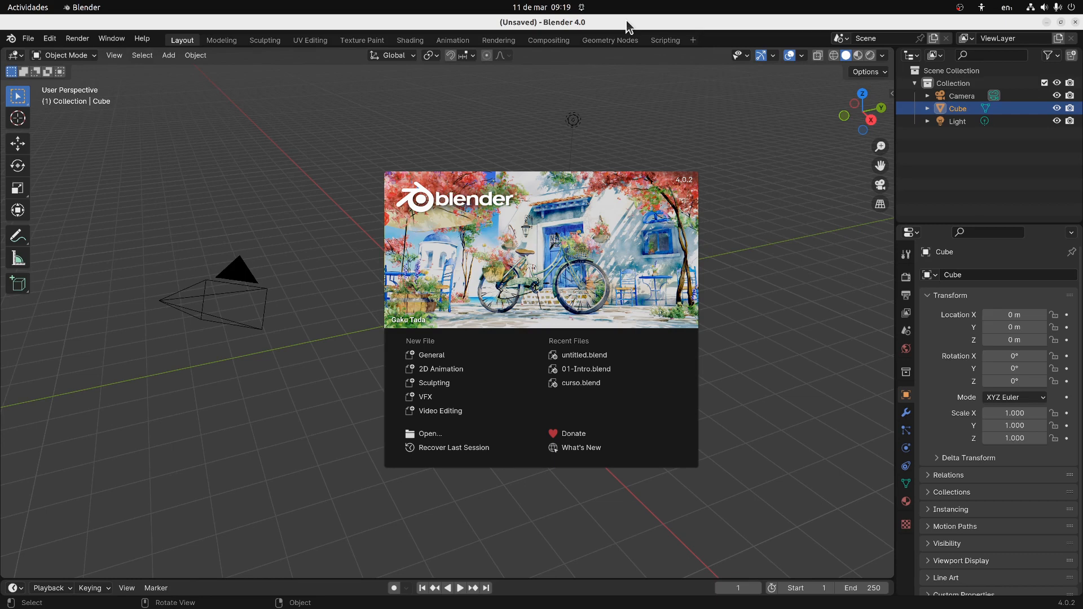
Dismiss the splash screen and delete the default camera and light, leaving only the cube
click(560, 219)
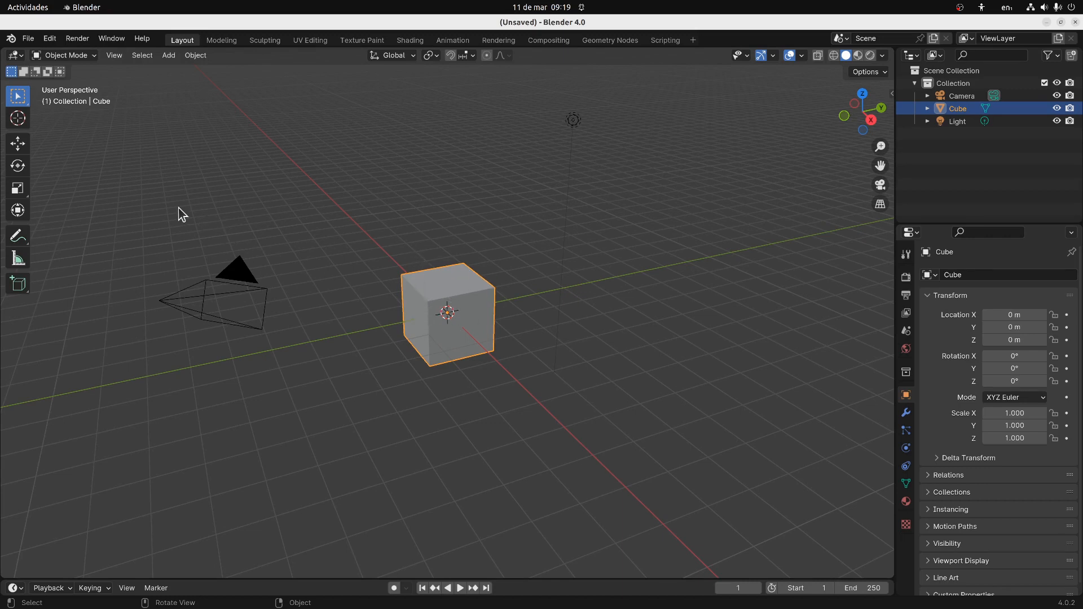
click(237, 273)
key(Delete)
click(573, 120)
key(Delete)
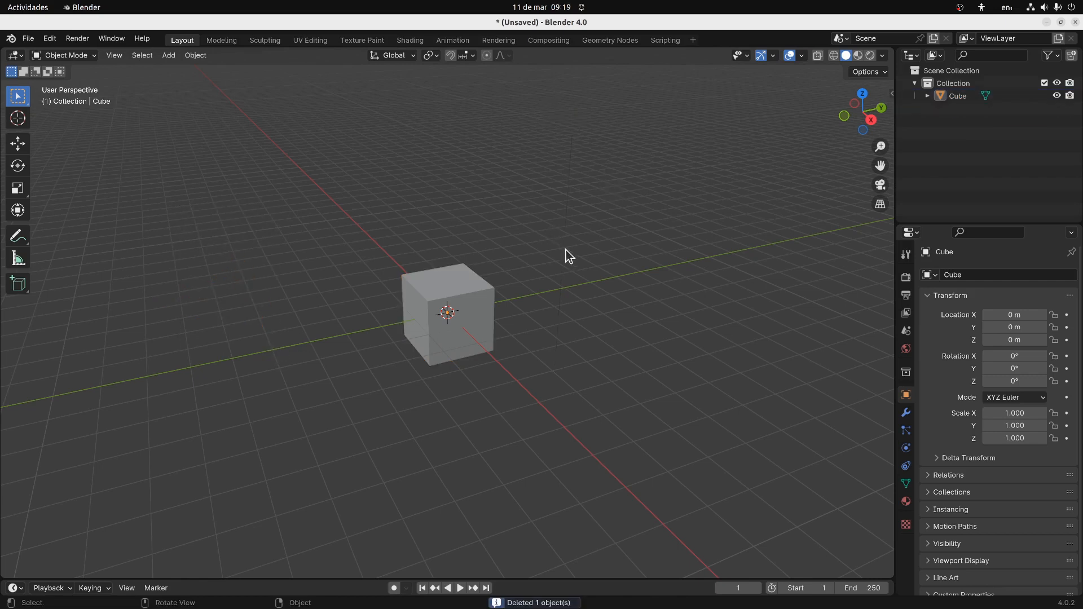
Switch to the UV Editing workspace to work on the cube's unwrapped layout
middle_drag(591, 278, 425, 231)
scroll(532, 232, up, 4)
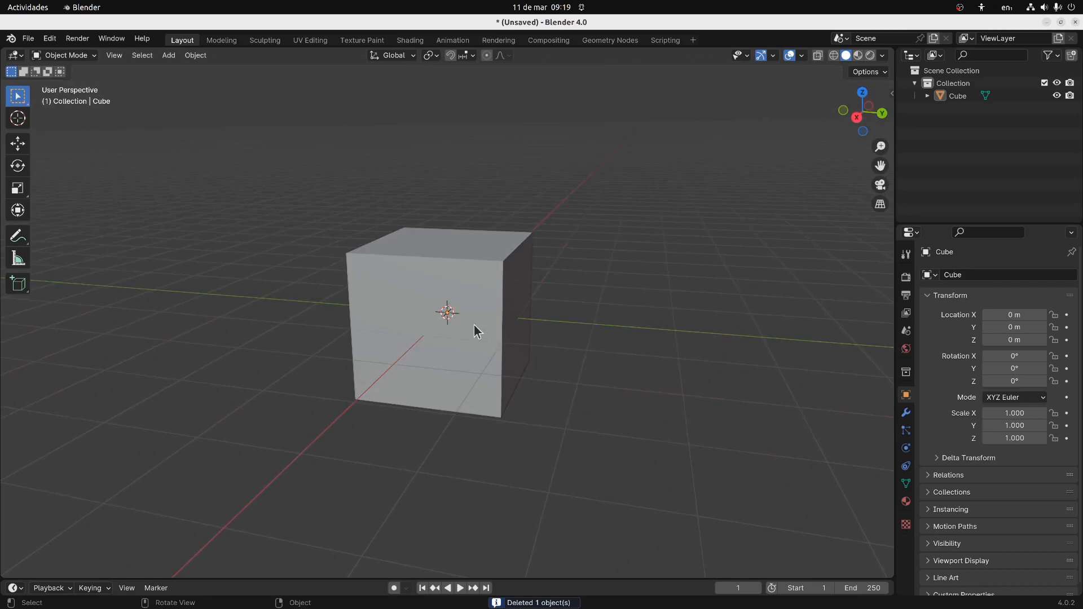
mouse_move(391, 298)
middle_down()
mouse_move(508, 273)
mouse_move(388, 291)
middle_up()
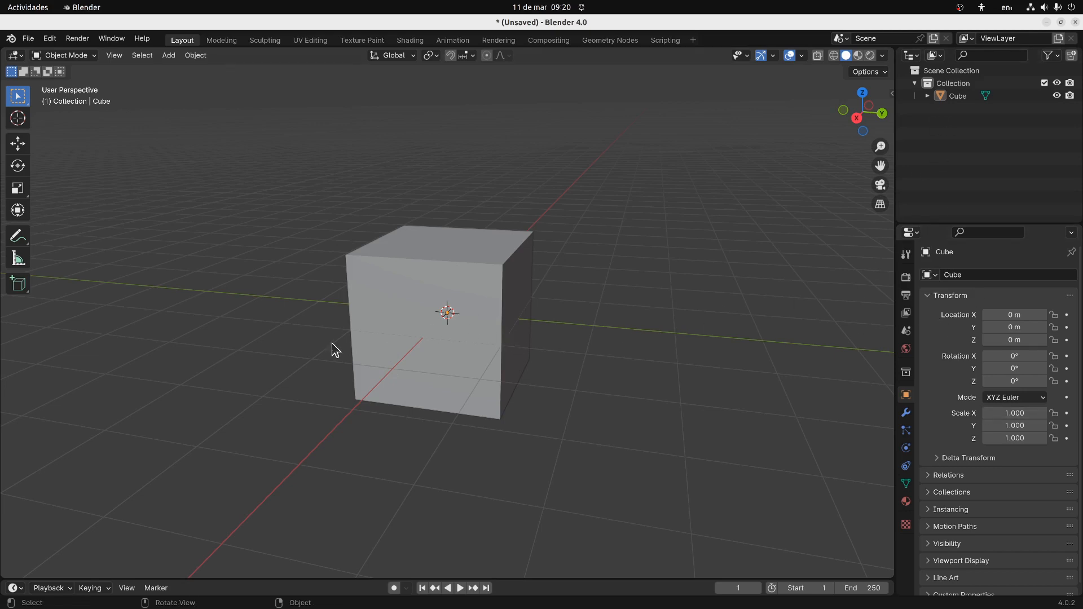
middle_drag(355, 356, 370, 353)
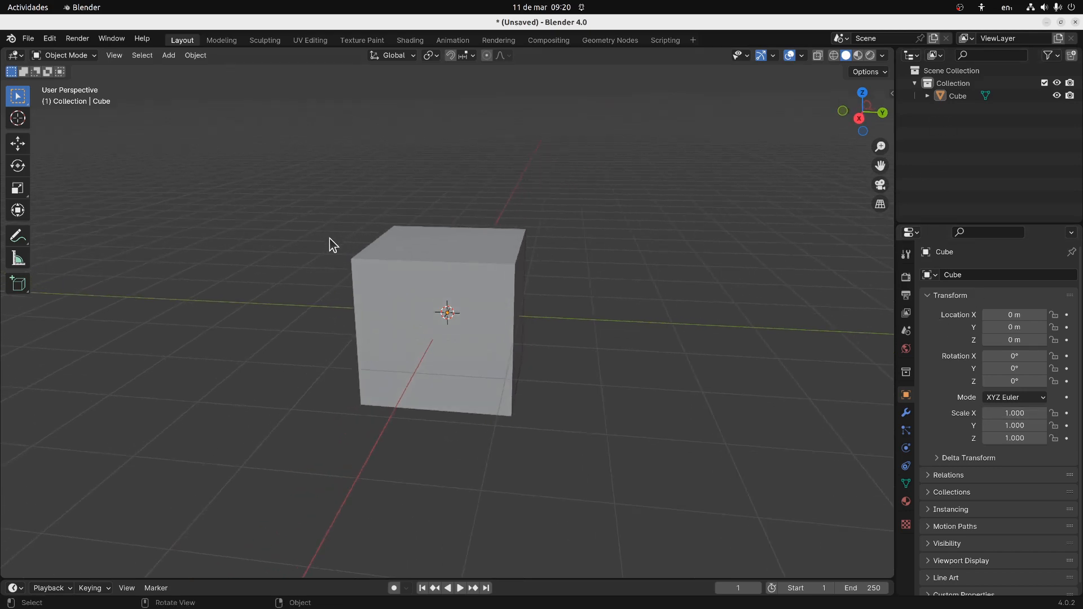
click(312, 41)
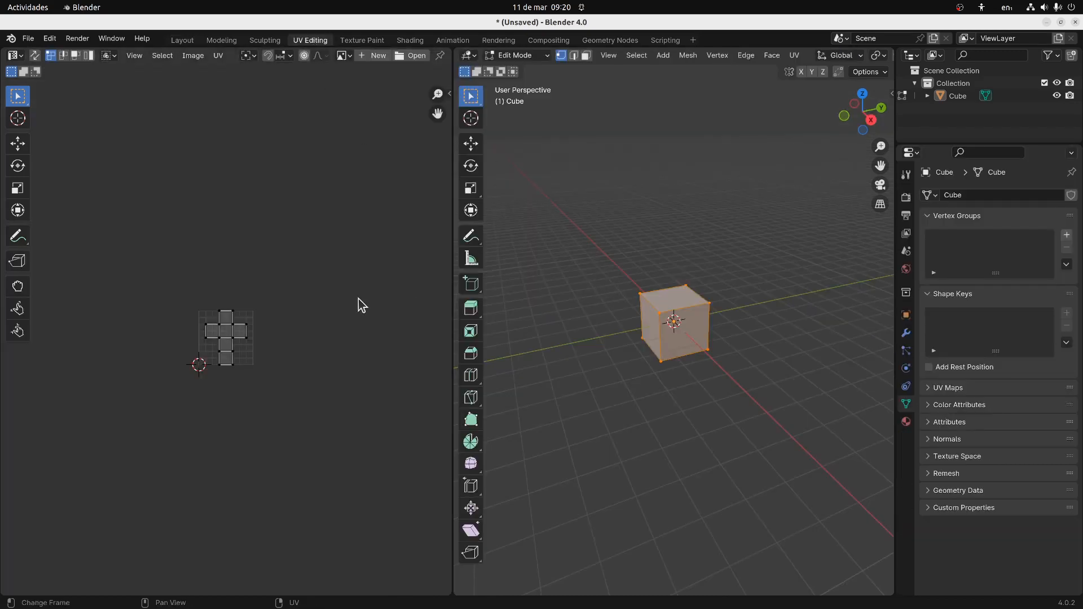
scroll(361, 305, up, 8)
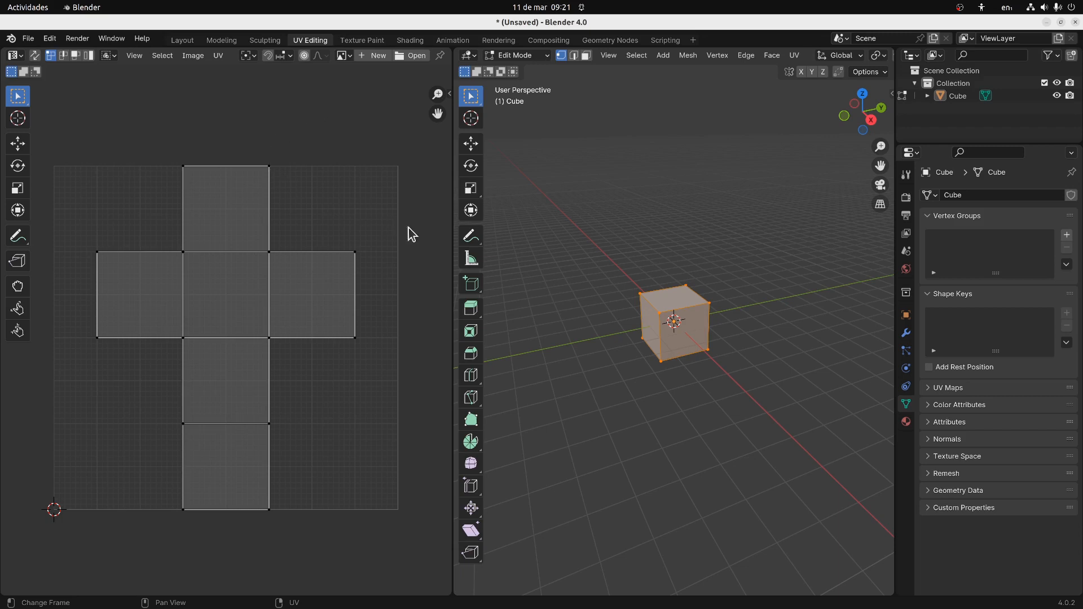
Select the four corner vertices of the cube's top face to view its matching UV face
middle_drag(740, 305, 716, 296)
scroll(661, 291, up, 3)
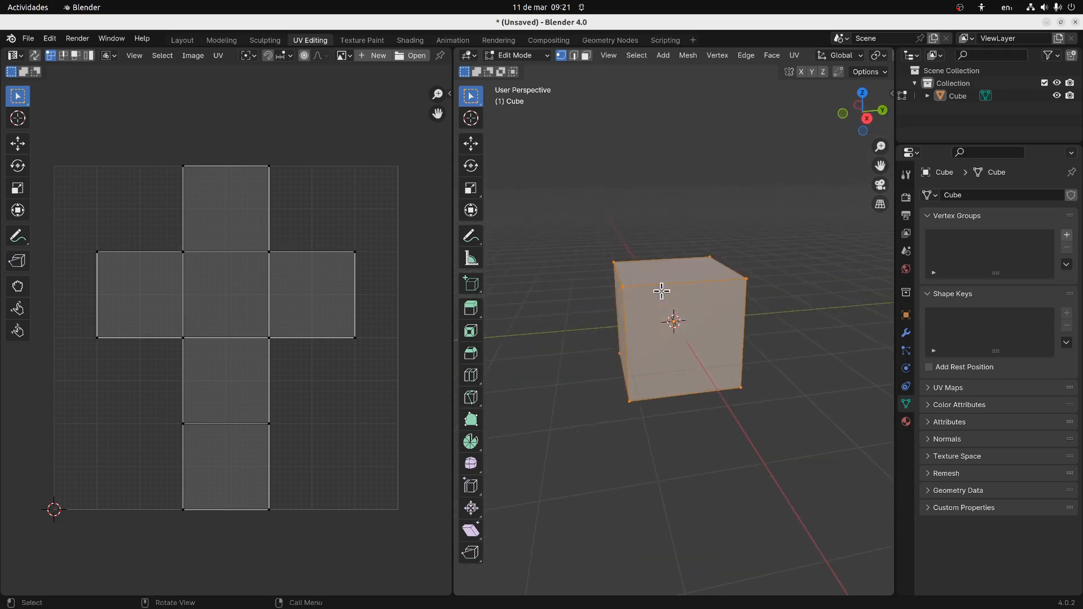
middle_drag(626, 252, 635, 276)
middle_drag(712, 347, 778, 316)
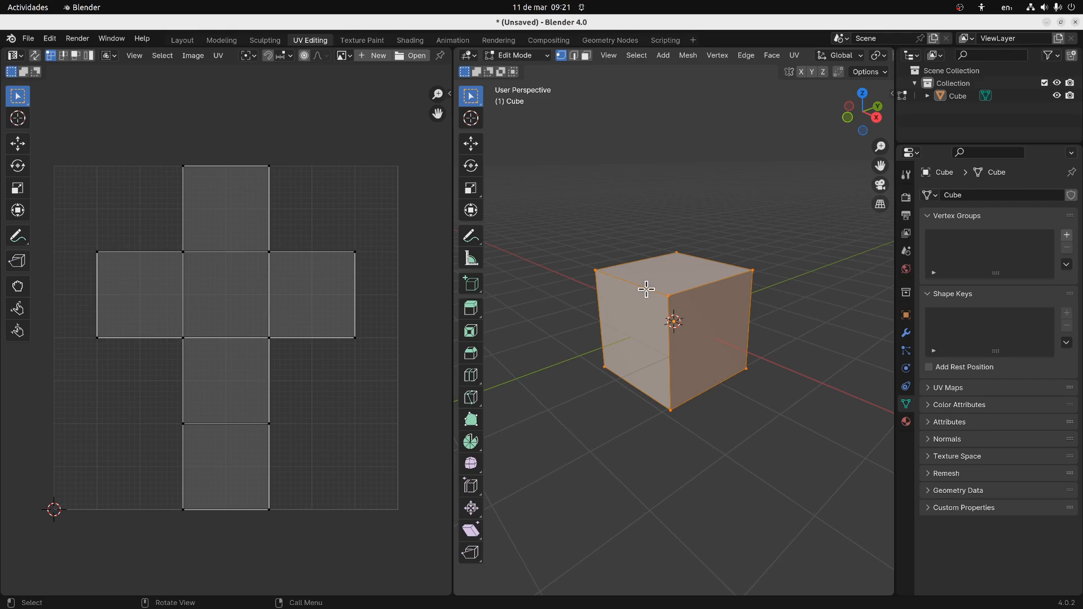
middle_drag(590, 282, 686, 279)
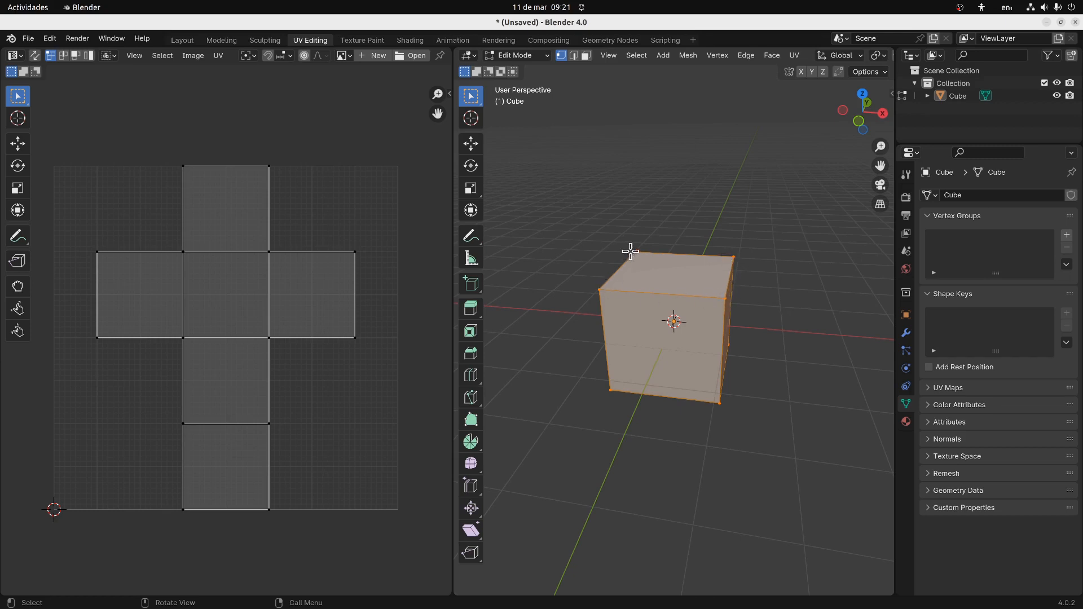
middle_drag(685, 272, 698, 283)
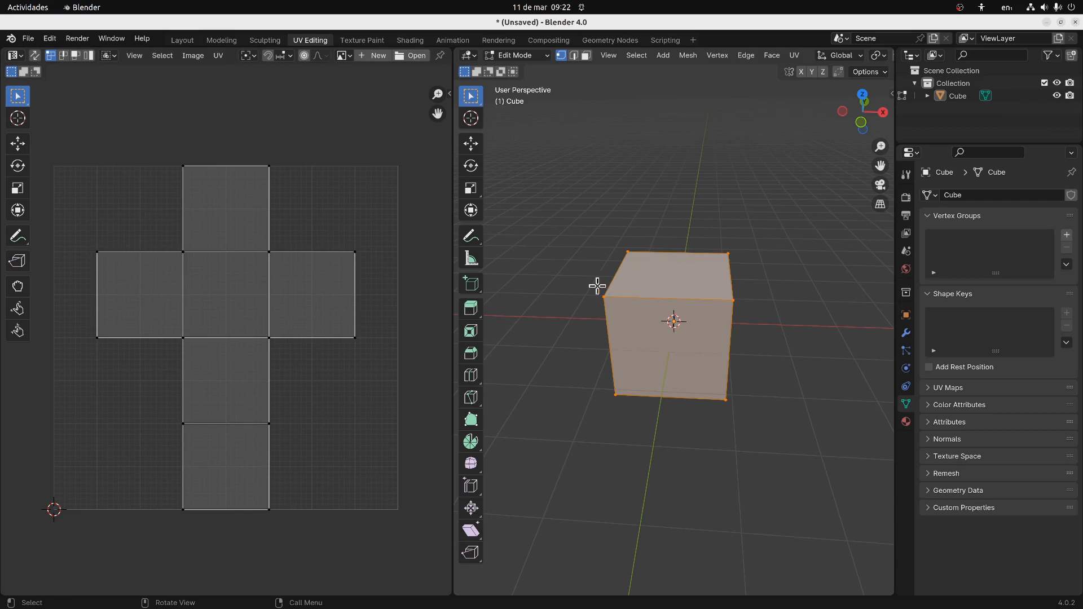
click(728, 253)
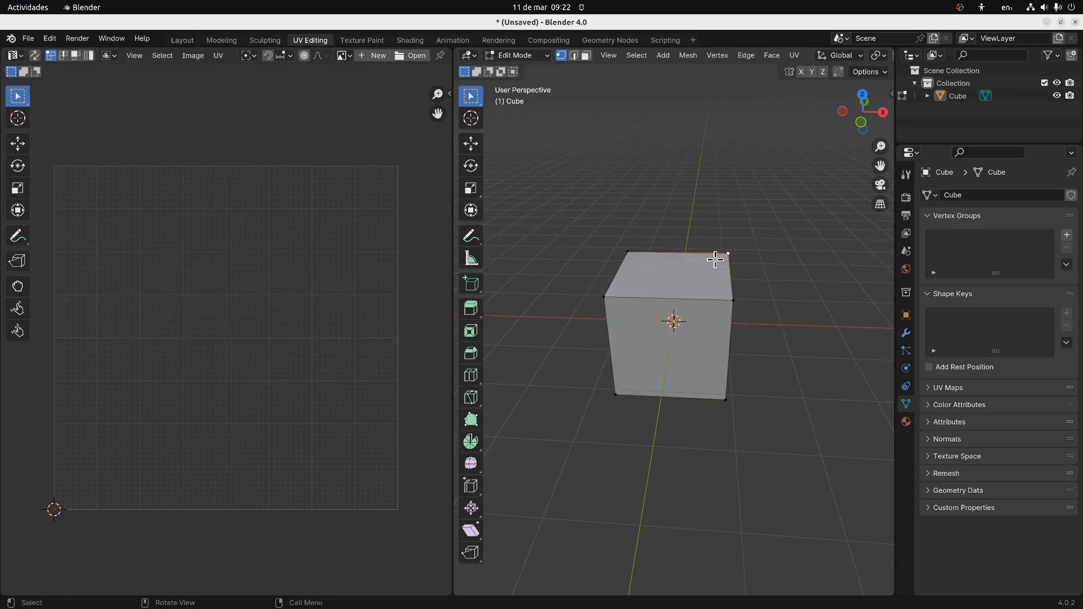
click(732, 299)
click(604, 297)
click(625, 253)
drag(604, 218, 756, 312)
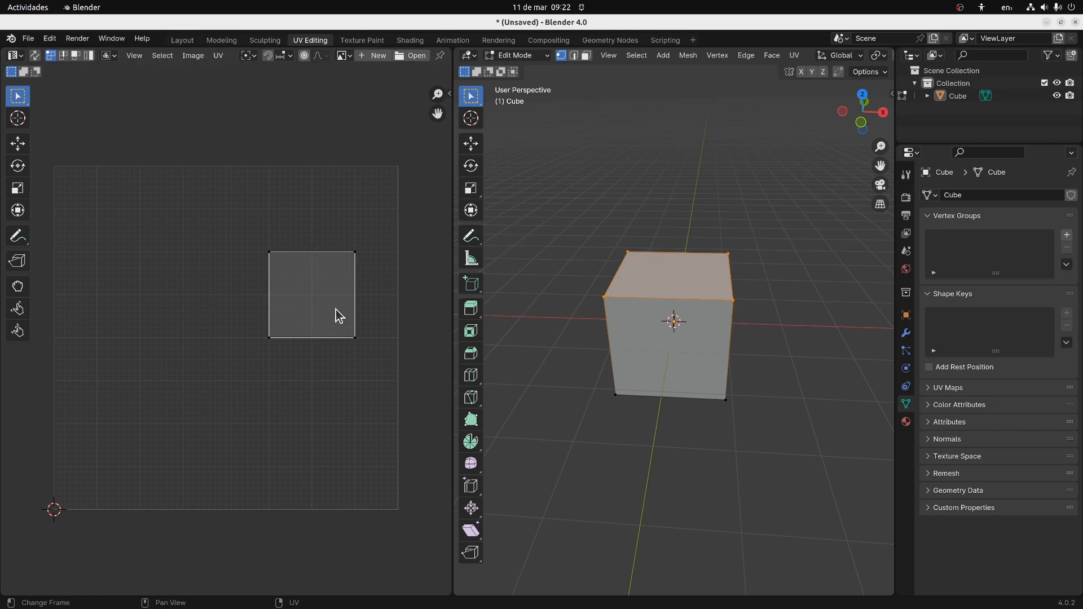
Select the corner vertices of two adjacent side faces of the cube to view their matching UV faces
middle_drag(557, 317, 590, 265)
click(598, 265)
shift+click(706, 257)
shift+click(708, 384)
shift+click(739, 273)
shift+click(739, 370)
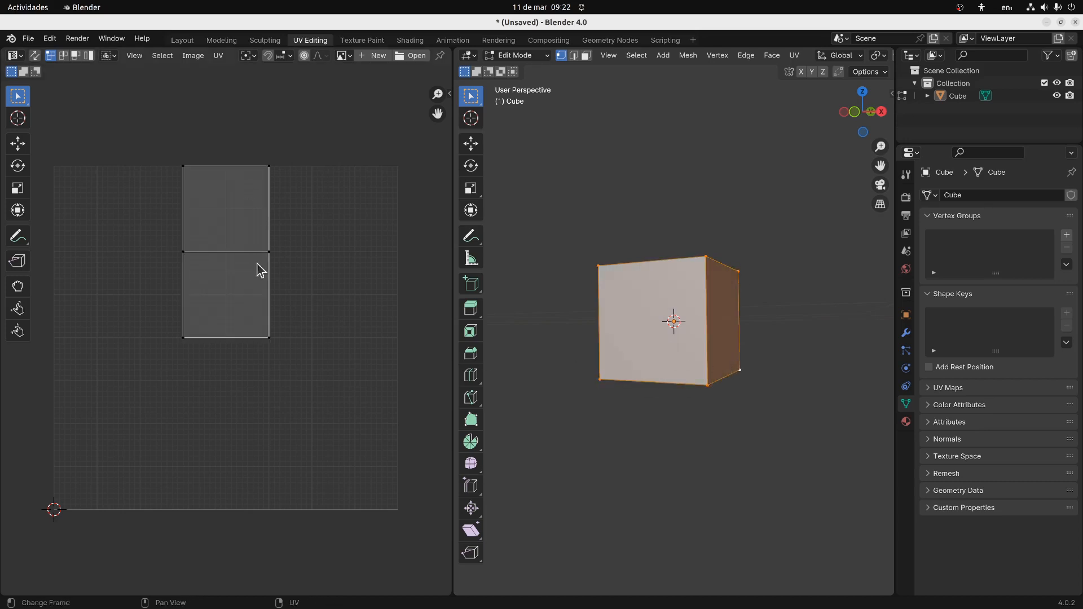
Select all of the cube's geometry so the complete UV layout is displayed
middle_drag(593, 356, 585, 378)
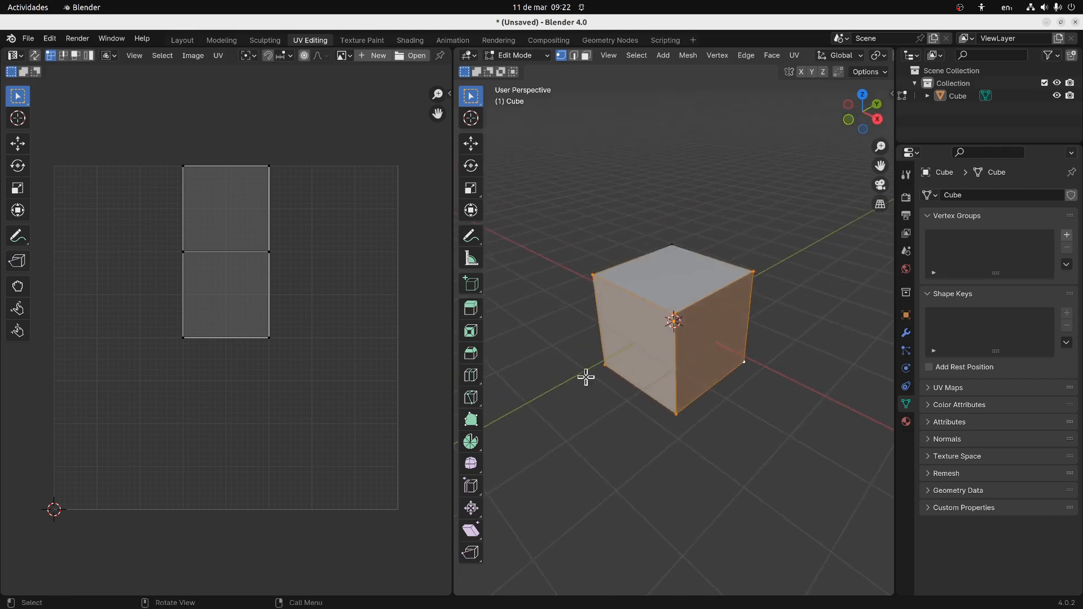
click(637, 55)
click(648, 74)
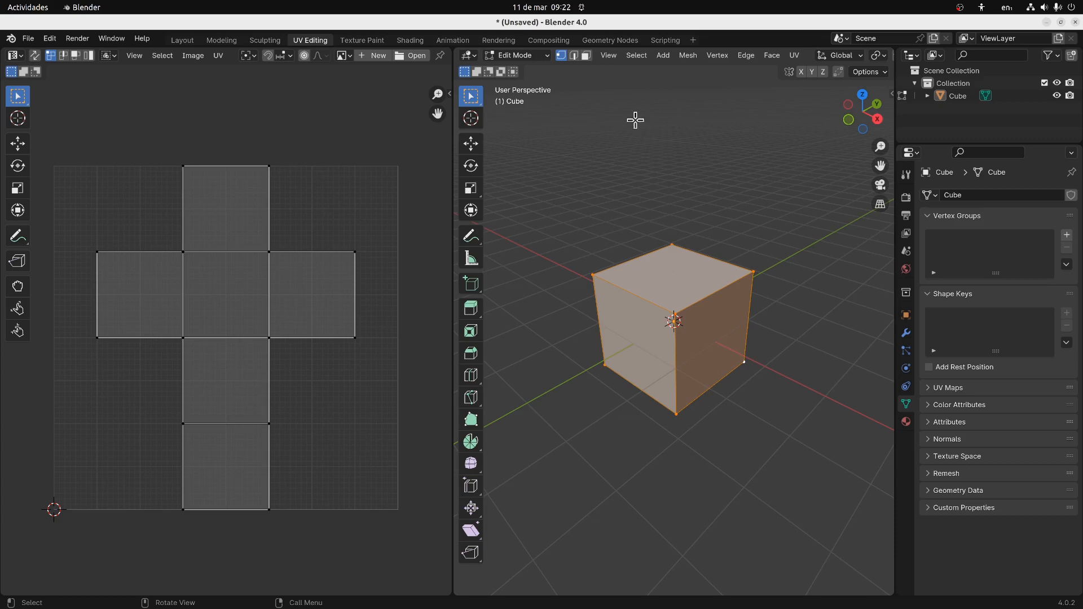
click(636, 56)
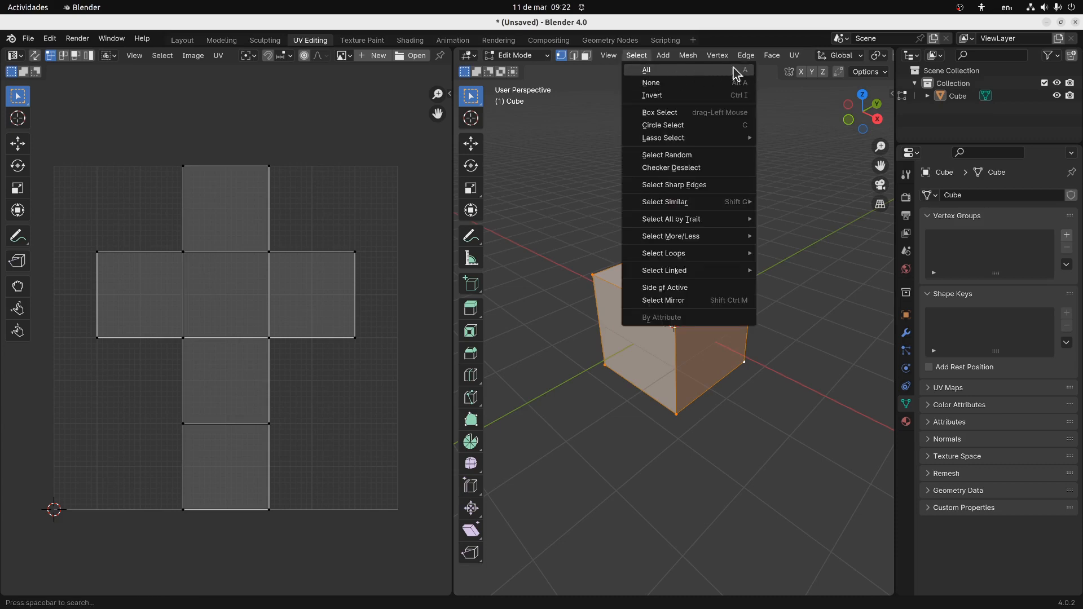
click(750, 70)
middle_drag(680, 237, 466, 370)
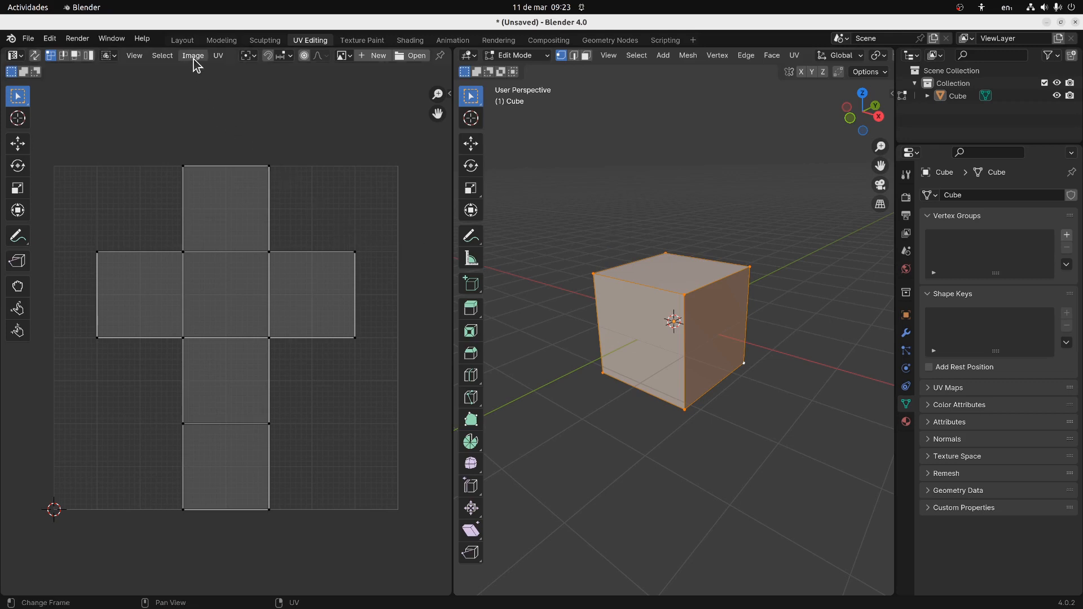
Create a new image named Rejilla in the UV editor, with Color Grid as its generated type
click(372, 55)
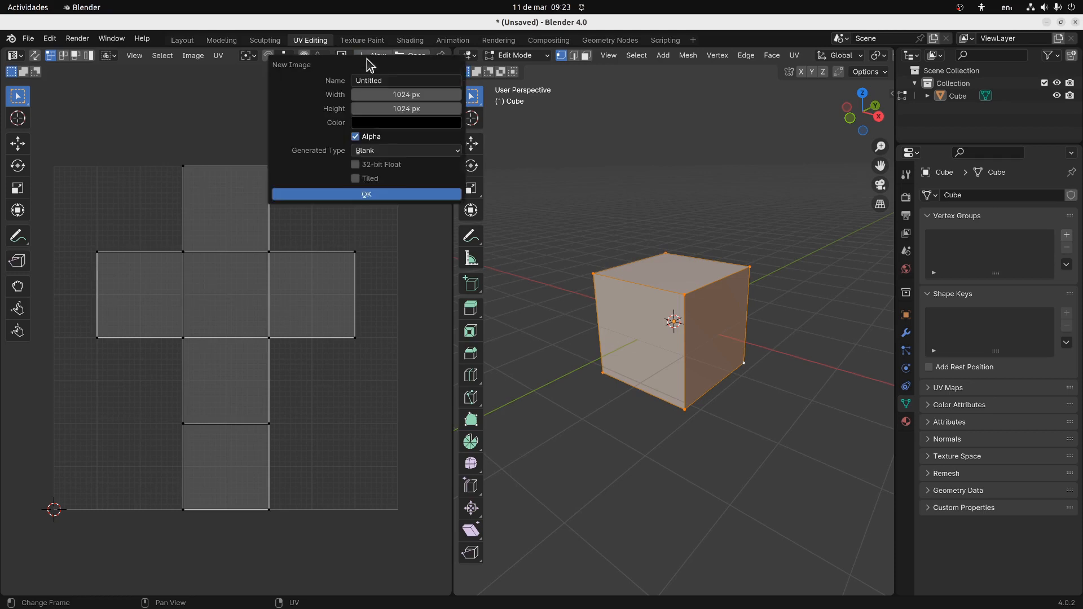
click(370, 151)
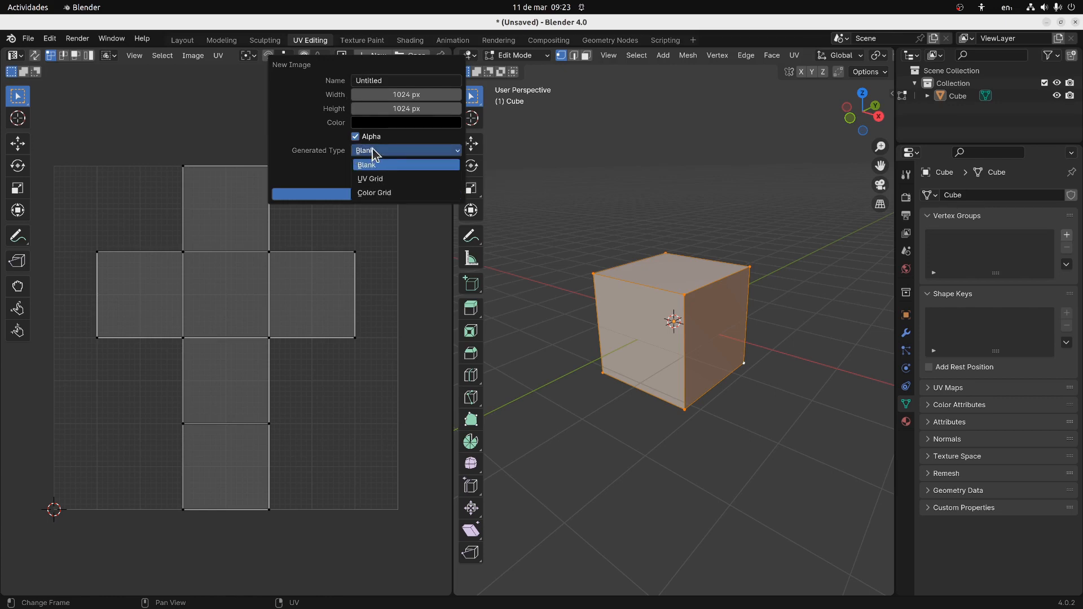
click(364, 179)
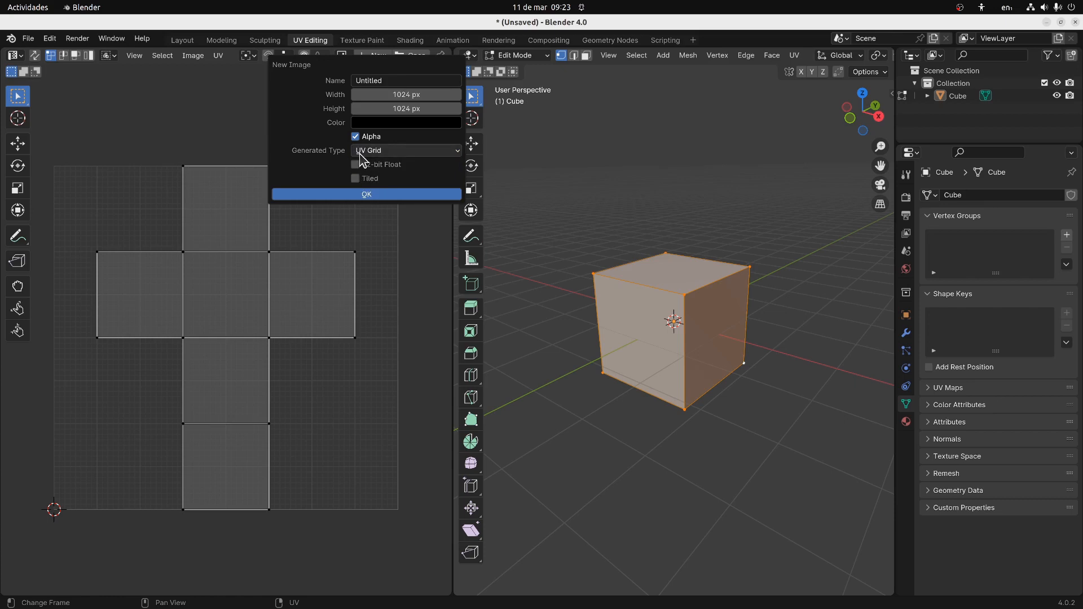
click(358, 154)
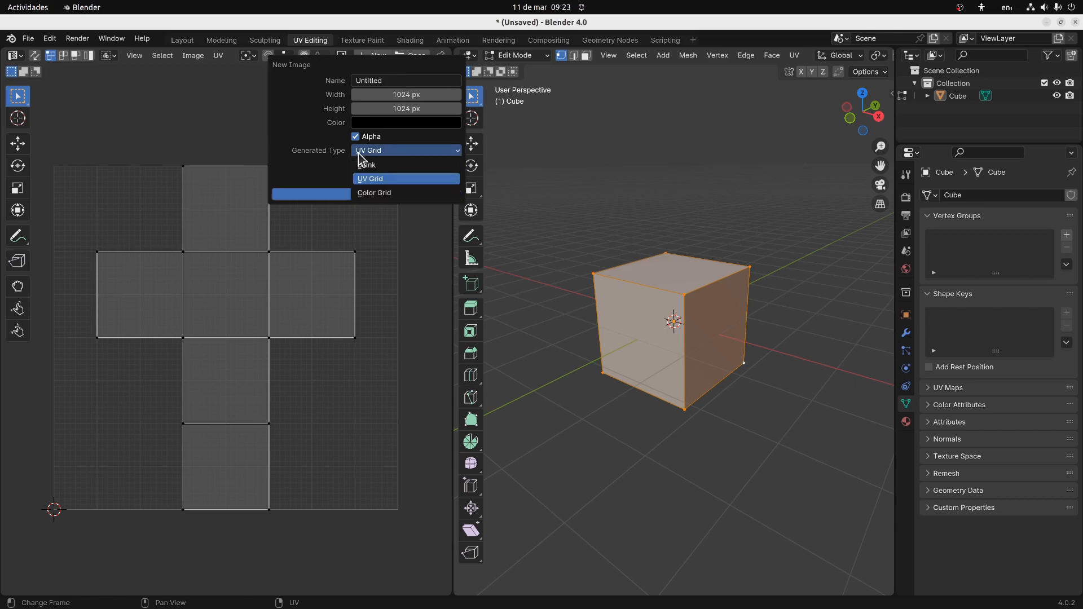
click(367, 195)
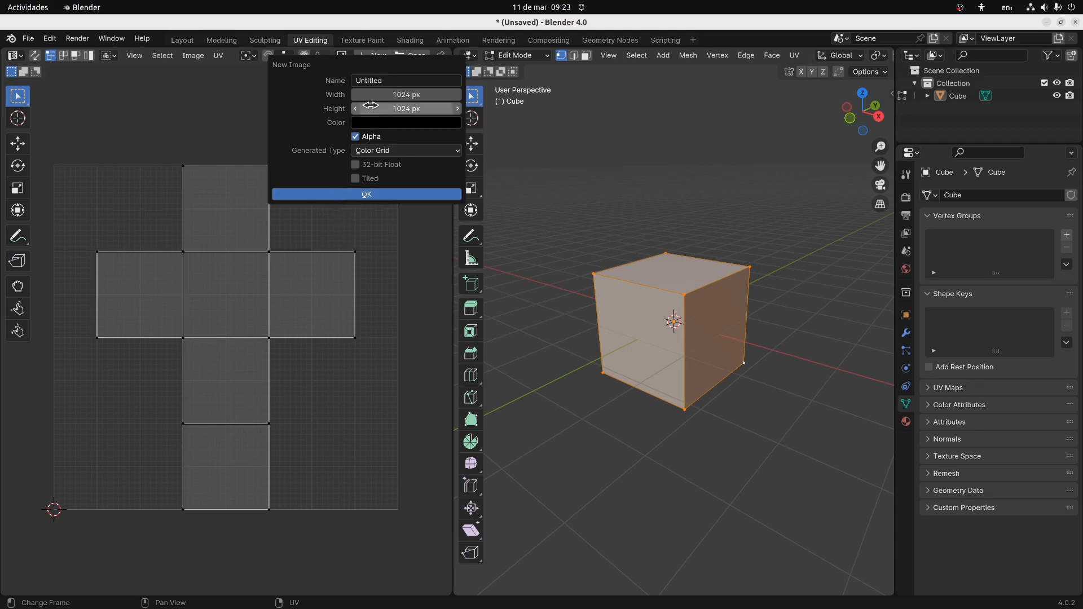
click(441, 80)
key(BackSpace)
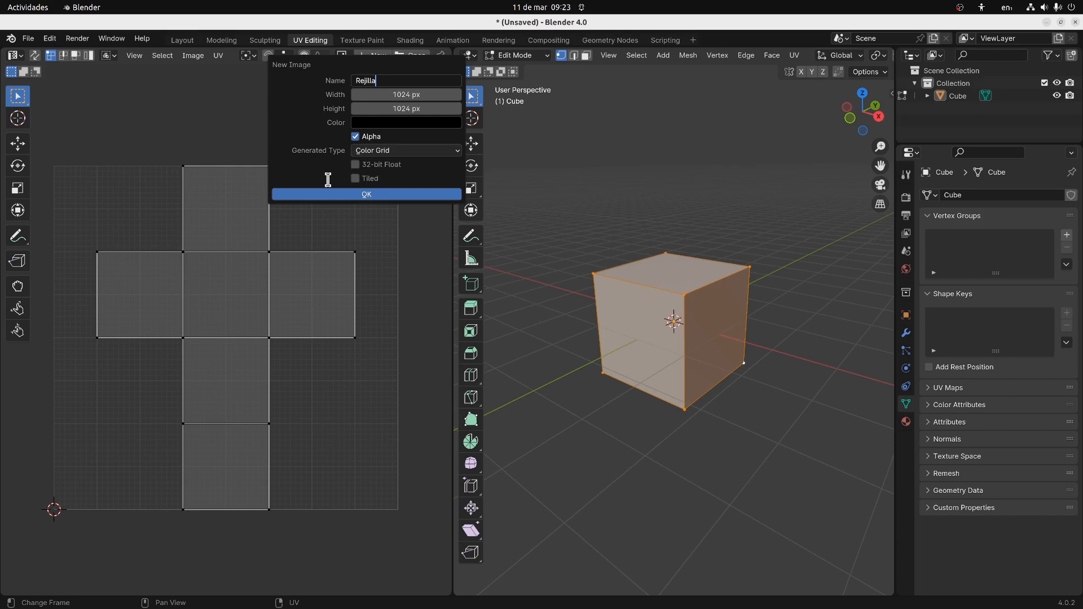
key(Return)
click(367, 194)
Examine how the cube's UV faces overlay the cells of the Rejilla color grid image
scroll(299, 210, down, 6)
scroll(299, 210, down, 2)
middle_drag(205, 167, 251, 139)
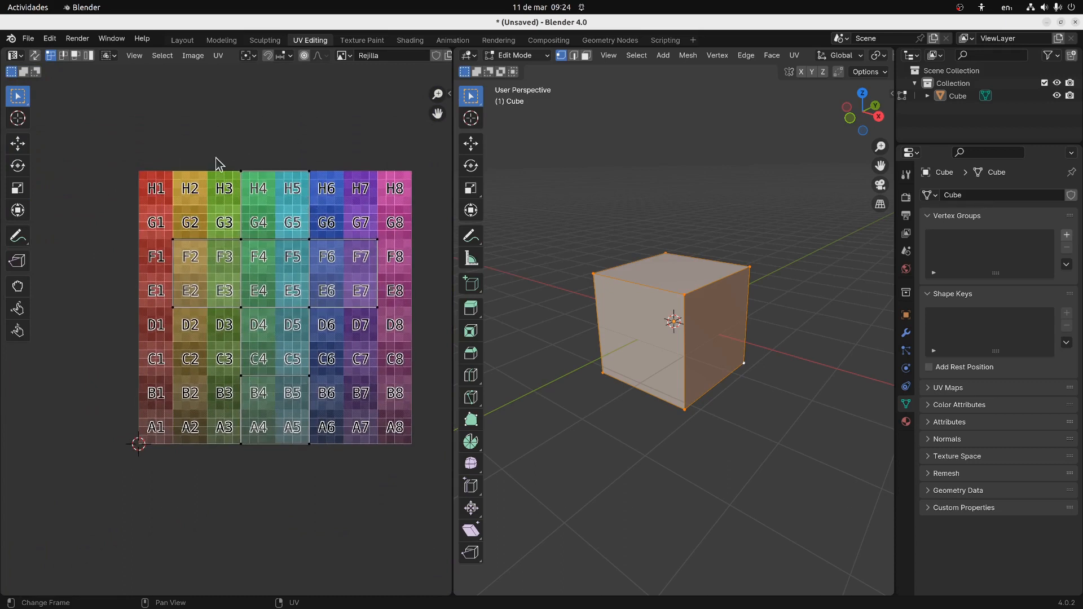
middle_drag(357, 103, 342, 86)
middle_drag(339, 148, 343, 145)
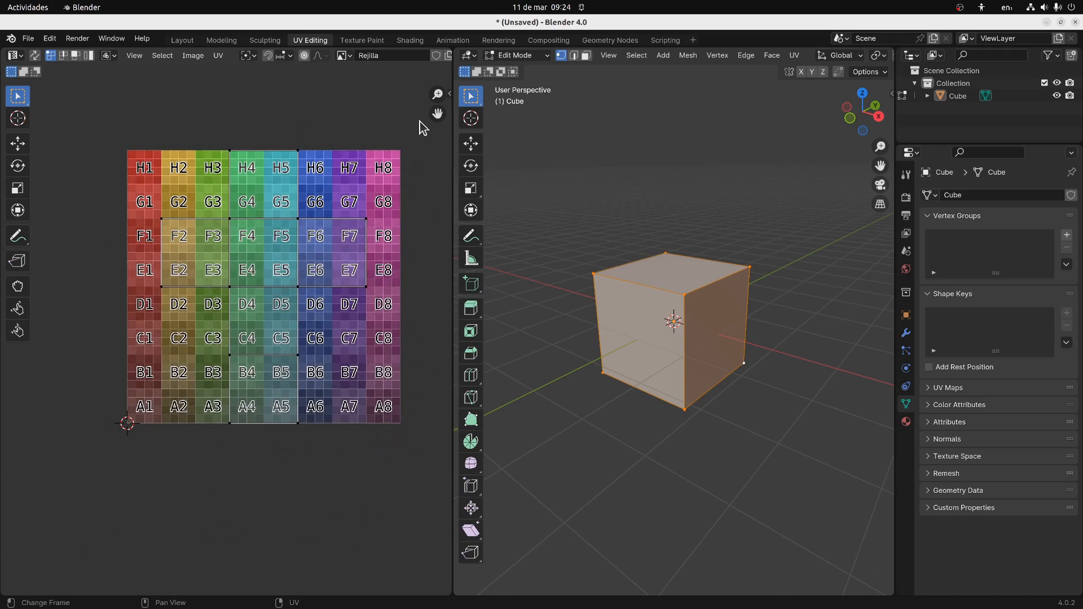
mouse_move(437, 114)
mouse_down()
mouse_move(452, 114)
mouse_move(421, 119)
mouse_up()
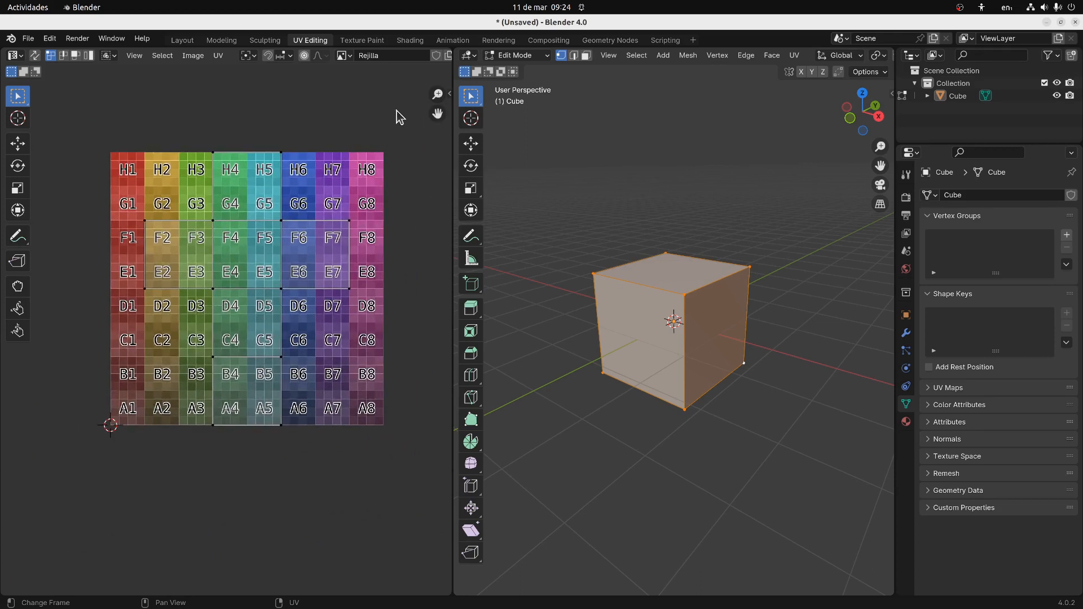
scroll(309, 211, down, 5)
scroll(311, 210, up, 4)
scroll(352, 150, down, 2)
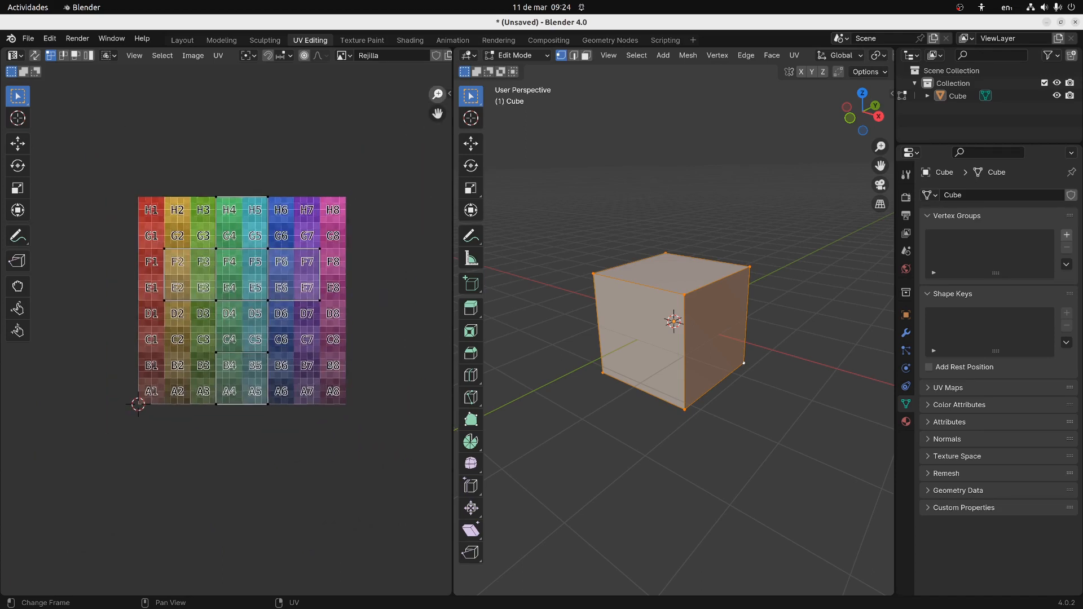
scroll(352, 150, up, 2)
middle_drag(290, 193, 265, 216)
scroll(337, 187, up, 3)
scroll(337, 188, down, 2)
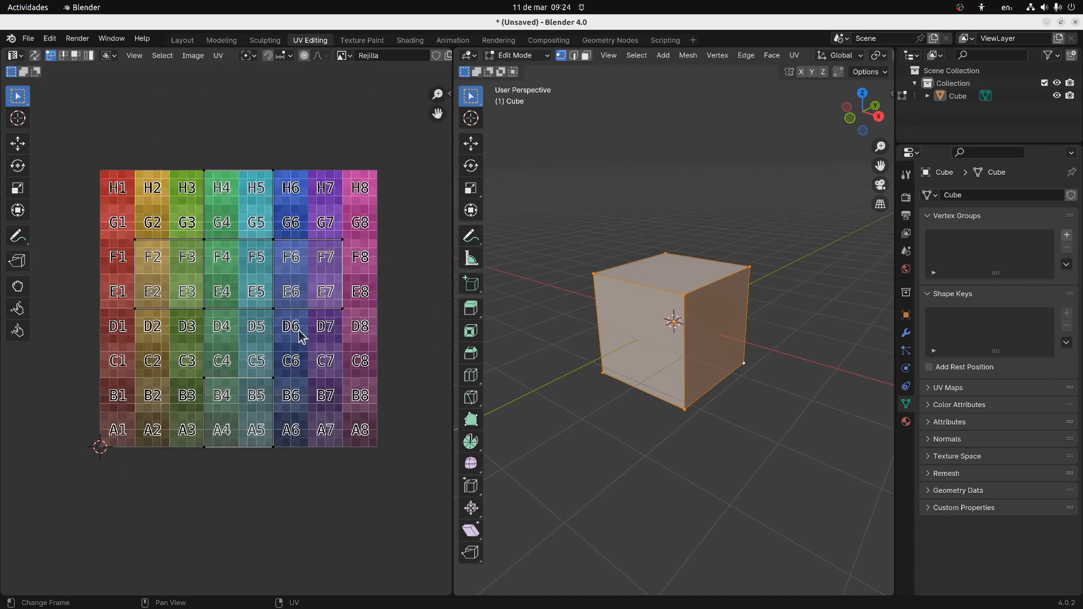
scroll(294, 272, up, 1)
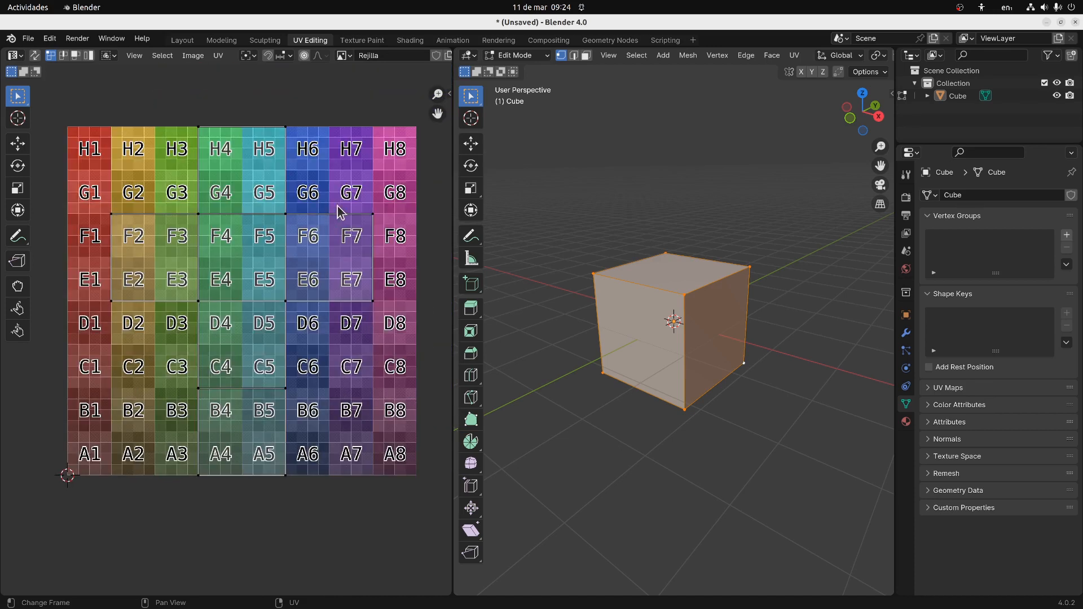
Box-select the cube's whole UV layout over the Rejilla image and clear the selection again
key(b)
drag(354, 207, 393, 341)
drag(97, 107, 404, 496)
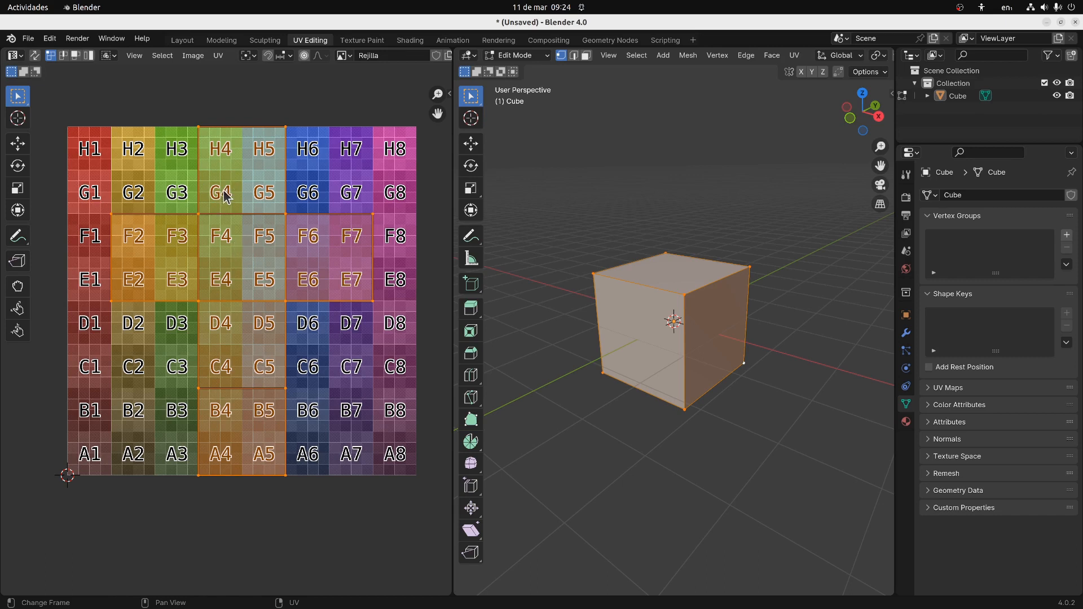
click(306, 176)
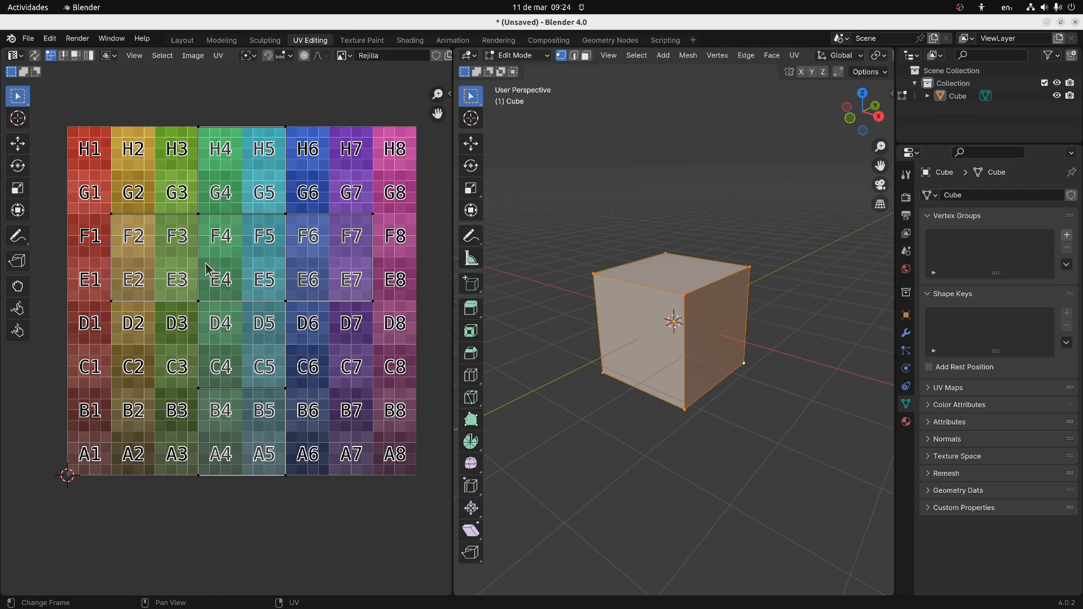
Switch to the Shading workspace and enlarge the node editor area
middle_drag(584, 306, 598, 273)
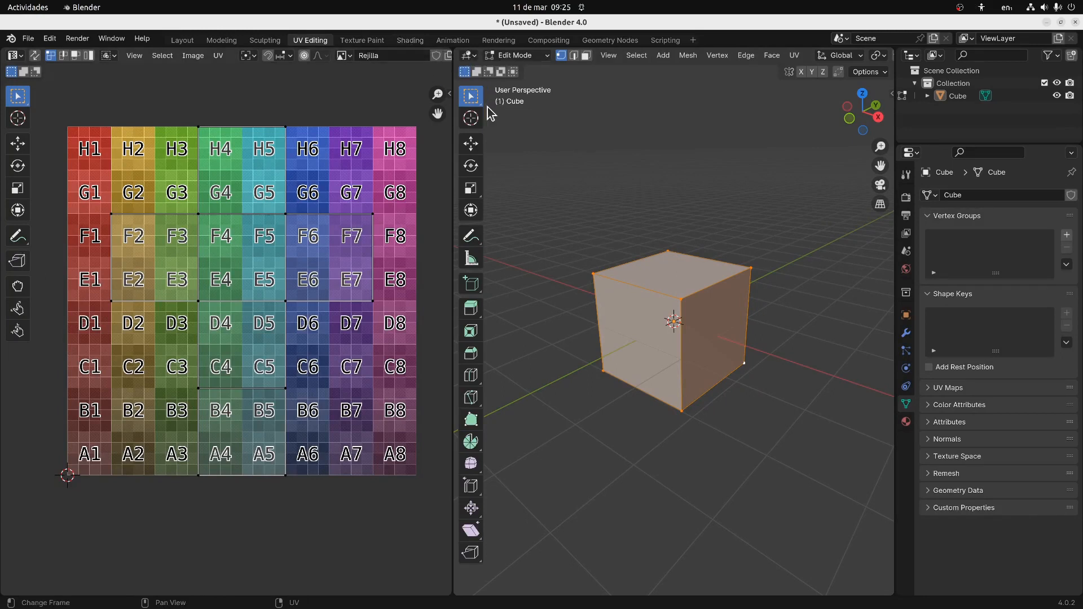
click(419, 44)
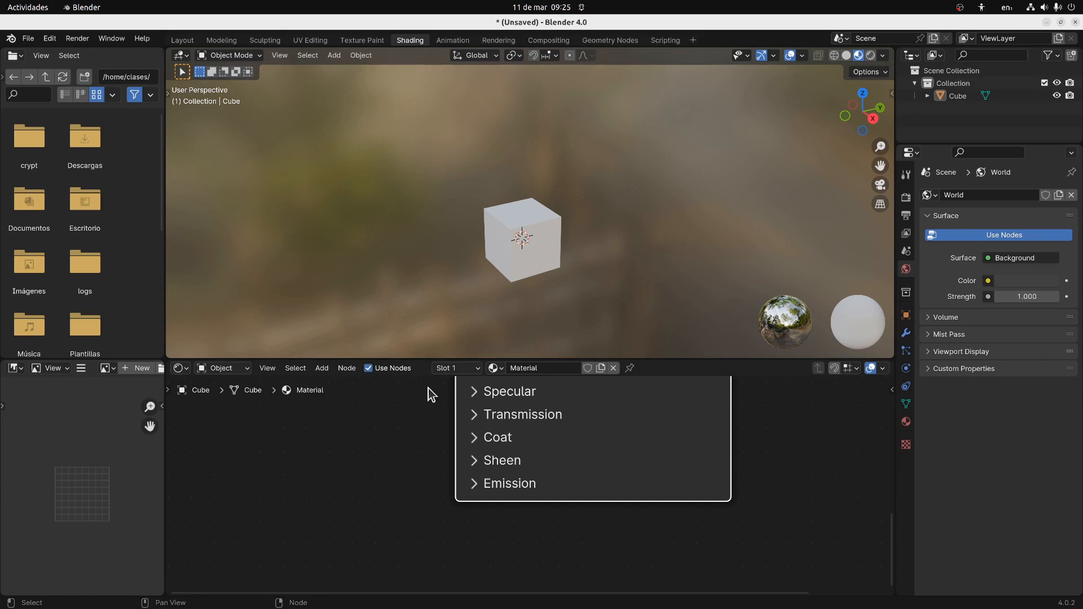
drag(498, 362, 496, 322)
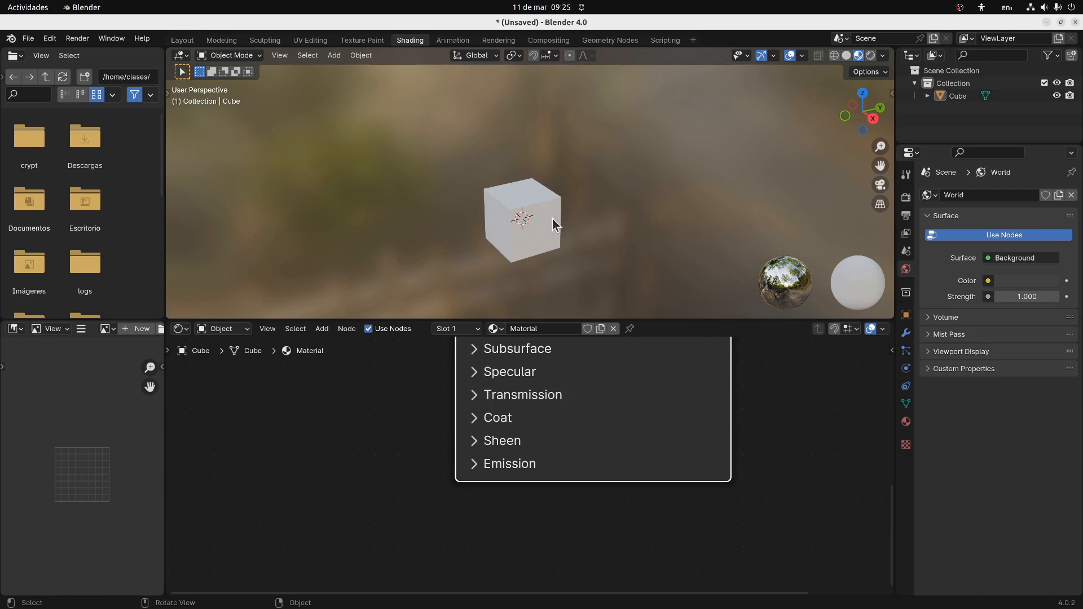
Rename the cube's material to PruebasDeTextura
click(502, 330)
click(503, 329)
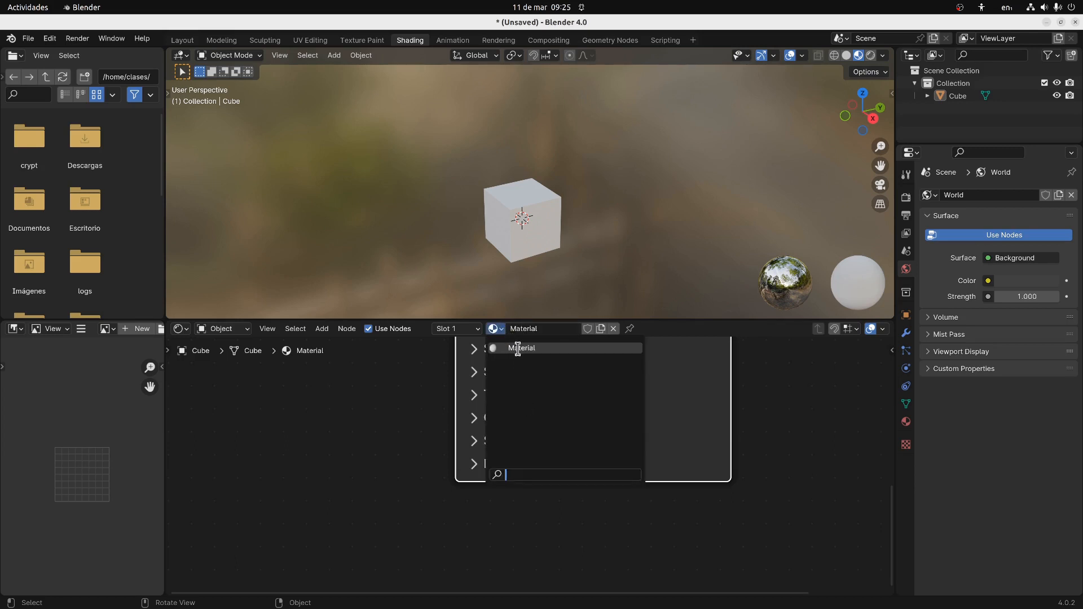
click(543, 330)
click(543, 331)
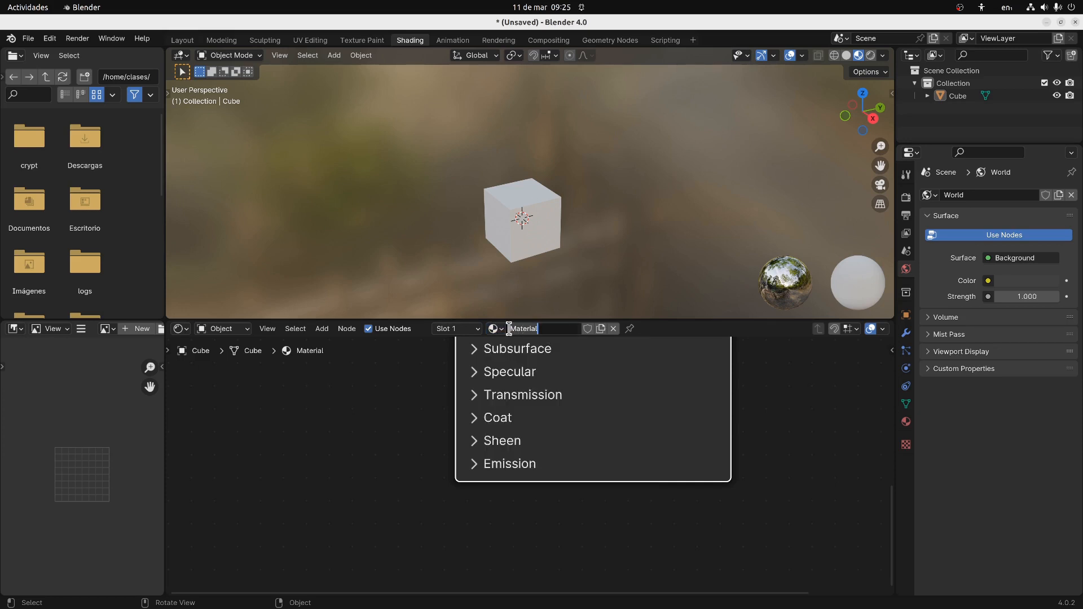
text(Pruebas)
key(Return)
click(561, 327)
click(563, 328)
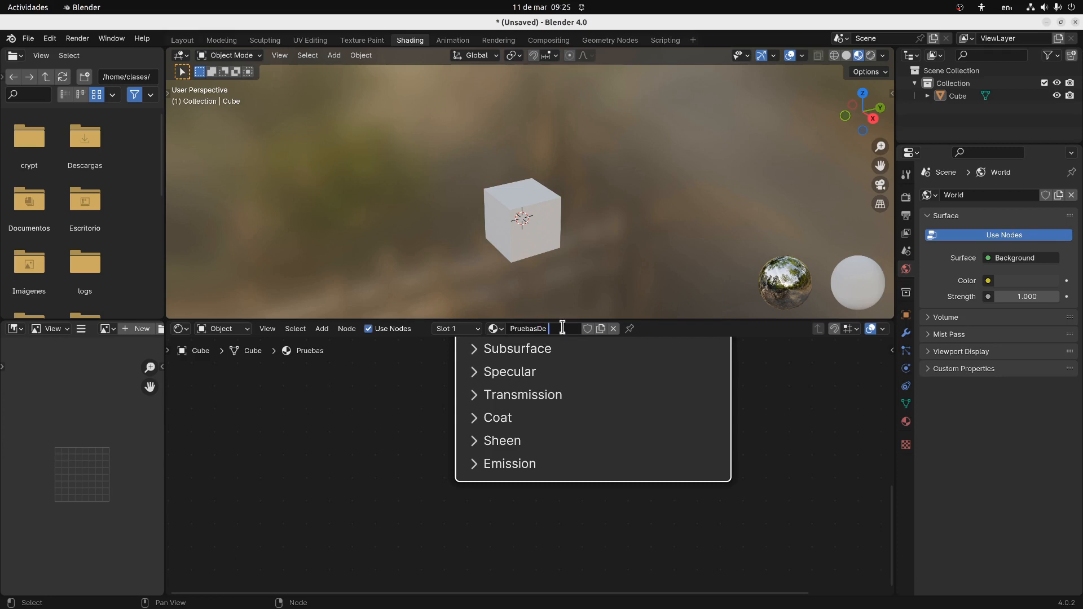
text(DeTextura)
key(Return)
Widen the image editor slightly and display the Rejilla image in it
scroll(595, 395, down, 3)
scroll(601, 395, down, 2)
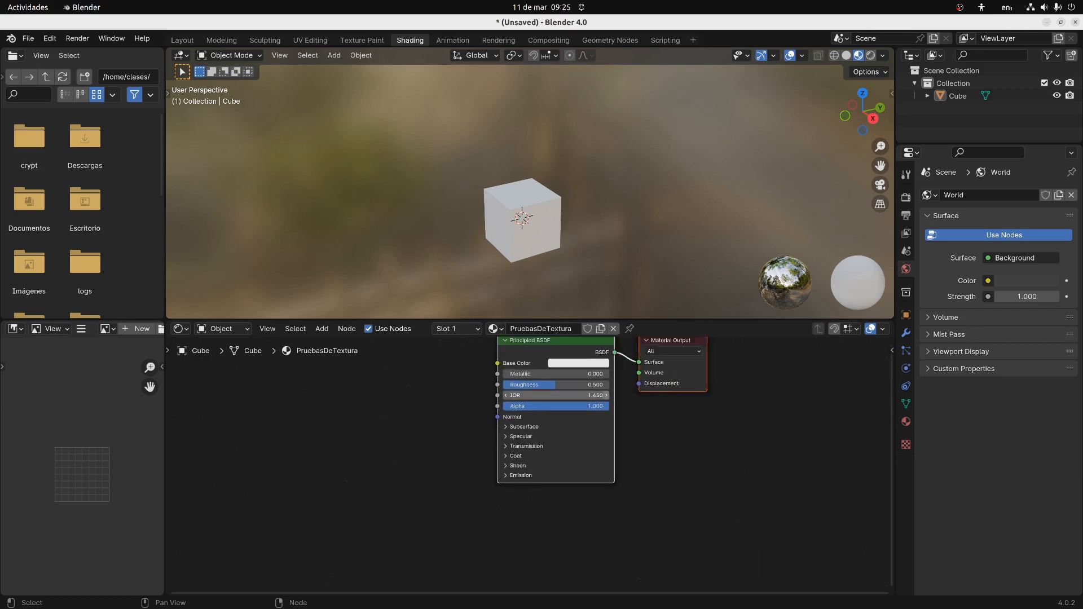
middle_drag(472, 434, 426, 439)
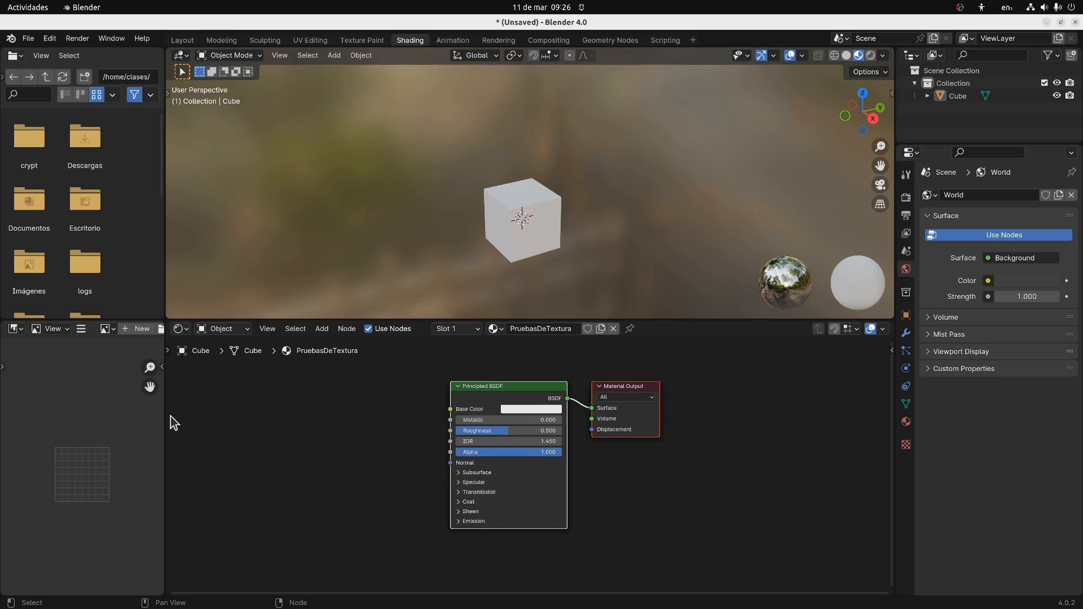
drag(164, 419, 175, 418)
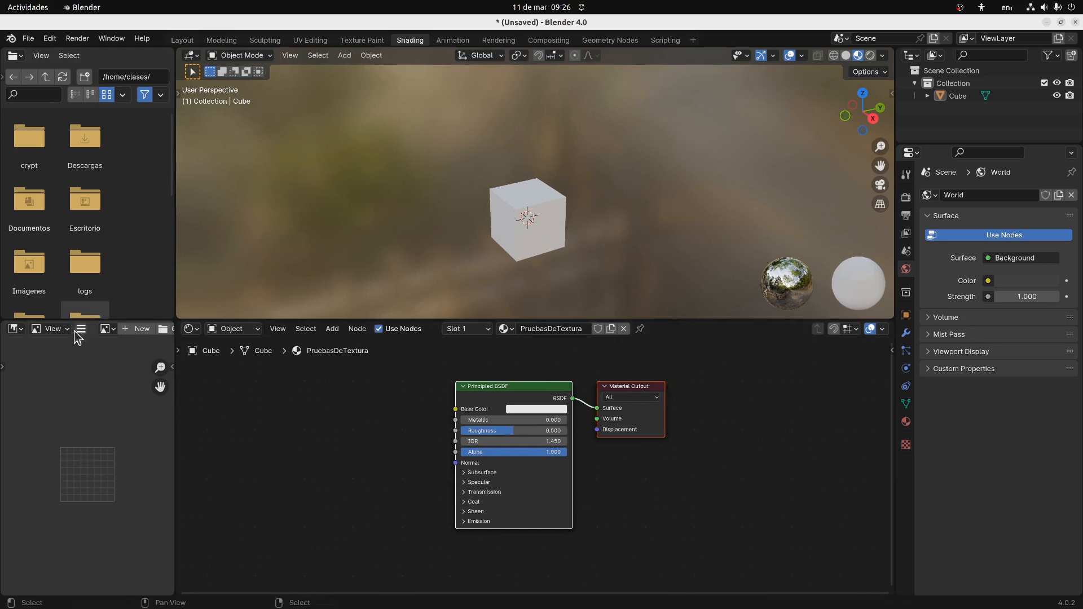
click(111, 331)
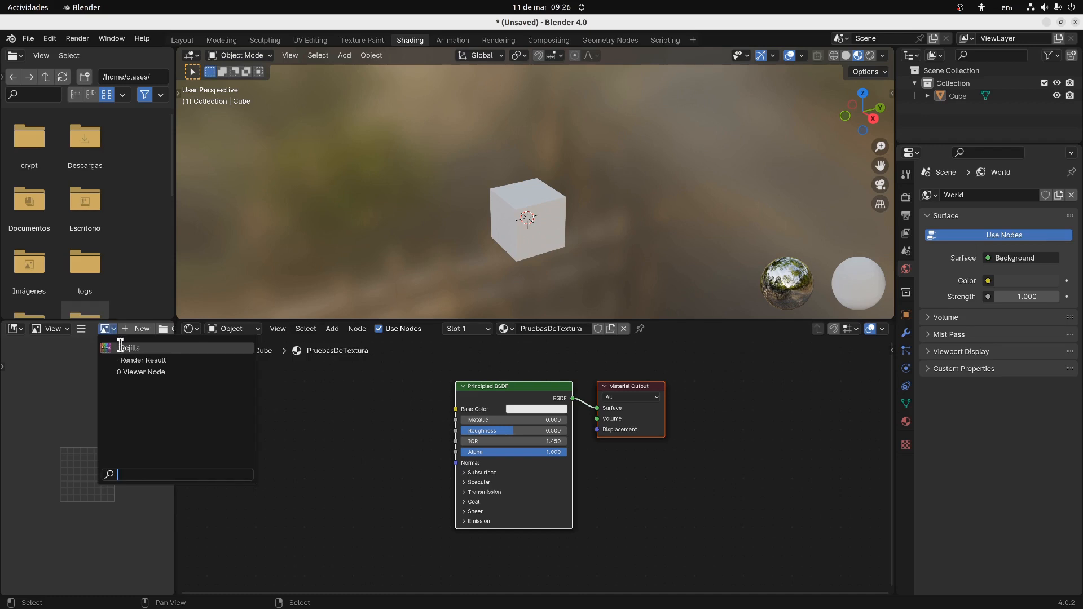
click(123, 348)
scroll(110, 418, down, 2)
scroll(110, 418, up, 1)
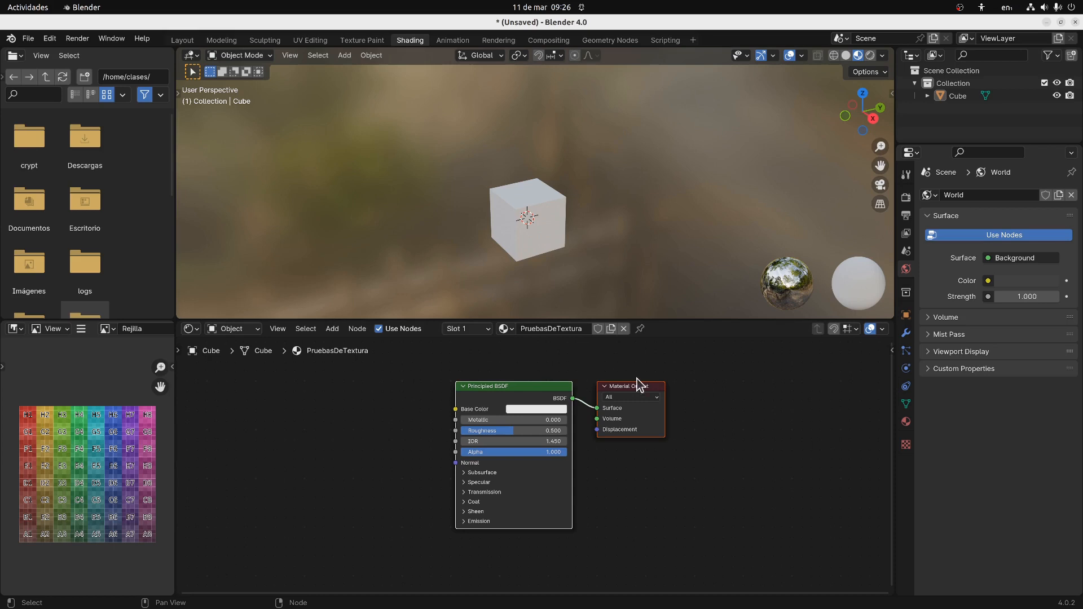
Disconnect the Principled BSDF from the Material Output's Surface input, then reconnect the two nodes
scroll(653, 378, up, 2)
mouse_move(640, 377)
mouse_down()
mouse_move(693, 382)
mouse_move(639, 378)
mouse_move(650, 382)
mouse_up()
drag(595, 410, 590, 424)
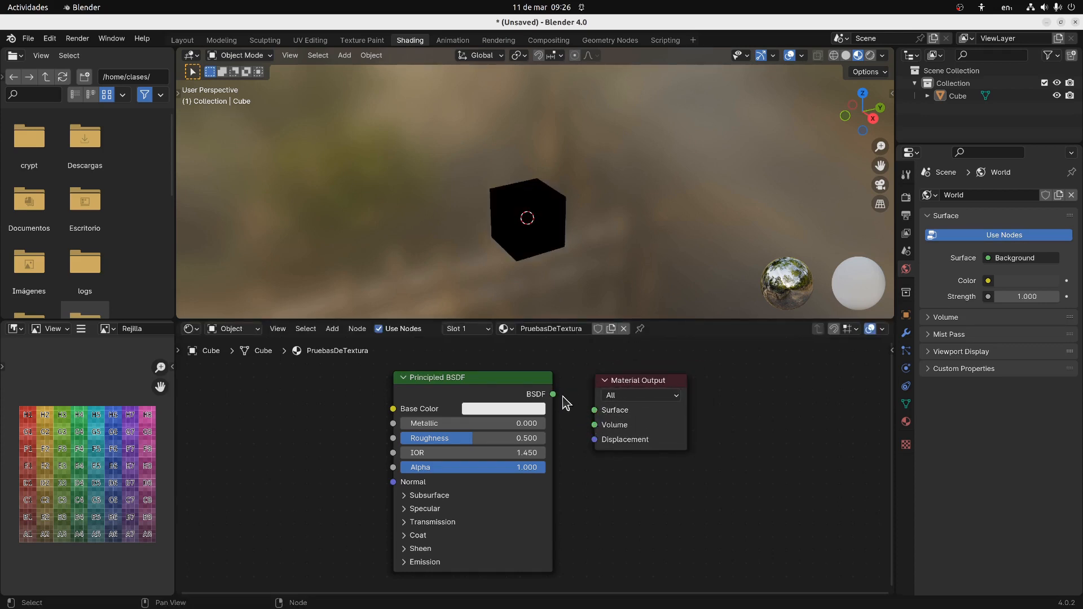
drag(553, 394, 588, 412)
drag(462, 382, 460, 376)
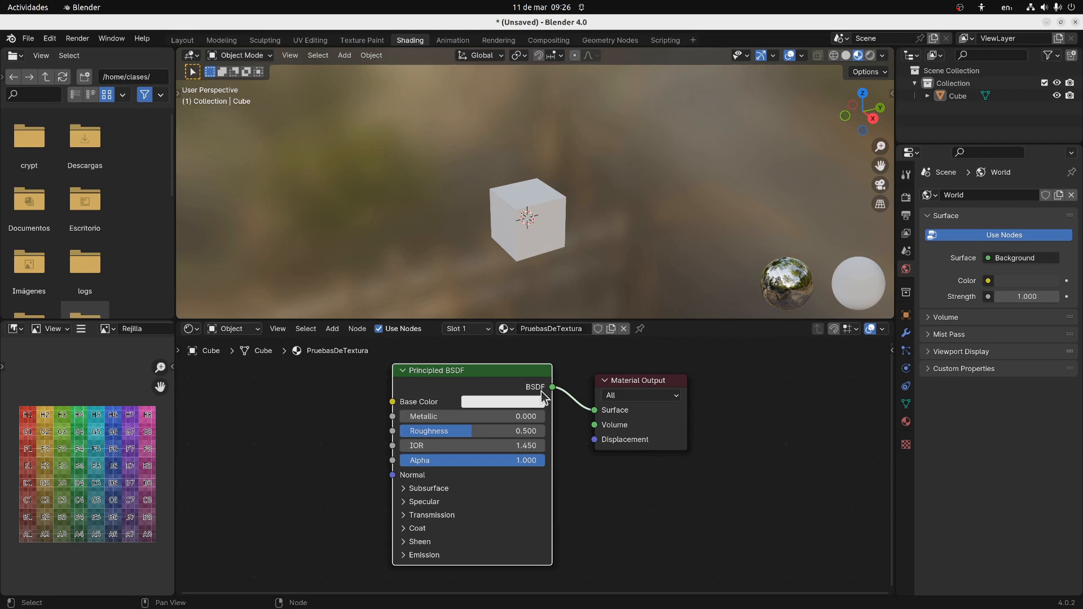
drag(493, 386, 497, 385)
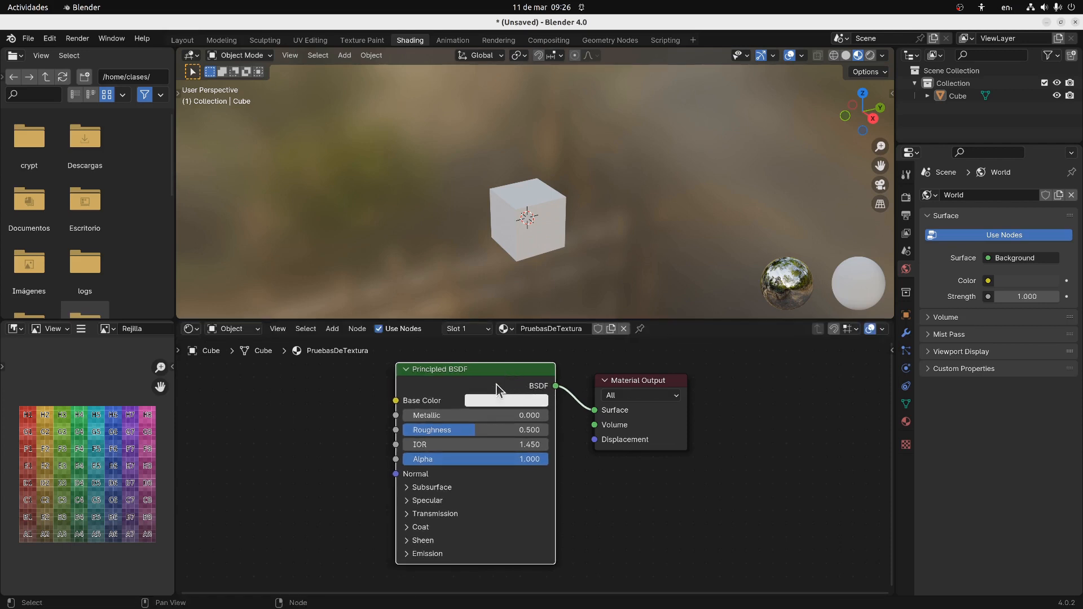
Try a blue Base Color on the Principled BSDF and return it to near white
click(493, 401)
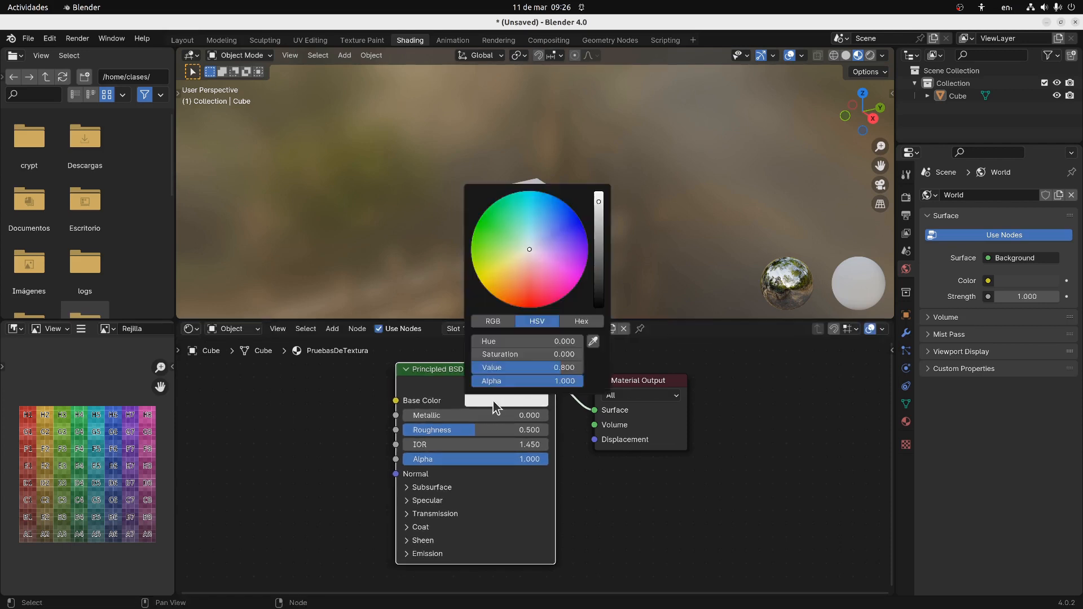
click(548, 239)
drag(548, 238, 559, 219)
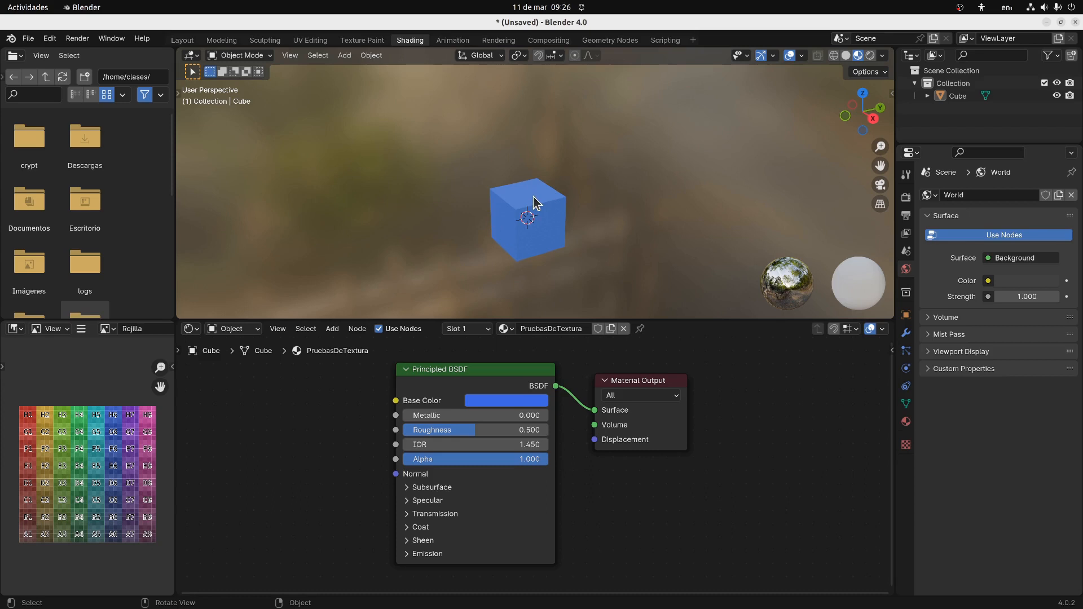
click(501, 402)
drag(523, 262, 529, 250)
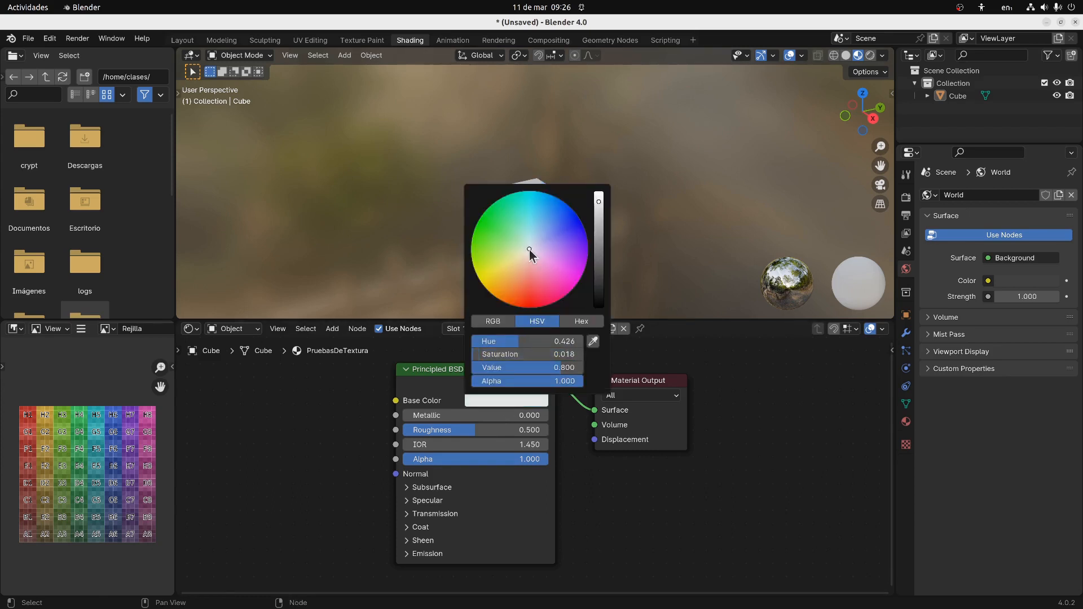
Set the Principled BSDF's Roughness to about 0.512
mouse_move(468, 430)
mouse_down()
mouse_move(508, 430)
mouse_move(456, 430)
mouse_move(489, 430)
mouse_move(478, 431)
mouse_up()
click(479, 430)
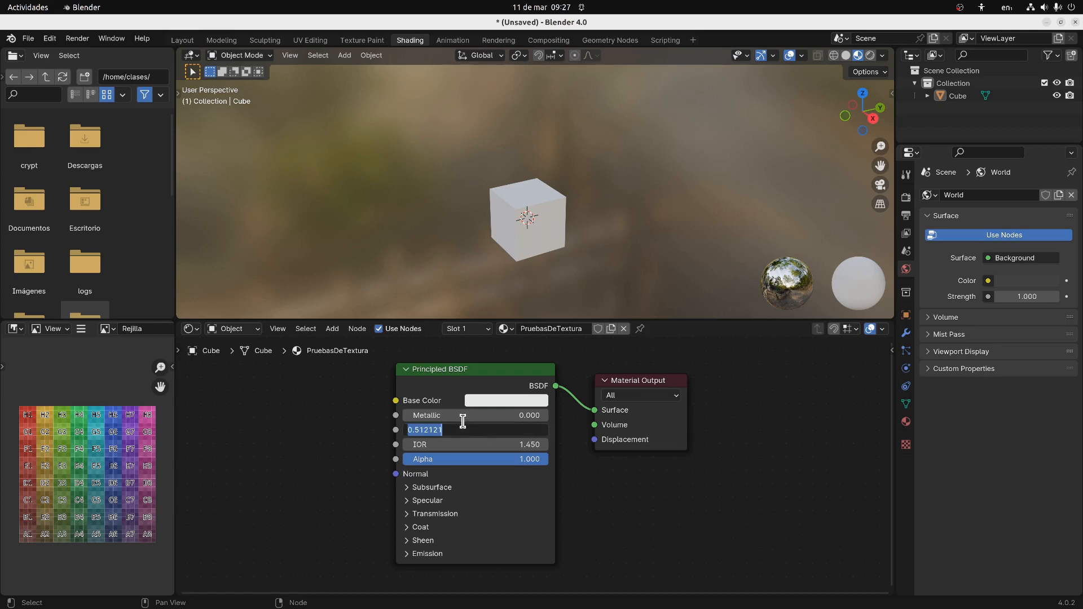
click(460, 420)
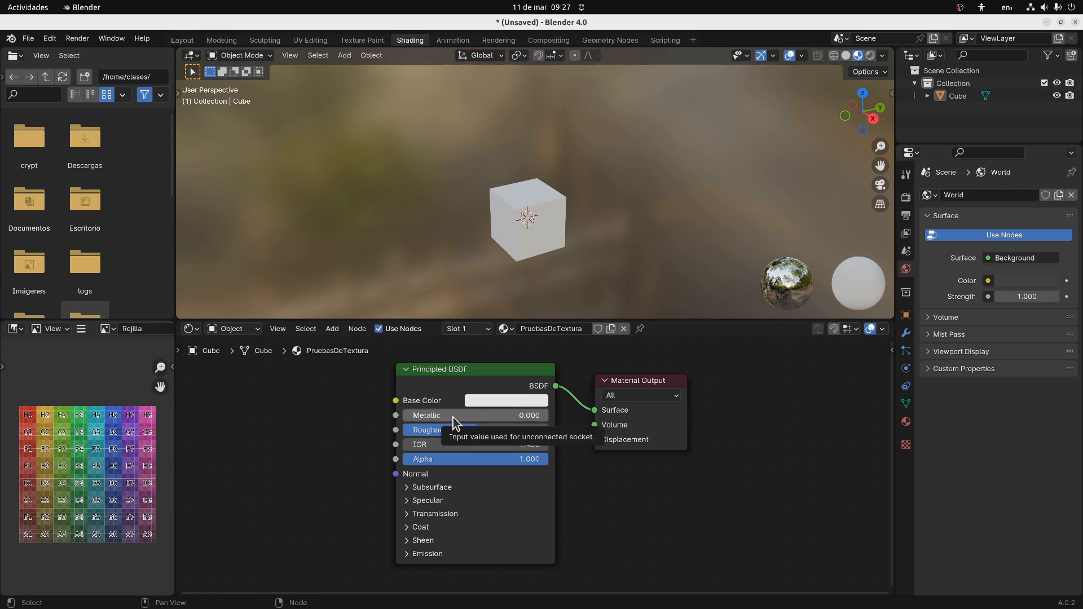
drag(396, 474, 378, 474)
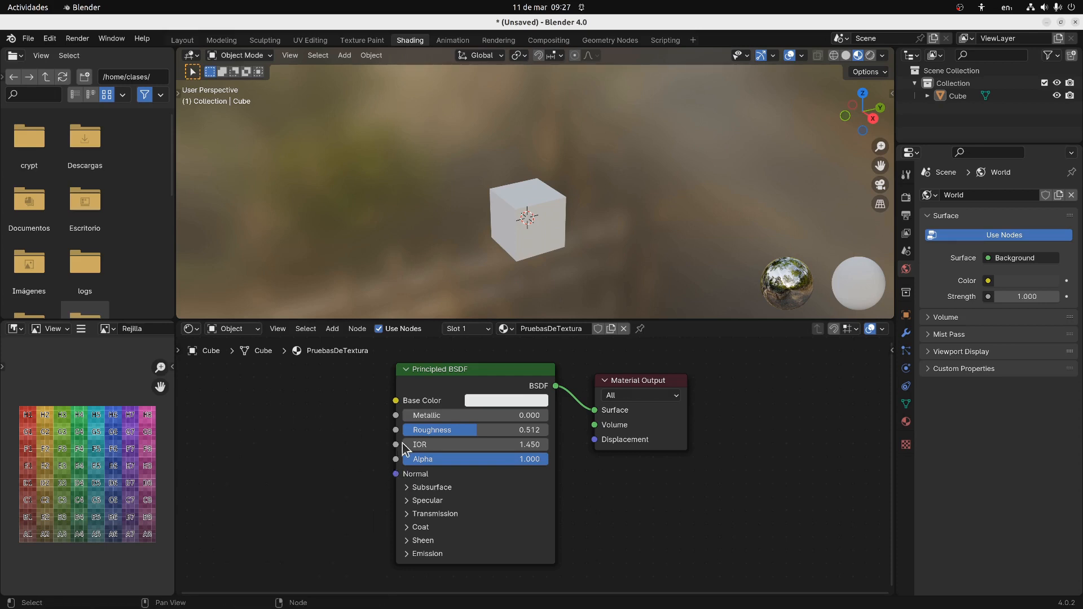
drag(396, 401, 220, 430)
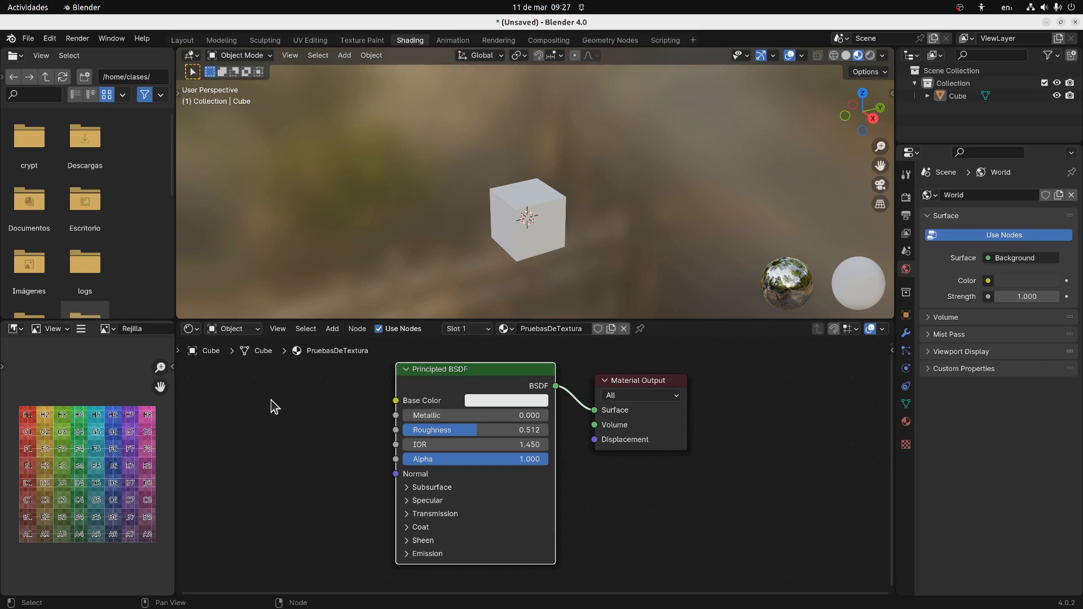
click(332, 328)
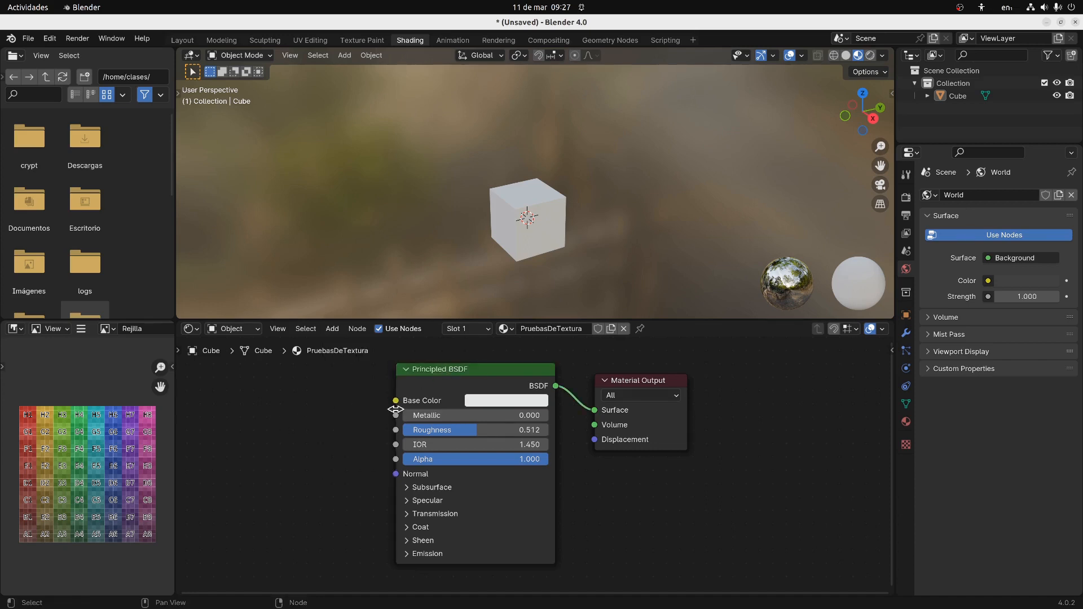
drag(446, 370, 459, 367)
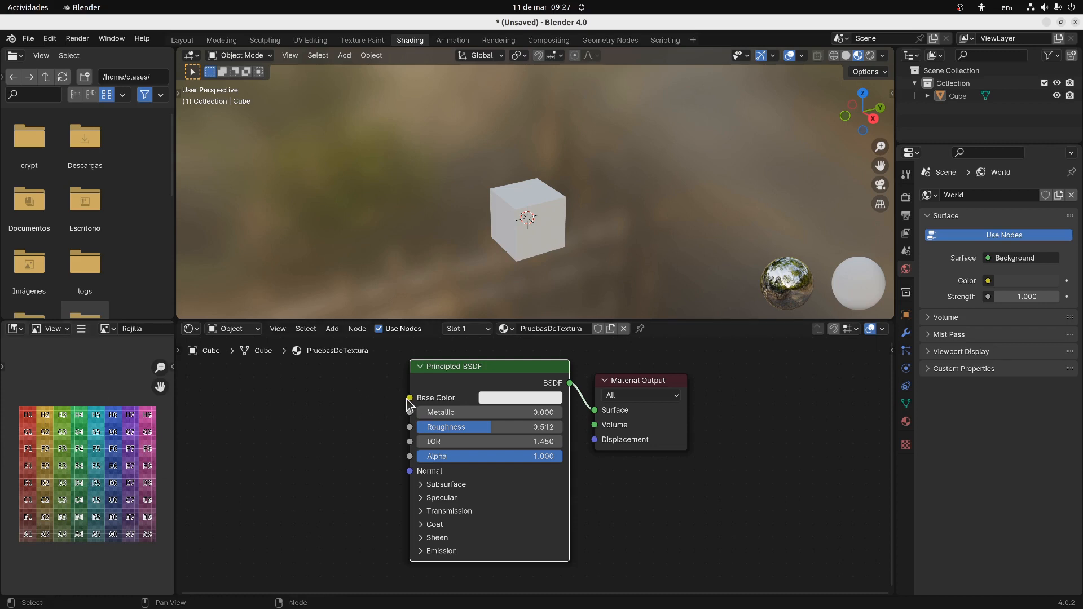
drag(409, 399, 323, 412)
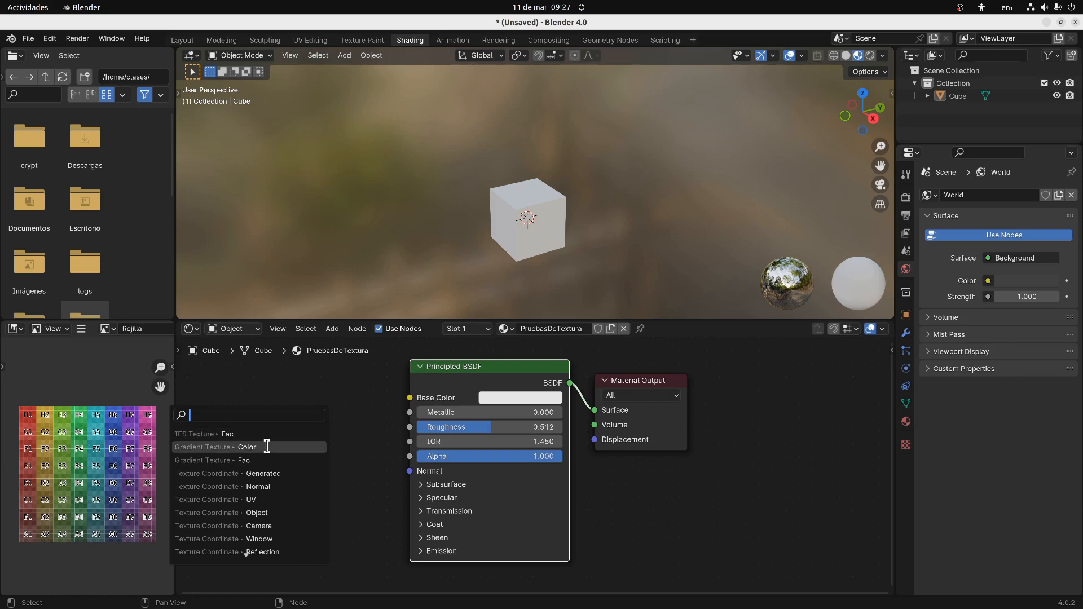
text(textura)
key(BackSpace)
key(BackSpace)
key(BackSpace)
key(BackSpace)
key(BackSpace)
key(BackSpace)
key(BackSpace)
text(imagen)
key(BackSpace)
key(BackSpace)
key(BackSpace)
key(BackSpace)
key(BackSpace)
key(BackSpace)
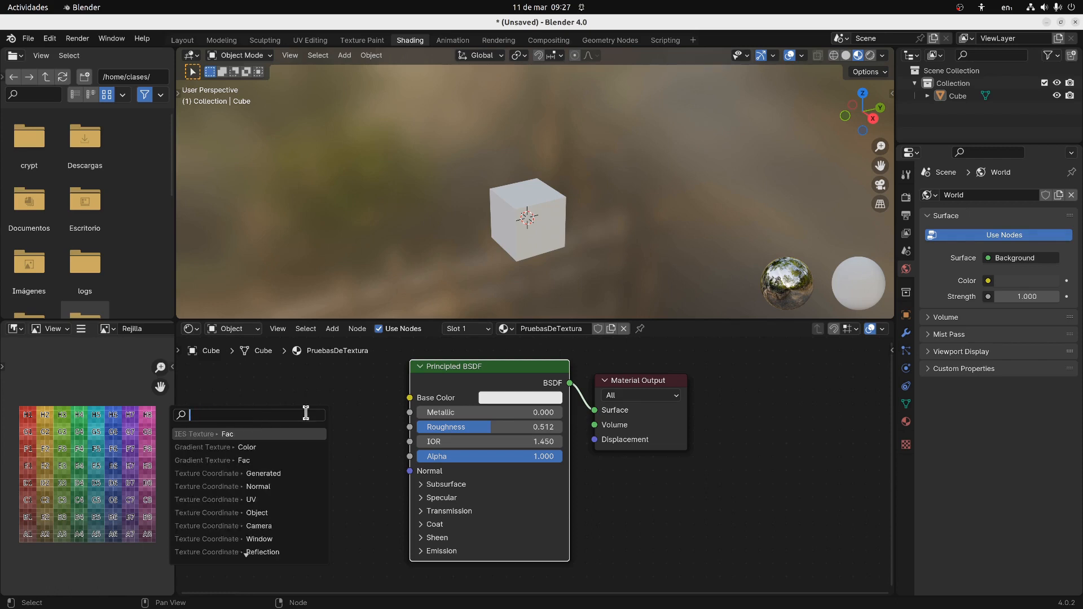
key(Escape)
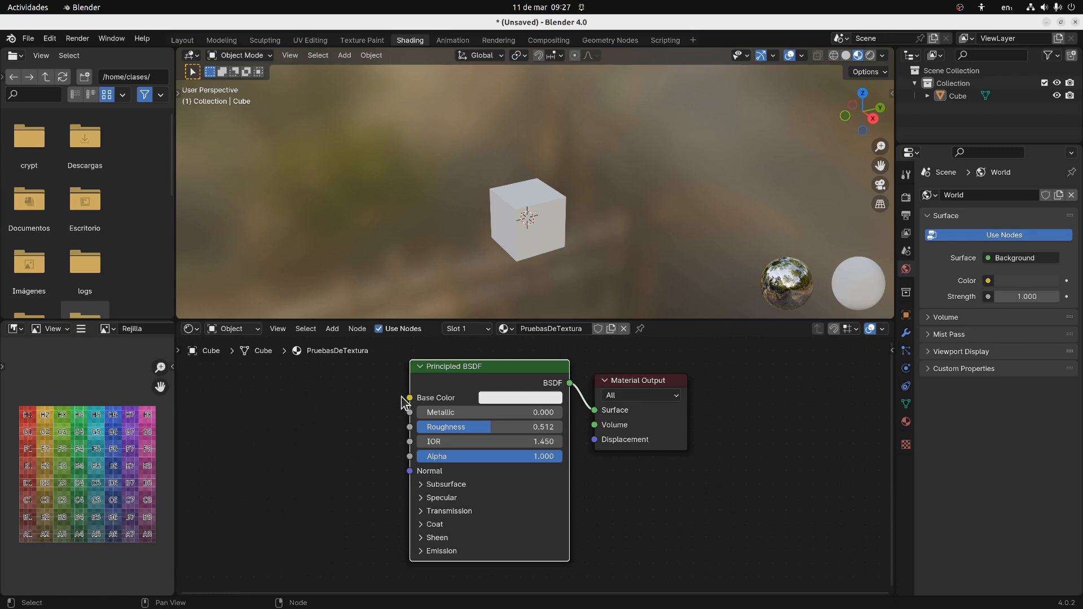
Add an Image Texture node and place it beside the Principled BSDF's inputs
click(332, 330)
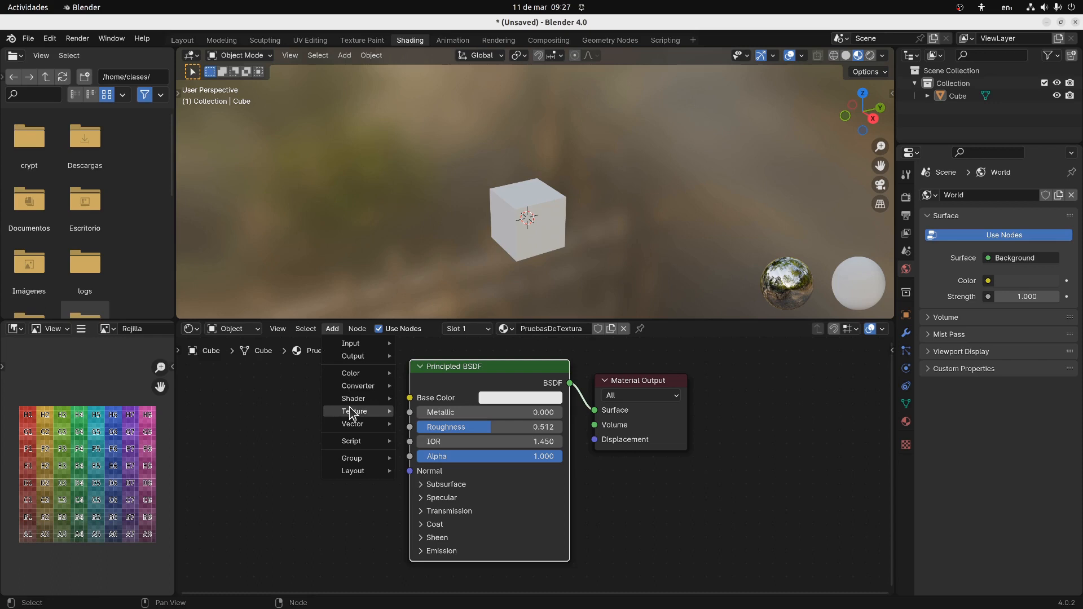
mouse_move(350, 412)
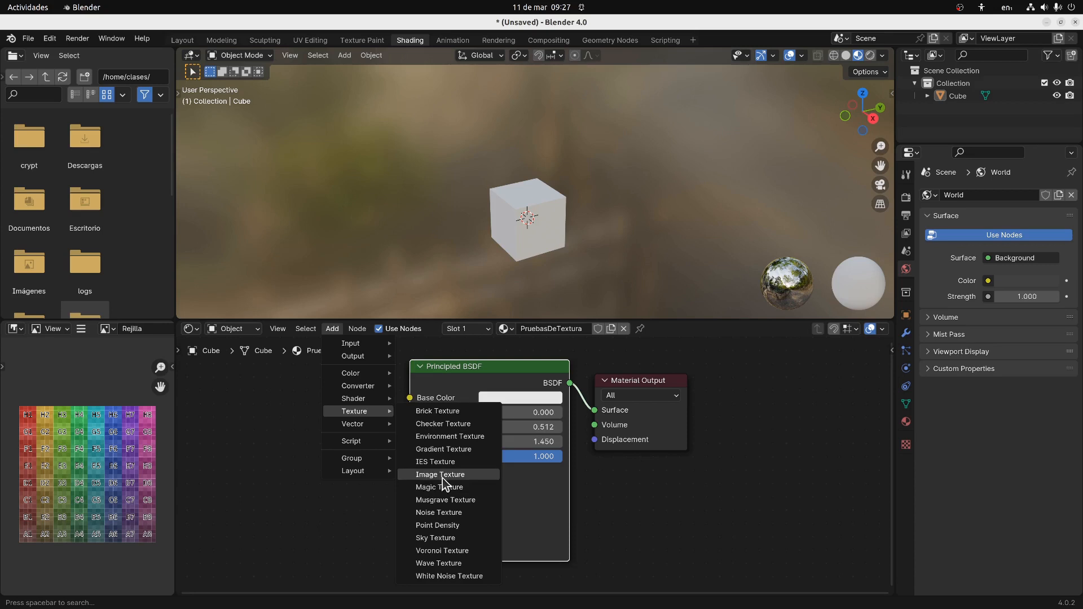
click(426, 478)
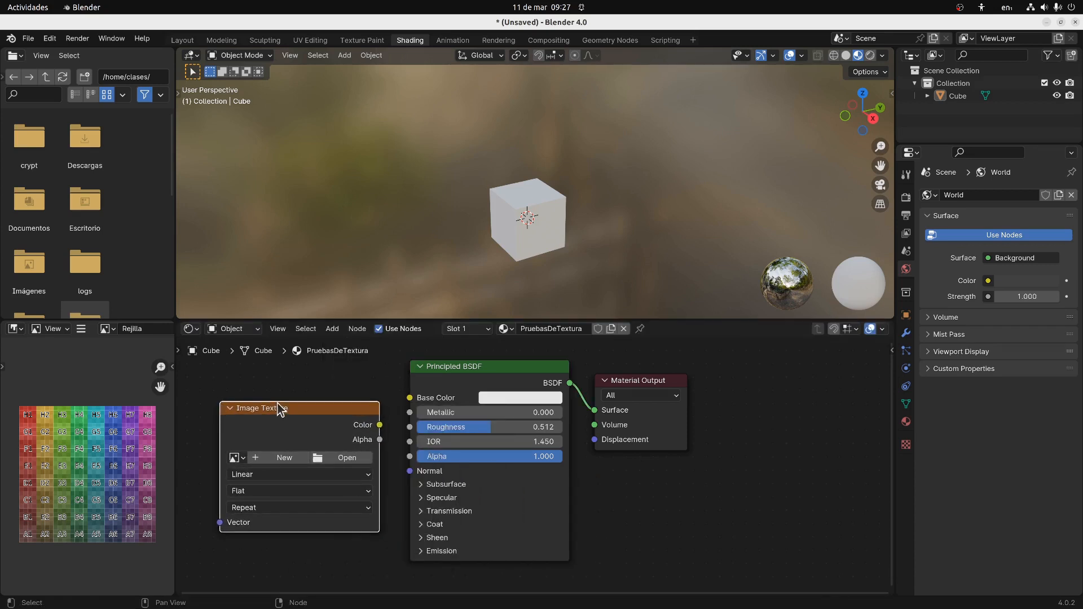
click(309, 404)
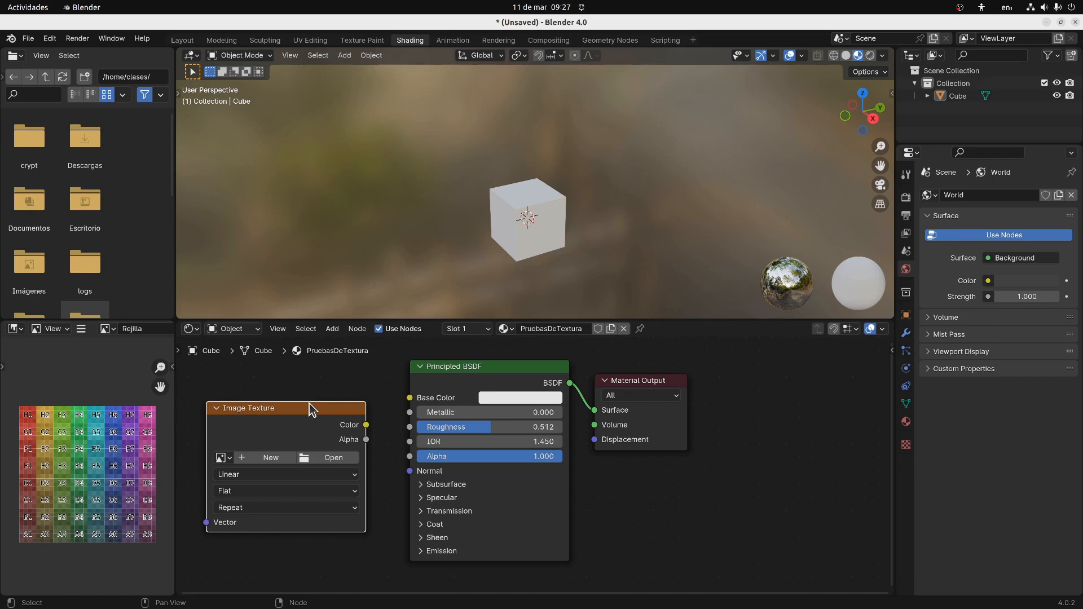
drag(285, 407, 282, 395)
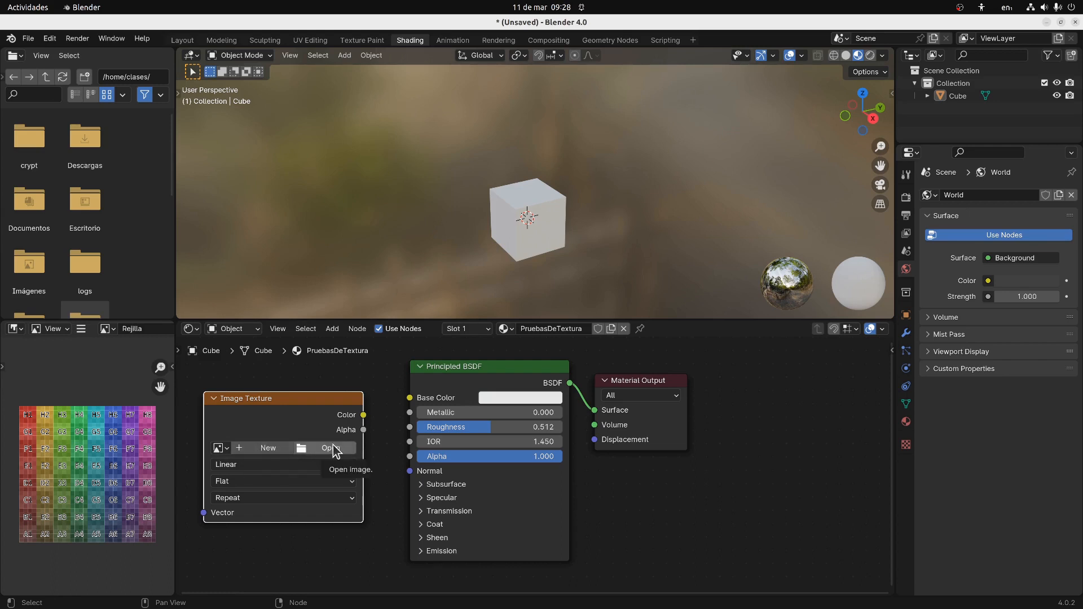
Assign the Rejilla image to the Image Texture node and connect its Color output to the Principled BSDF's Base Color
click(221, 448)
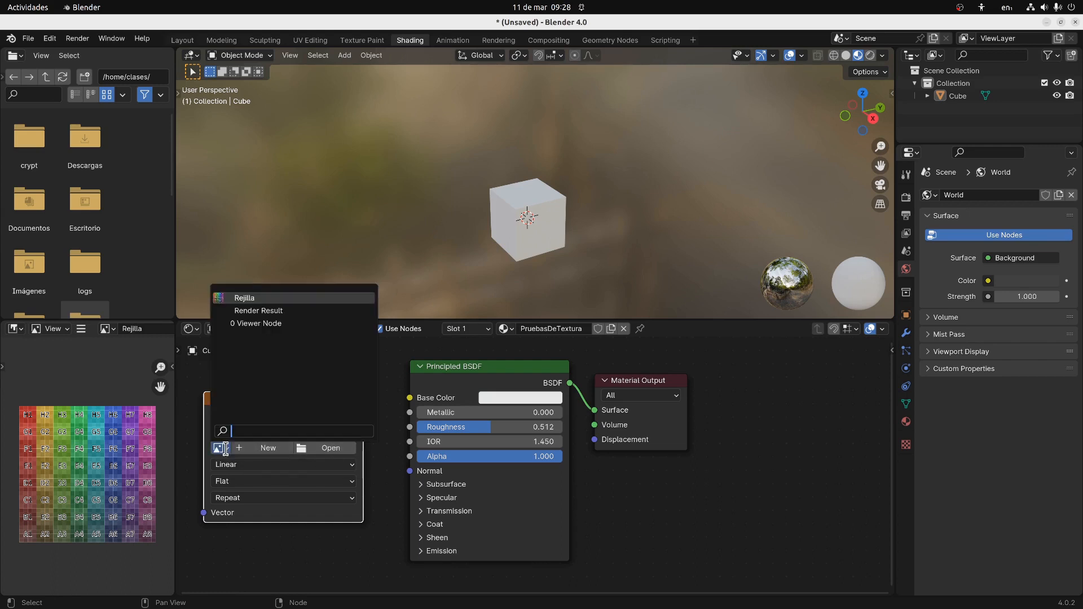
click(250, 298)
drag(266, 396, 264, 390)
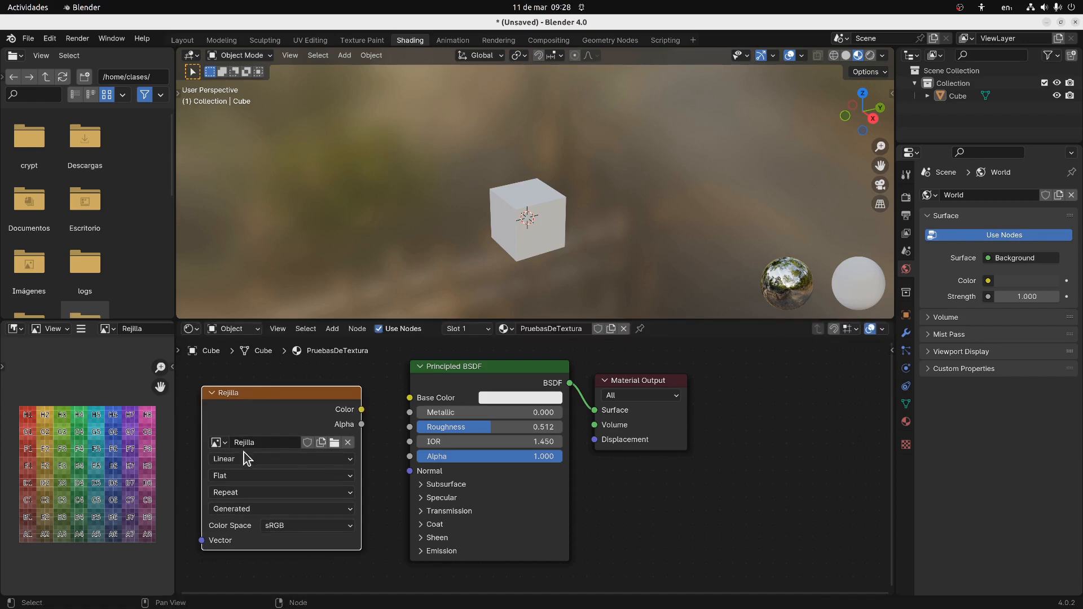
drag(362, 410, 410, 398)
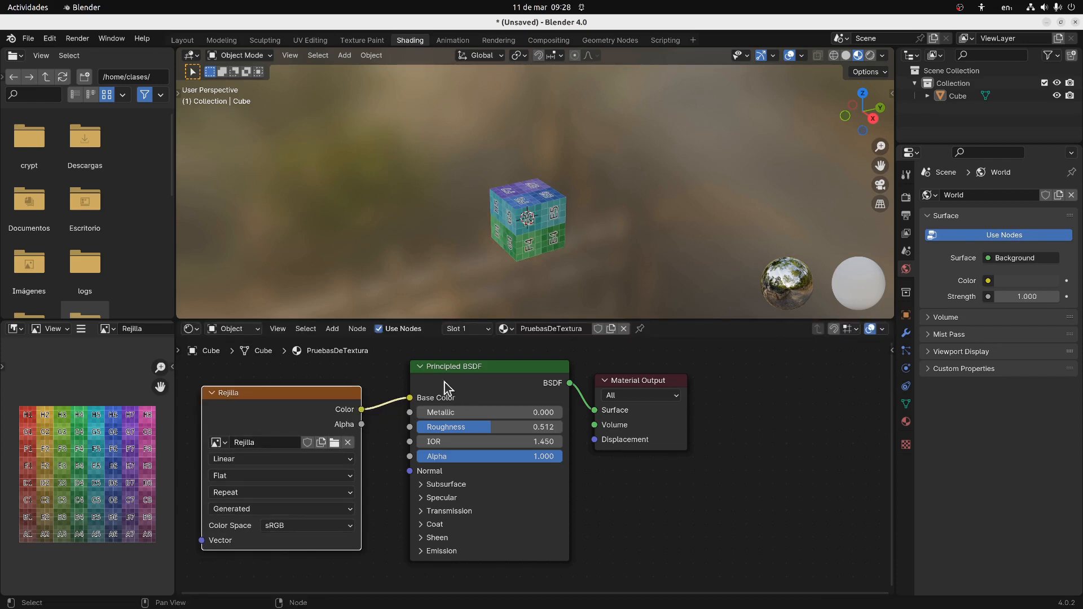
Switch to the UV Editing workspace and set the 3D viewport shading to Material Preview
scroll(491, 262, up, 3)
middle_drag(490, 263, 468, 235)
scroll(471, 232, down, 4)
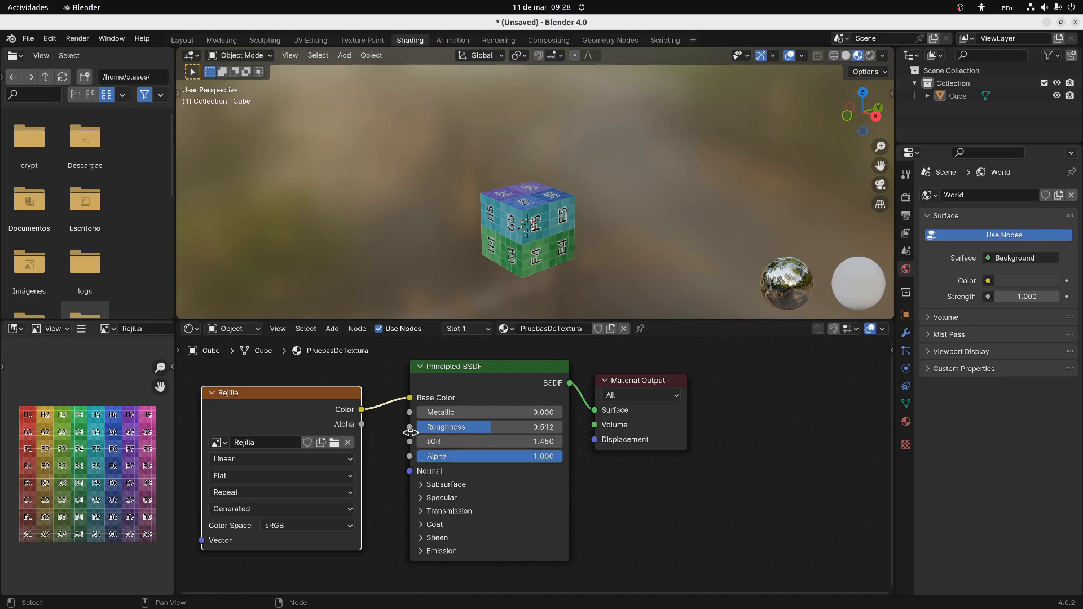
click(309, 40)
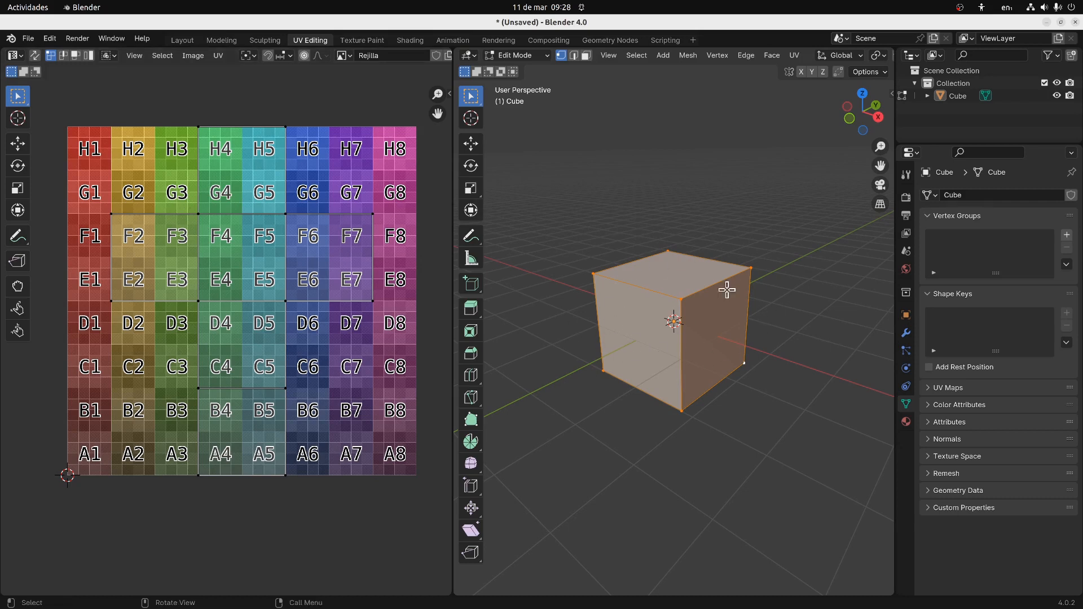
scroll(760, 59, down, 6)
scroll(773, 63, down, 2)
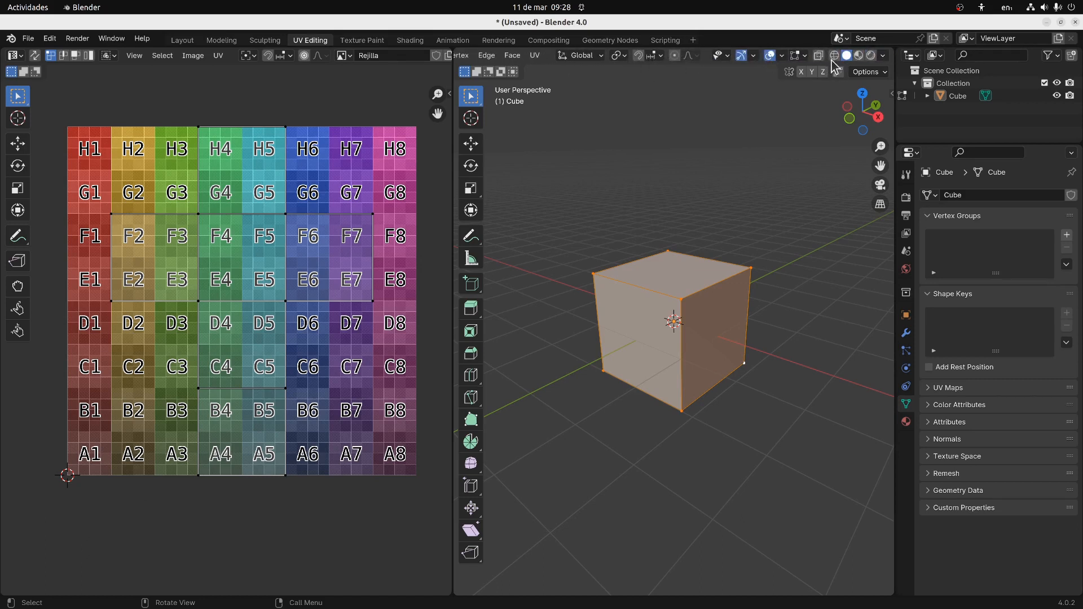
click(835, 55)
click(849, 56)
click(858, 56)
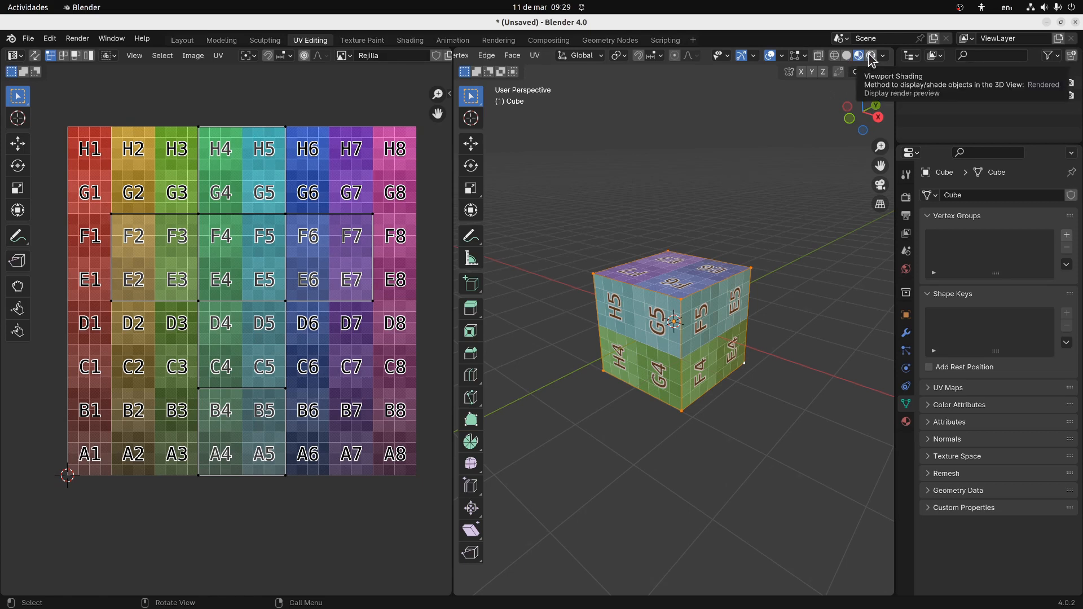
Preview the cube in Rendered shading, return to Material Preview and examine how the grid texture covers its faces
click(872, 59)
mouse_move(771, 221)
middle_down()
mouse_move(663, 225)
mouse_move(723, 230)
middle_up()
scroll(725, 226, up, 3)
scroll(737, 206, down, 2)
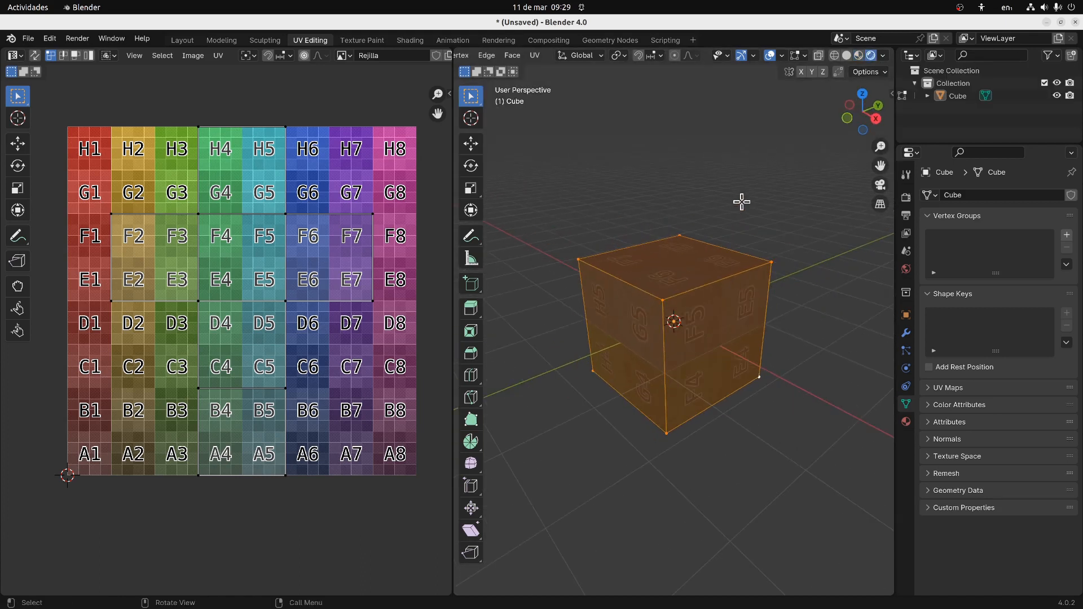
click(859, 56)
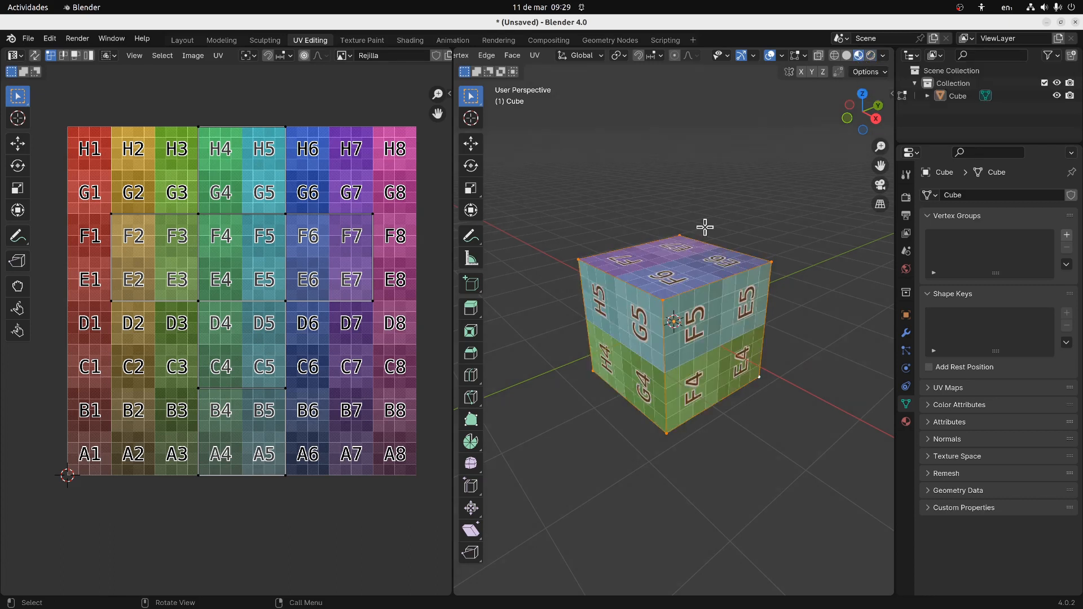
mouse_move(701, 260)
middle_down()
mouse_move(805, 283)
mouse_move(805, 261)
mouse_move(719, 261)
middle_up()
scroll(682, 254, down, 5)
scroll(684, 255, up, 5)
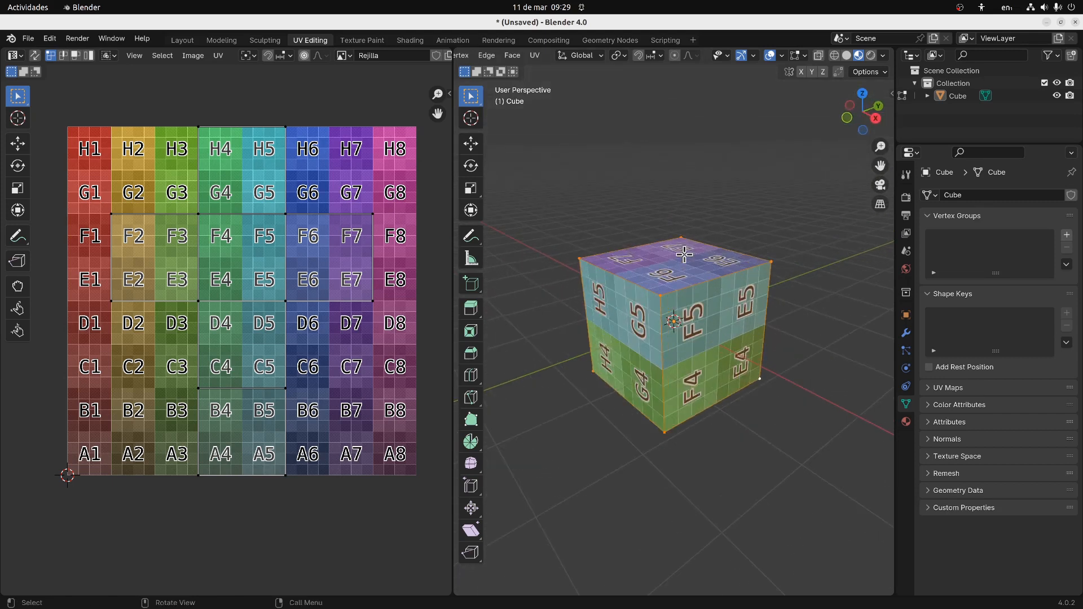
middle_drag(685, 254, 781, 299)
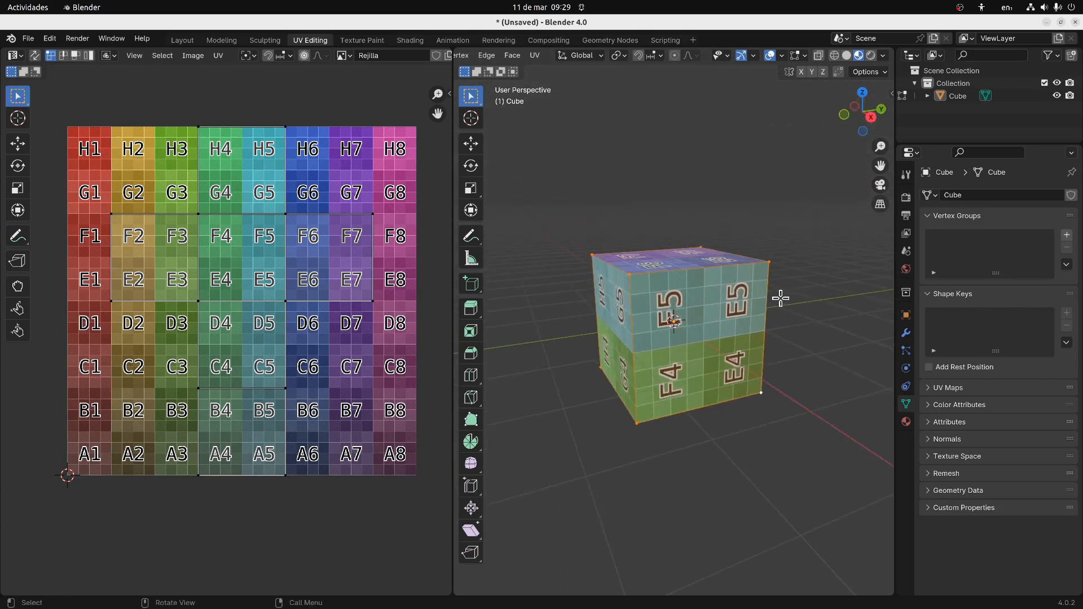
middle_drag(638, 302, 656, 389)
mouse_move(663, 313)
middle_down()
mouse_move(701, 304)
mouse_move(650, 309)
middle_up()
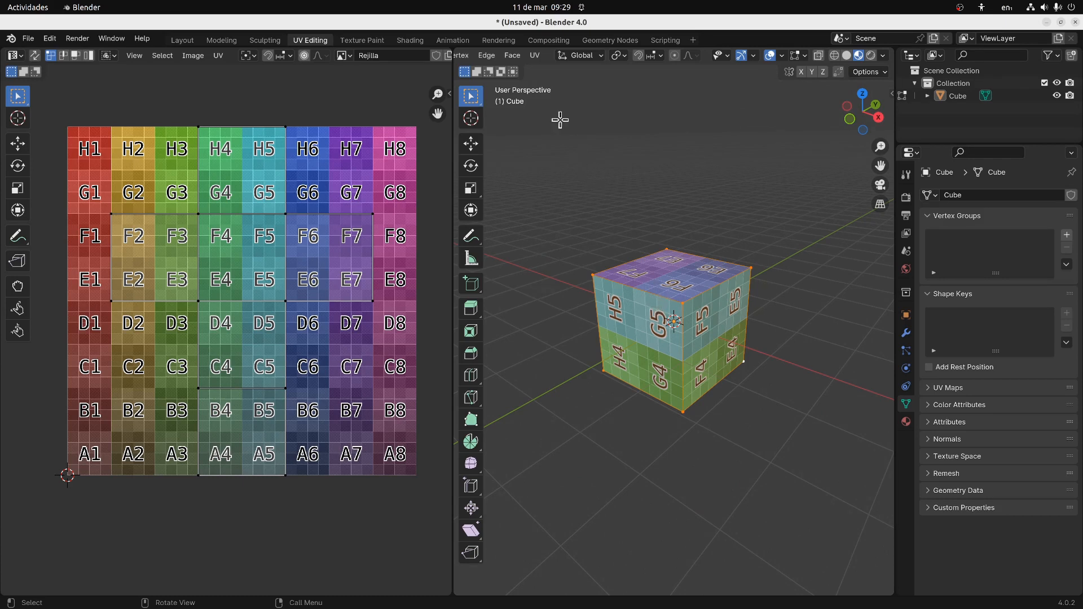
Switch the 3D viewport to face selection mode and select only the cube's top face
scroll(529, 57, up, 8)
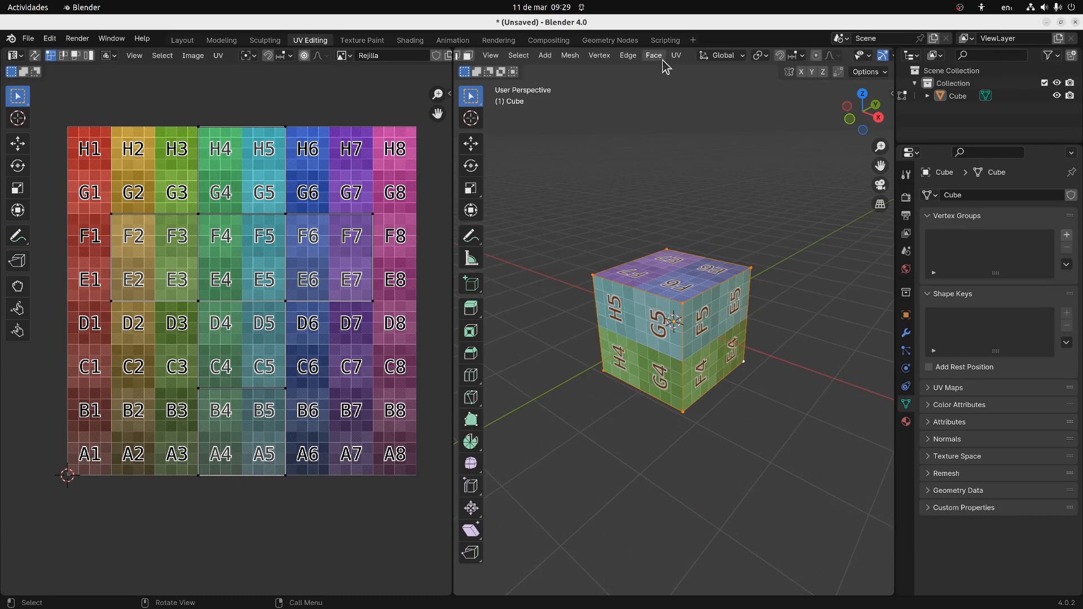
scroll(571, 57, down, 5)
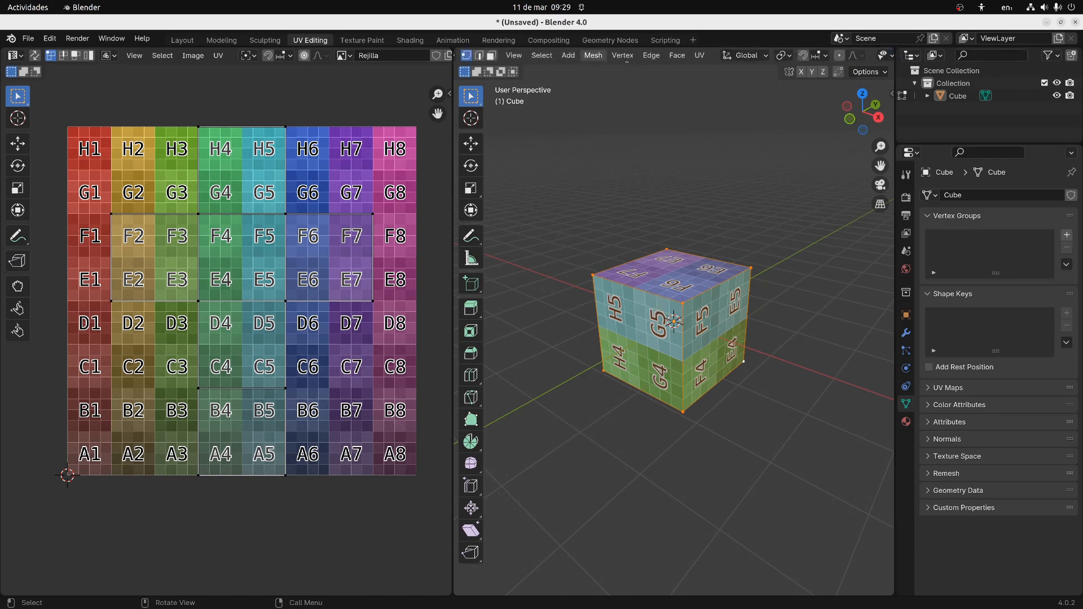
scroll(571, 58, up, 5)
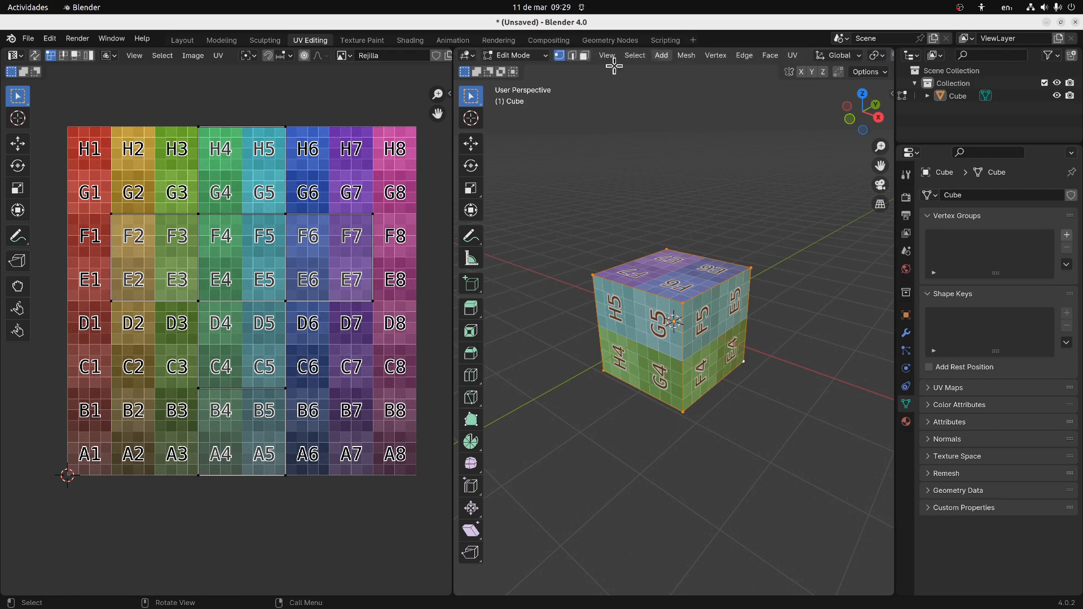
click(585, 56)
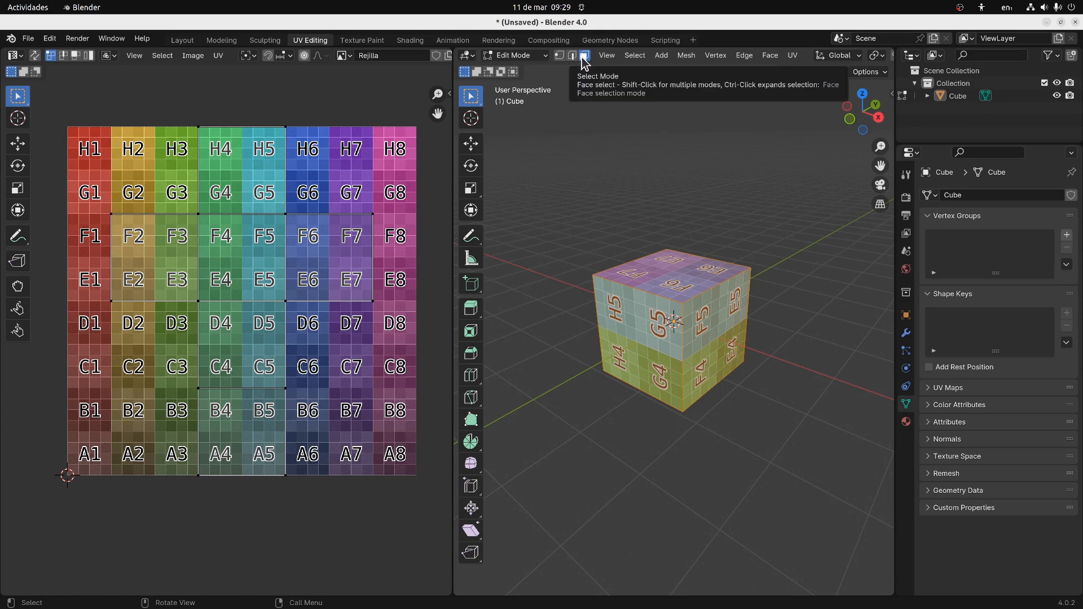
click(665, 256)
click(665, 256)
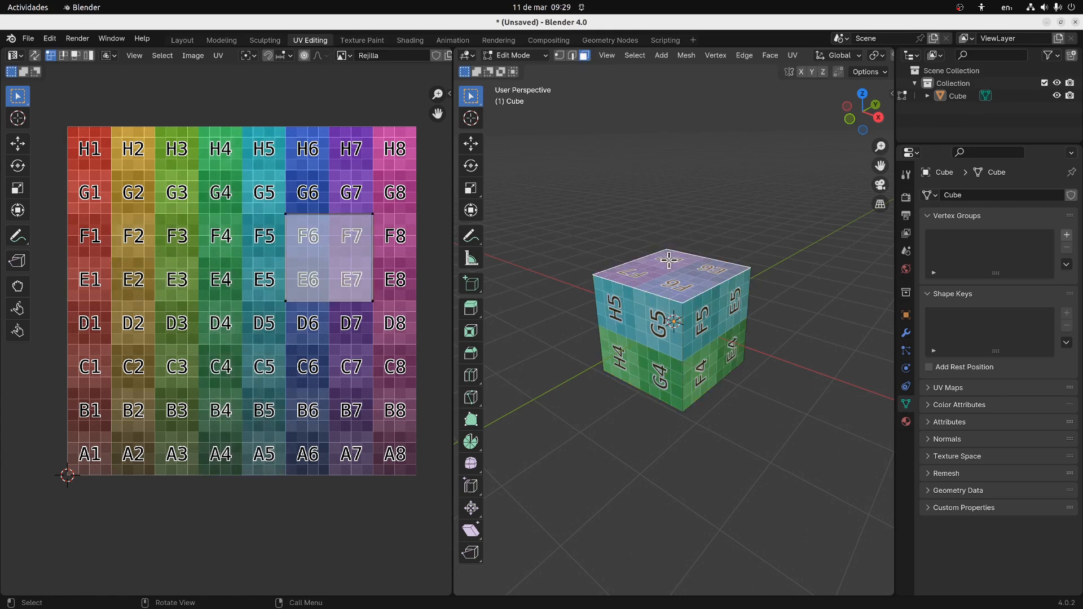
Select the cube's side and top faces one after another to compare each with its UV area, ending on the top face
middle_drag(684, 250, 742, 304)
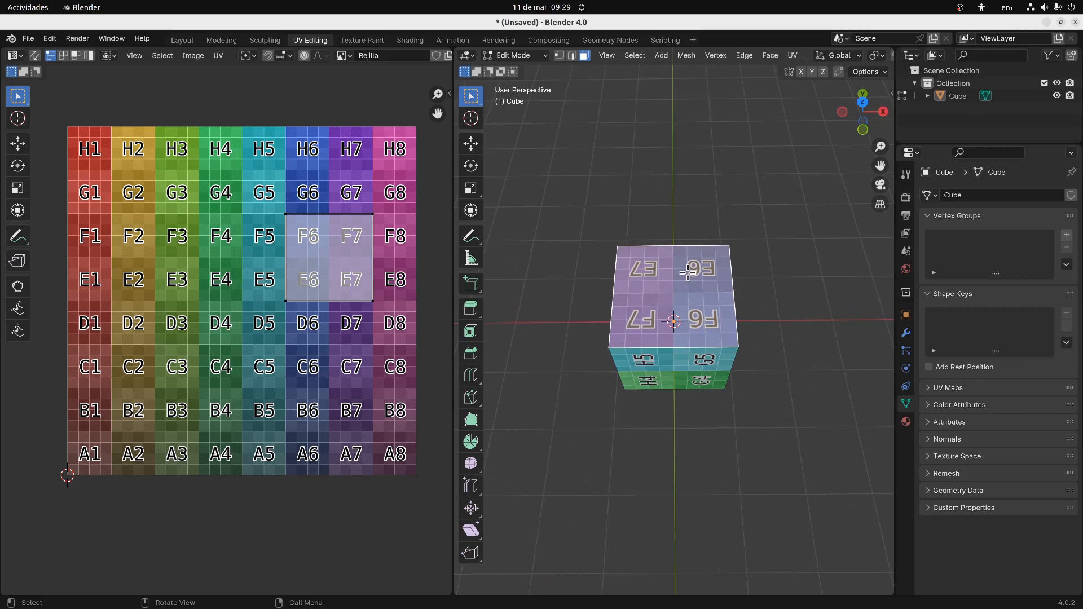
middle_drag(685, 285, 649, 282)
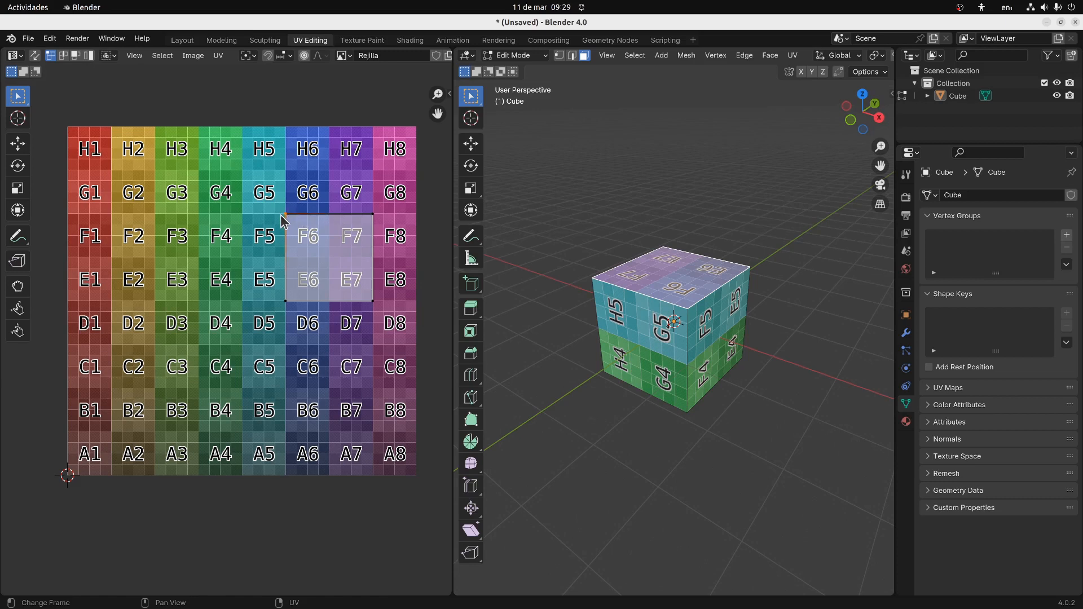
middle_drag(610, 273, 679, 288)
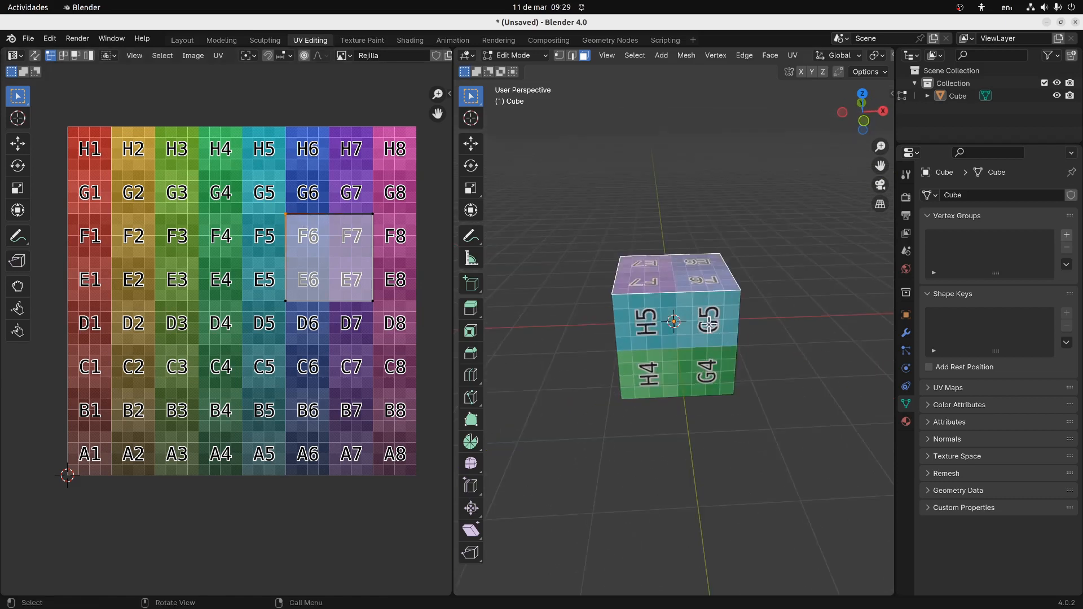
click(680, 289)
click(663, 265)
middle_drag(575, 299, 670, 326)
click(670, 326)
middle_drag(541, 317, 690, 279)
click(643, 307)
click(691, 279)
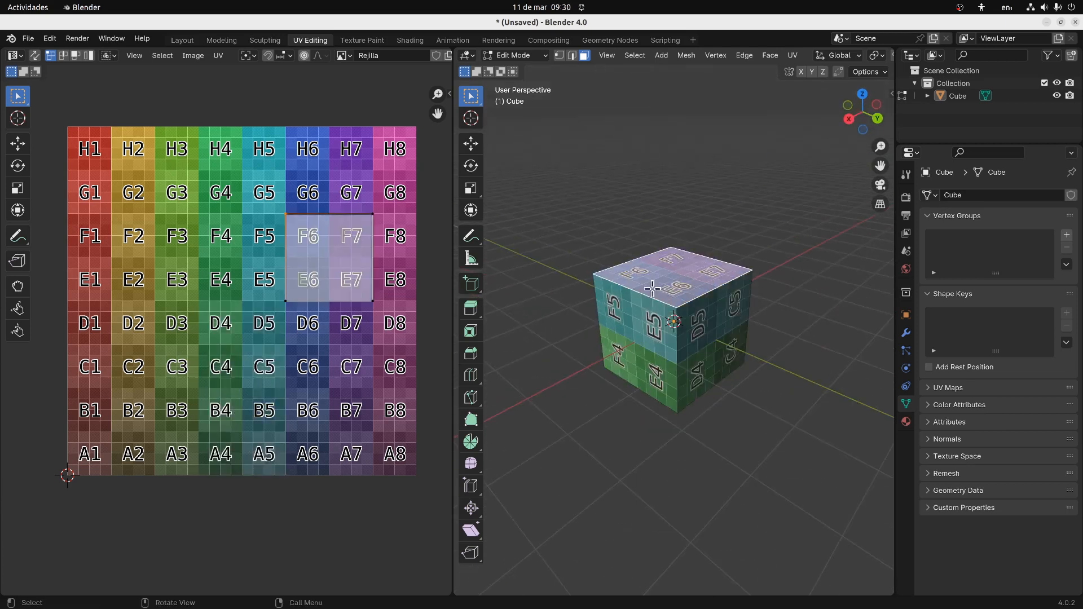
middle_drag(751, 301, 602, 298)
click(675, 299)
middle_drag(742, 267, 556, 282)
click(693, 309)
middle_drag(774, 305, 742, 312)
click(661, 285)
middle_drag(666, 311, 649, 326)
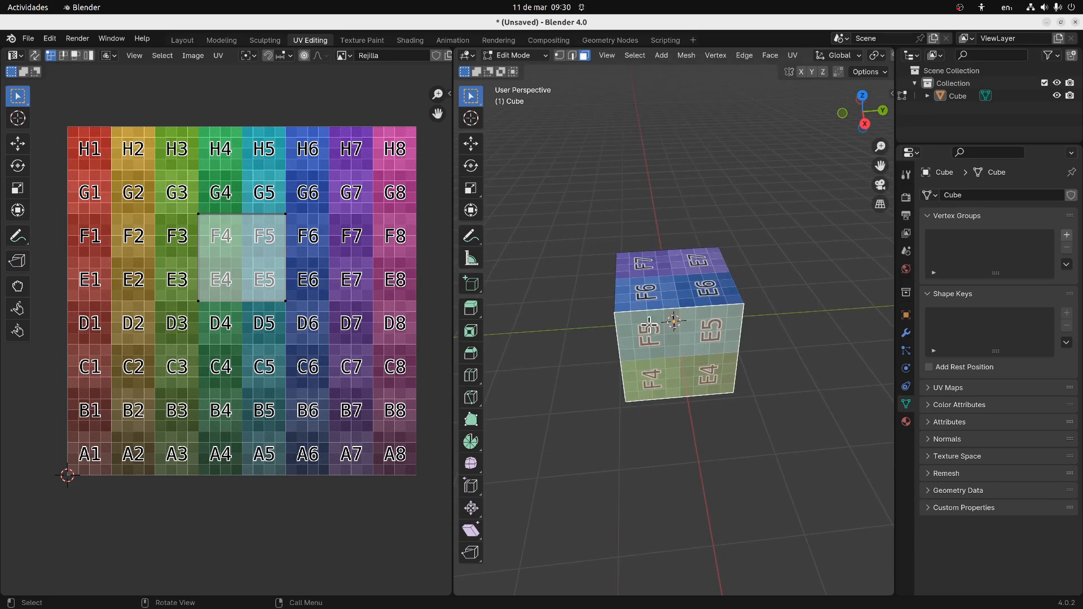
middle_drag(745, 349, 694, 290)
click(679, 271)
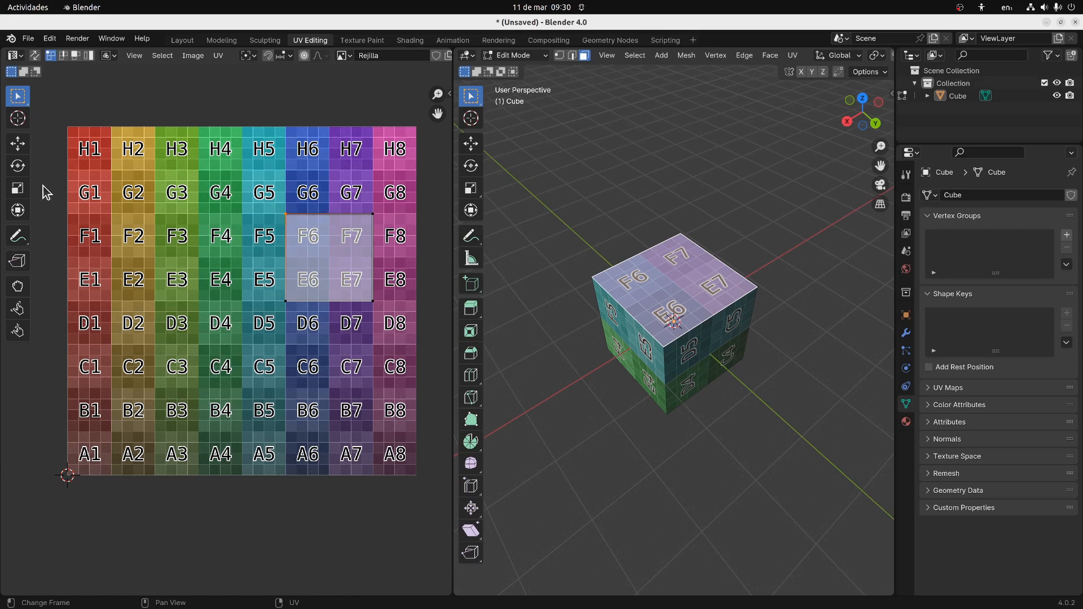
click(19, 146)
click(19, 166)
click(19, 189)
click(20, 148)
click(19, 97)
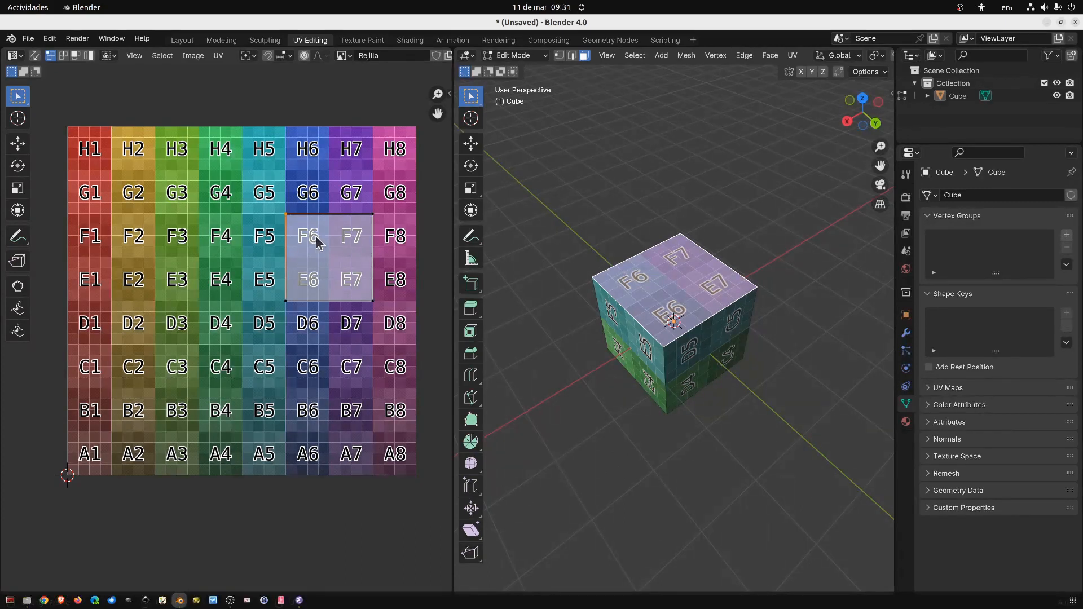
Consult the transform shortcut chart in the Rendering workspace, try to move the top face's F6-corner UV vertex, and return to UV Editing
click(498, 40)
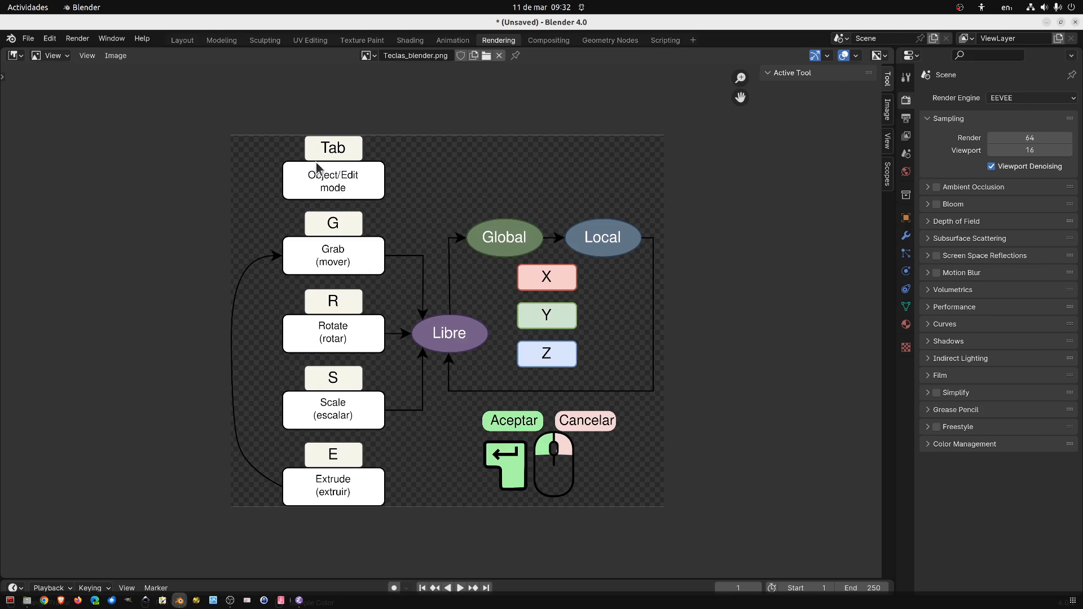
click(310, 41)
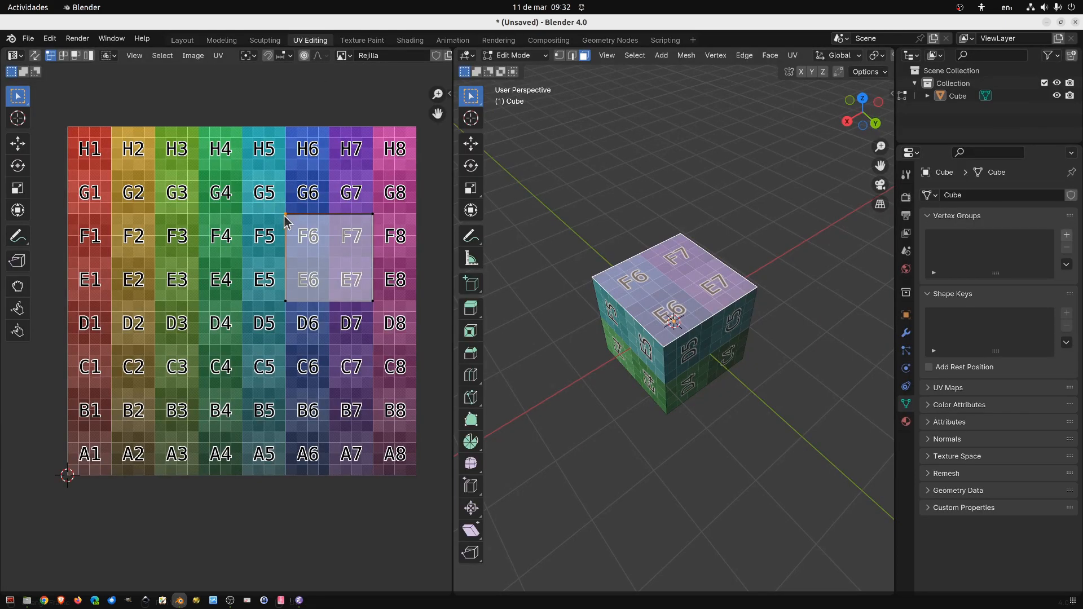
mouse_move(286, 215)
mouse_down()
mouse_move(258, 128)
mouse_move(285, 160)
mouse_move(273, 213)
mouse_move(257, 213)
mouse_move(267, 216)
mouse_up()
key(y)
right_click(281, 199)
click(489, 39)
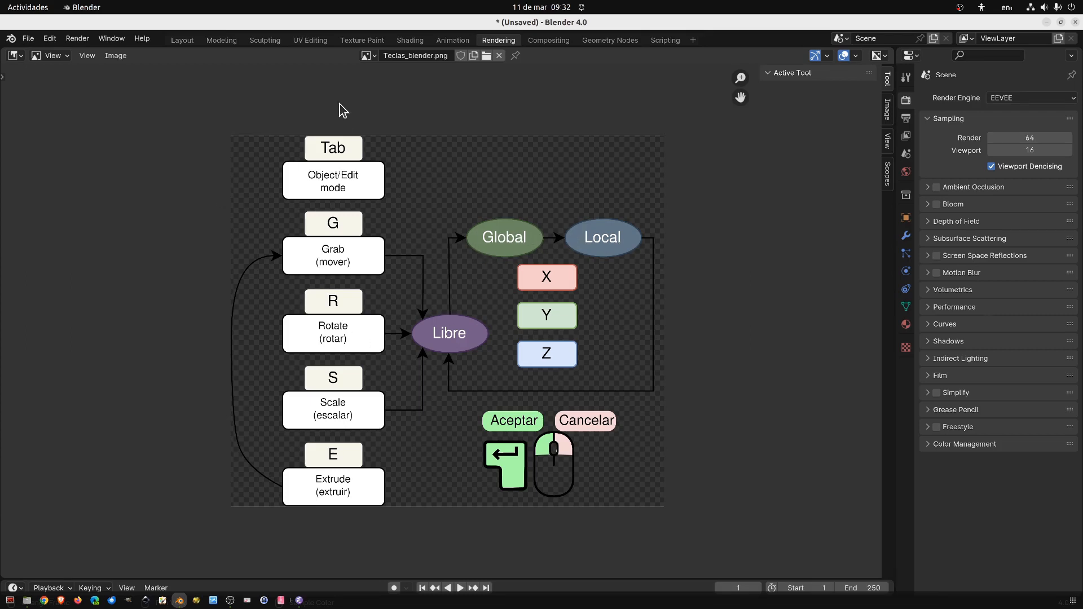
click(311, 40)
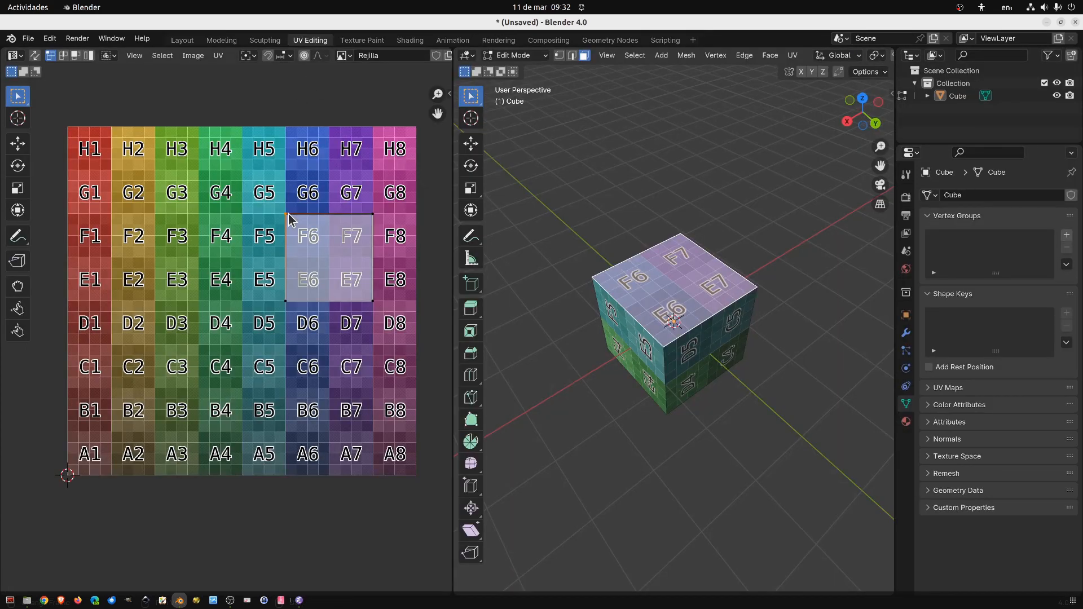
Move the UV vertex at the F6 corner of the top face's UV area about -0.38 along X
key(g)
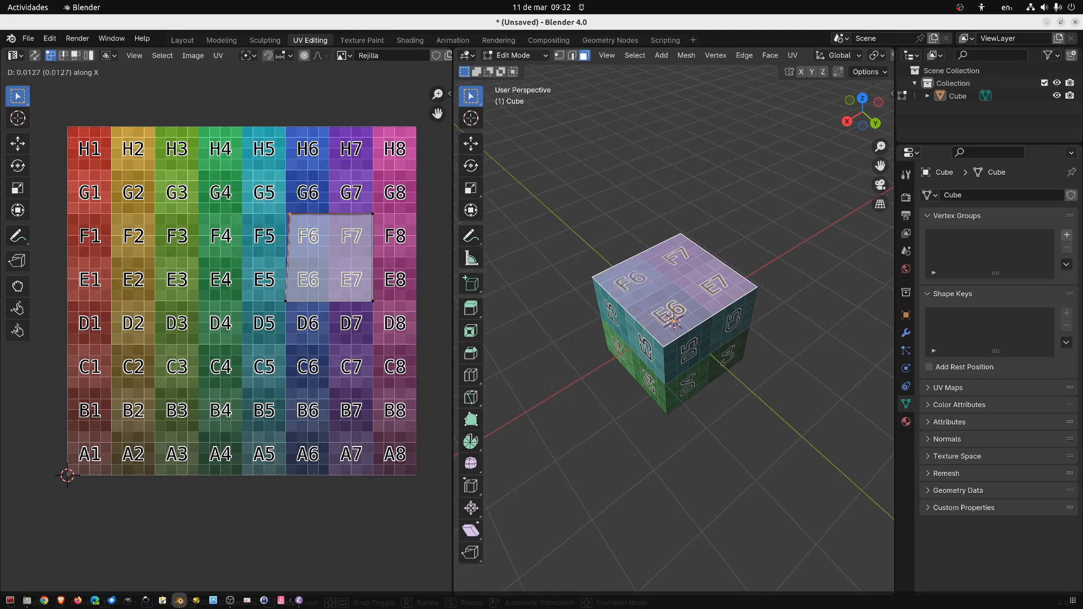
key(x)
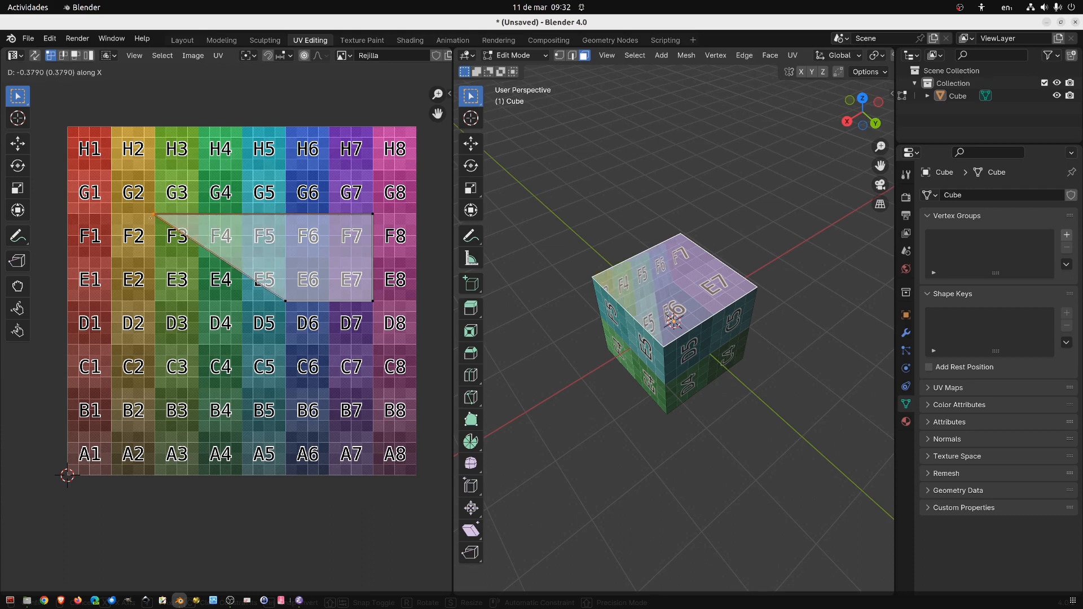
click(153, 224)
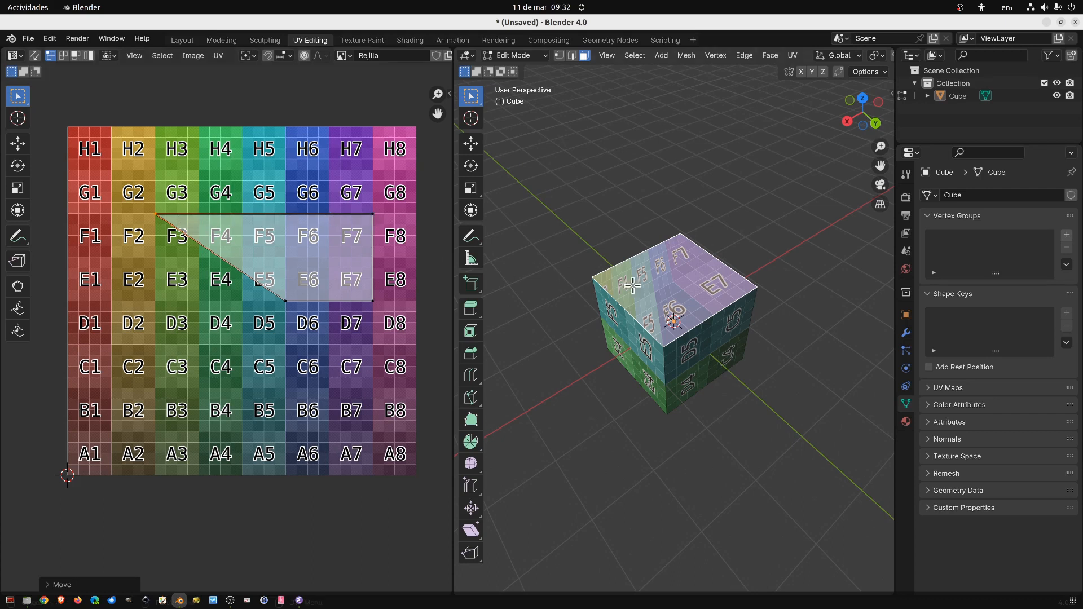
scroll(632, 288, up, 5)
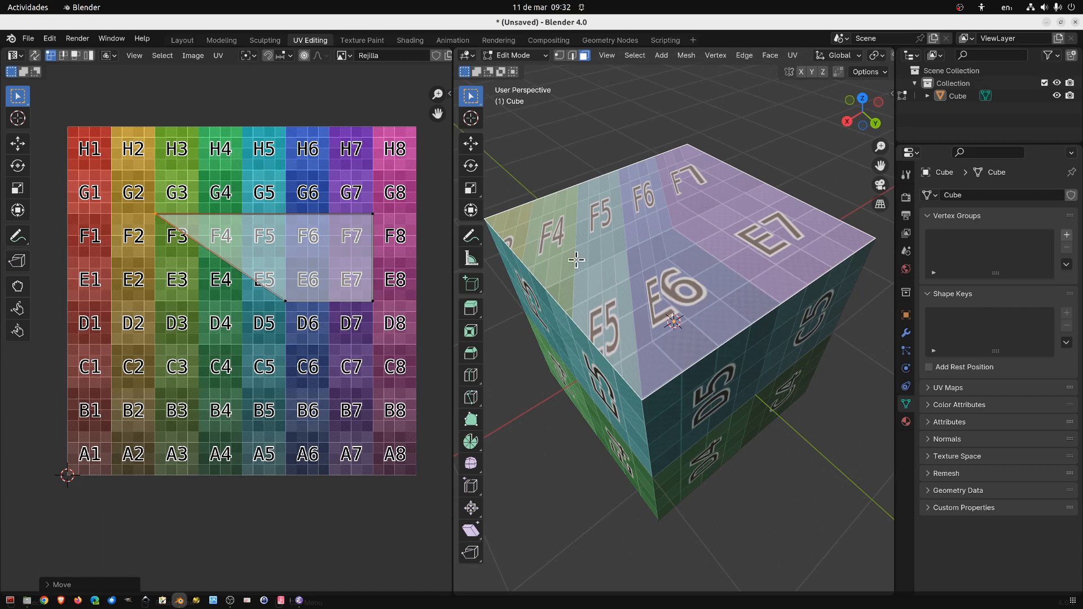
scroll(578, 254, down, 2)
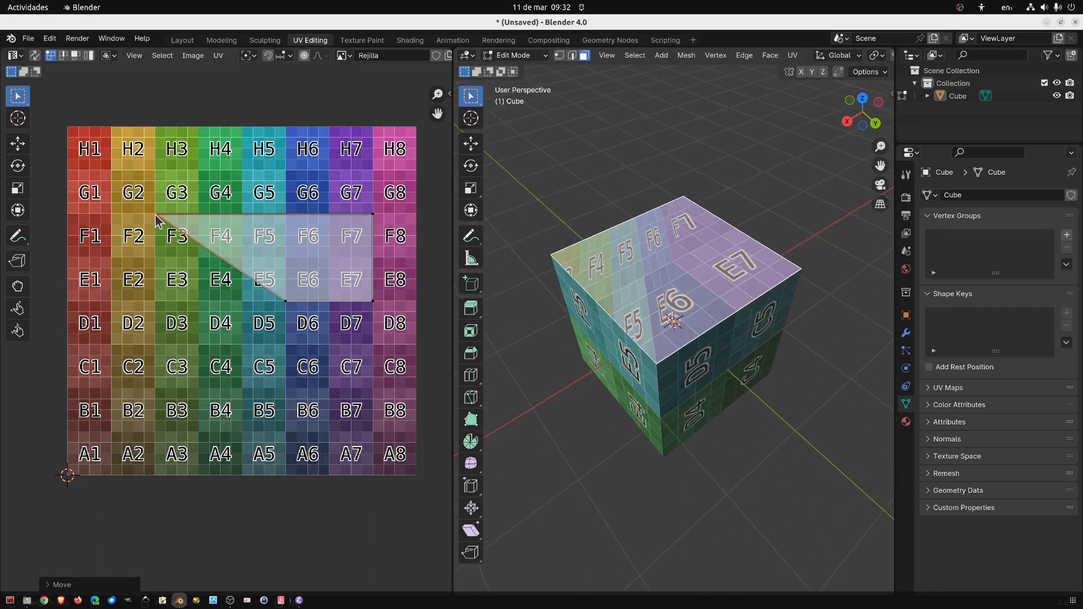
Undo the last move of the top face's UV vertex
key(g)
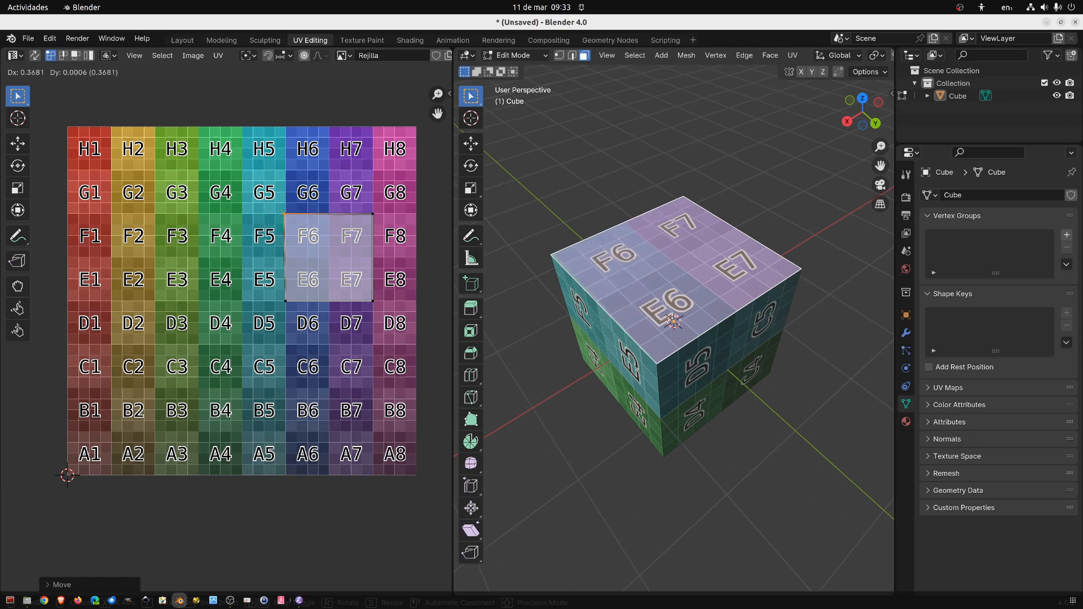
key(Escape)
key(ctrl+z)
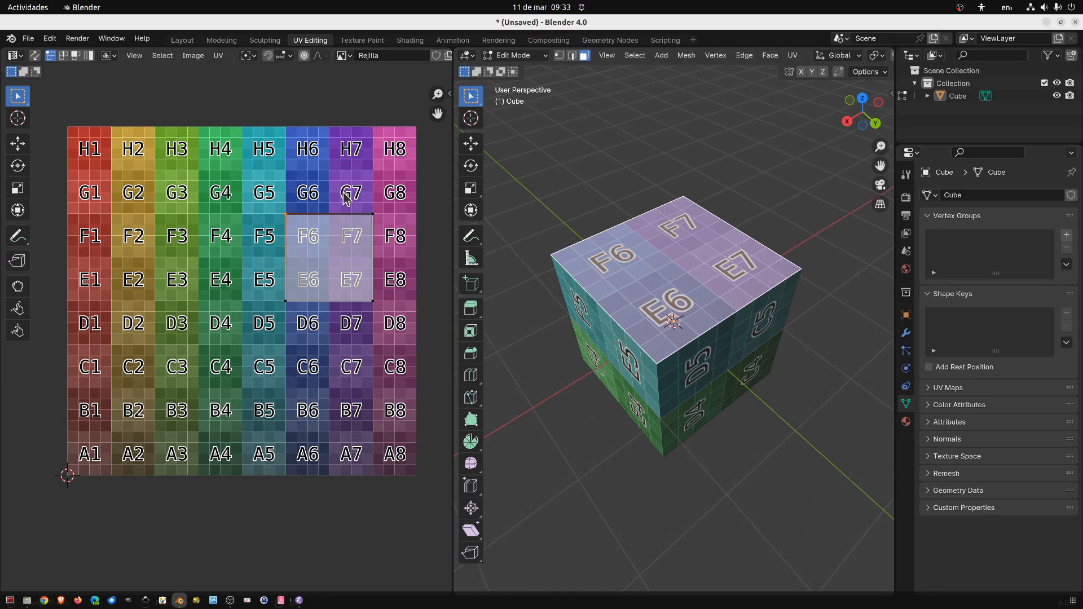
Select the cube face mapped to cells D4 to C5 and rotate its whole UV area until the labels read upright
middle_drag(674, 353, 606, 283)
click(606, 284)
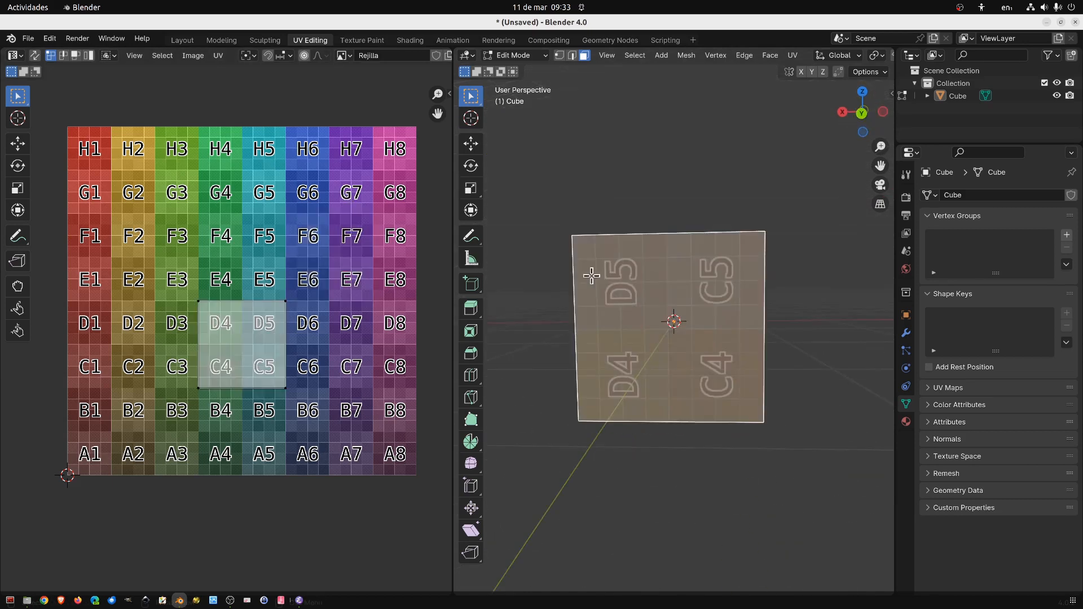
drag(173, 272, 317, 380)
key(r)
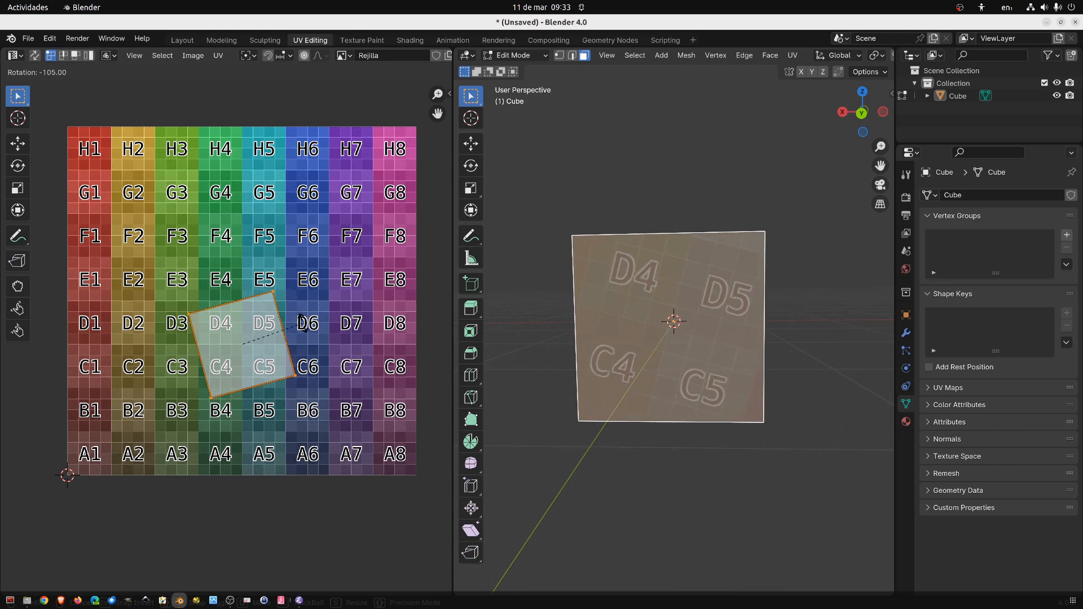
click(304, 341)
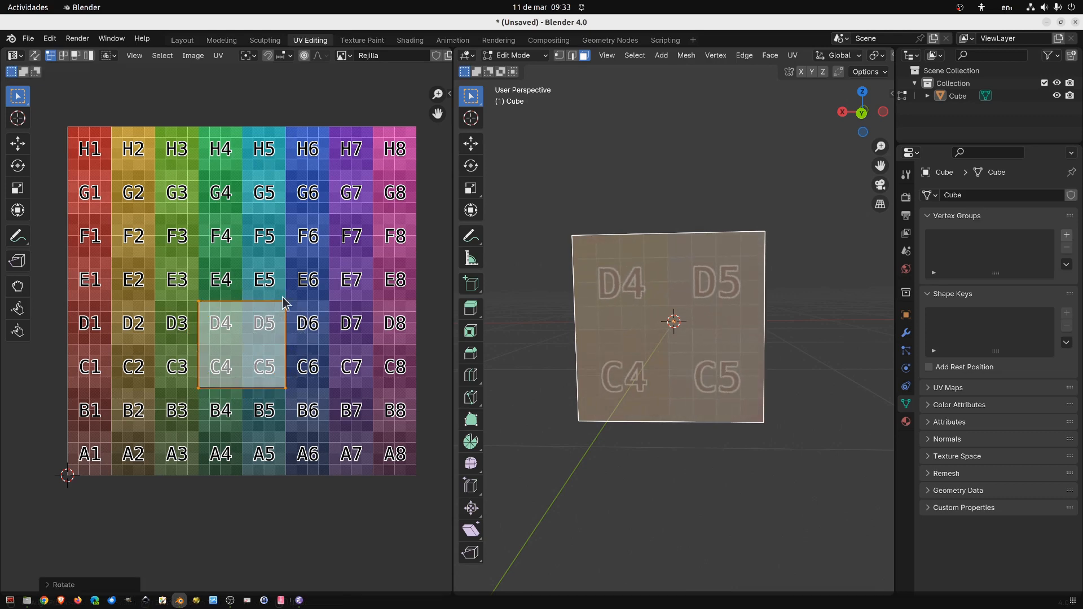
Select the cube face mapped to cells F4 to E5 and rotate its UV area by 90°, followed by a further 180°
middle_drag(537, 343, 636, 325)
click(636, 325)
click(255, 294)
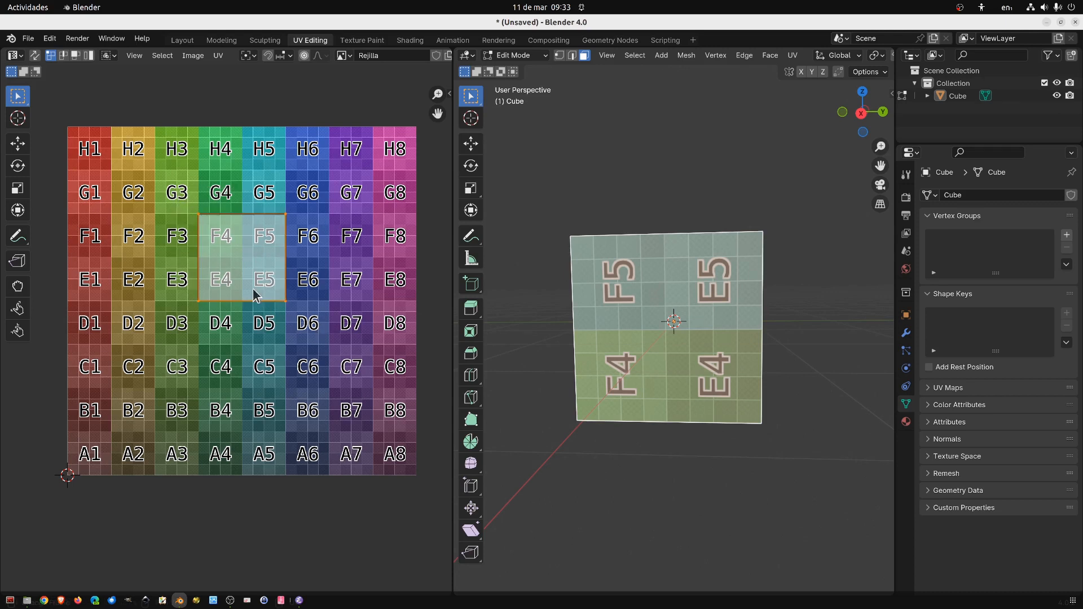
key(r)
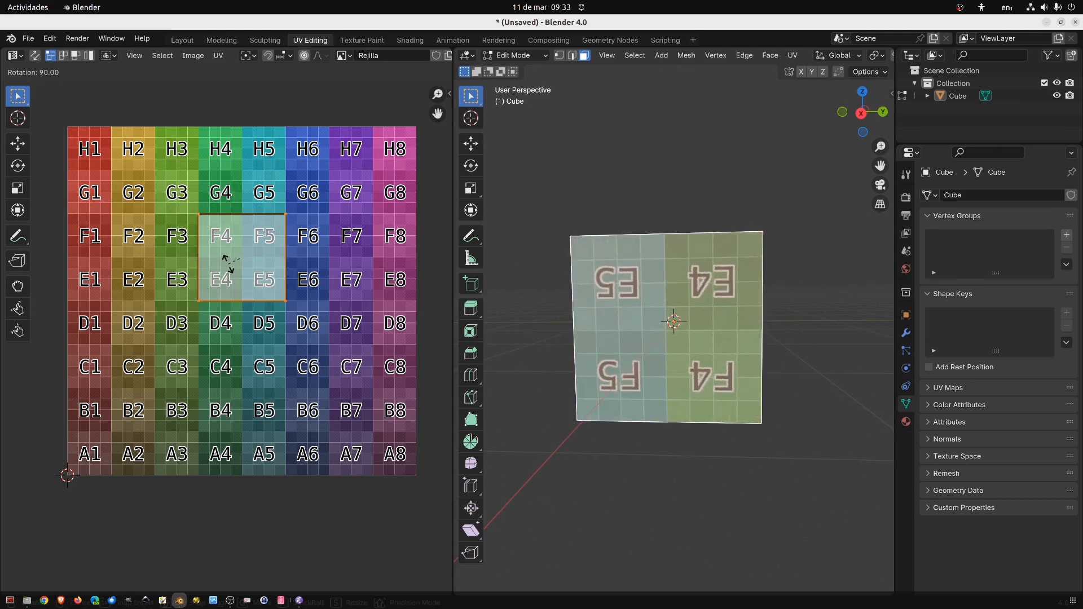
click(229, 265)
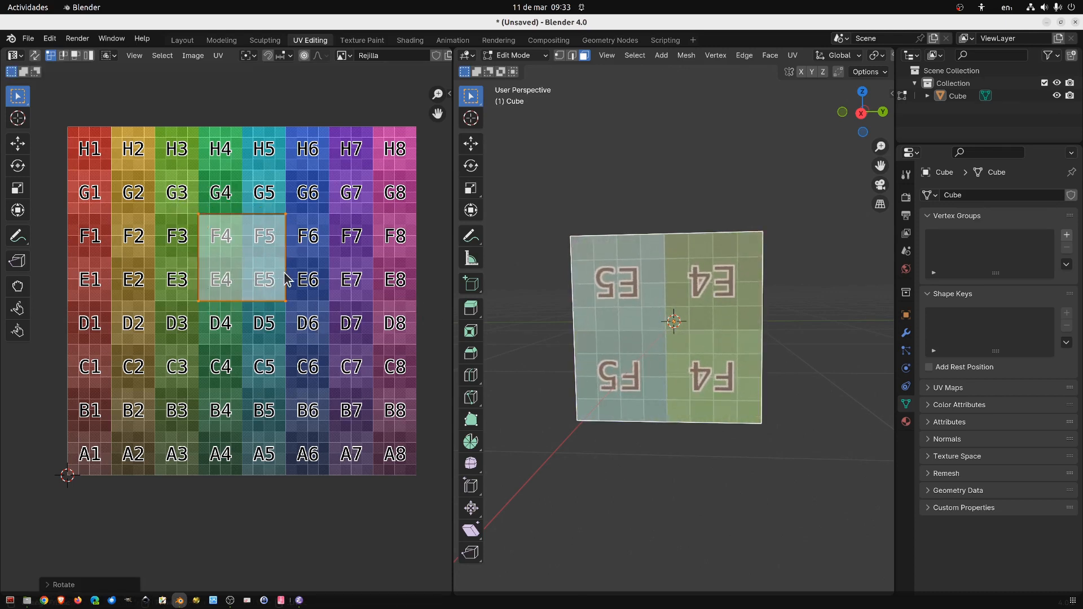
text(r180)
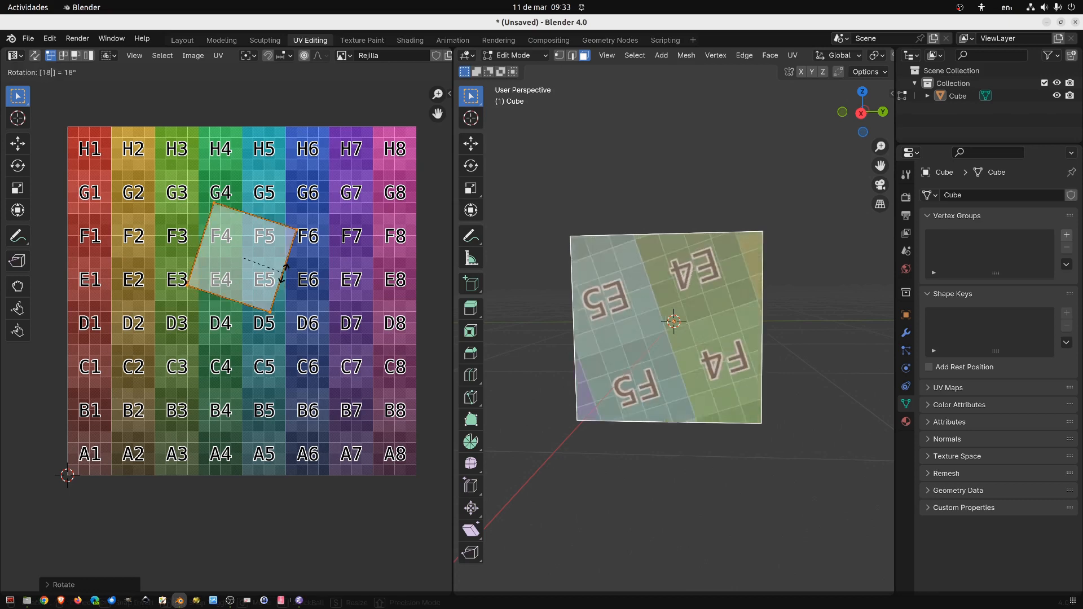
key(Return)
Select the cube face mapped to cells H4 to G5 and rotate its whole UV area by -90°
middle_drag(536, 307, 649, 314)
click(655, 316)
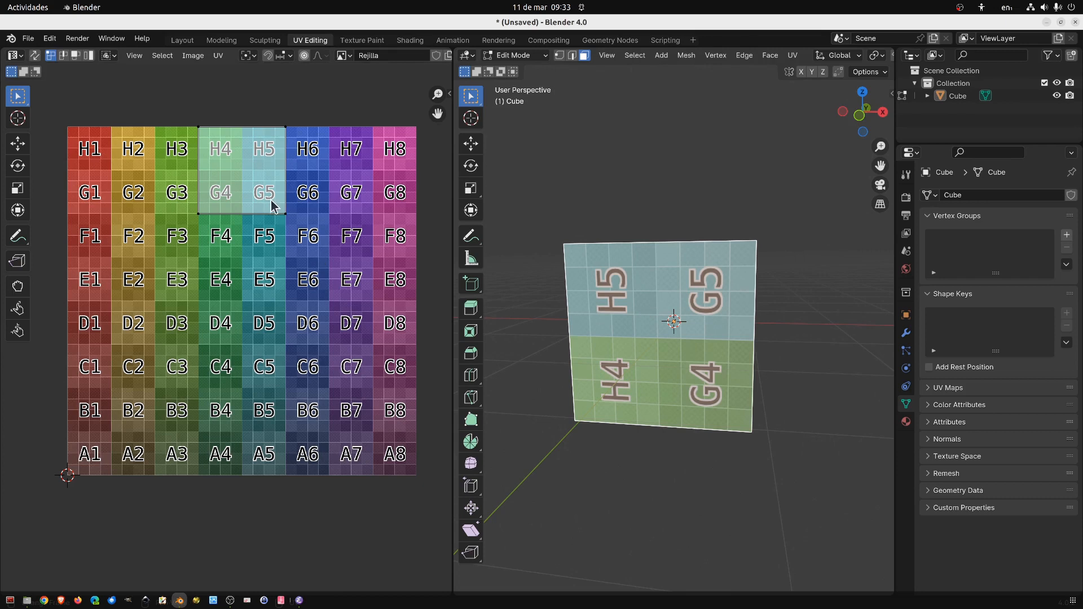
drag(162, 110, 291, 223)
text(r18)
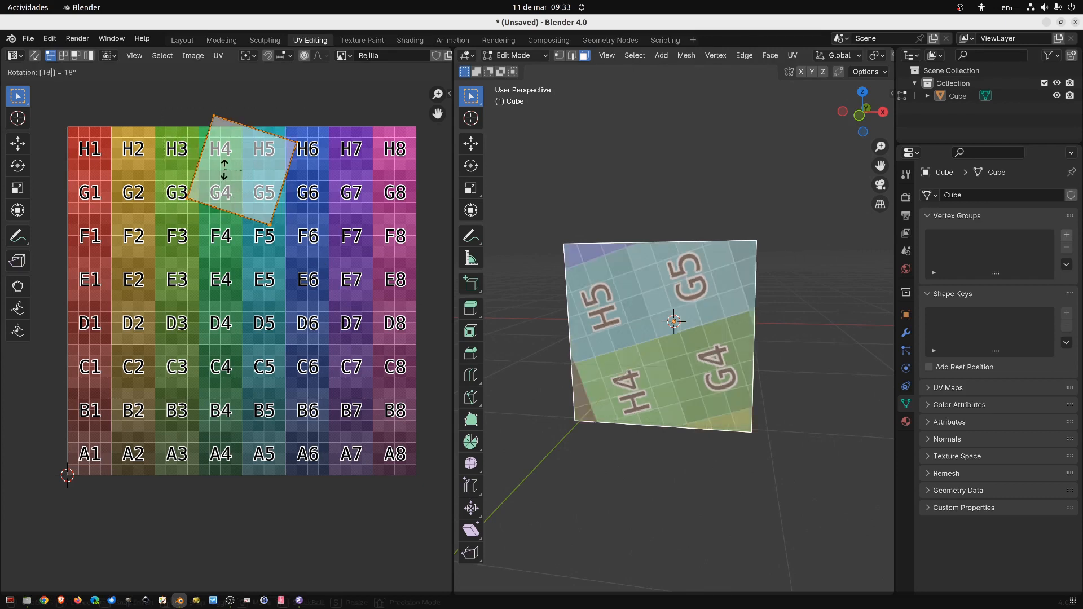
text(0)
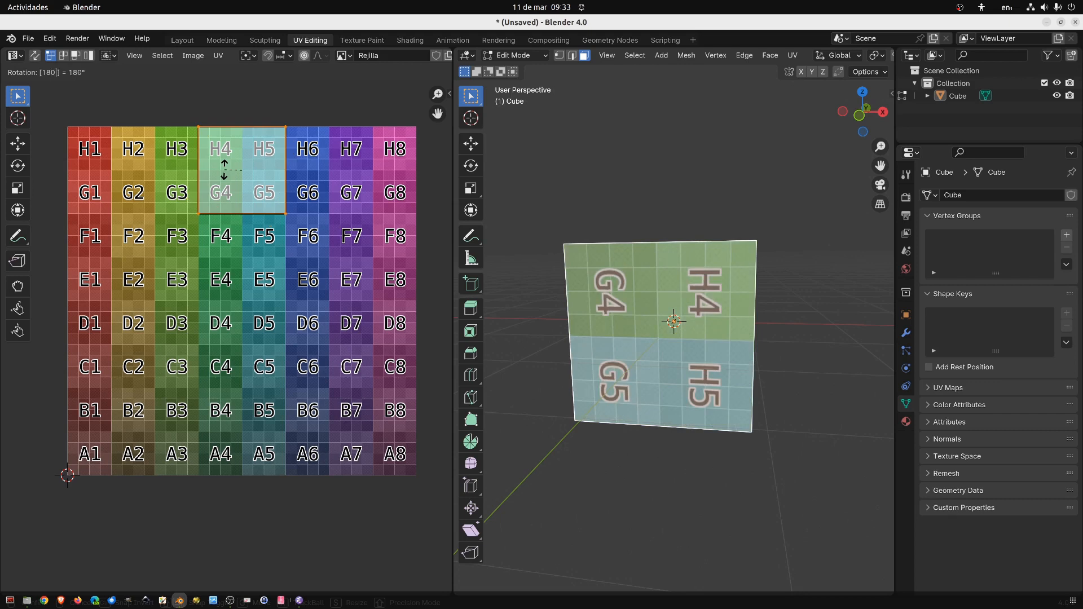
key(BackSpace)
key(BackSpace)
key(BackSpace)
text(90)
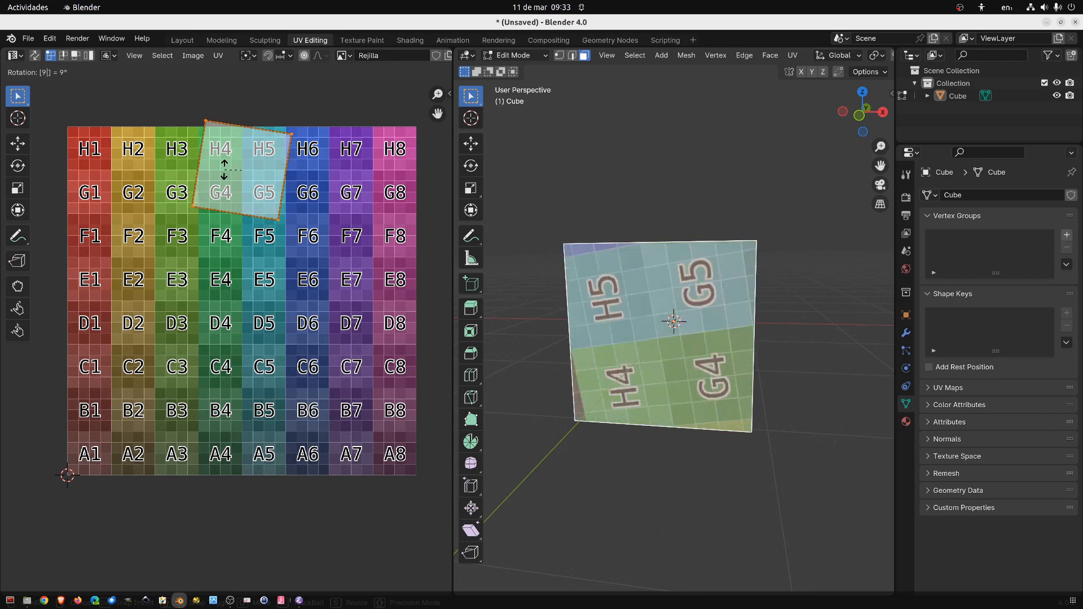
key(minus)
key(Return)
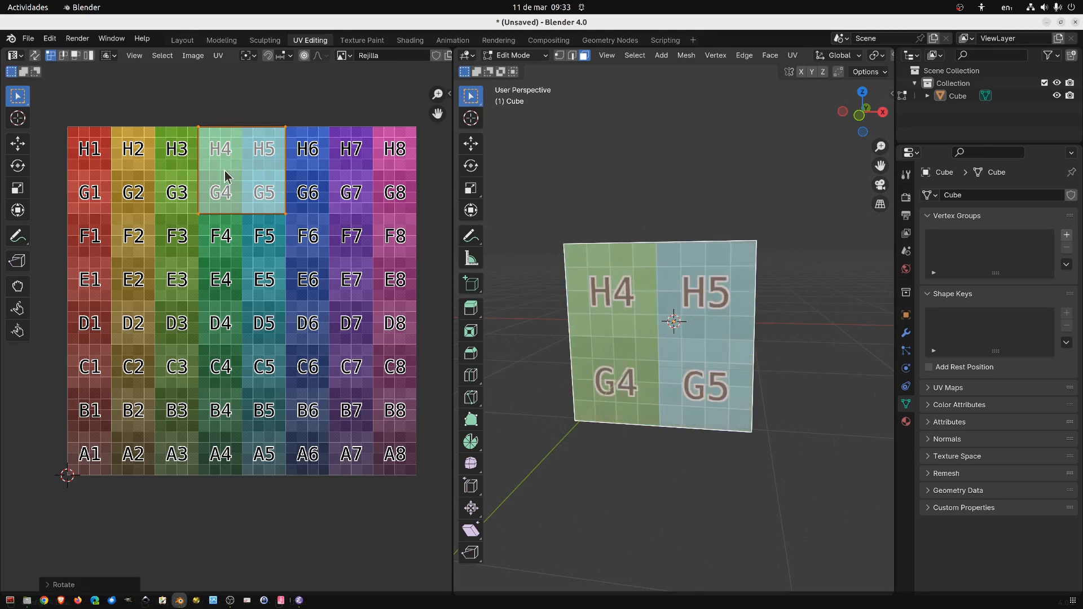
Select the cube face mapped to cells B4 to A5 and rotate its UV area a quarter turn so the labels read upright
middle_drag(545, 256, 632, 260)
click(666, 338)
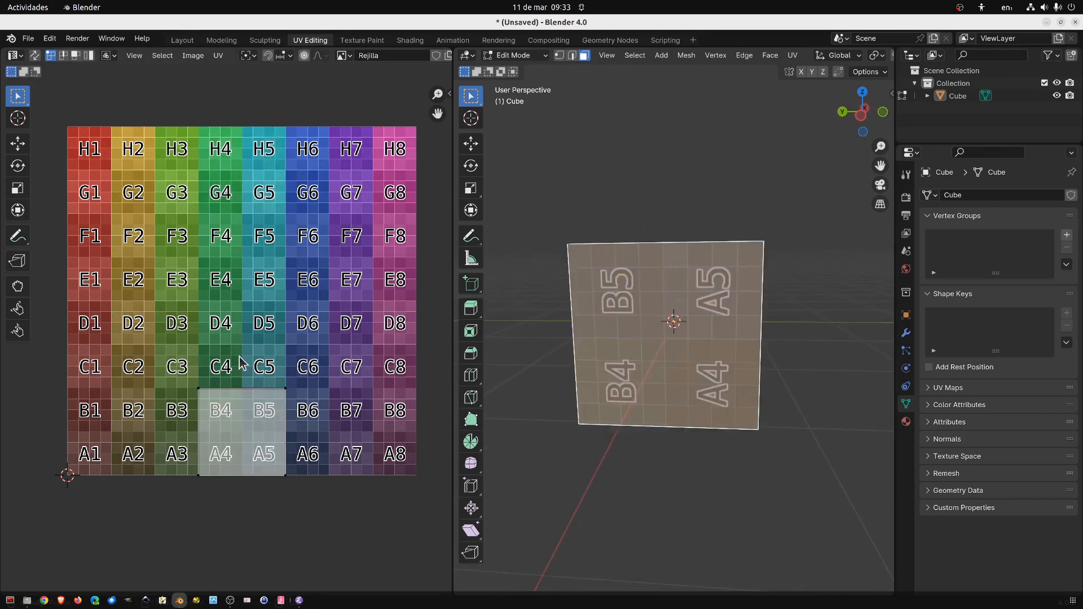
text(r90)
key(Return)
Select all faces of the cube and all of their UV vertices over the grid image
middle_drag(515, 376, 658, 329)
click(571, 422)
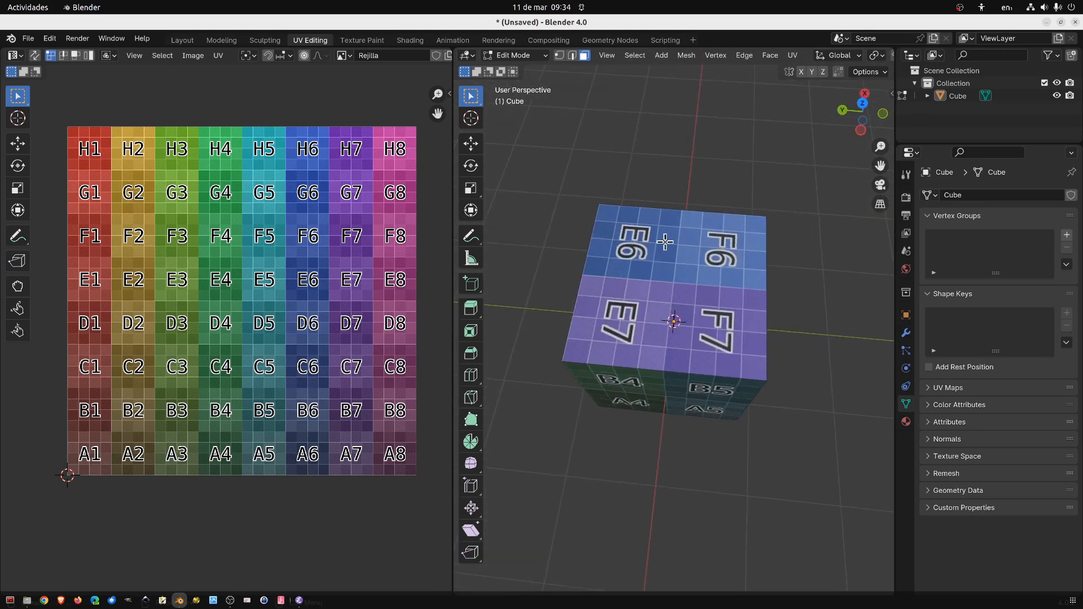
middle_drag(689, 404, 647, 389)
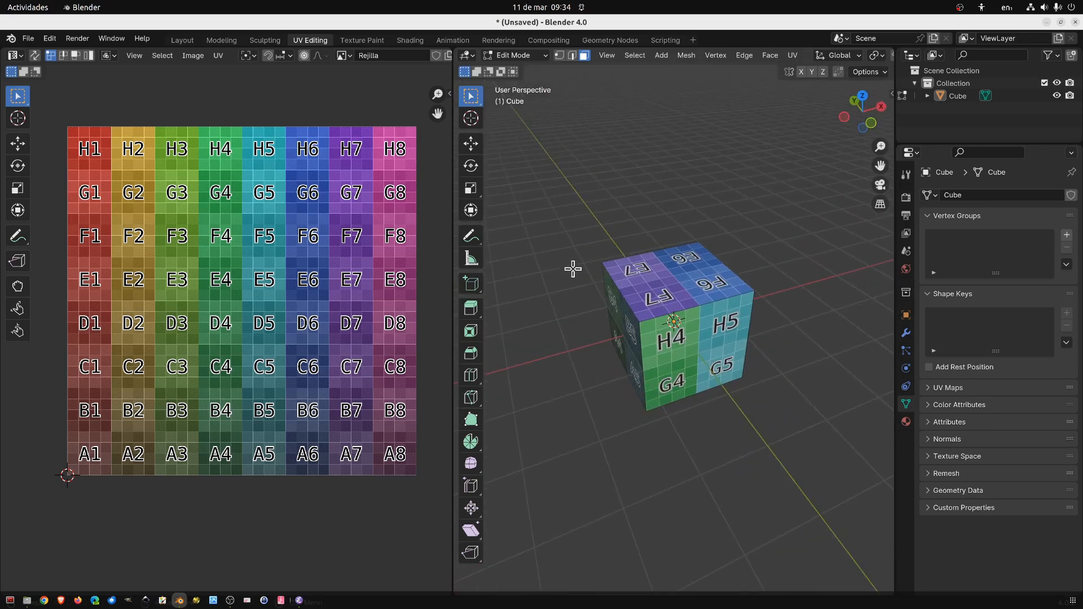
key(a)
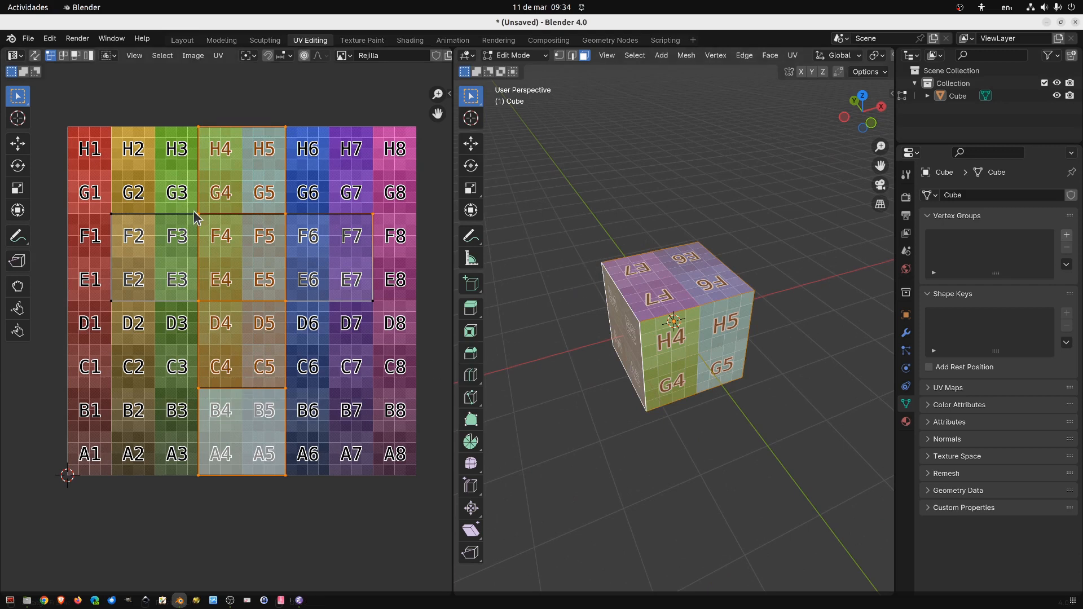
click(151, 152)
drag(66, 102, 389, 535)
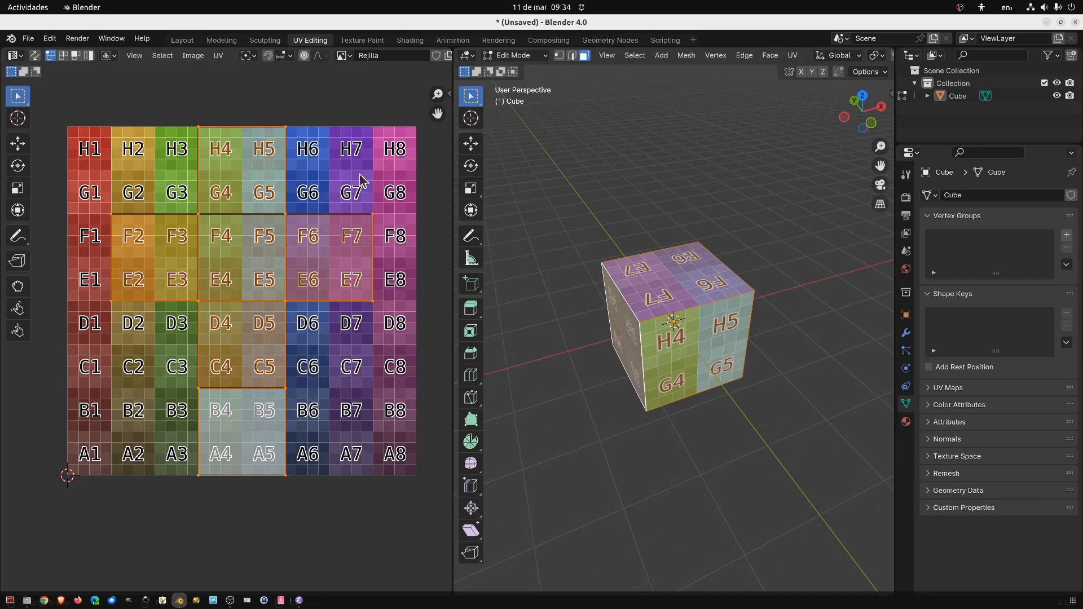
middle_drag(654, 299, 709, 308)
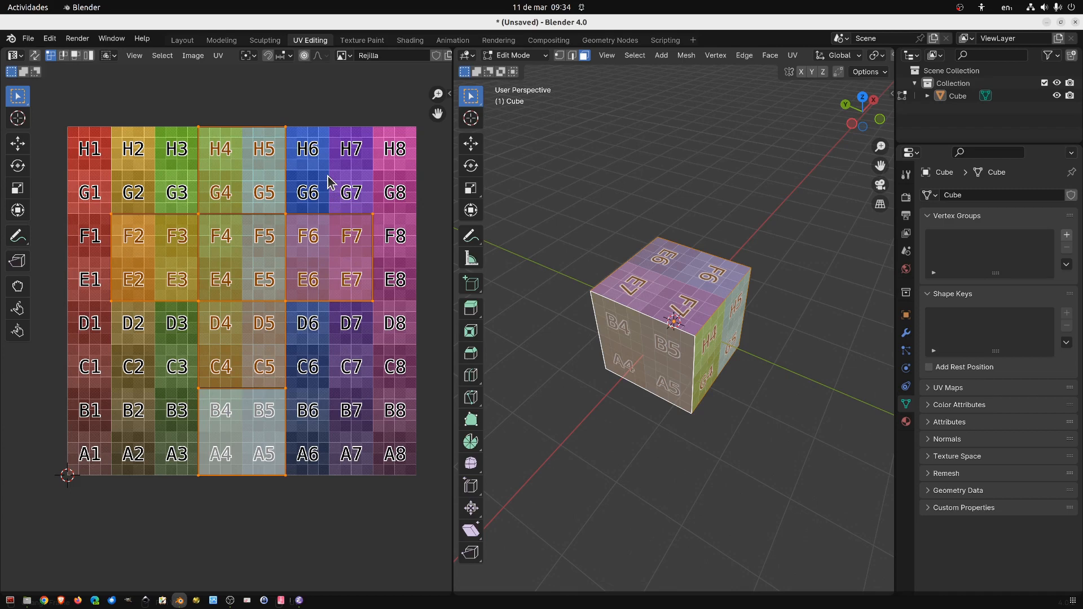
In the Texture Paint workspace, paint a short white stroke beside F7 on the cube's top face and check it in UV Editing
click(364, 42)
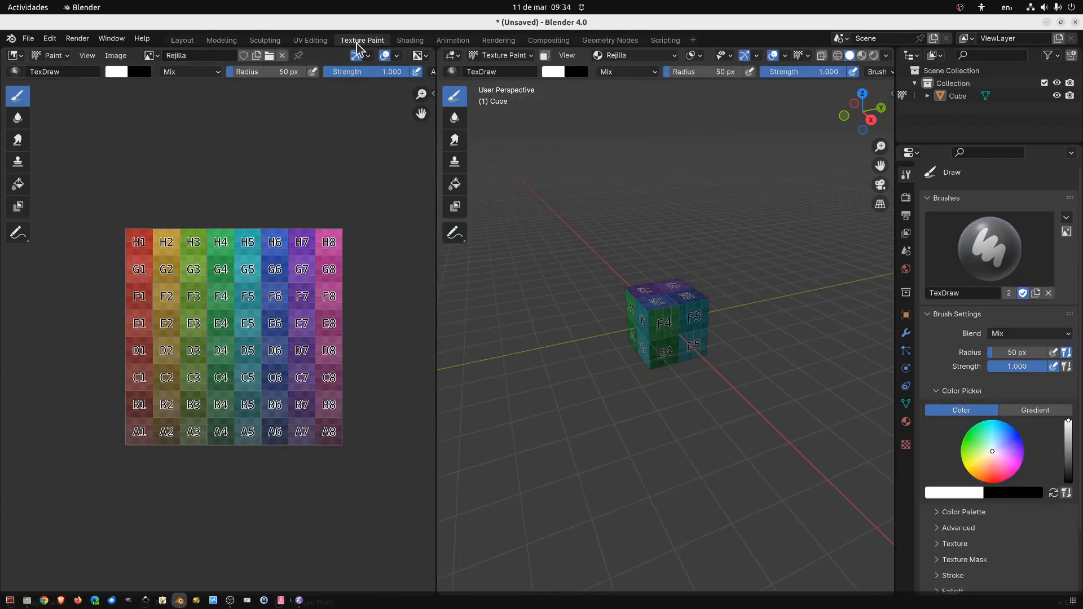
scroll(544, 234, up, 5)
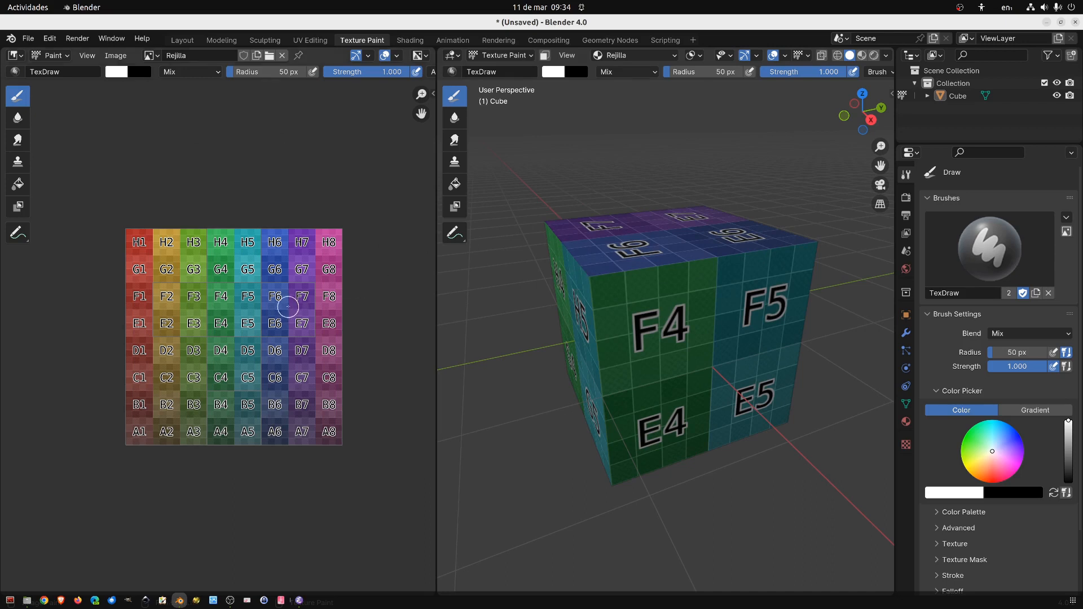
scroll(288, 308, up, 2)
middle_drag(559, 237, 677, 261)
drag(677, 261, 590, 293)
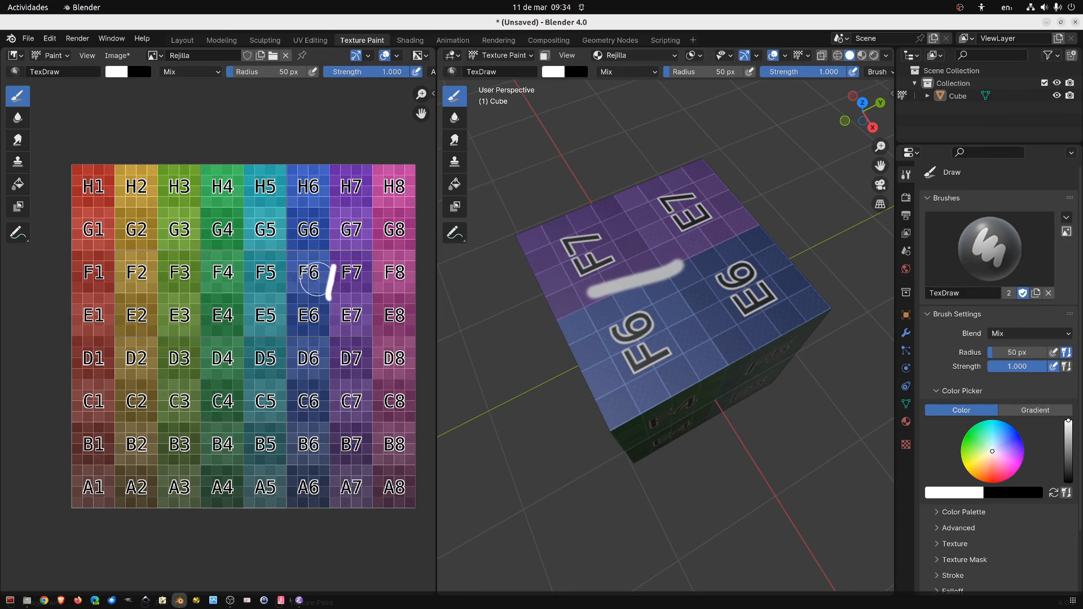
click(310, 40)
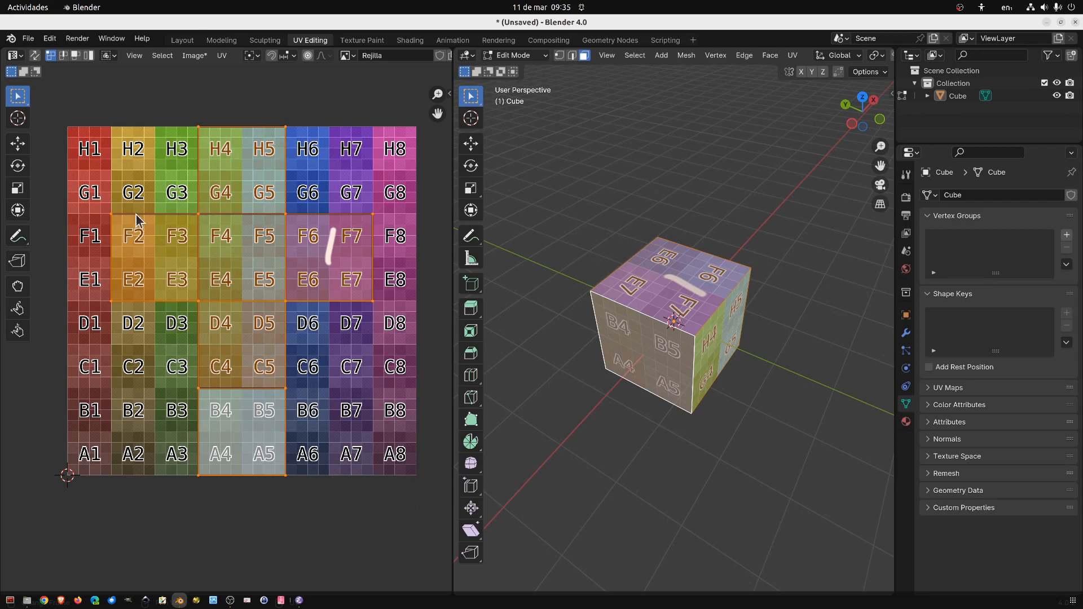
Undo the white stroke on the cube's top face in Texture Paint and return to the UV Editing workspace
click(362, 40)
click(601, 201)
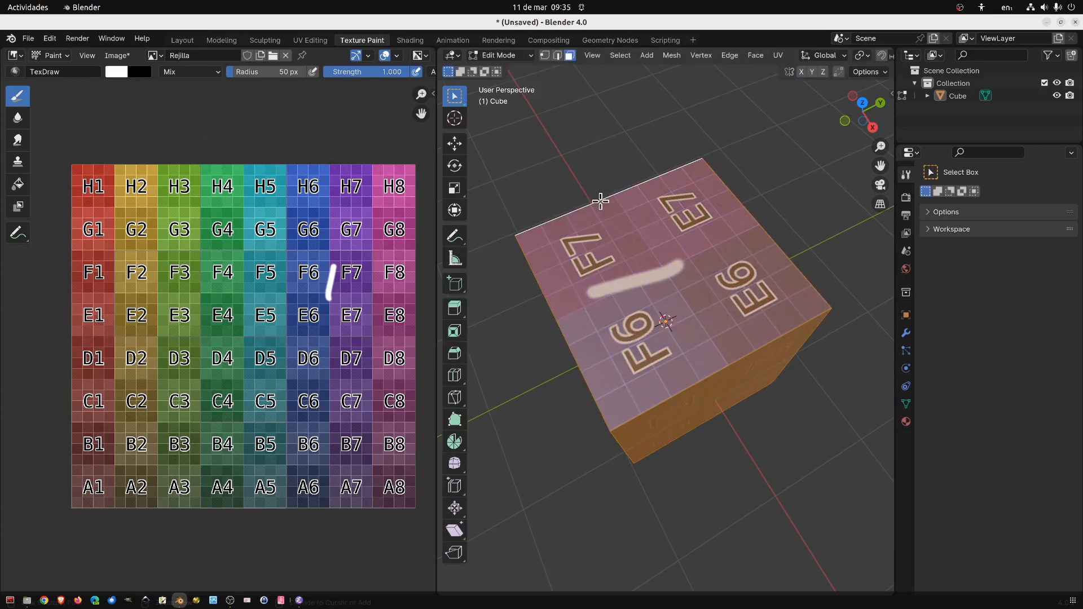
key(ctrl+z)
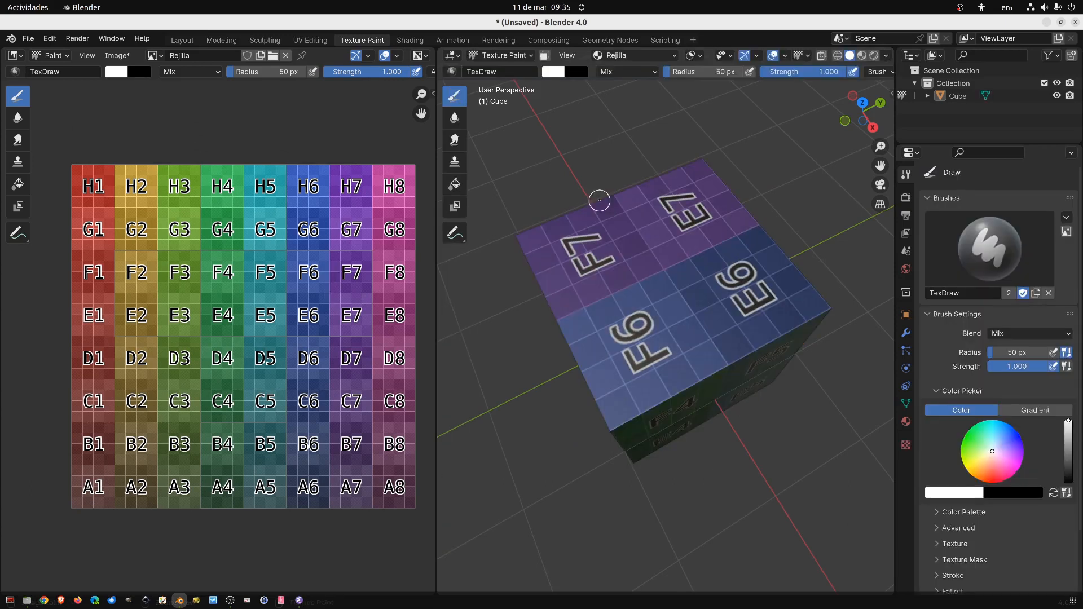
click(310, 40)
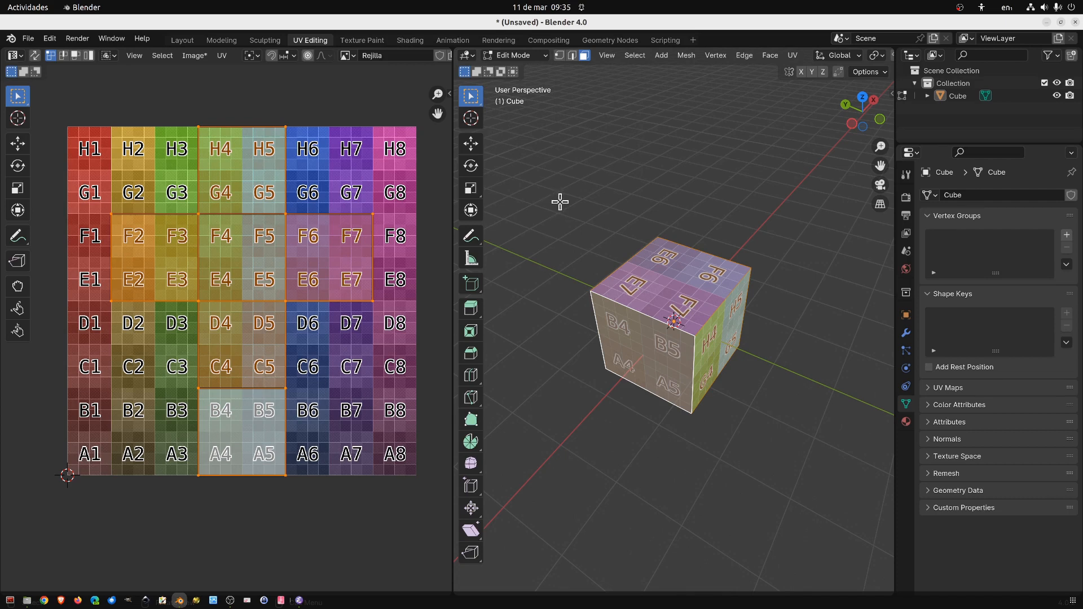
mouse_move(566, 218)
middle_down()
mouse_move(621, 201)
mouse_move(560, 212)
mouse_move(578, 218)
middle_up()
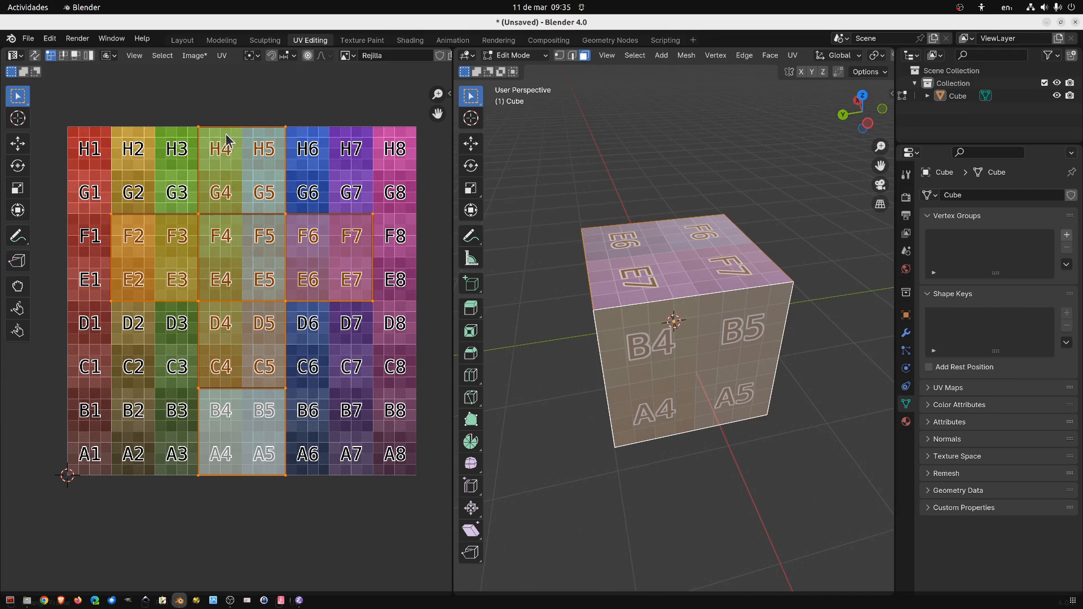
click(193, 56)
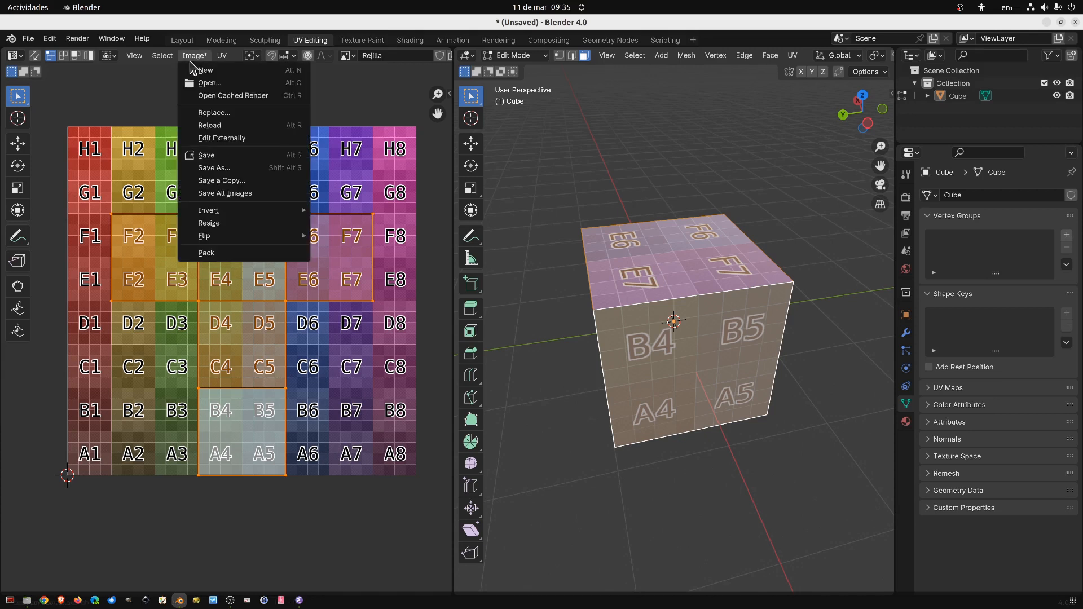
click(225, 170)
click(270, 257)
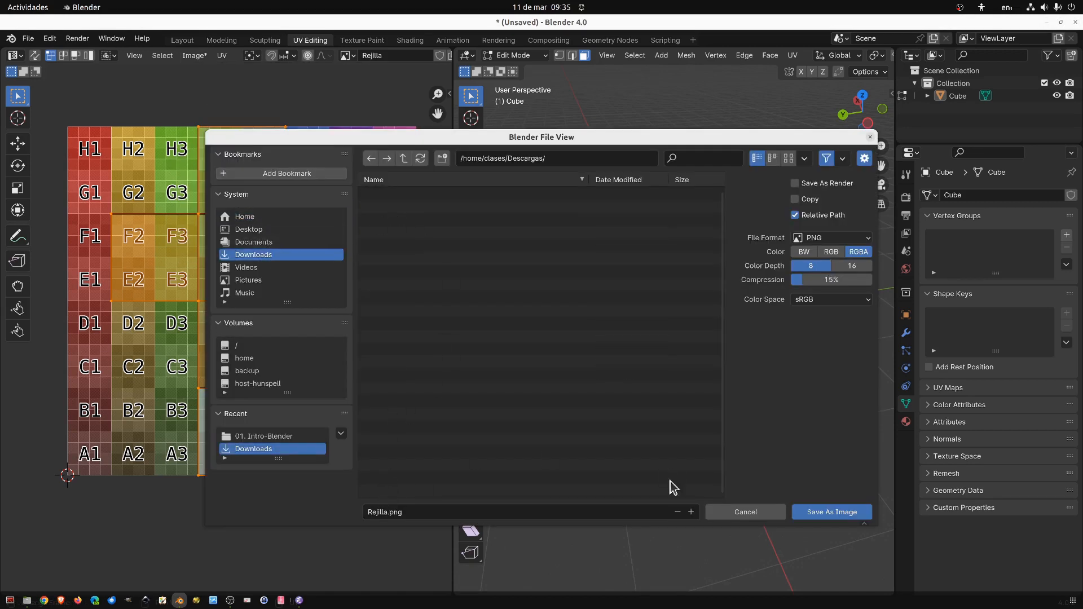
click(725, 511)
Save the Blender project as CuboTexturizado in the Downloads folder
click(27, 39)
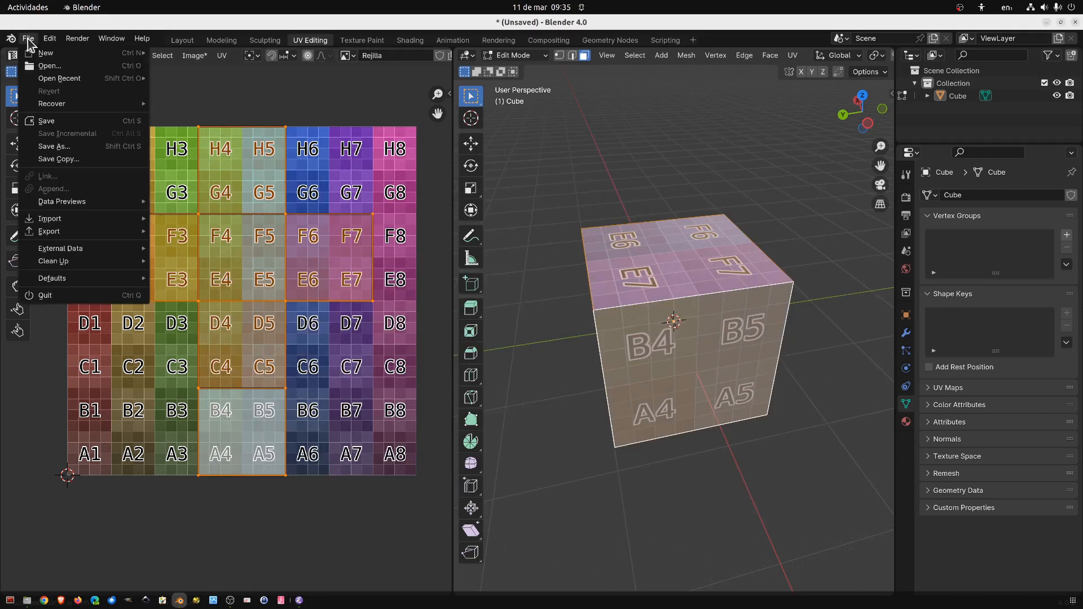
click(64, 148)
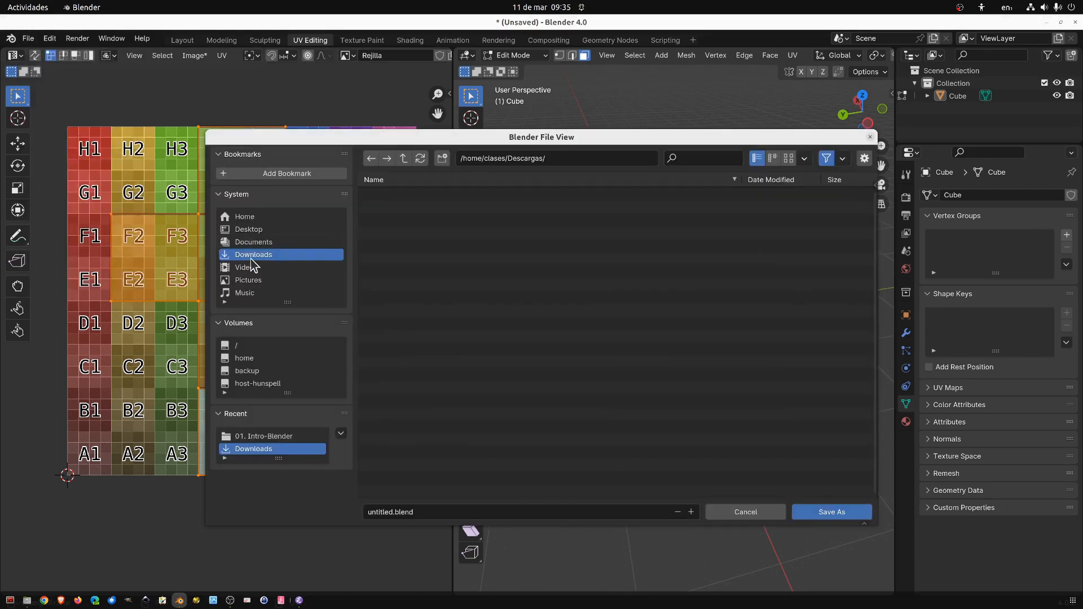
click(459, 501)
text(CuboTexturizado)
click(816, 511)
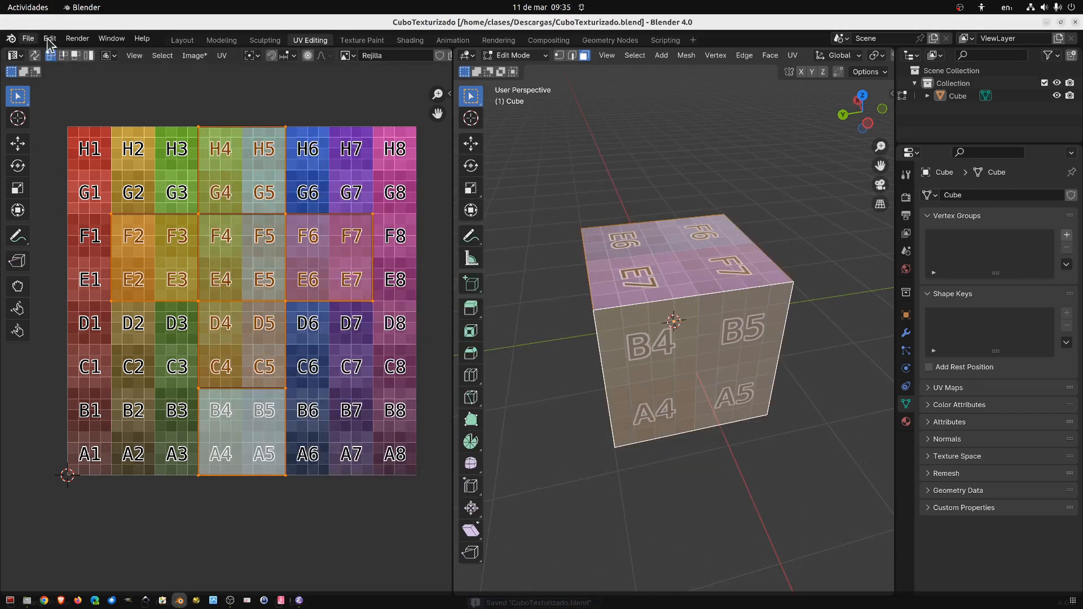
Save the Rejilla image as the PNG file RejillaPrueba.png in the Downloads folder
click(194, 55)
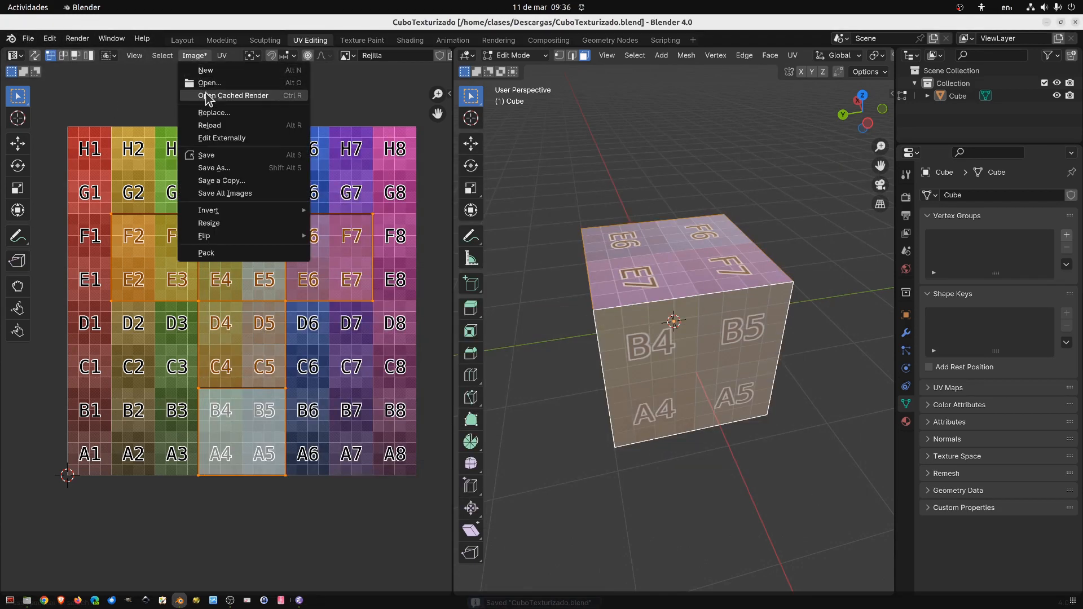
click(214, 167)
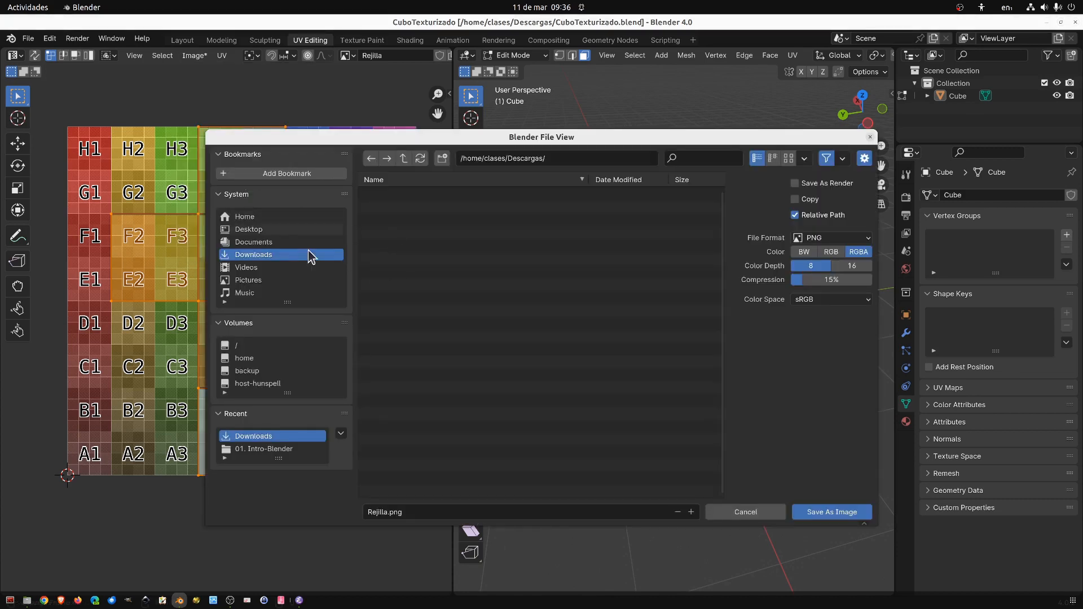
click(389, 512)
click(811, 514)
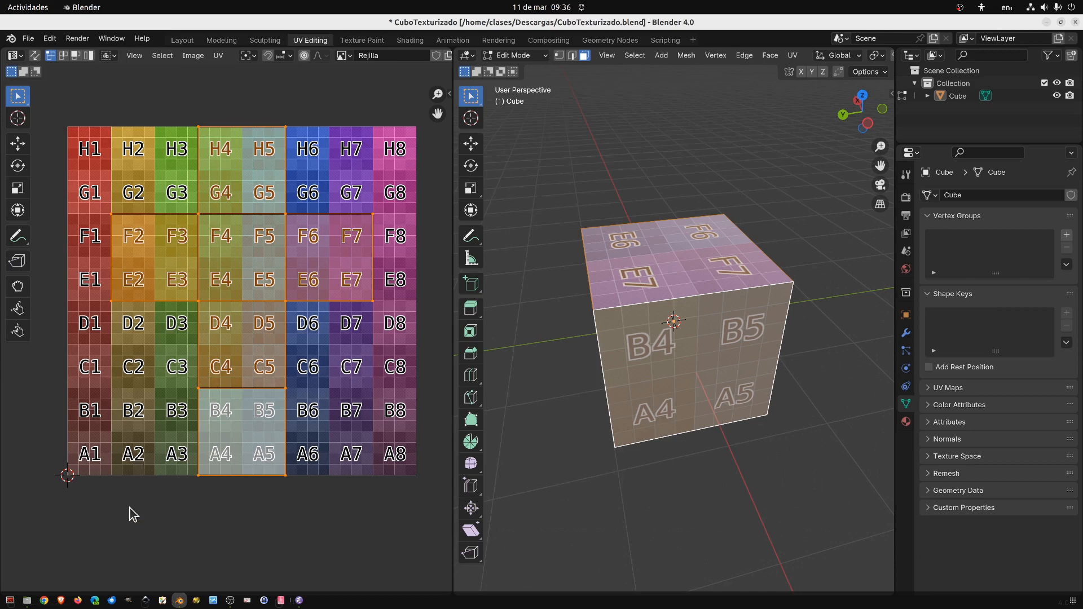
Open RejillaPrueba.png from the Descargas folder in the file manager to check the exported grid, and return to Blender
click(27, 600)
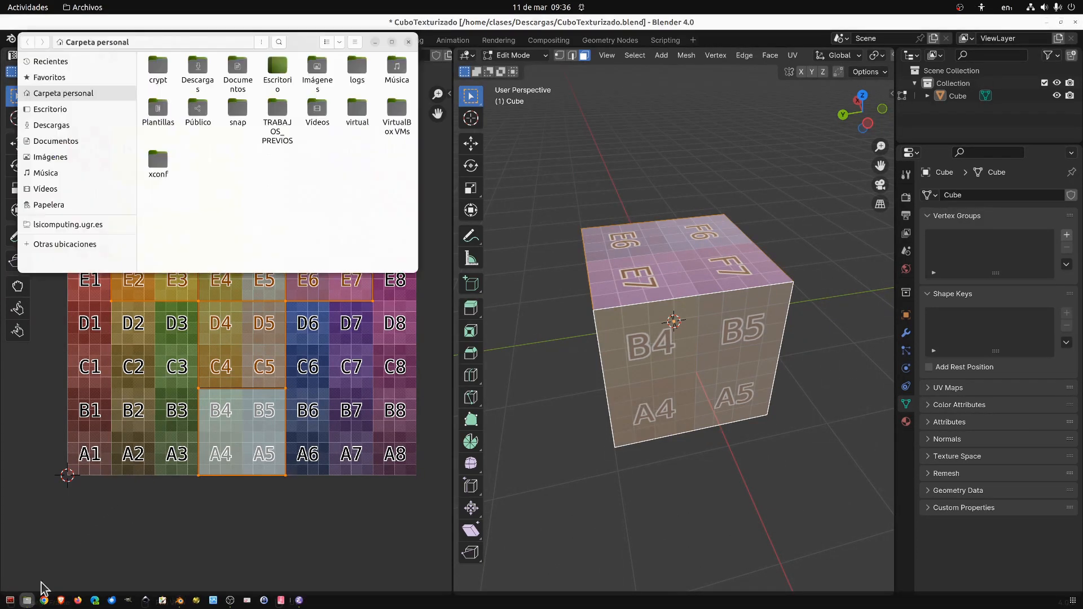
click(78, 123)
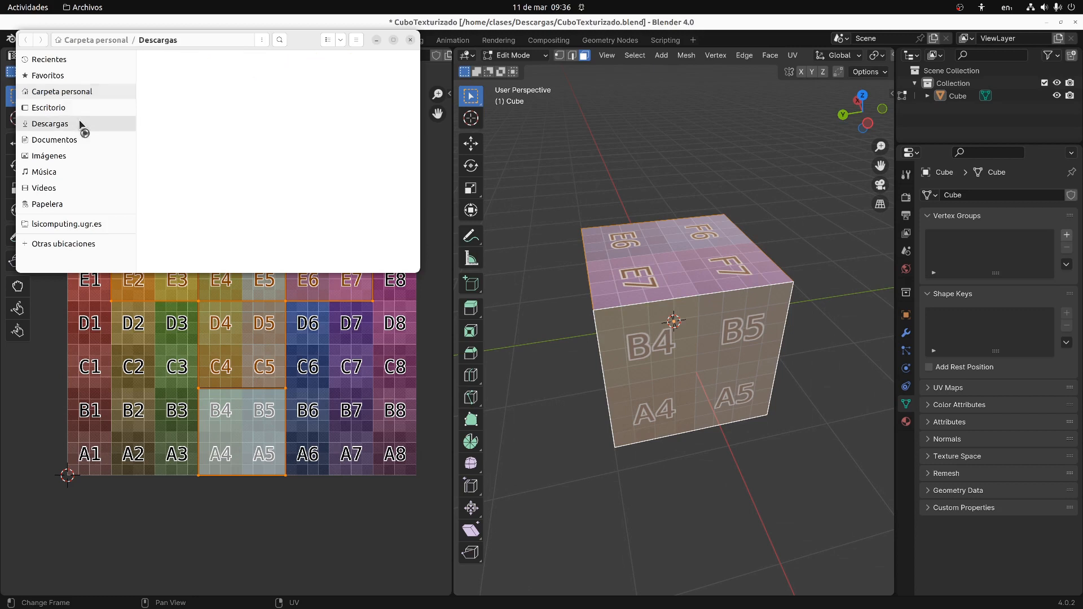
drag(278, 48, 547, 195)
double_click(433, 220)
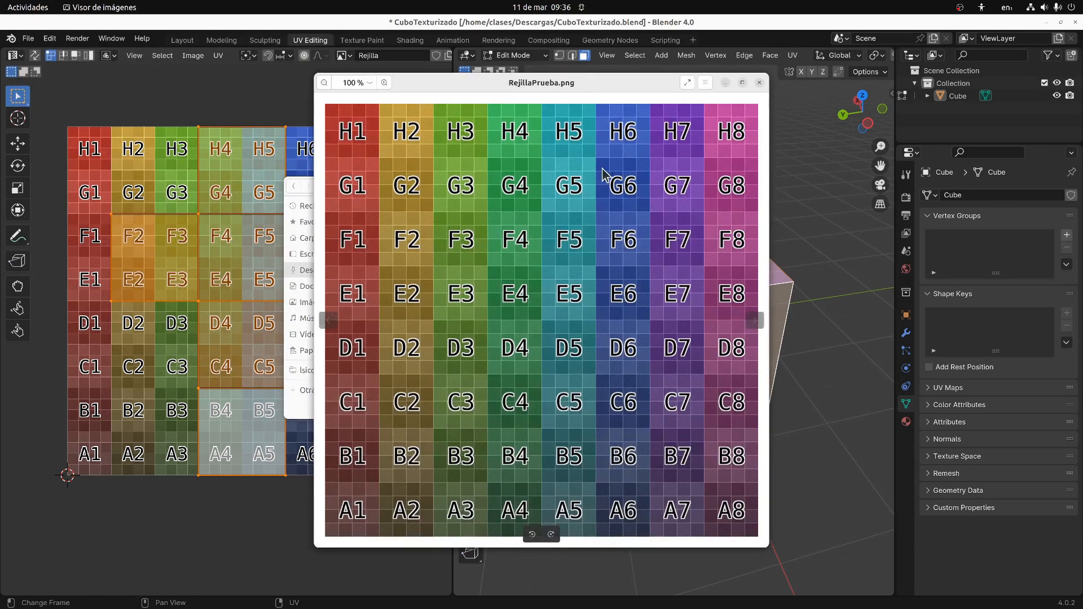
click(760, 83)
click(591, 31)
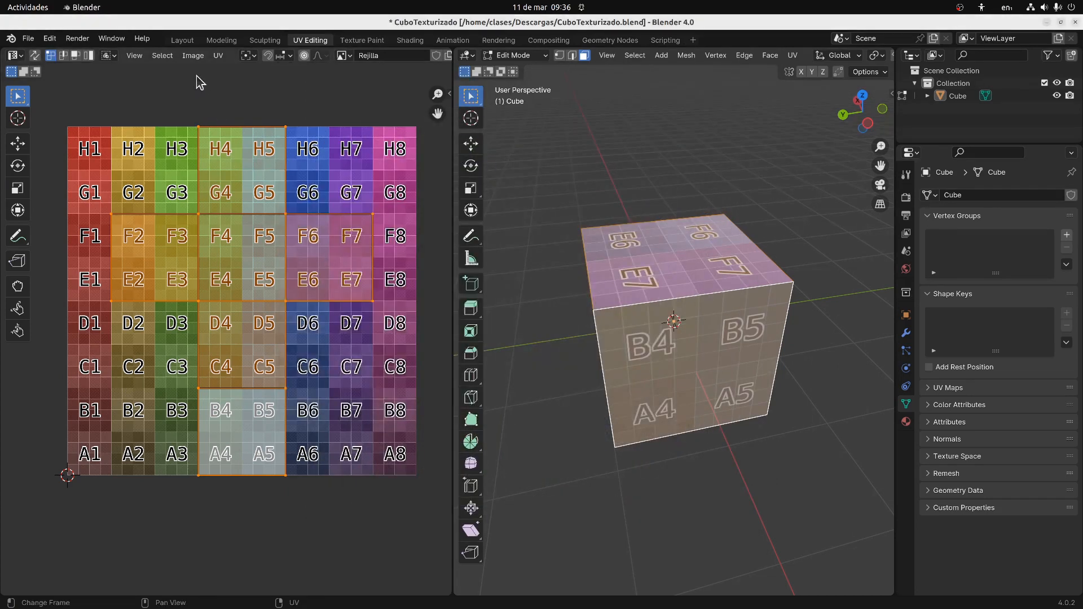
Export the cube's UV layout as the PNG file UV.png in the Downloads folder
click(219, 63)
click(219, 62)
click(219, 62)
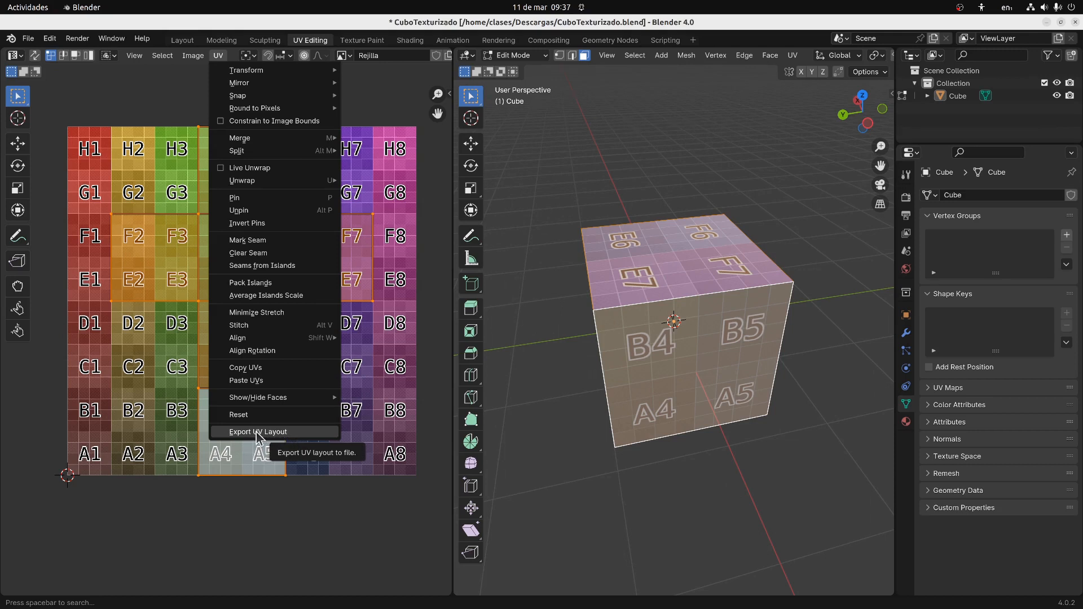
click(292, 438)
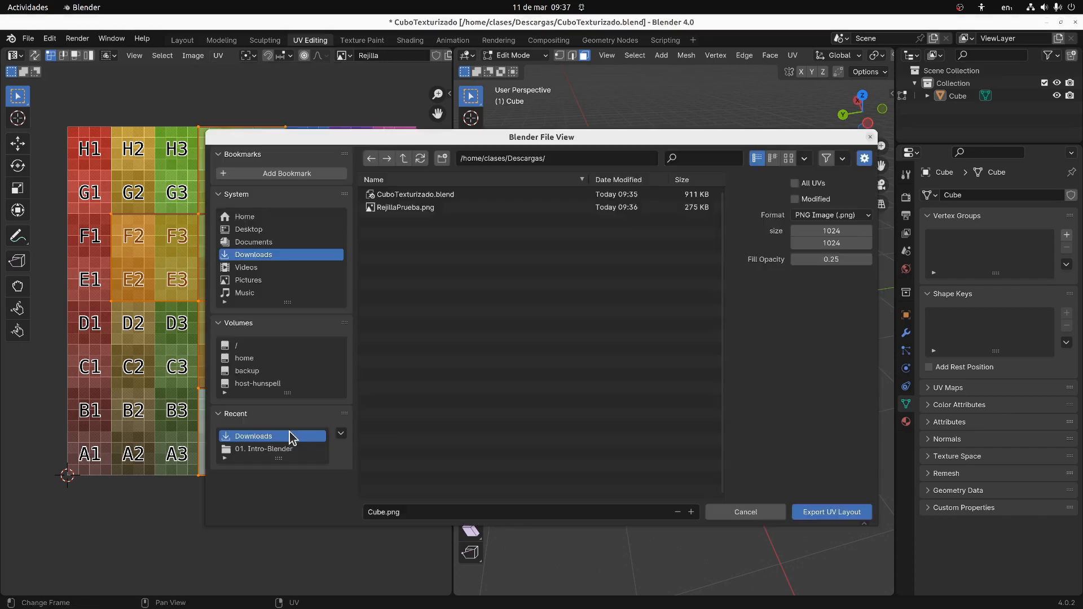
click(390, 514)
text(UV)
click(498, 474)
click(812, 514)
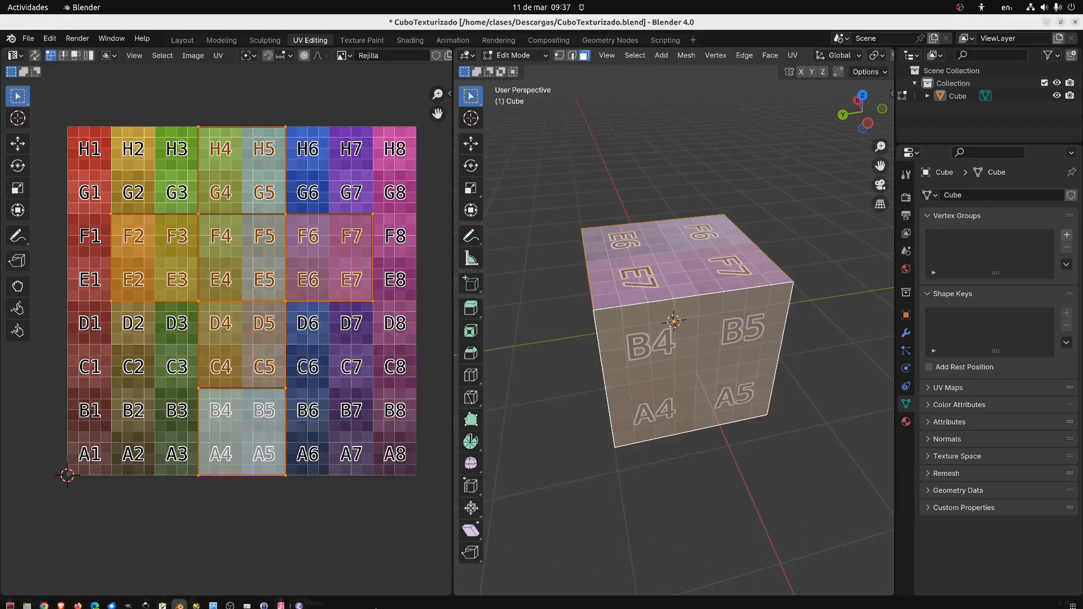
Open UV.png from the Descargas folder in the file manager to check the exported layout, and close the viewer
click(26, 605)
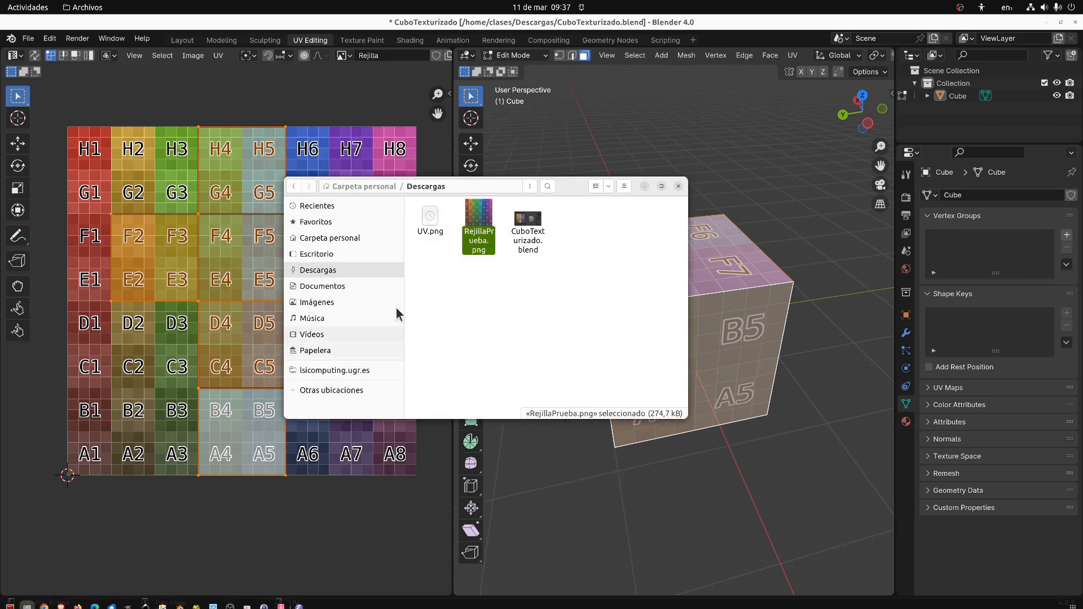
double_click(427, 222)
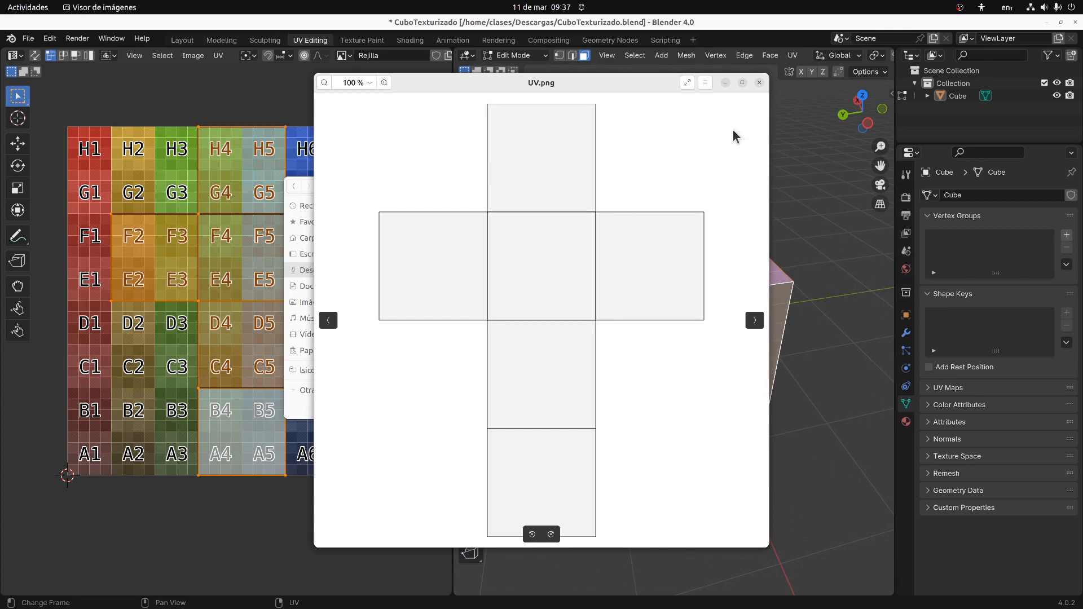
click(759, 82)
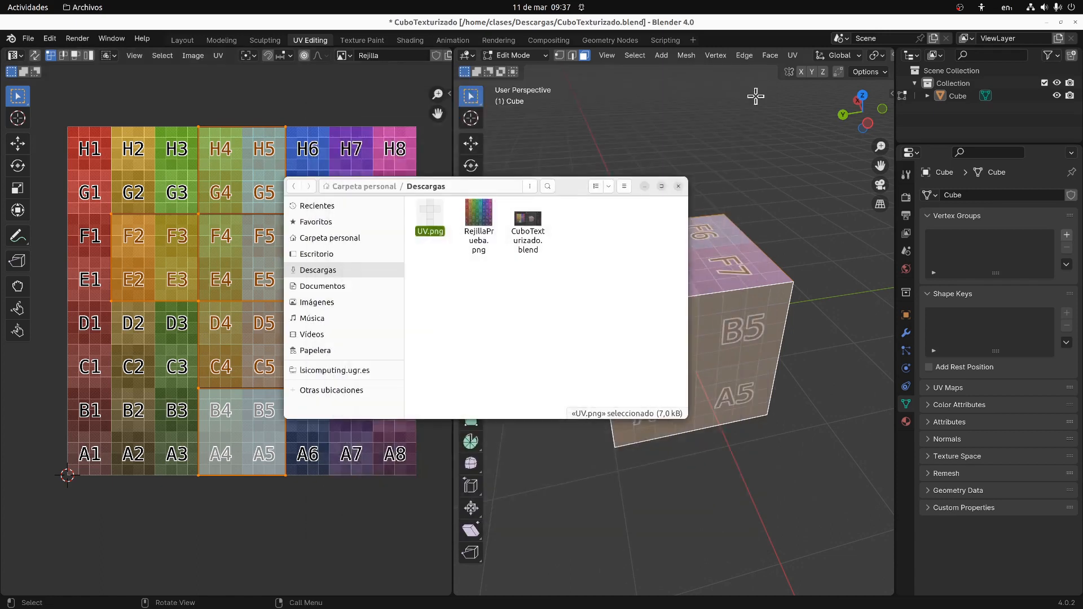
Open UV.png from the Descargas folder in GIMP and fit the enlarged layout in view
right_click(426, 231)
click(436, 250)
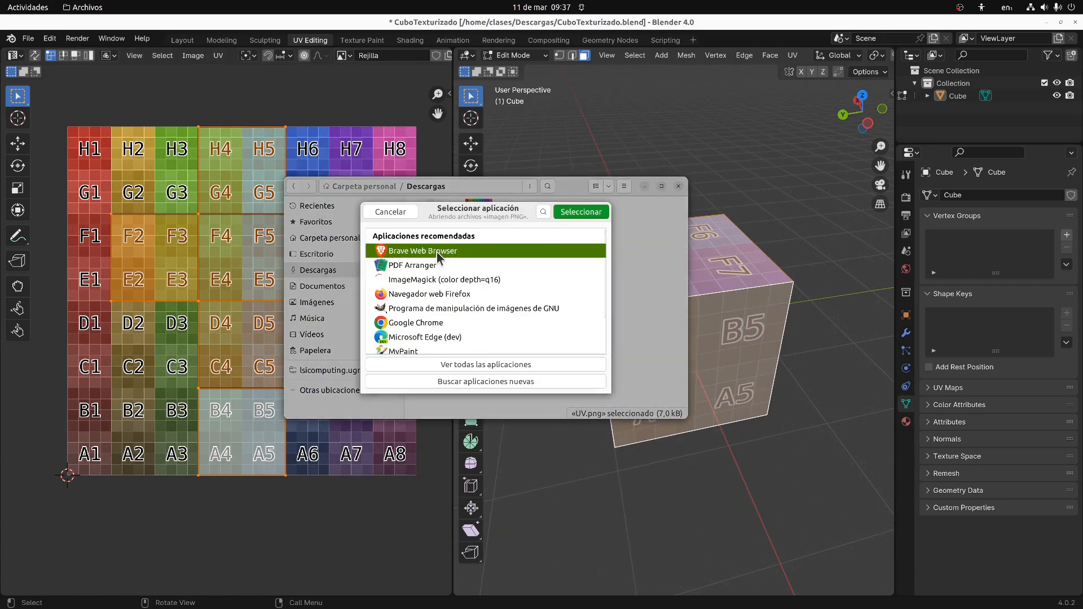
click(470, 383)
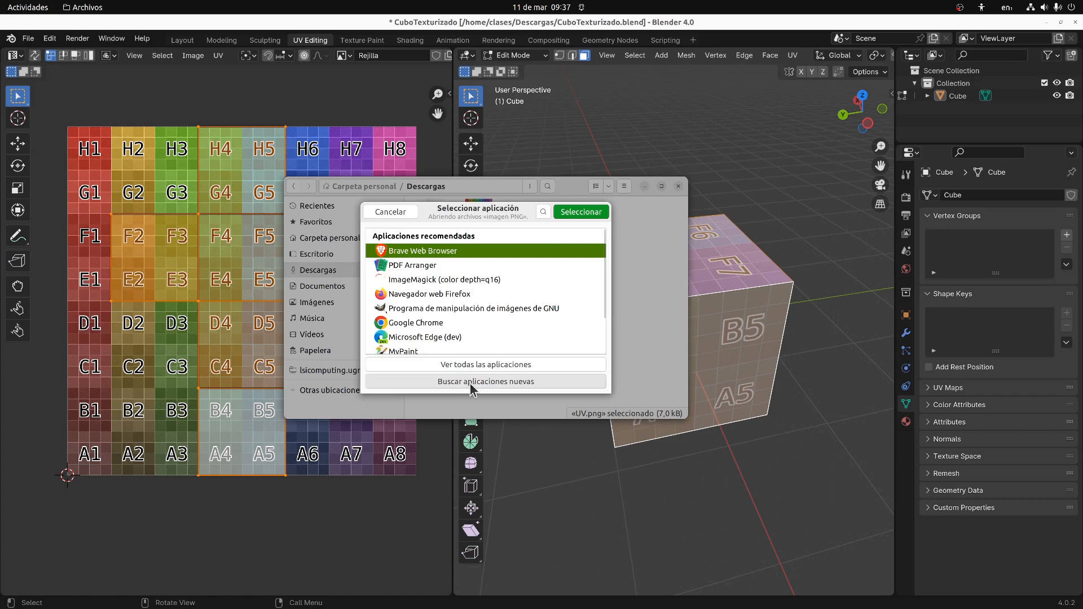
click(513, 41)
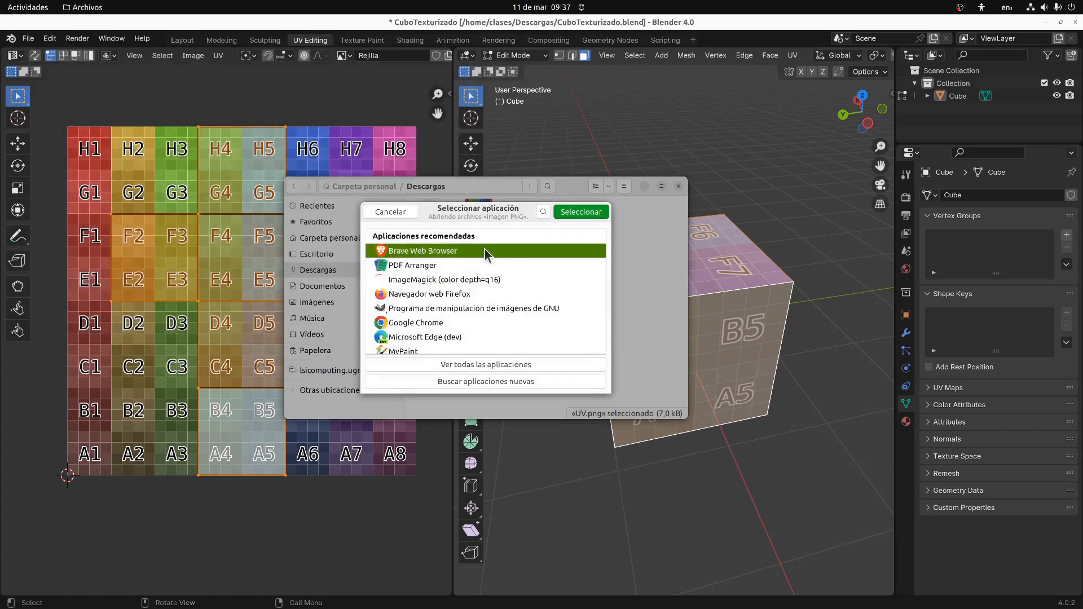
click(431, 309)
click(582, 212)
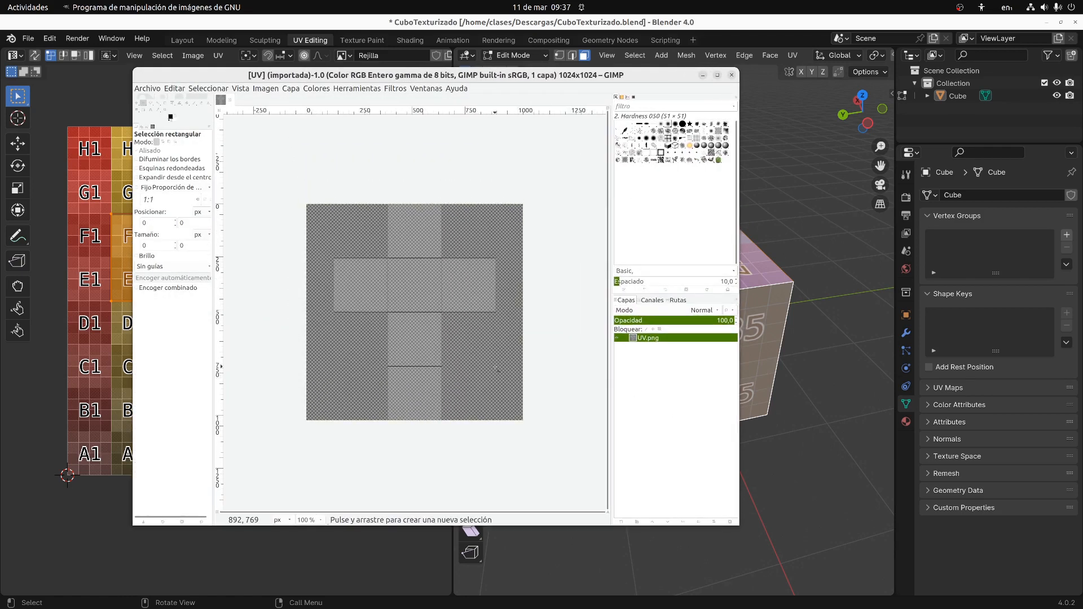
ctrl+scroll(458, 348, up, 1)
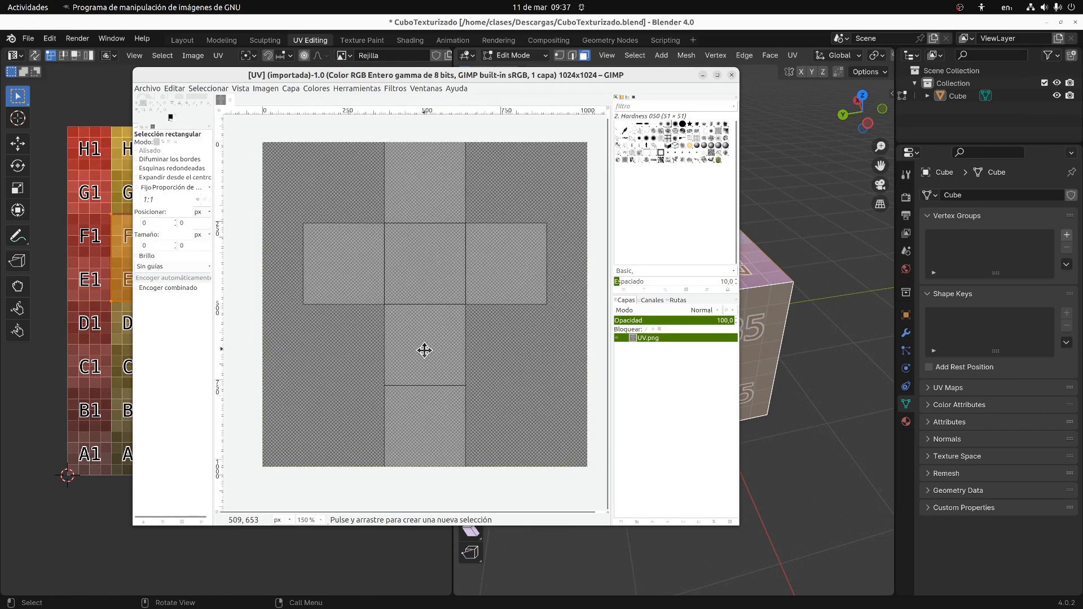
drag(505, 80, 451, 97)
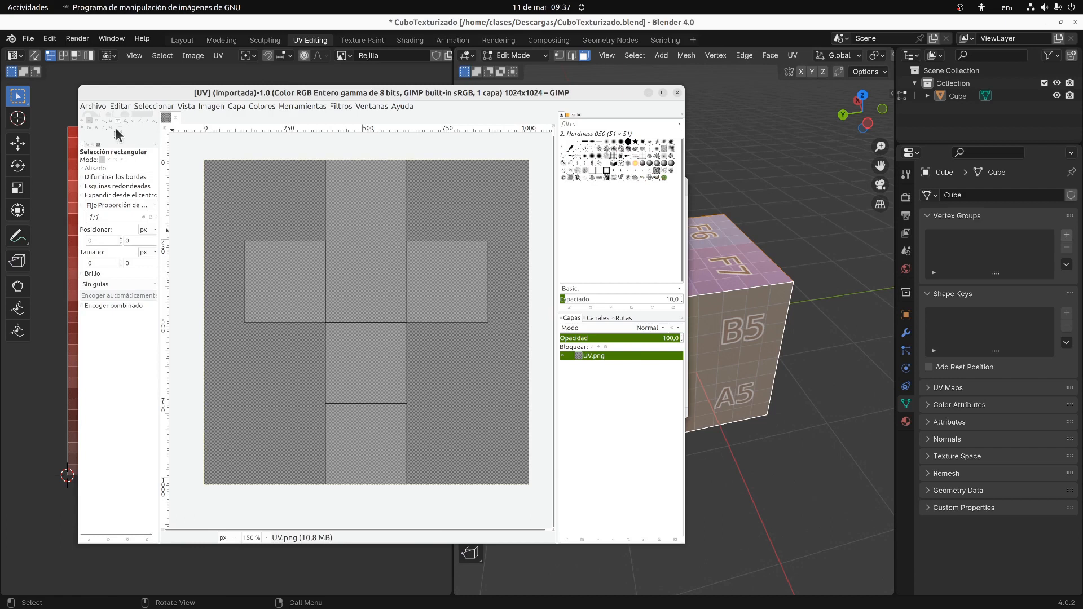
Remove the brushes, patterns and fonts dialogs from GIMP's upper dock
click(681, 115)
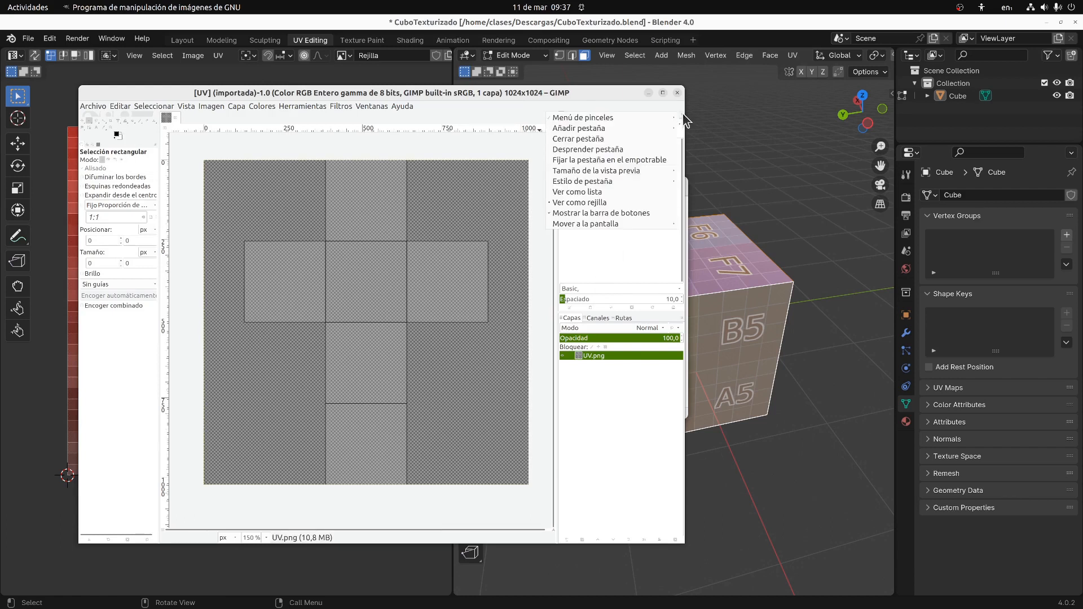
click(610, 140)
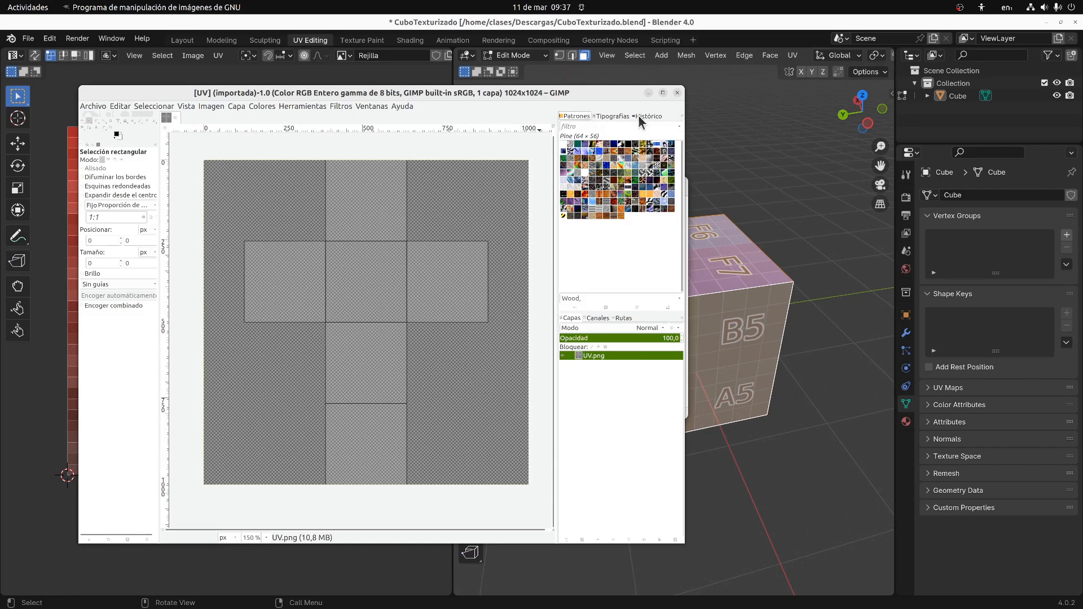
click(683, 119)
click(609, 136)
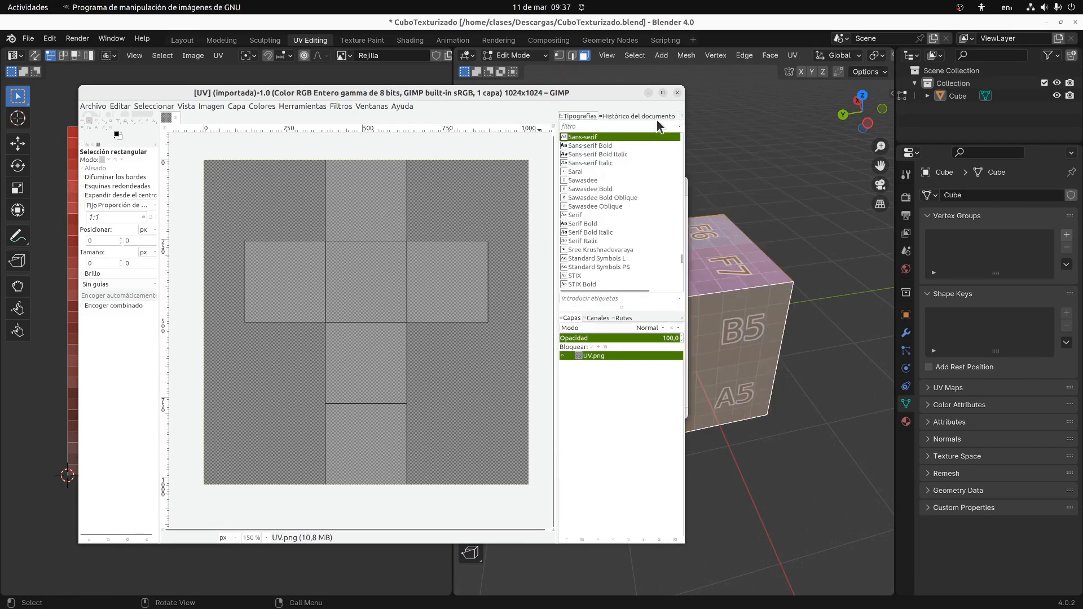
click(680, 115)
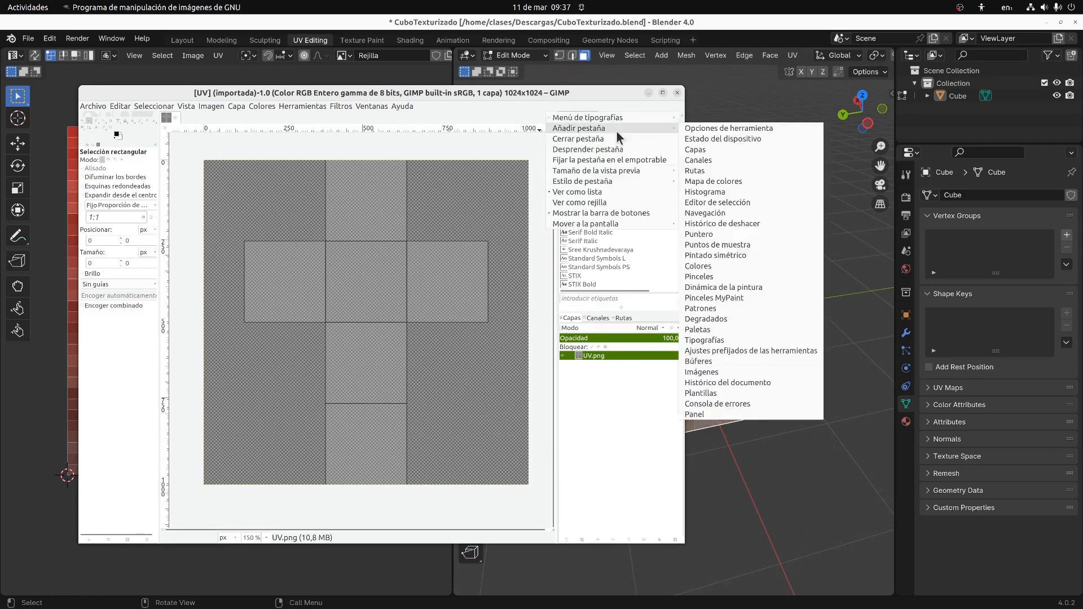
click(609, 137)
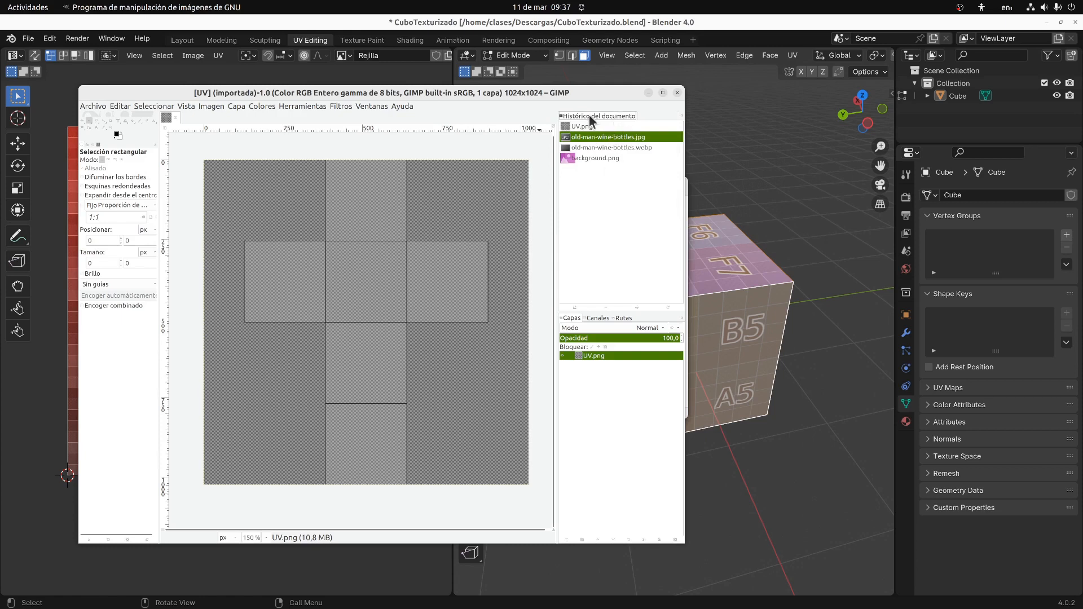
Add the Capas (layers) dialog to the upper dock and remove the document history dialog
click(681, 117)
mouse_move(625, 128)
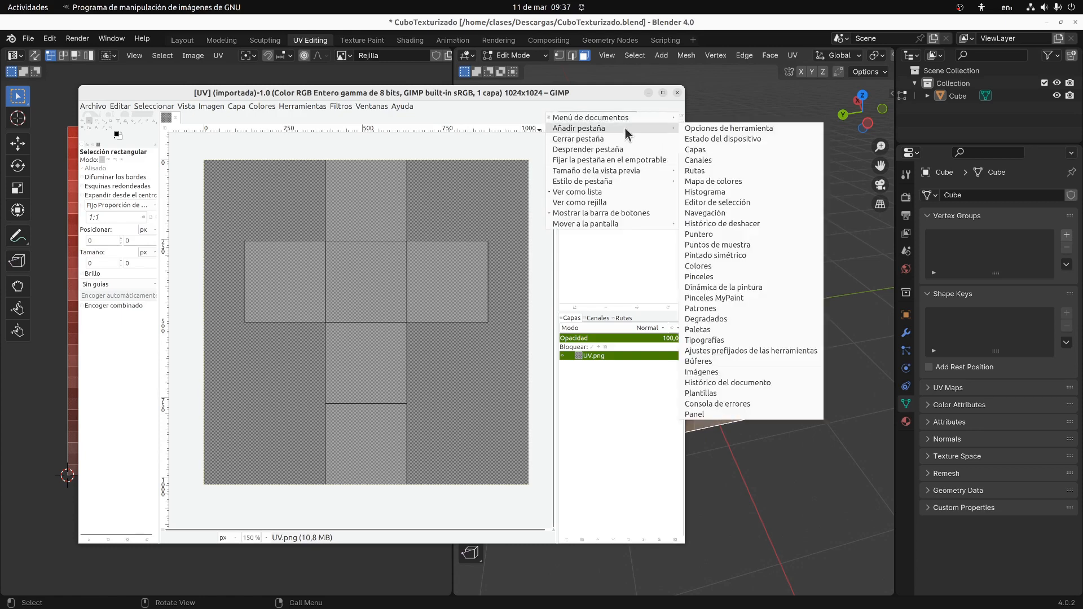
click(697, 149)
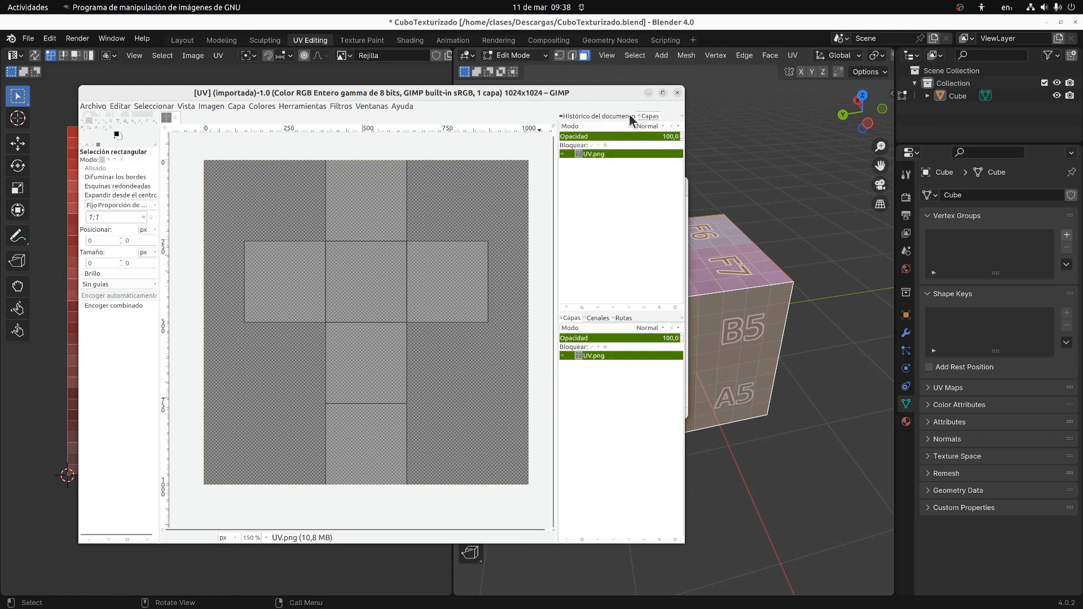
click(629, 116)
click(681, 116)
mouse_move(637, 184)
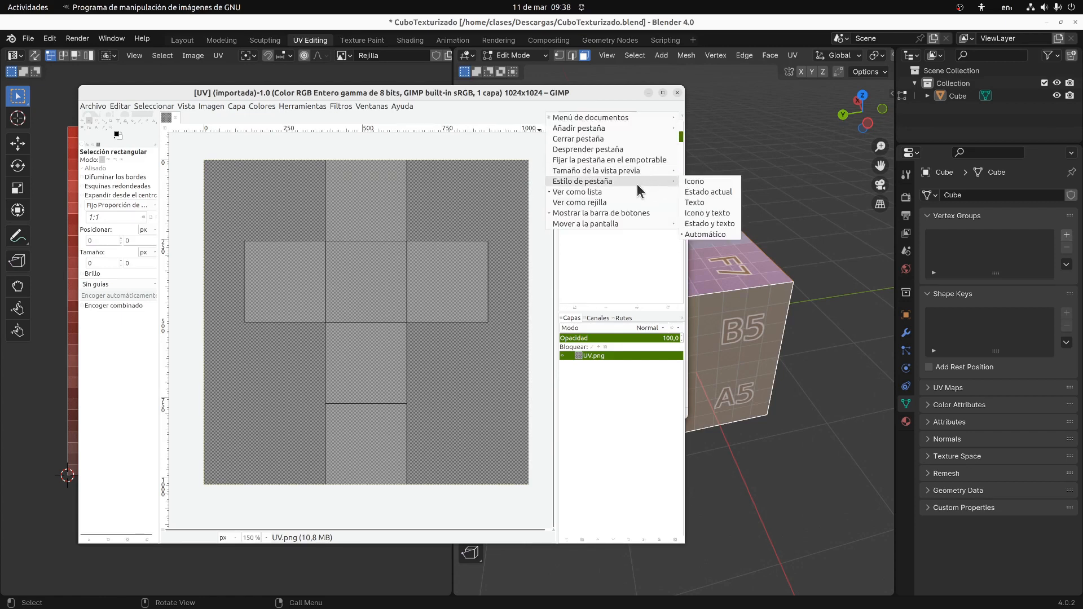
click(602, 138)
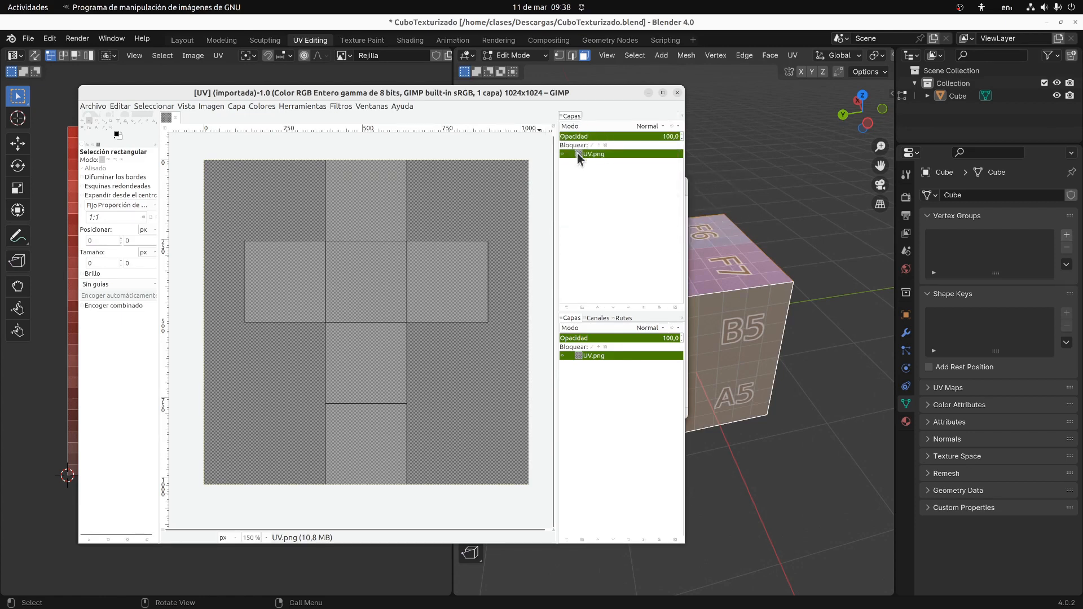
Bring RejillaPrueba.png from the Descargas folder into the UV image as a layer beneath UV.png
drag(560, 94, 680, 106)
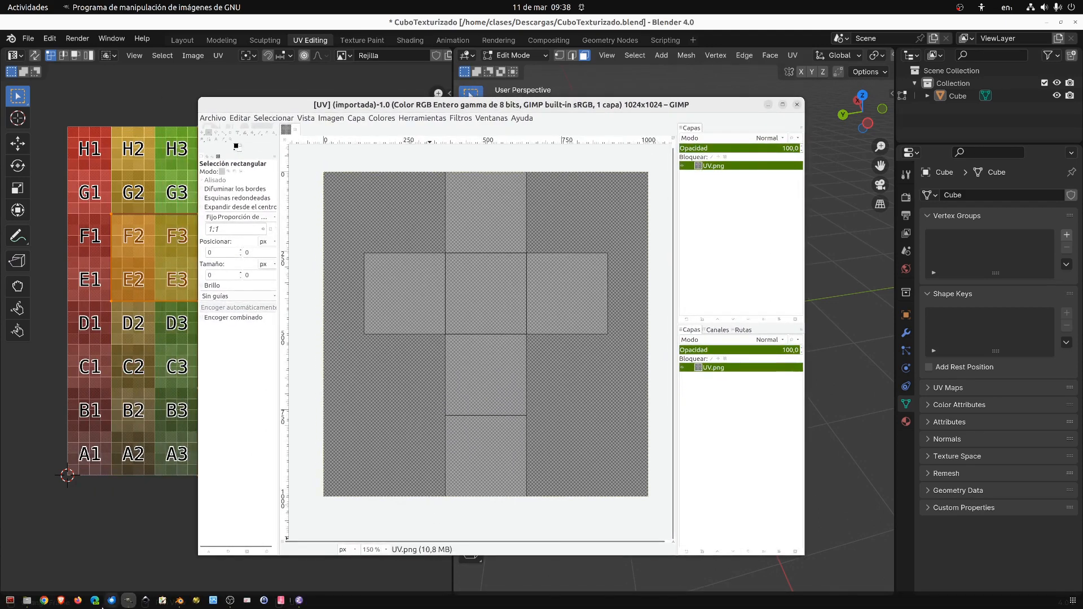
click(26, 600)
drag(480, 214, 712, 220)
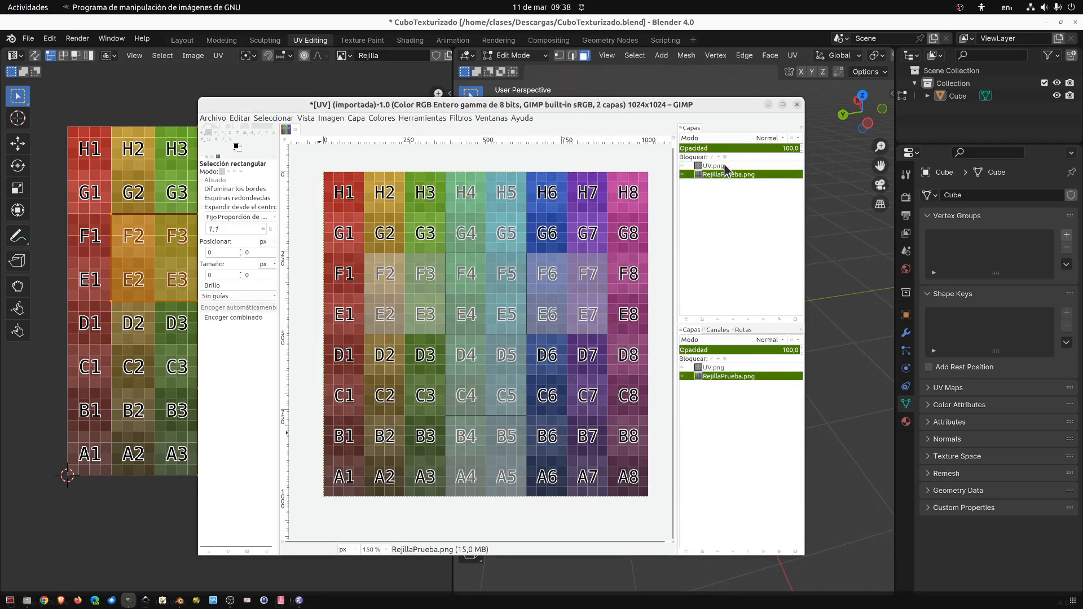
Hide the RejillaPrueba.png layer to view the UV layout alone, and show it again
click(725, 166)
click(716, 175)
click(682, 175)
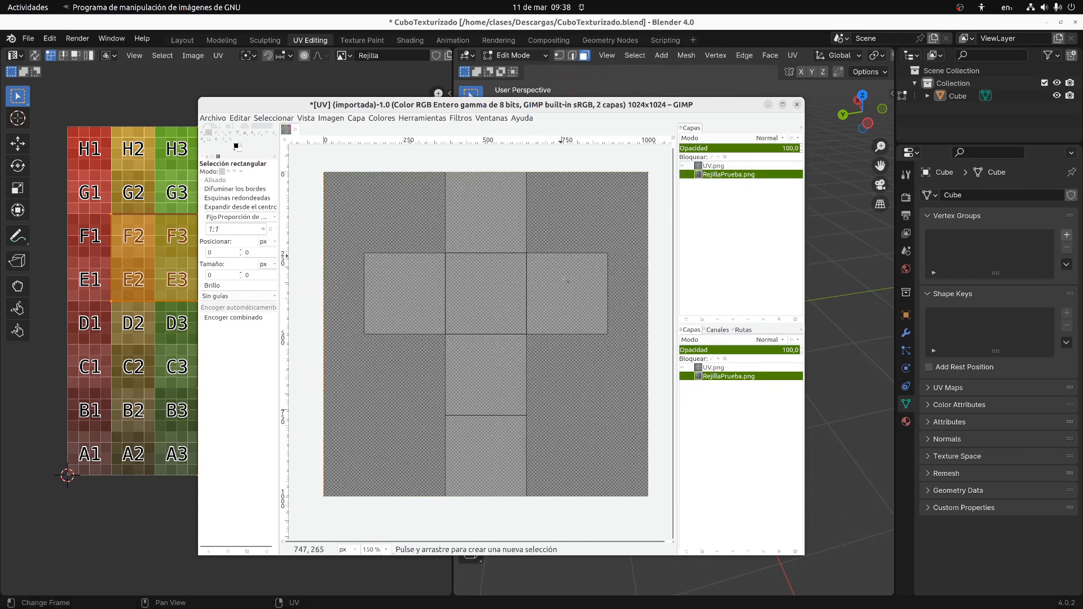
click(683, 174)
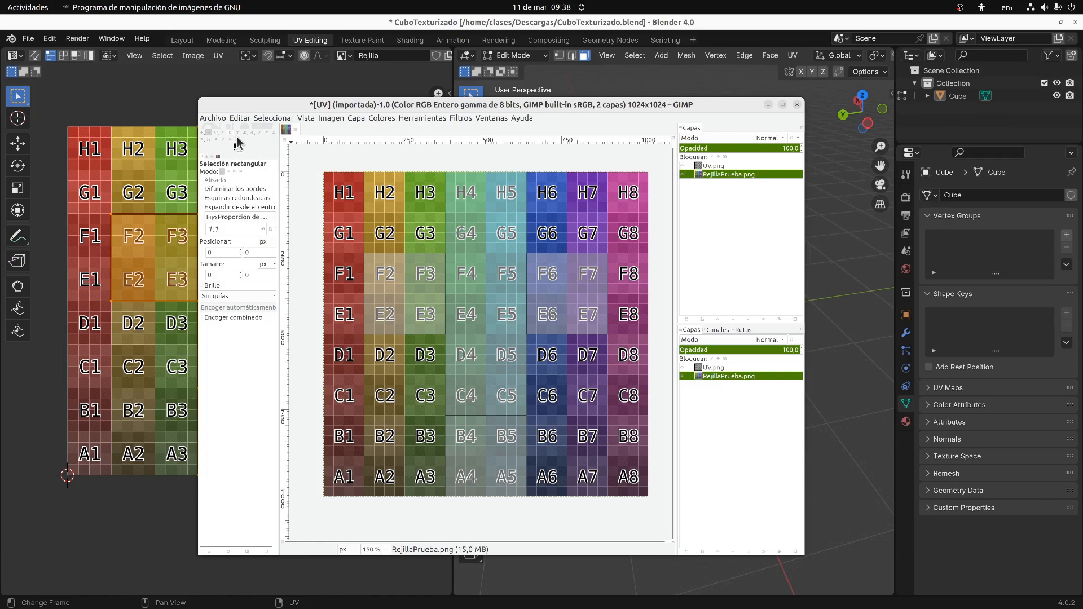
Paint a black zigzag test stroke across the RejillaPrueba.png layer with the Paintbrush and hide the UV.png layer
click(260, 139)
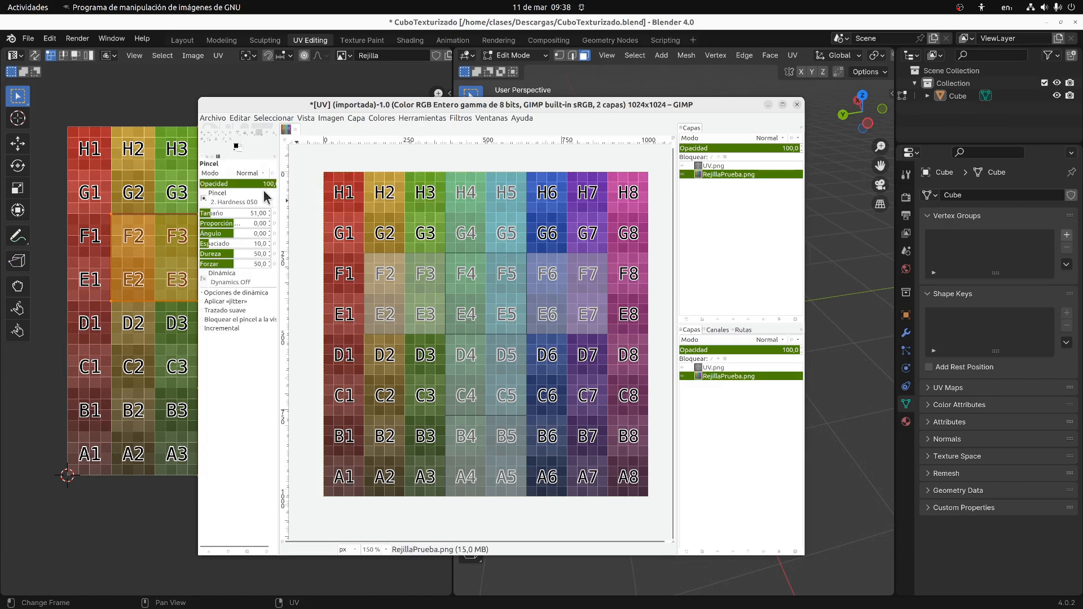
mouse_move(438, 208)
mouse_down()
mouse_move(508, 230)
mouse_move(453, 282)
mouse_move(510, 347)
mouse_move(455, 377)
mouse_up()
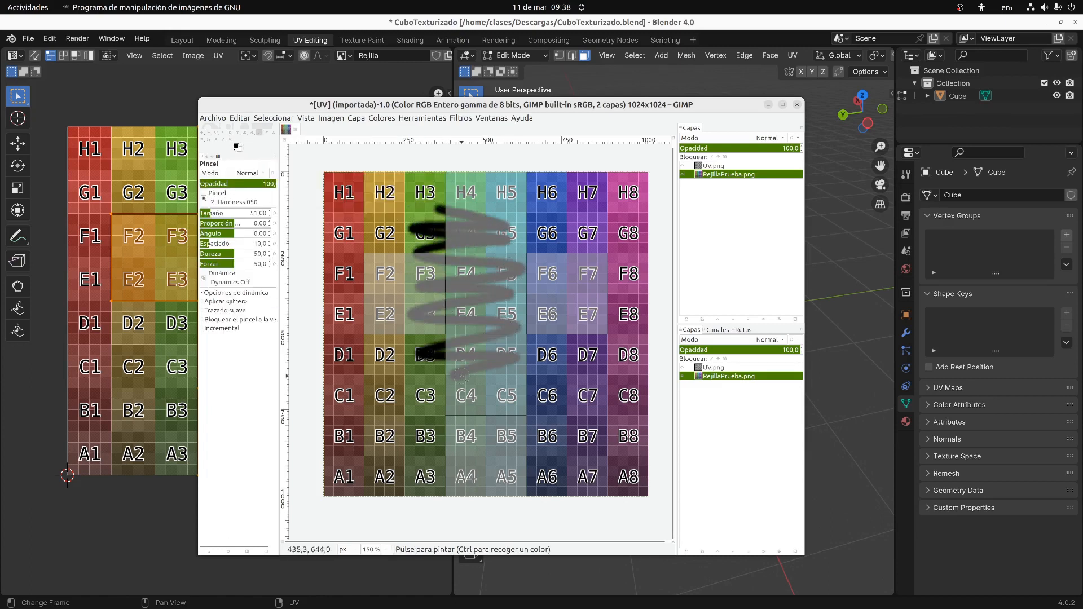
click(684, 167)
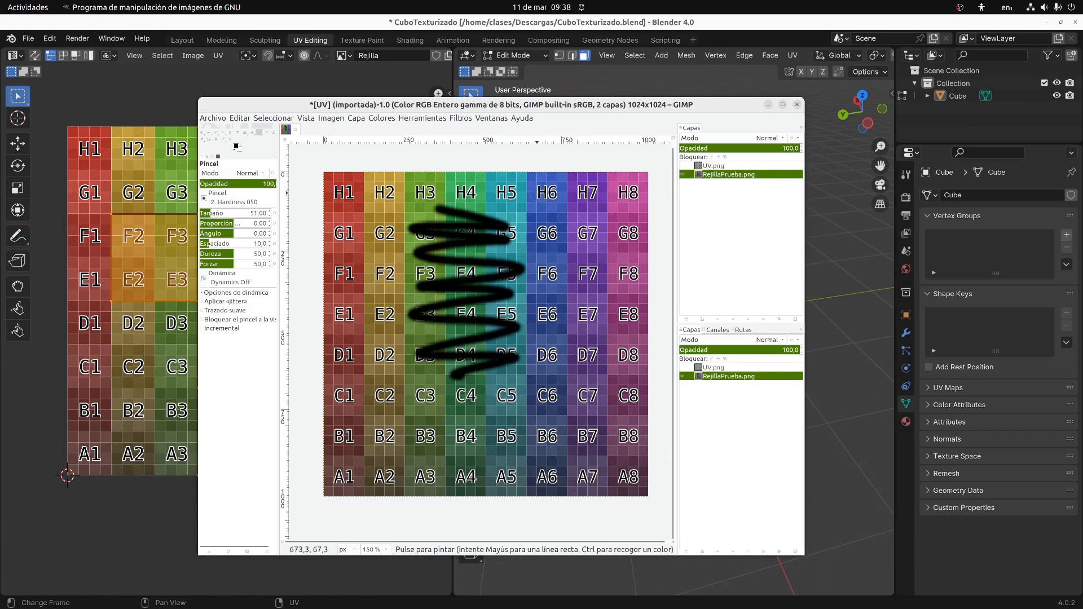
Undo the test stroke and the hiding of the UV.png layer, and hide the RejillaPrueba.png layer
key(ctrl+z)
key(ctrl+z)
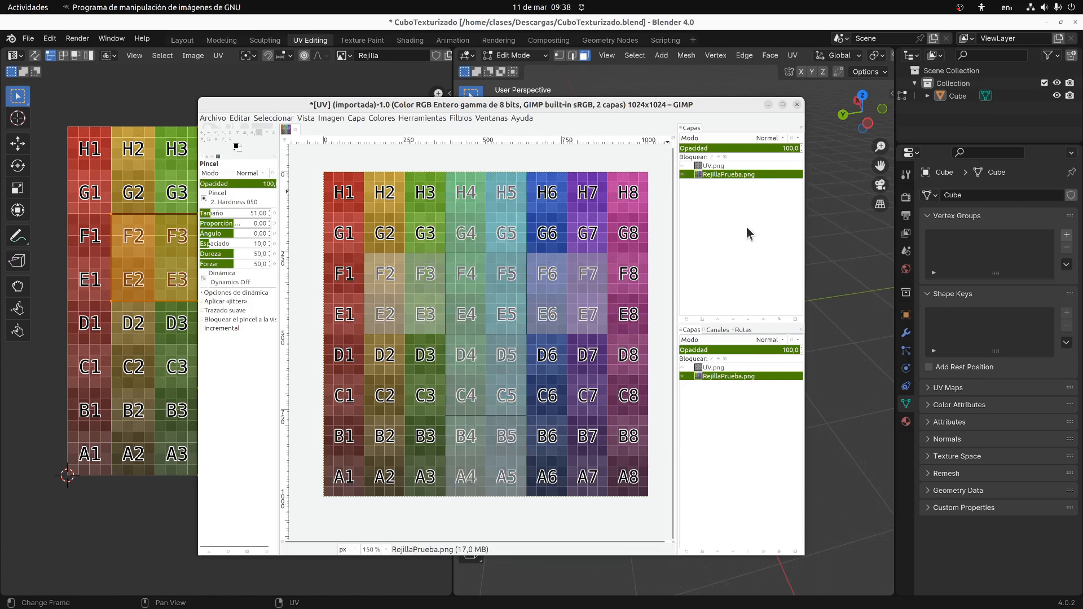
click(683, 174)
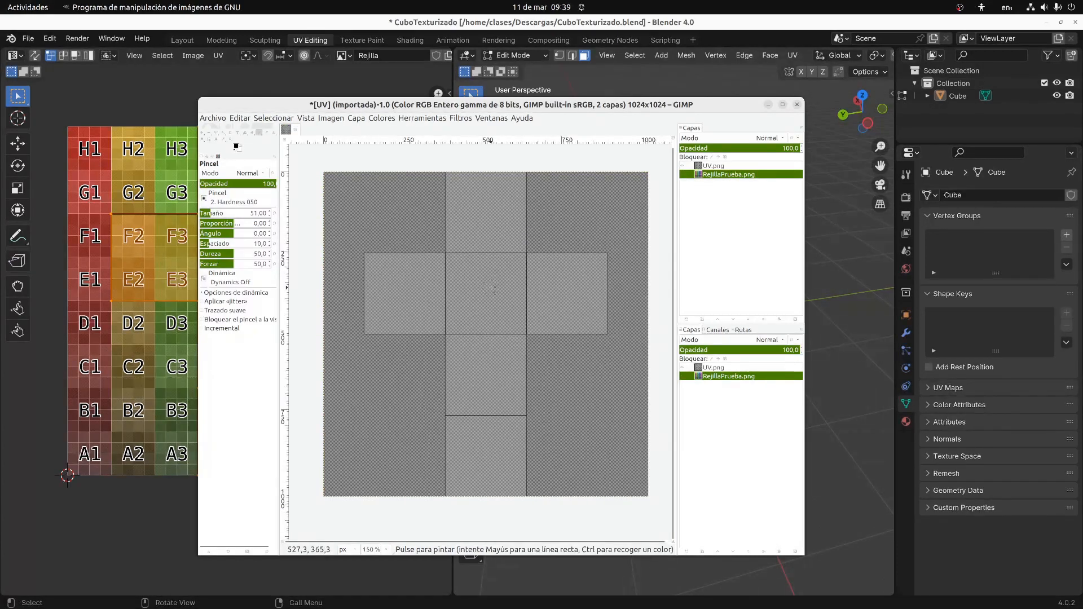
Switch to the maximized Brave browser, open the Materials catalogue on ambientCG and browse its material previews
click(61, 600)
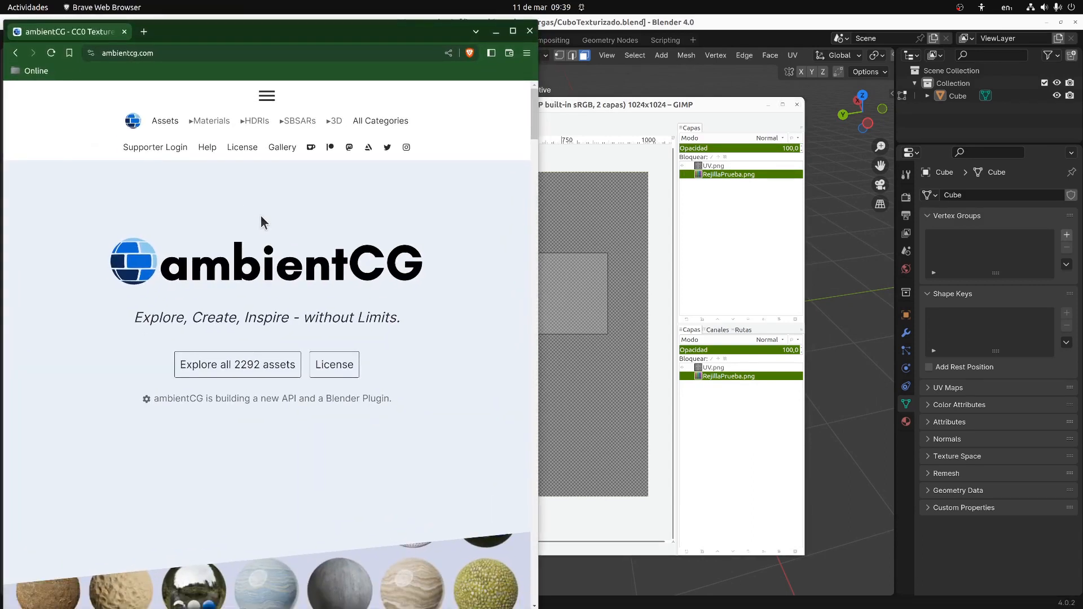
click(513, 31)
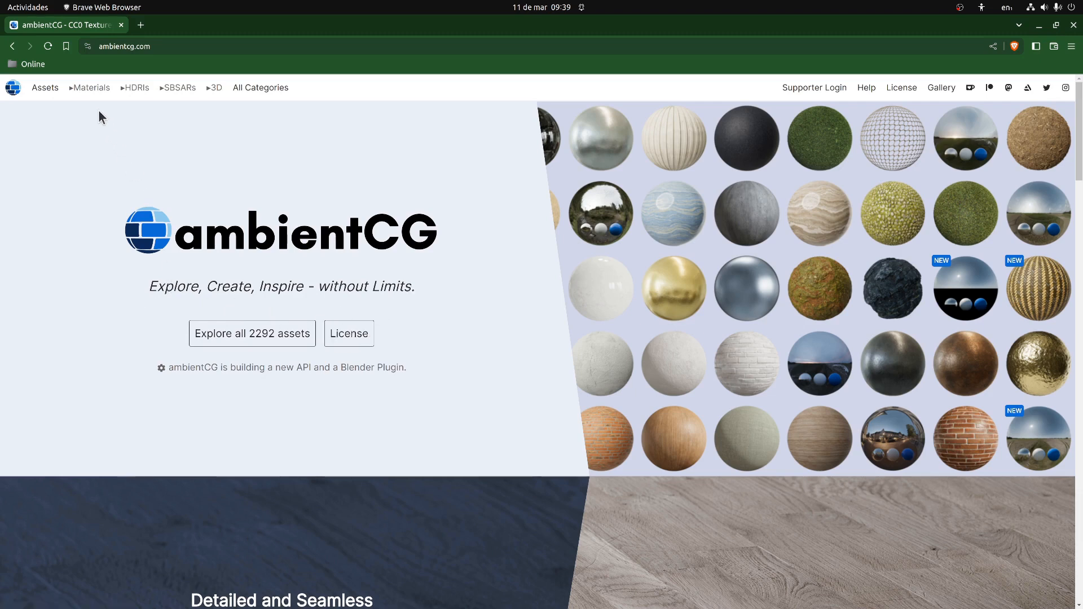
click(86, 93)
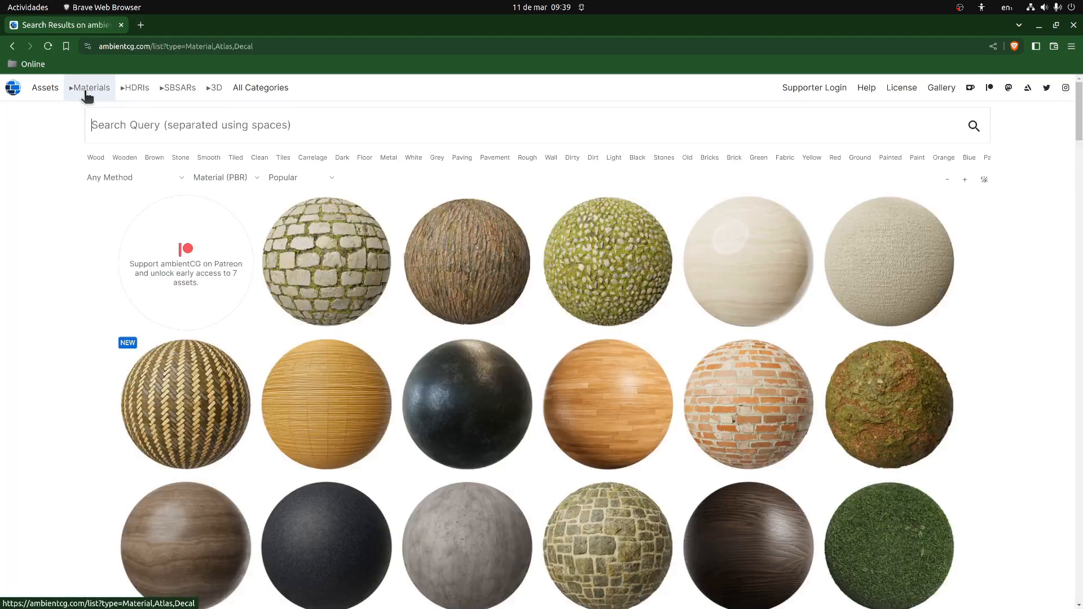
scroll(259, 211, down, 3)
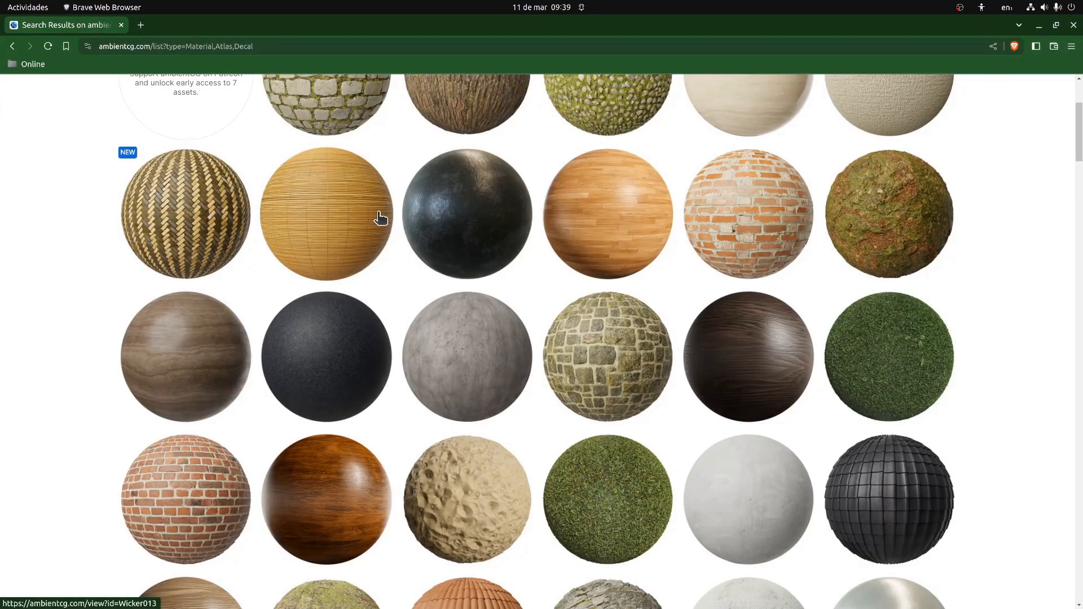
scroll(379, 217, up, 2)
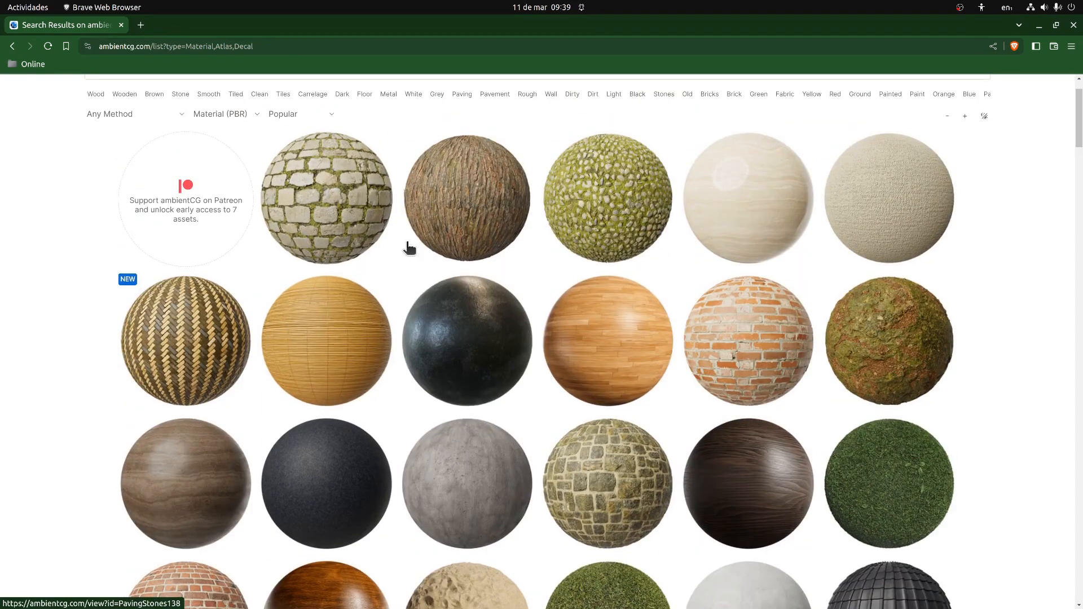
Open the Metal 046 B material, download its 1K-JPG.zip into Descargas, and minimize the browser
click(460, 329)
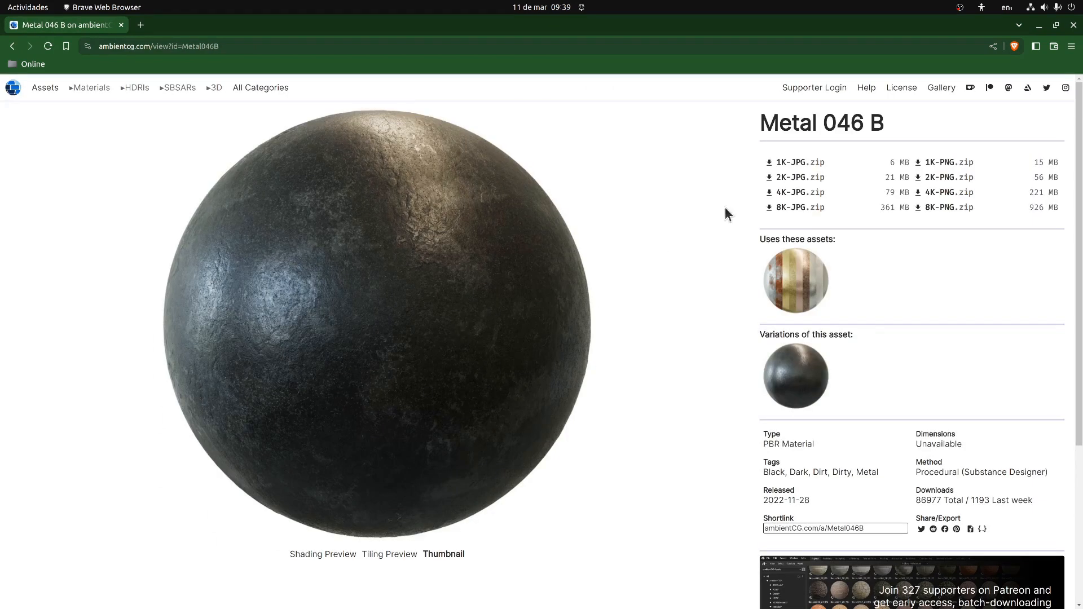
click(792, 165)
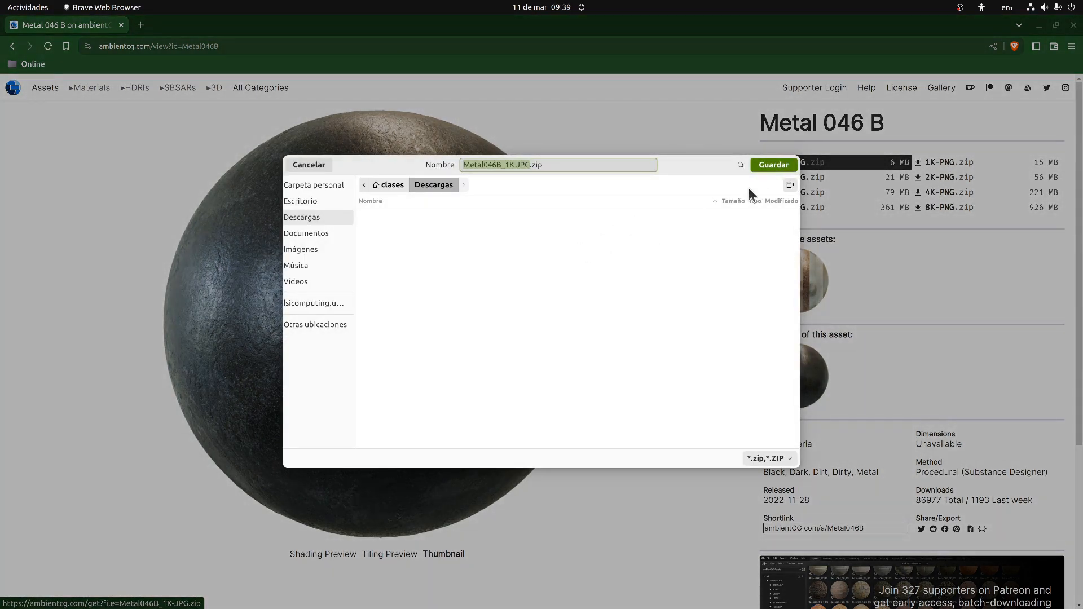
click(765, 165)
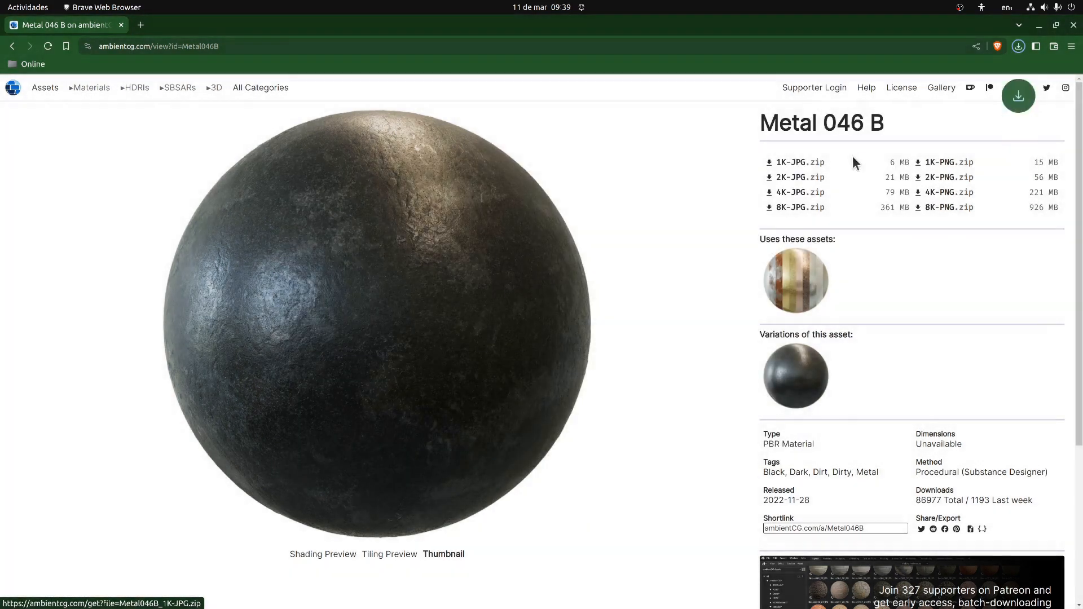
click(1041, 26)
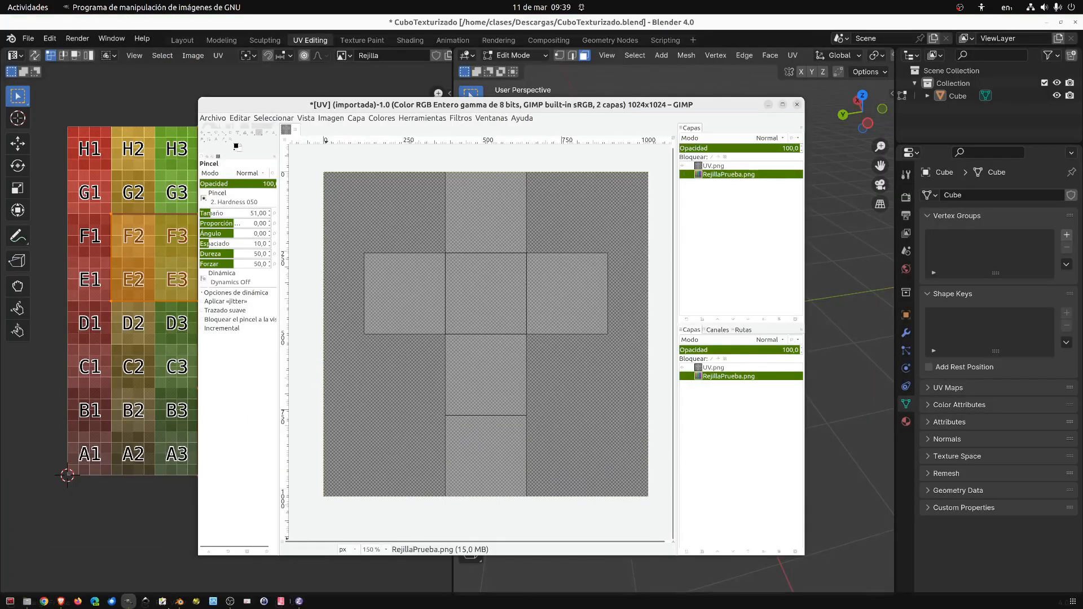
Extract Metal046B_1K-JPG.zip in place in the Descargas folder and open the extracted folder
click(26, 601)
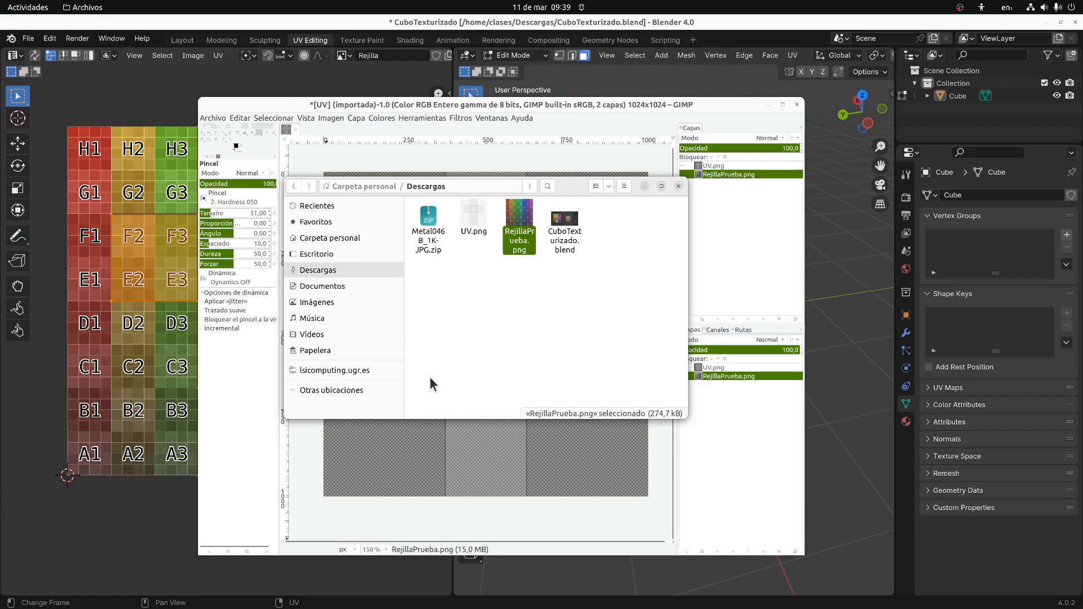
right_click(433, 251)
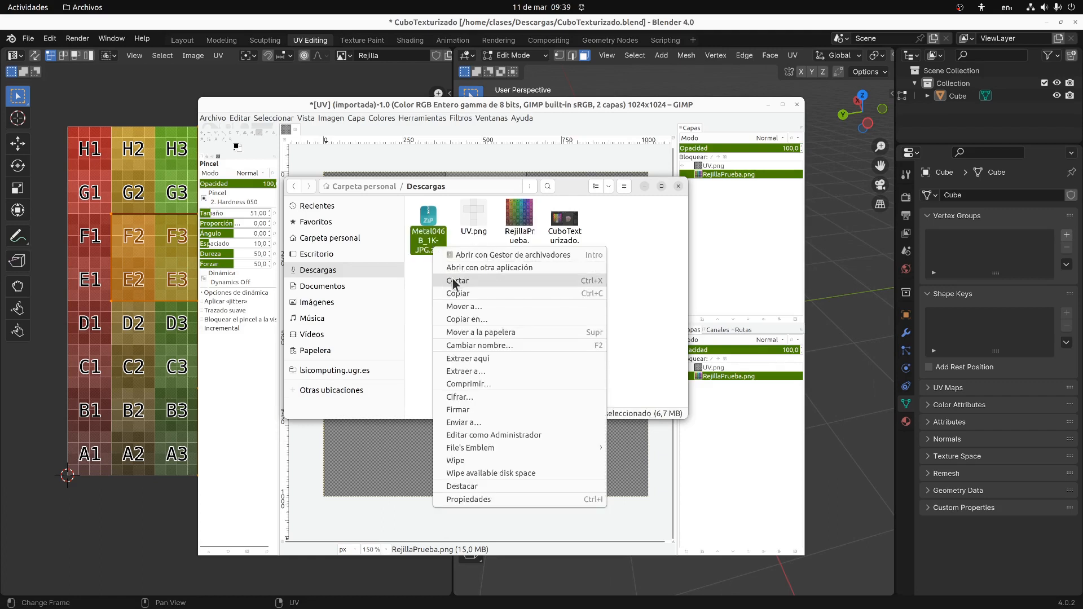
click(483, 354)
double_click(435, 239)
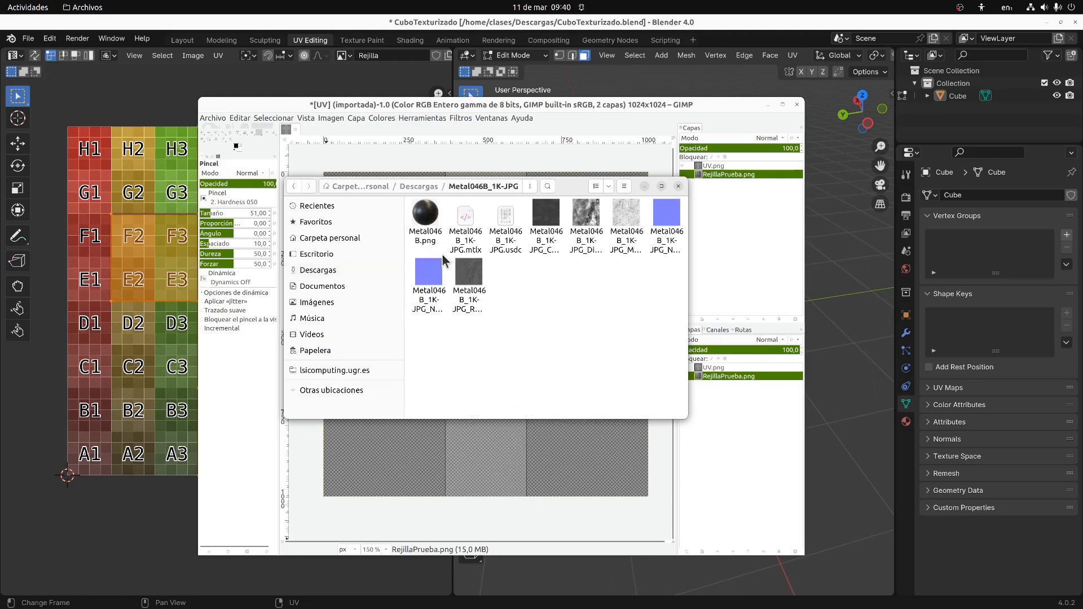
Look through the Metal046B texture maps in the image viewer, from the Color map through the other images, and close the viewer
double_click(545, 239)
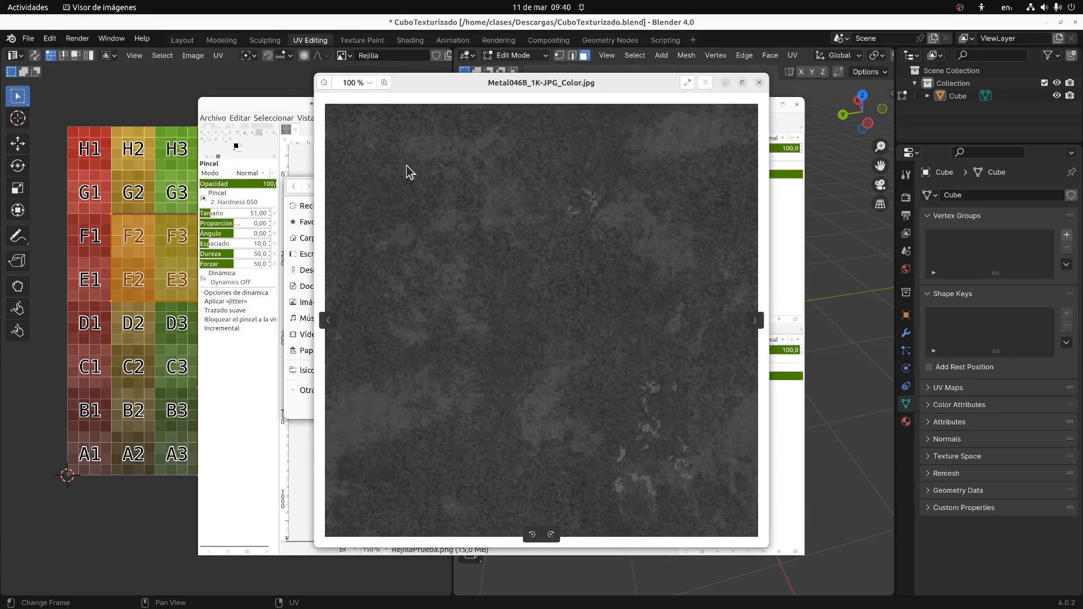
key(Right)
key(Right)
key(Right)
key(Right)
key(Right)
key(Right)
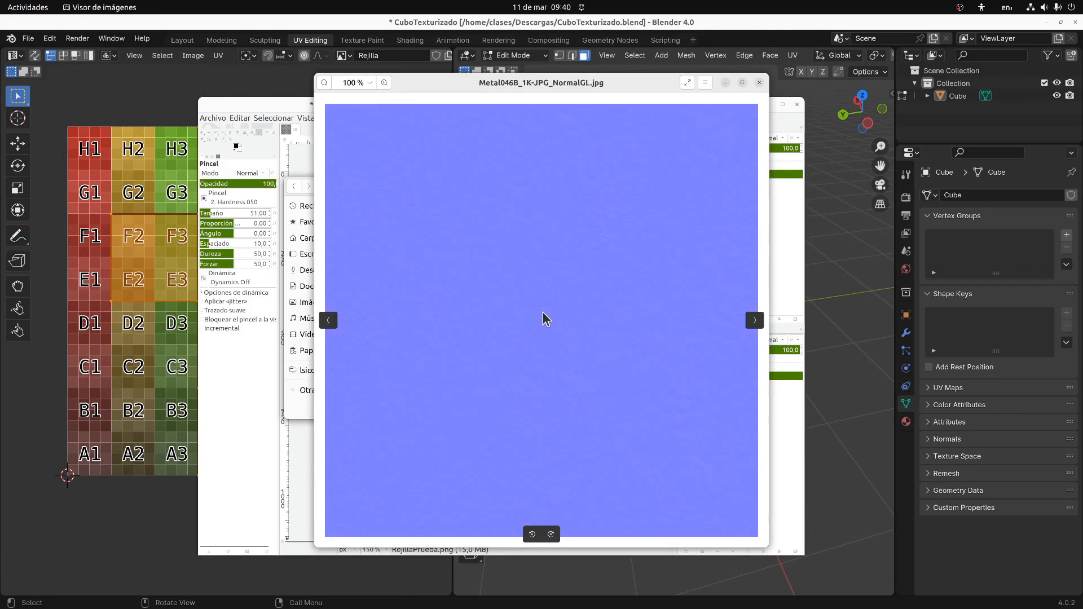
key(Right)
key(Right)
key(Right)
key(Right)
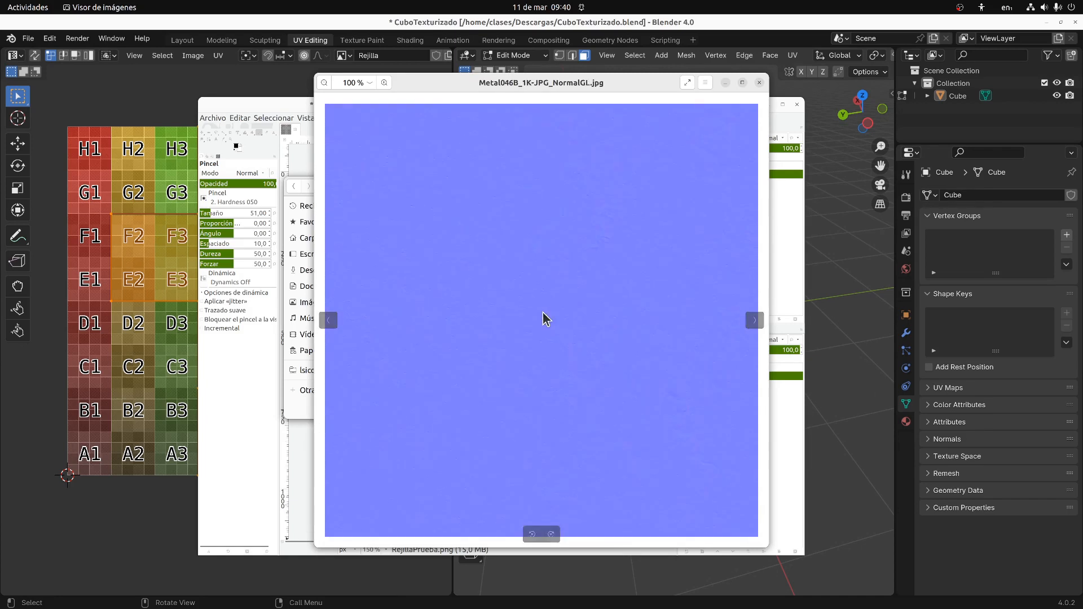
key(Right)
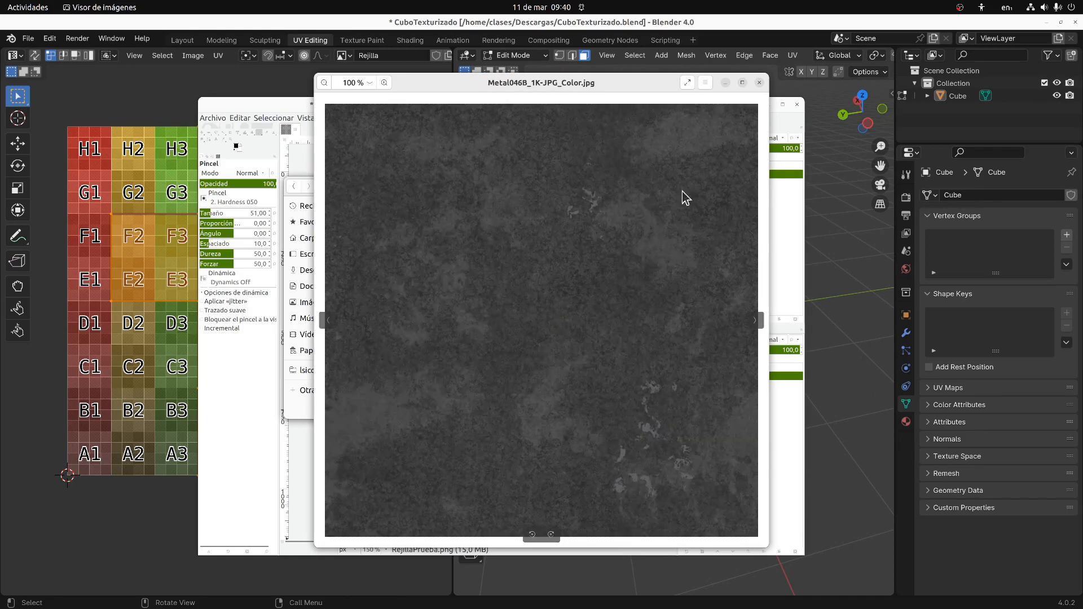
click(760, 83)
click(600, 272)
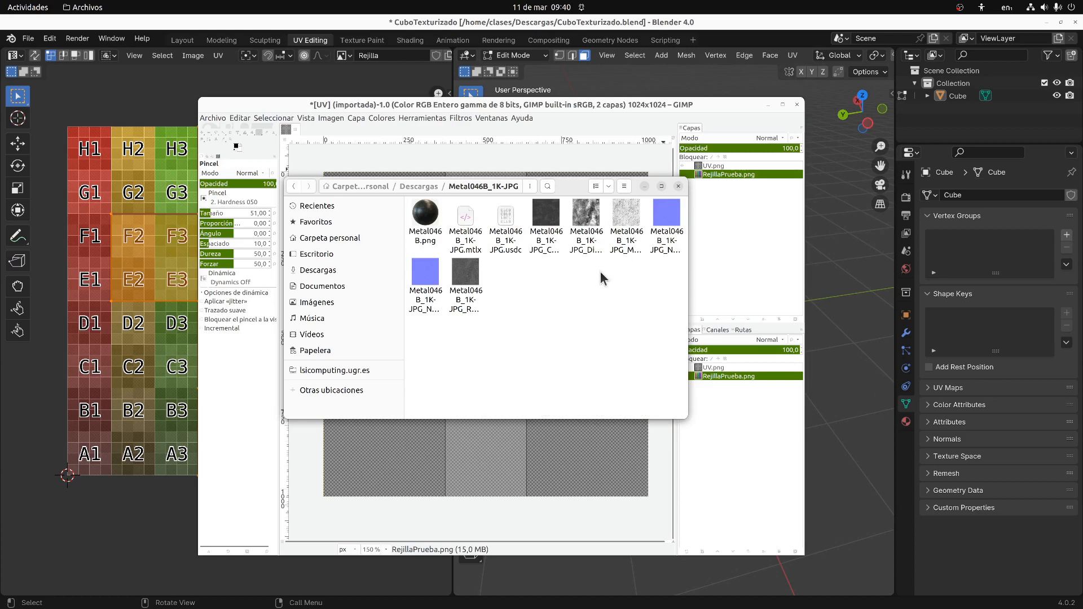
Add Metal046B_1K-JPG_Color.jpg from the file manager as a new layer beneath RejillaPrueba.png in the GIMP image
super+drag(584, 232, 393, 281)
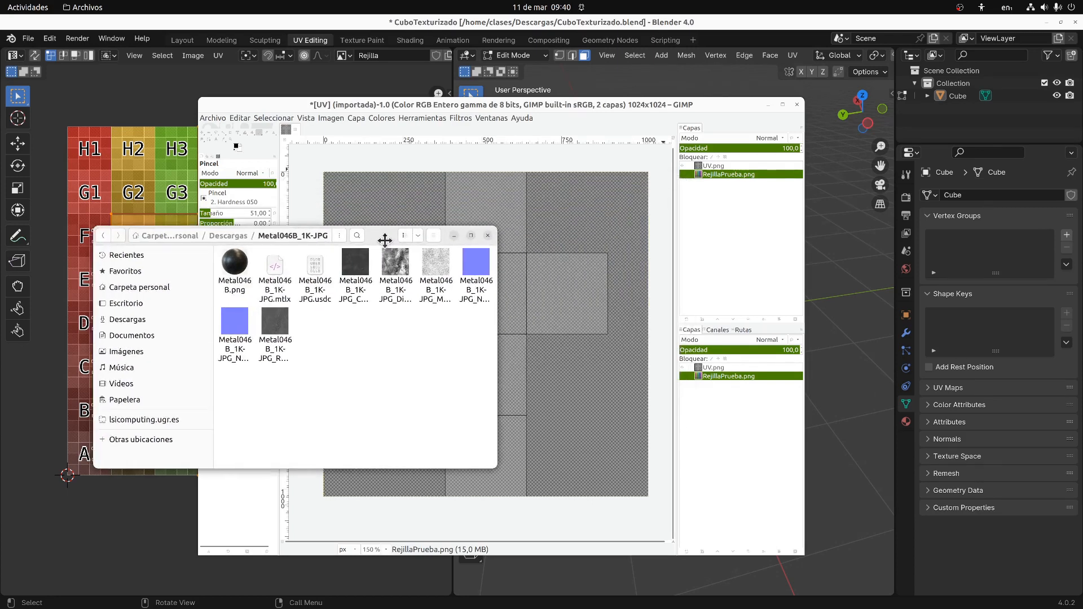
click(355, 282)
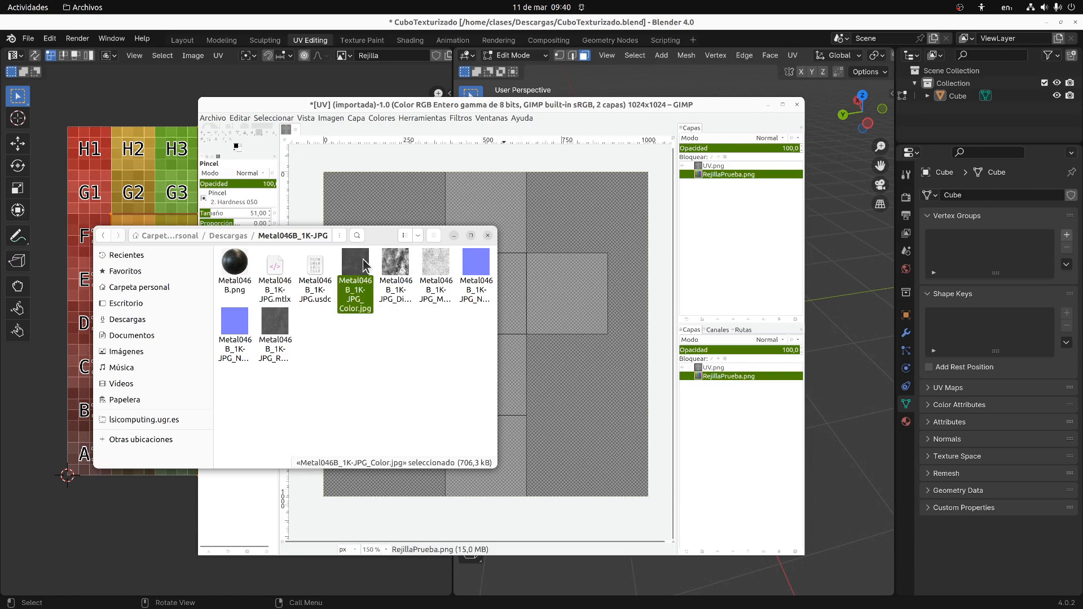
drag(356, 271, 705, 189)
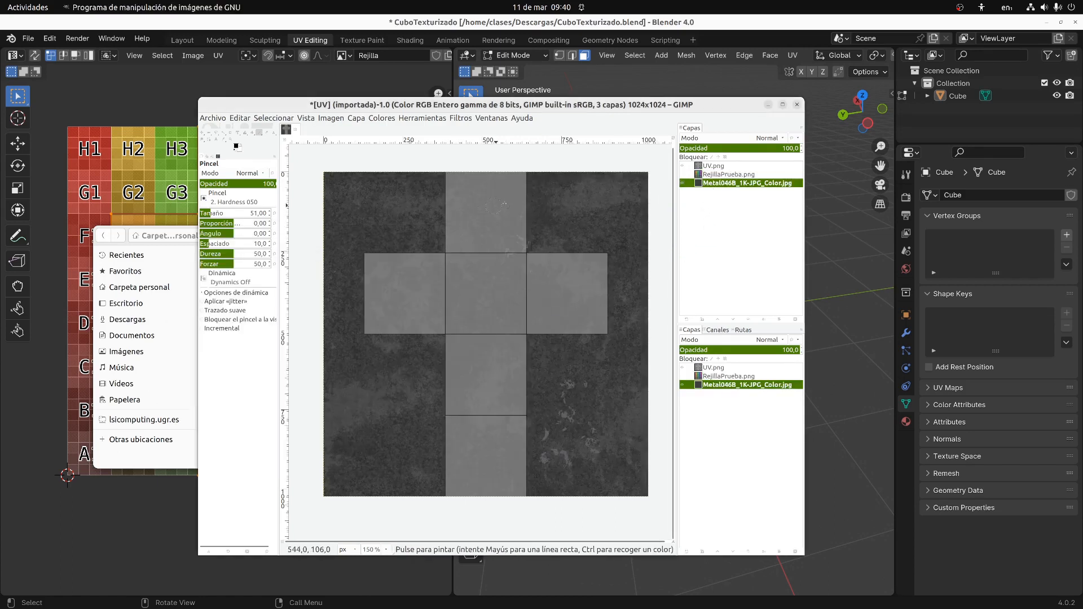
Move the Metal046B_1K-JPG_Color.jpg layer about 90 px to the left with the Move tool
middle_drag(517, 273, 518, 282)
ctrl+scroll(520, 283, up, 1)
middle_drag(575, 256, 585, 201)
ctrl+scroll(499, 268, down, 2)
ctrl+scroll(499, 267, up, 1)
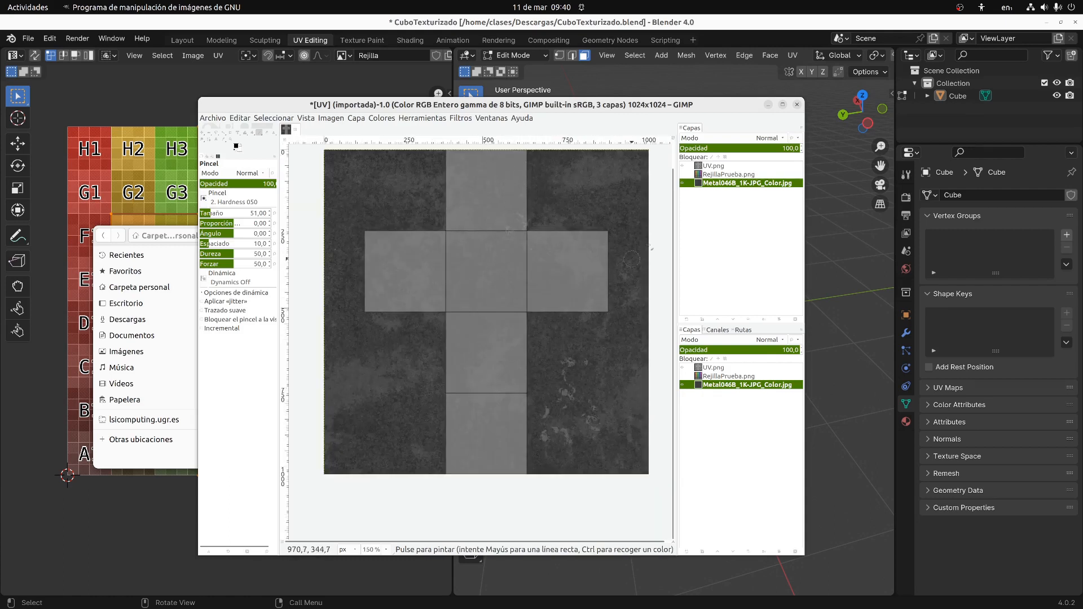
click(207, 139)
drag(354, 186, 325, 183)
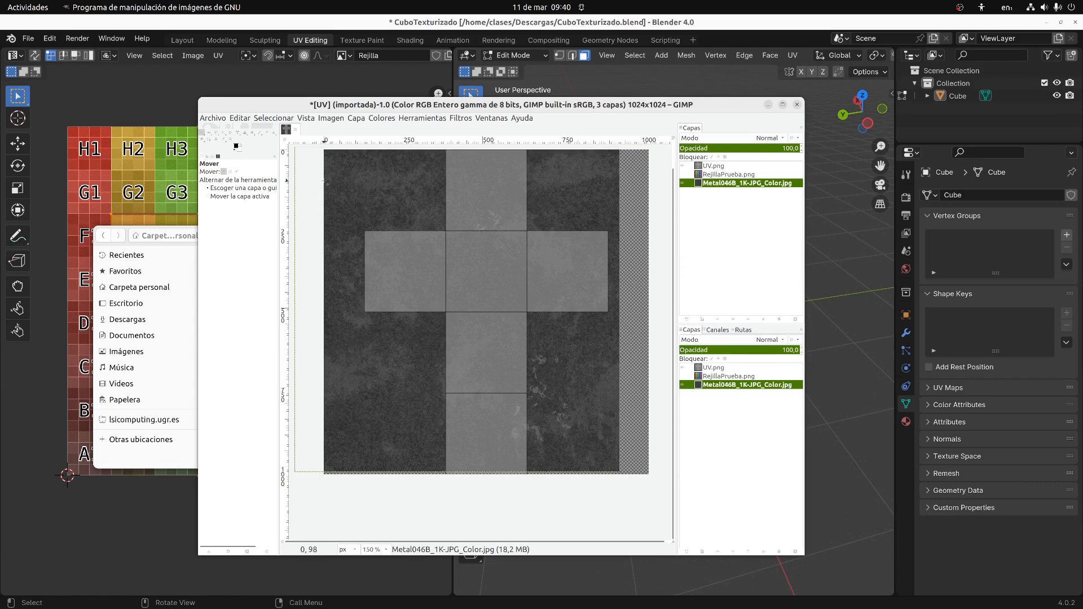
Hide the UV.png layer and export the image to Descargas as mi_textura.png with the default PNG options
click(682, 165)
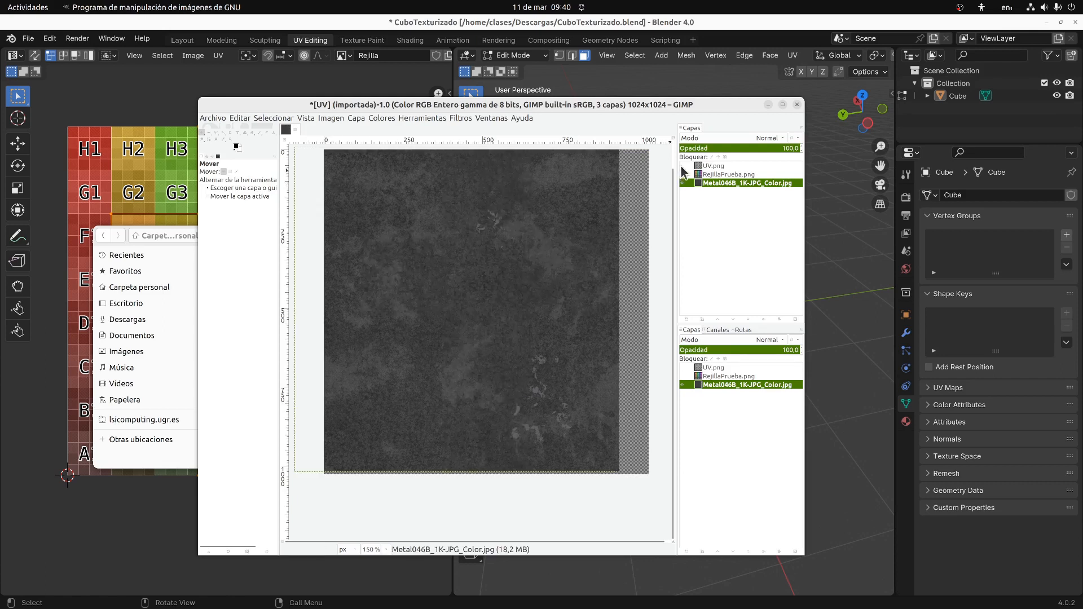
click(213, 118)
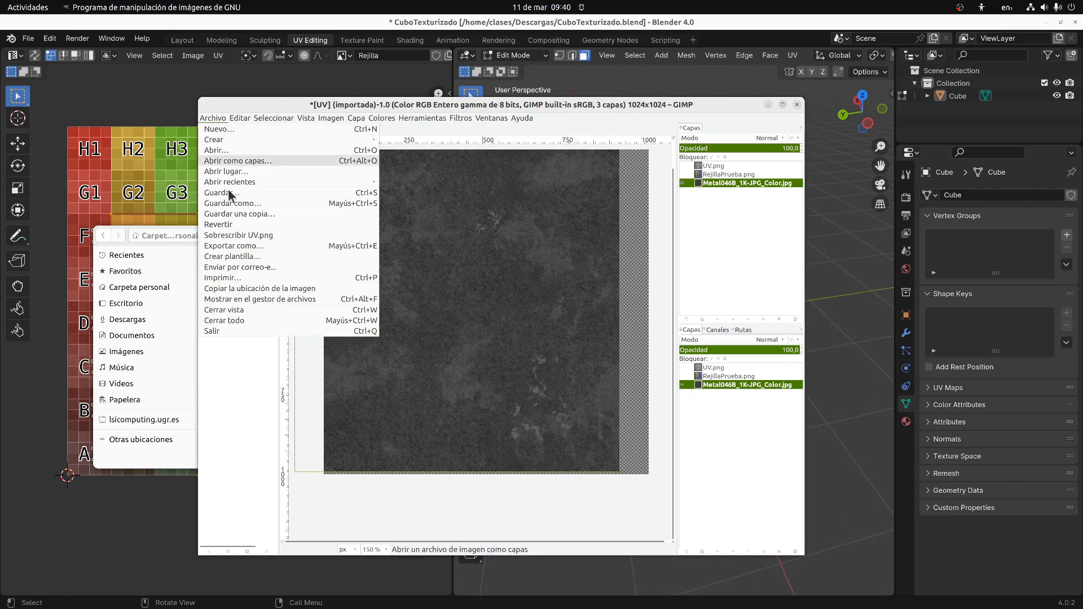
click(240, 246)
text(mi_textura.png)
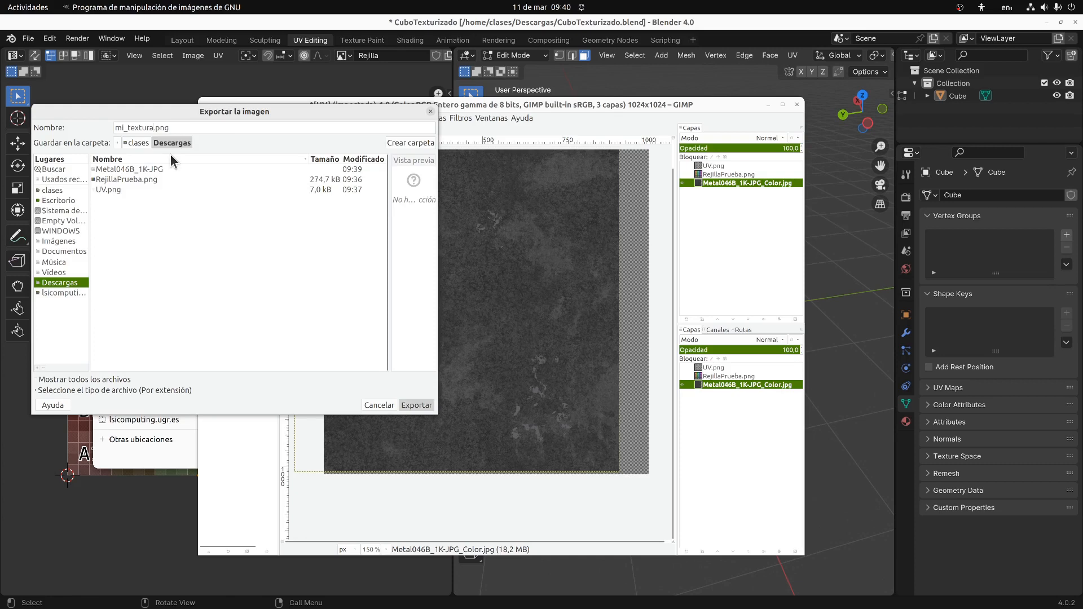
key(Return)
click(327, 344)
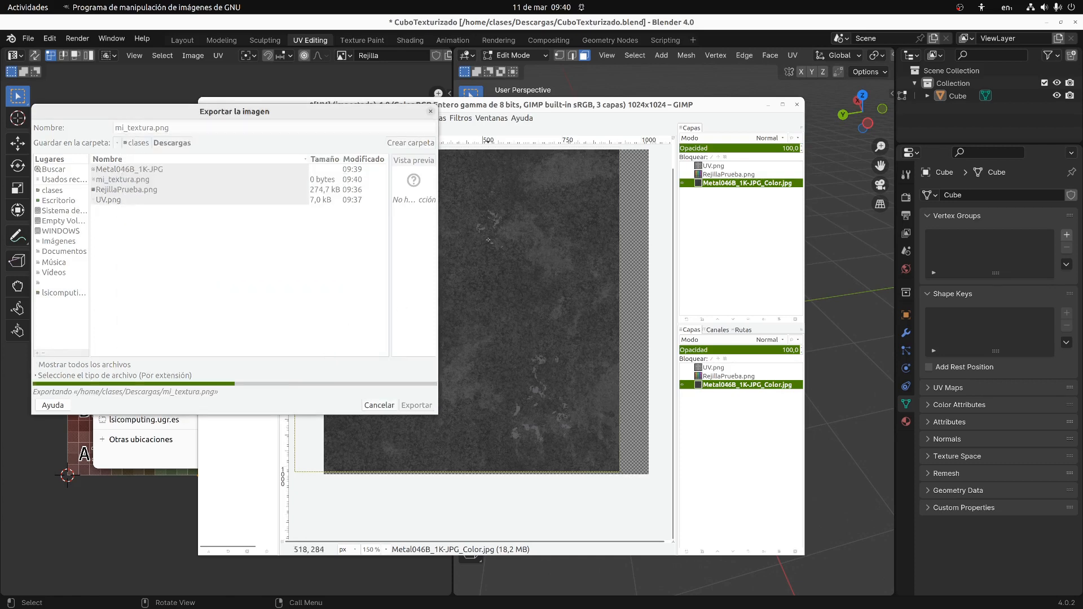
Minimize GIMP, return to Blender and open mi_textura.png from Downloads in the UV editor
click(768, 105)
click(724, 26)
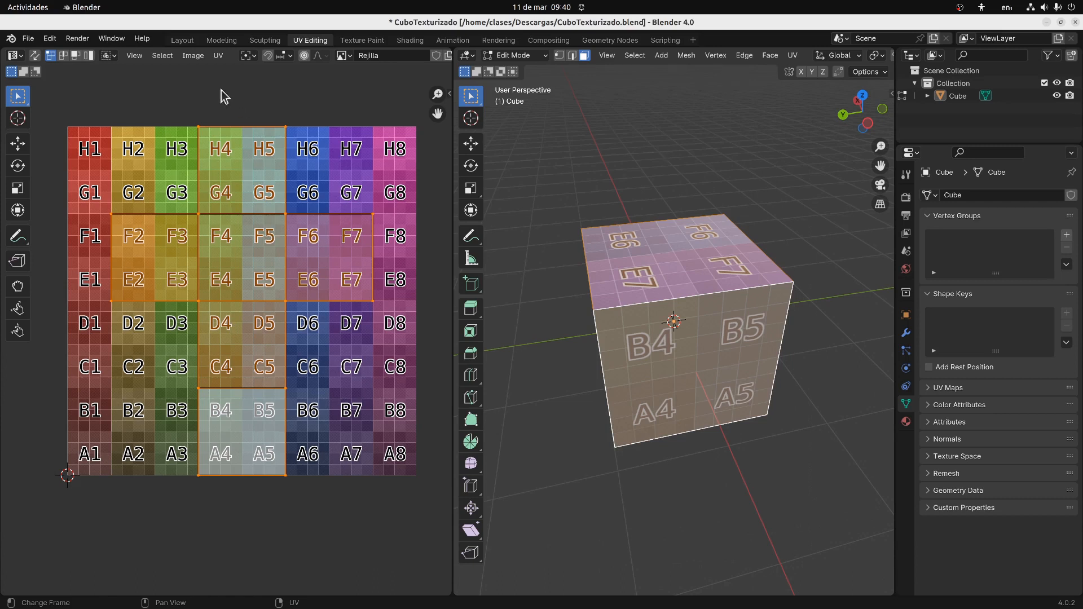
click(192, 57)
click(205, 85)
click(187, 58)
click(209, 84)
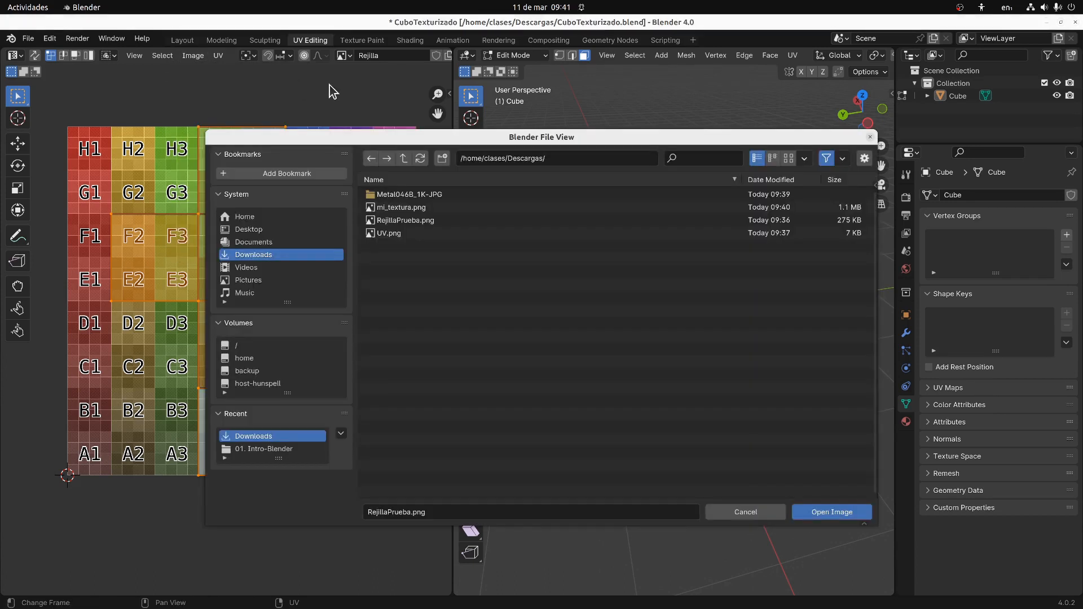
double_click(395, 208)
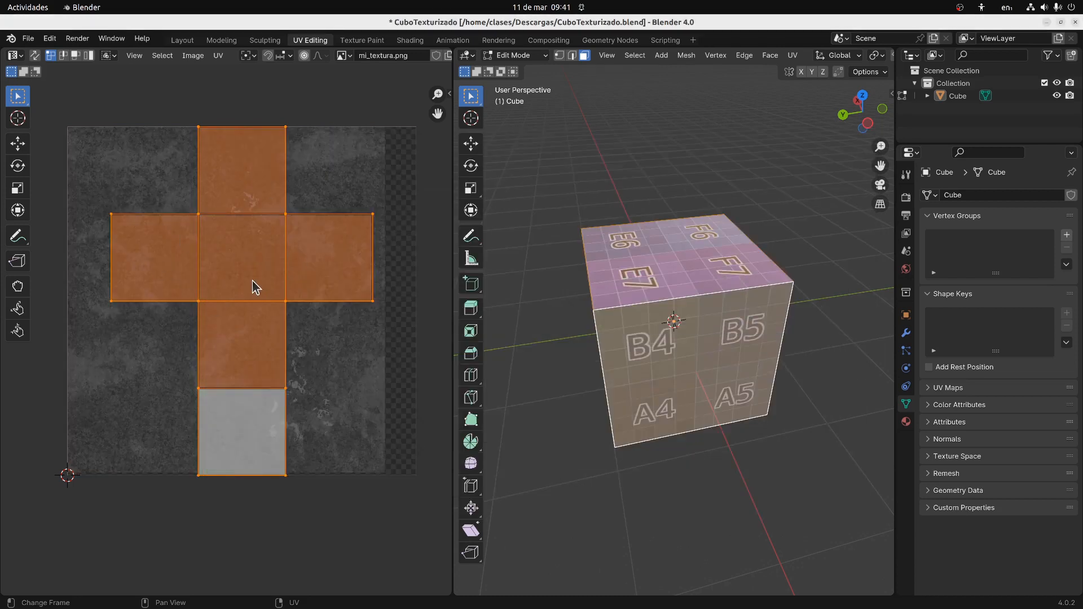
In the Shading workspace, replace the texture node's Rejilla image with mi_textura.png and display mi_textura.png in the image editor
middle_drag(786, 290, 629, 265)
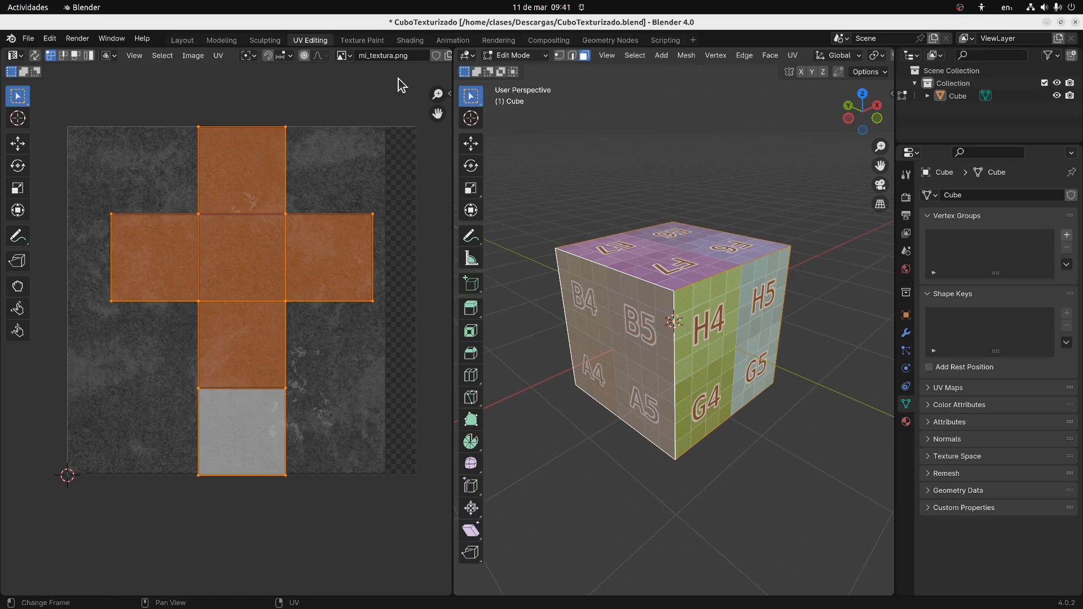
click(410, 40)
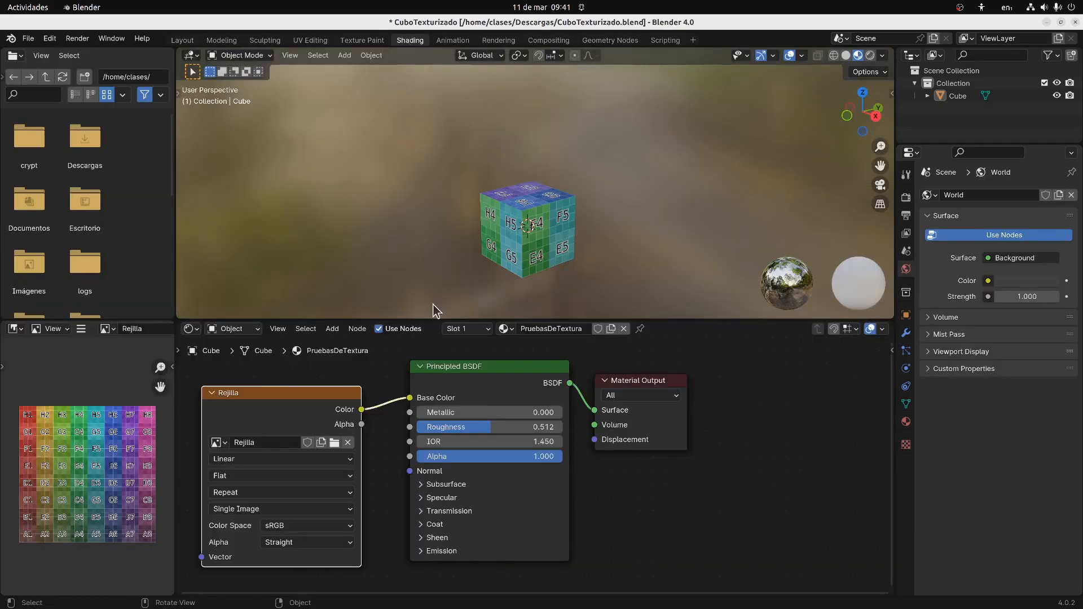
click(219, 443)
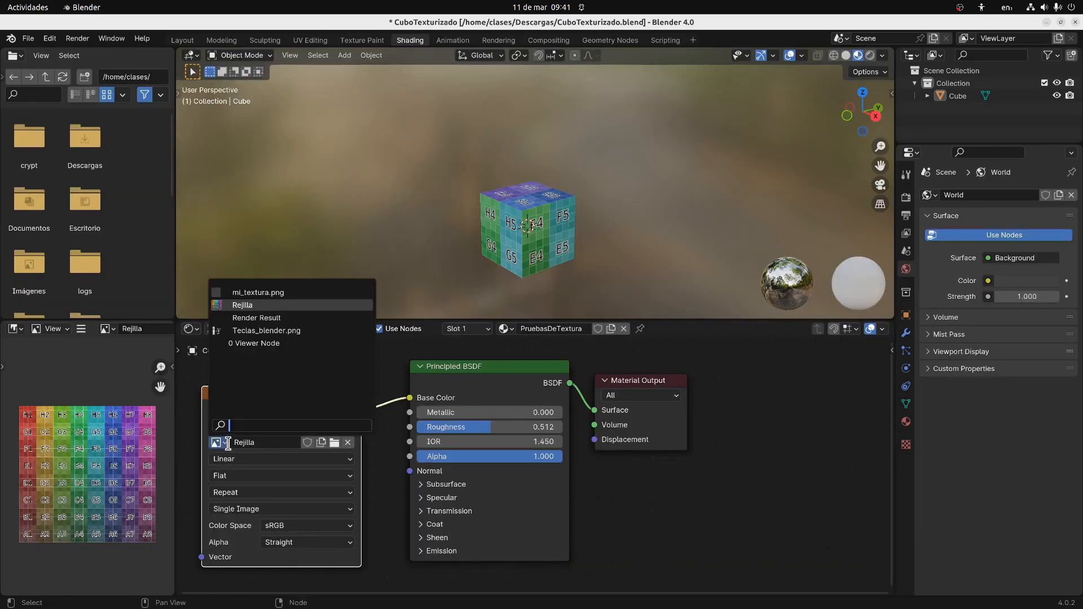
click(234, 293)
click(52, 329)
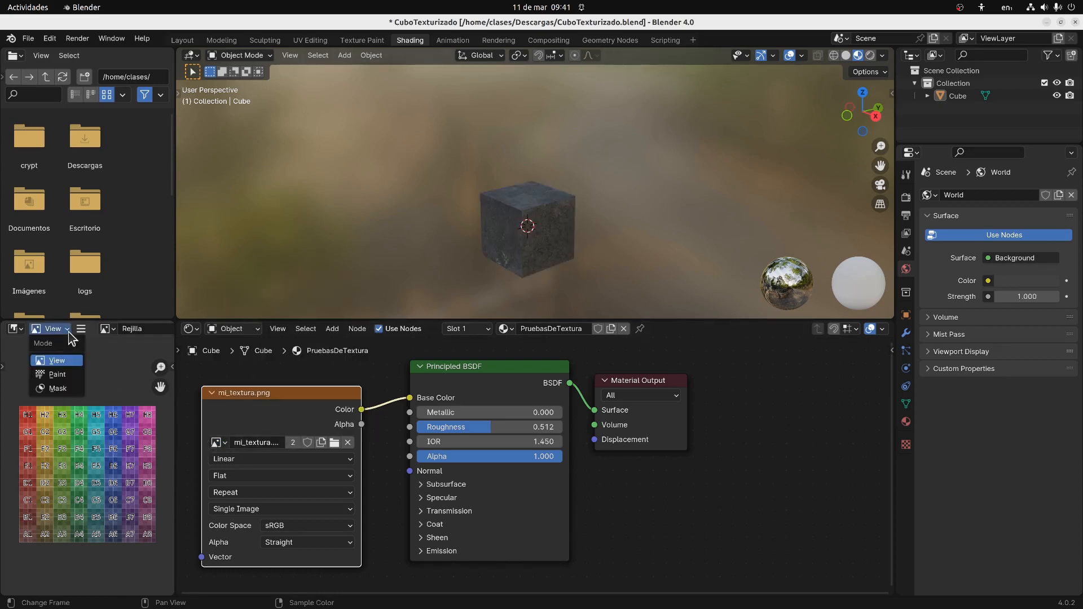
click(107, 328)
click(130, 348)
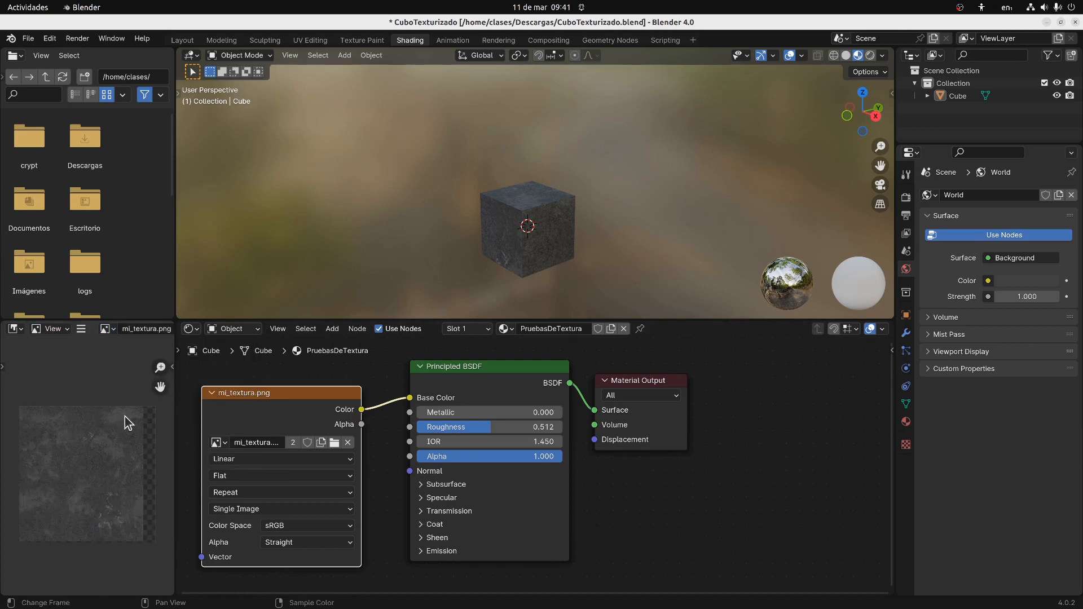
Remove the image editor area by joining it into the neighbouring shader editor
mouse_move(174, 387)
mouse_down()
mouse_move(25, 387)
mouse_move(155, 389)
mouse_up()
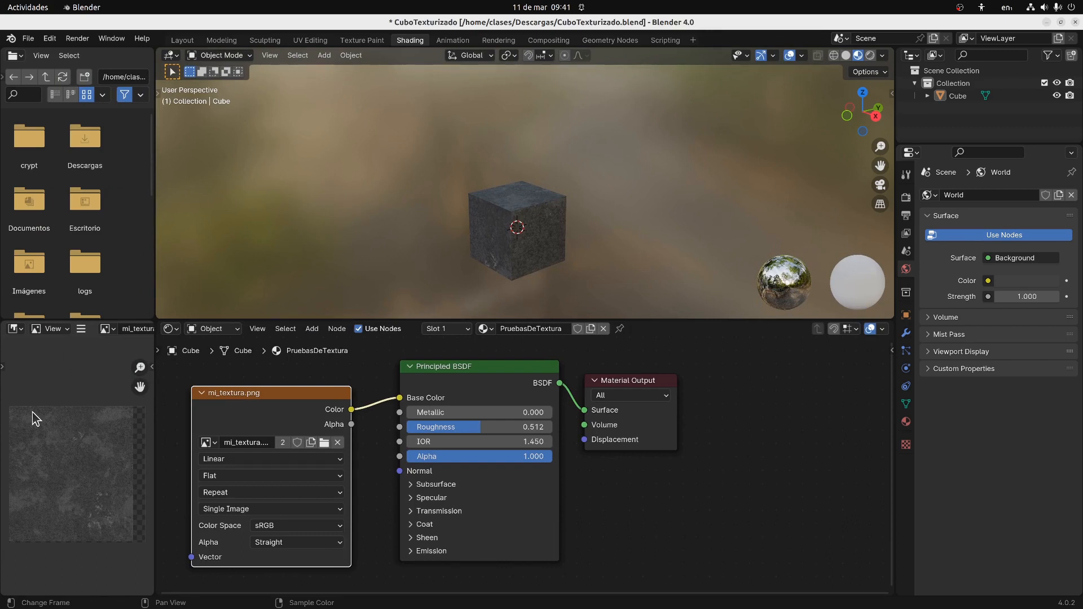
click(152, 368)
right_click(156, 369)
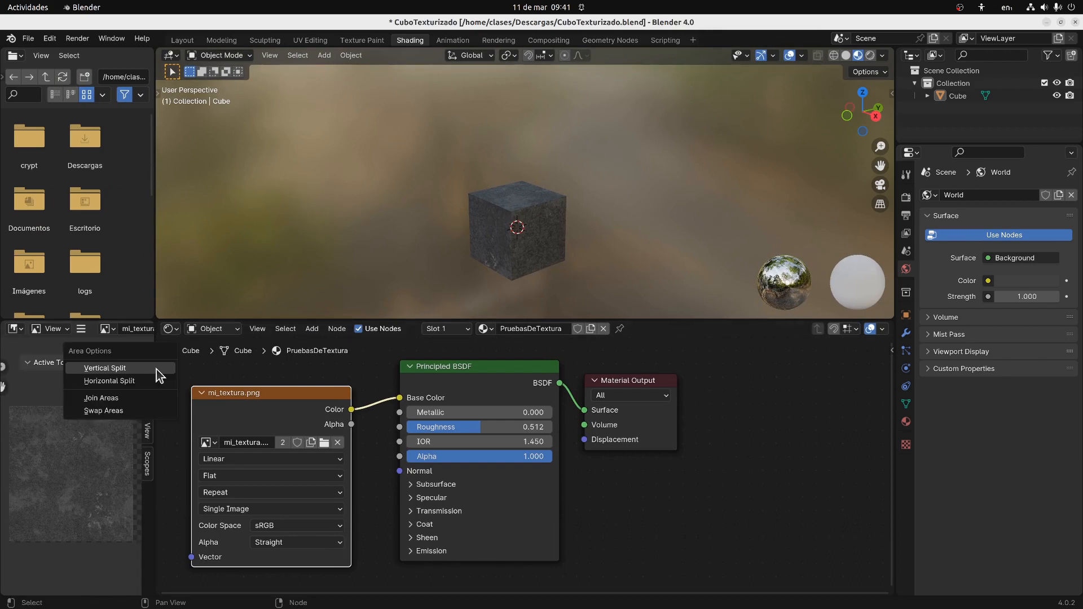
click(143, 399)
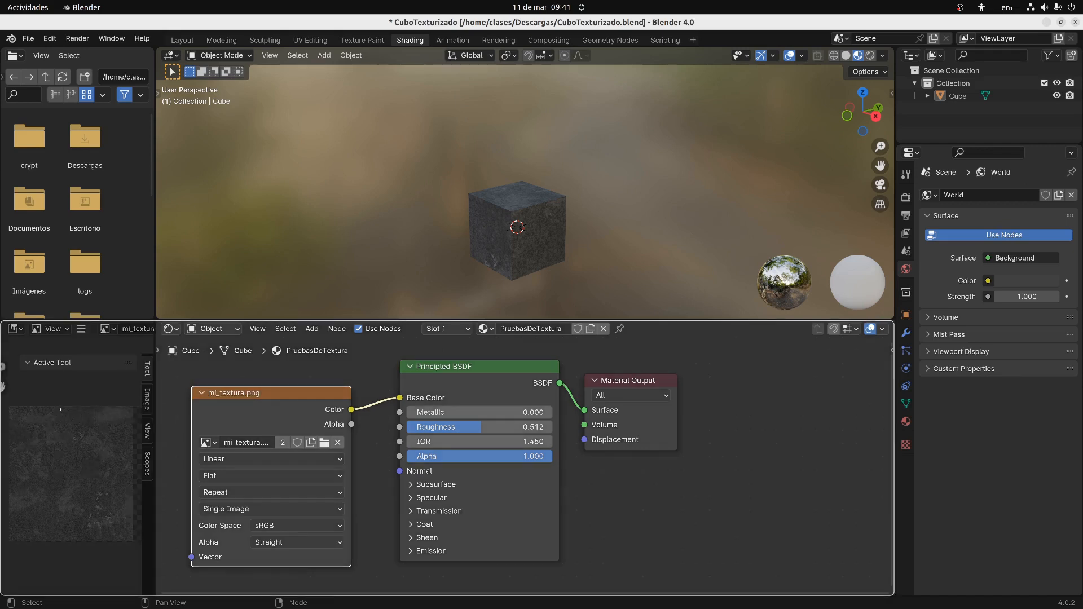
click(62, 416)
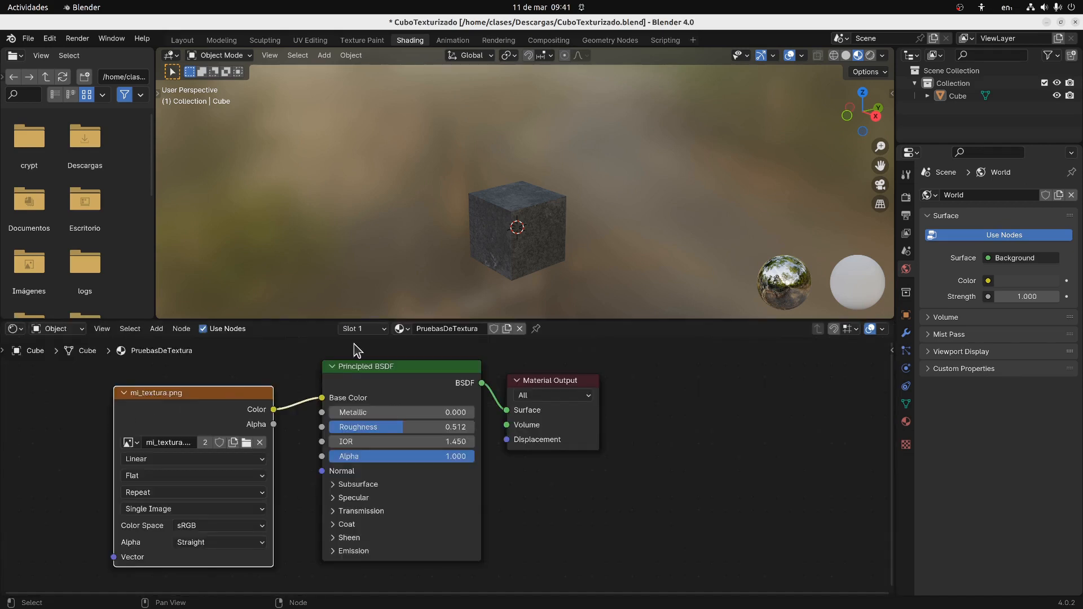
Move the mi_textura.png node slightly farther from the Principled BSDF node and check its image list
drag(206, 393, 202, 393)
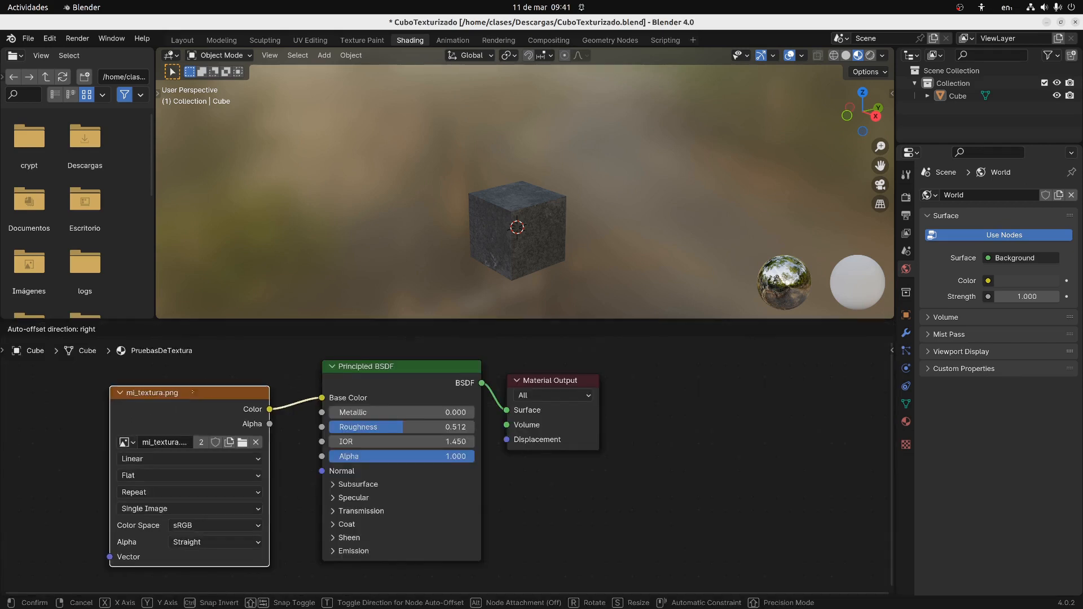
click(129, 441)
click(152, 462)
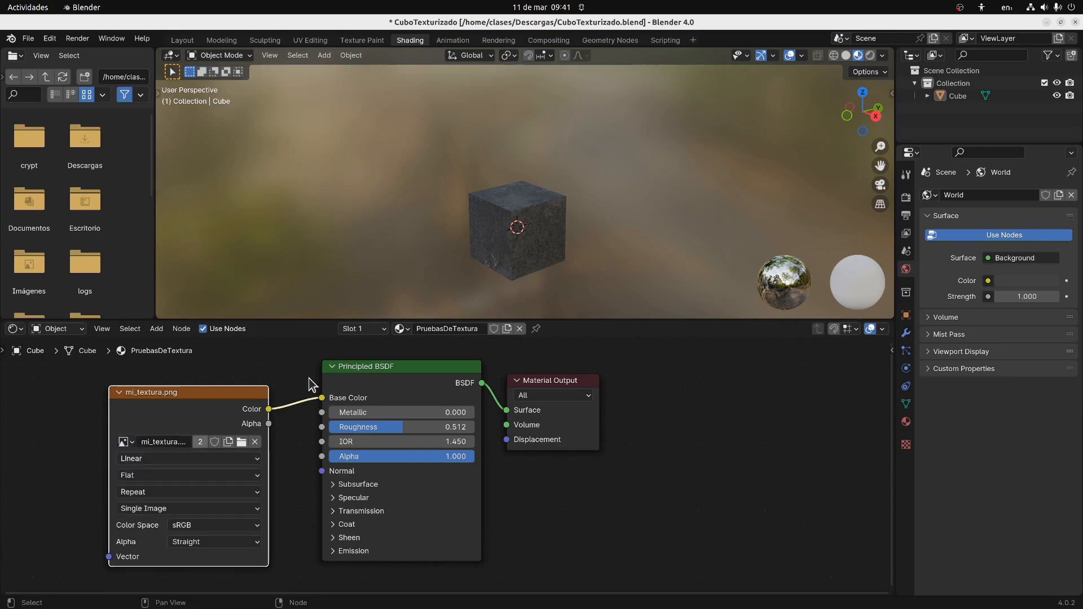
Inspect the textured cube from several sides in the 3D viewport and return to the UV Editing workspace
middle_drag(469, 256, 503, 235)
middle_drag(607, 242, 530, 243)
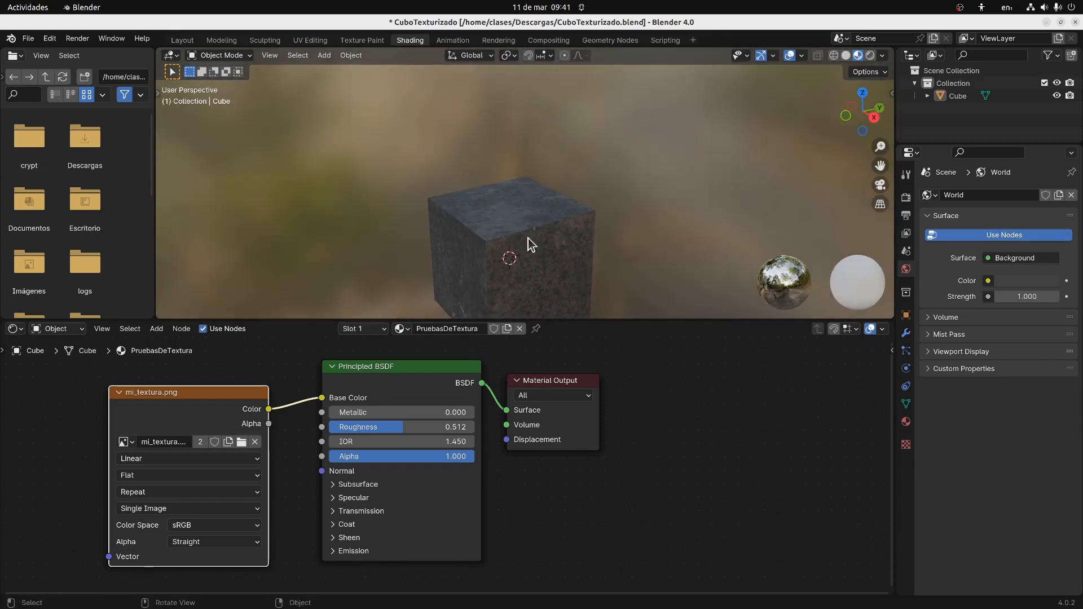
middle_drag(532, 192, 538, 217)
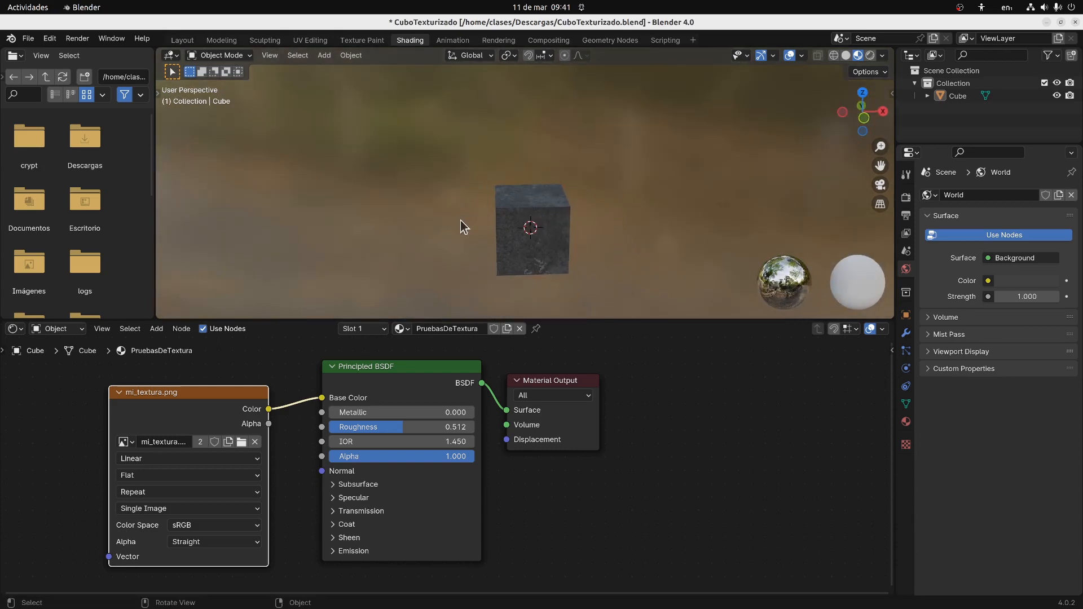
click(310, 41)
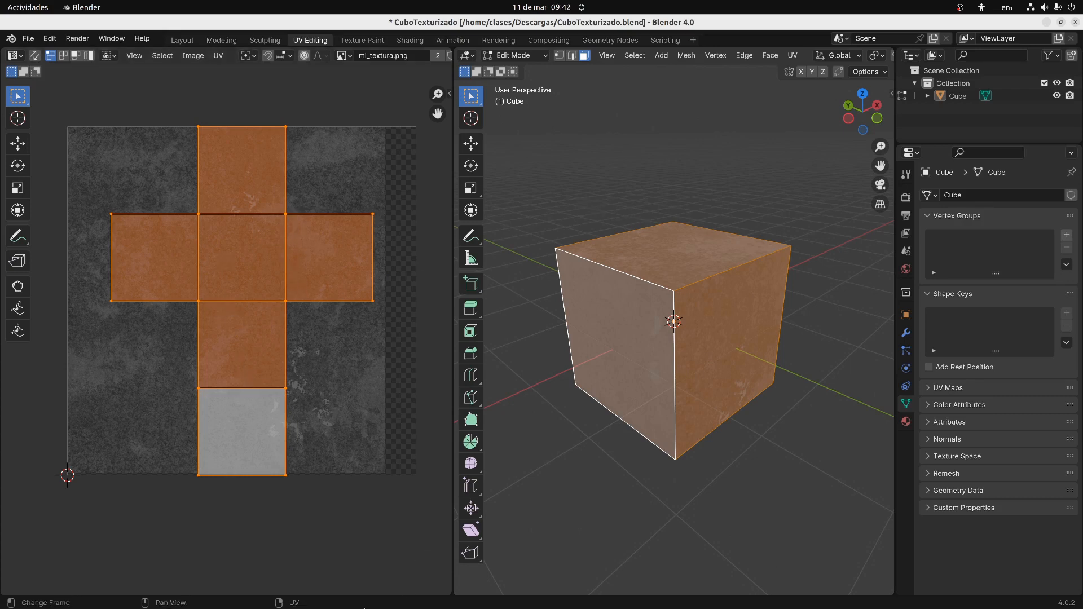
Switch to GIMP and show the UV.png layer over the metal texture
mouse_move(162, 602)
click(129, 602)
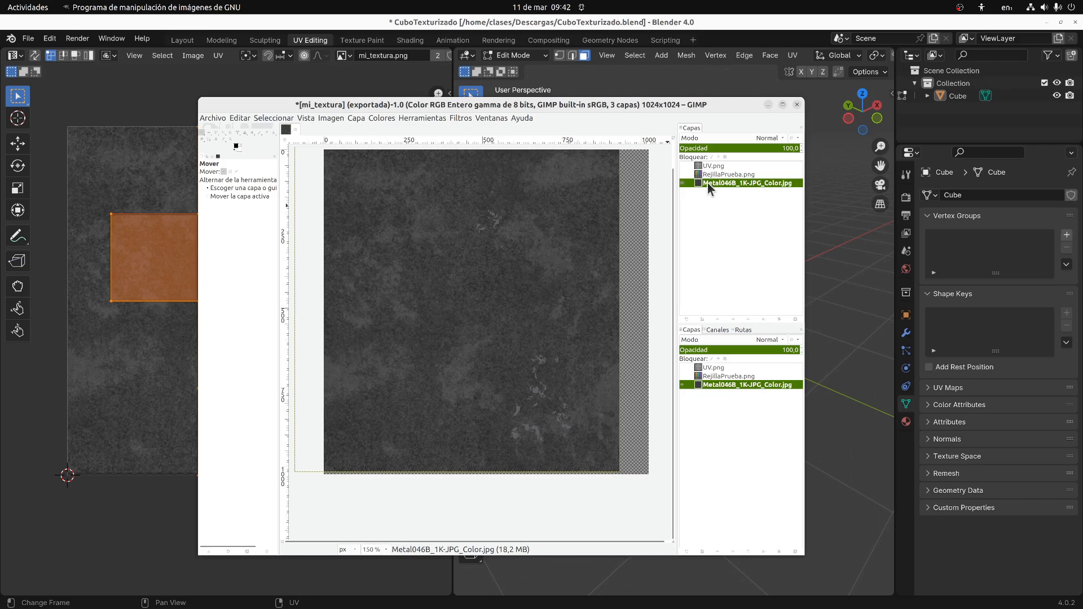
click(683, 165)
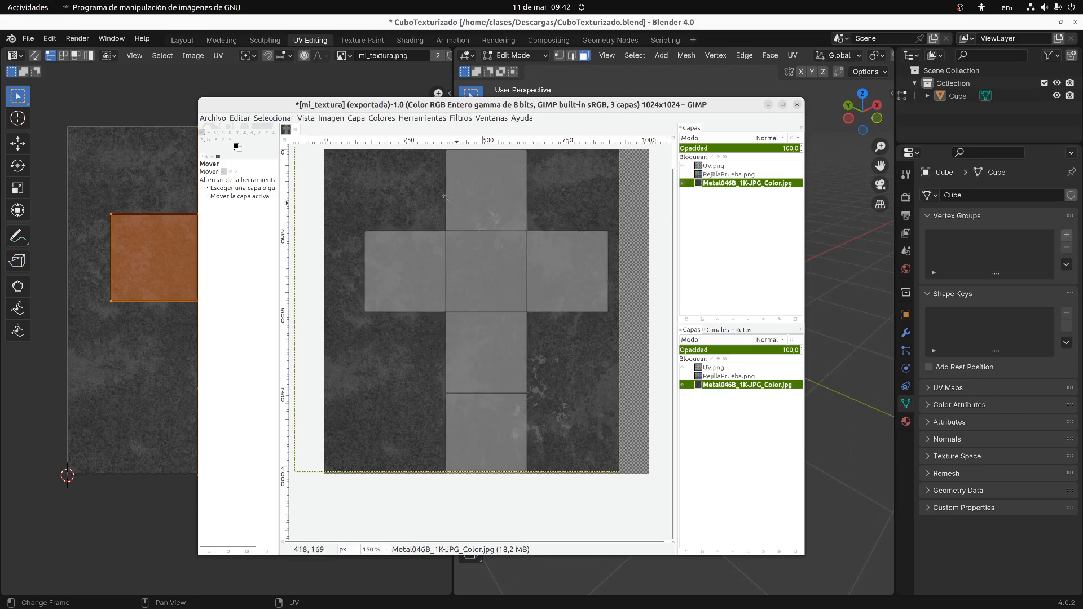
With Unified Transform, scale the Metal046B_1K-JPG_Color.jpg layer to about 0.257 and fit it onto the left square of the UV cross
click(238, 134)
click(268, 135)
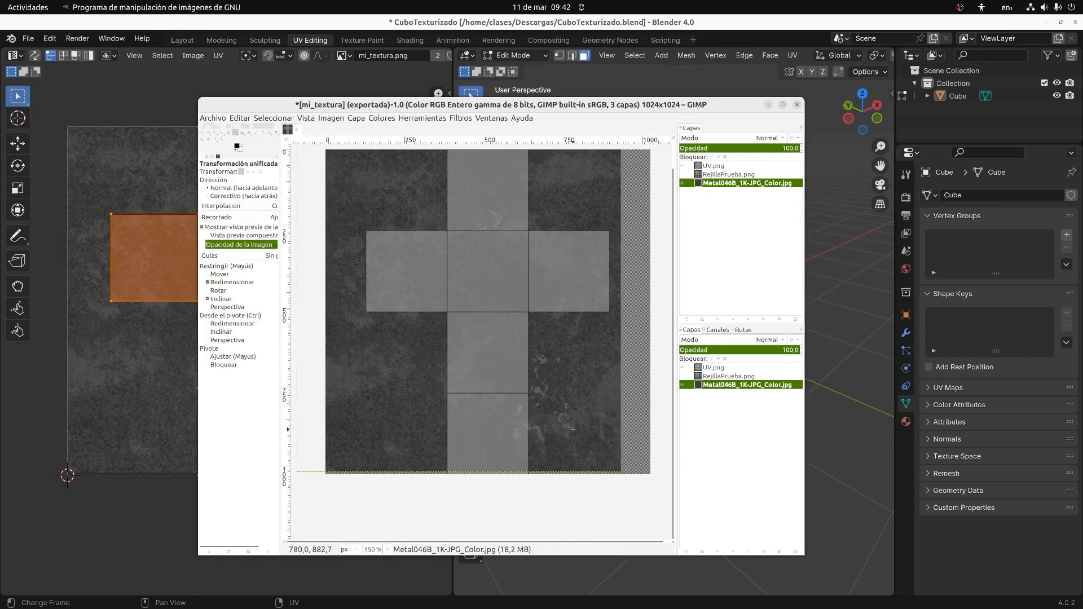
click(572, 430)
drag(622, 472, 506, 370)
key(ctrl+z)
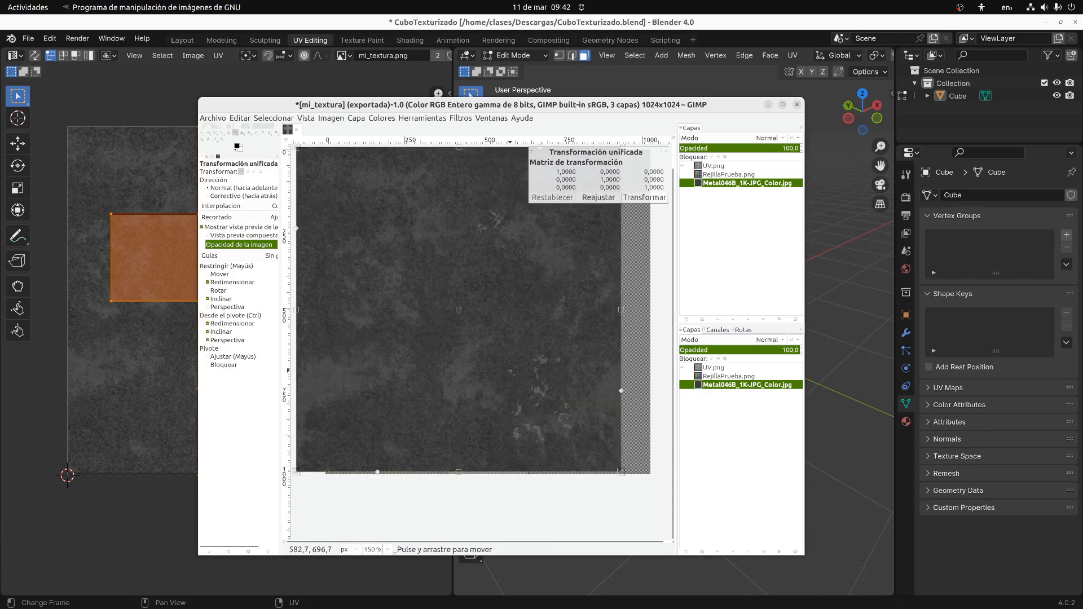
drag(624, 474, 373, 212)
drag(347, 207, 448, 313)
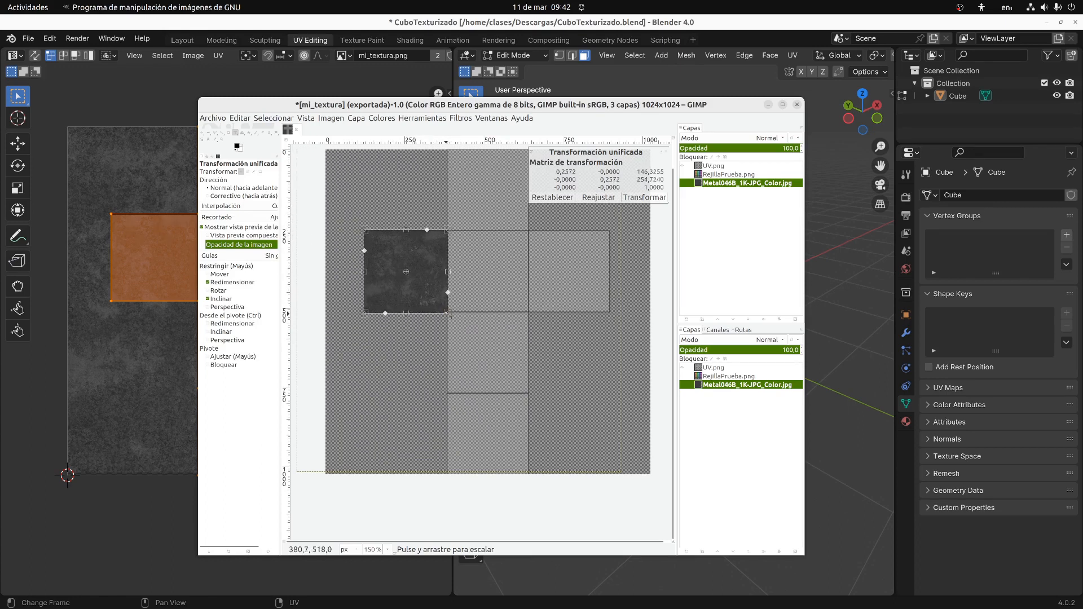
click(628, 198)
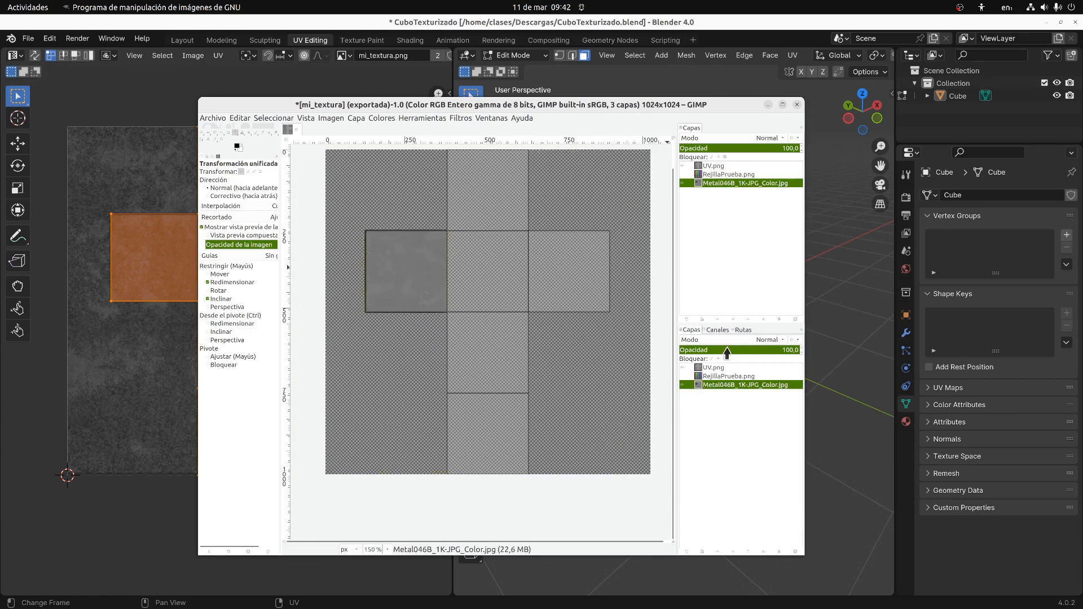
Lower the UV.png layer's opacity to 24 and maximize the GIMP window
click(728, 367)
drag(770, 351, 708, 351)
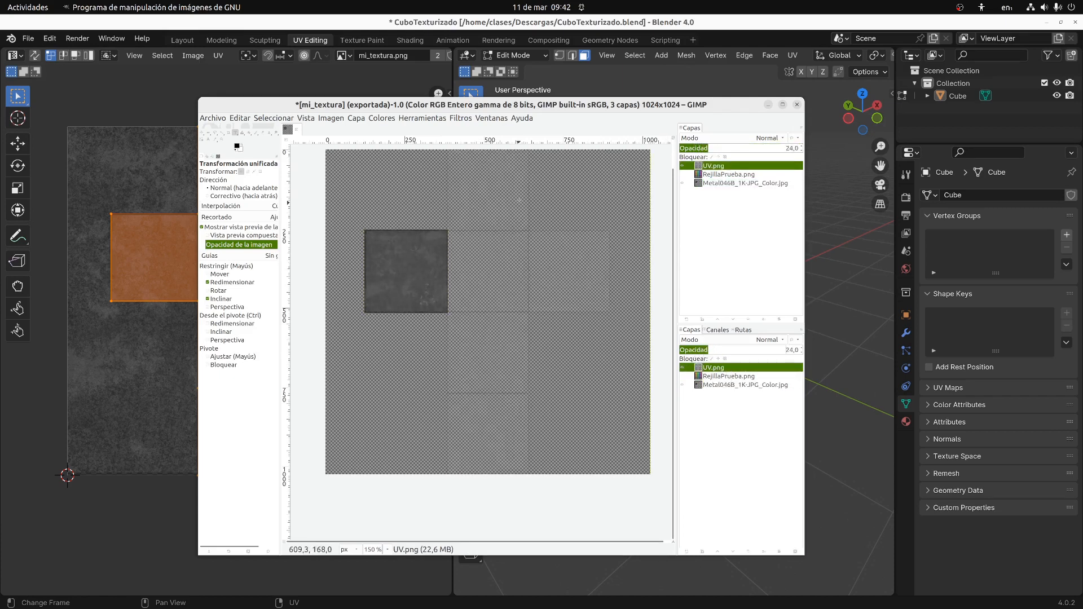
click(782, 106)
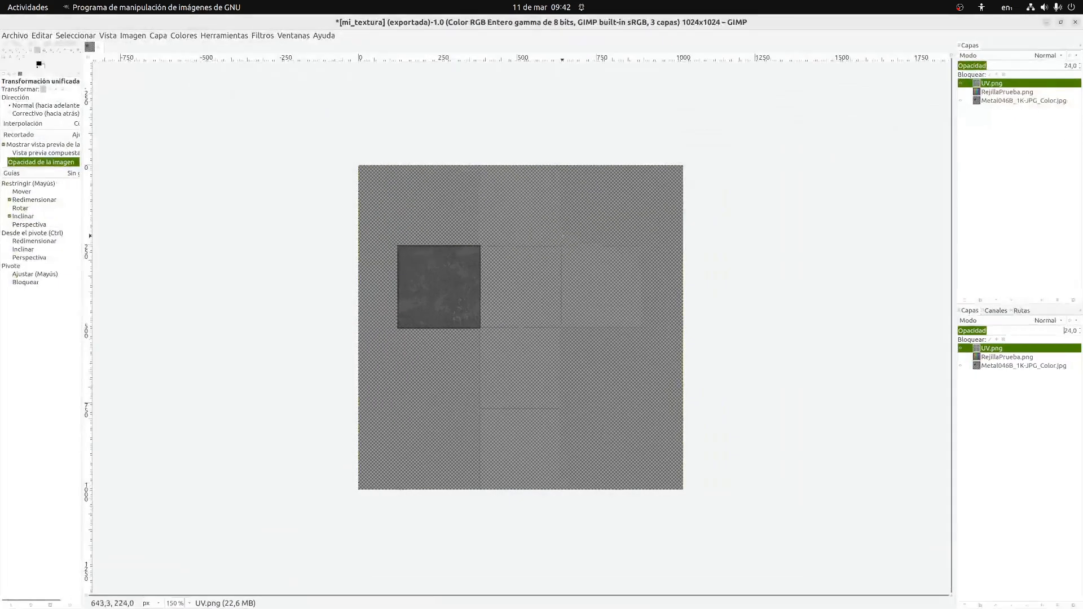
Duplicate the Metal046B_1K-JPG_Color.jpg layer and activate the Move tool
ctrl+scroll(562, 235, up, 1)
middle_drag(708, 257, 649, 255)
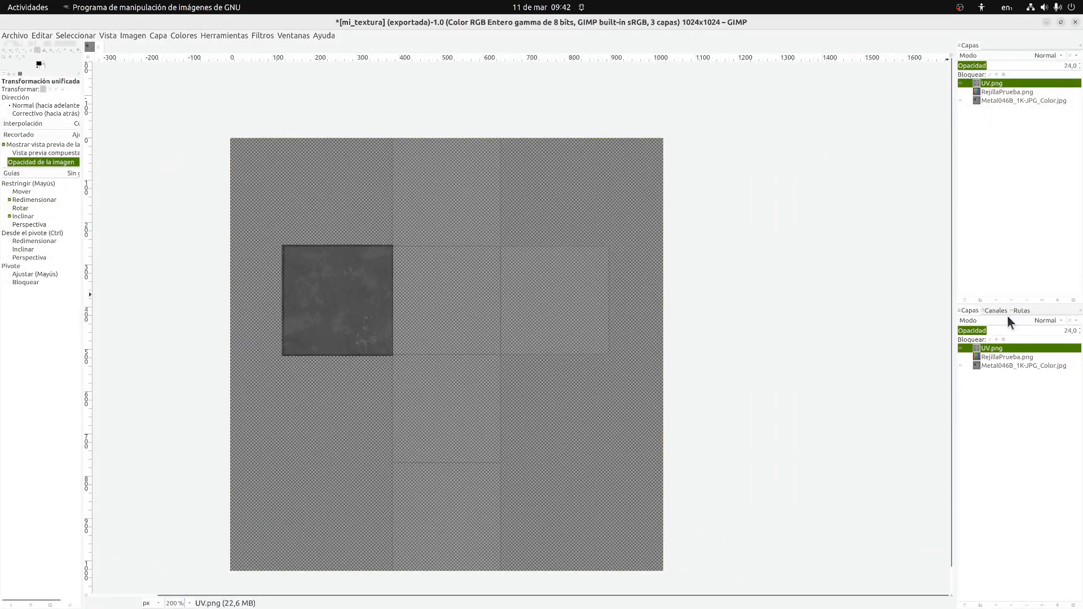
click(993, 367)
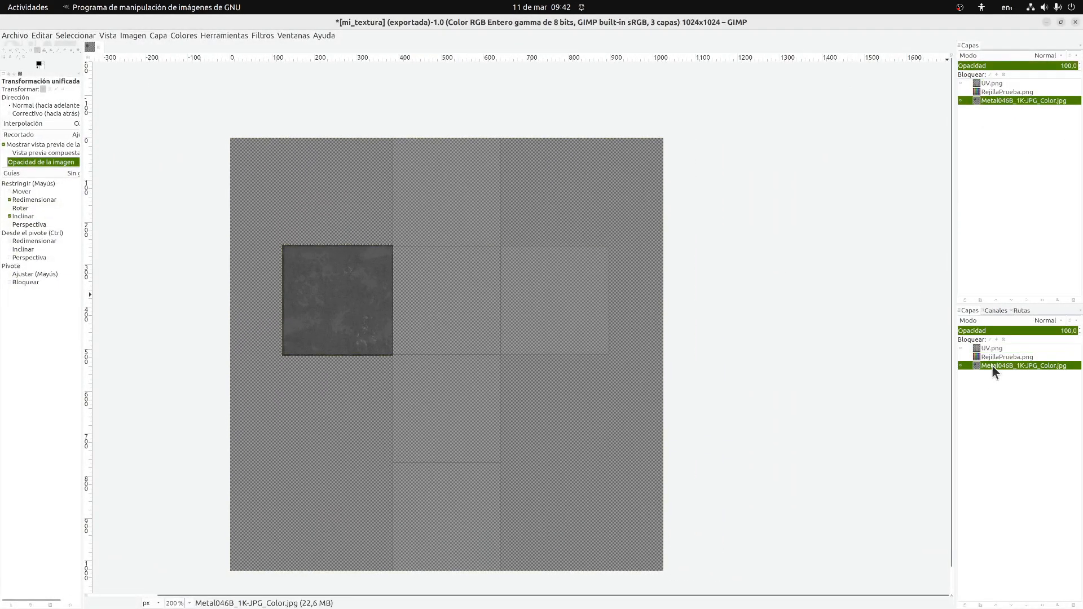
click(1029, 606)
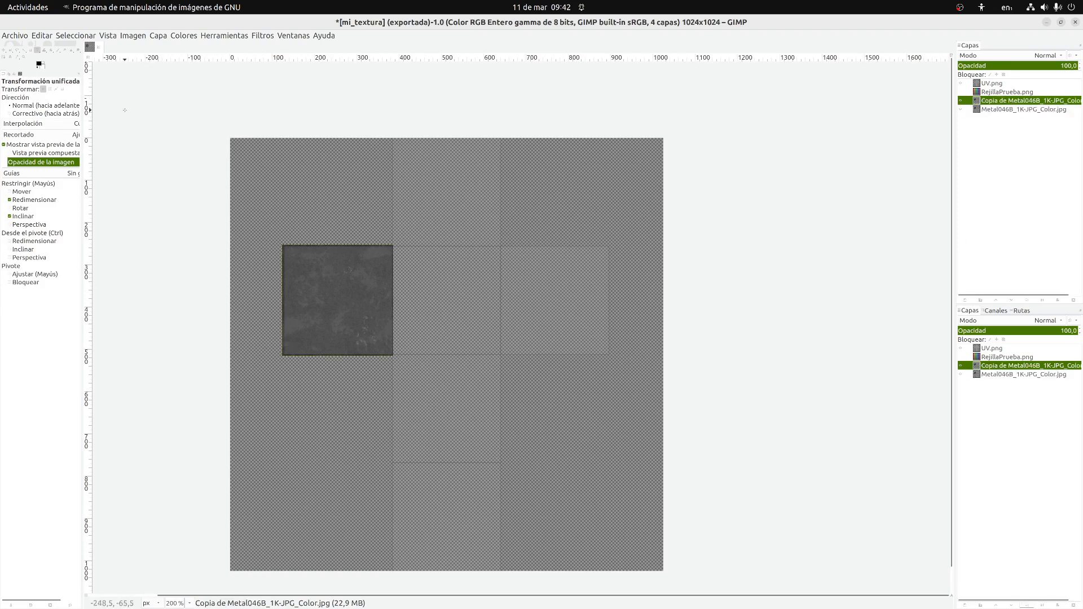
click(4, 53)
drag(306, 272, 410, 277)
key(ctrl+z)
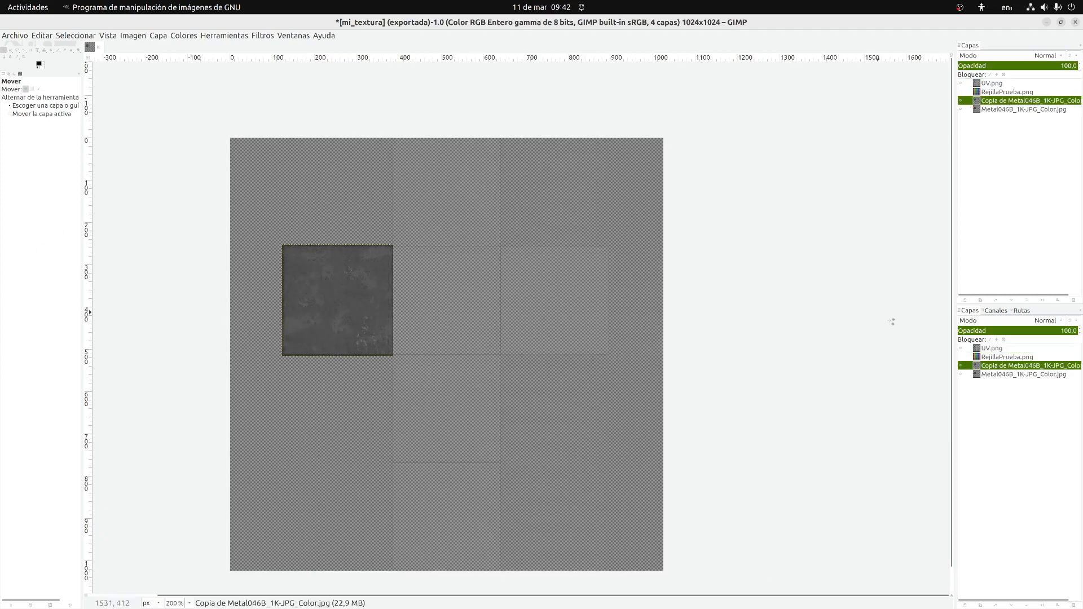
click(993, 374)
drag(354, 298, 390, 303)
key(ctrl+z)
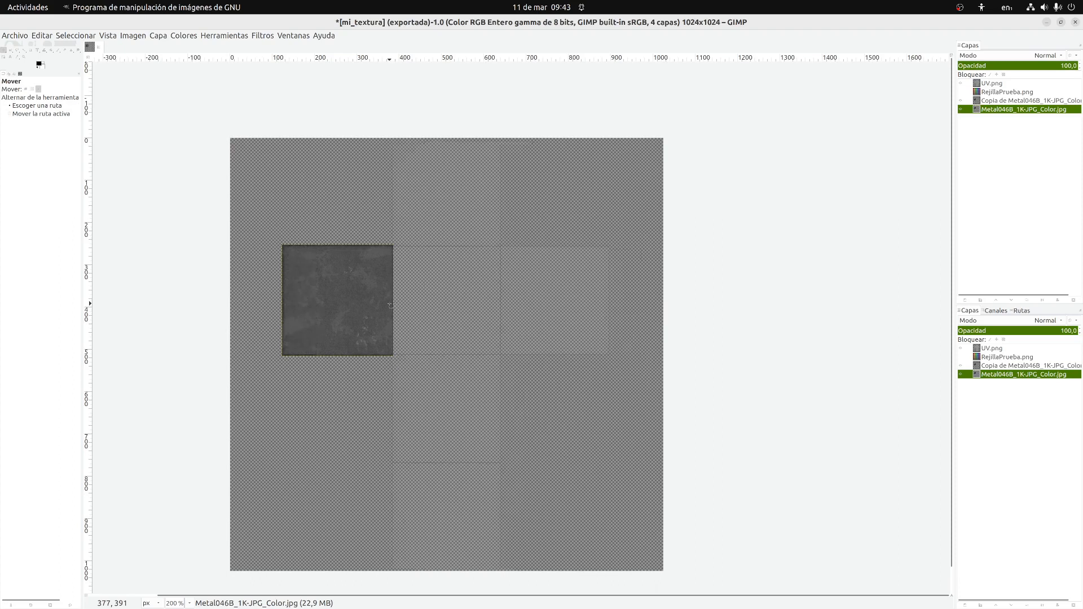
Move the duplicated metal layer onto the central square of the UV cross, hiding UV.png during the move and fine-tuning with the active-layer option
click(961, 348)
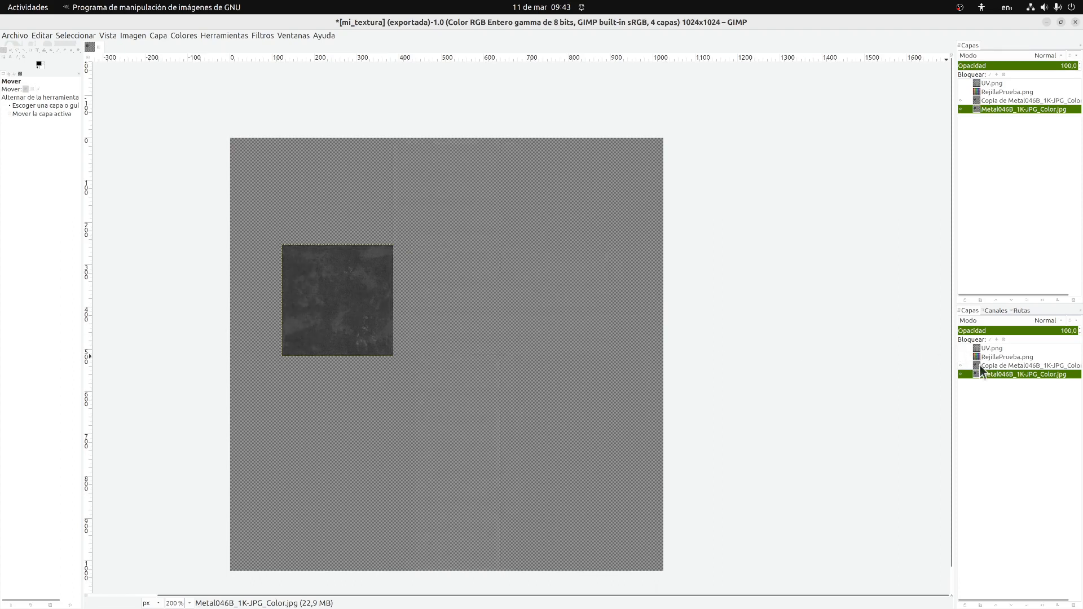
drag(356, 326, 467, 324)
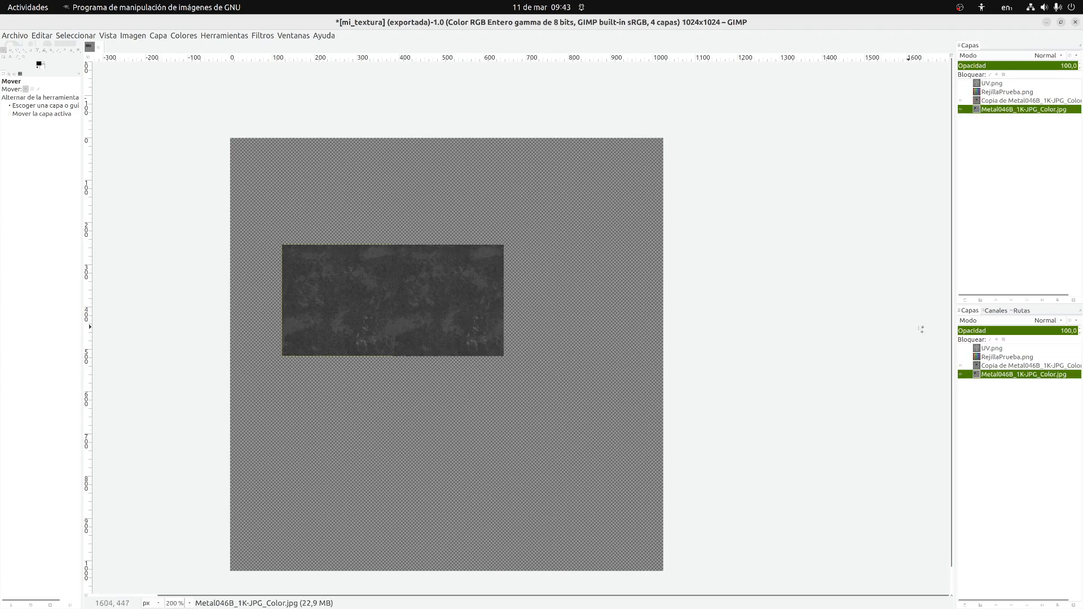
click(961, 349)
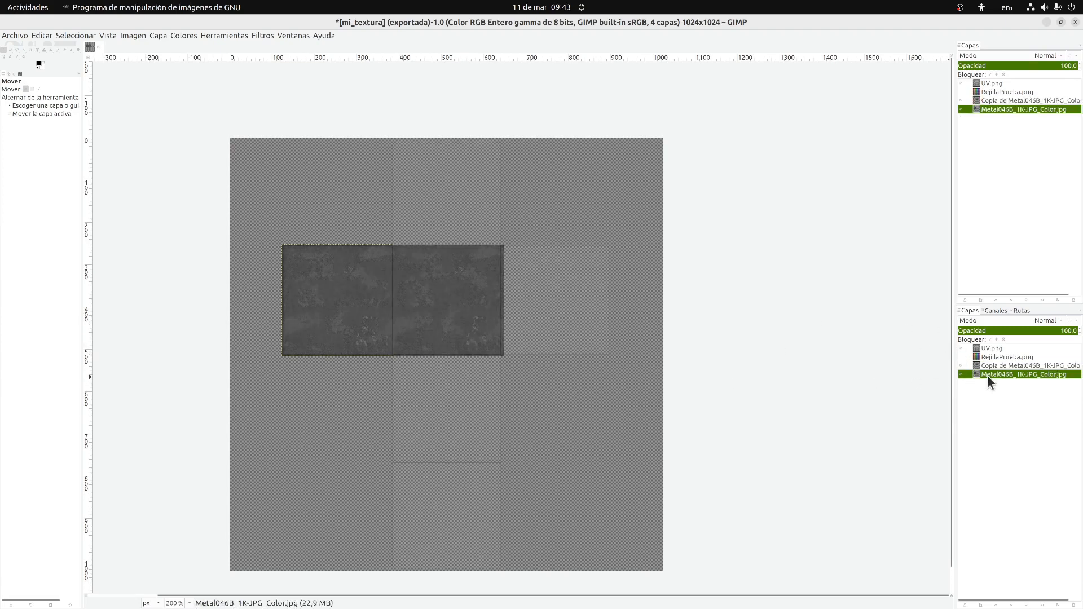
click(434, 296)
mouse_move(443, 278)
mouse_down()
mouse_move(457, 285)
mouse_move(442, 280)
mouse_up()
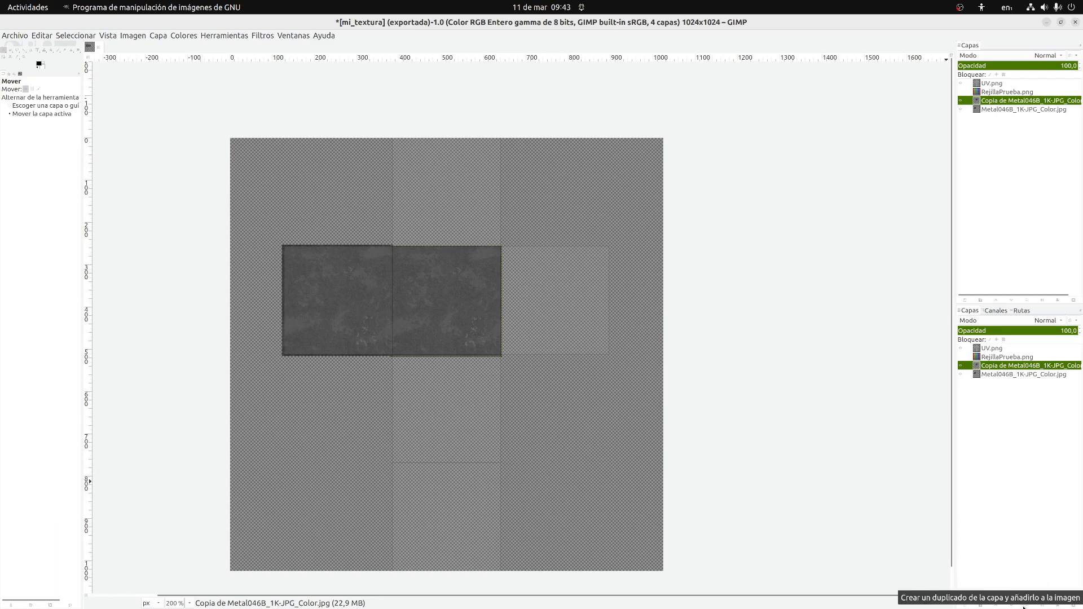
Duplicate the metal layer twice, placing one copy on the right square and the other on the top square of the UV cross
click(1025, 606)
drag(441, 321, 551, 321)
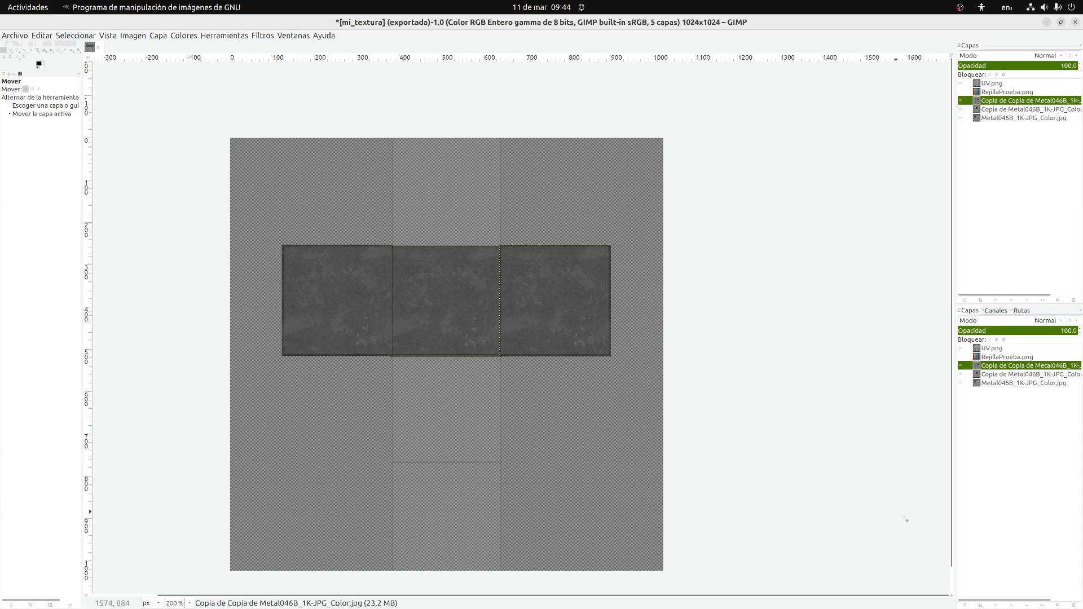
click(1027, 606)
drag(583, 330, 467, 213)
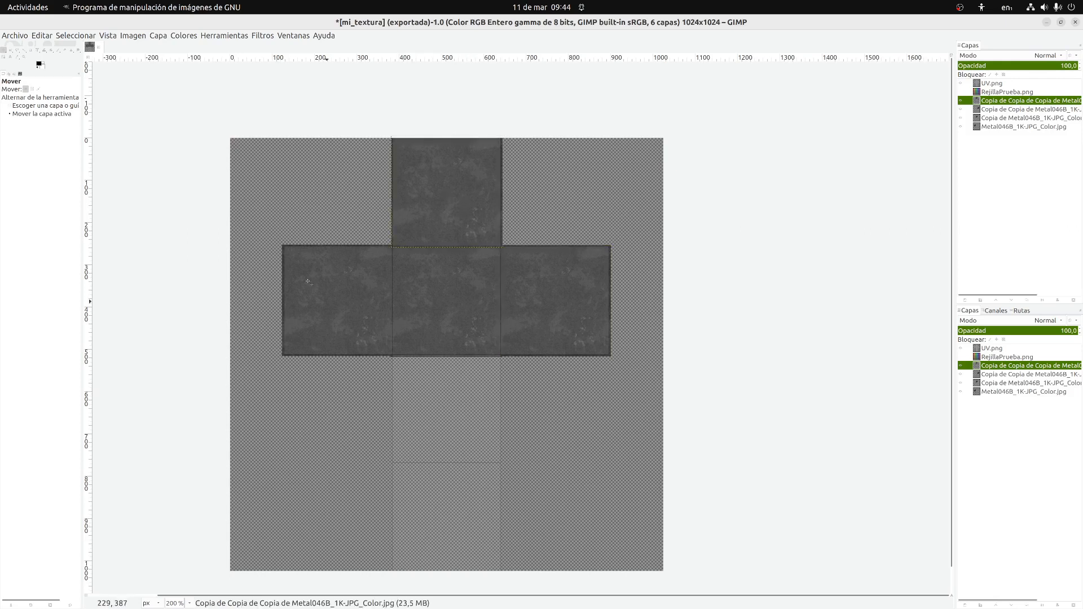
Add Metal046B_1K-JPG_Displacement.jpg from the Metal046B_1K-JPG folder as the bottom layer of the image
mouse_move(73, 607)
click(29, 602)
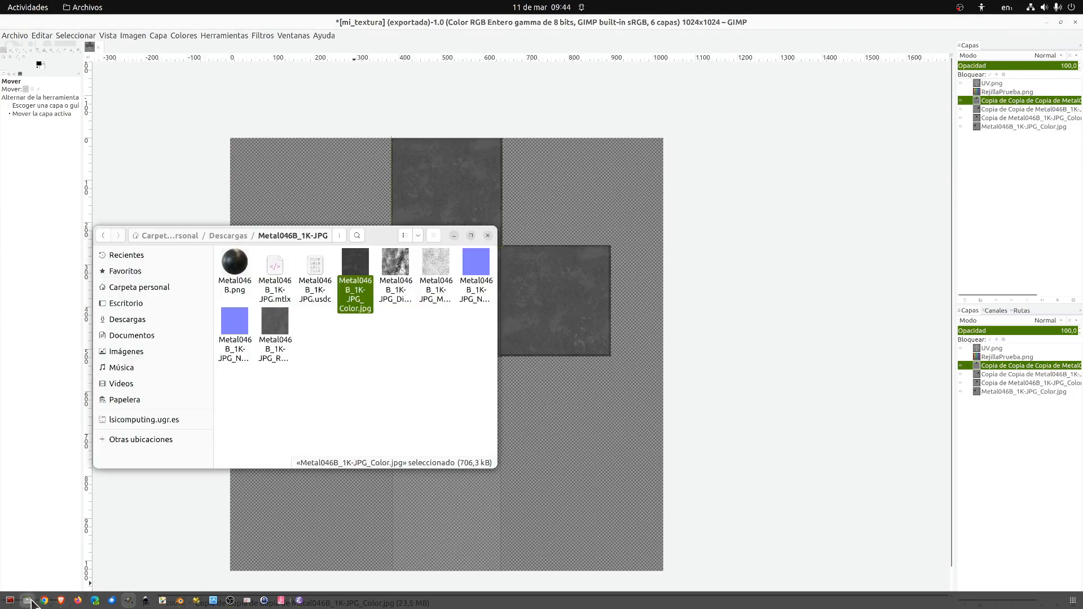
drag(395, 268, 1004, 422)
click(1003, 416)
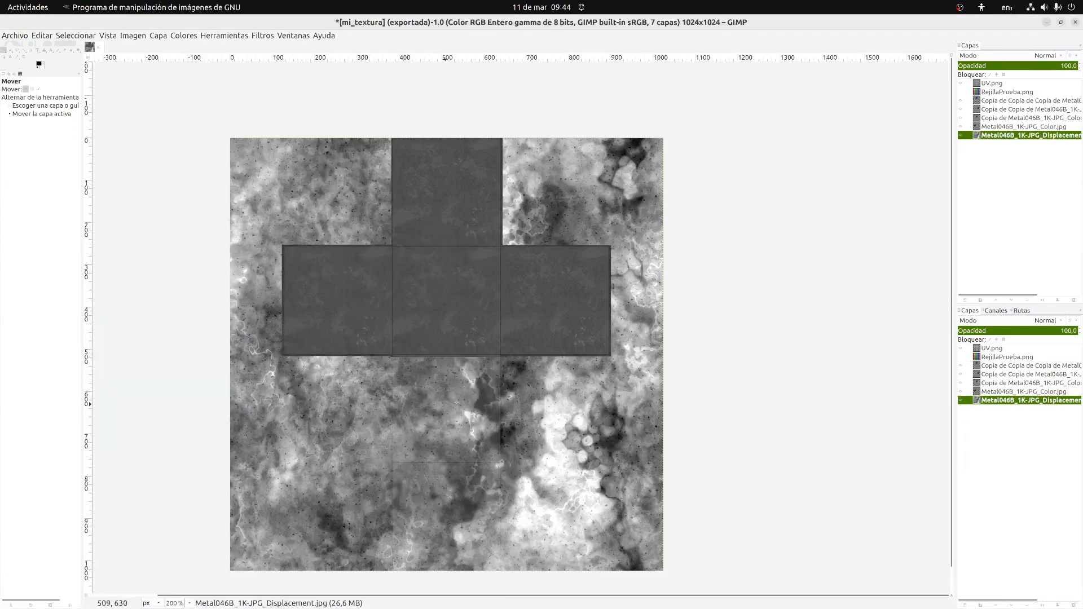
scroll(441, 415, down, 1)
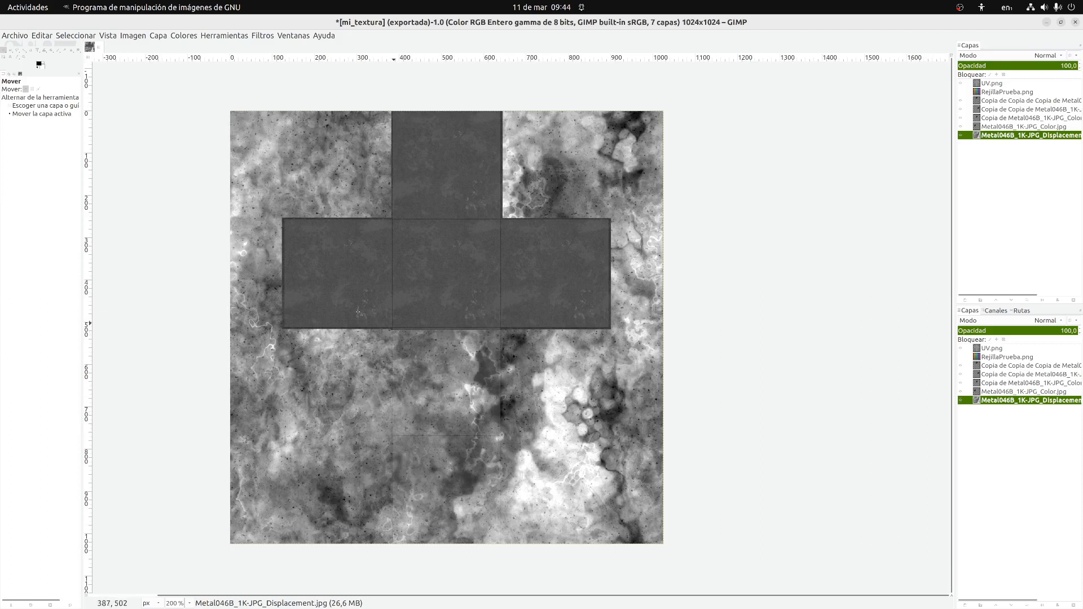
Hide the UV.png layer and export the image again to mi_textura.png
click(961, 349)
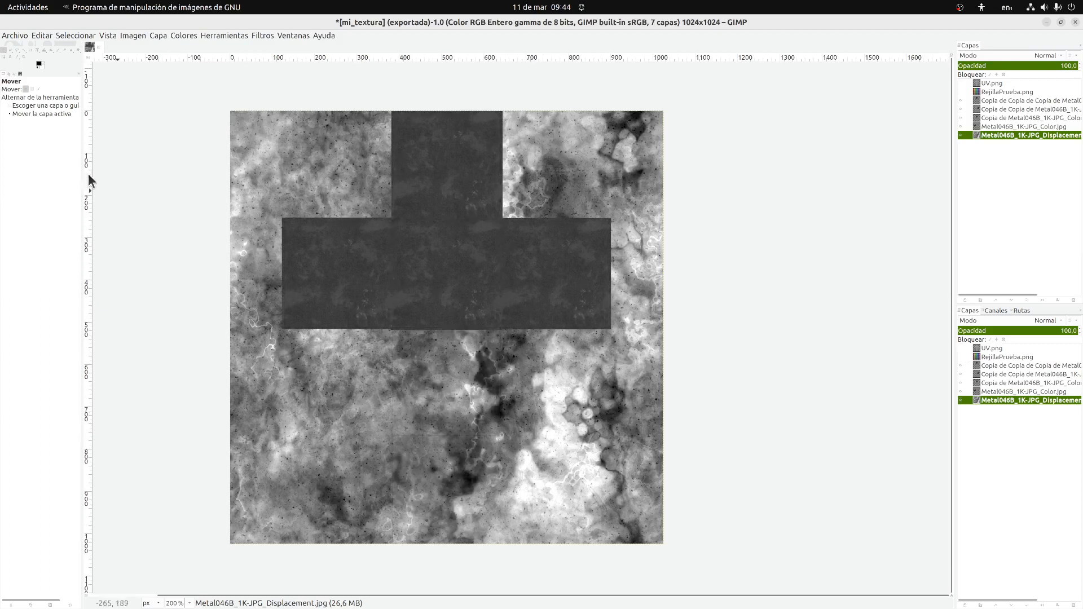
click(17, 36)
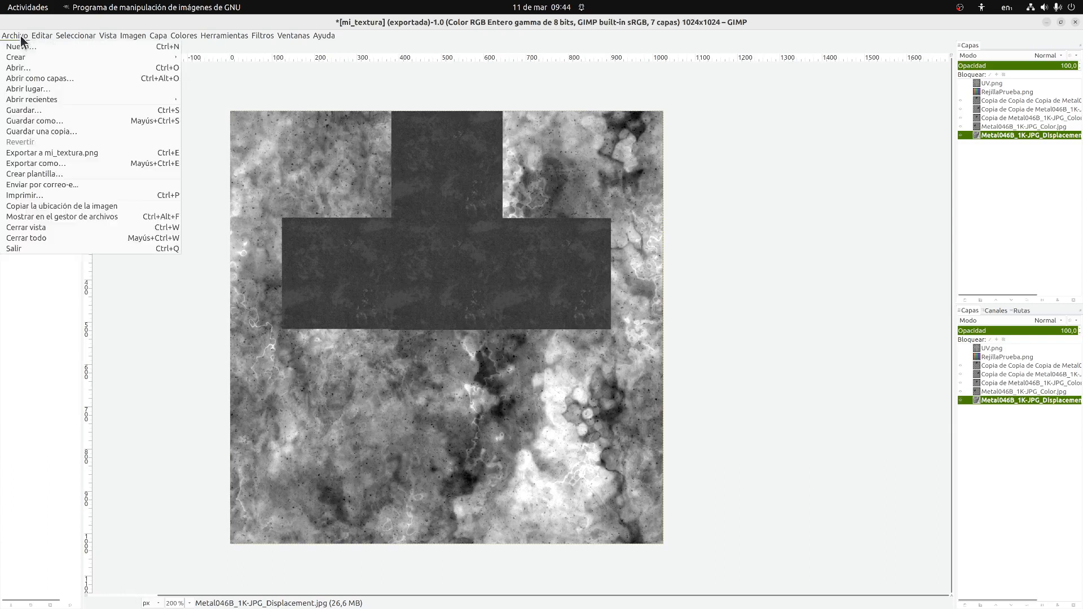
click(68, 153)
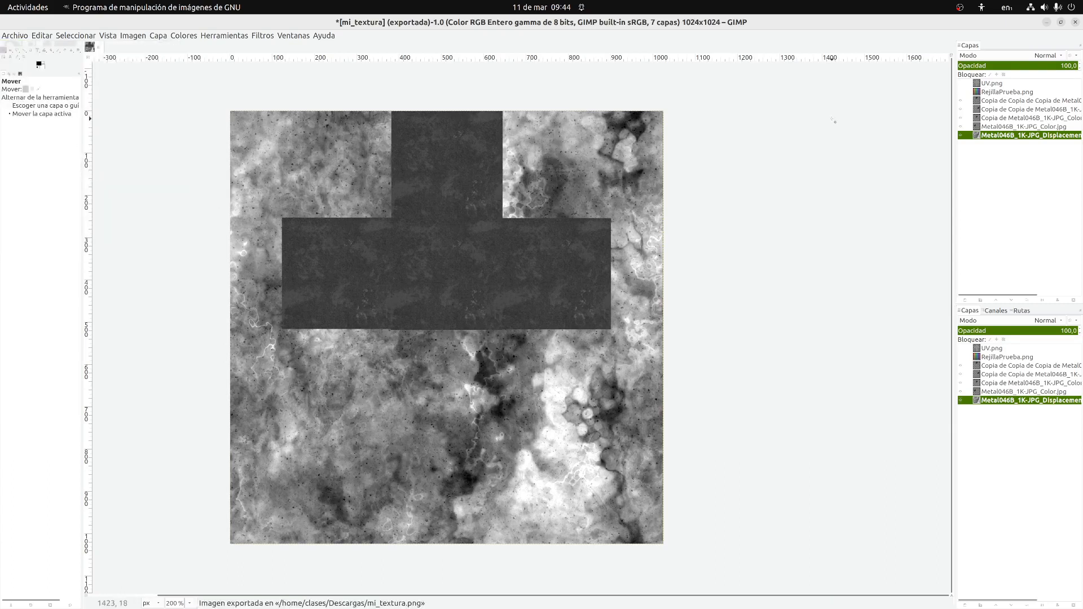
Return to Blender, reload mi_textura.png in the UV editor and check the updated texture on the cube
click(1047, 22)
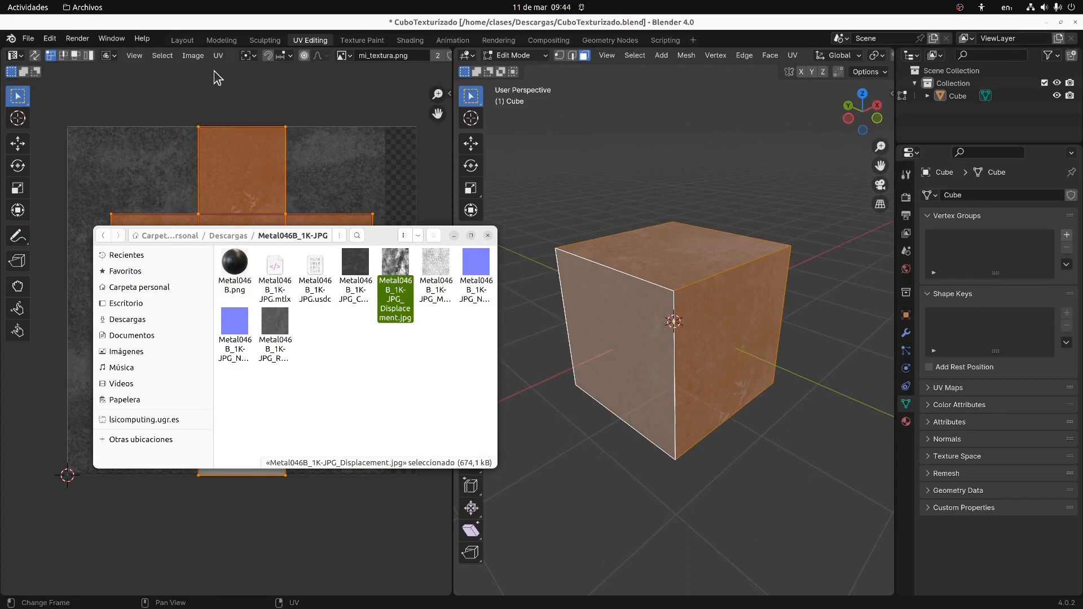
click(192, 55)
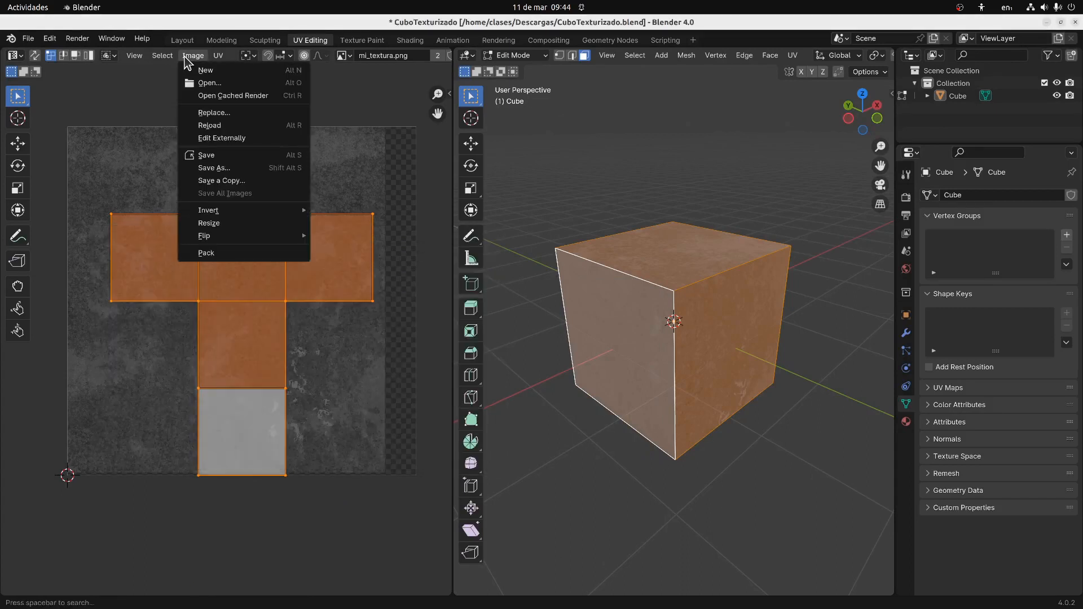
click(204, 126)
middle_drag(479, 303, 589, 293)
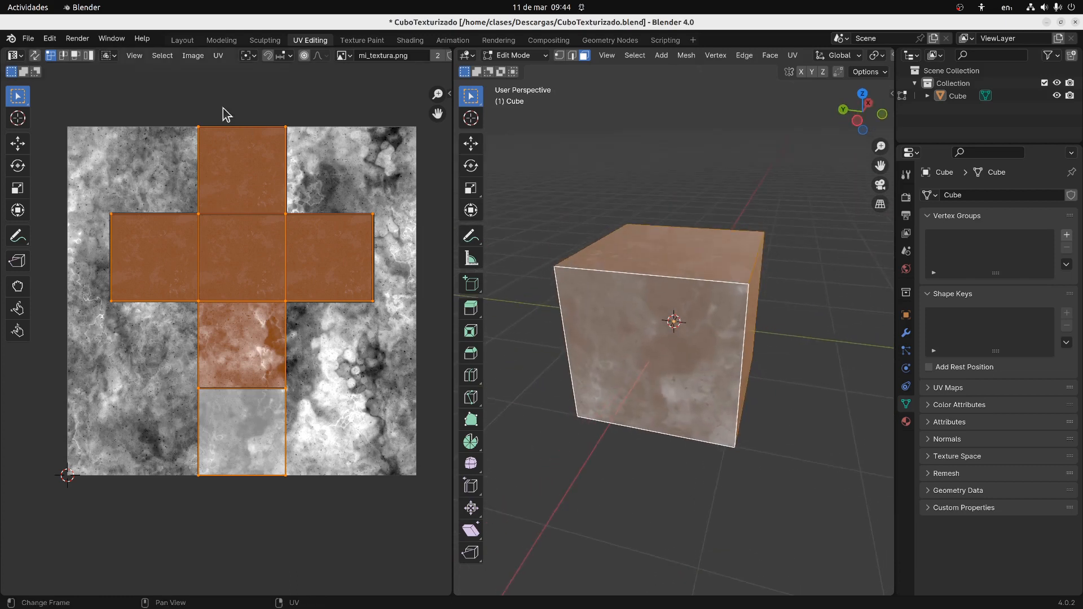
Open mi_textura.png from Blender for external editing in GIMP, and close both open images there, discarding the unsaved changes
click(193, 56)
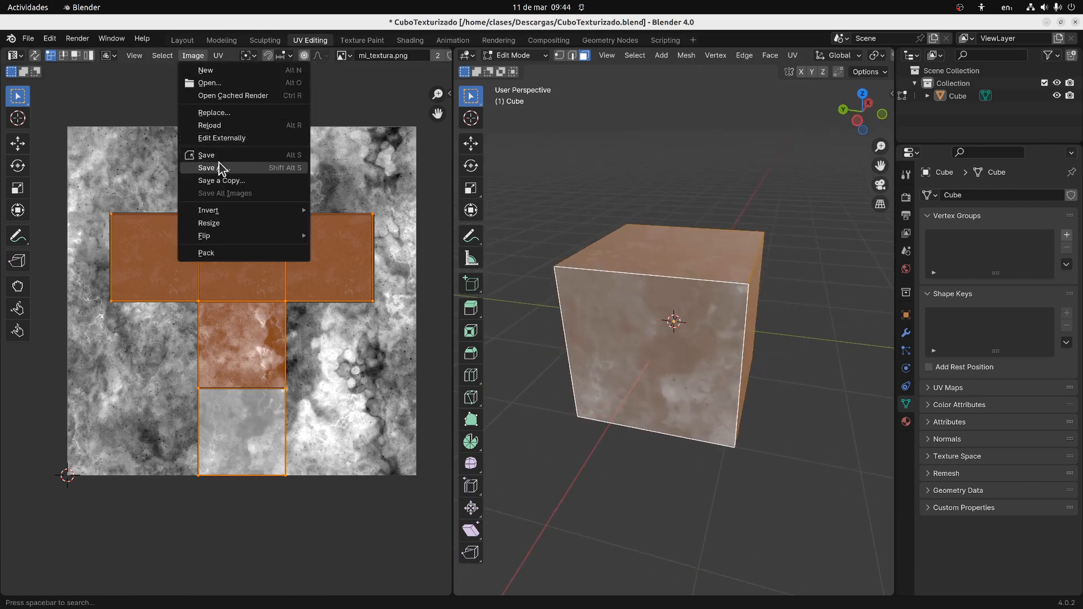
click(213, 138)
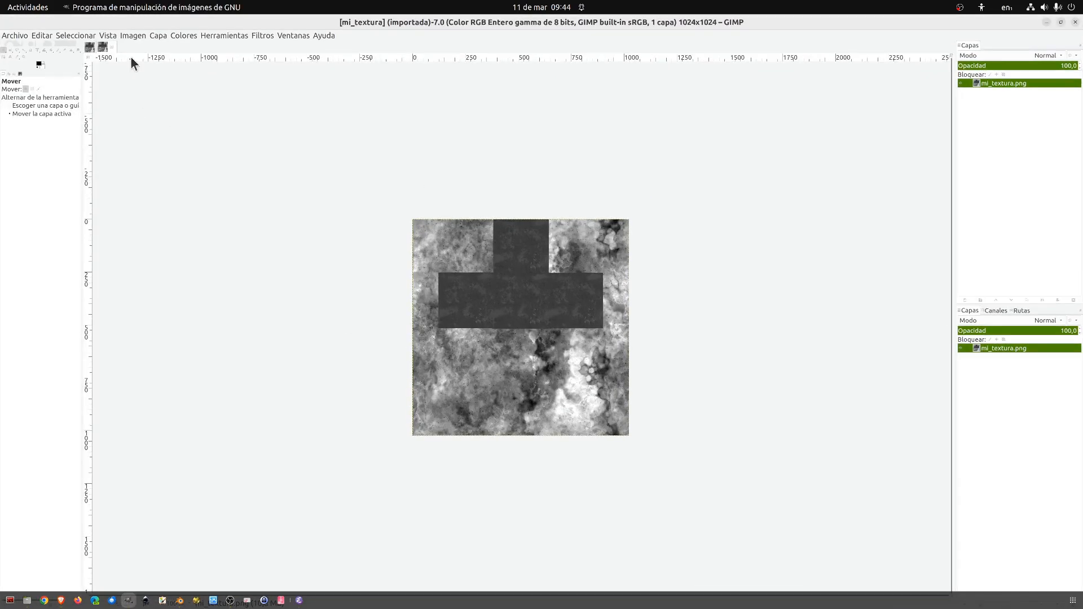
click(111, 48)
click(98, 47)
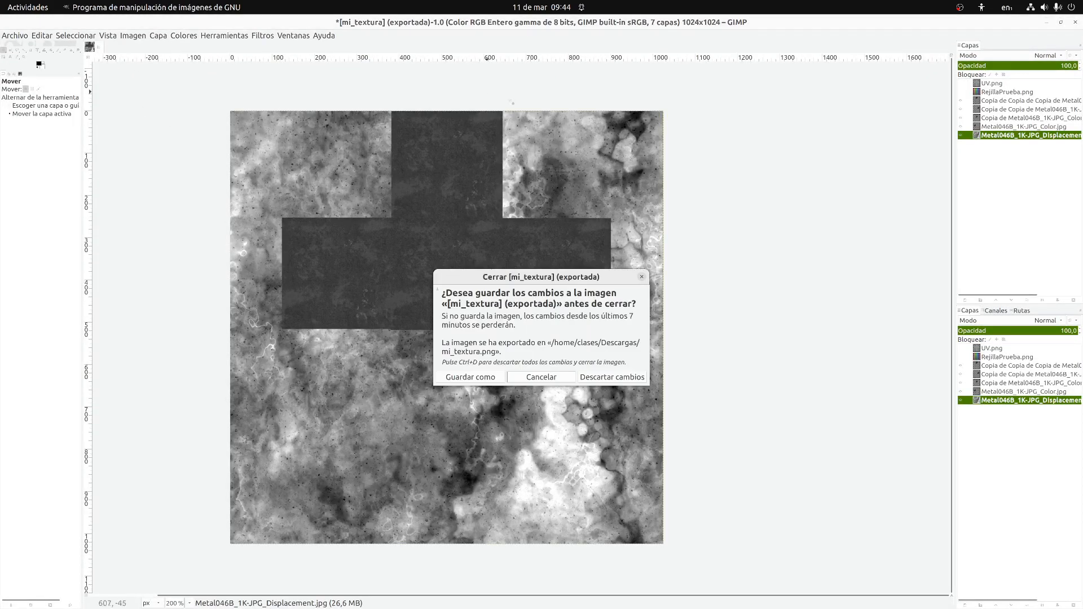
click(592, 379)
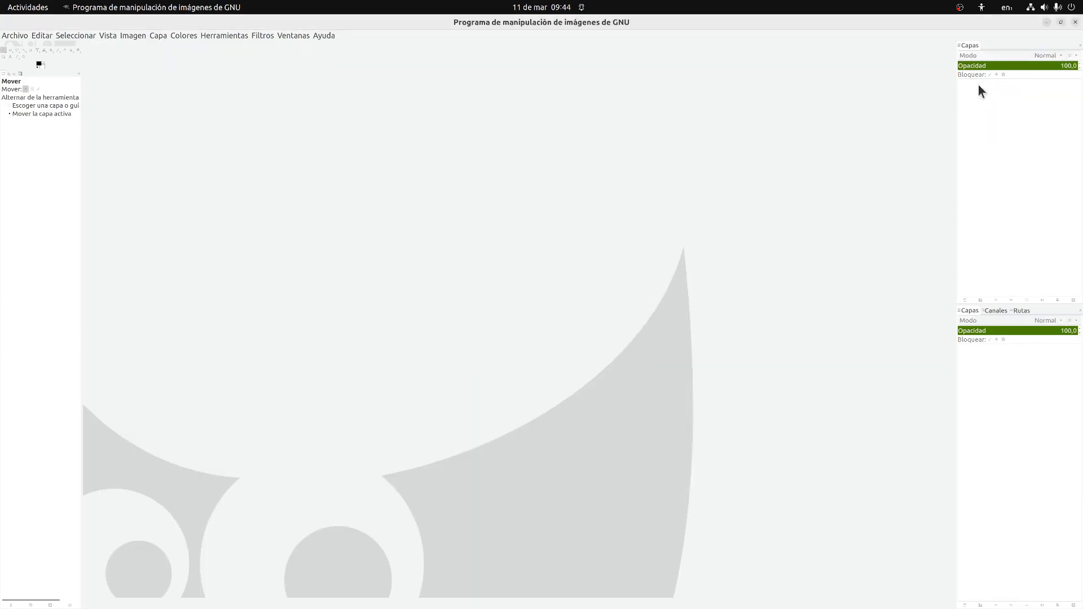
Close GIMP, reopen mi_textura.png from Blender for external editing, inspect the single-layer image and close GIMP again
click(1075, 22)
click(192, 56)
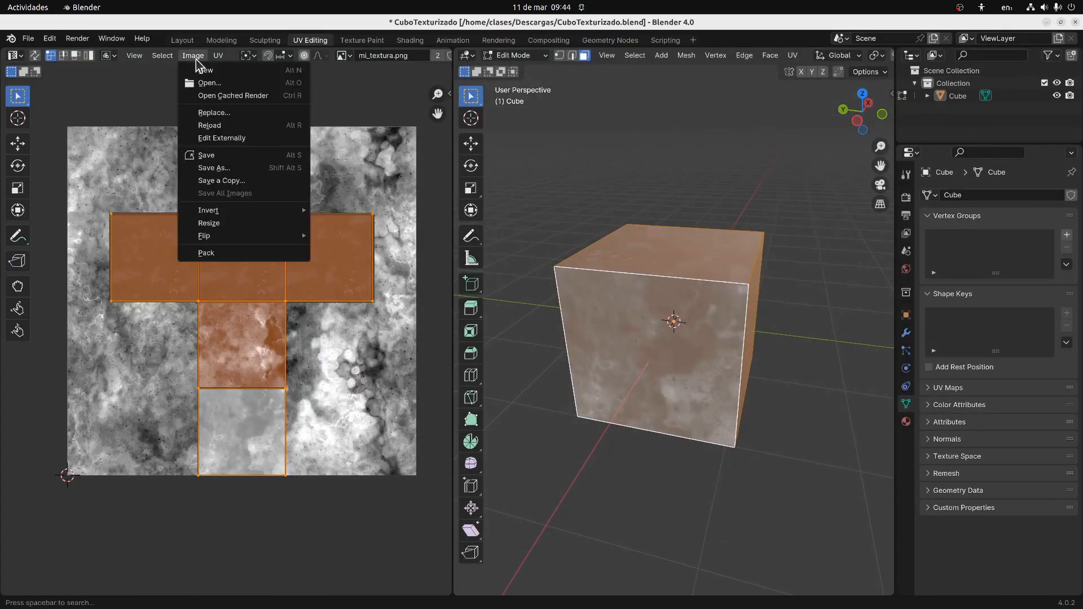
click(214, 137)
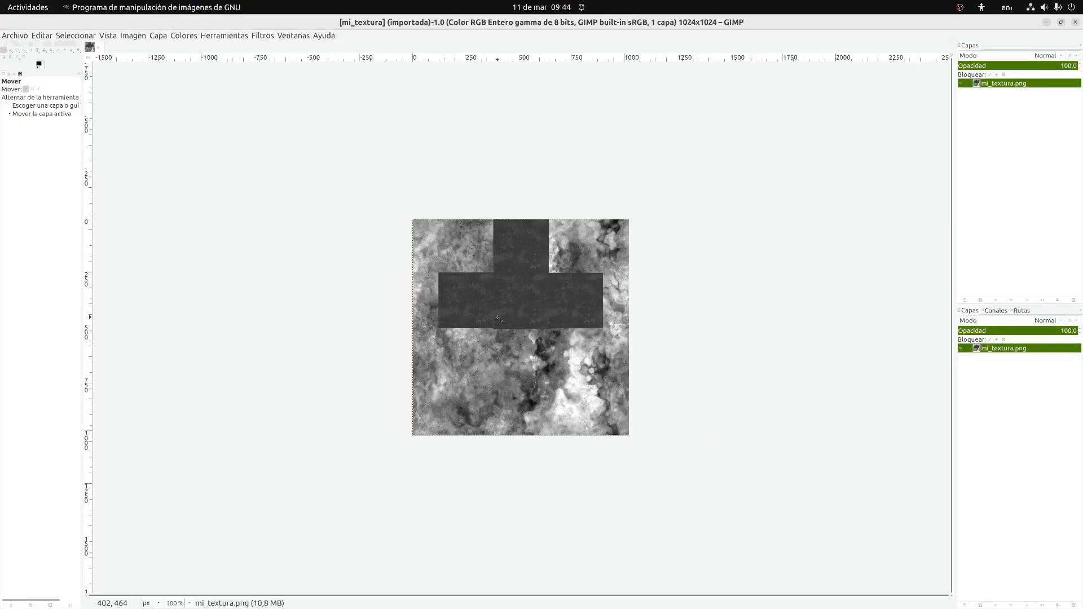
ctrl+scroll(499, 319, up, 3)
ctrl+scroll(526, 318, down, 1)
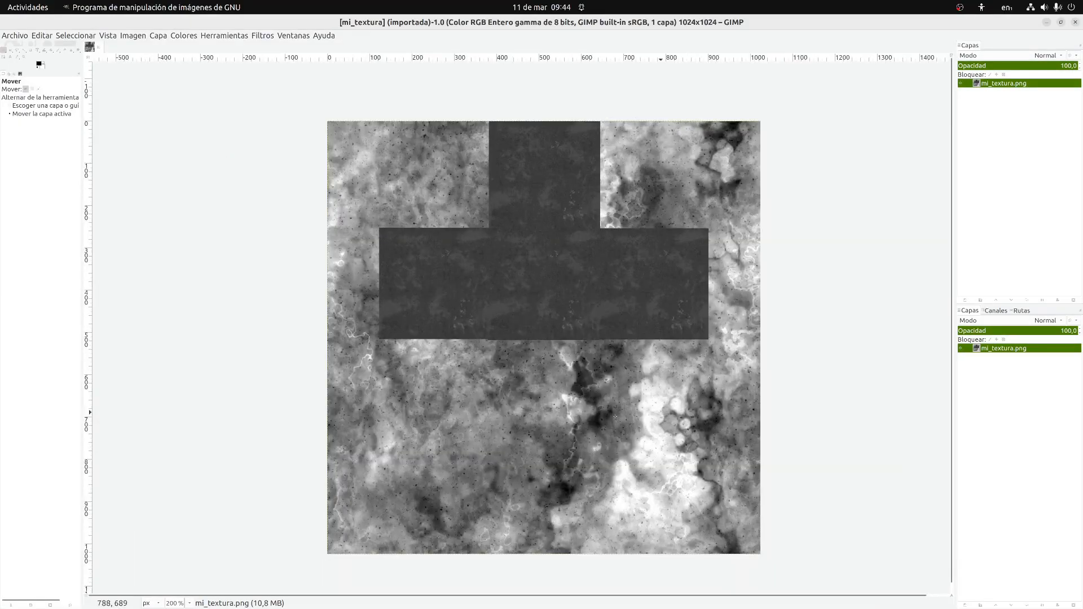
click(1076, 22)
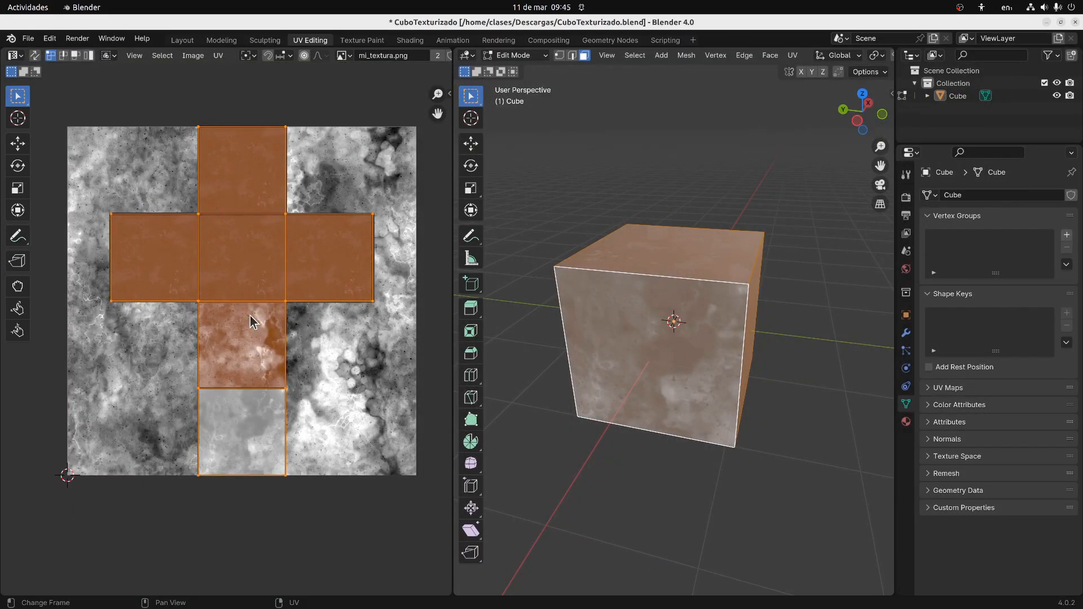
Switch to the Shading workspace and inspect the textured cube from several sides
middle_drag(742, 286, 667, 297)
scroll(695, 307, down, 3)
scroll(682, 307, up, 2)
scroll(614, 295, down, 2)
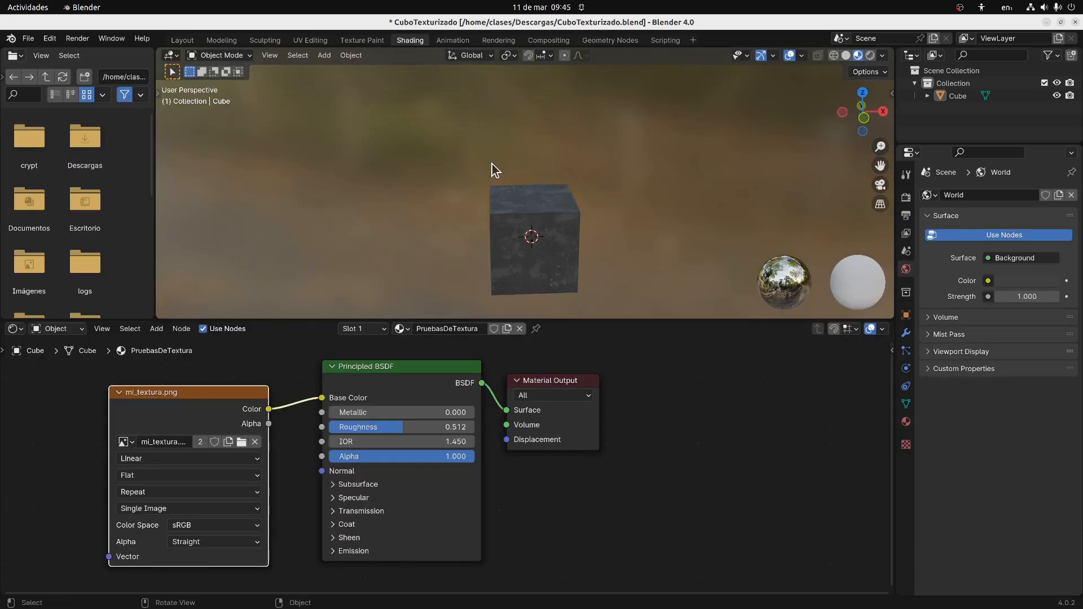
middle_drag(416, 176, 509, 229)
scroll(509, 230, down, 5)
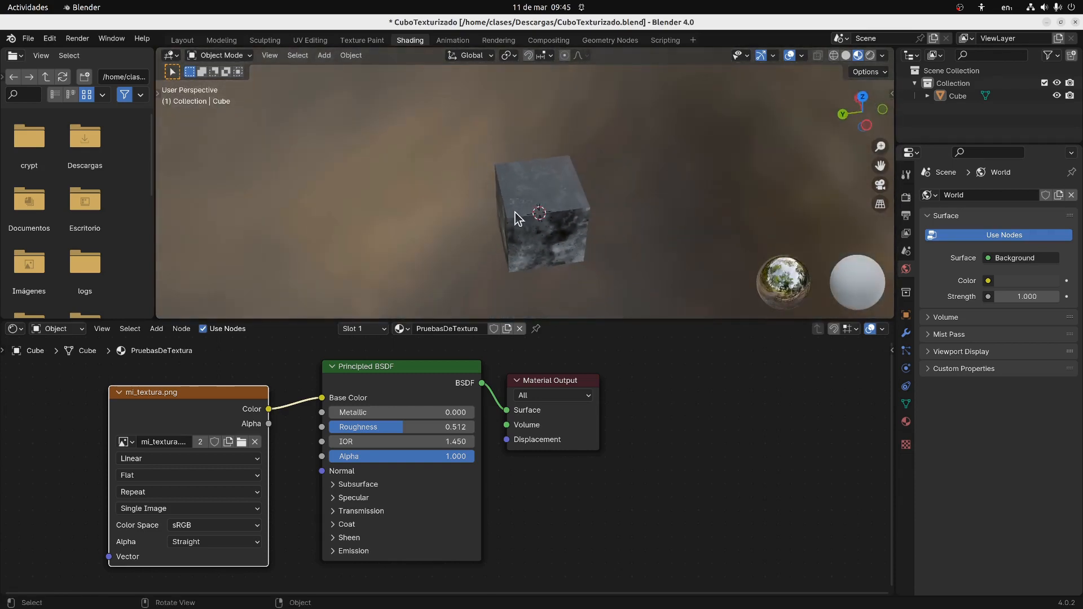
Move the mi_textura.png node farther from the Principled BSDF and add a Bump node in the gap between them
drag(237, 393, 156, 392)
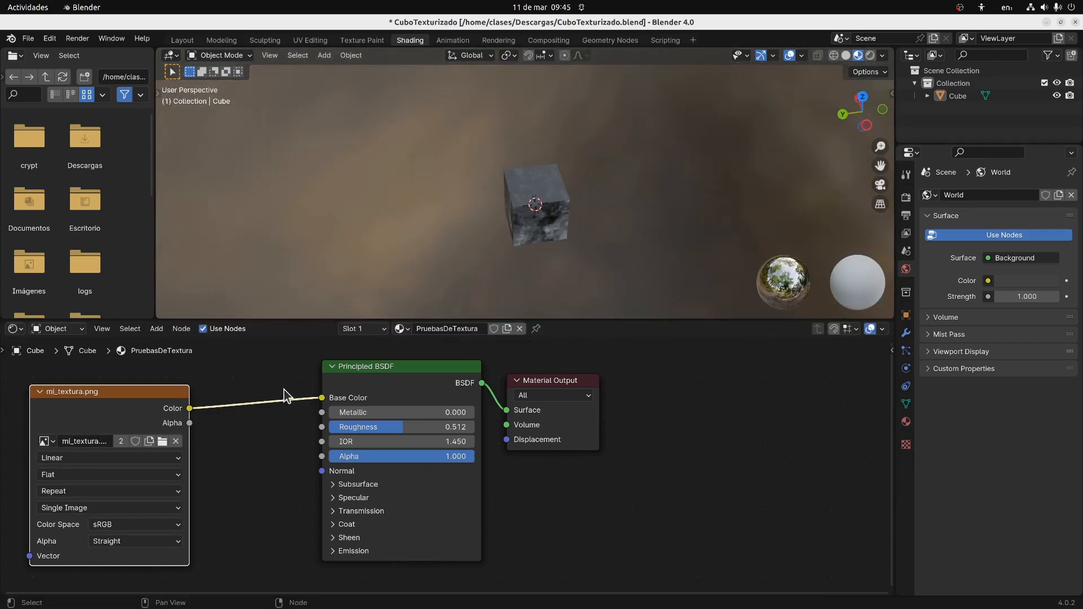
middle_drag(156, 392, 359, 378)
drag(375, 388, 224, 389)
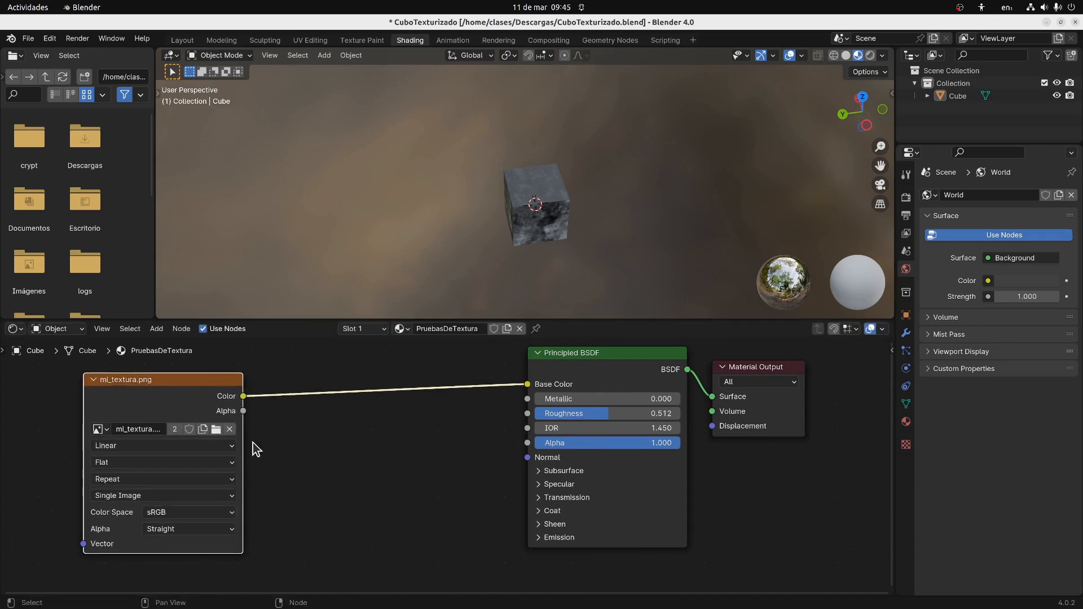
click(156, 328)
mouse_move(182, 401)
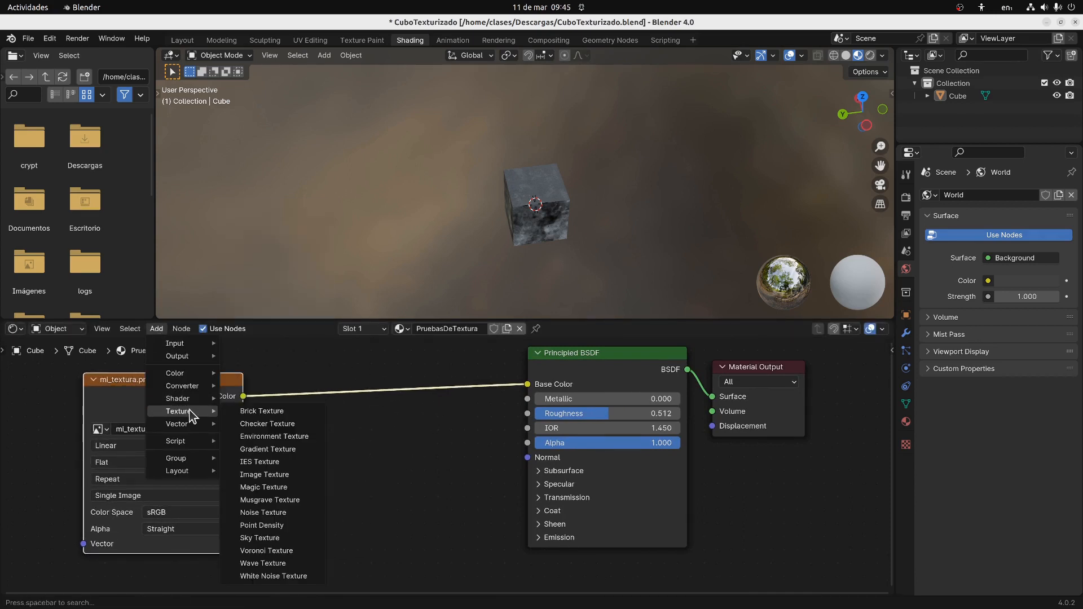
mouse_move(182, 424)
click(250, 424)
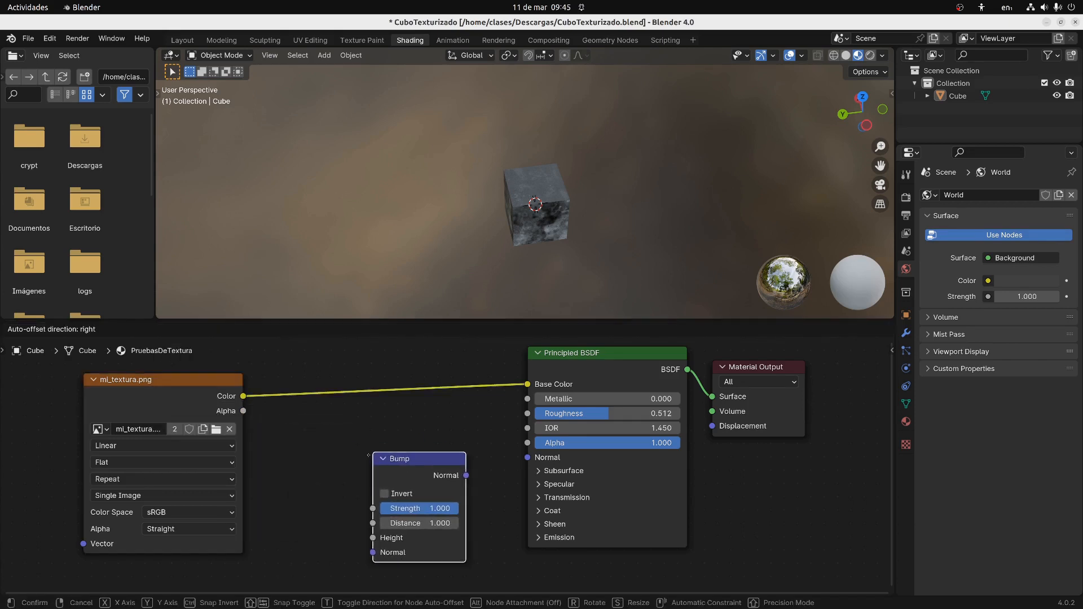
click(364, 468)
drag(390, 477, 380, 472)
Connect the image texture's Color to the Bump node's Height and the Bump's Normal output to the Principled BSDF's Normal
drag(244, 397, 345, 546)
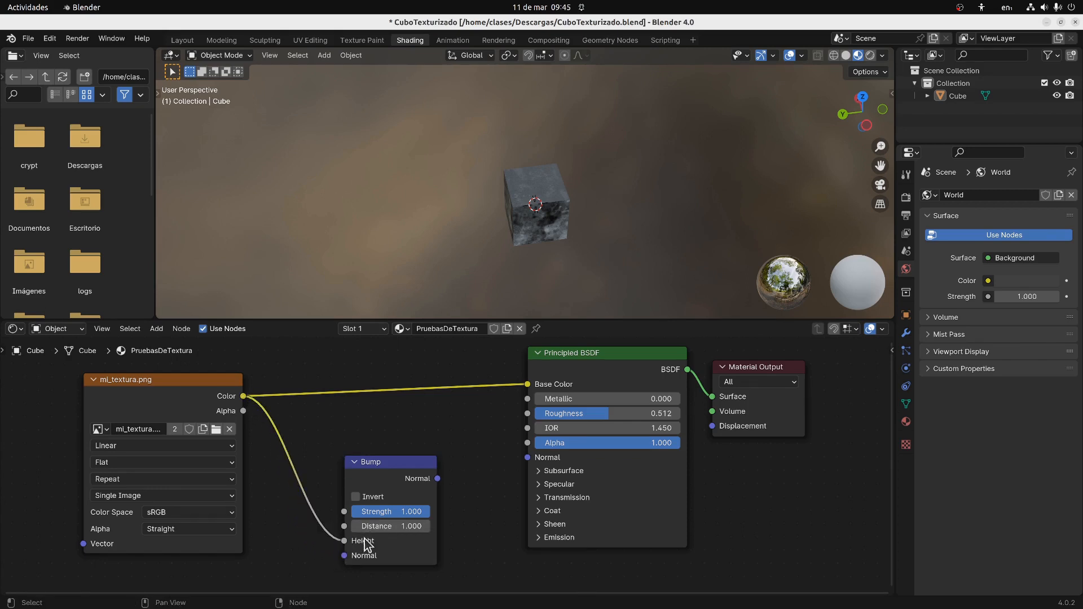
drag(437, 479, 525, 459)
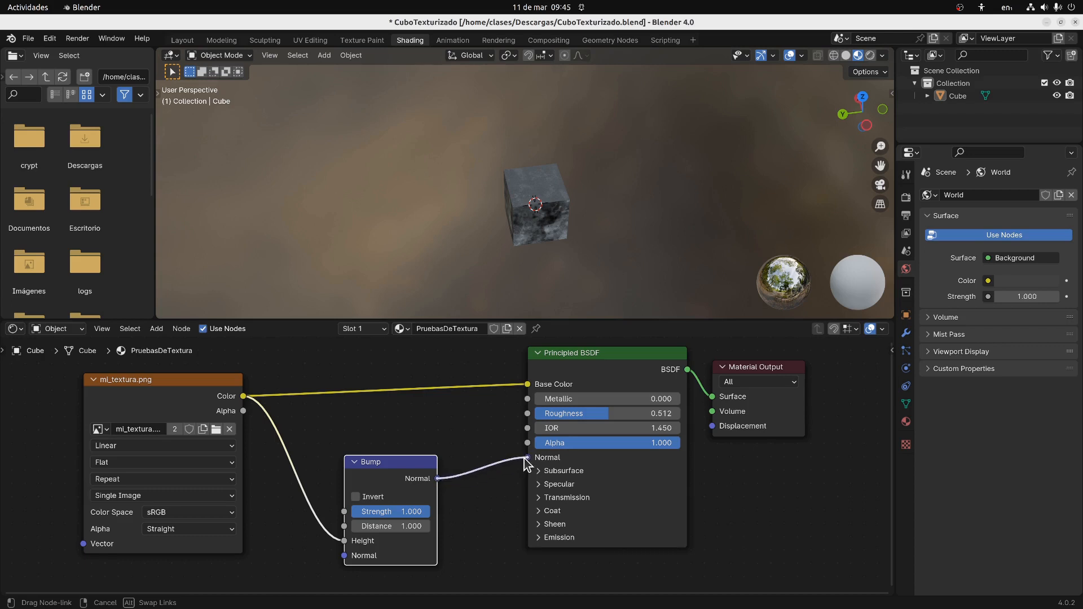
mouse_move(524, 459)
mouse_down()
mouse_move(503, 460)
mouse_move(528, 461)
mouse_up()
mouse_move(522, 459)
mouse_down()
mouse_move(536, 474)
mouse_move(527, 458)
mouse_up()
mouse_move(591, 235)
middle_down()
mouse_move(495, 229)
mouse_move(479, 205)
mouse_move(477, 126)
middle_up()
scroll(550, 237, up, 5)
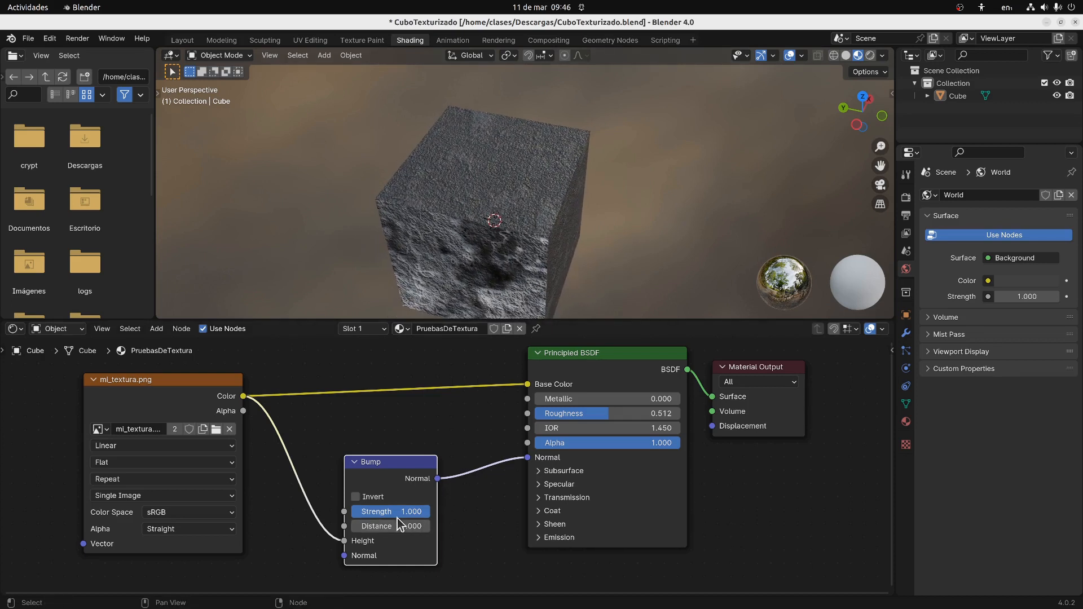
Set the Bump node's strength to 0.422 and check the relief on the cube
drag(407, 512, 414, 515)
middle_drag(466, 271, 607, 151)
middle_drag(450, 143, 531, 254)
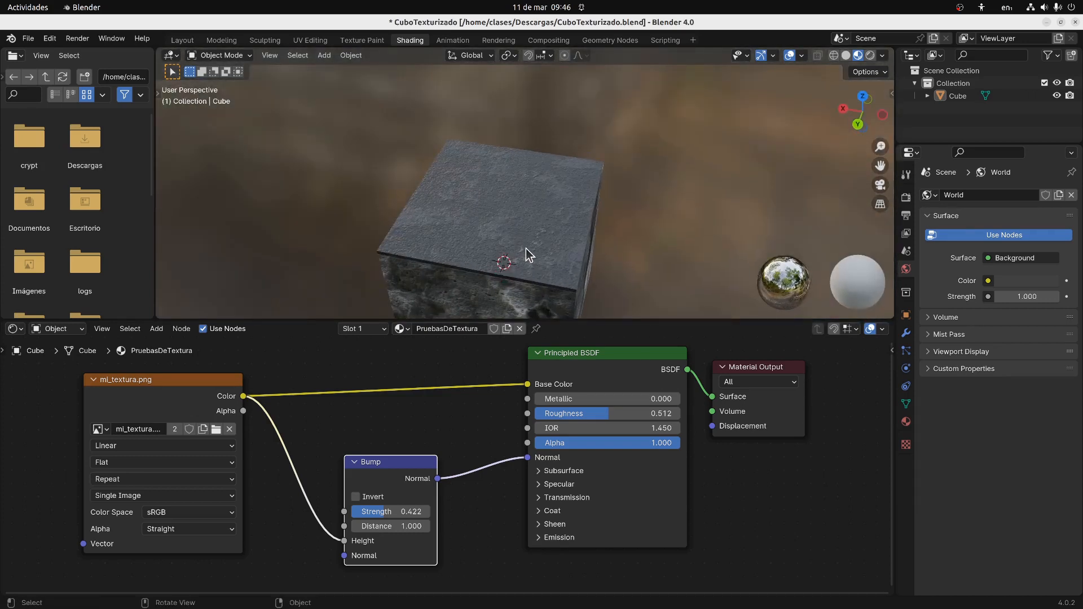
Set the Principled BSDF's roughness to 0.697 and check the cube's surface from several sides
drag(610, 414, 637, 413)
mouse_move(495, 249)
middle_down()
mouse_move(411, 194)
mouse_move(423, 229)
mouse_move(609, 222)
mouse_move(421, 182)
mouse_move(438, 127)
mouse_move(425, 257)
mouse_move(449, 227)
mouse_move(480, 232)
mouse_move(491, 205)
mouse_move(473, 214)
mouse_move(495, 198)
mouse_move(490, 133)
mouse_move(502, 236)
middle_up()
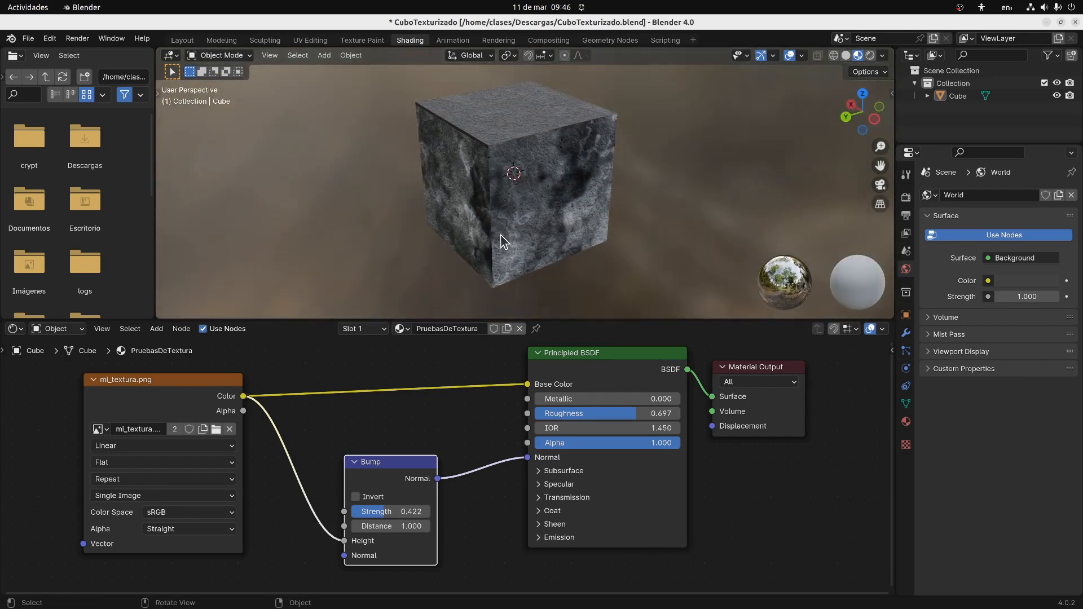
middle_drag(428, 236, 465, 243)
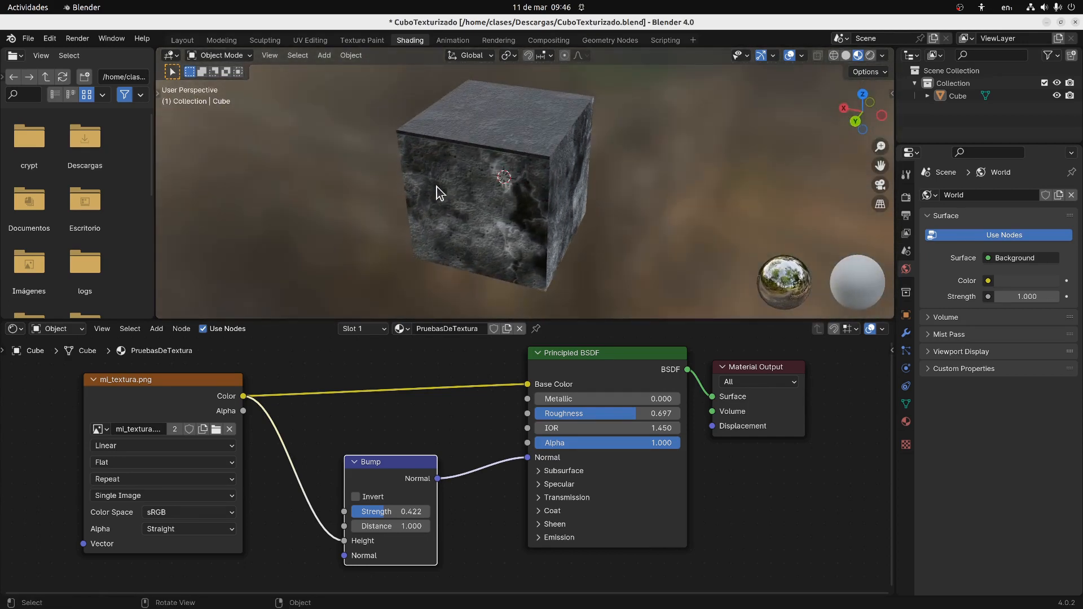
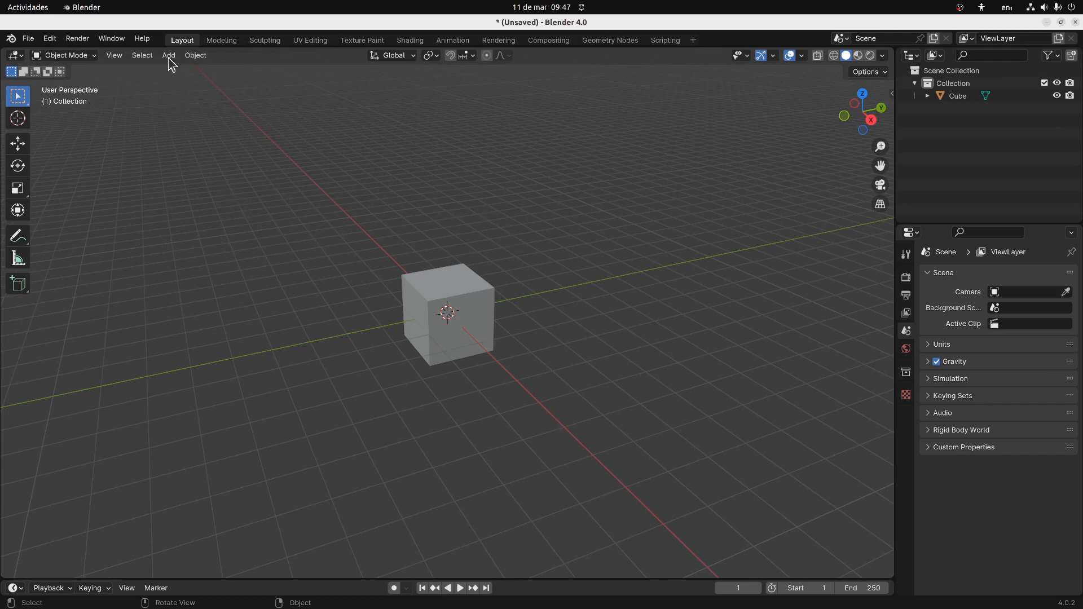
In a new unsaved scene, delete the default cube and add a Monkey mesh in its place
click(424, 282)
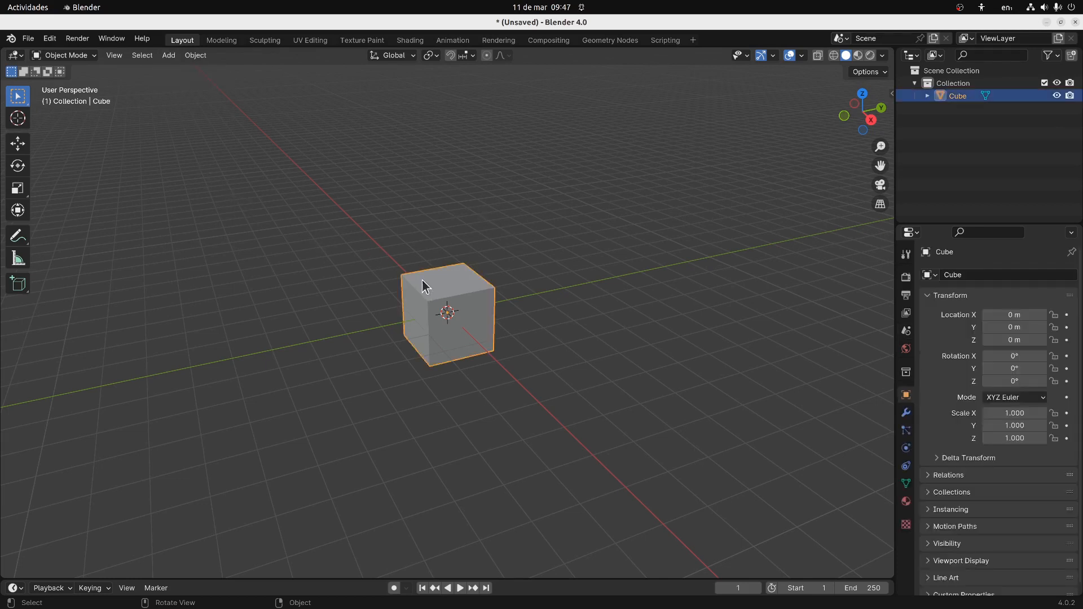
key(Delete)
click(169, 60)
mouse_move(206, 69)
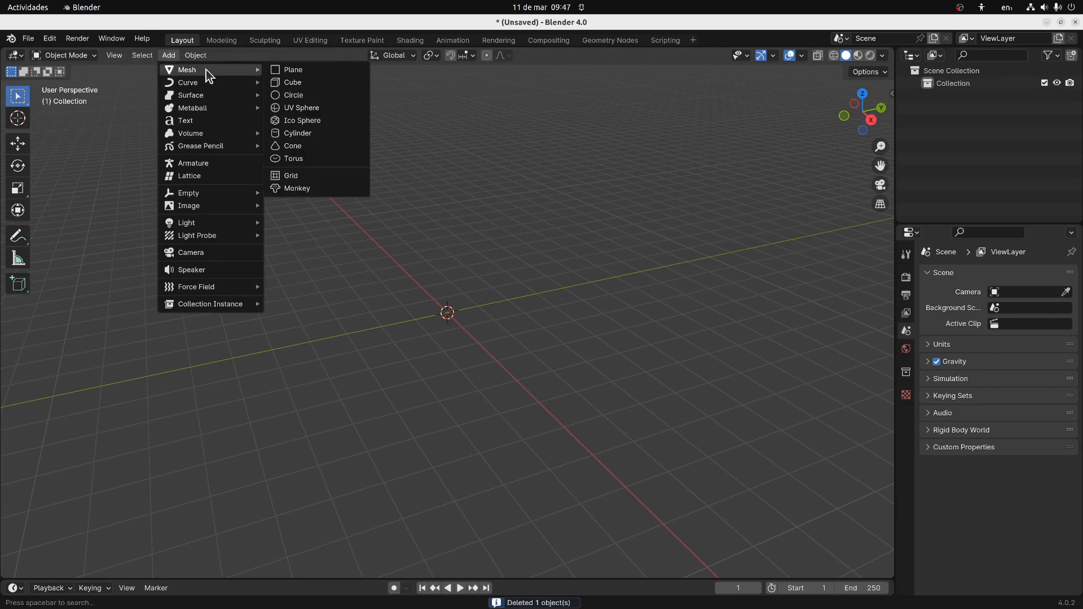
click(301, 188)
middle_drag(510, 244, 435, 189)
scroll(606, 222, up, 4)
mouse_move(568, 193)
middle_down()
mouse_move(393, 207)
mouse_move(642, 217)
mouse_move(523, 202)
mouse_move(423, 222)
mouse_move(633, 225)
mouse_move(583, 204)
middle_up()
scroll(533, 206, down, 2)
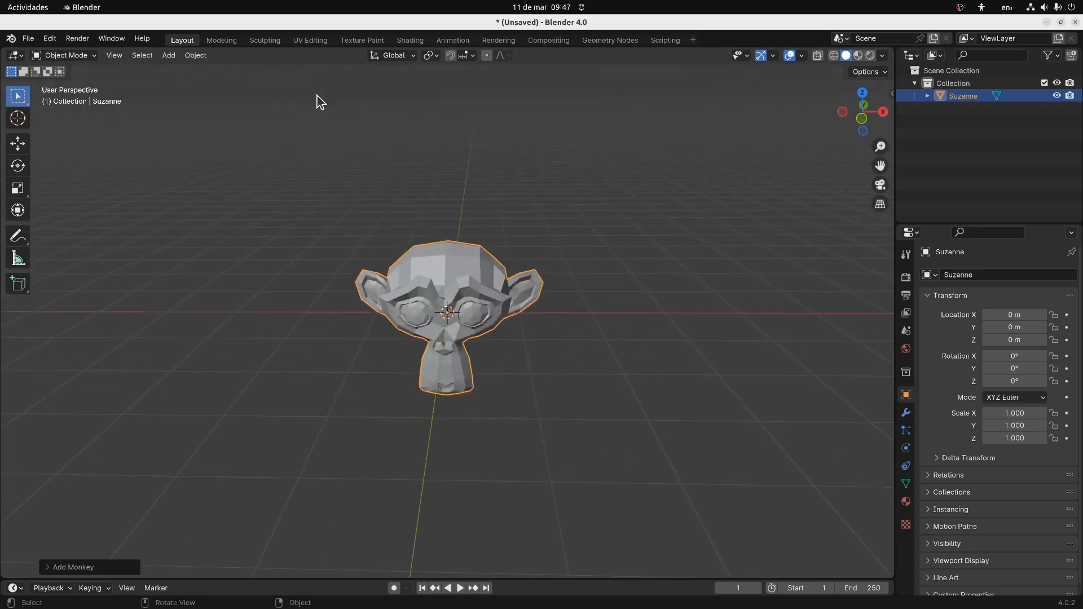
Open the UV Editing workspace and examine the monkey mesh next to its UV layout
click(312, 40)
scroll(568, 235, up, 5)
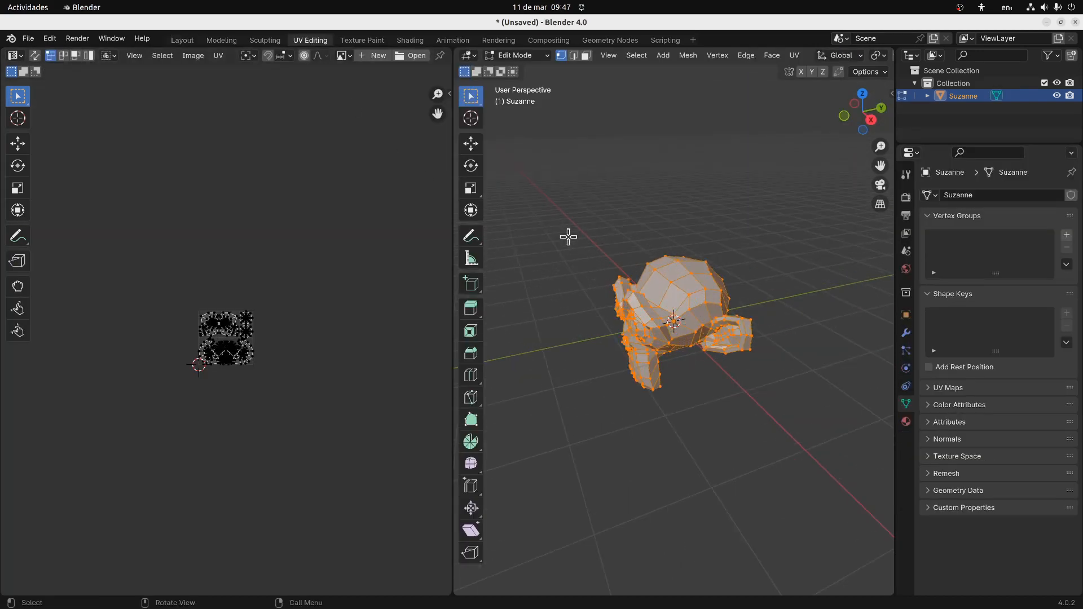
middle_drag(569, 237, 661, 230)
scroll(673, 236, up, 3)
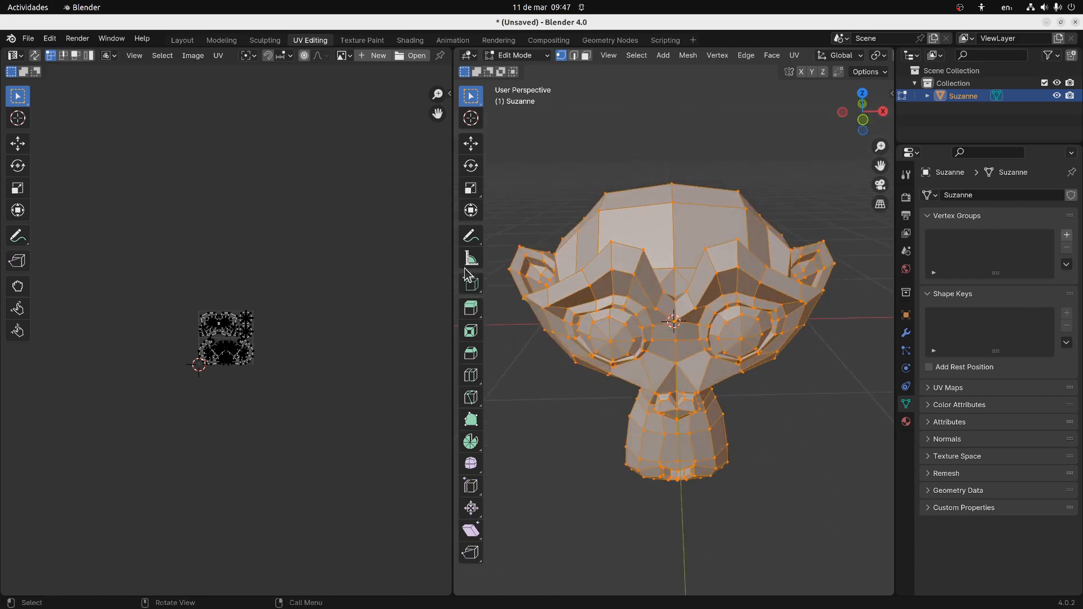
scroll(370, 270, up, 6)
scroll(371, 270, up, 2)
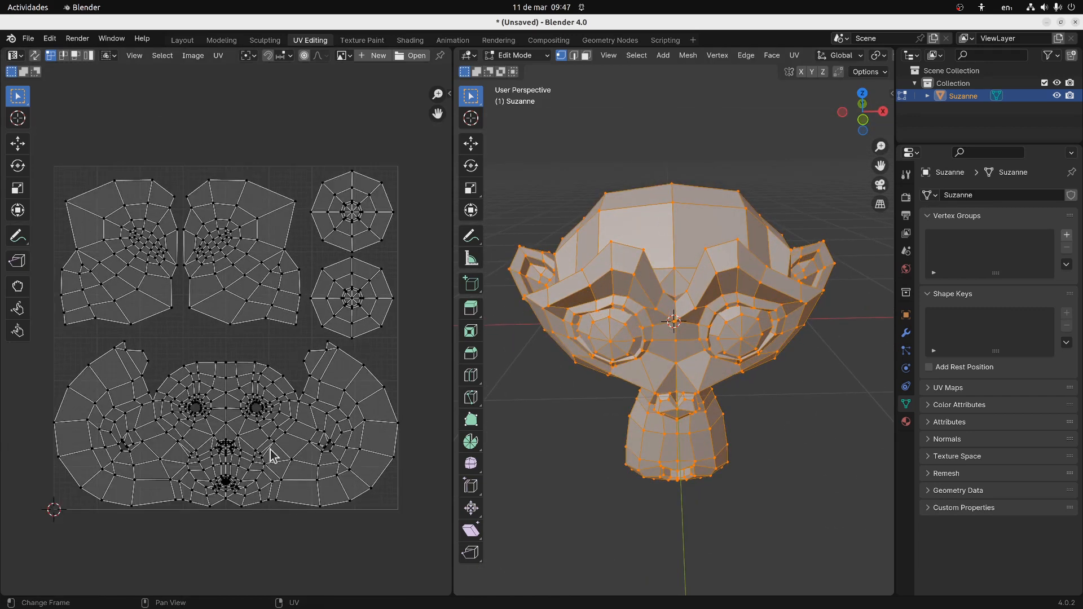
middle_drag(648, 351, 650, 323)
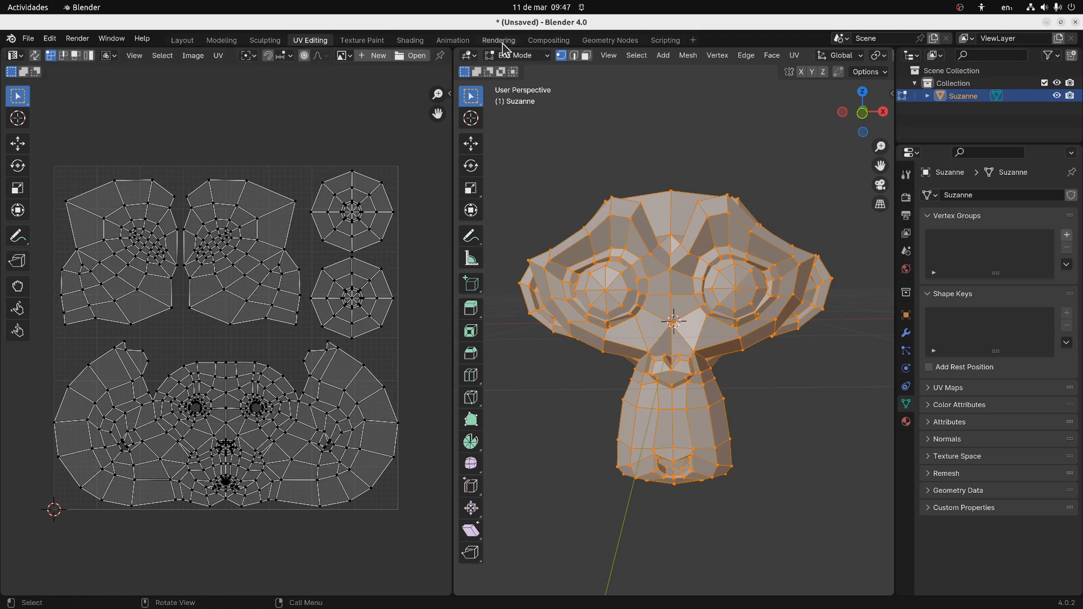
Open the Shading workspace and inspect the monkey up close from the front
click(408, 42)
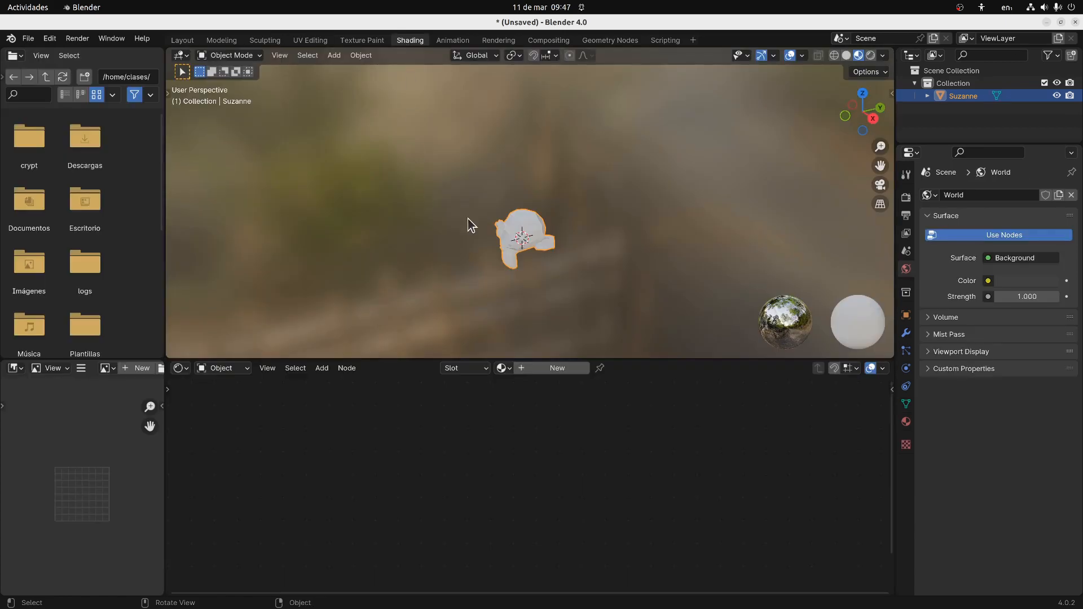
ctrl+middle_drag(457, 239, 458, 187)
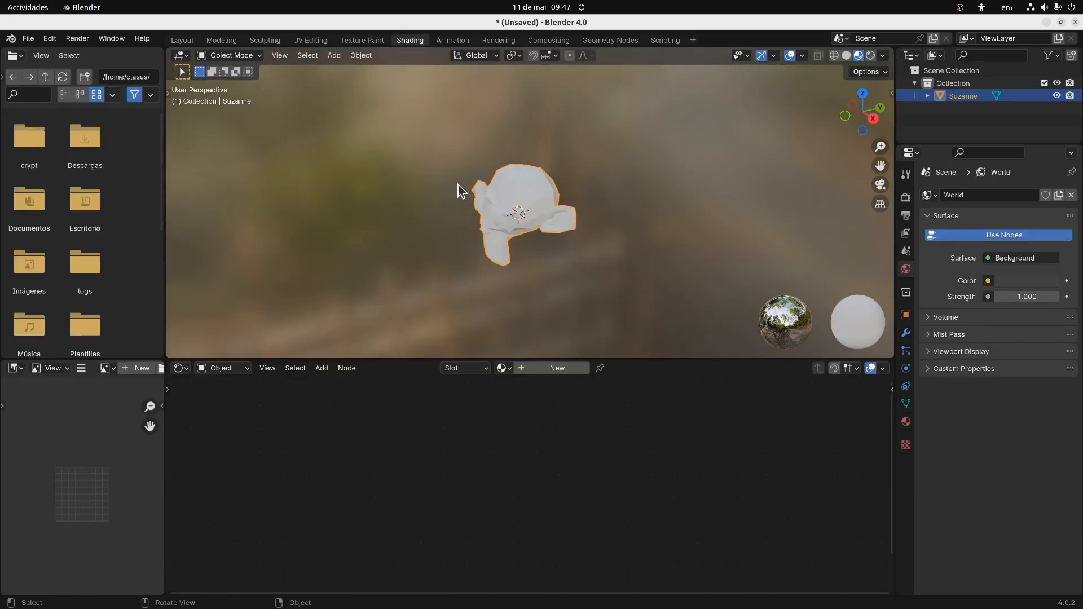
middle_drag(404, 219, 509, 151)
scroll(559, 247, down, 3)
middle_drag(559, 247, 561, 181)
scroll(495, 172, up, 3)
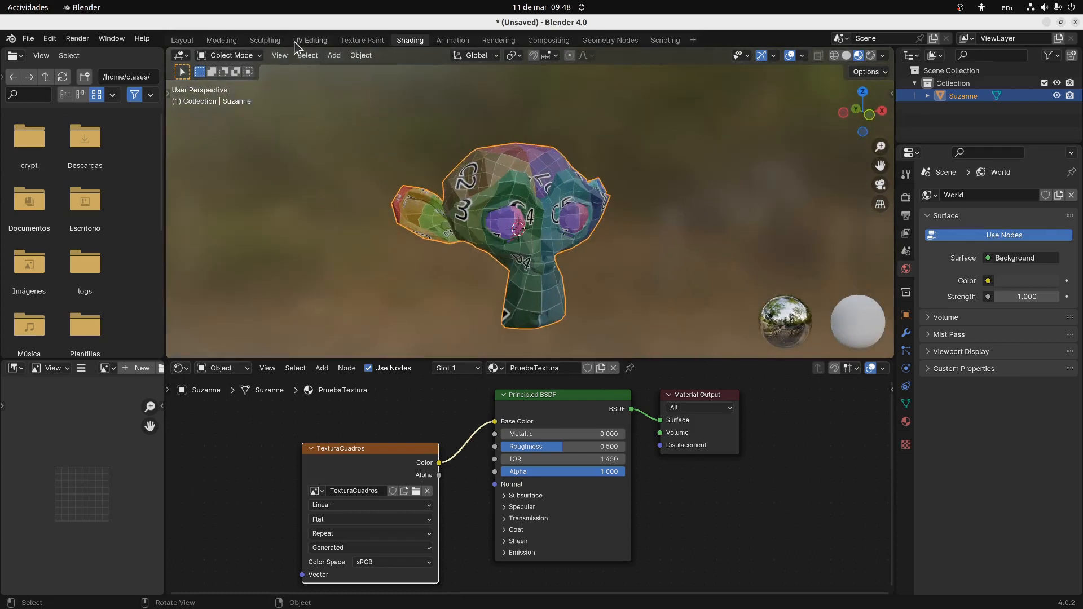
Return to the UV Editing workspace and examine the monkey's UV islands over the TexturaCuadros image
click(308, 40)
scroll(284, 212, down, 3)
scroll(284, 212, up, 2)
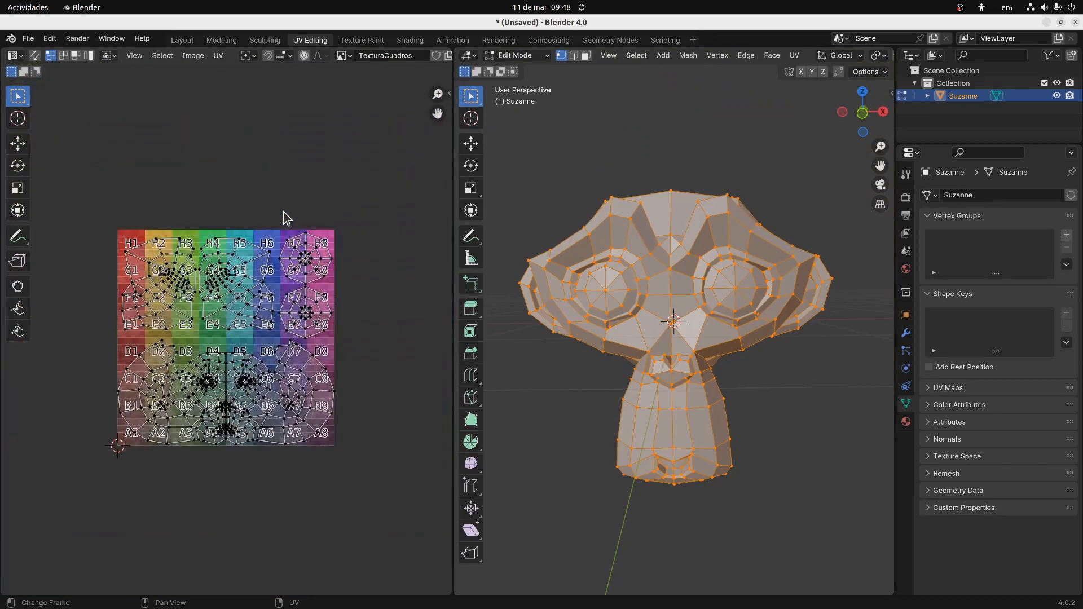
middle_drag(102, 178, 145, 178)
drag(123, 171, 432, 510)
scroll(357, 272, up, 1)
middle_drag(359, 273, 329, 269)
Select the two round eye islands in the UV layout and try moving them
click(338, 177)
drag(323, 159, 463, 361)
click(338, 176)
drag(333, 159, 455, 341)
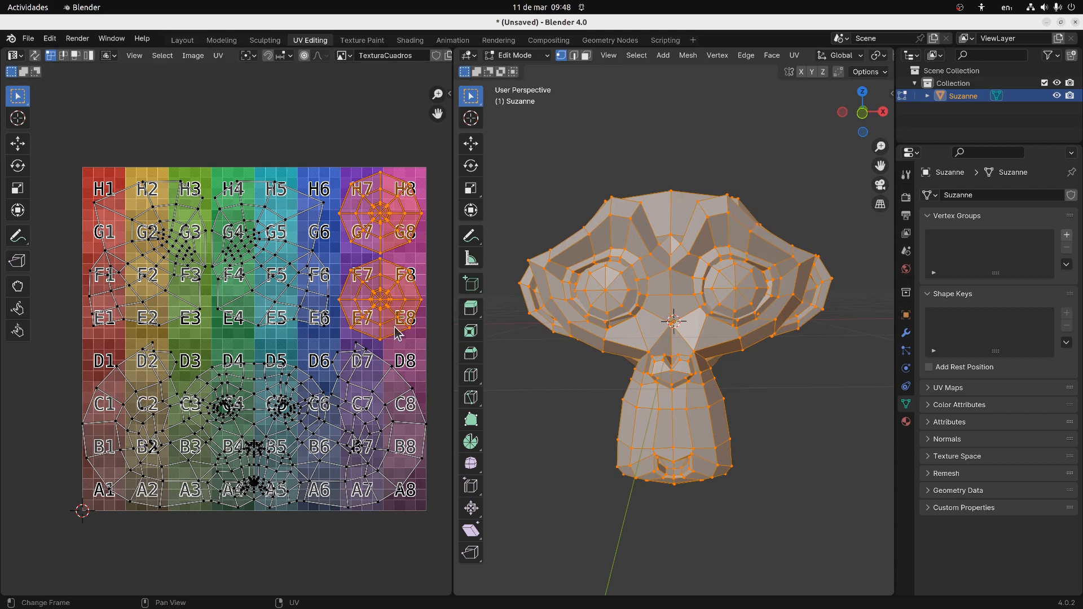
key(g)
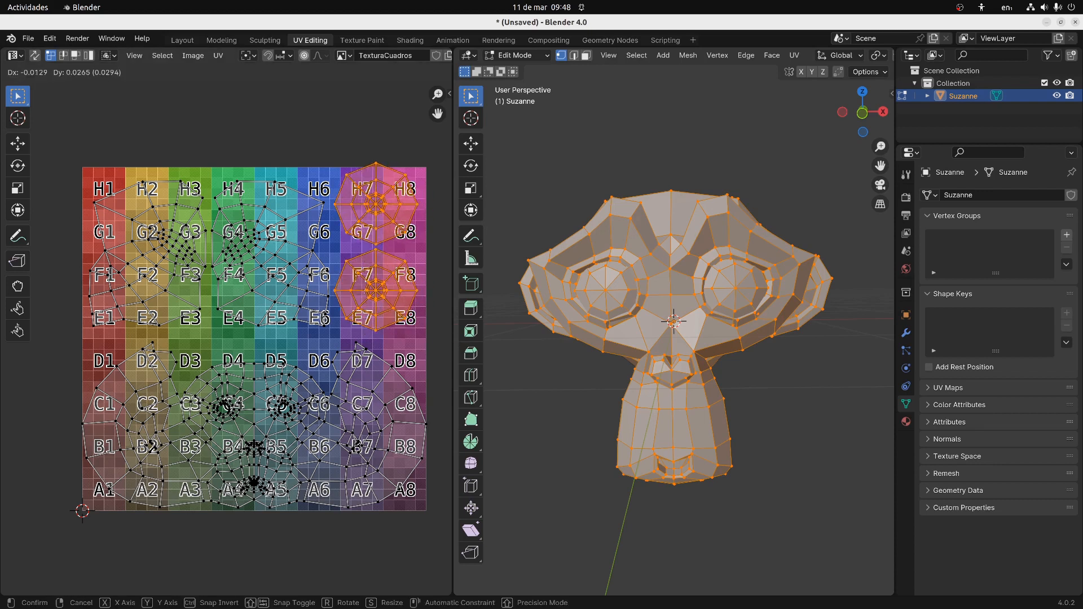
right_click(364, 292)
Show the 3D viewport in Material Preview shading and try moving the eye islands over the colour grid
scroll(777, 59, down, 5)
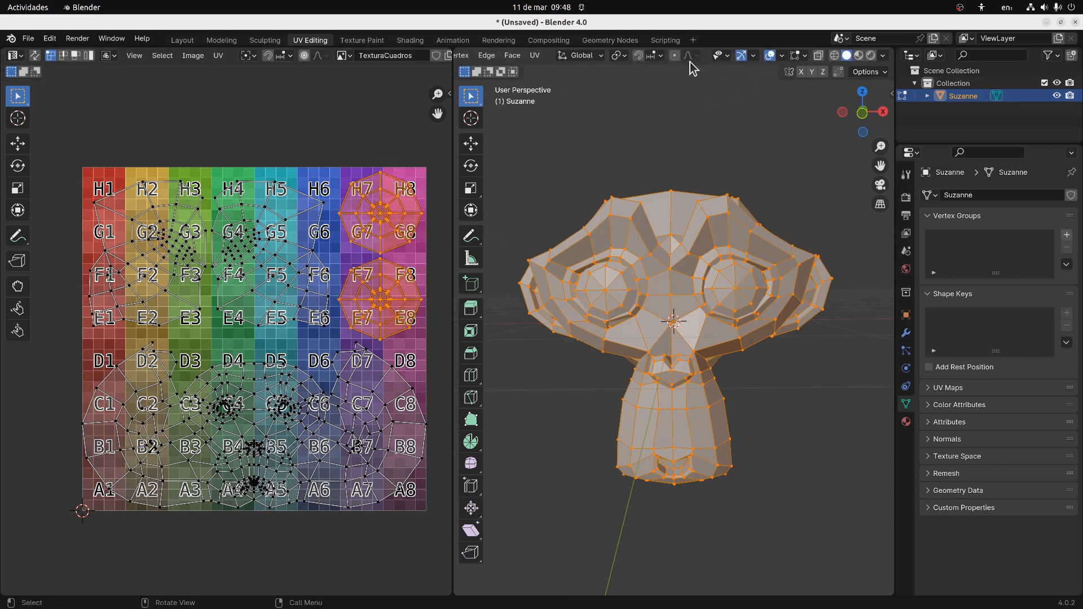
click(859, 56)
key(g)
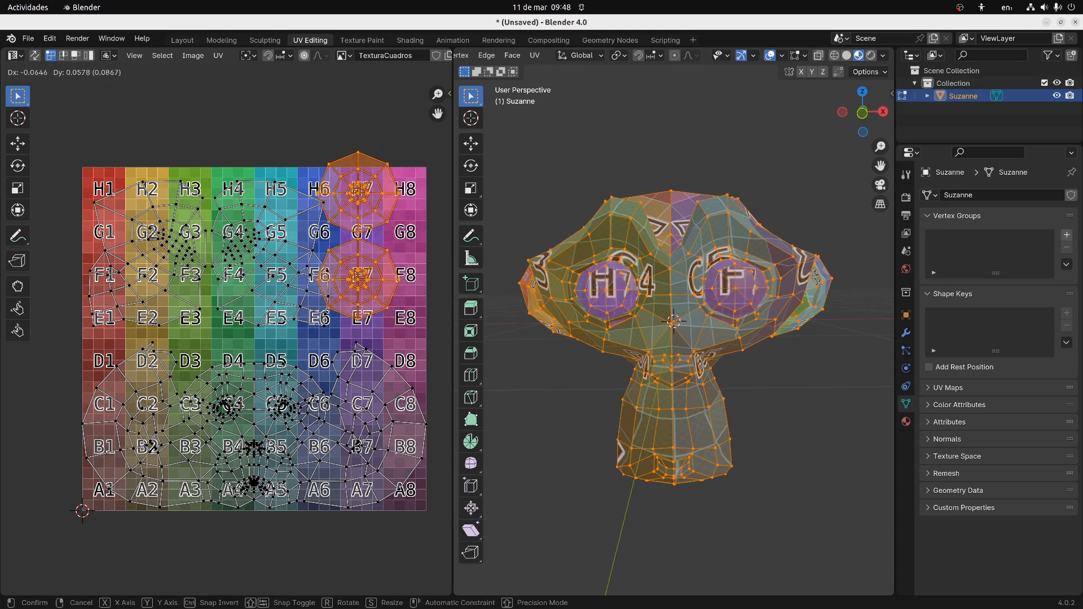
click(393, 289)
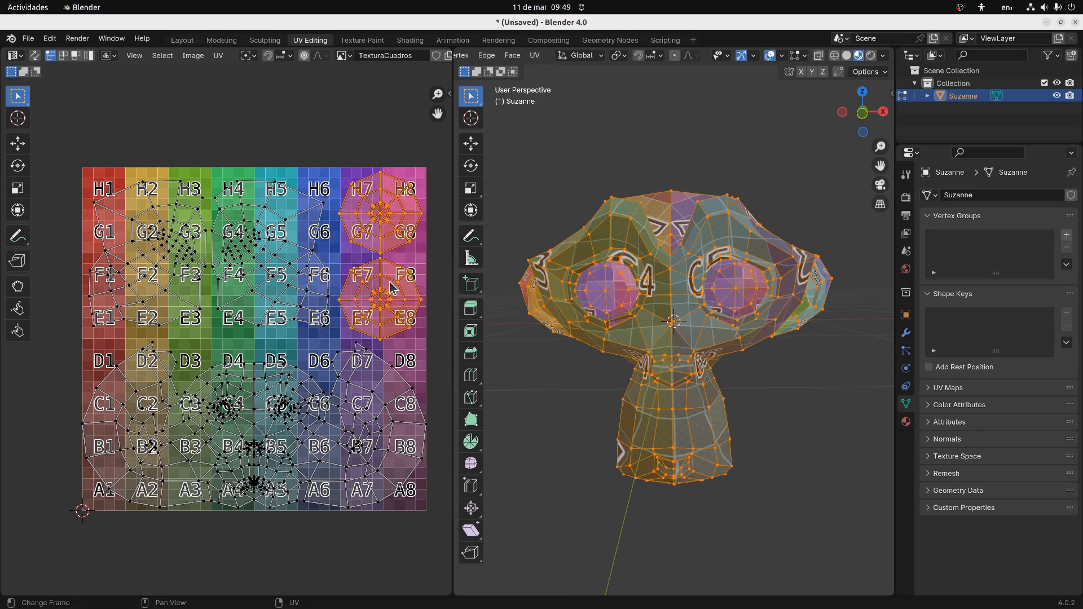
Select the two ear islands and try moving them over the colour grid while viewing the monkey from different sides
drag(74, 164, 341, 346)
key(g)
key(Escape)
middle_drag(510, 288, 489, 285)
key(g)
key(Escape)
middle_drag(669, 361, 485, 301)
key(g)
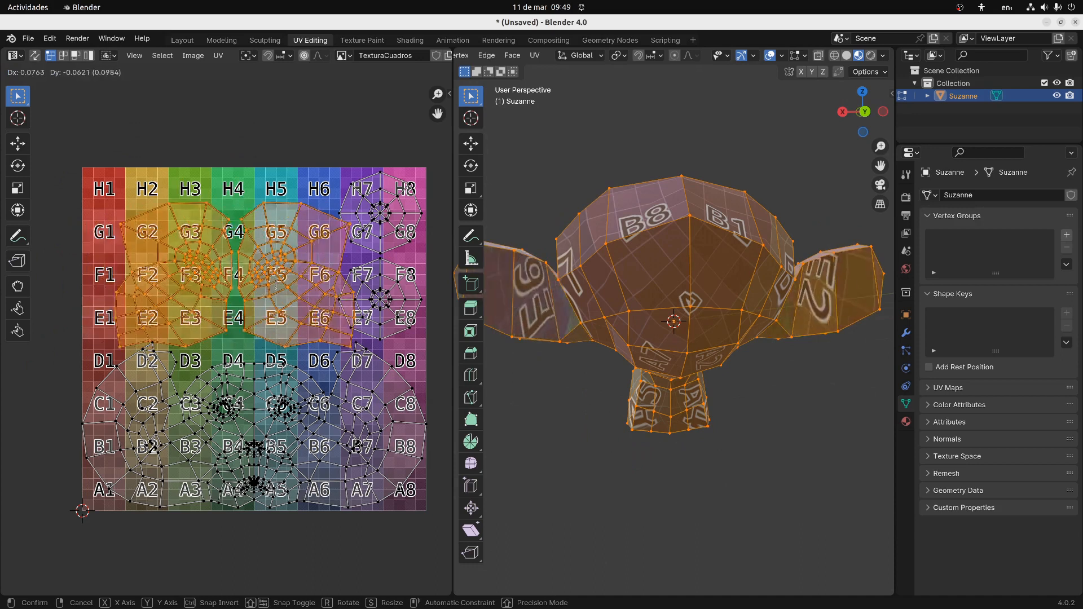
key(Escape)
Select the large head island in the UV layout and try moving it over the colour grid while viewing the monkey from different sides
key(alt+a)
drag(60, 336, 423, 528)
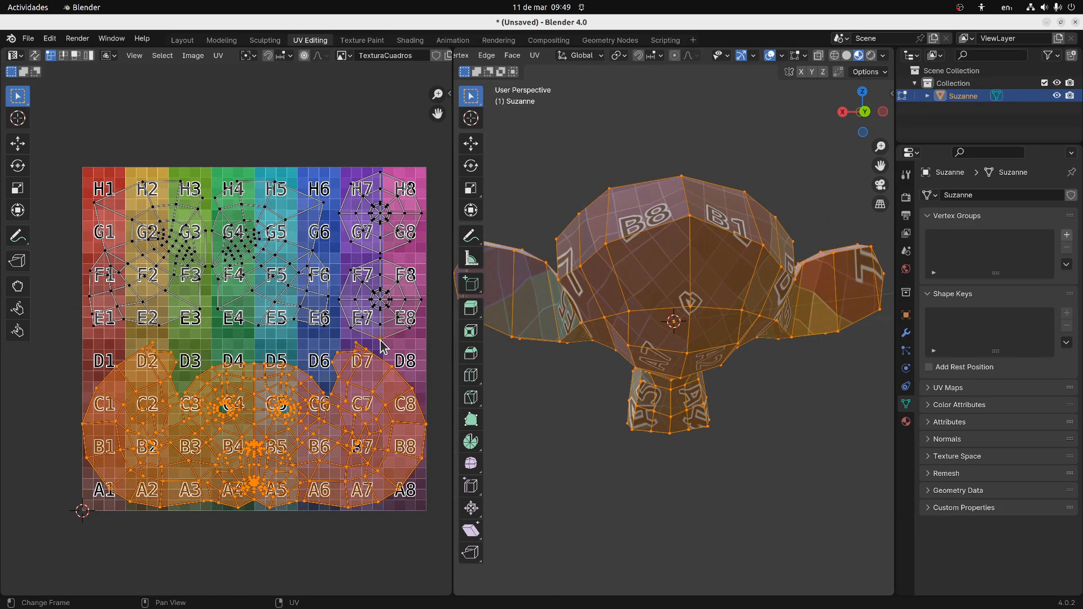
key(g)
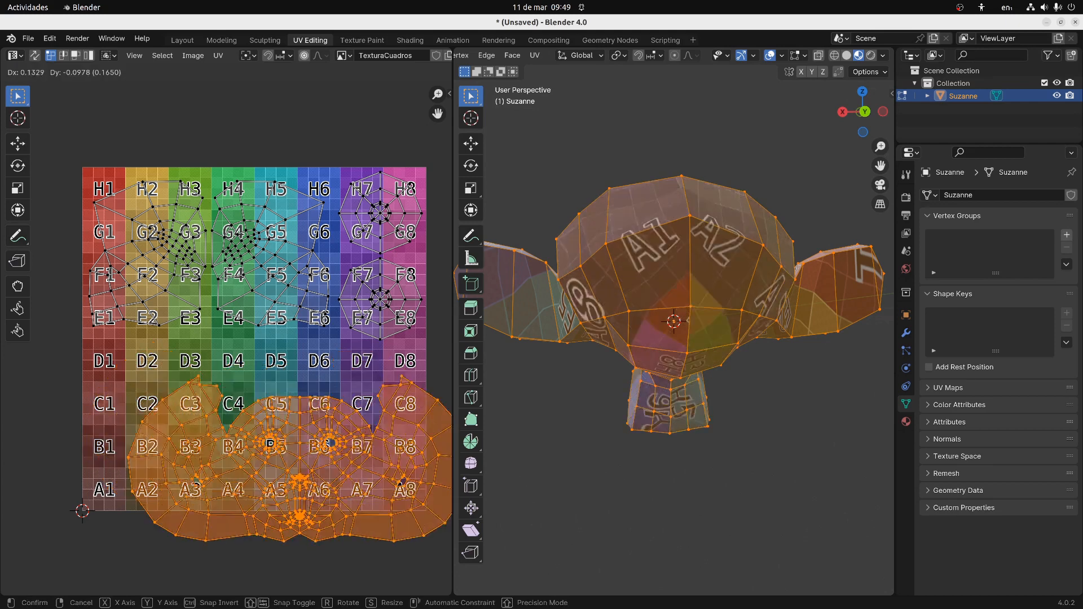
key(Escape)
middle_drag(522, 350, 647, 368)
key(g)
key(Escape)
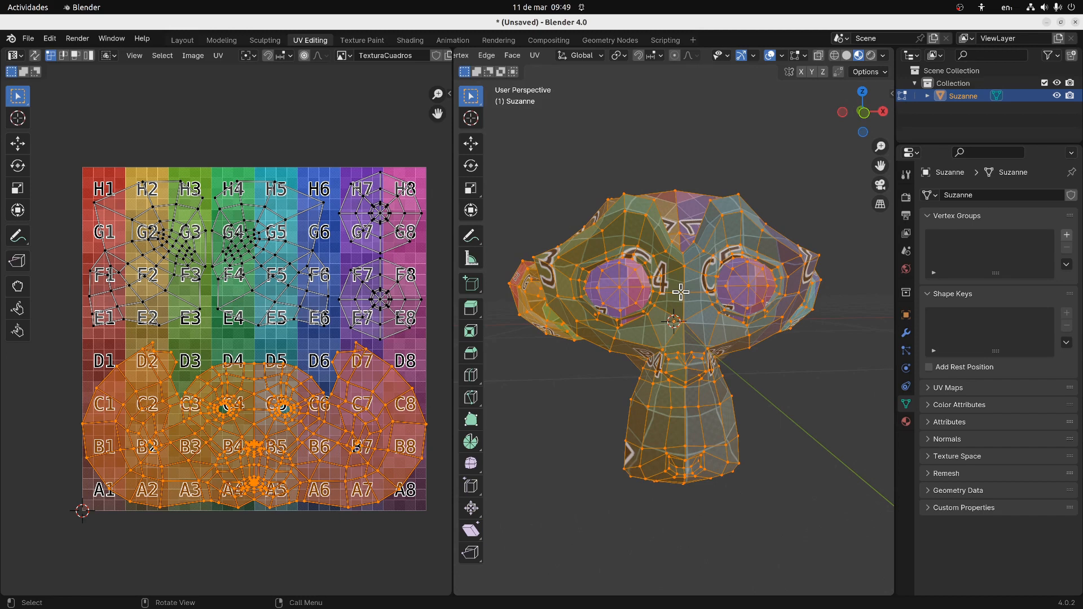
Try the standard Unwrap on the selected monkey mesh and inspect the resulting UV layout and texture distortion
middle_drag(681, 291, 733, 300)
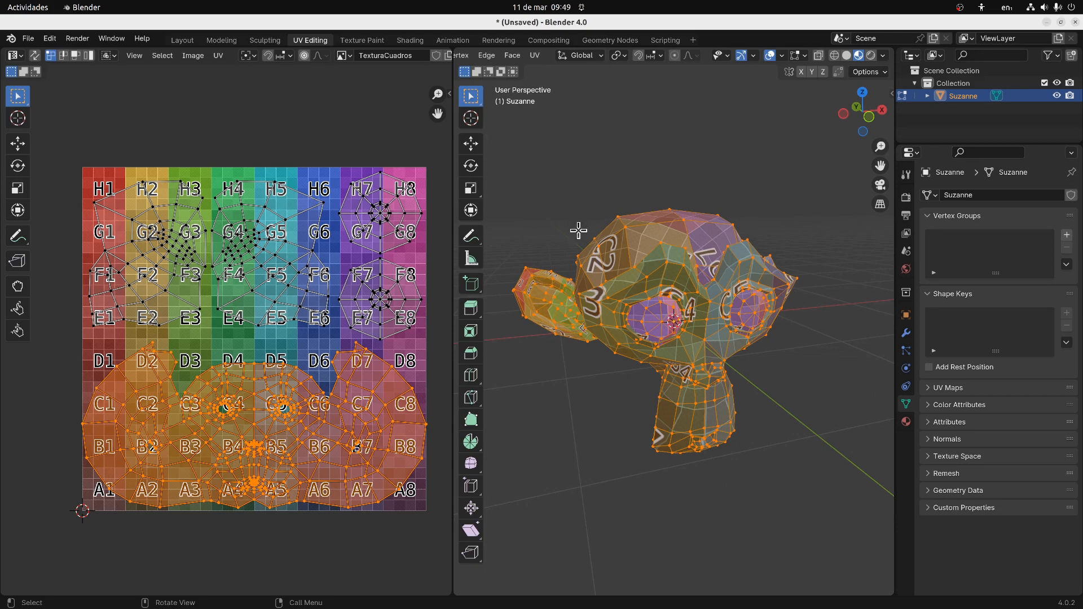
middle_drag(629, 217, 650, 254)
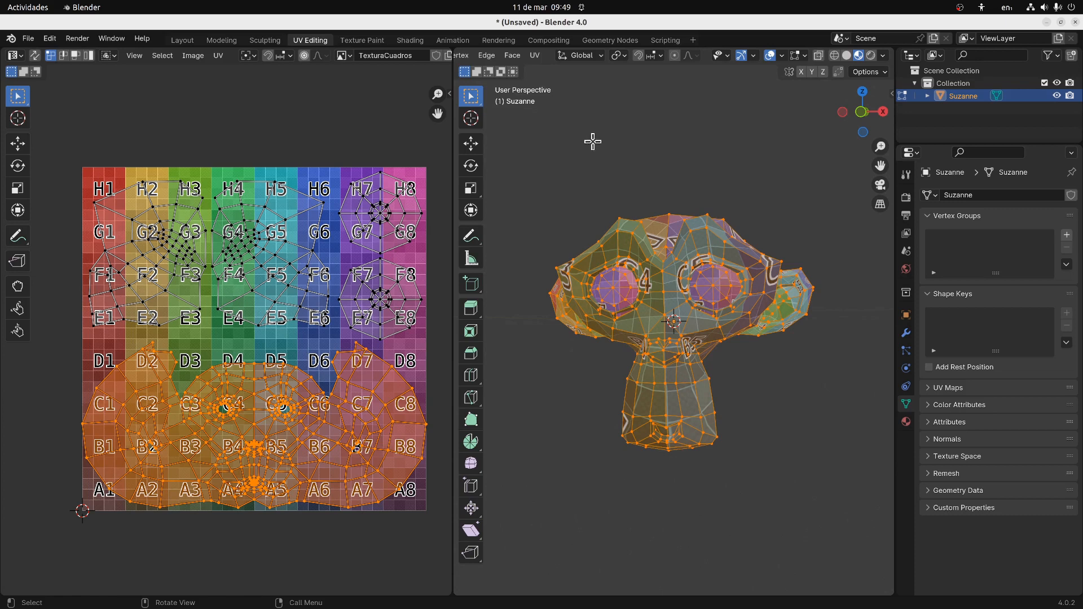
click(535, 56)
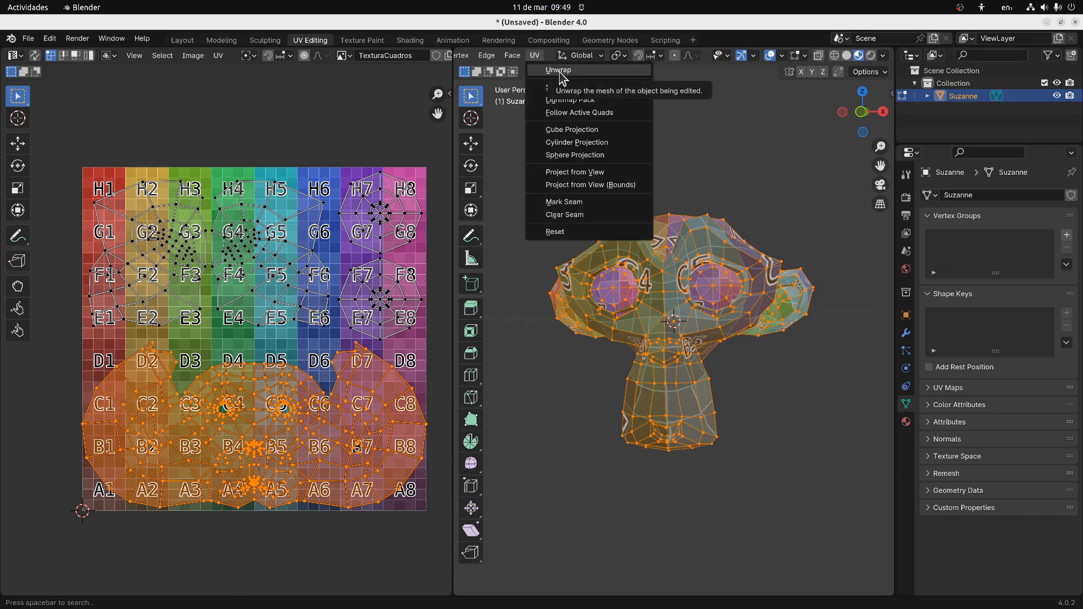
click(559, 70)
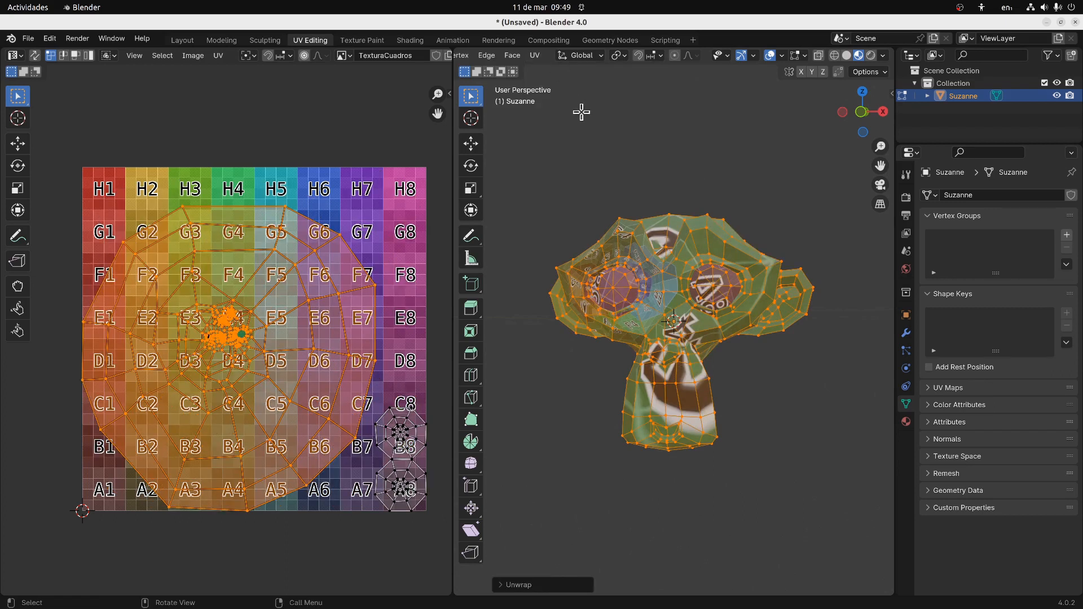
middle_drag(590, 117, 560, 161)
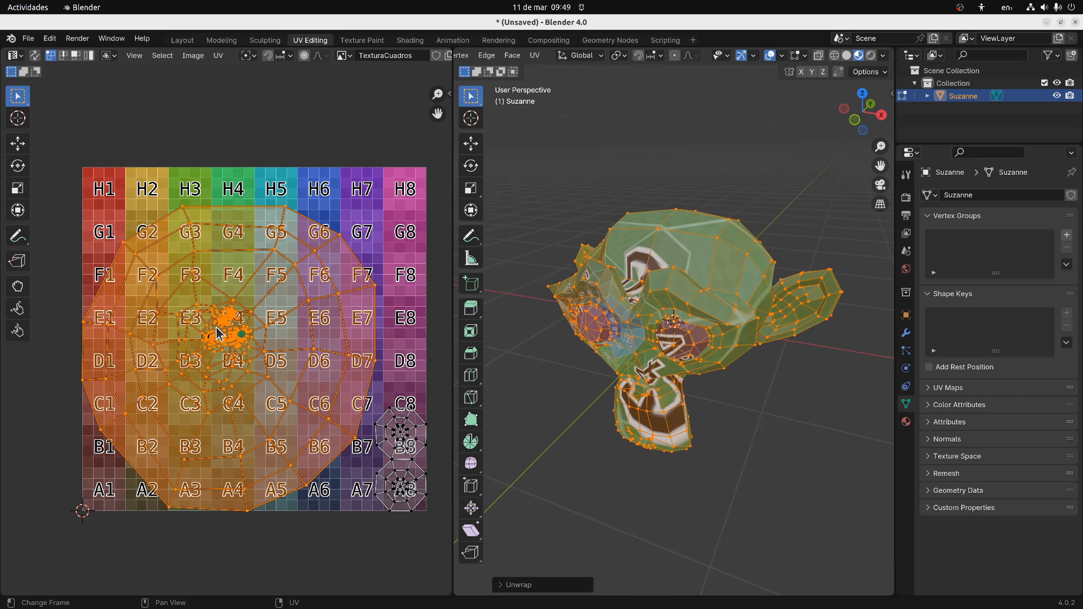
scroll(218, 333, up, 8)
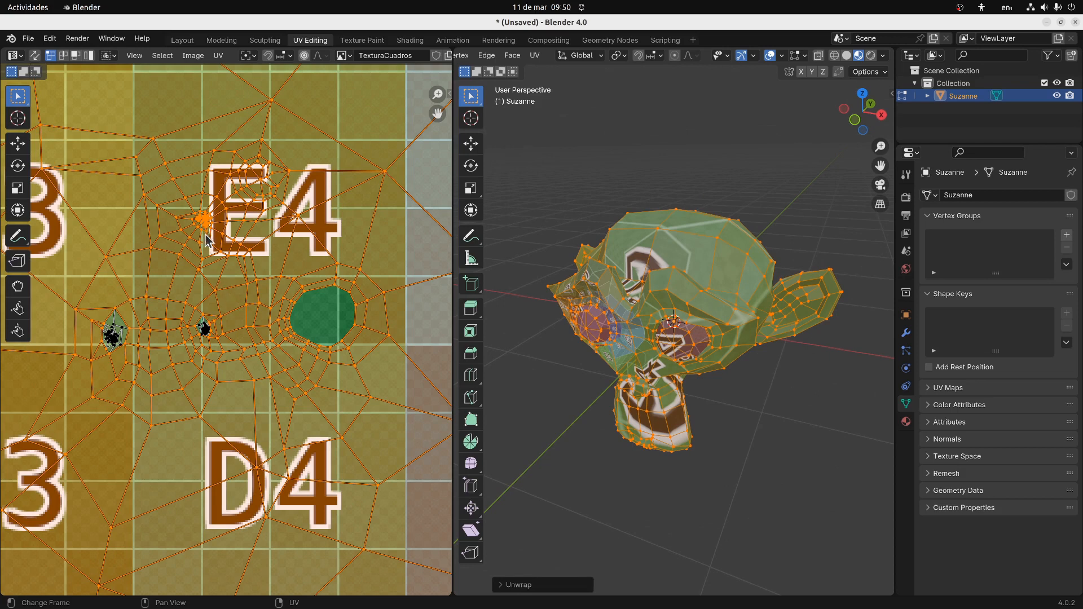
scroll(208, 241, down, 10)
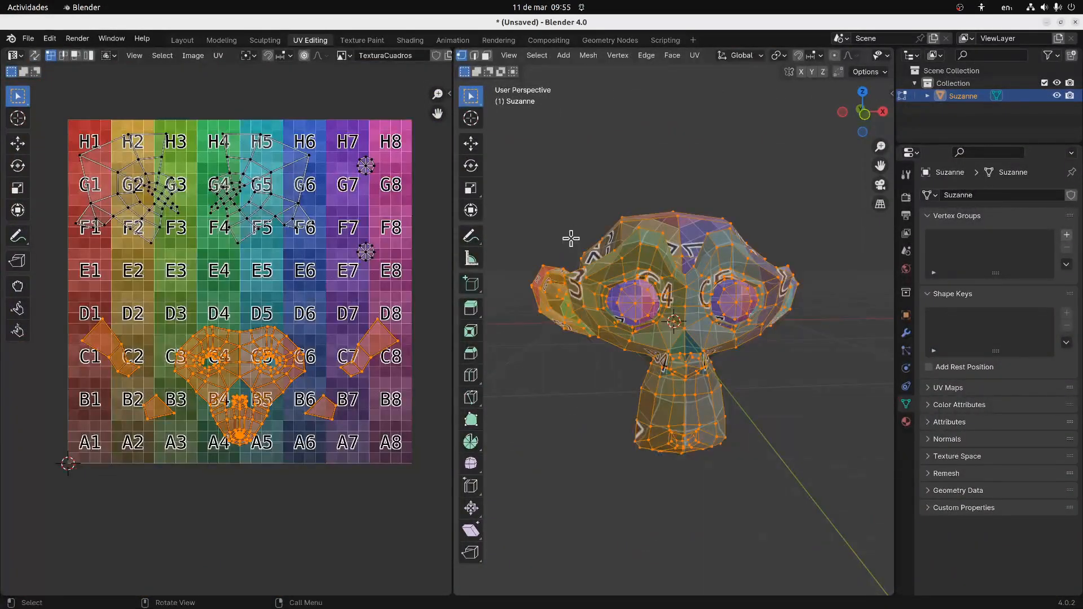
Return to the Layout workspace and hide the monkey in the viewport
click(695, 55)
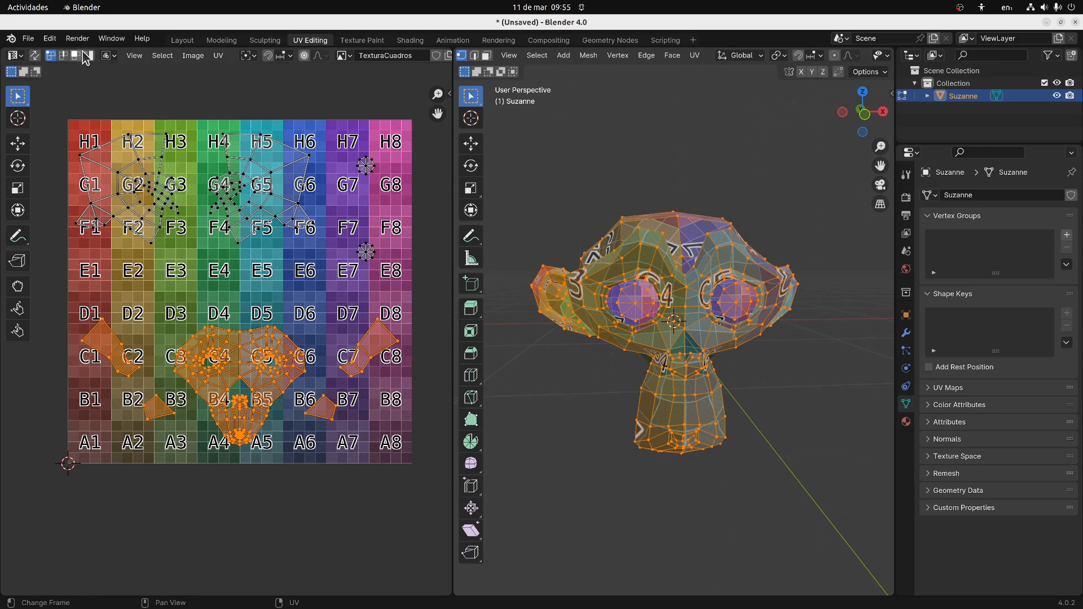
click(184, 40)
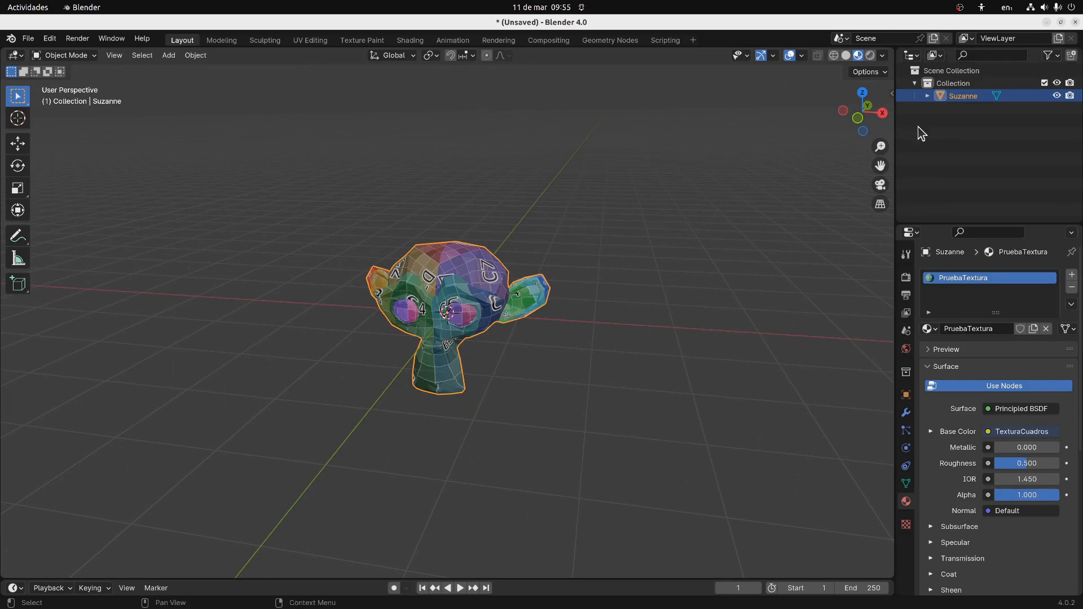
click(1056, 96)
Add a cube to the scene and assign it the existing PruebaTextura material
click(169, 54)
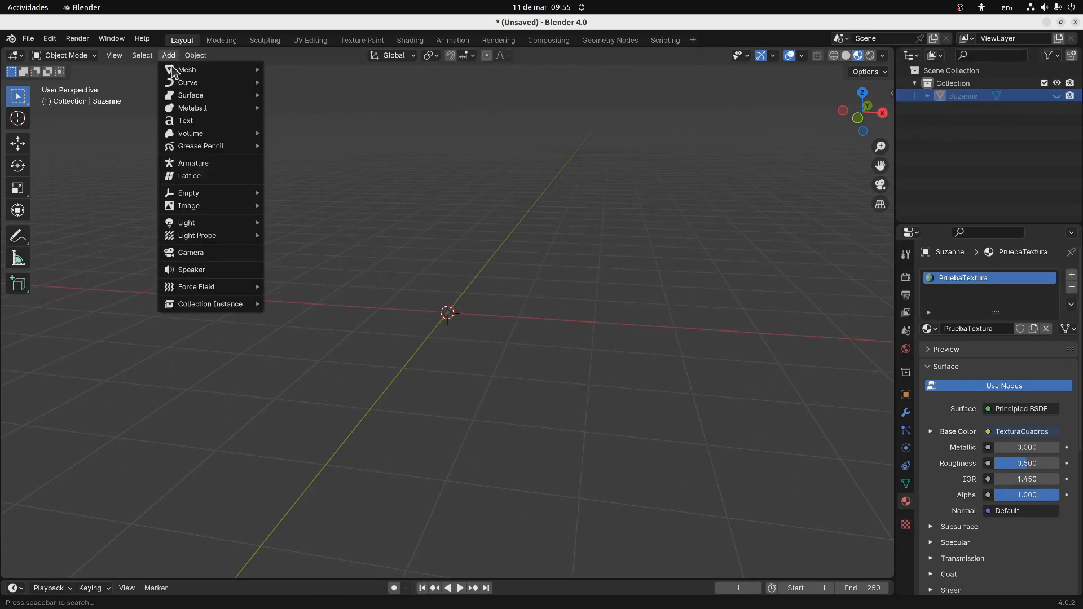
mouse_move(186, 70)
click(296, 81)
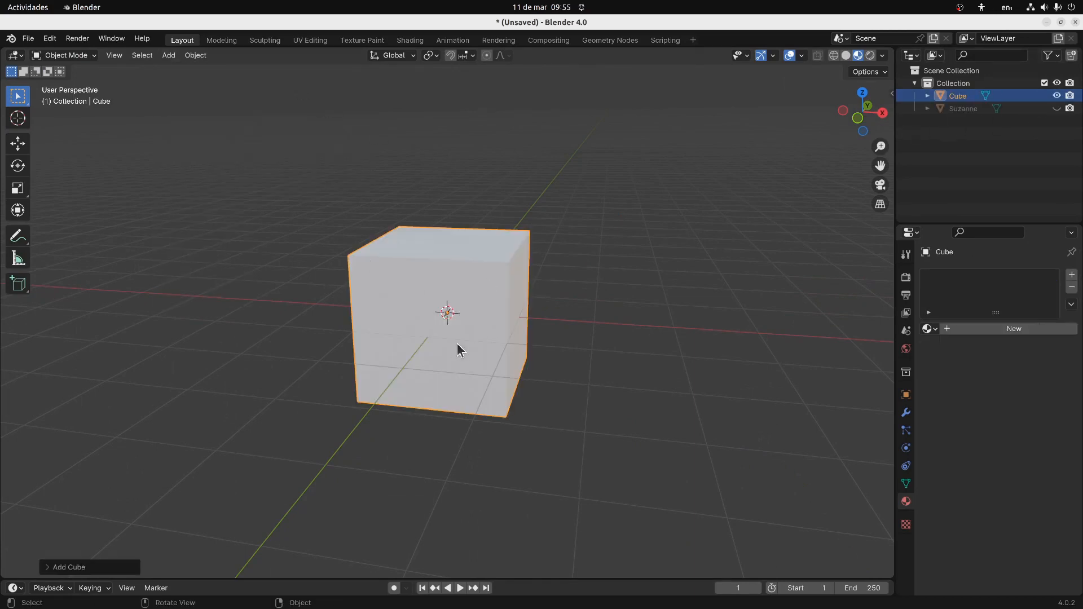
click(929, 329)
click(919, 361)
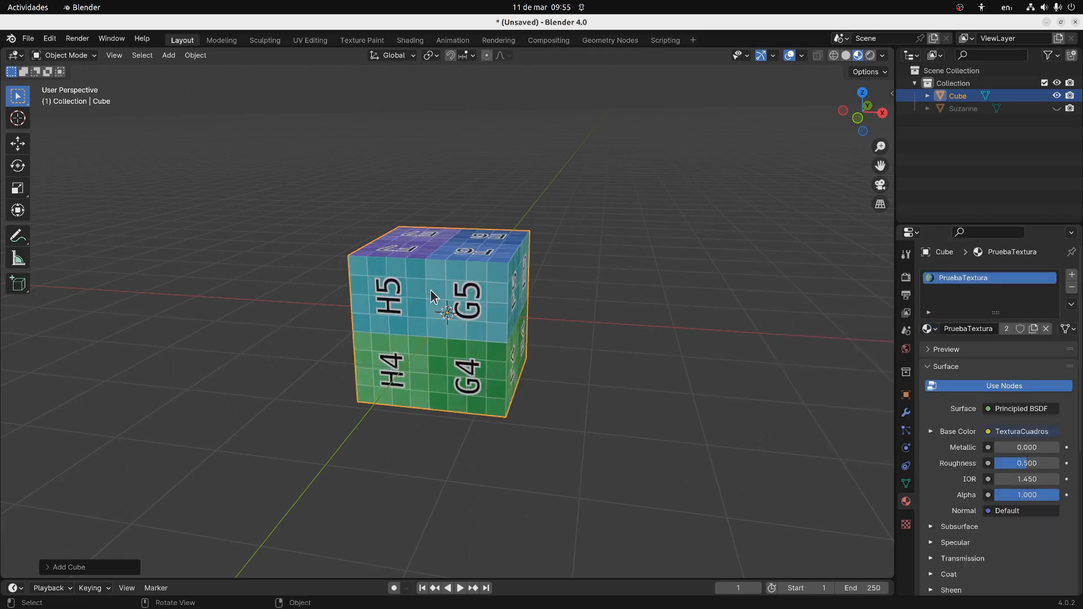
Add a UV sphere at the origin and hide the cube in the viewport
click(166, 57)
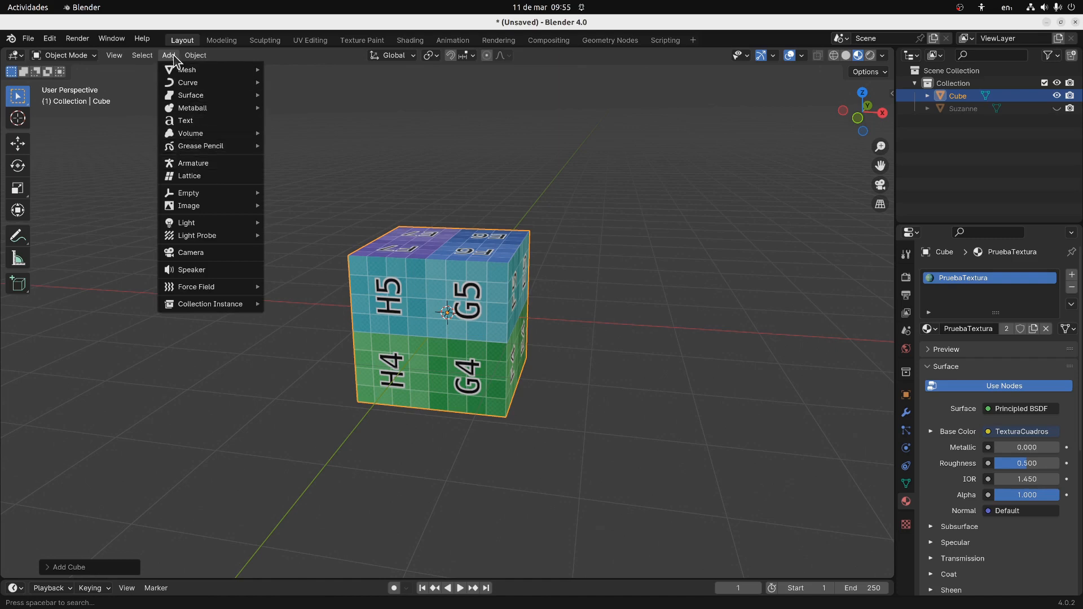
mouse_move(186, 69)
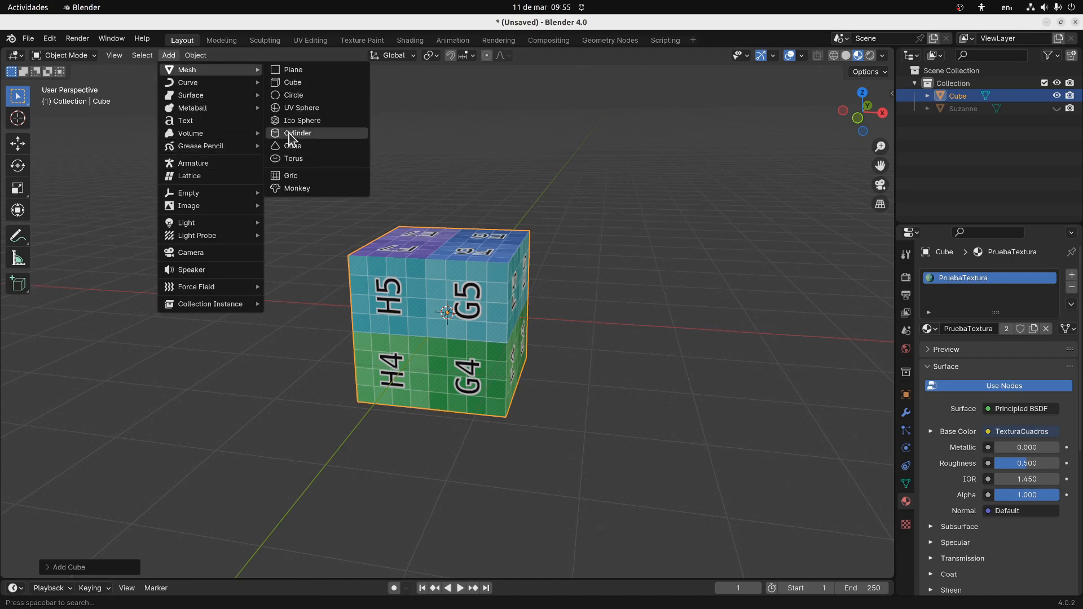
click(295, 109)
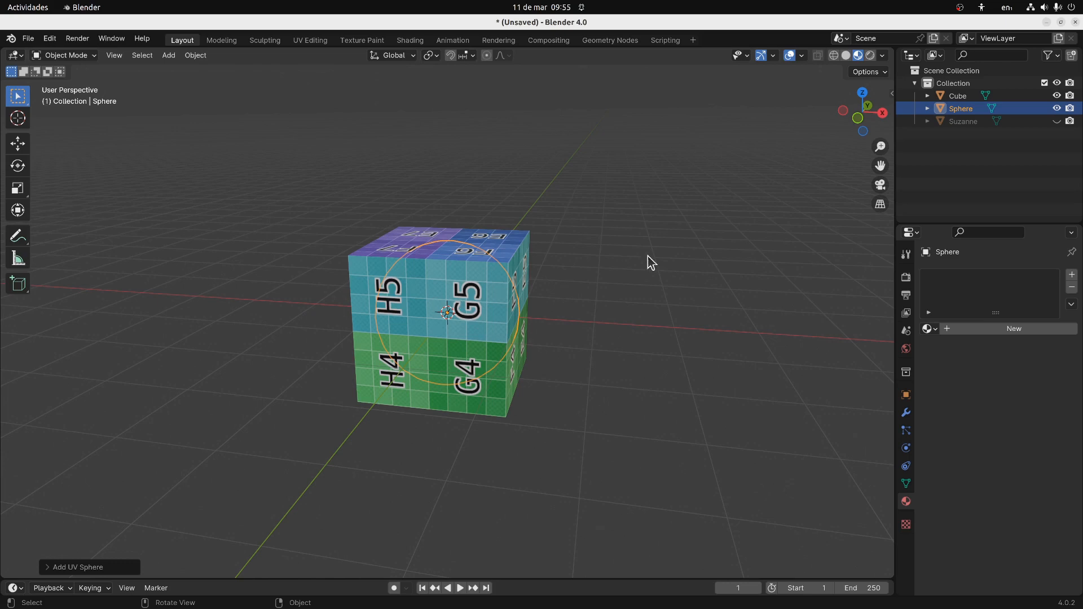
click(1057, 96)
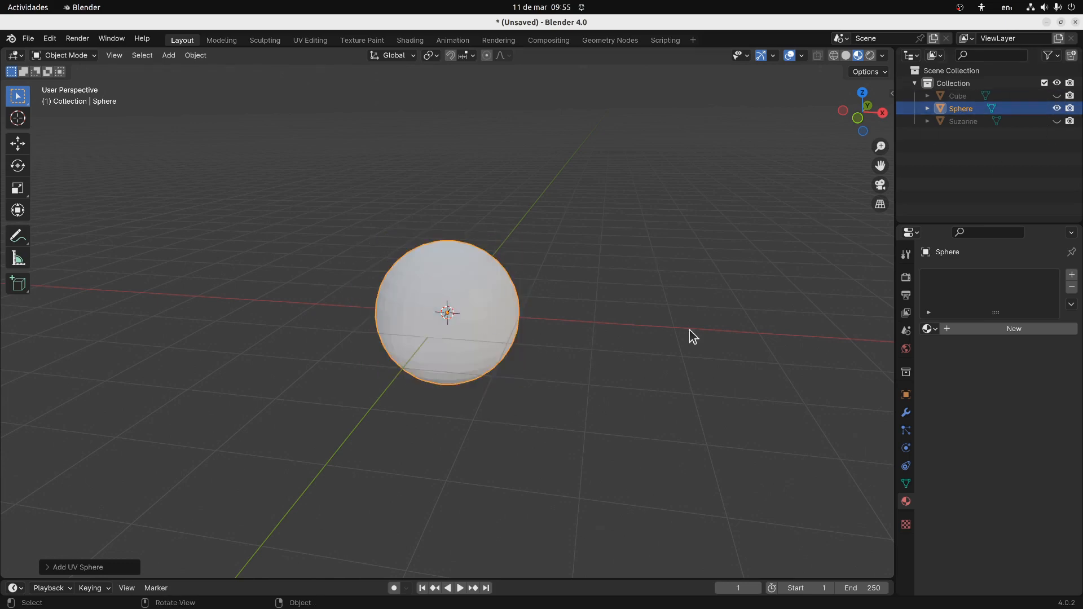
Assign the existing PruebaTextura material to the sphere and view the colour grid around it
click(930, 329)
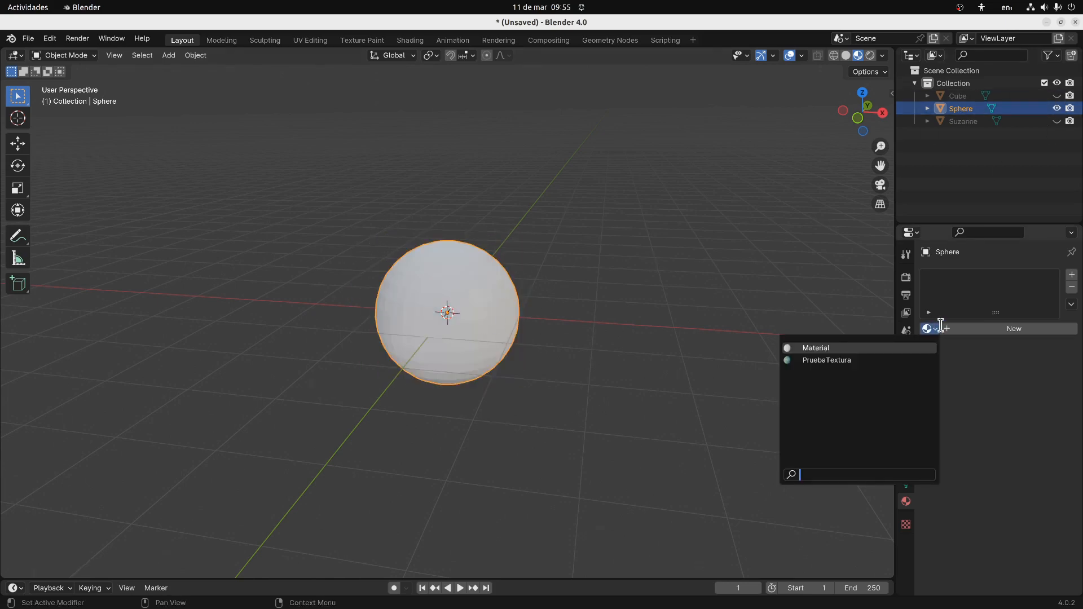
click(846, 361)
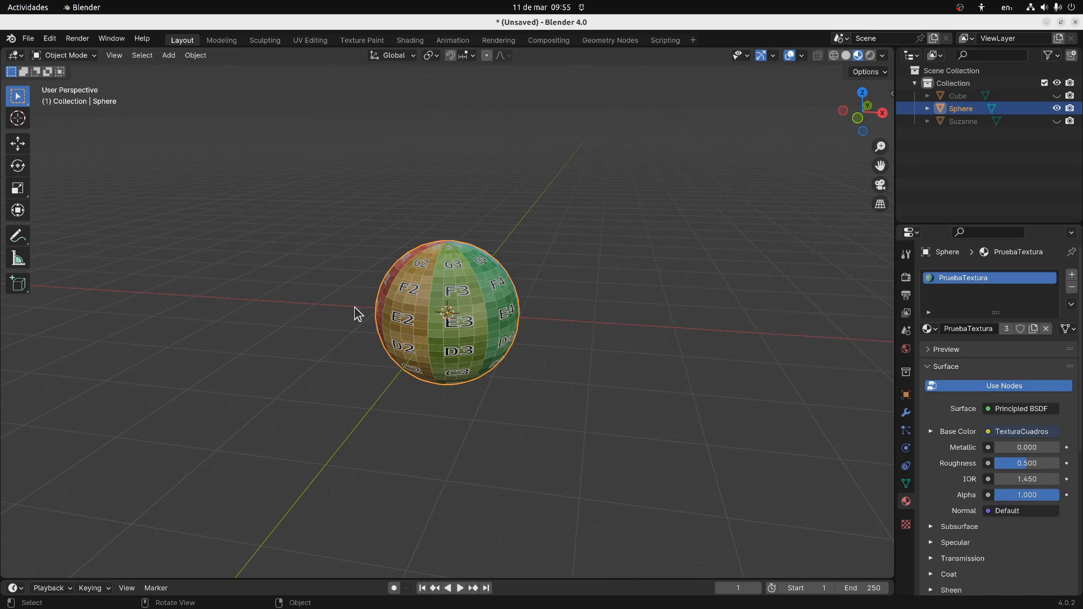
middle_drag(499, 302, 427, 271)
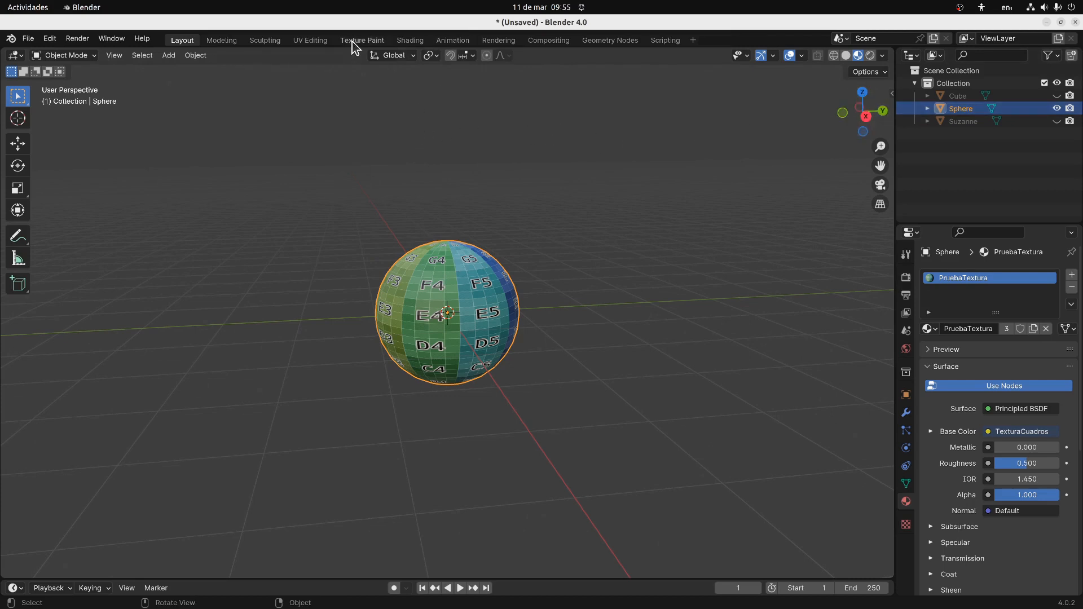
Open the sphere in the UV Editing workspace, select its whole UV layout and examine how the grid wraps at both poles
click(310, 40)
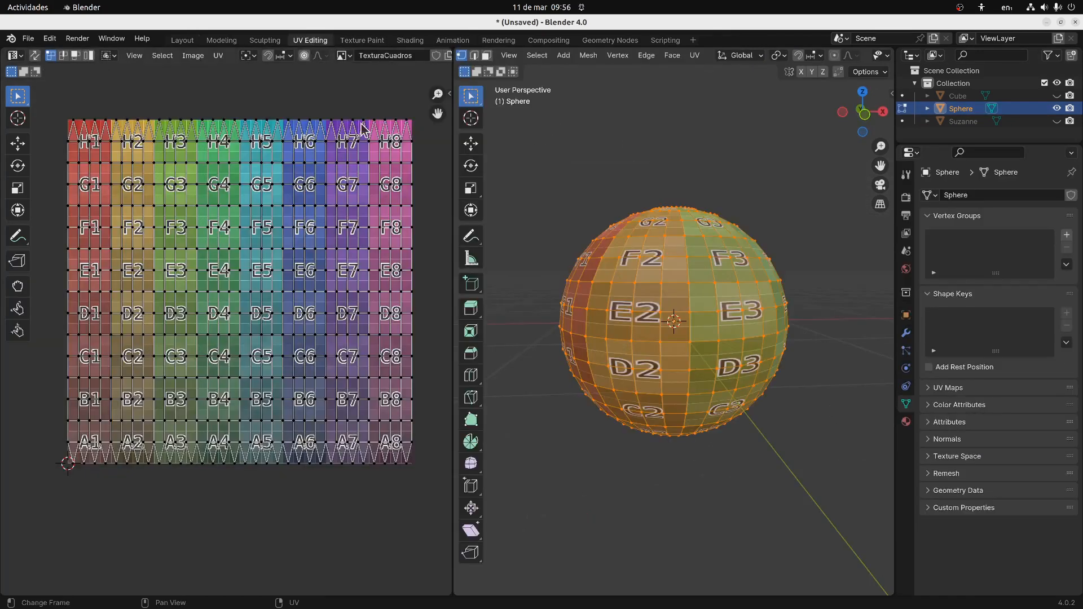
drag(58, 101, 417, 473)
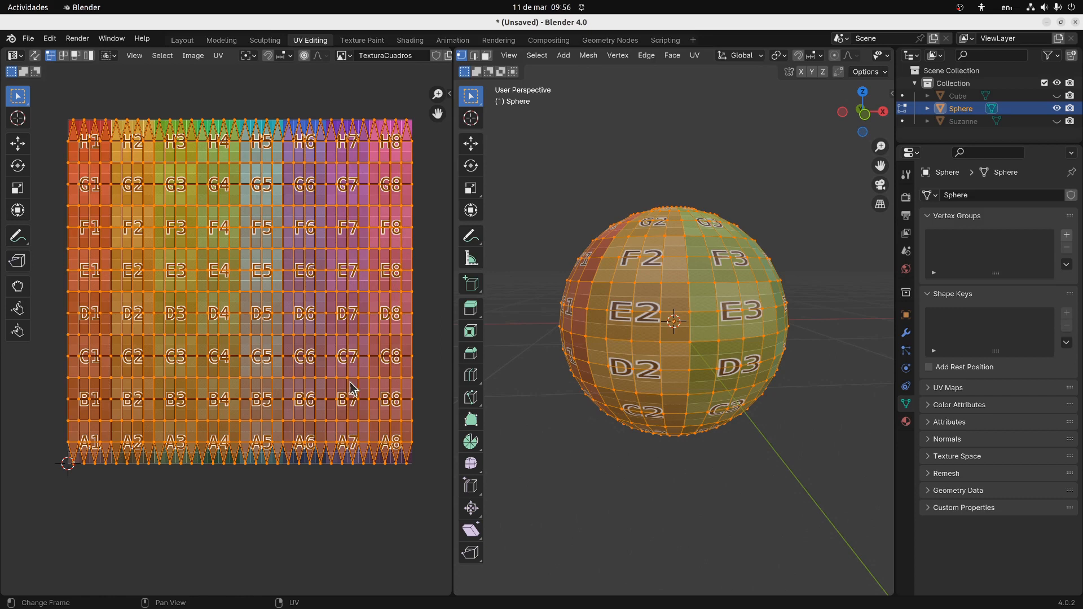
middle_drag(638, 272, 652, 375)
scroll(666, 339, up, 5)
scroll(637, 265, down, 1)
scroll(637, 271, down, 3)
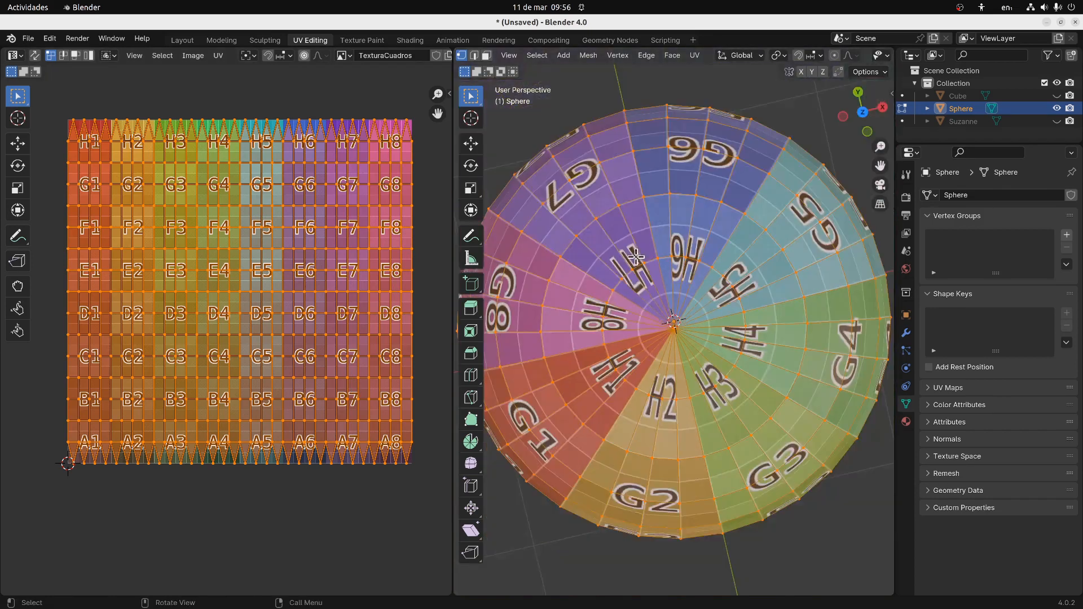
middle_drag(693, 484, 673, 214)
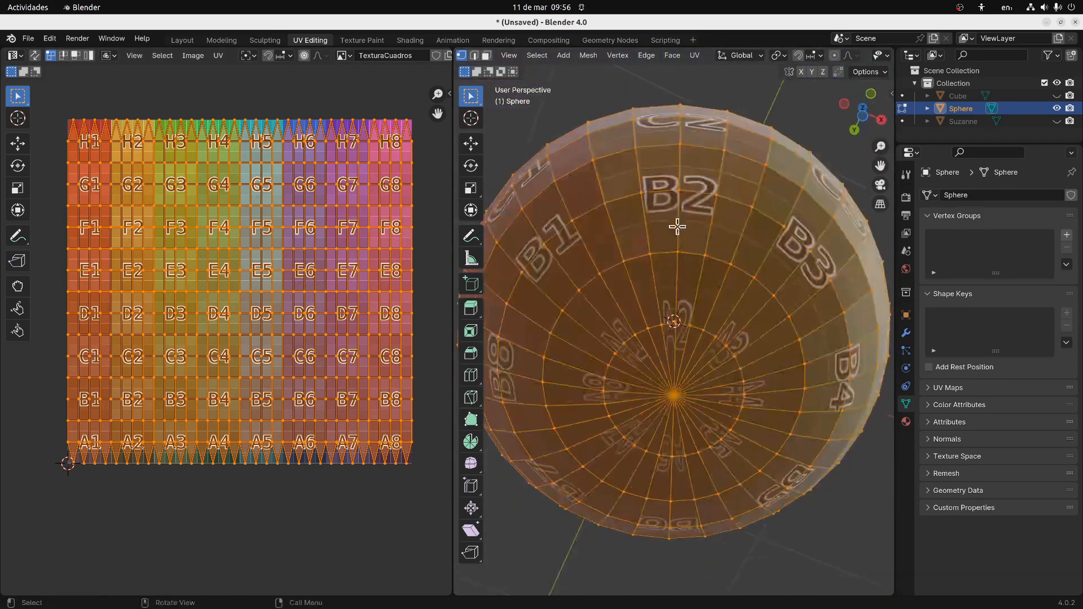
middle_drag(625, 249, 647, 517)
scroll(217, 321, down, 1)
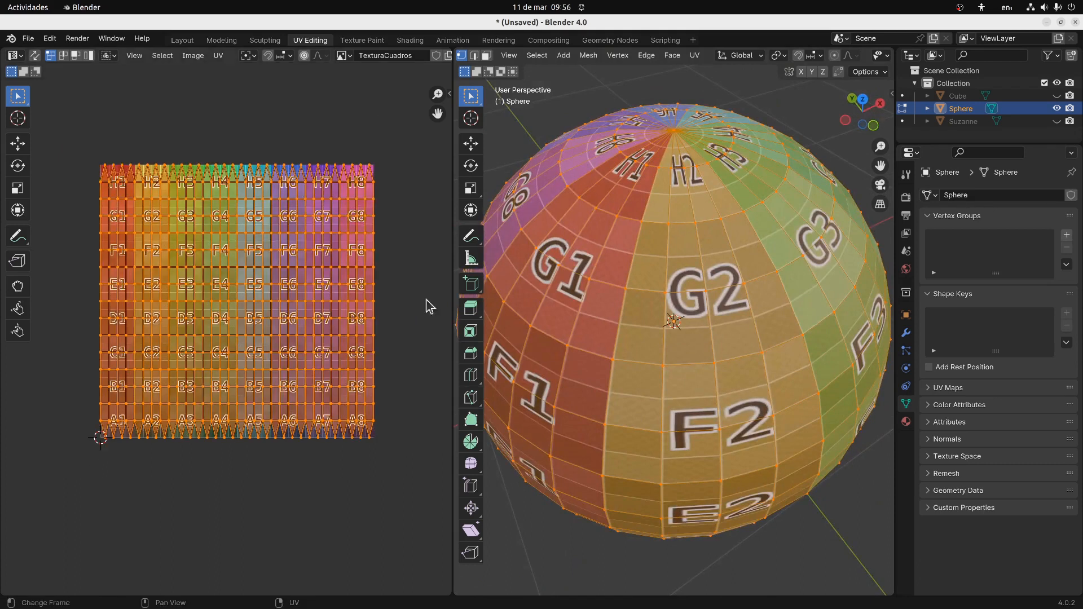
scroll(658, 276, down, 4)
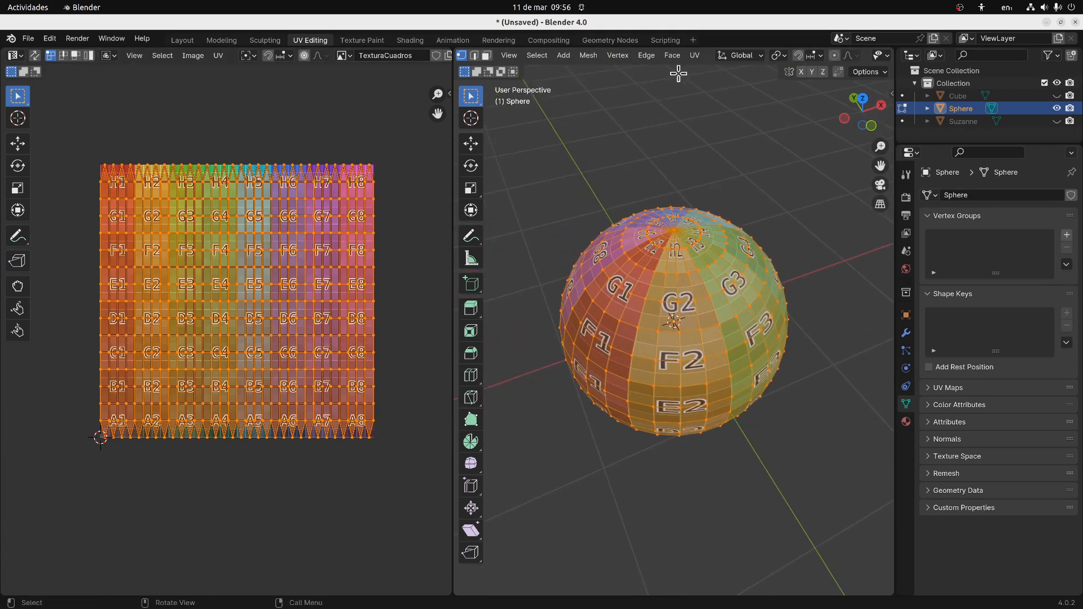
Unwrap the sphere with Smart UV Project at a 66° angle limit and inspect the new mapping at both poles
click(694, 54)
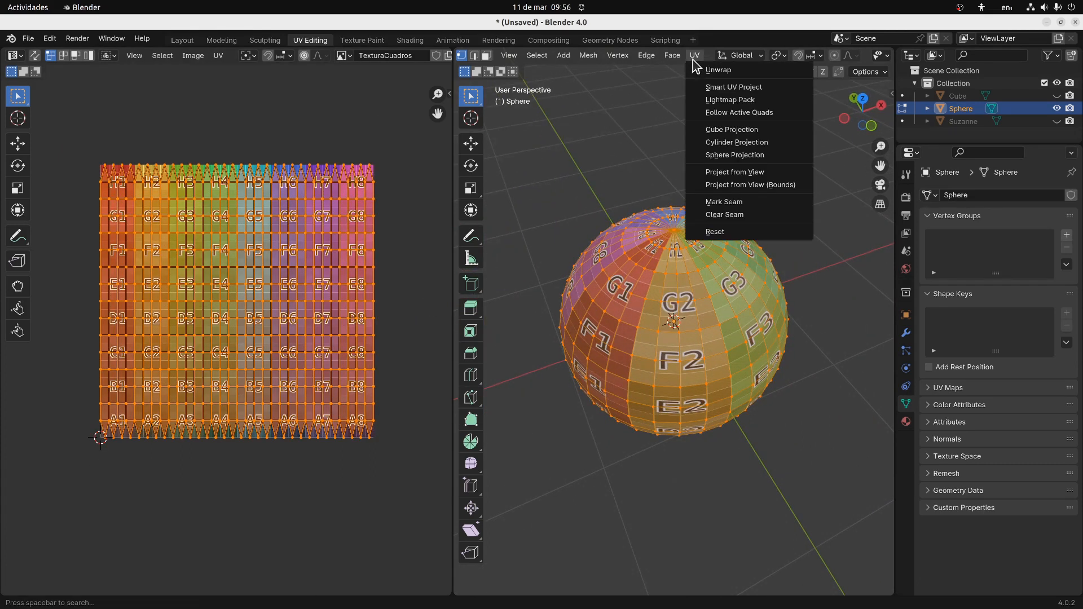
click(716, 90)
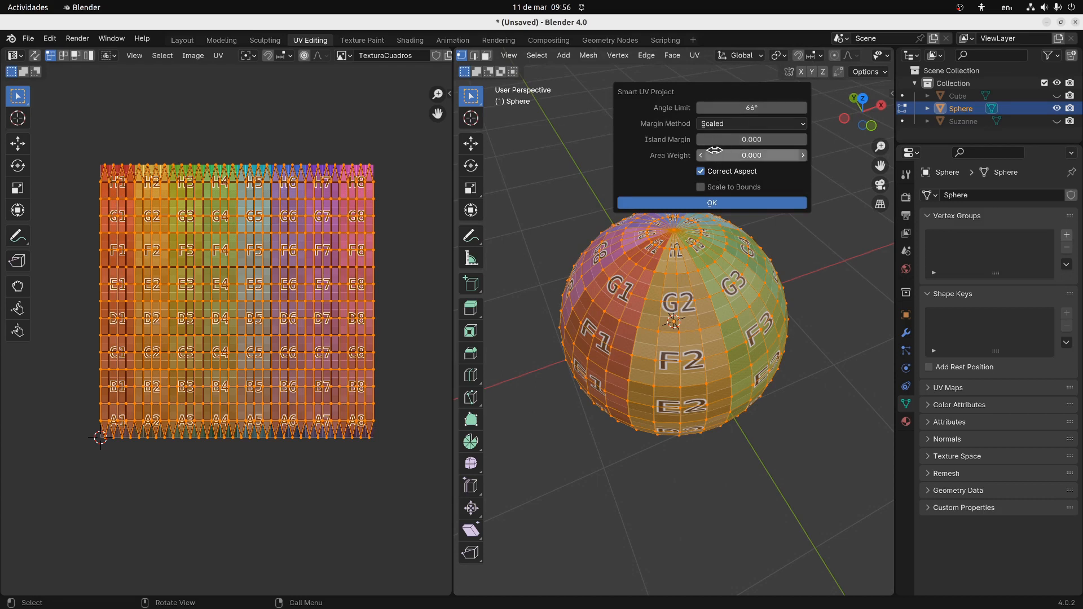
click(712, 205)
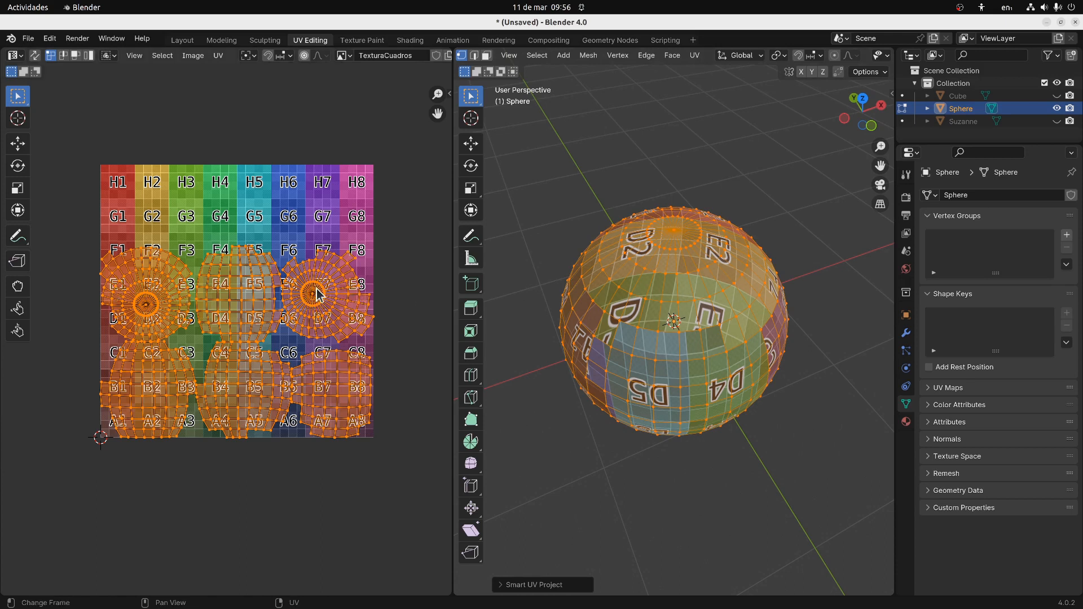
middle_drag(589, 278, 726, 341)
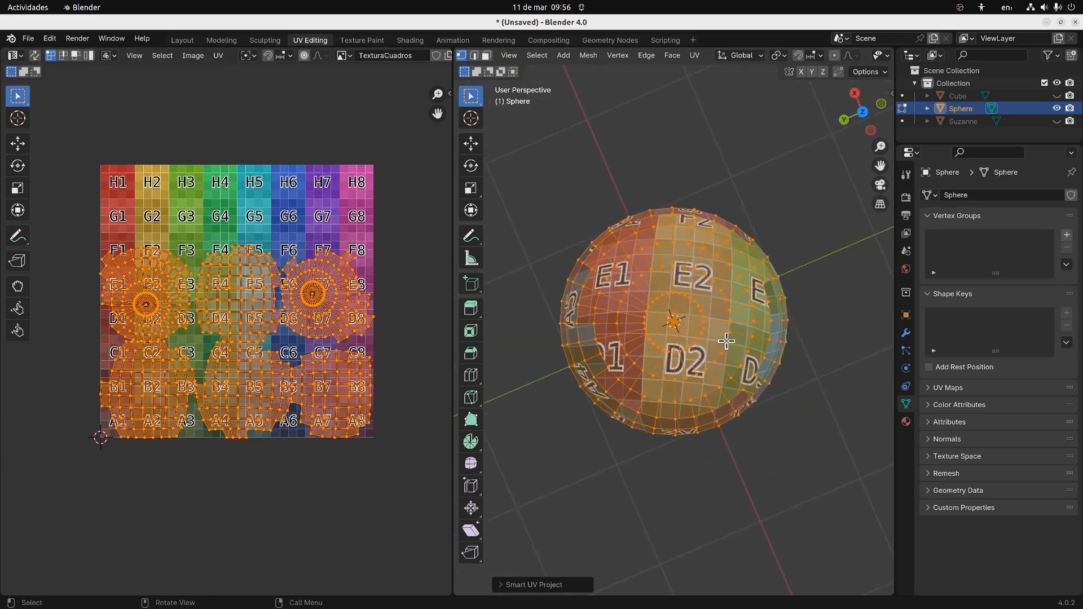
scroll(726, 341, up, 2)
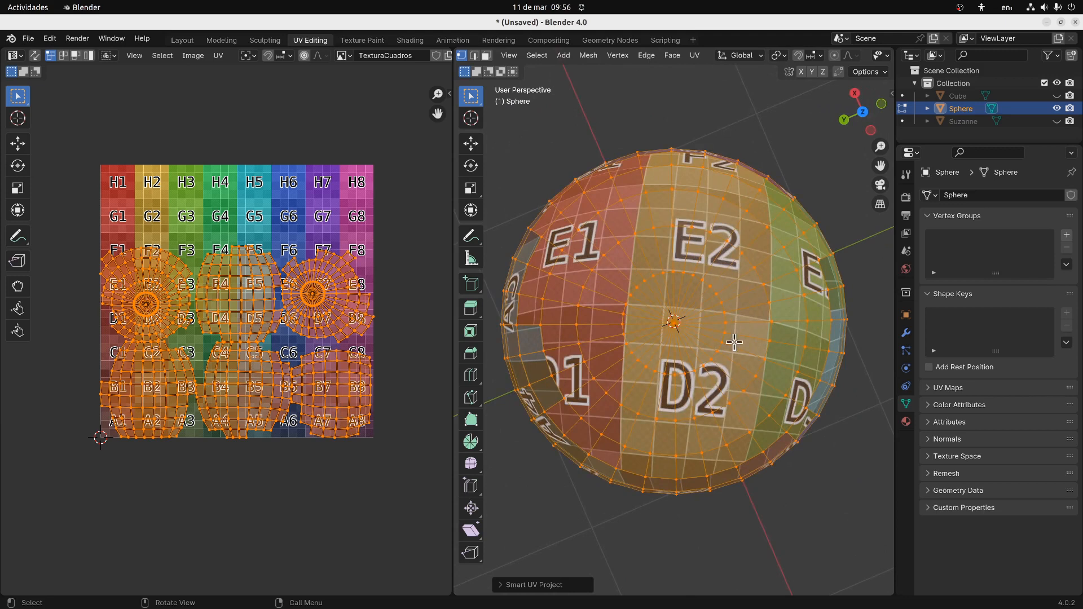
middle_drag(630, 393, 640, 328)
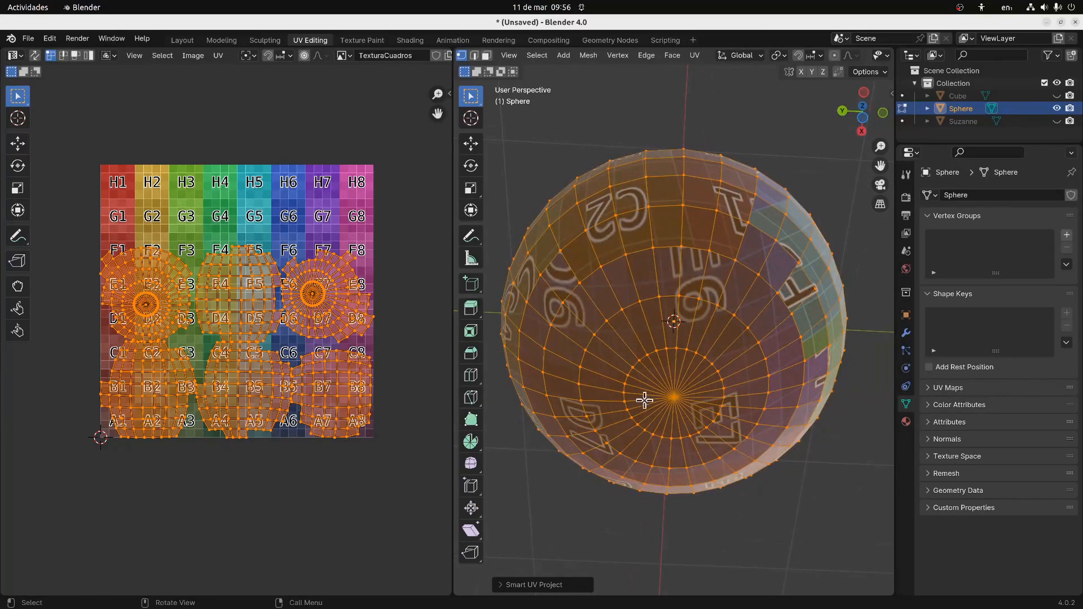
middle_drag(637, 209, 671, 435)
middle_drag(646, 377, 668, 423)
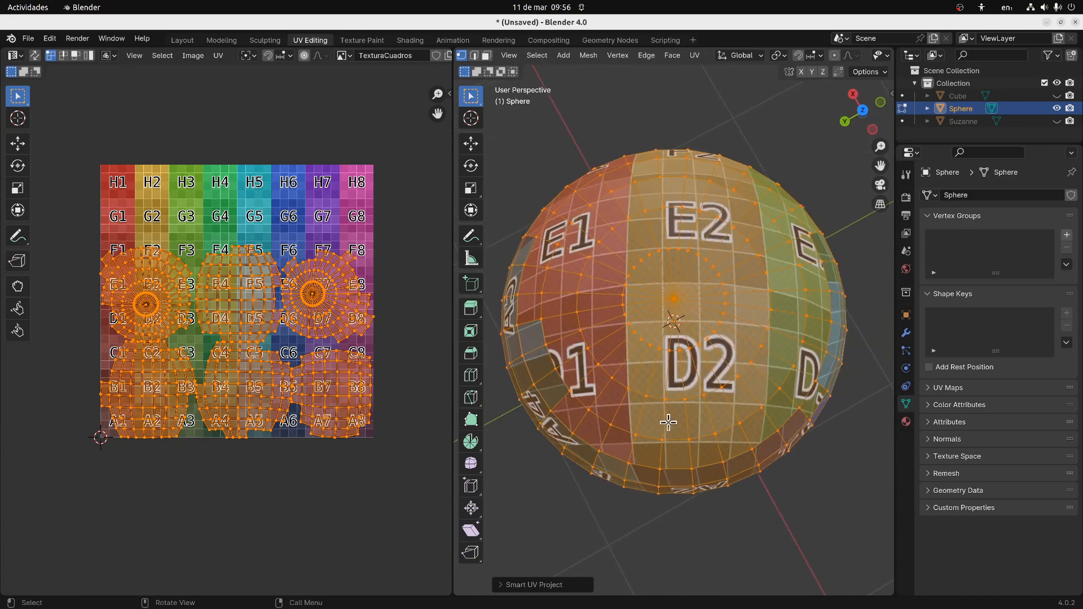
Examine where the Smart UV Project islands meet around the sphere's sides and top
middle_drag(702, 370, 565, 361)
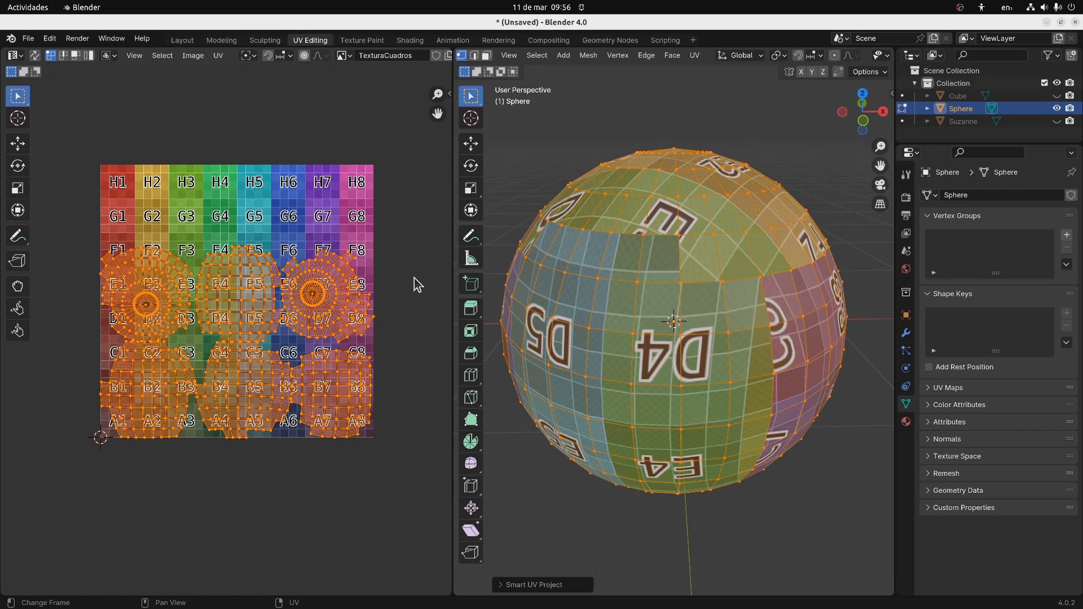
middle_drag(691, 275, 659, 293)
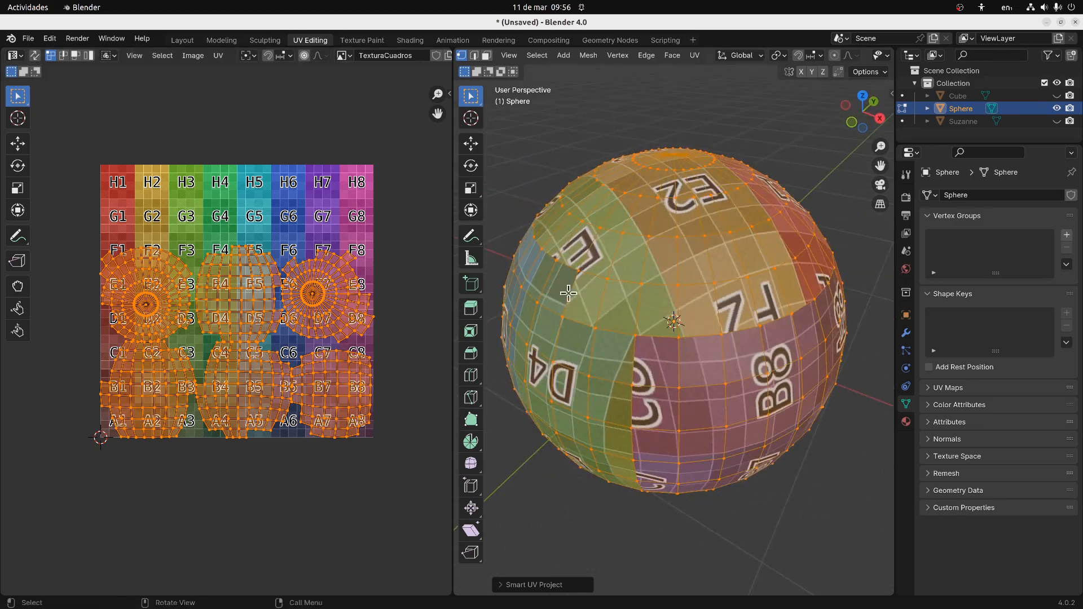
middle_drag(630, 365, 732, 392)
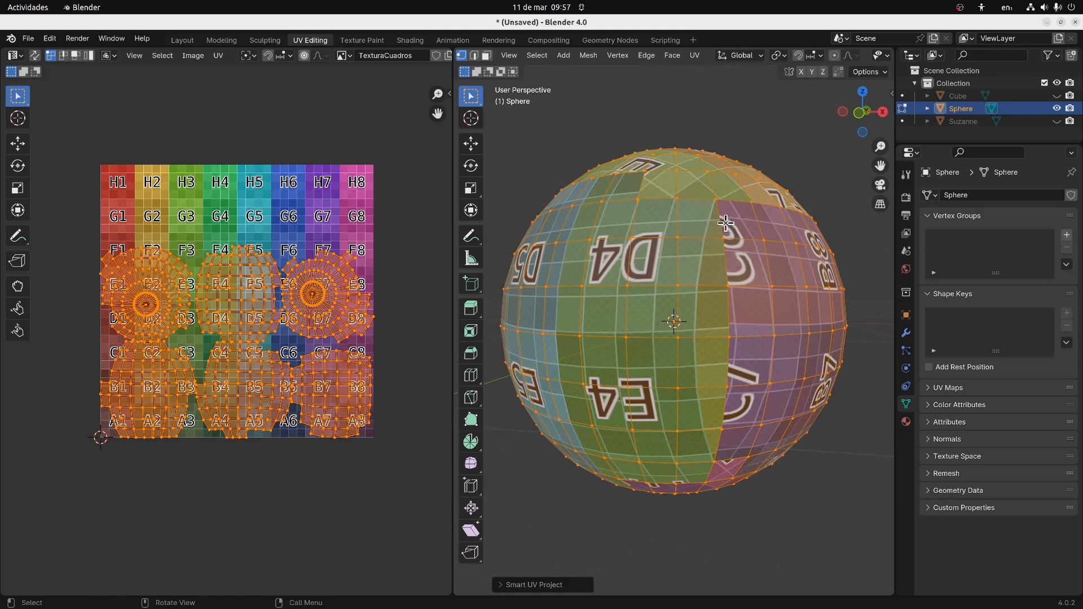
middle_drag(732, 232, 564, 316)
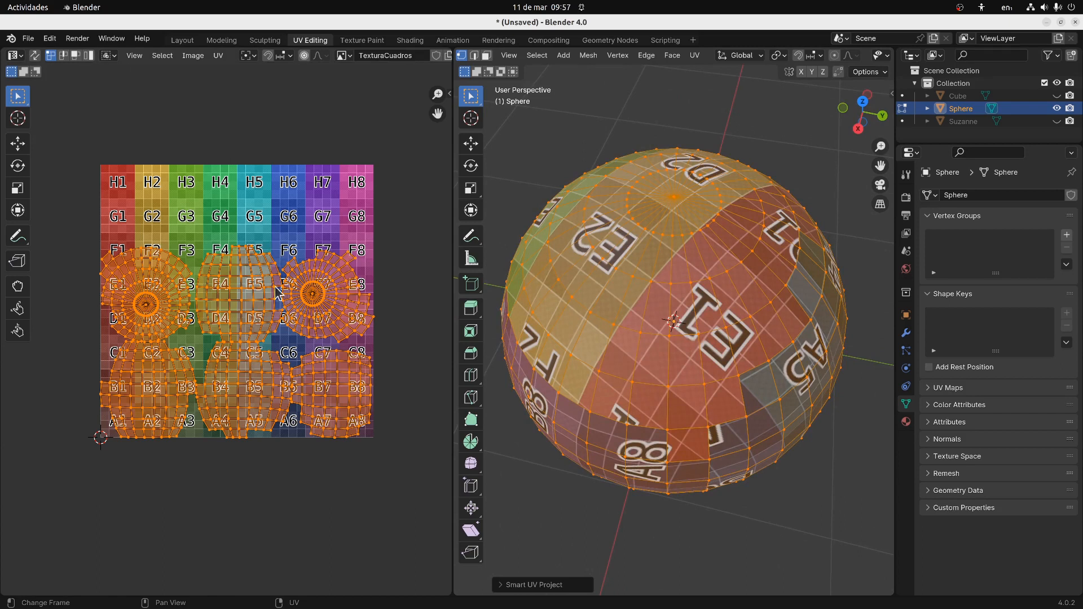
middle_drag(597, 248, 615, 295)
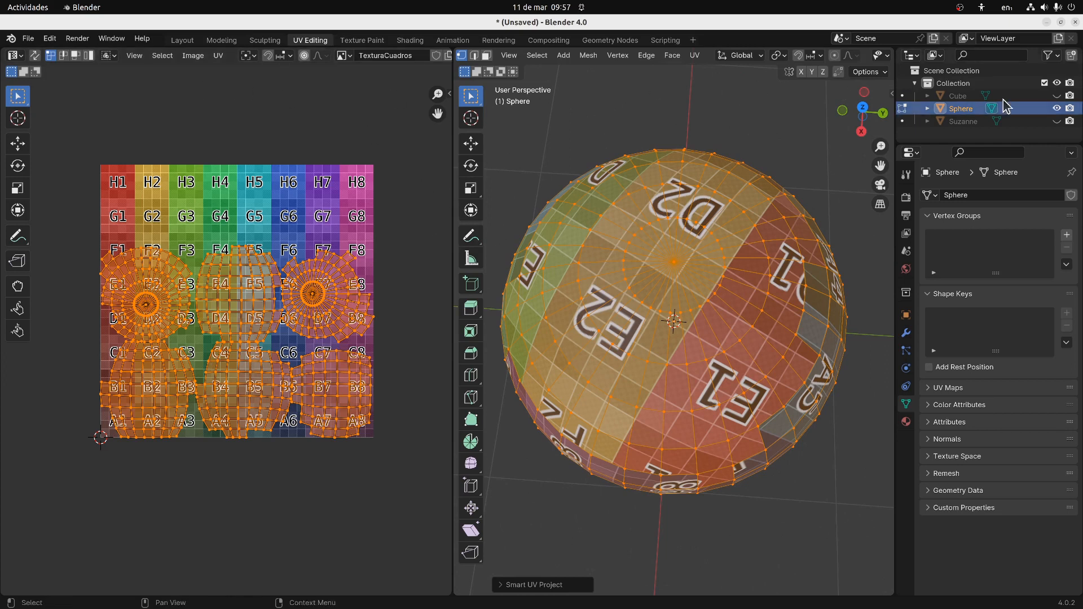
Hide the sphere, show the cube and open the cube in Edit Mode
click(1057, 108)
click(1058, 95)
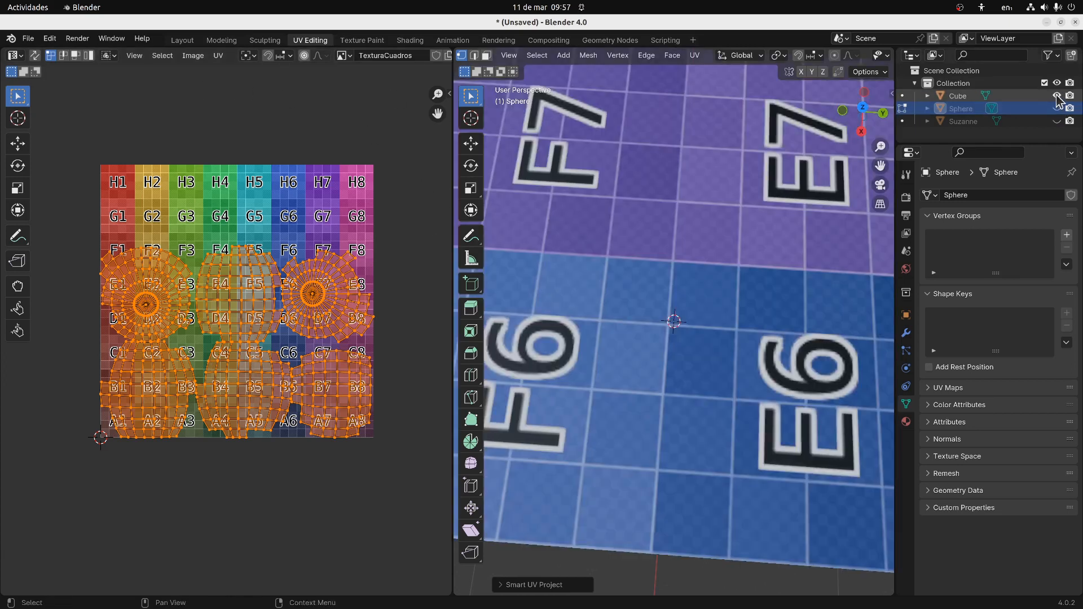
middle_drag(741, 202, 670, 214)
key(Tab)
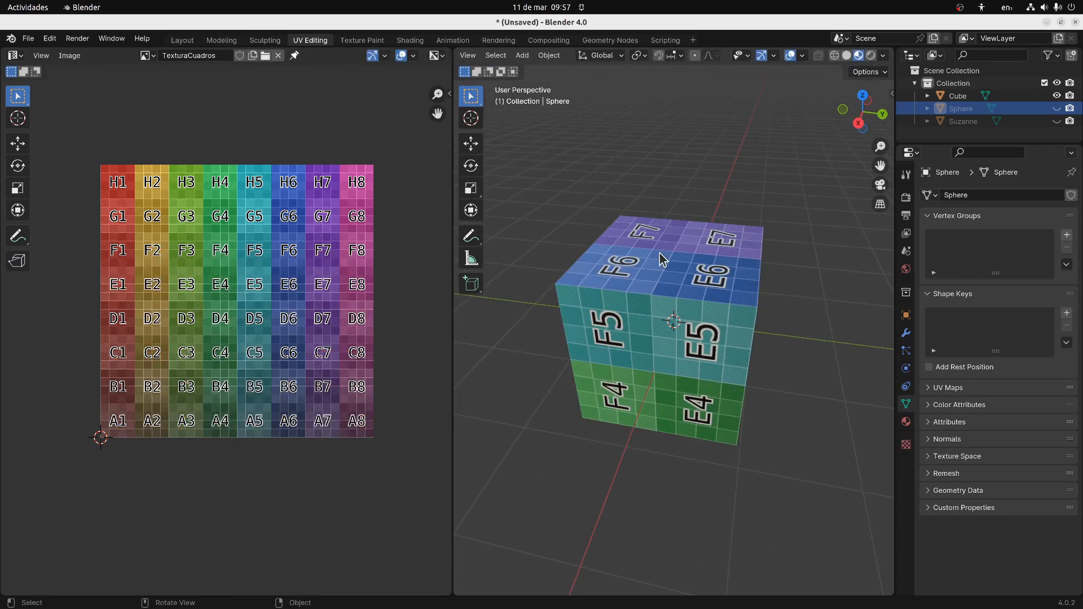
click(659, 254)
key(Tab)
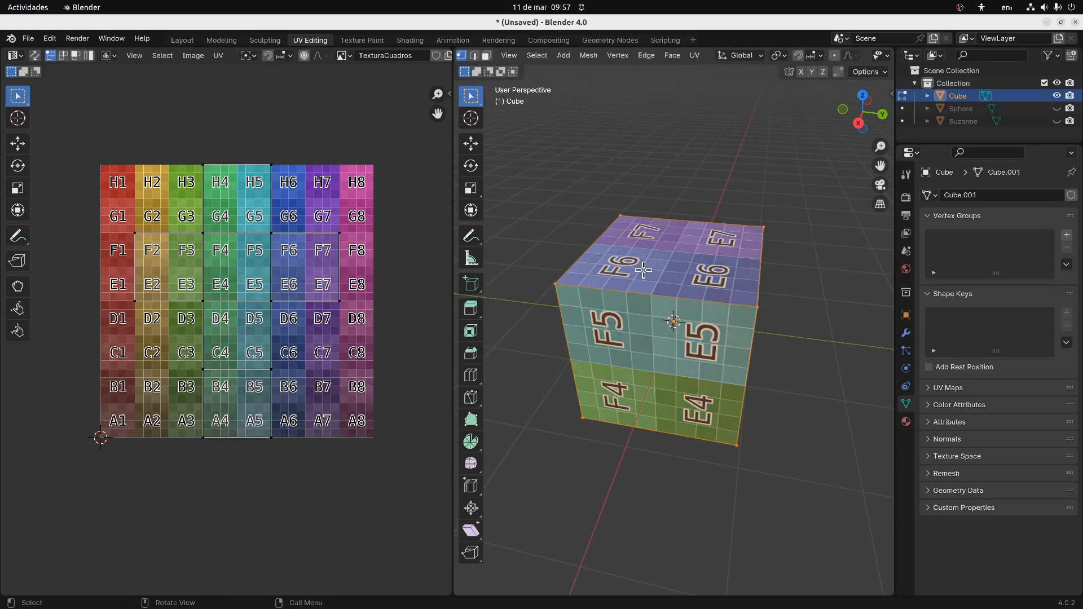
Unwrap the cube with Smart UV Project at a 66° angle limit and 0.000 island margin, and inspect its faces
middle_drag(599, 300, 643, 294)
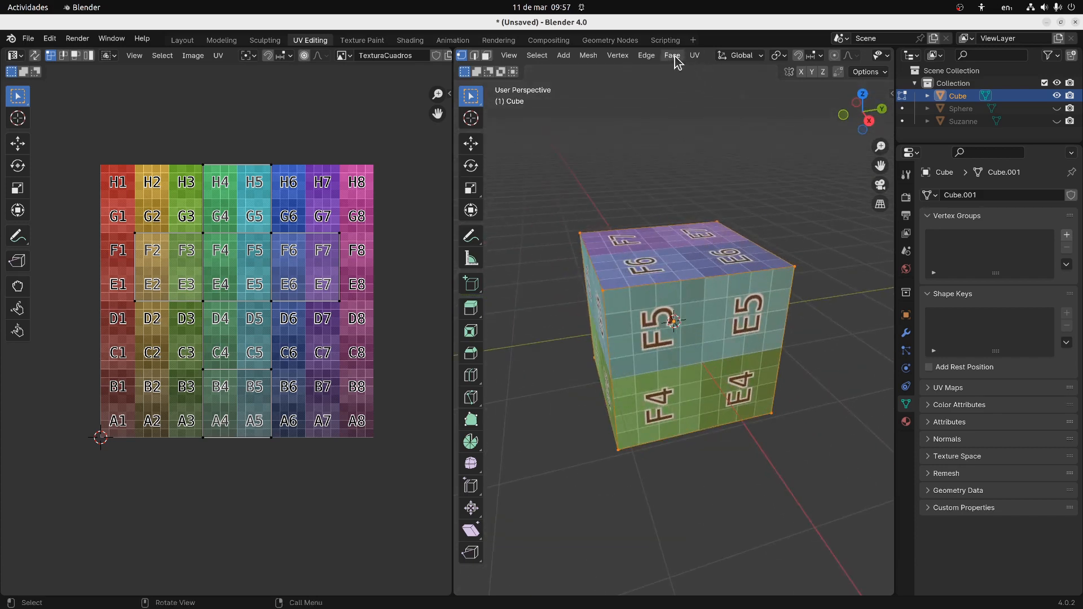
click(695, 55)
click(723, 87)
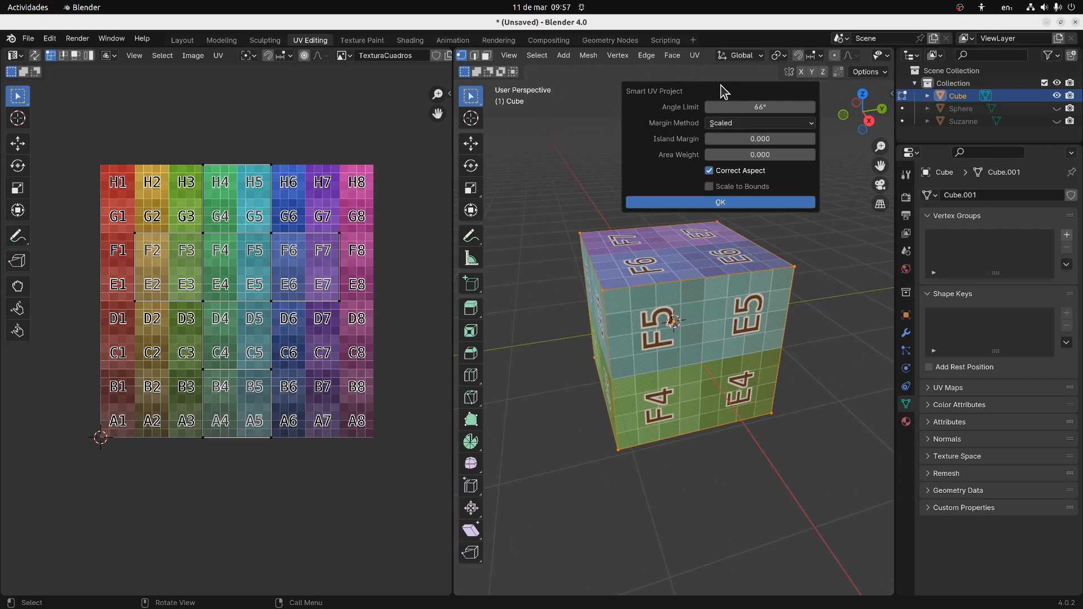
click(728, 203)
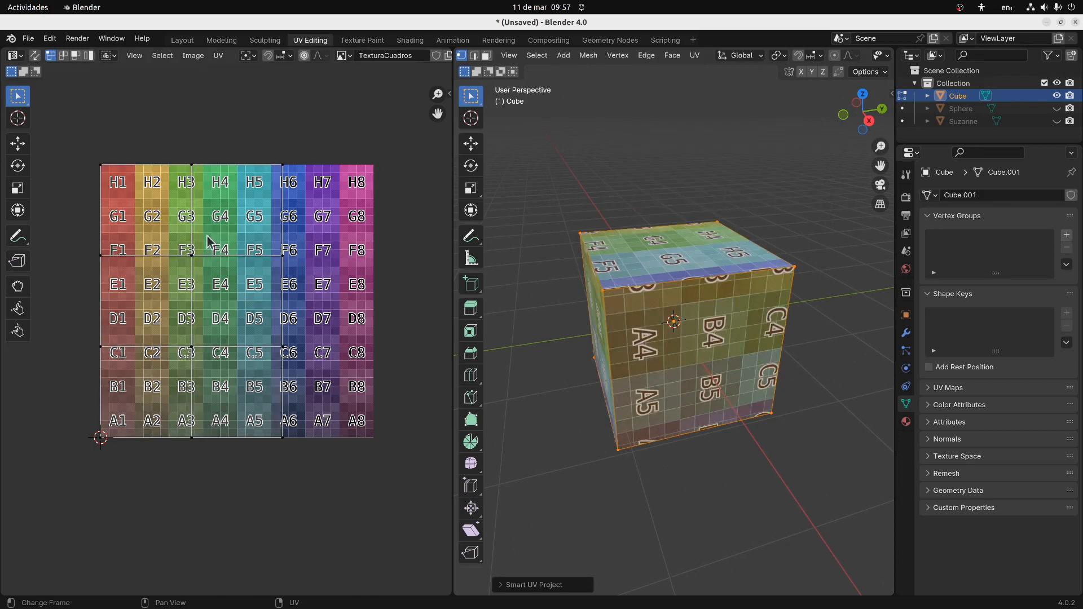
middle_drag(549, 292, 666, 300)
middle_drag(704, 362, 731, 197)
Unwrap the cube again with Smart UV Project, setting both the island margin and the area weight to 1.000
click(694, 56)
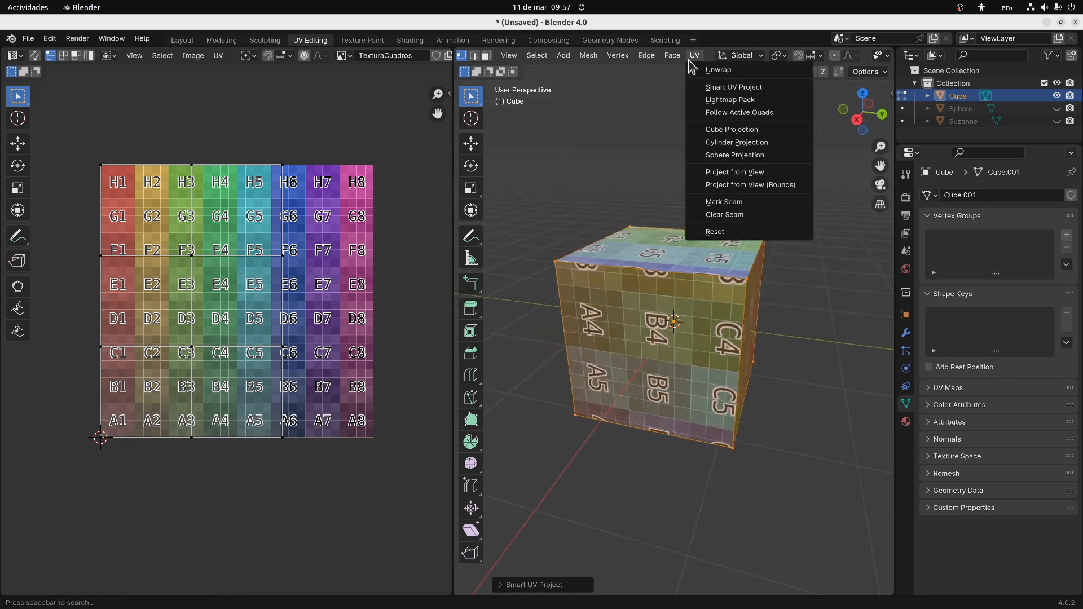
click(718, 88)
drag(702, 141, 757, 142)
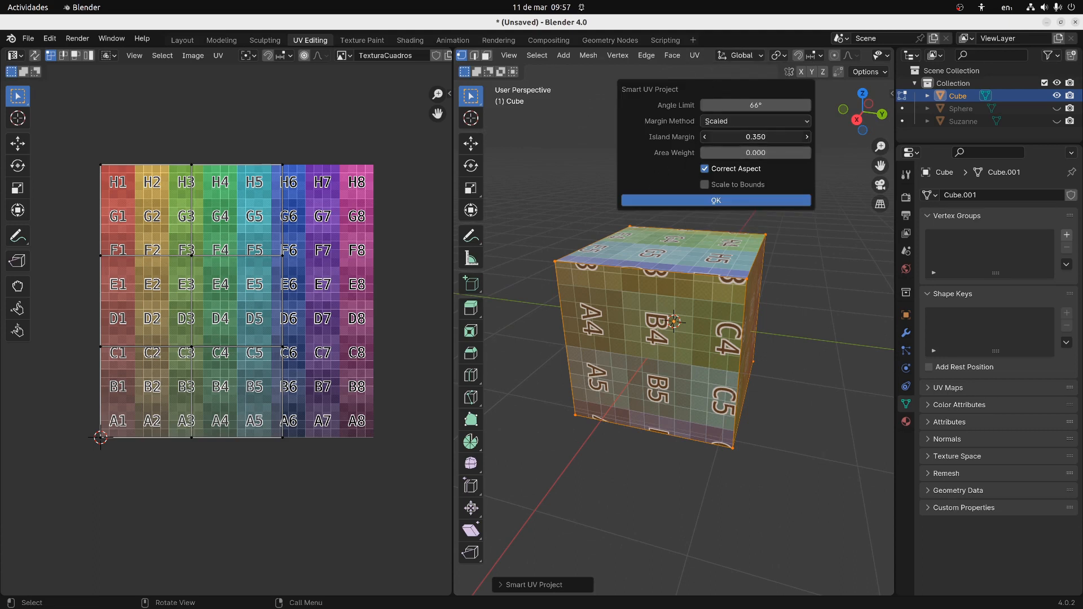
drag(728, 153, 756, 153)
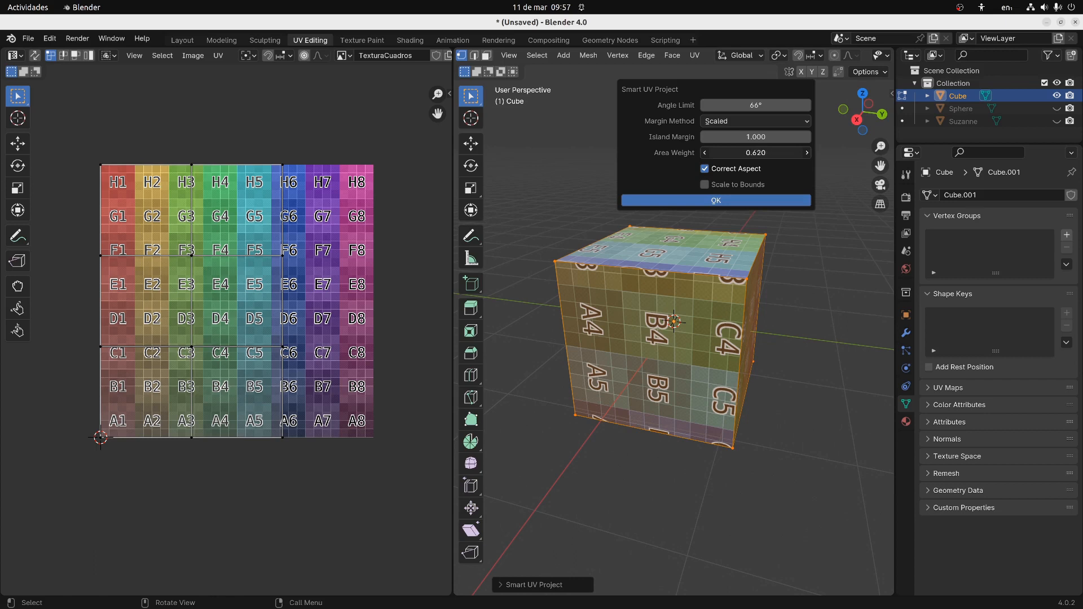
drag(756, 152, 761, 153)
click(722, 201)
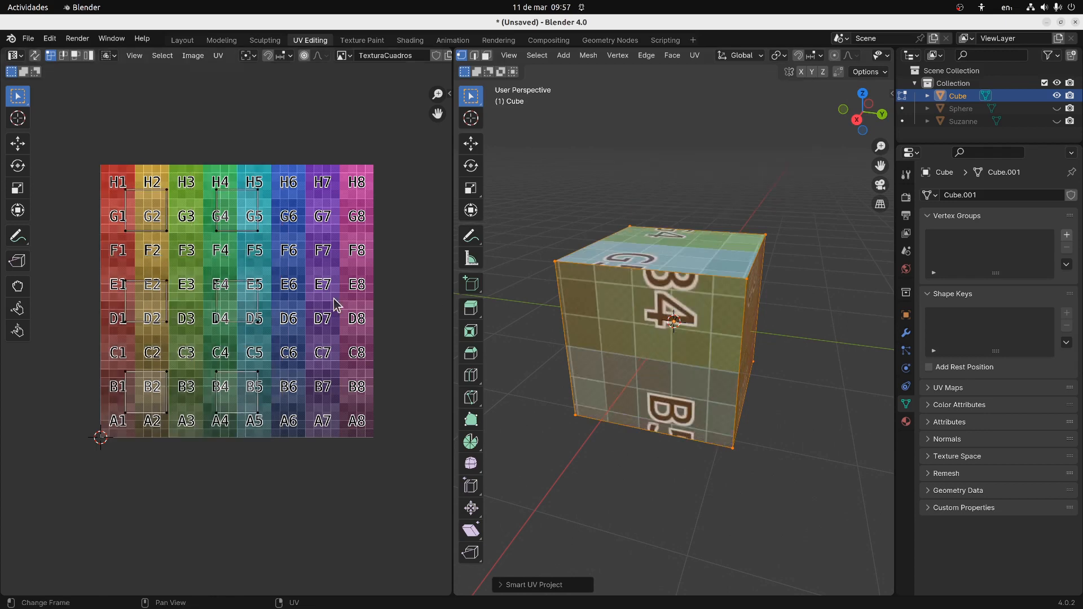
scroll(314, 278, up, 2)
scroll(187, 167, down, 1)
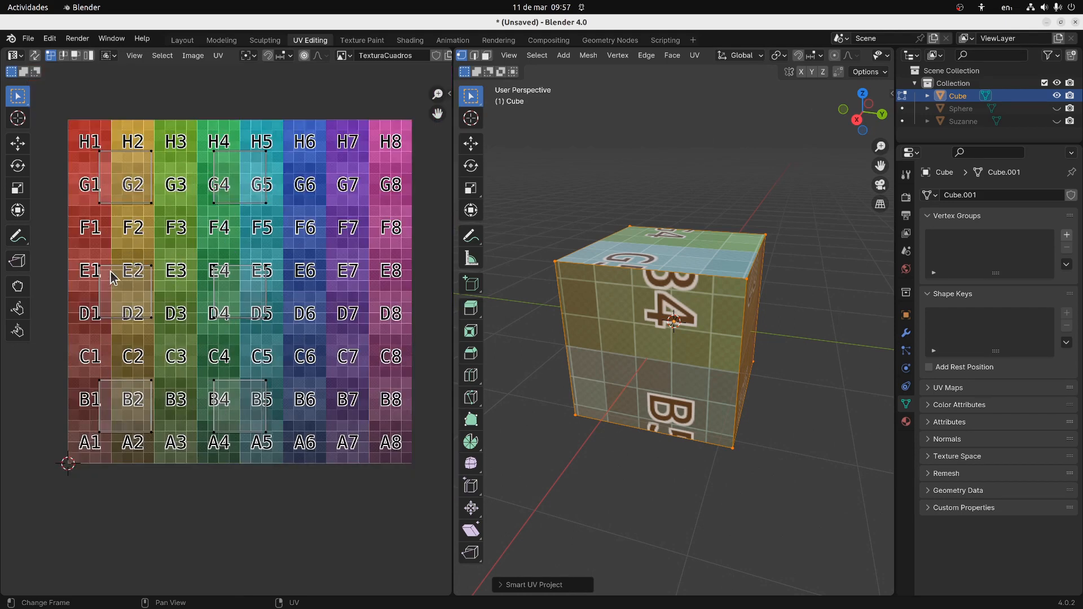
Select all six cube UV islands, then move and scale them to fit the grid squares G2, G4, E2, E4, C2 and C4
drag(86, 143, 288, 454)
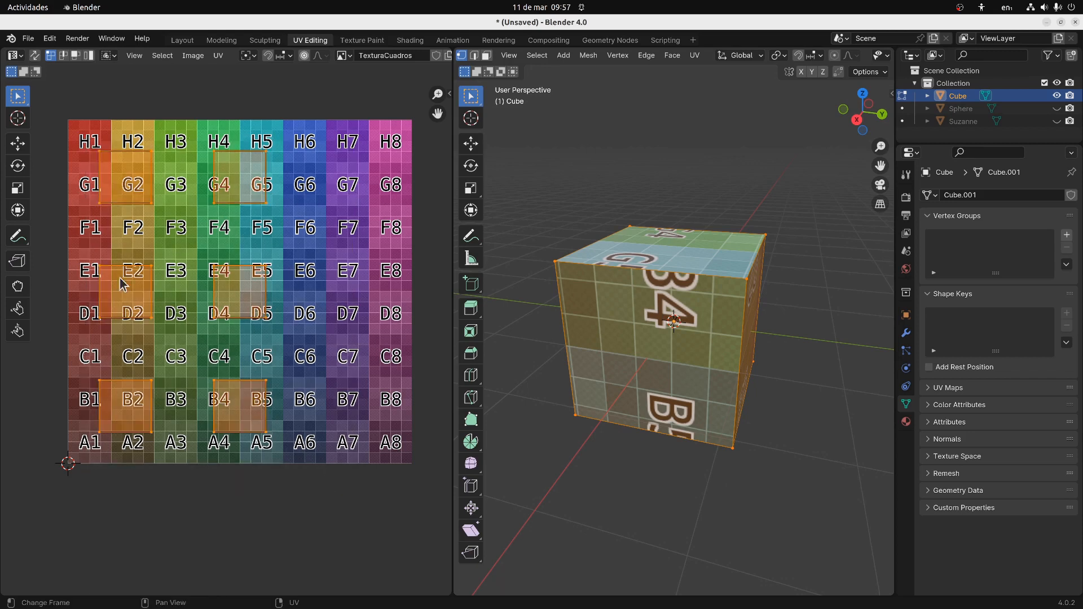
mouse_move(536, 317)
middle_down()
mouse_move(554, 368)
mouse_move(549, 325)
middle_up()
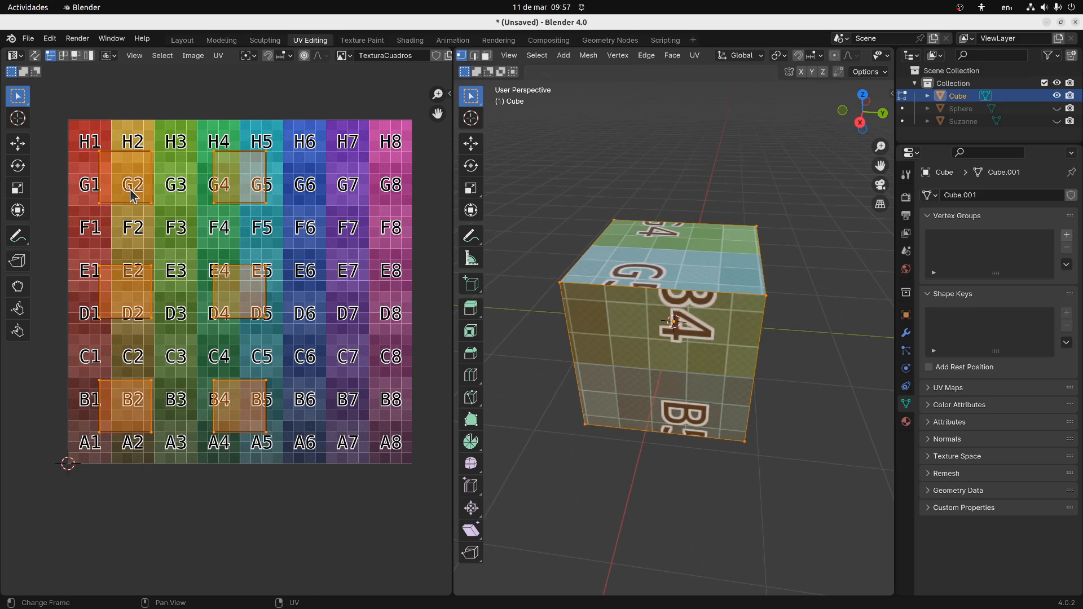
key(g)
click(144, 197)
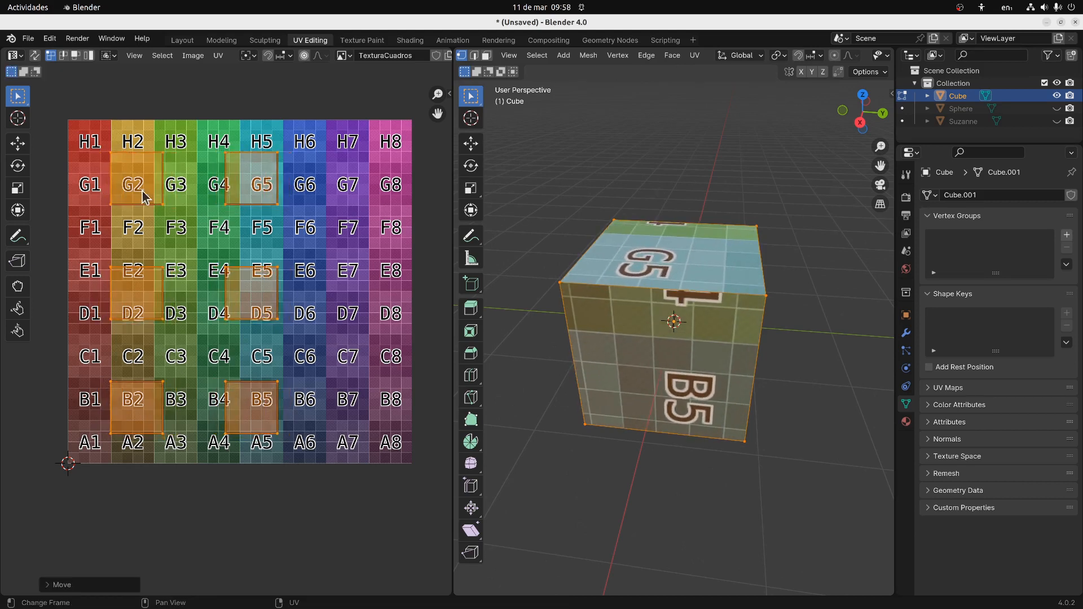
key(s)
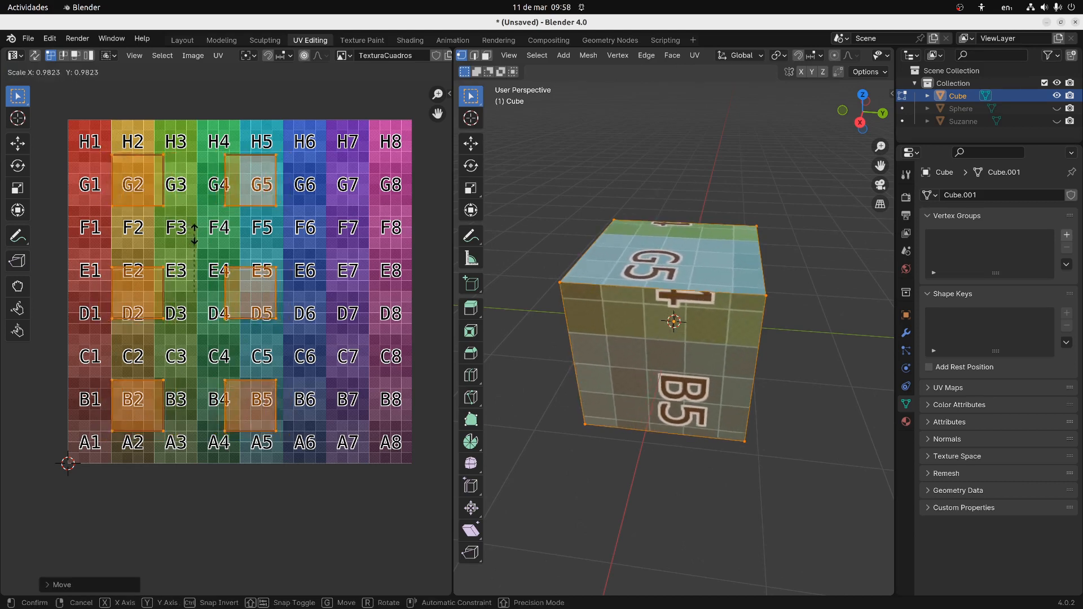
click(174, 249)
key(g)
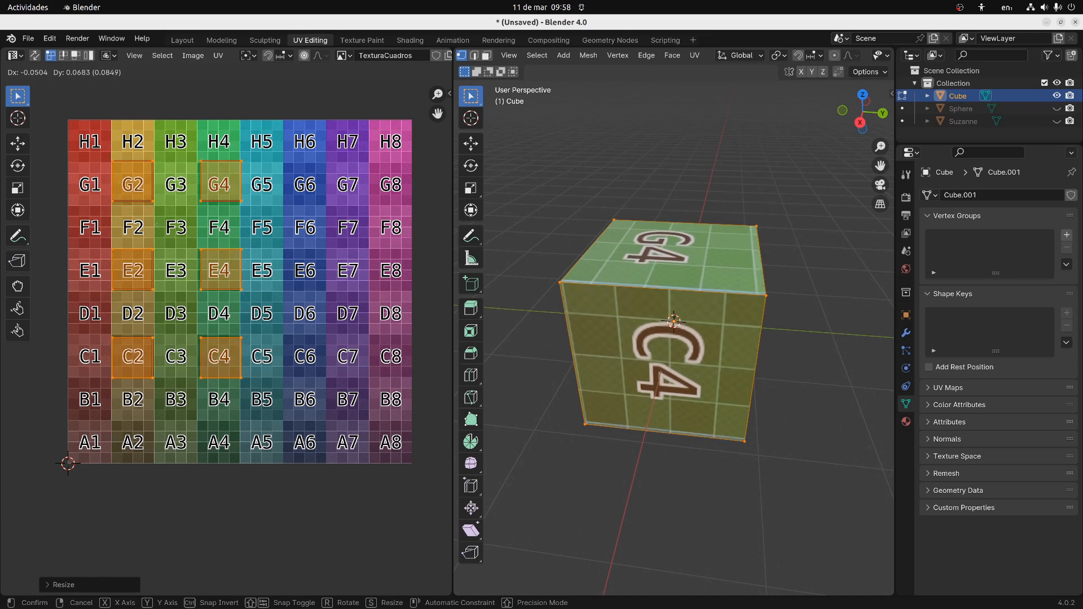
click(160, 231)
key(s)
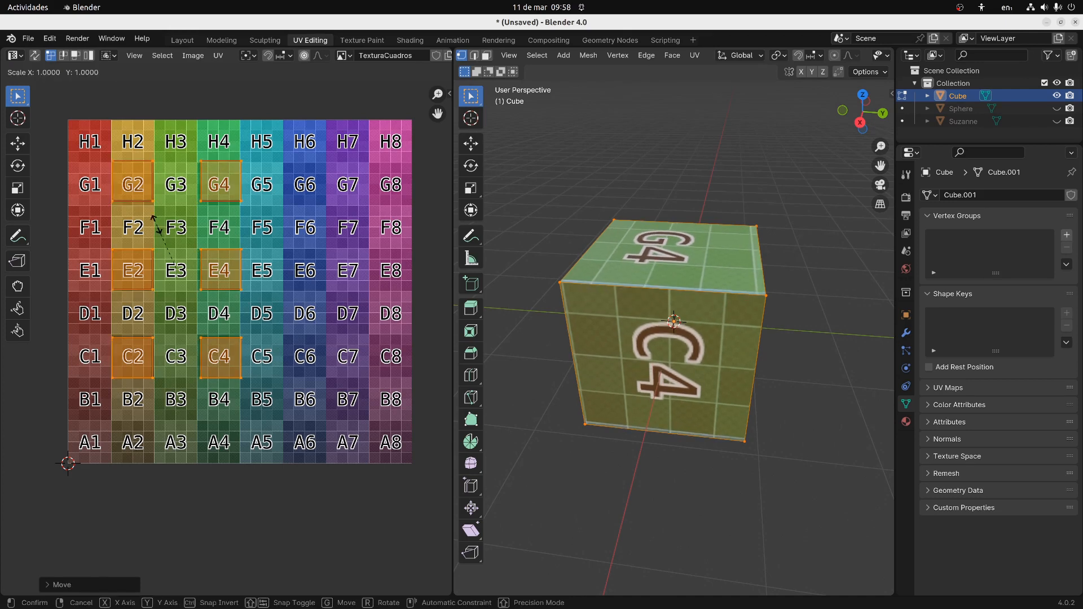
click(158, 231)
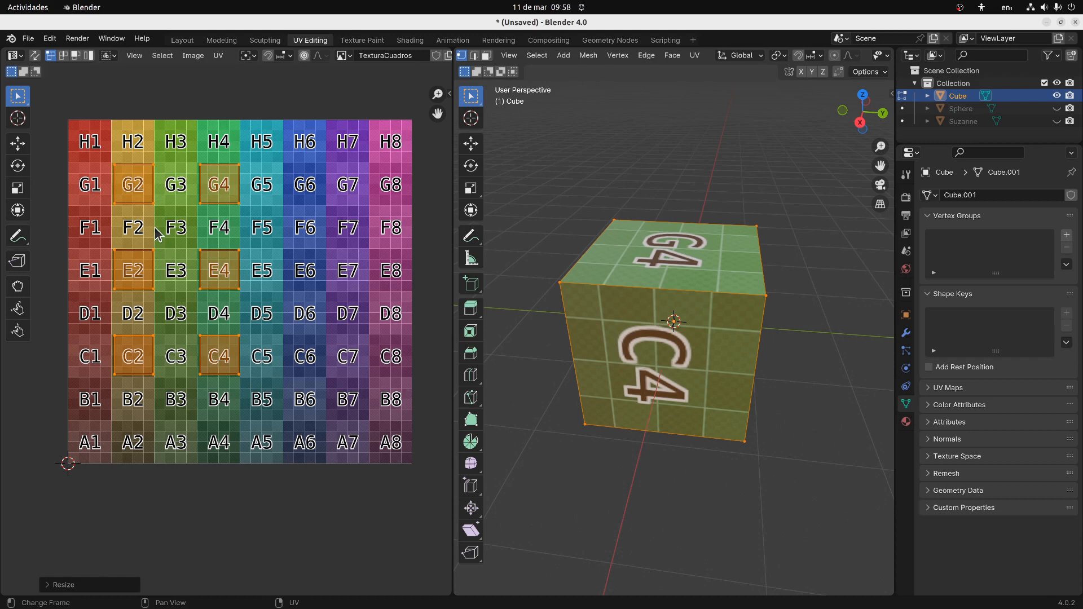
middle_drag(644, 344, 670, 246)
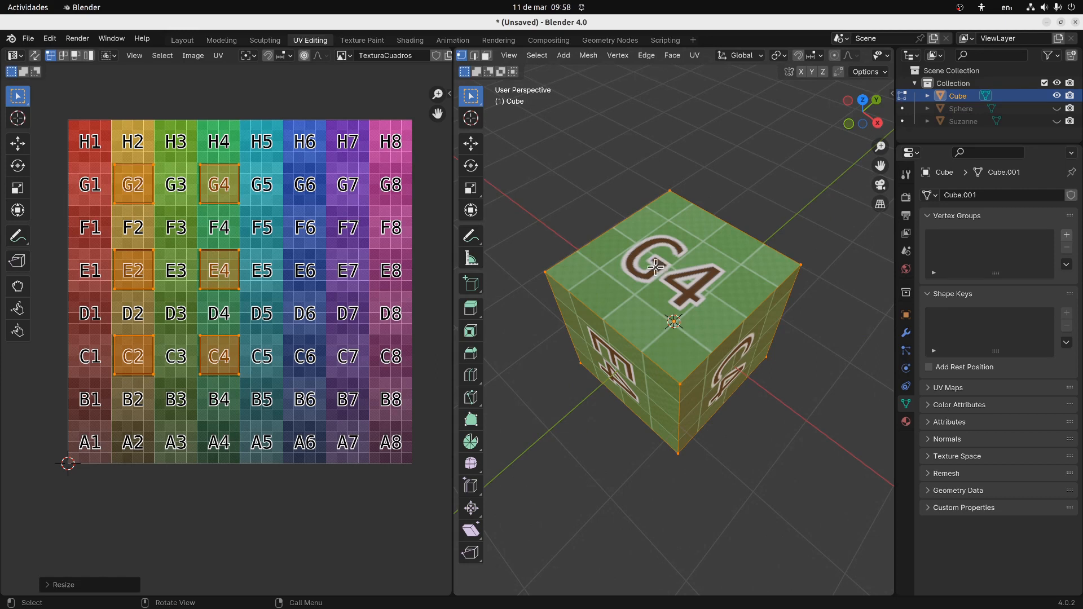
Hide the cube, show Suzanne and open the monkey in Edit Mode
click(1057, 97)
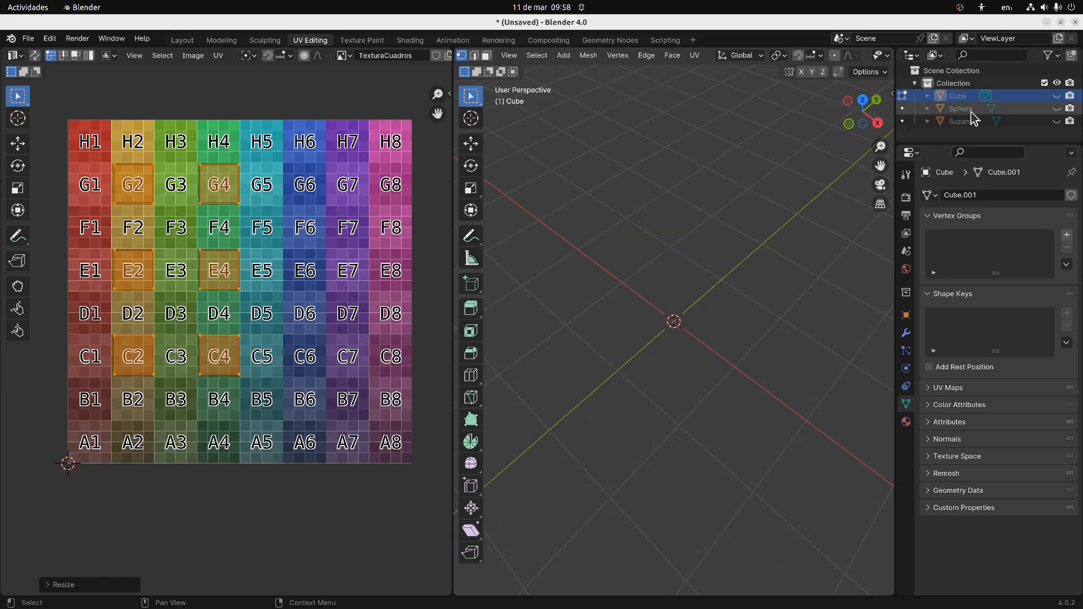
click(1057, 121)
middle_drag(811, 219, 677, 238)
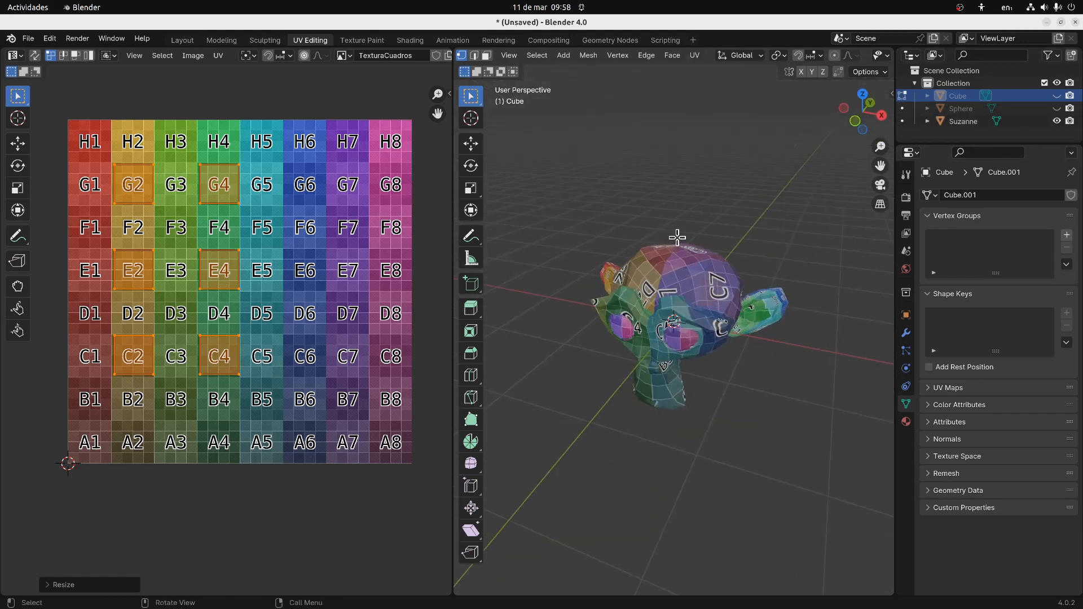
key(Tab)
click(672, 258)
key(Tab)
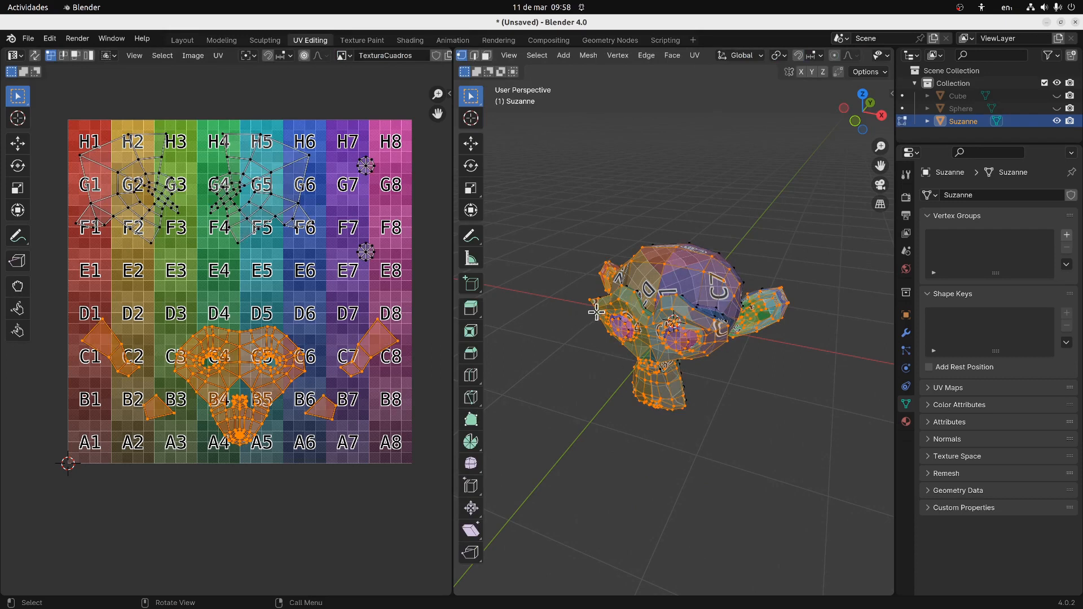
Unwrap the monkey's selected faces with Smart UV Project at a 66° angle limit and 1.000 island margin, and inspect the result
click(695, 56)
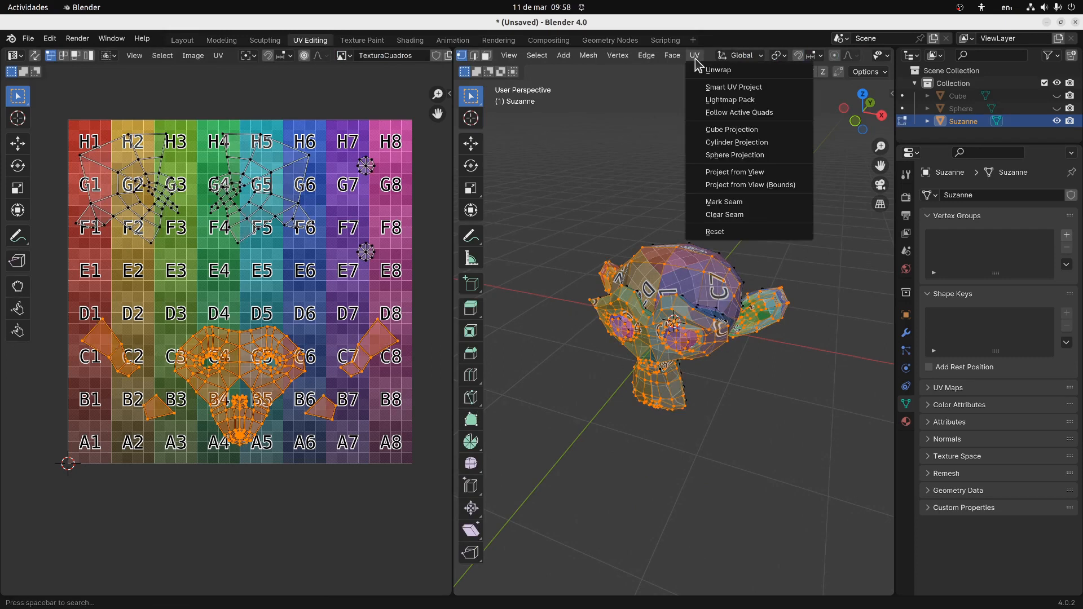
click(728, 89)
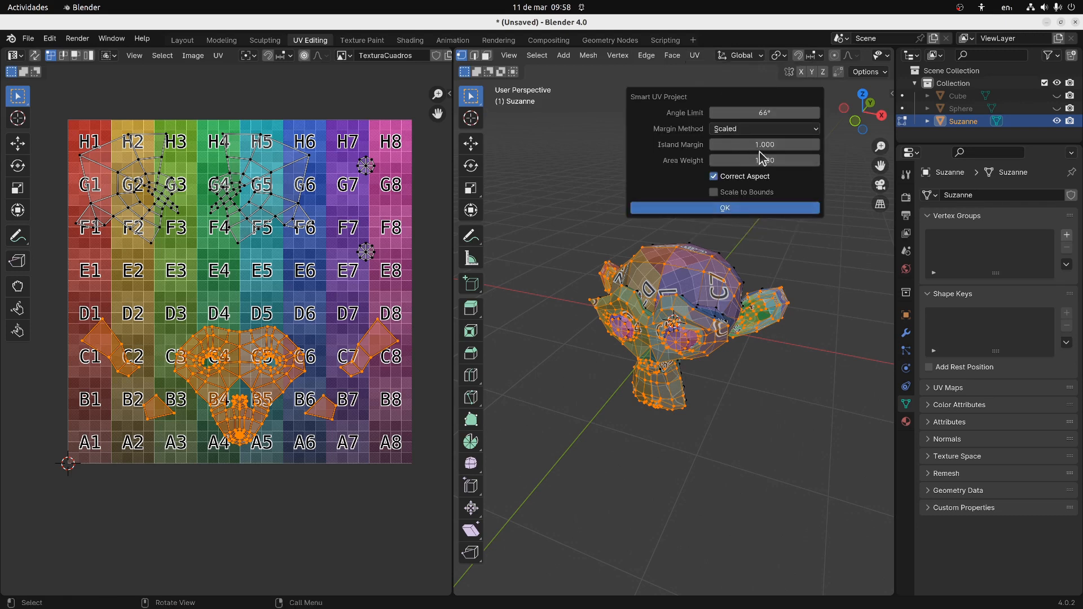
click(751, 208)
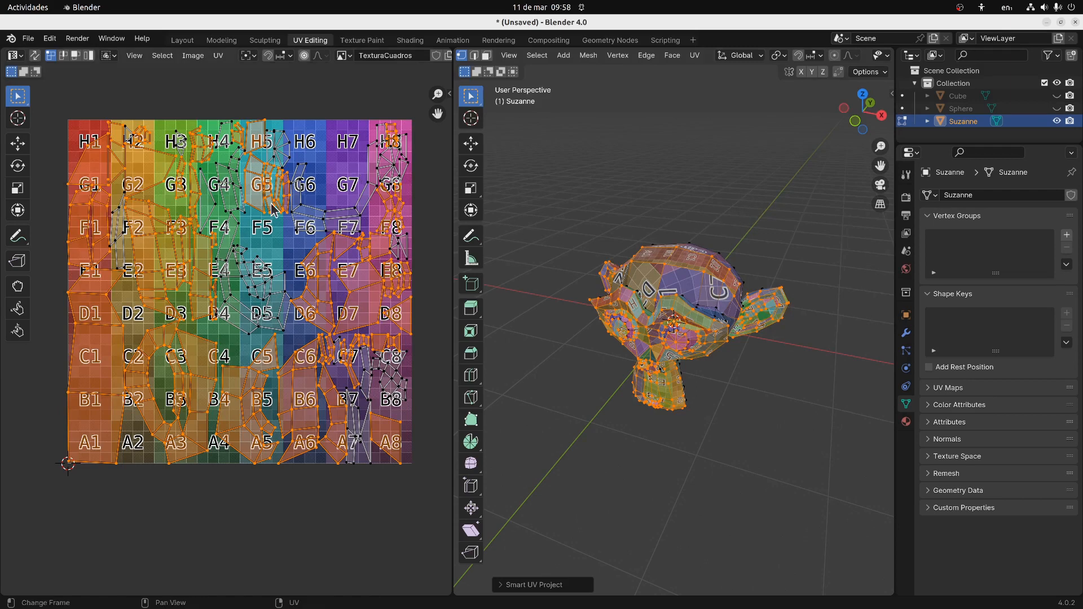
middle_drag(524, 339, 522, 314)
middle_drag(620, 295, 588, 322)
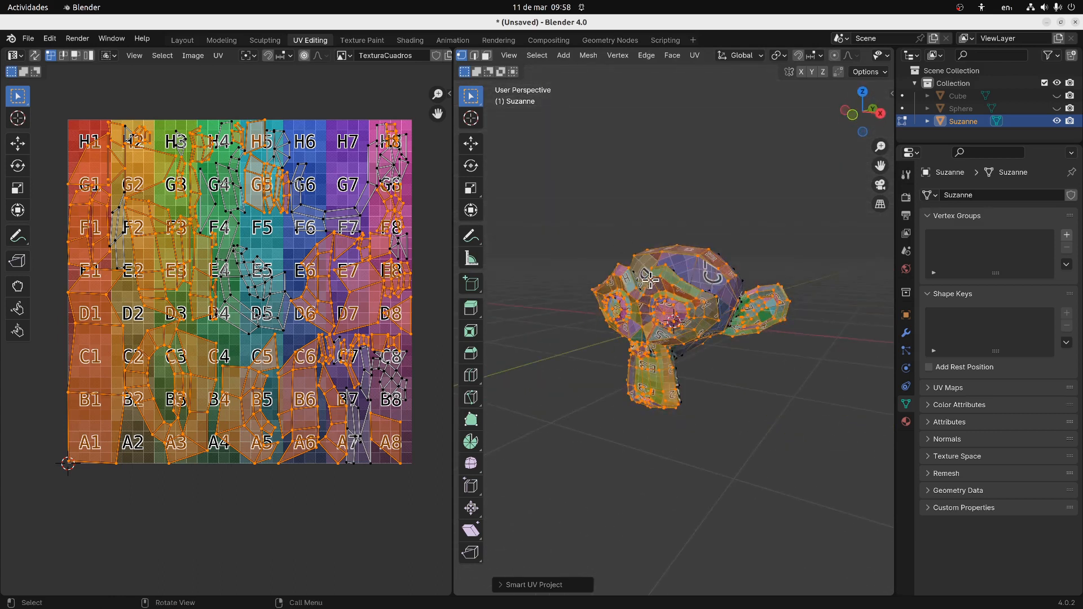
Select the whole monkey mesh and apply Lightmap Pack to the selected faces with pack quality 12 and margin 0.10
key(a)
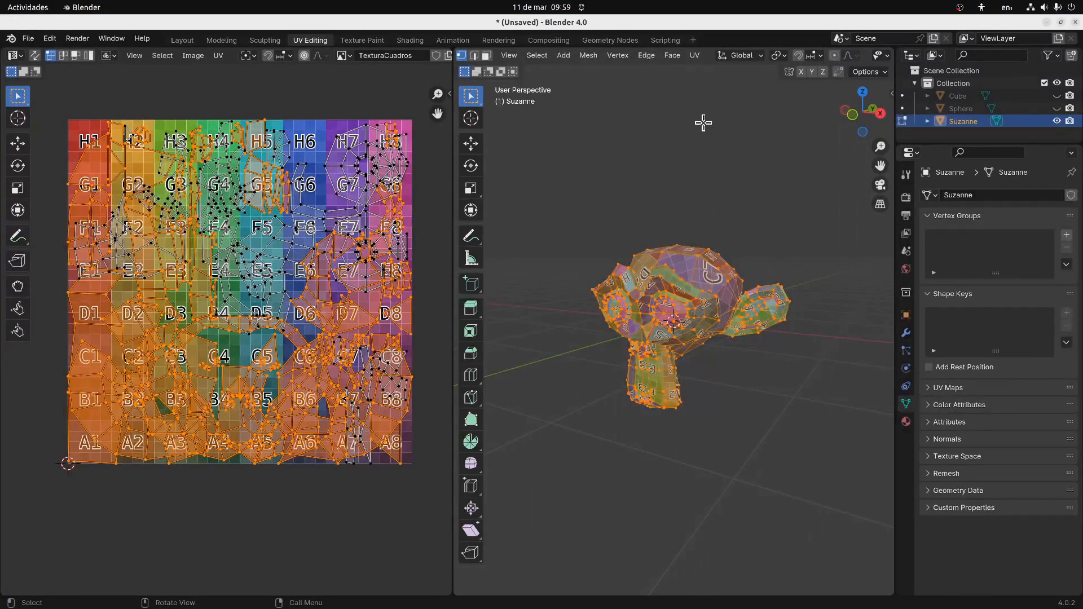
click(696, 56)
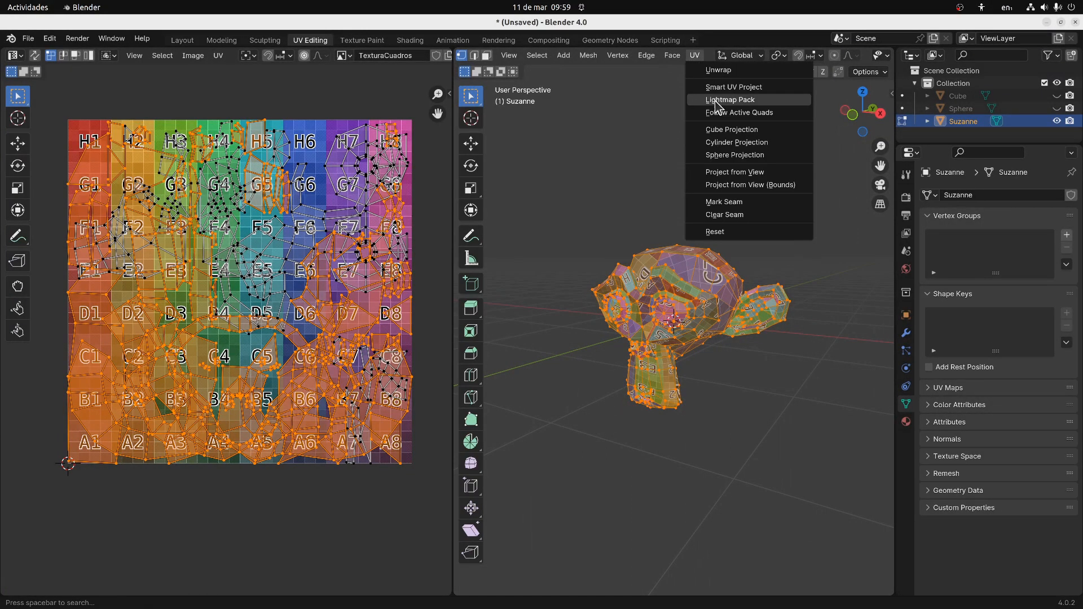
click(744, 100)
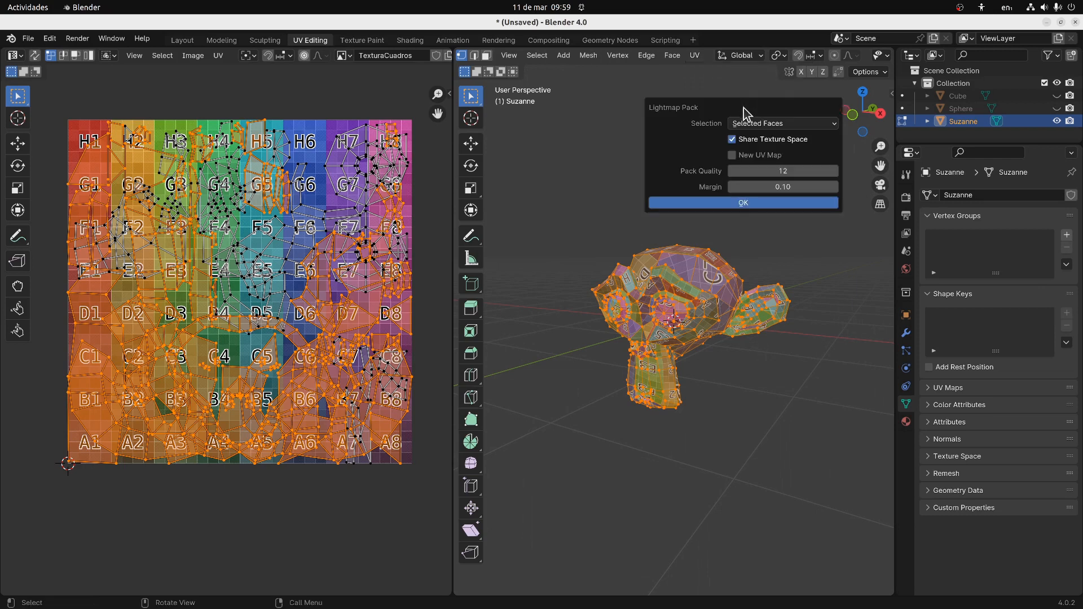
click(708, 204)
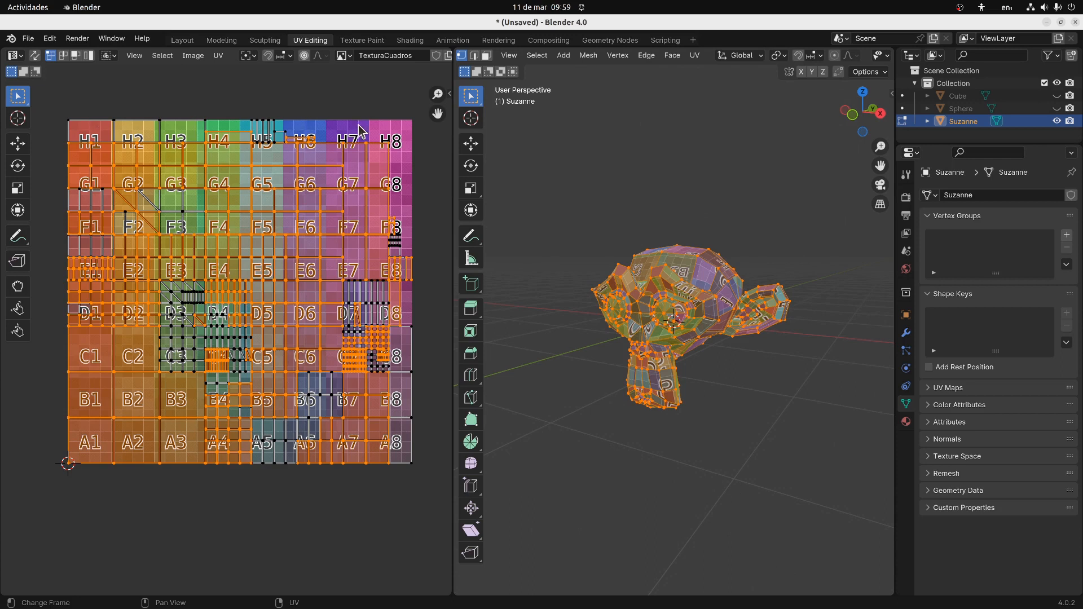
Select all of the monkey's UVs and examine from several sides how the Lightmap Pack layout maps the texture
drag(557, 190, 844, 473)
drag(64, 88, 485, 525)
key(a)
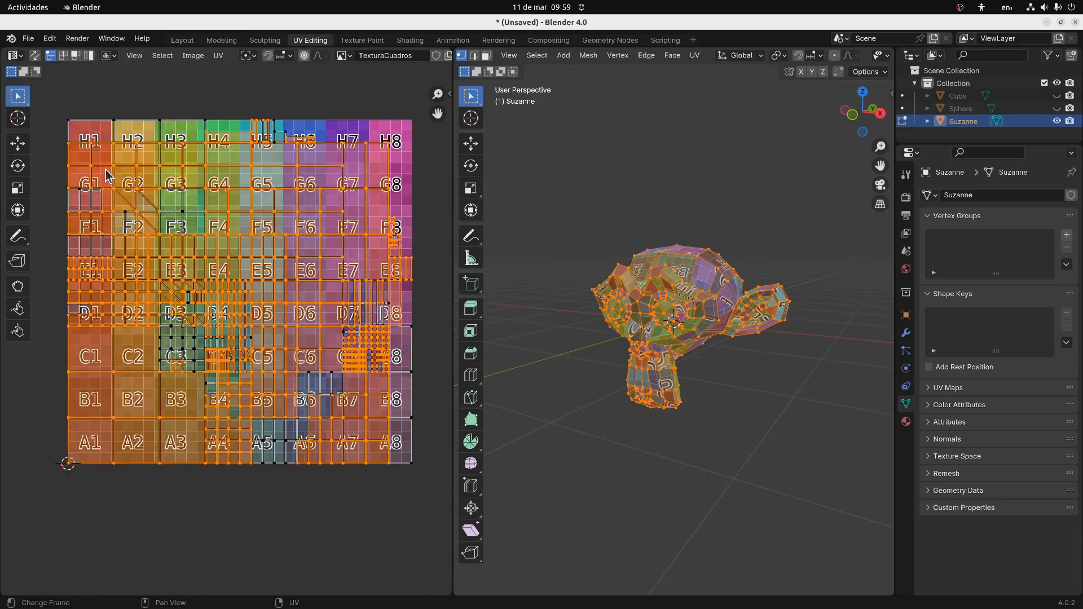
key(a)
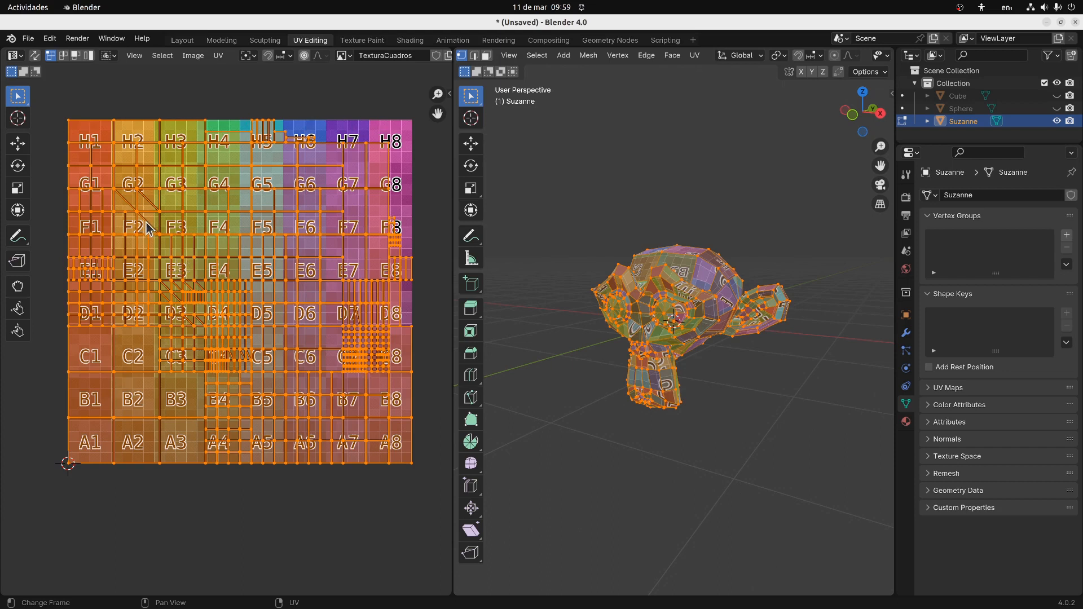
middle_drag(581, 237, 699, 291)
middle_drag(591, 289, 662, 303)
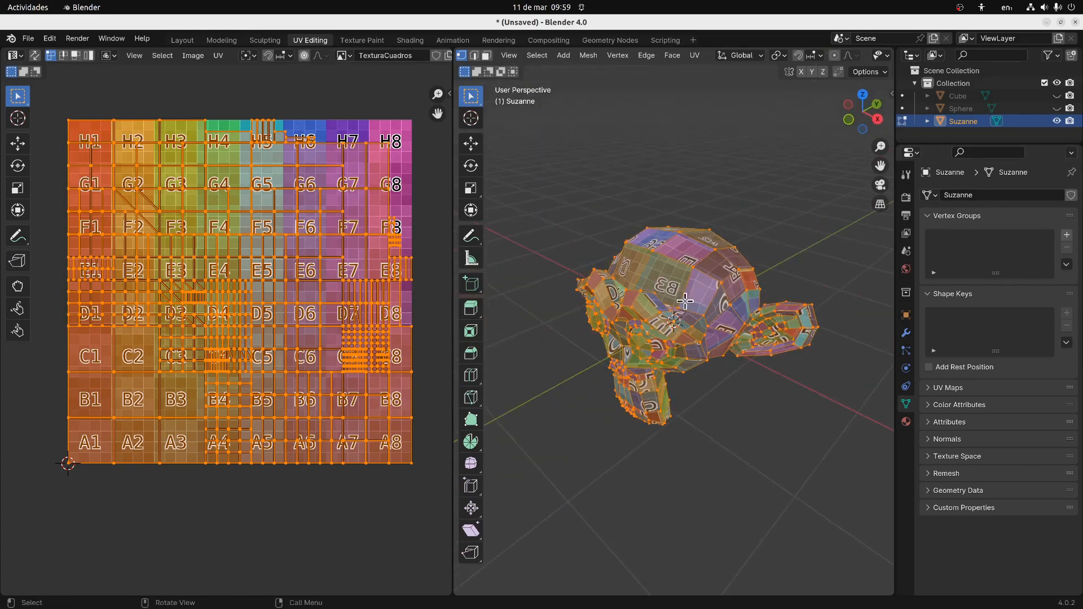
middle_drag(624, 320, 581, 319)
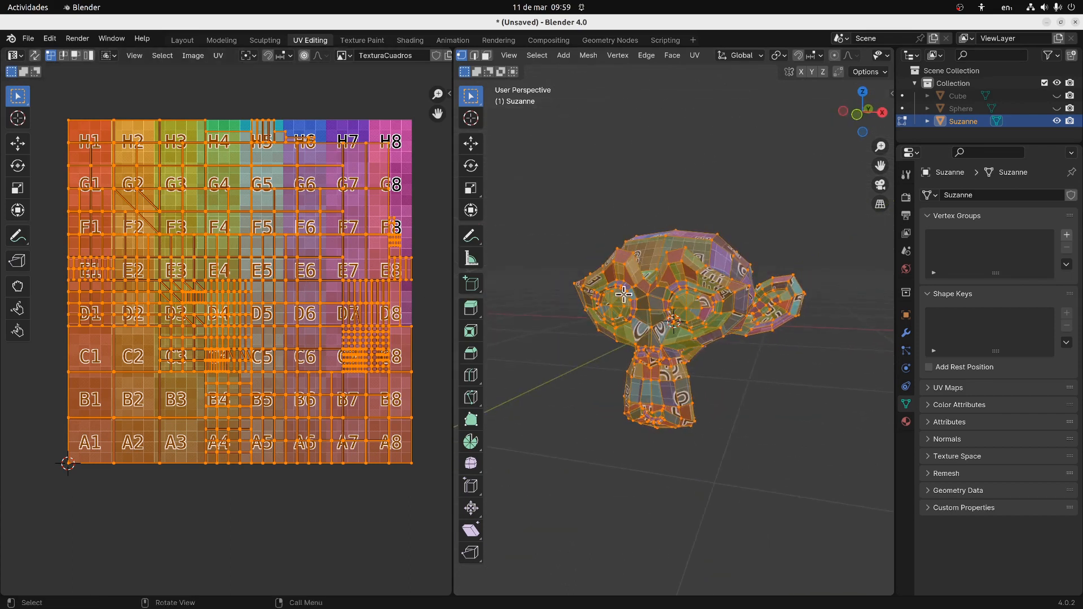
middle_drag(635, 303, 658, 261)
Unwrap the whole monkey mesh with Cube Projection
click(694, 55)
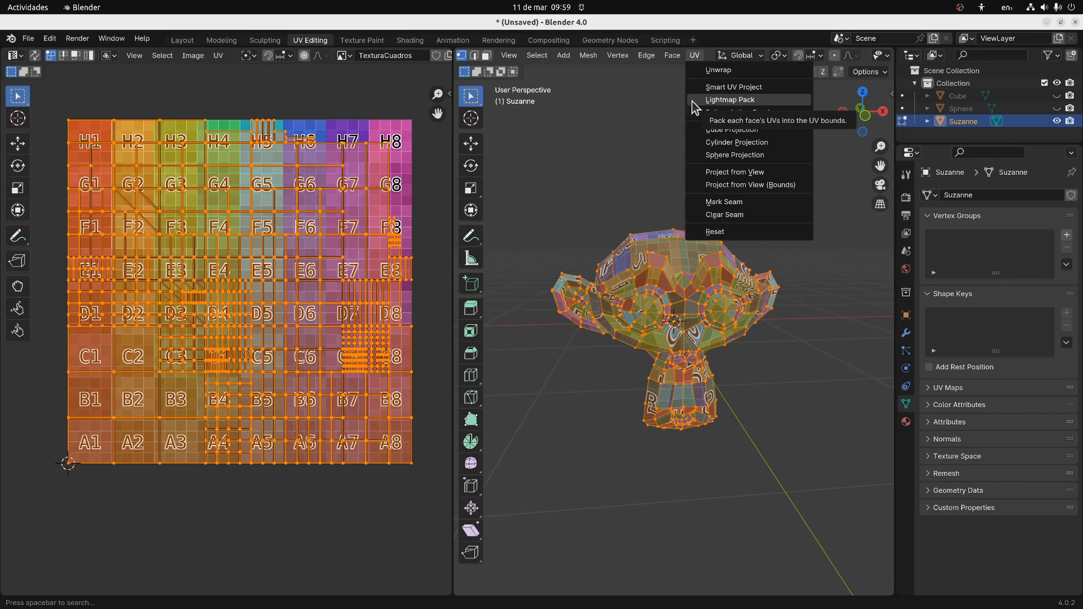
click(694, 55)
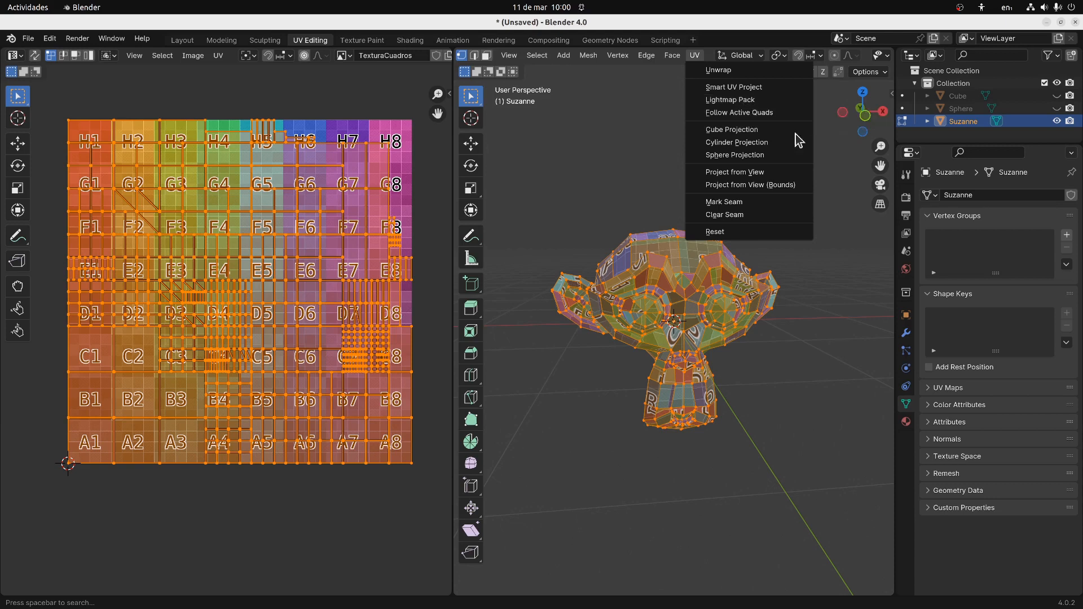
click(734, 130)
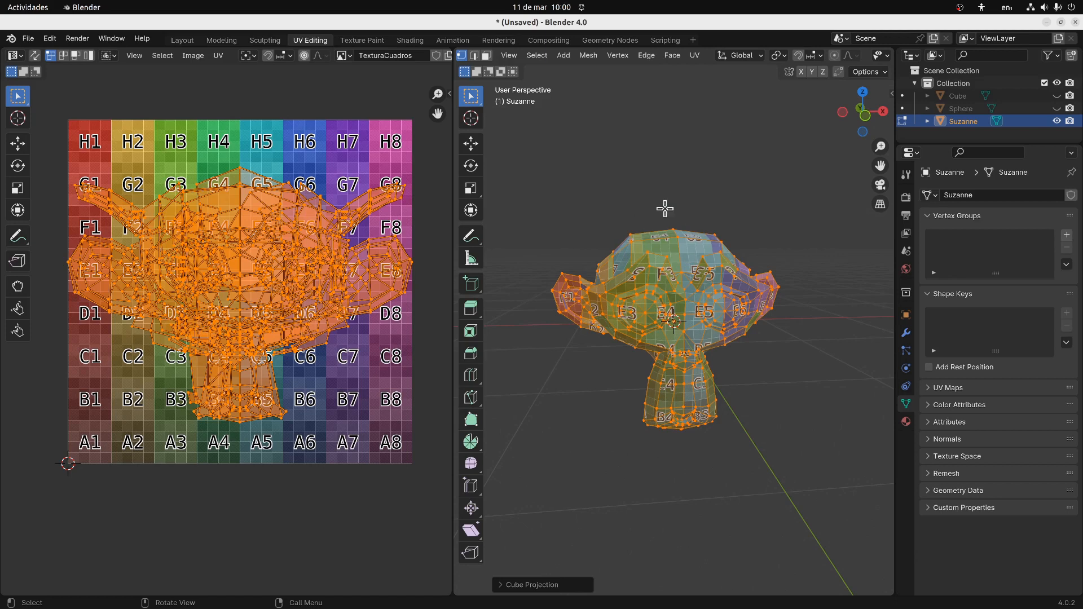
click(695, 55)
Hide Suzanne, show the cube and open the cube in Edit Mode
click(1057, 121)
click(1057, 108)
click(1057, 109)
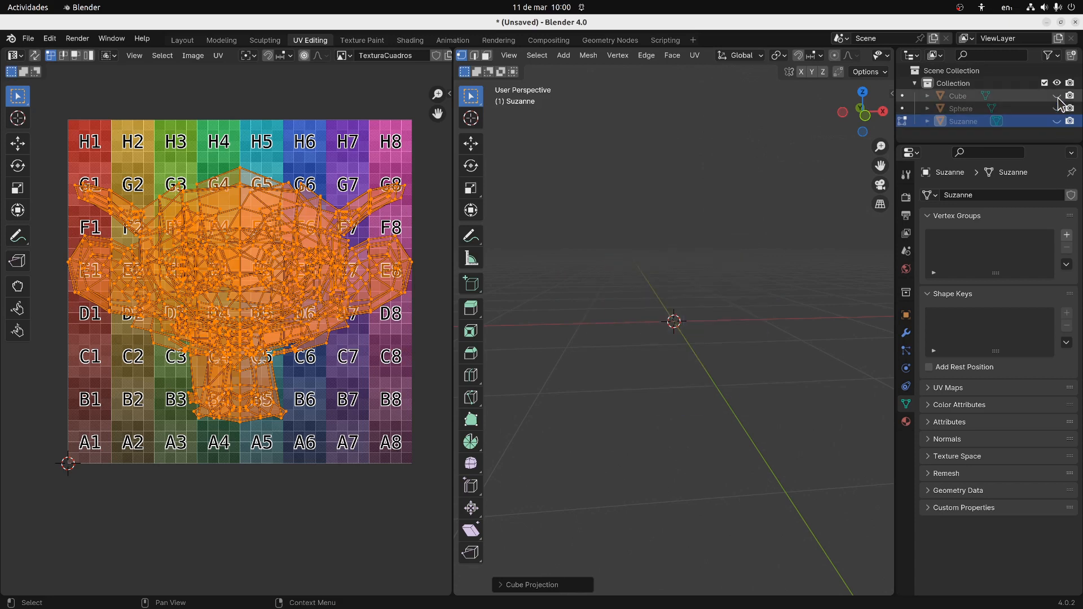
click(1057, 95)
key(Tab)
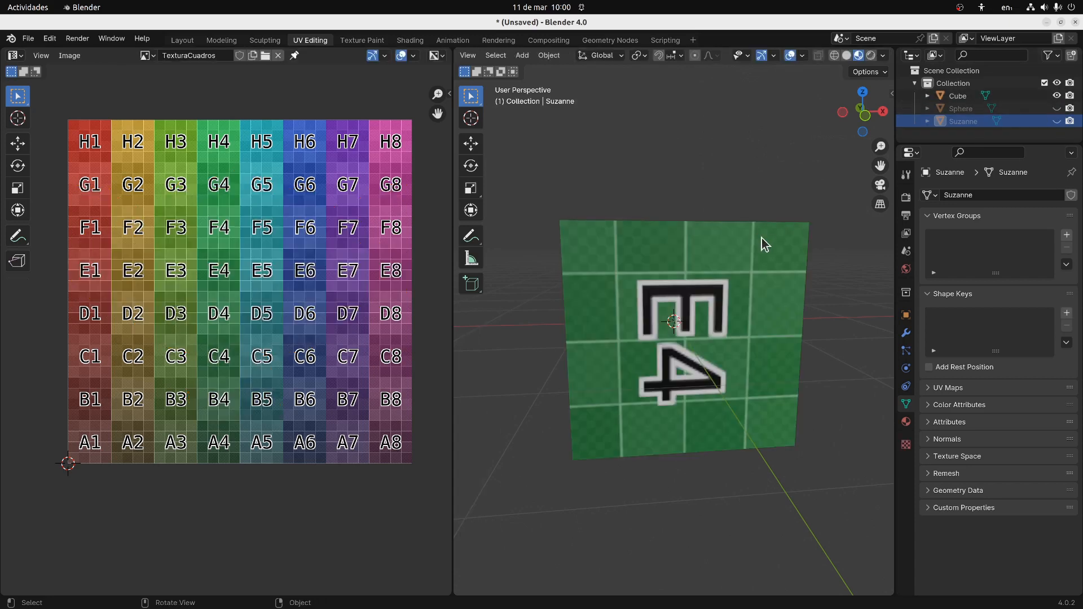
click(762, 238)
key(Tab)
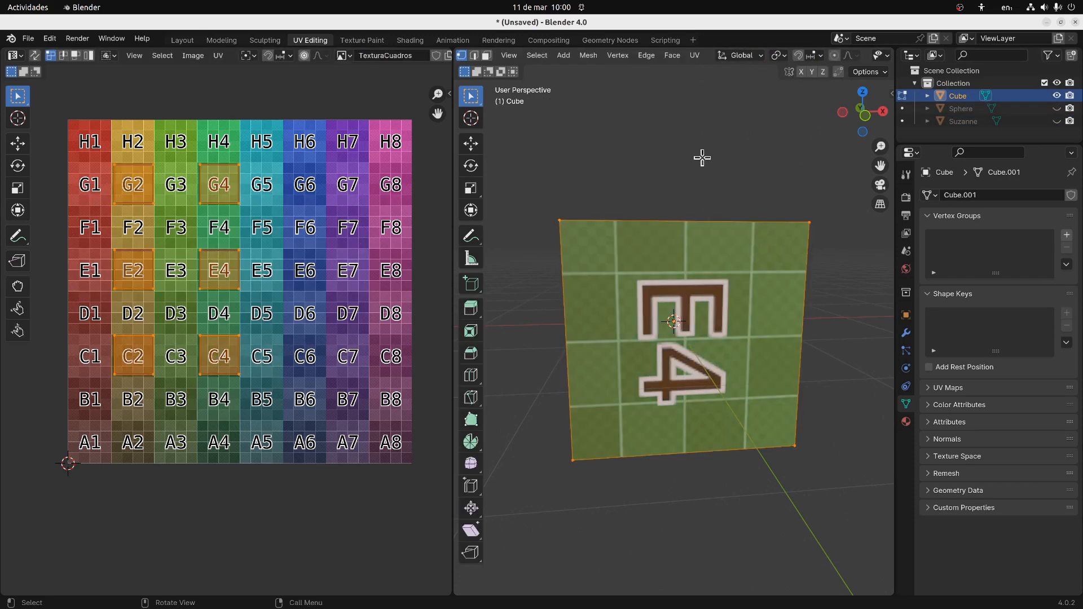
Unwrap the cube with Cube Projection and inspect the texture on its faces
click(694, 55)
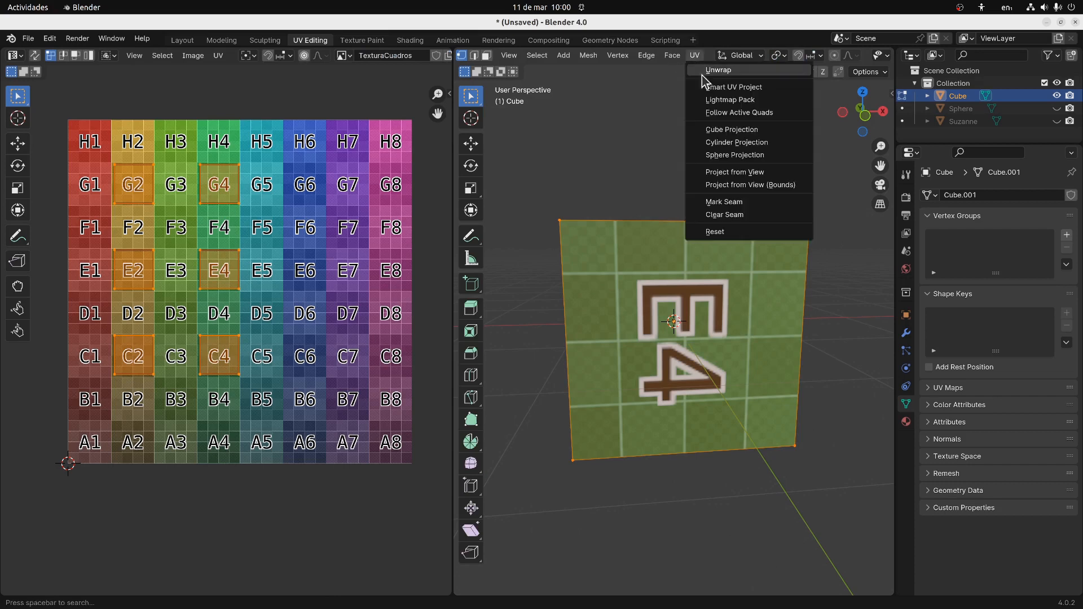
click(718, 132)
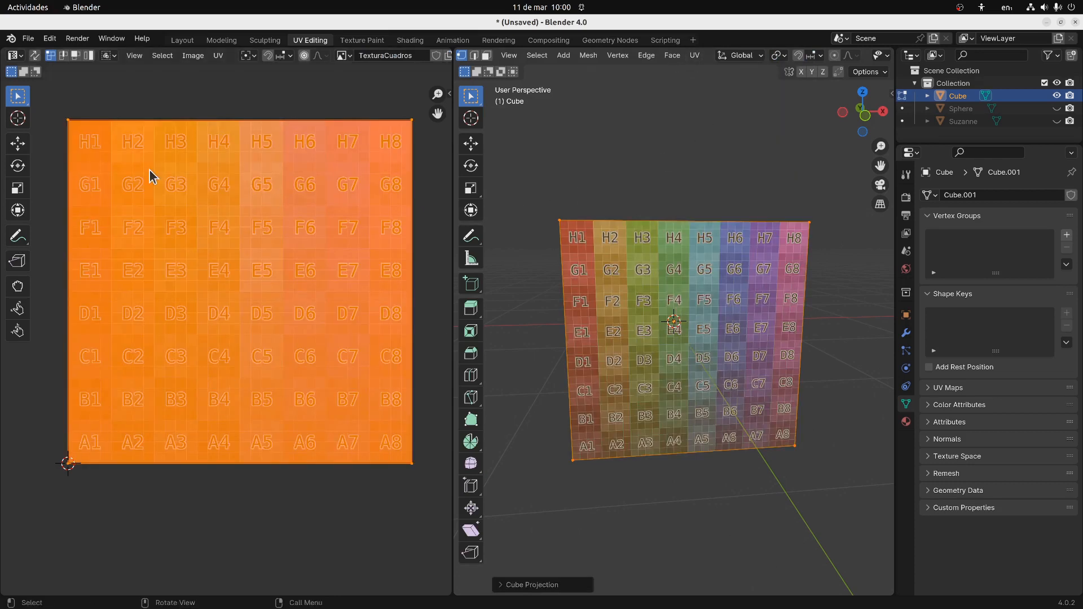
scroll(545, 218, down, 3)
scroll(546, 219, up, 4)
middle_drag(545, 219, 818, 259)
scroll(792, 293, down, 3)
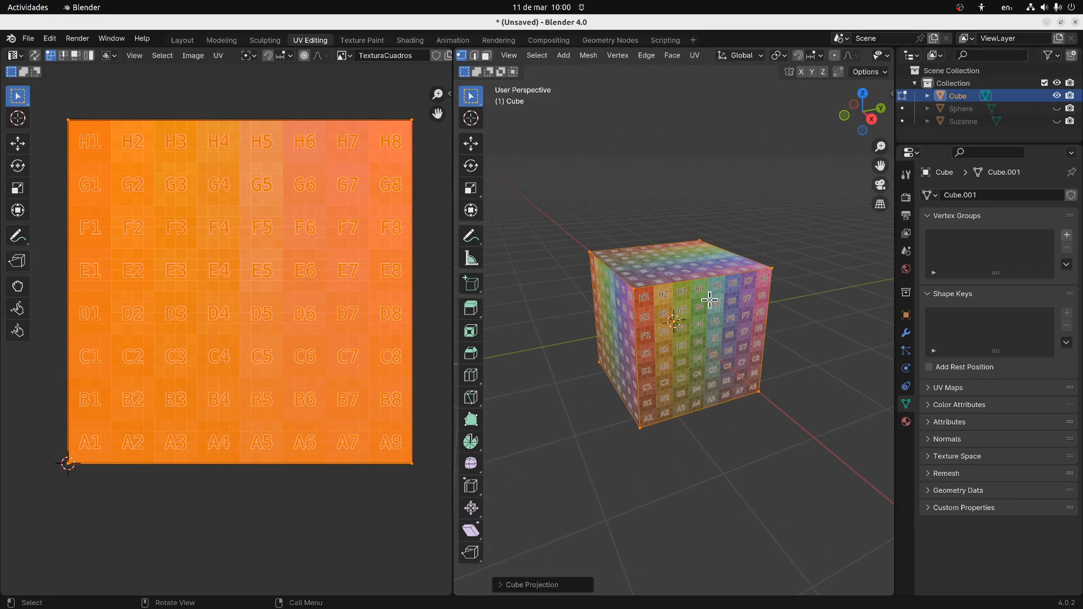
Hide the cube, show the sphere and open the sphere in Edit Mode
click(1057, 96)
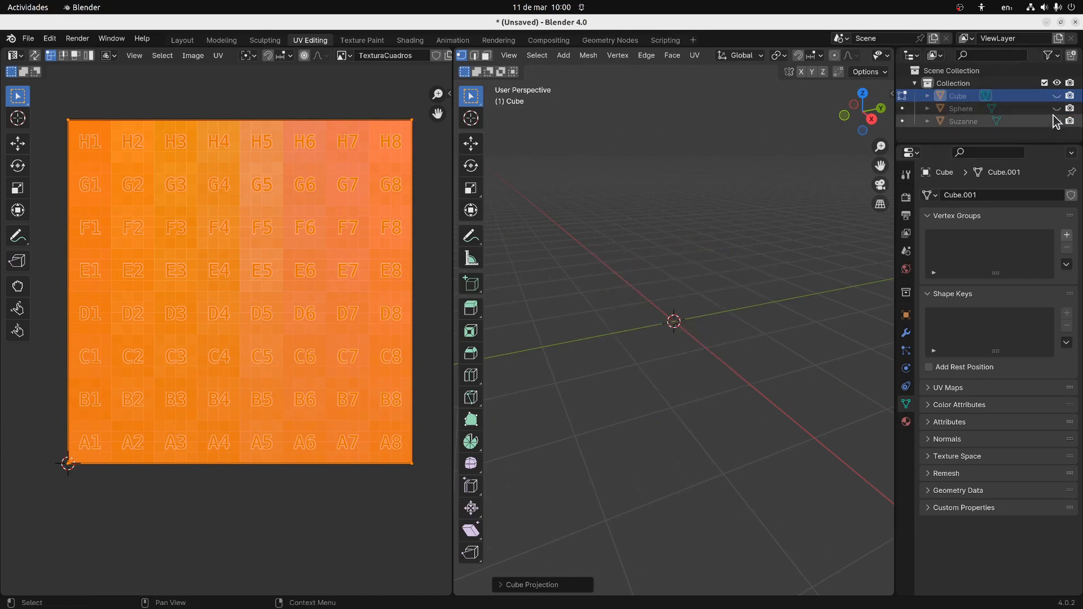
click(1057, 109)
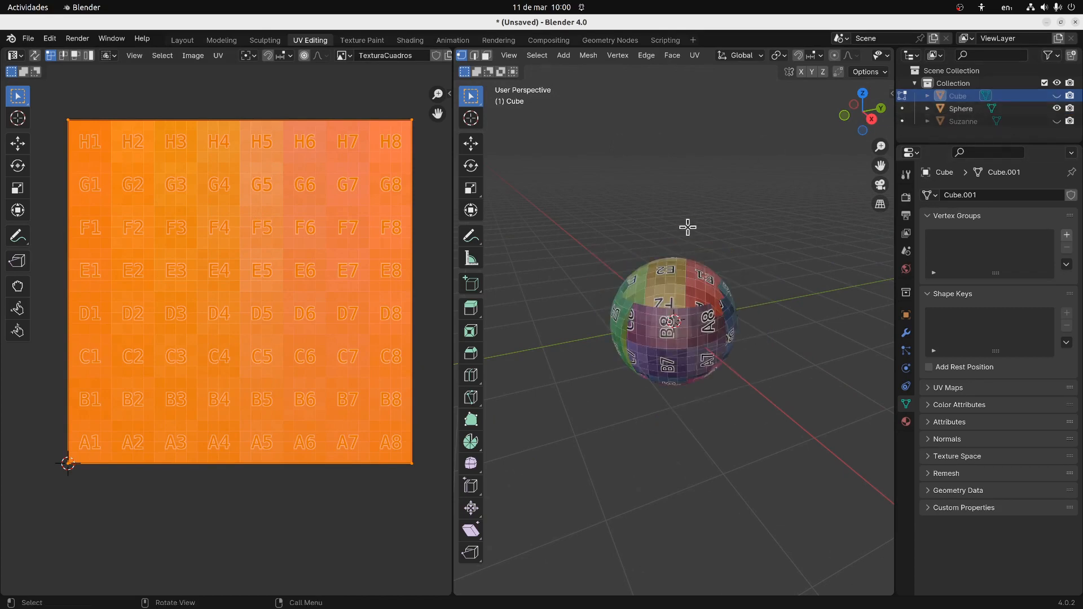
key(Tab)
click(679, 291)
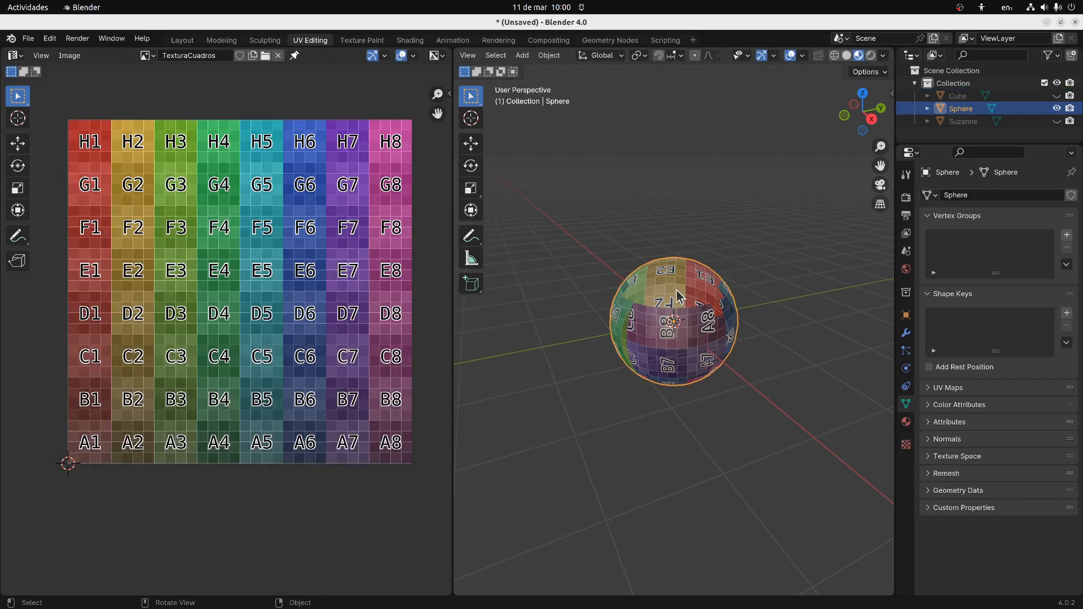
key(Tab)
Unwrap the sphere with Cube Projection and inspect the texture around its surface
click(695, 55)
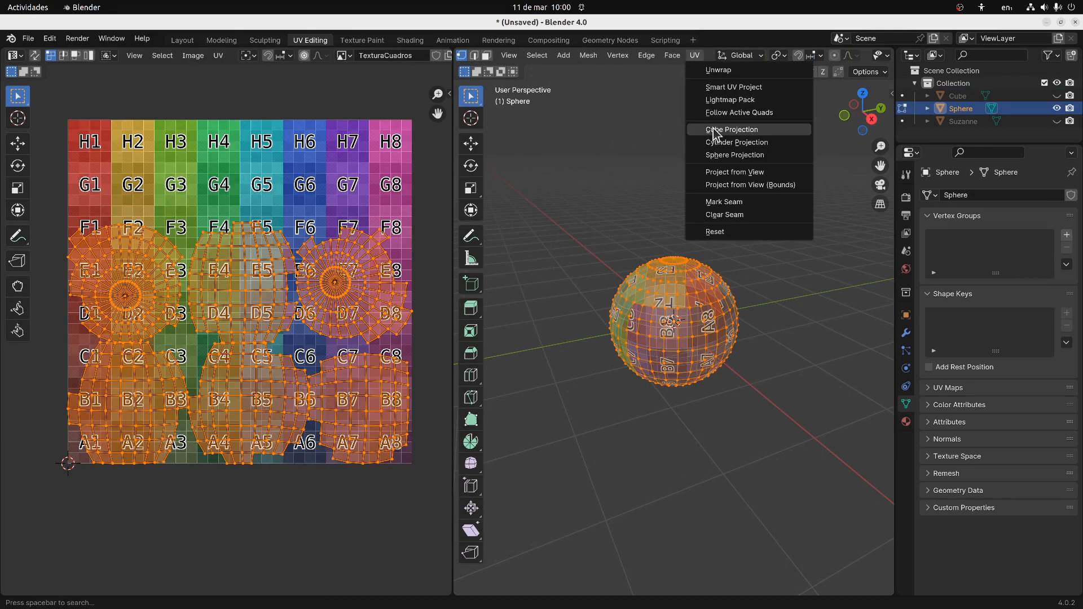
click(715, 131)
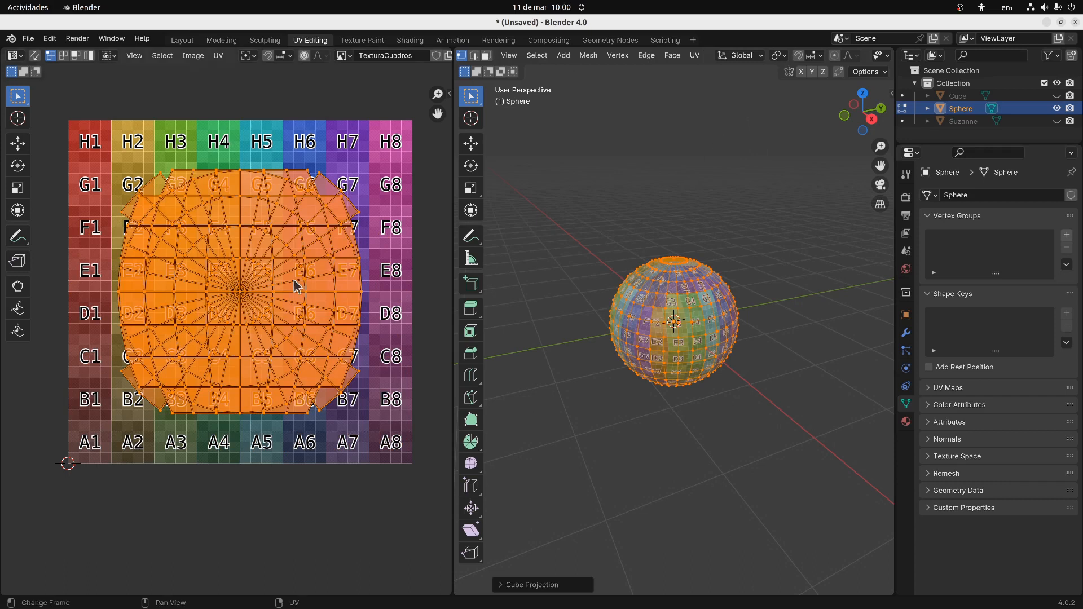
middle_drag(600, 343, 648, 317)
scroll(672, 293, up, 4)
middle_drag(561, 339, 676, 283)
middle_drag(682, 369, 563, 356)
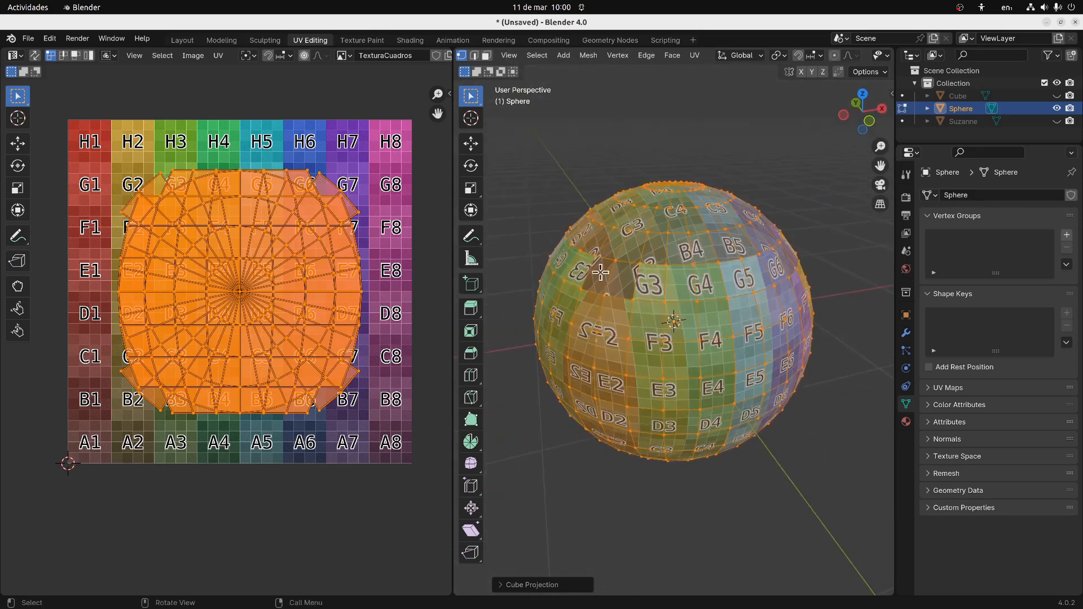
Try Sphere Projection on the sphere and examine the texture from above and from the side
click(1057, 109)
click(1058, 109)
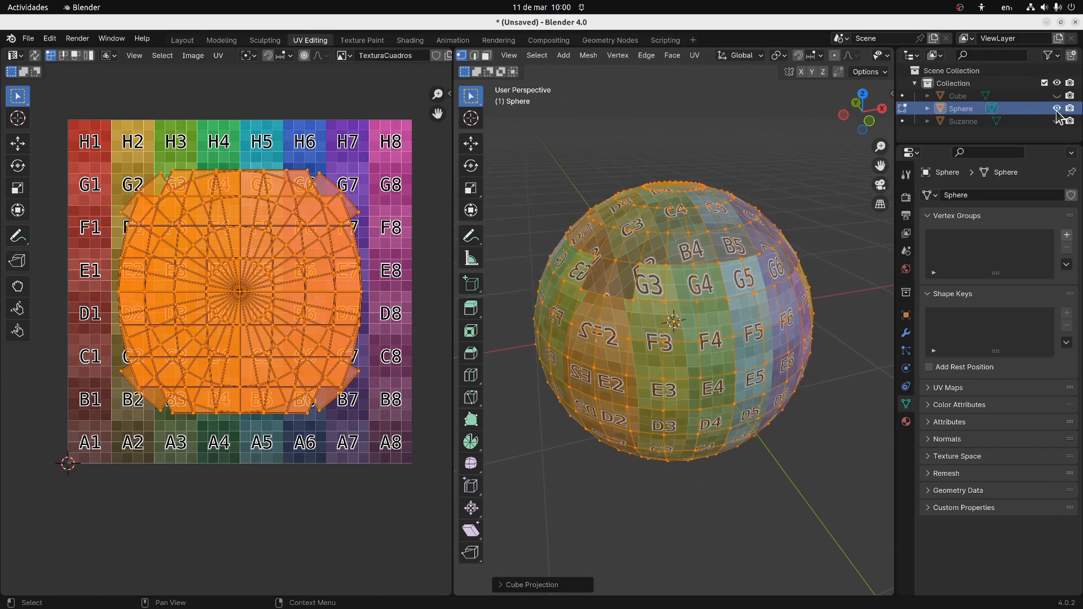
click(695, 55)
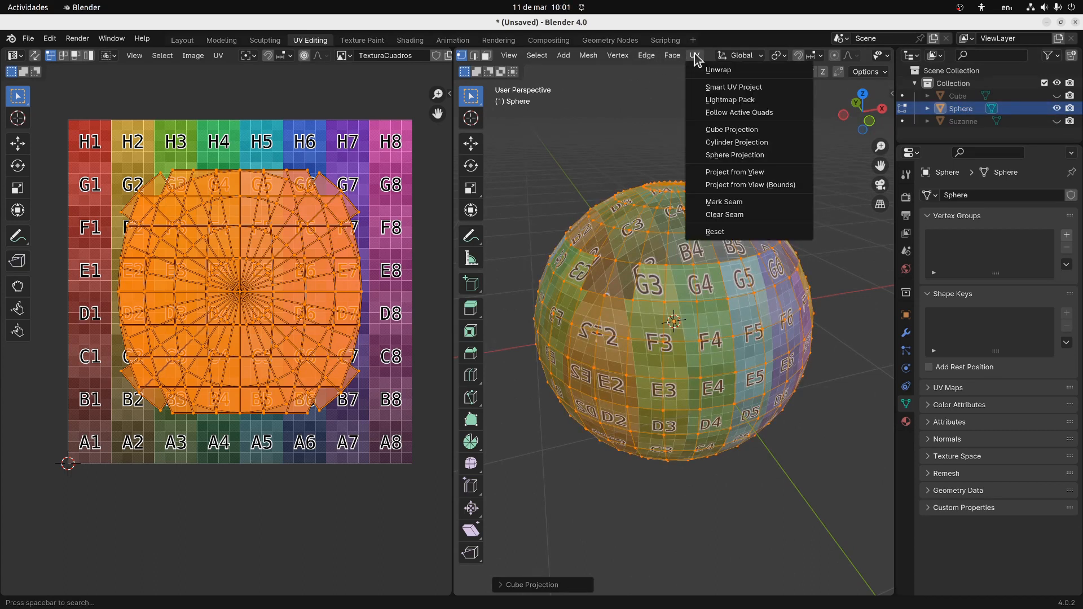
click(717, 156)
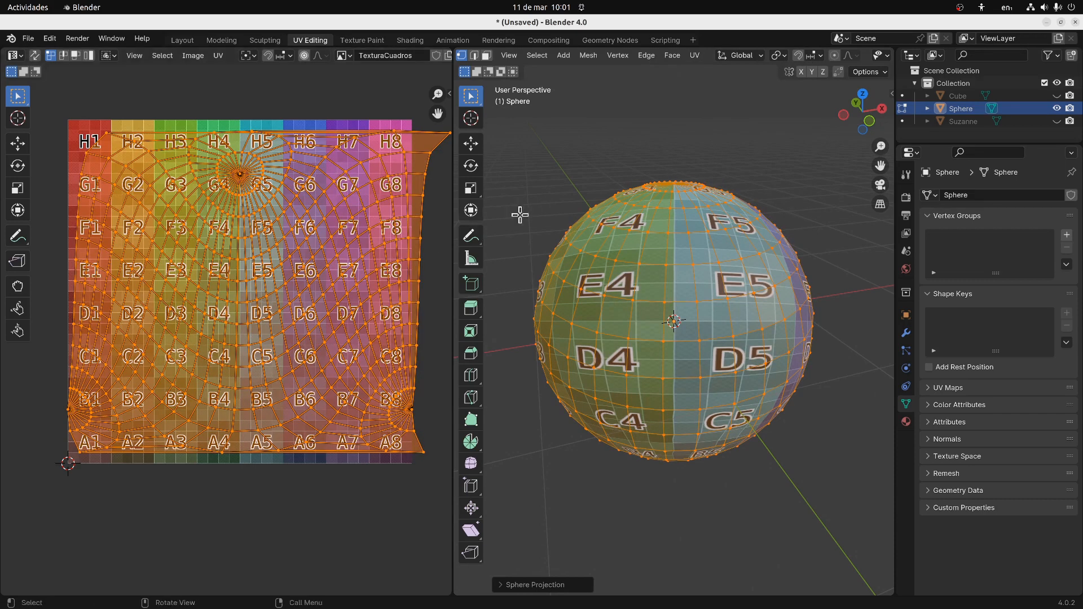
middle_drag(700, 265, 693, 317)
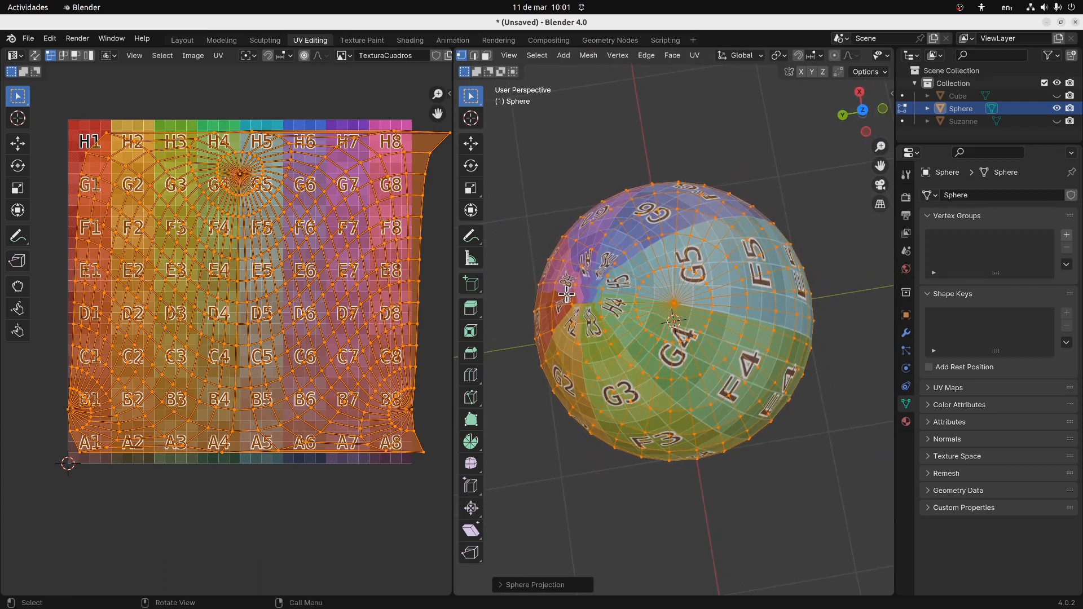
middle_drag(614, 340, 519, 265)
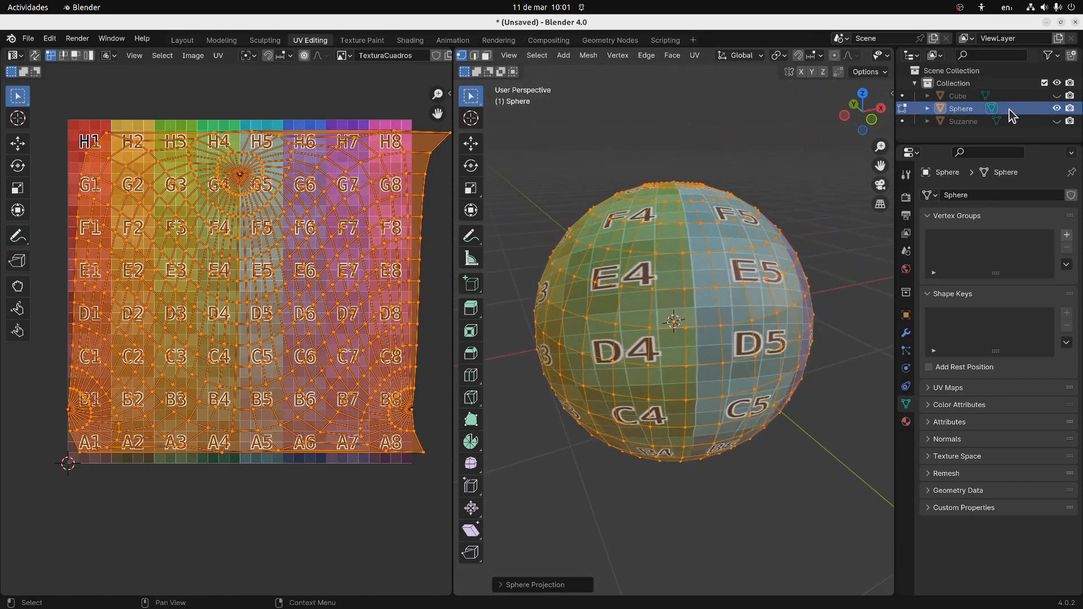
Reapply Cube Projection to the sphere and compare the texture from another side
click(672, 56)
mouse_move(694, 55)
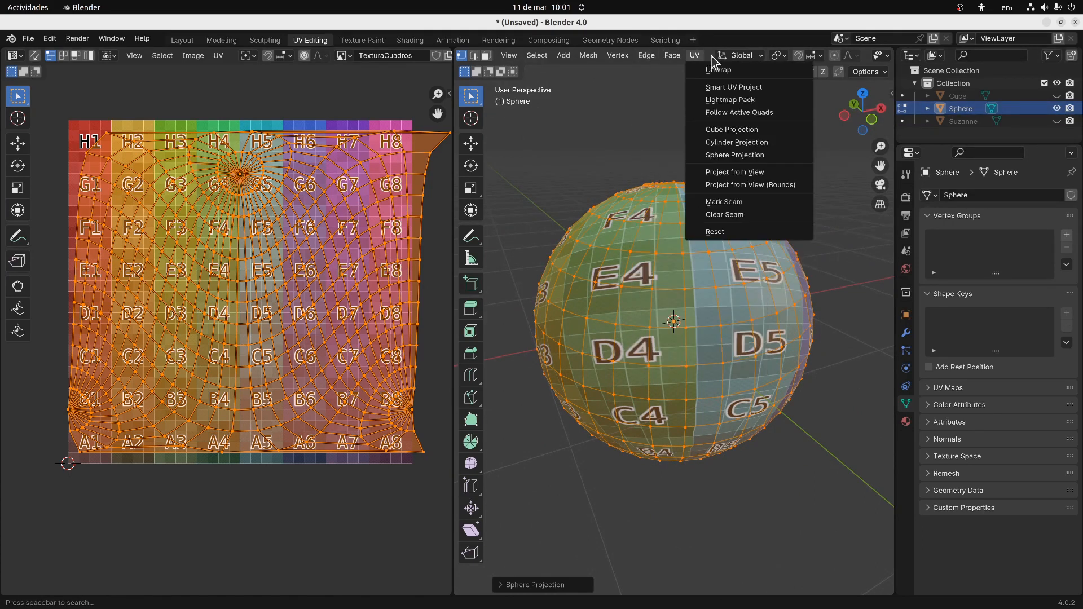
click(732, 129)
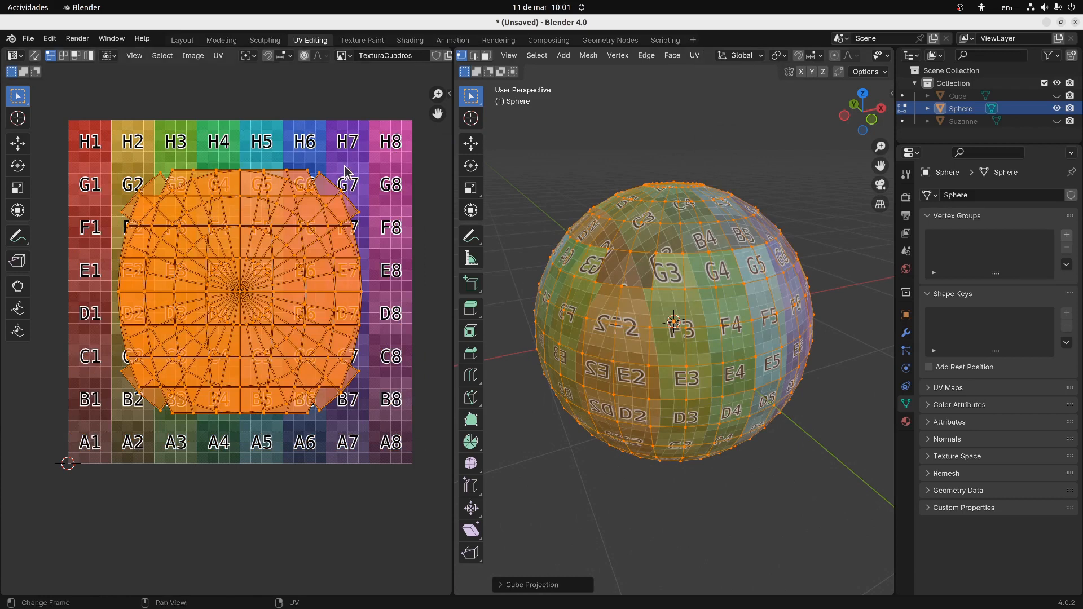
middle_drag(638, 379, 559, 212)
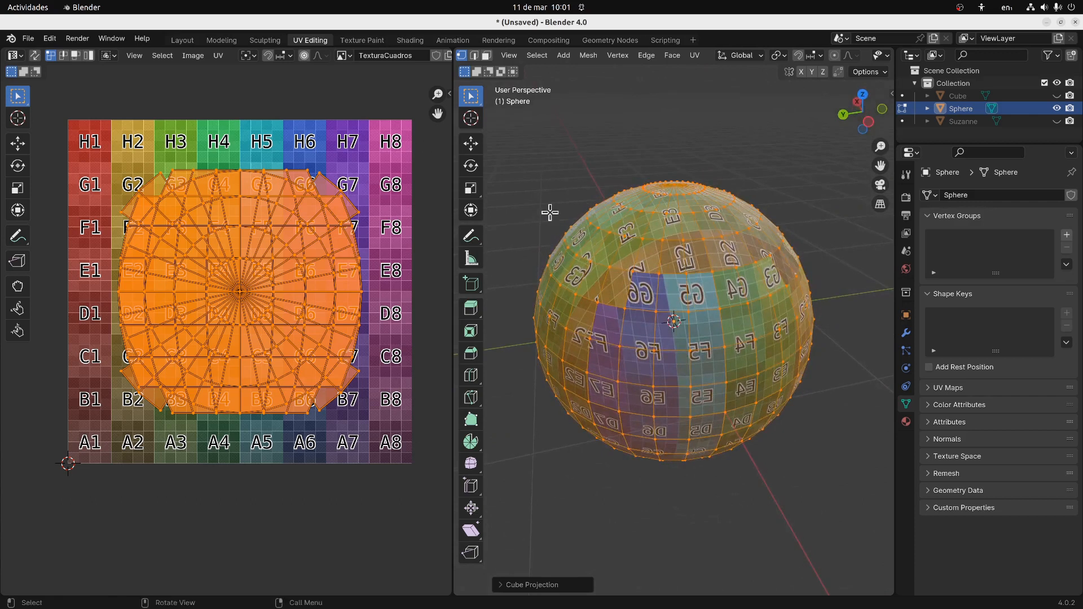
click(694, 55)
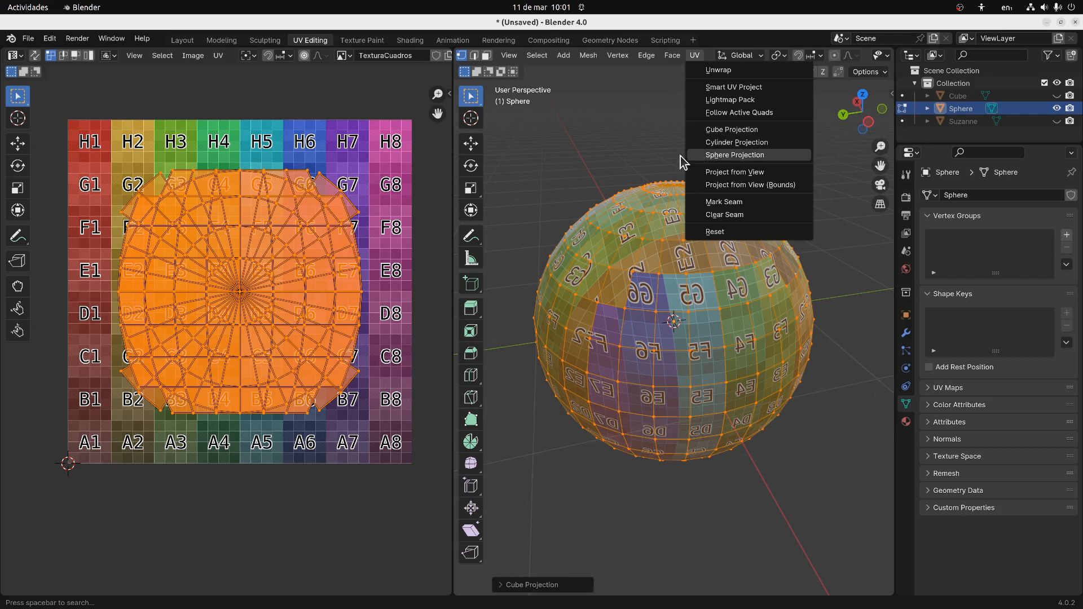
Hide the sphere, show Suzanne and open the monkey in Edit Mode
click(1057, 108)
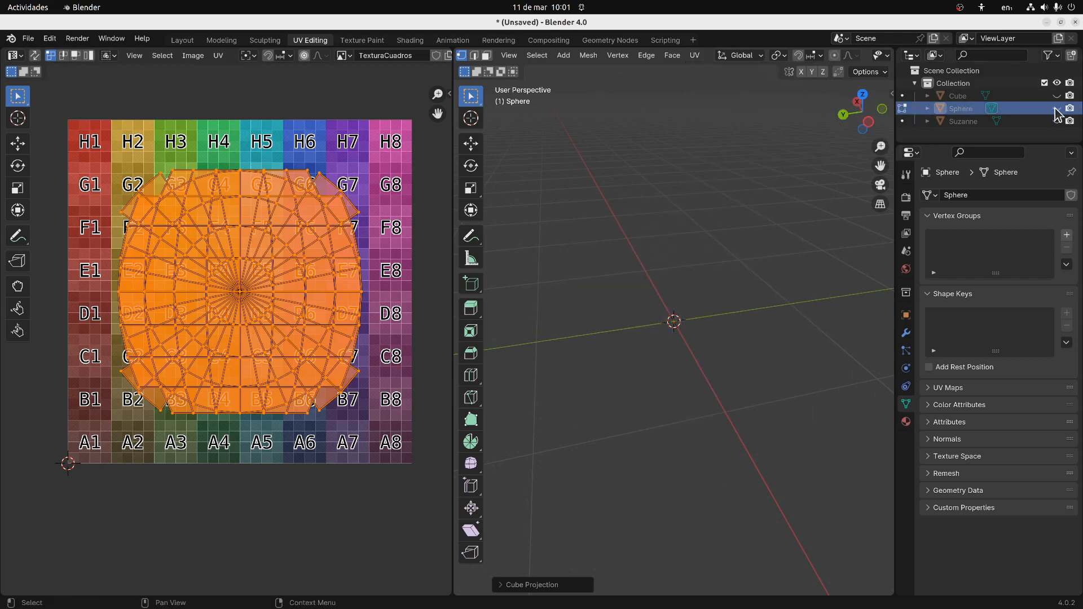
click(1058, 121)
click(990, 124)
middle_drag(788, 213, 652, 124)
click(696, 59)
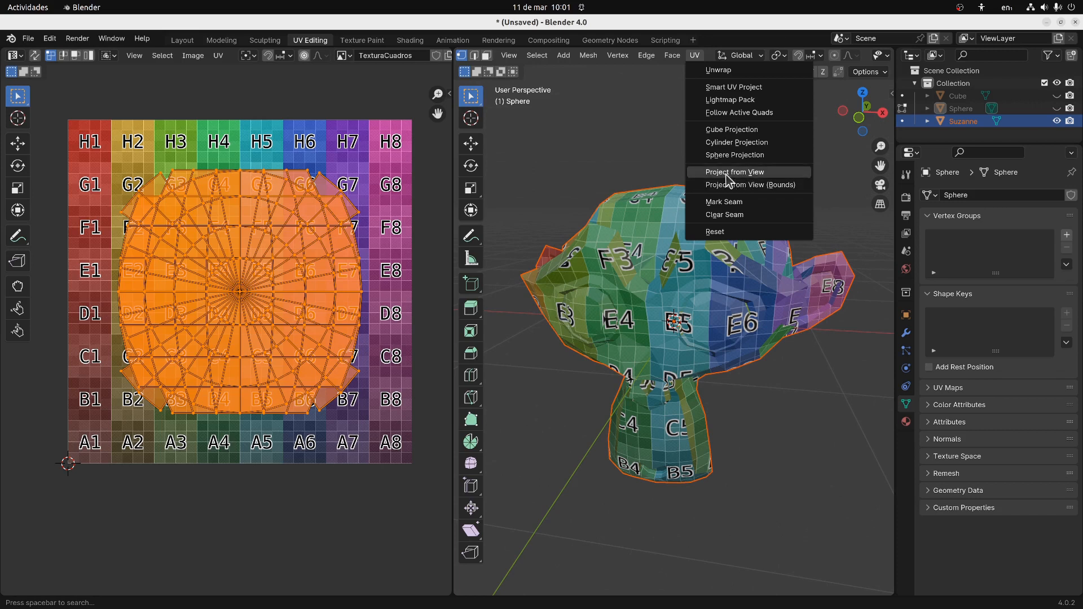
click(671, 219)
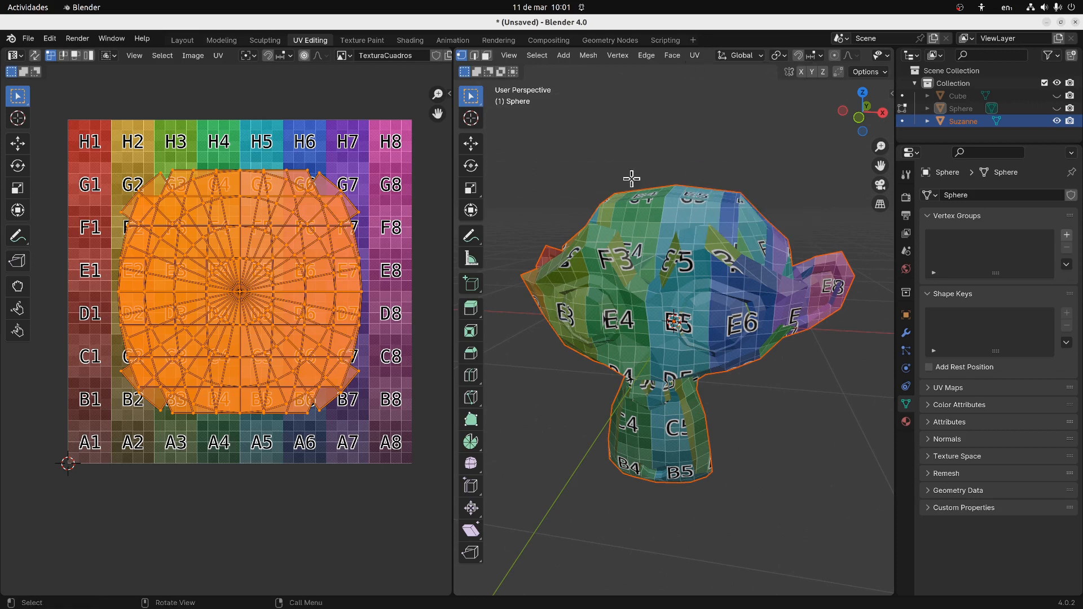
middle_drag(616, 160, 641, 147)
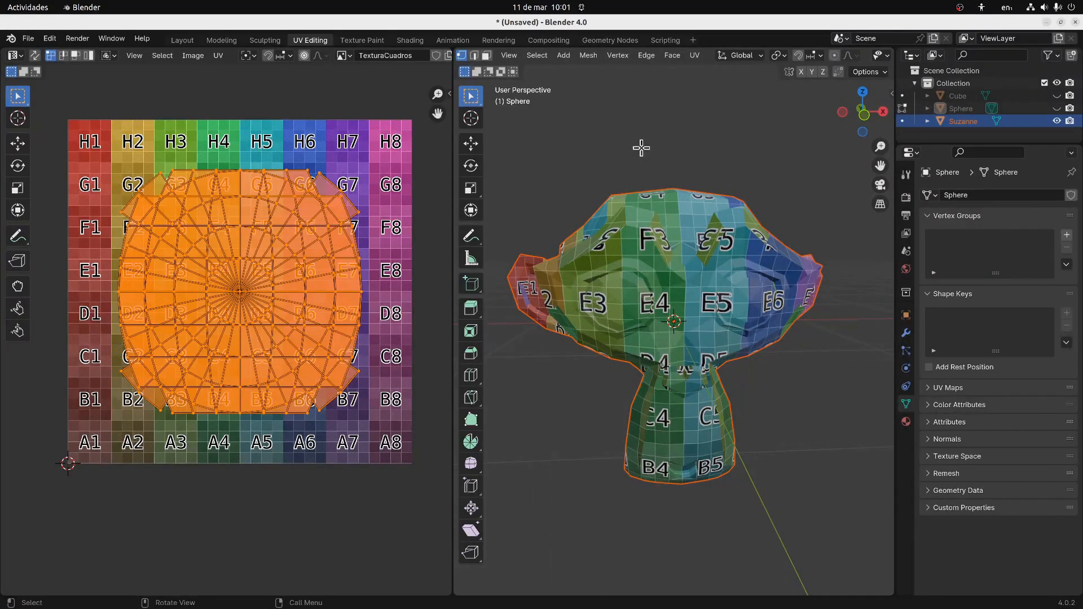
key(Tab)
click(651, 240)
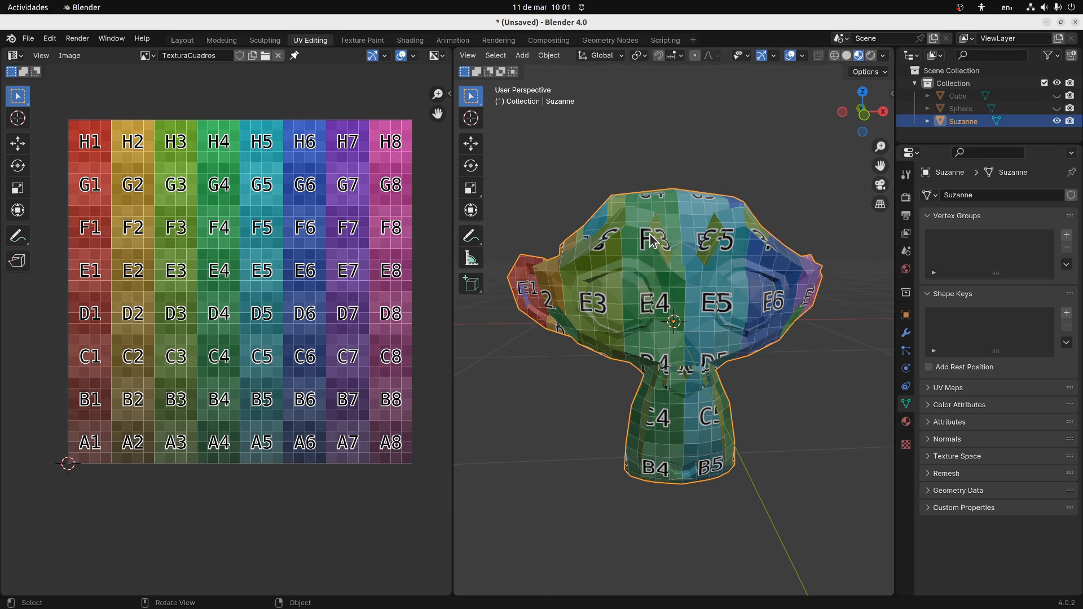
key(Tab)
Set the 3D view to look straight at the monkey from the front in orthographic projection
mouse_move(685, 137)
middle_down()
mouse_move(593, 160)
mouse_move(675, 154)
middle_up()
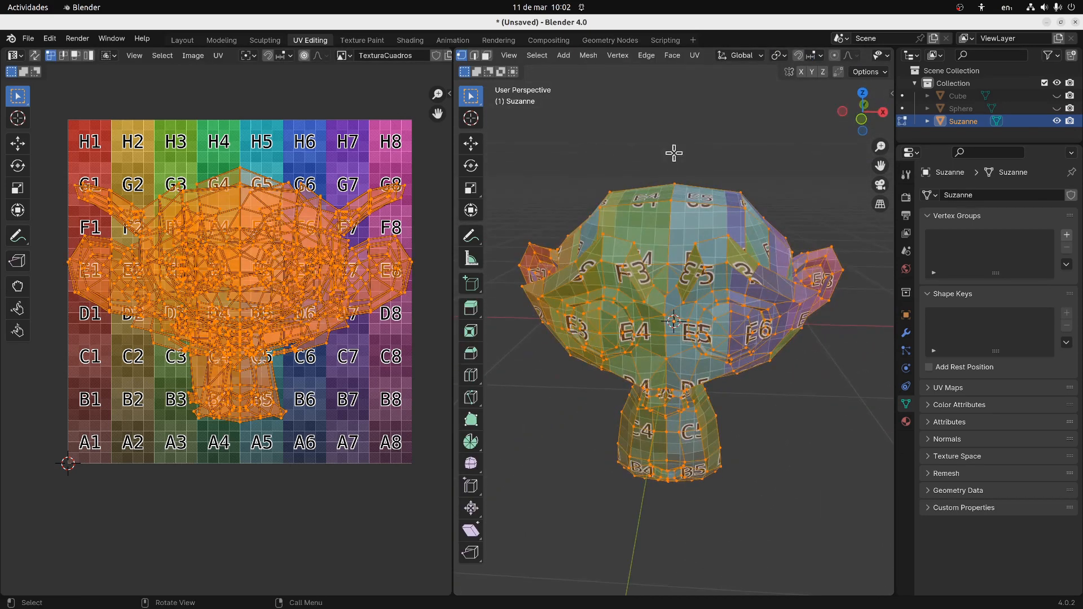
click(859, 122)
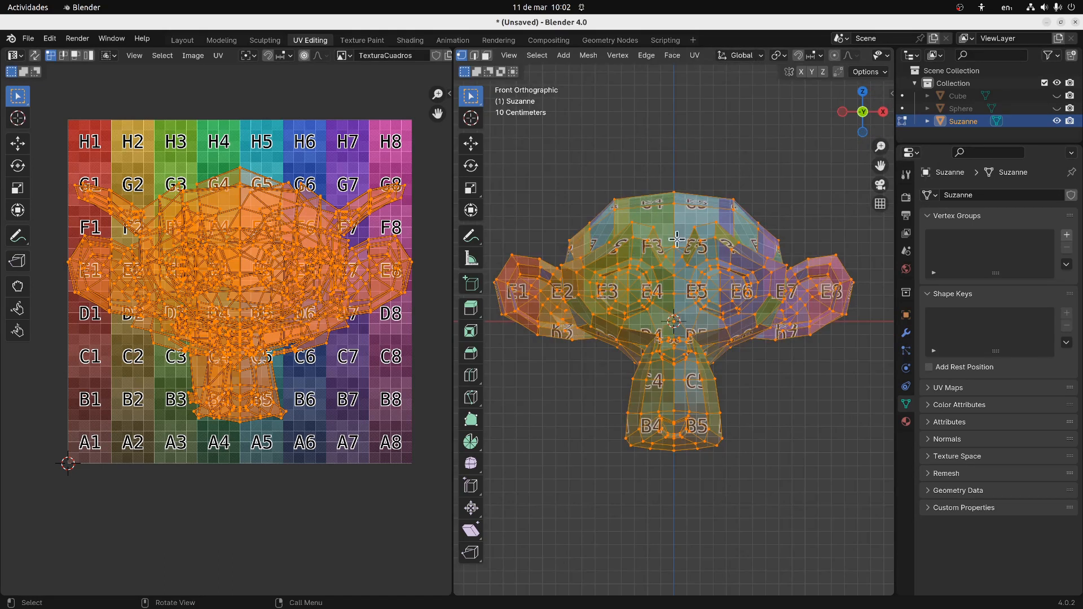
Unwrap the whole monkey mesh with Project from View, using the front orthographic view
click(695, 55)
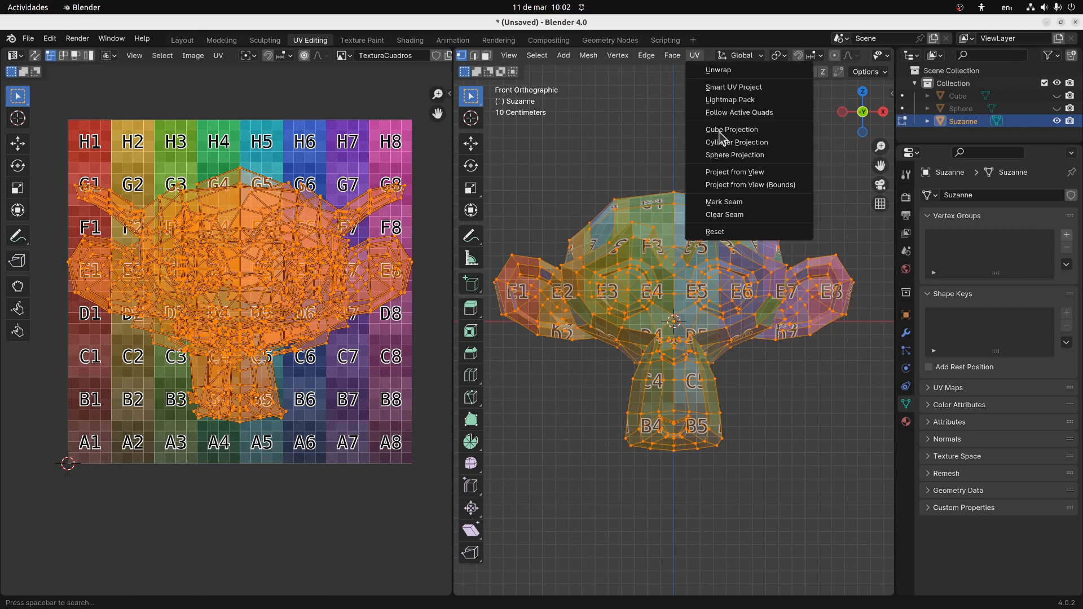
click(695, 55)
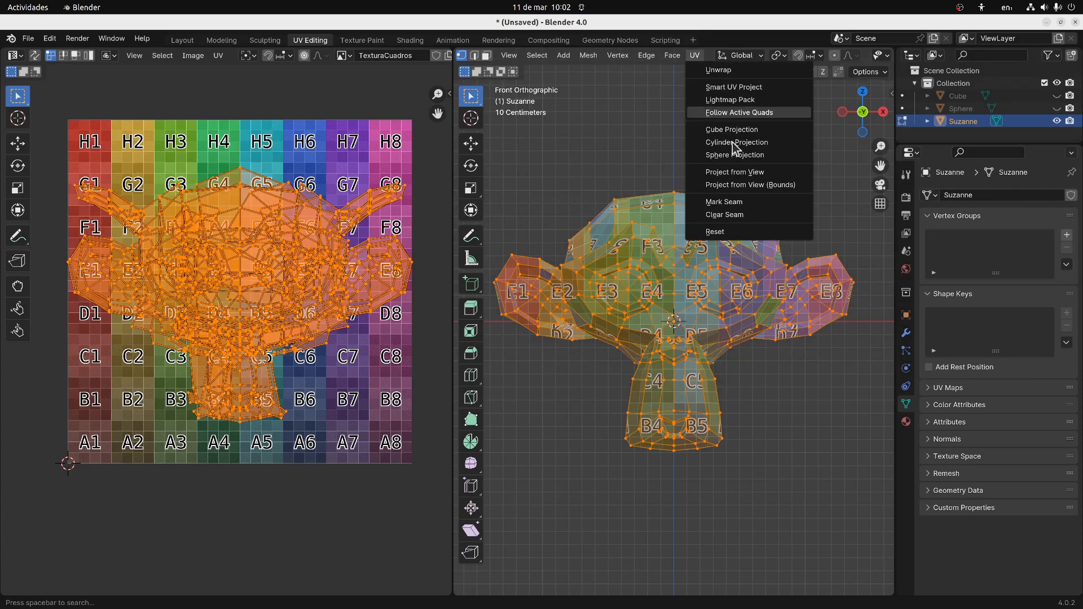
click(737, 172)
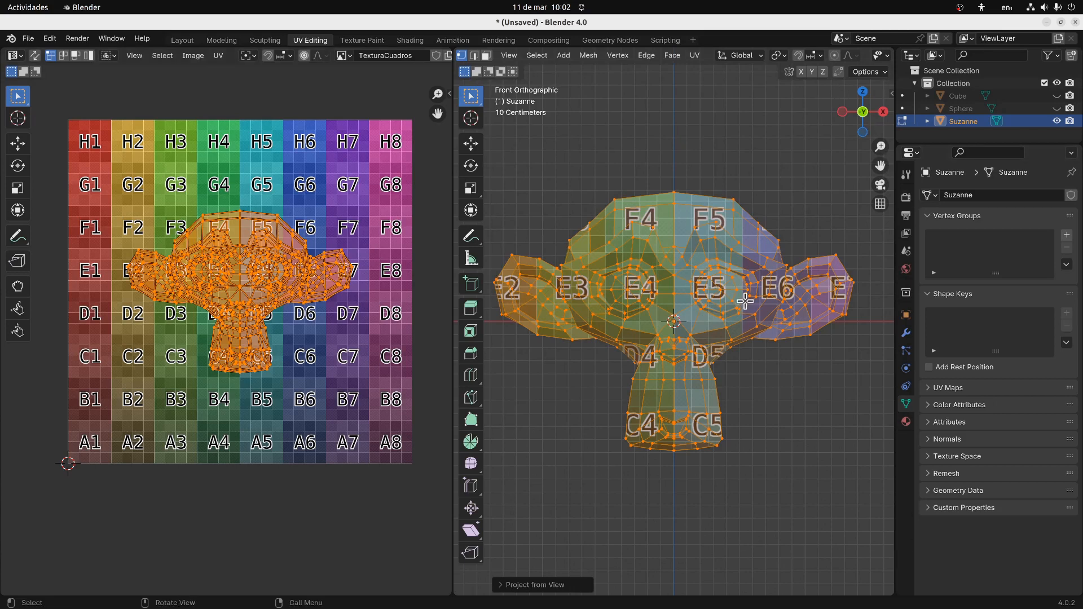
Zoom in on the monkey's face and reapply Project from View to enlarge its UV layout on the colour grid
scroll(679, 290, up, 2)
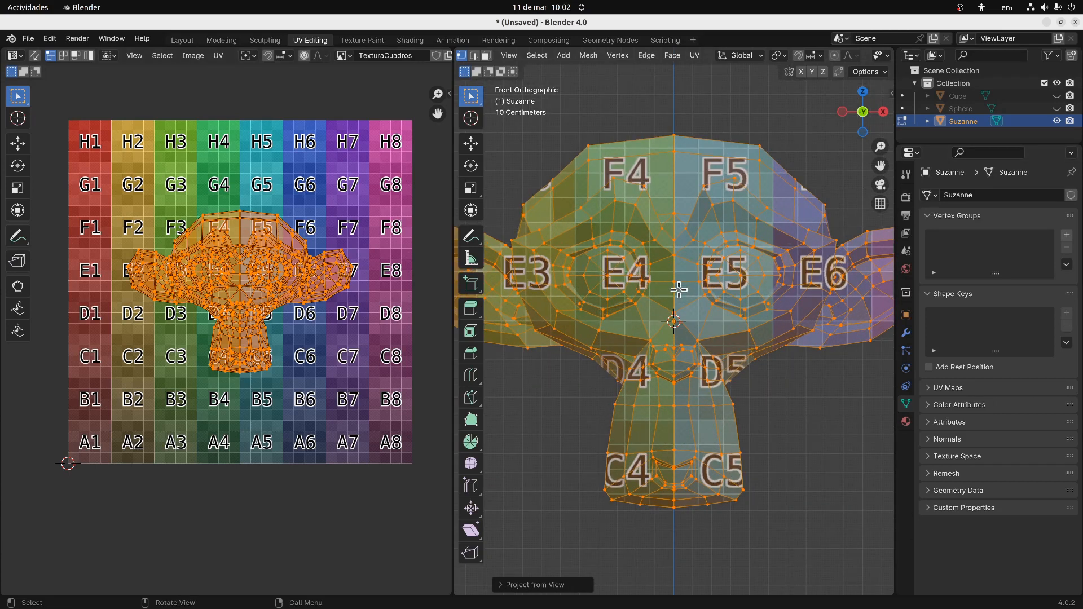
click(694, 55)
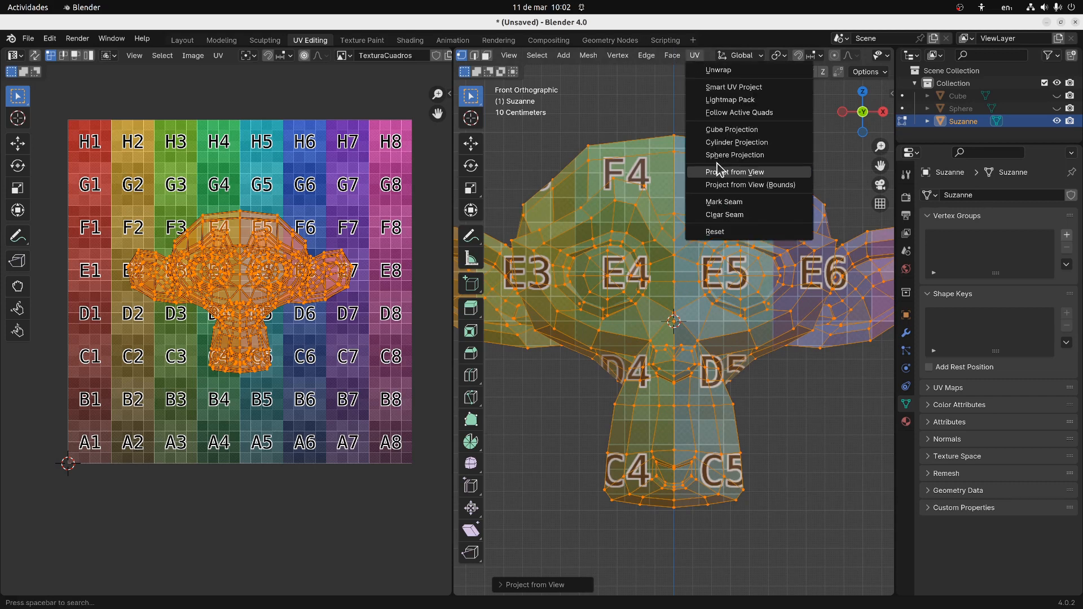
click(721, 173)
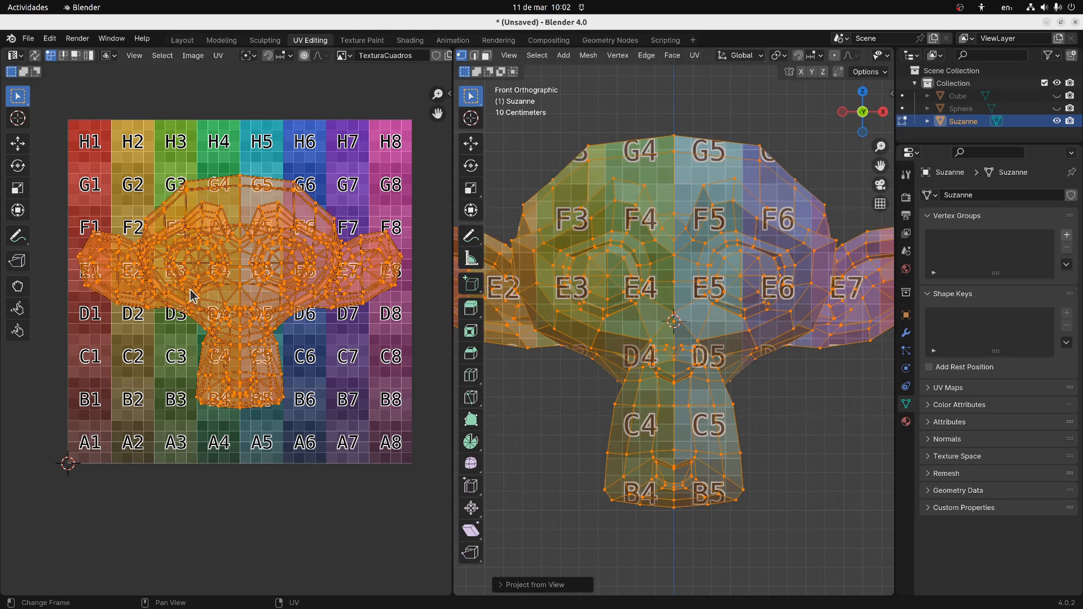
Zoom out so the monkey appears smaller in the front view and open the UV unwrapping options
scroll(689, 169, down, 4)
click(694, 55)
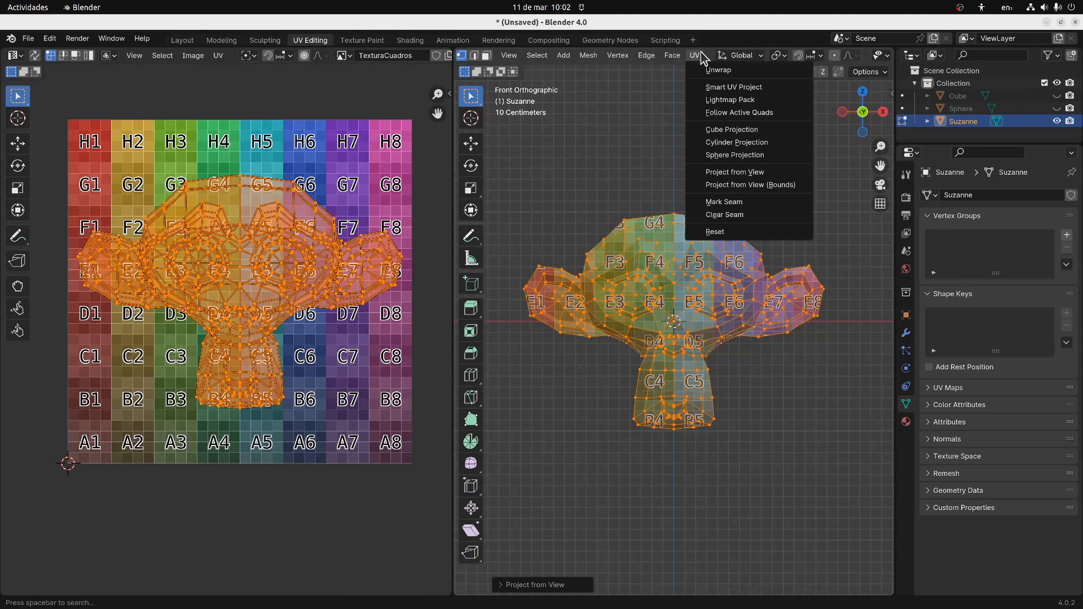
Unwrap the whole monkey head from the front view with Project from View (Bounds) and check the stretching from the side
click(763, 185)
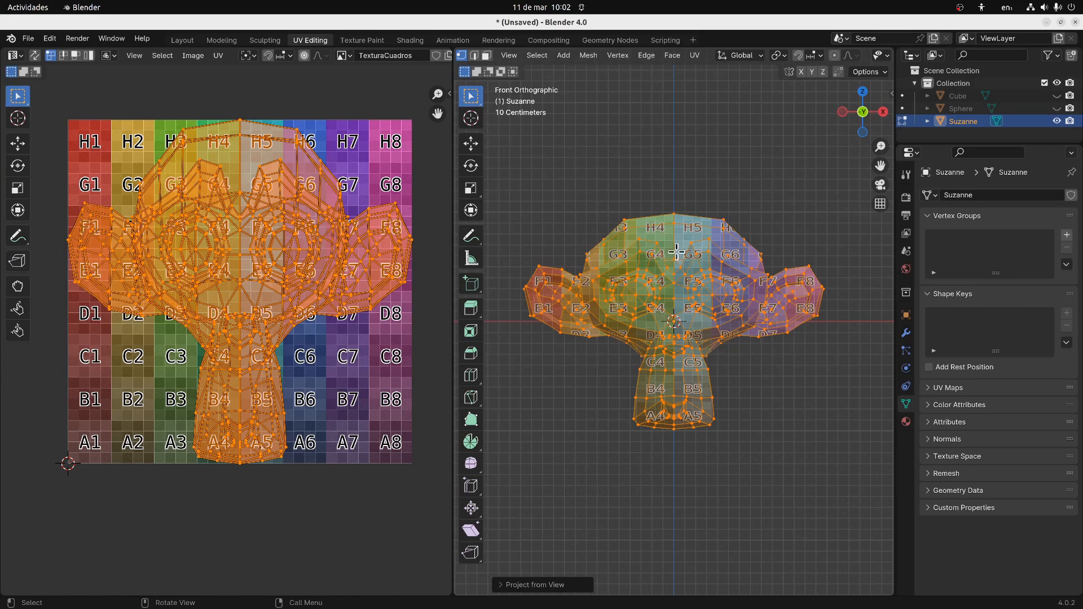
mouse_move(623, 234)
middle_down()
mouse_move(642, 249)
mouse_move(572, 236)
mouse_move(633, 230)
mouse_move(612, 299)
mouse_move(875, 326)
mouse_move(635, 334)
mouse_move(615, 294)
mouse_move(563, 309)
mouse_move(635, 238)
middle_up()
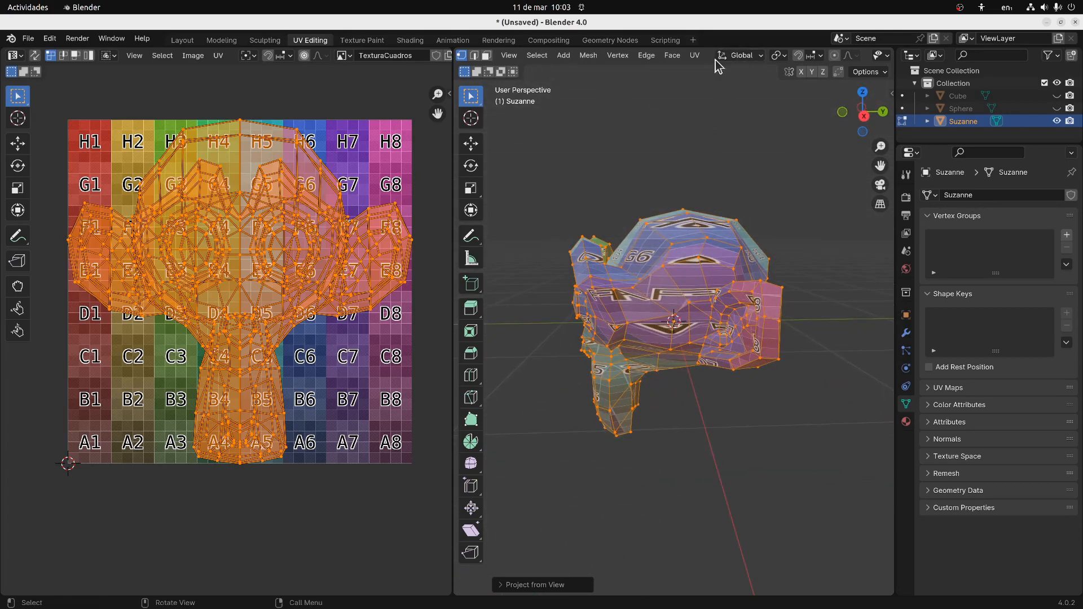
Turn on X-ray and select the front face portion of the monkey, including eyes and muzzle, from the right orthographic view
scroll(802, 55, down, 5)
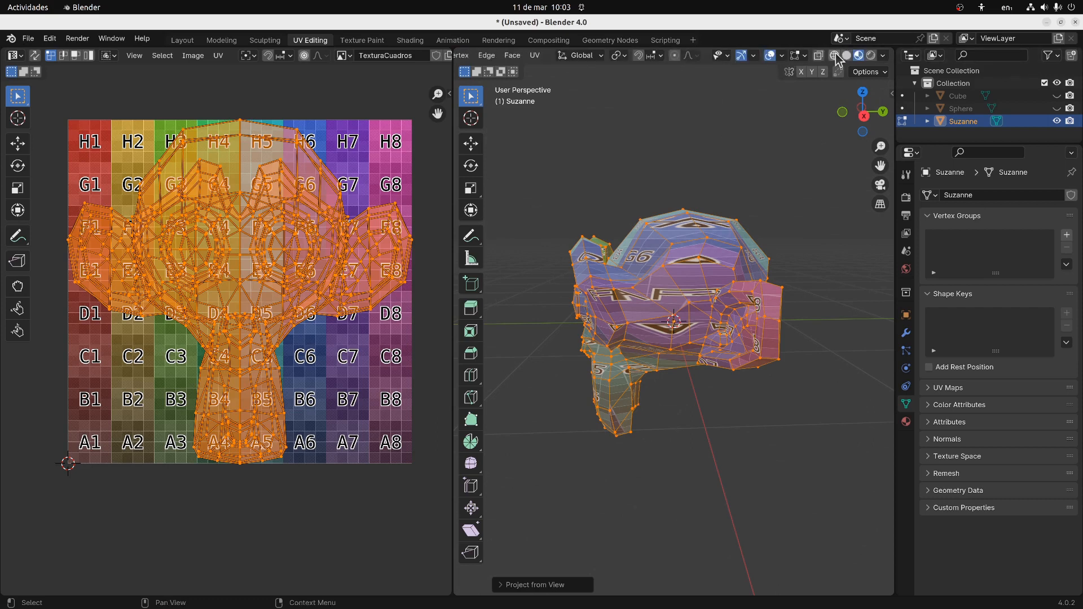
click(819, 55)
middle_drag(572, 204, 579, 198)
click(865, 116)
click(558, 205)
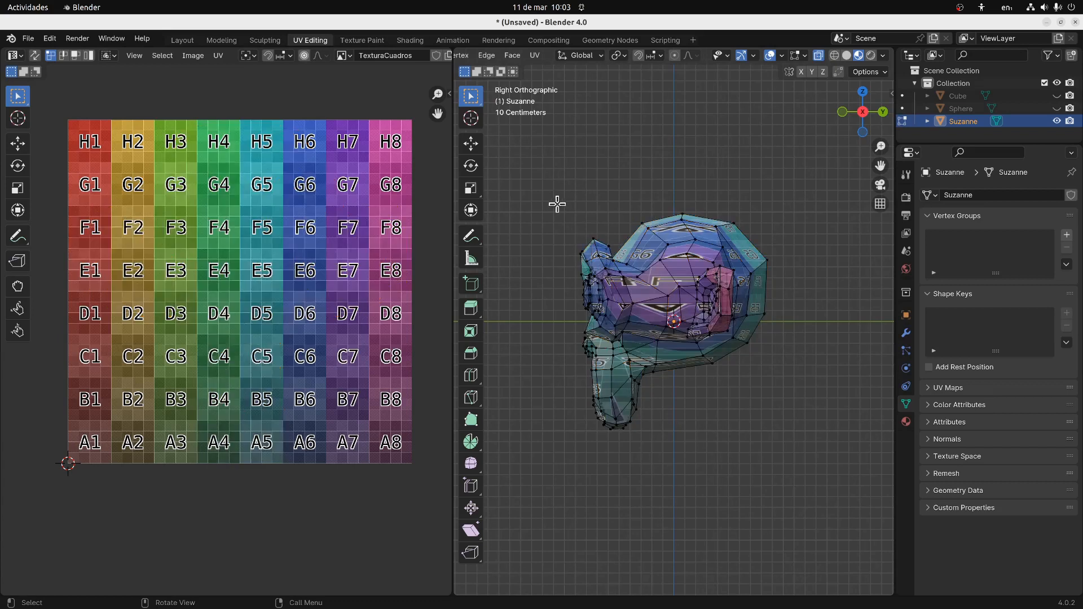
drag(545, 192, 637, 472)
middle_drag(607, 370, 491, 355)
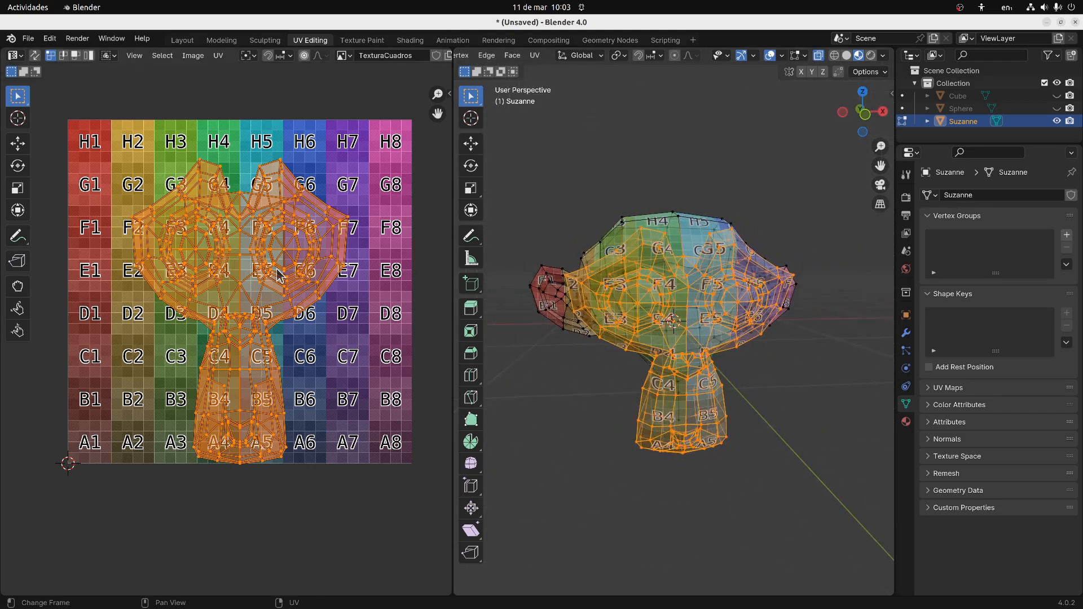
Turn off X-ray and unwrap the selected face portion from the front orthographic view with Project from View
middle_drag(818, 107, 638, 197)
click(819, 56)
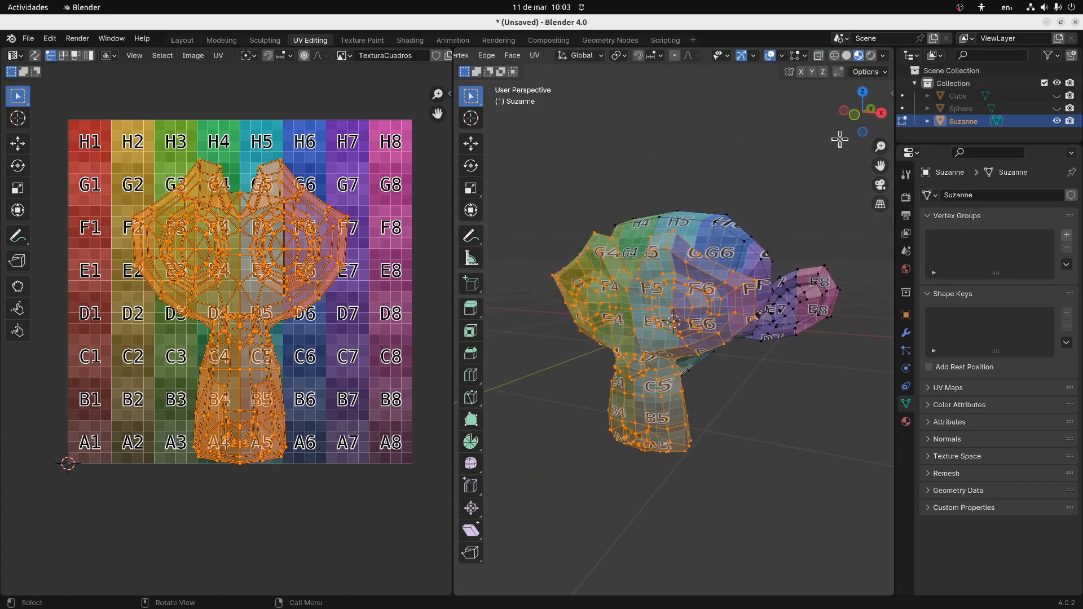
click(855, 115)
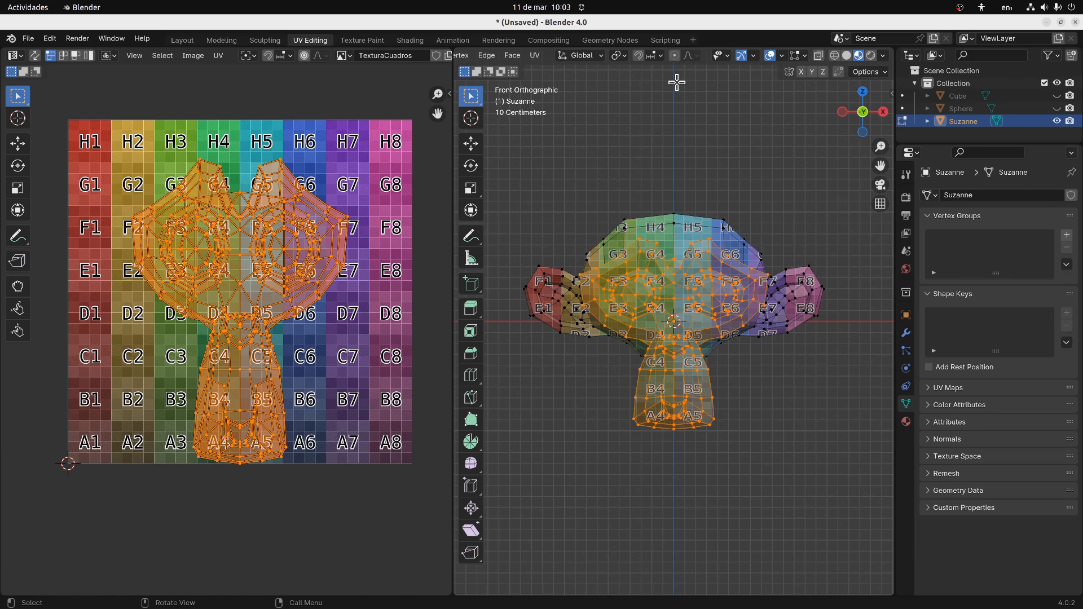
scroll(581, 55, up, 5)
click(795, 56)
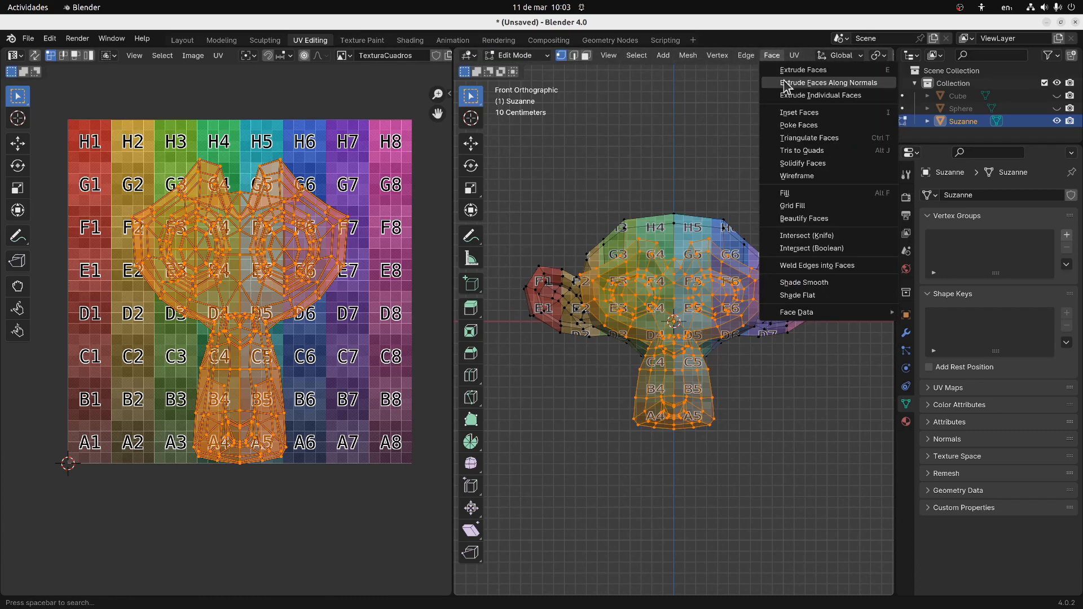
click(795, 57)
click(794, 56)
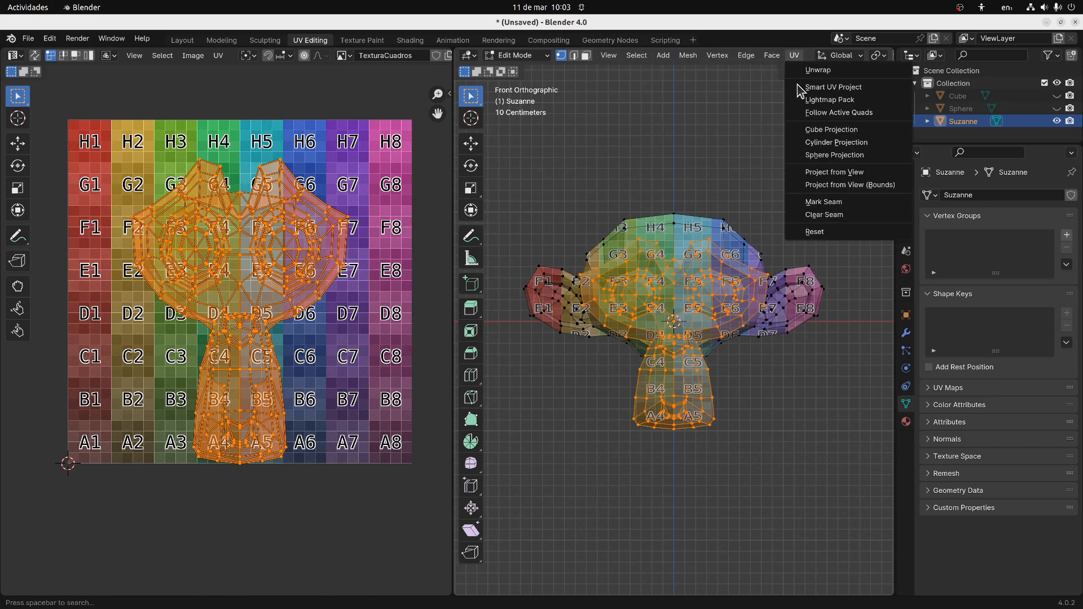
click(817, 174)
Move the face's UV island to the upper-left area of the texture and enlarge it over tiles H1 to E3
drag(252, 303, 148, 195)
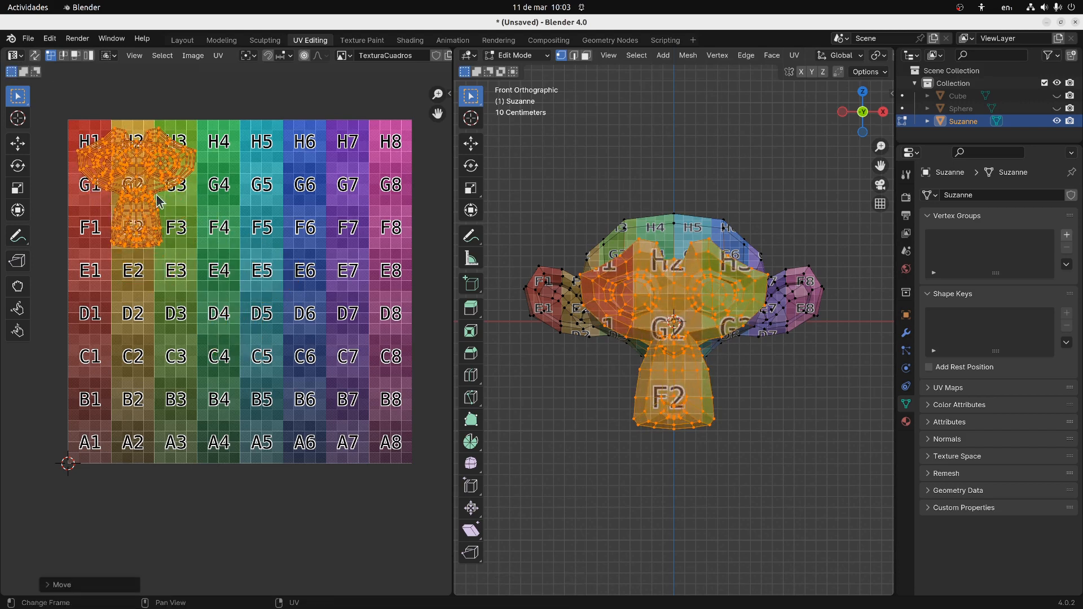
key(s)
click(162, 198)
key(g)
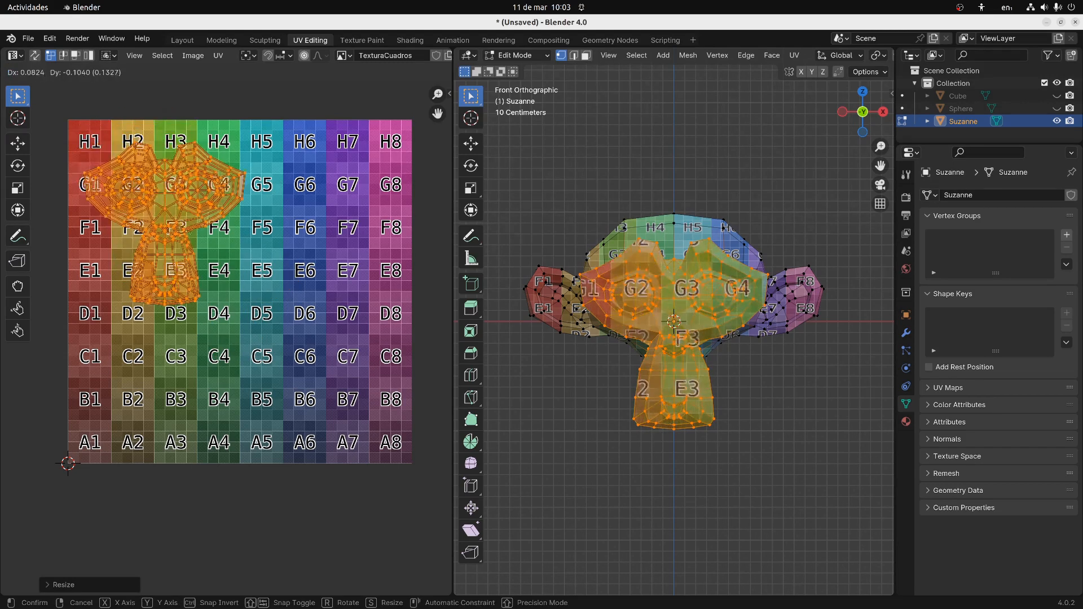
click(188, 213)
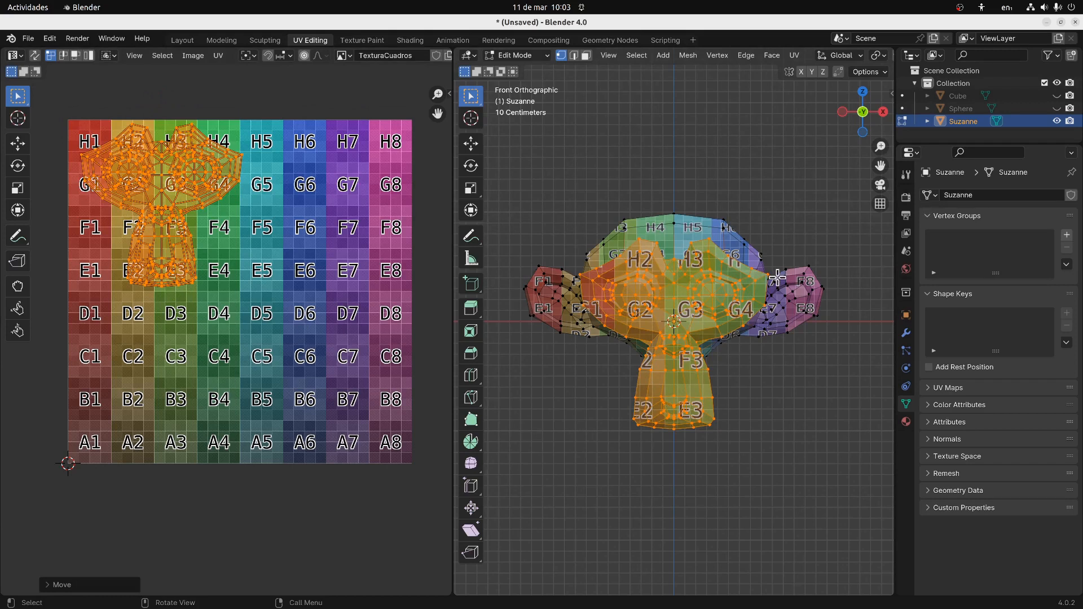
Turn on X-ray and select the back of the head with the ears from the right orthographic view, leaving out the face
middle_drag(802, 258, 827, 254)
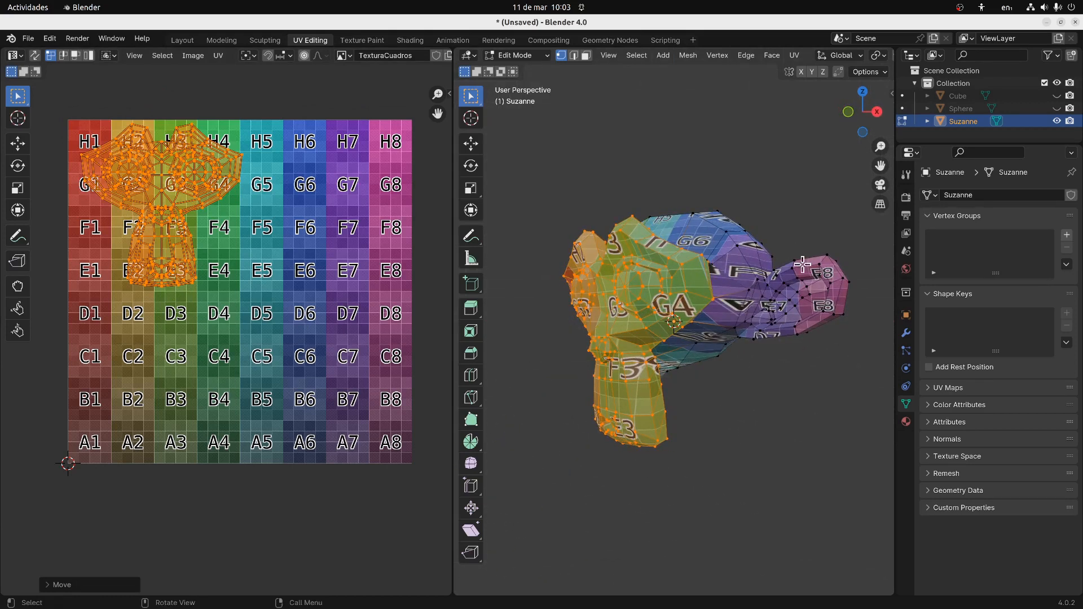
middle_drag(775, 329, 684, 336)
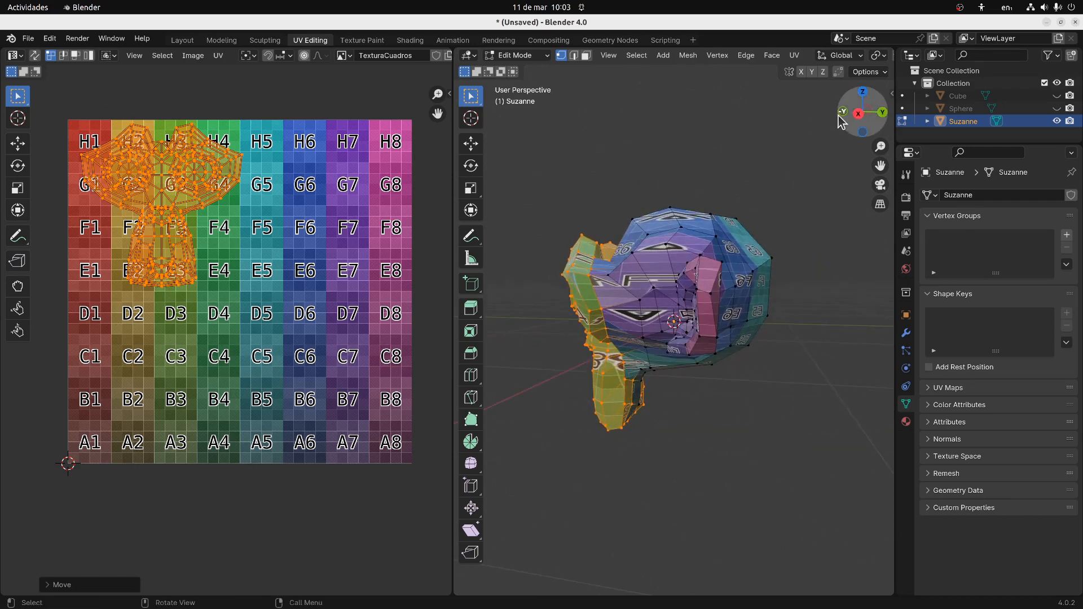
click(859, 114)
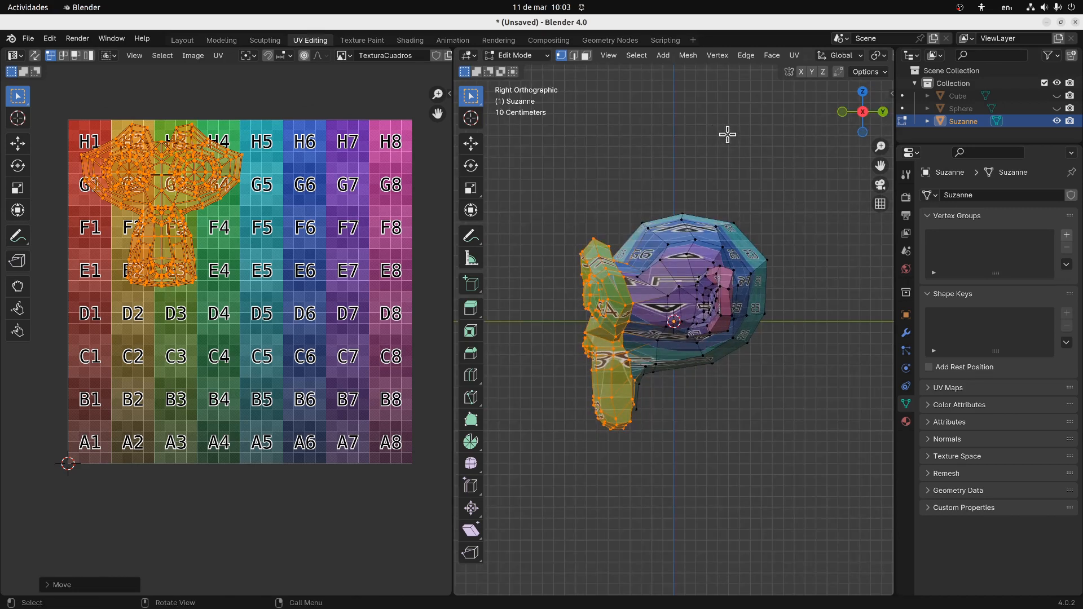
scroll(807, 57, down, 10)
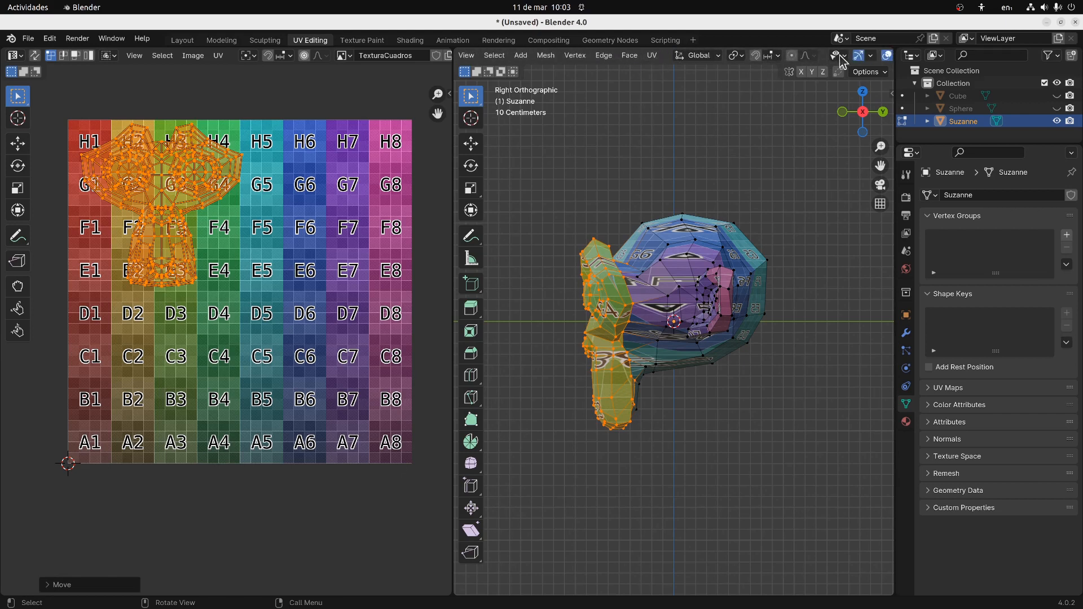
click(818, 57)
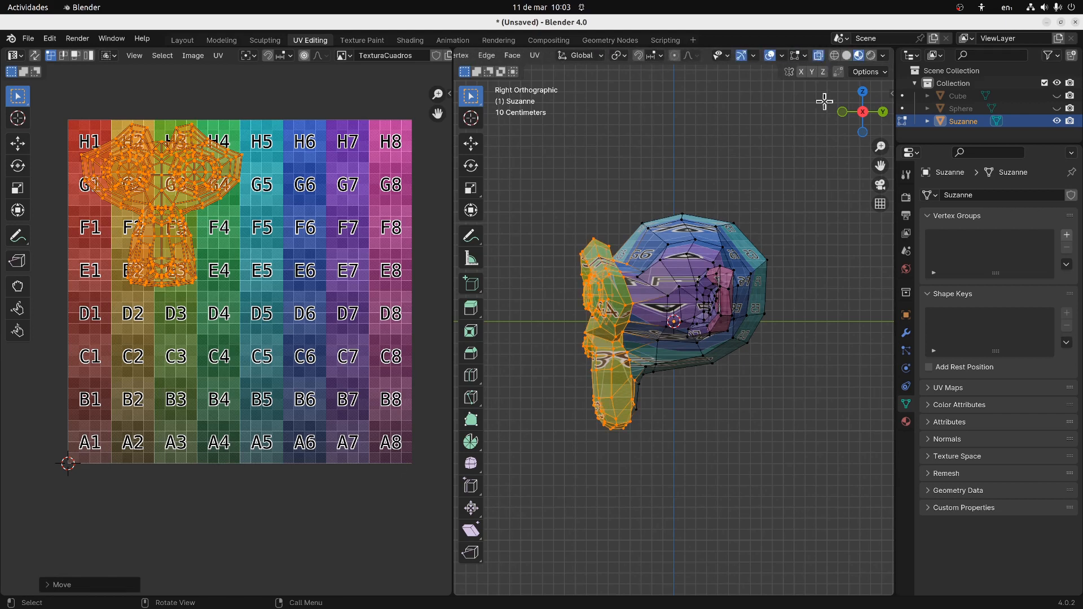
click(658, 170)
drag(636, 189, 769, 388)
drag(614, 204, 864, 239)
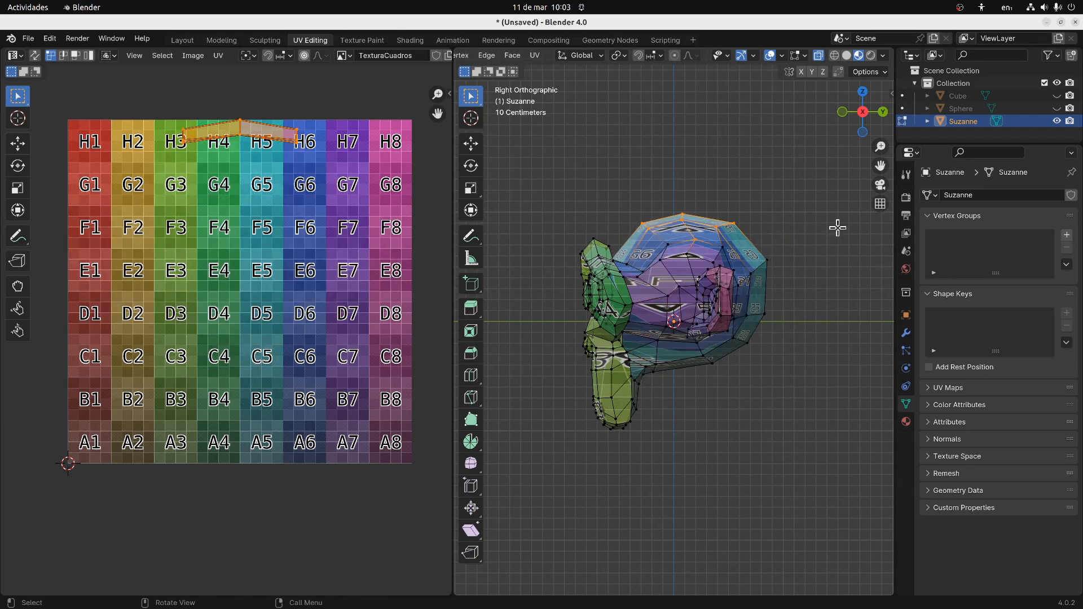
drag(635, 199, 802, 446)
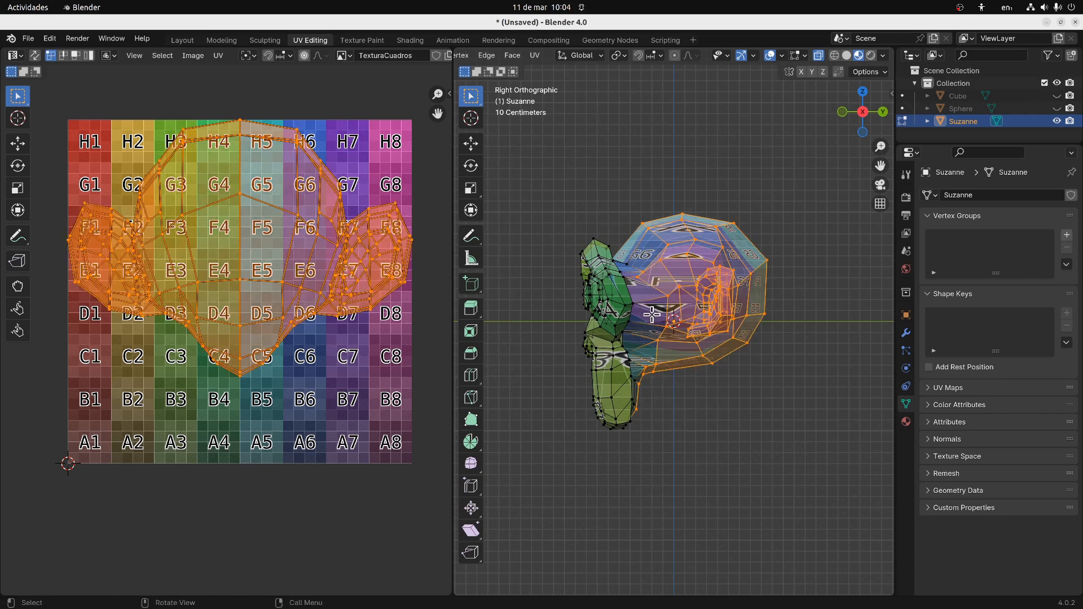
Unwrap the selected back of the head and ears from the right orthographic view with Project from View
scroll(652, 313, up, 5)
scroll(615, 289, up, 3)
scroll(615, 288, down, 10)
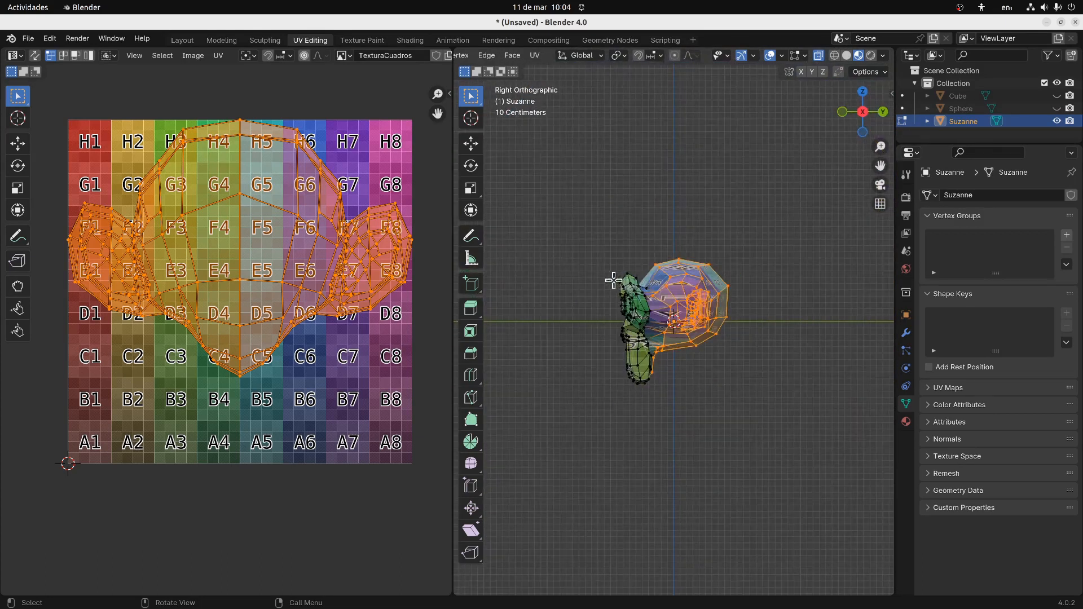
scroll(623, 268, up, 5)
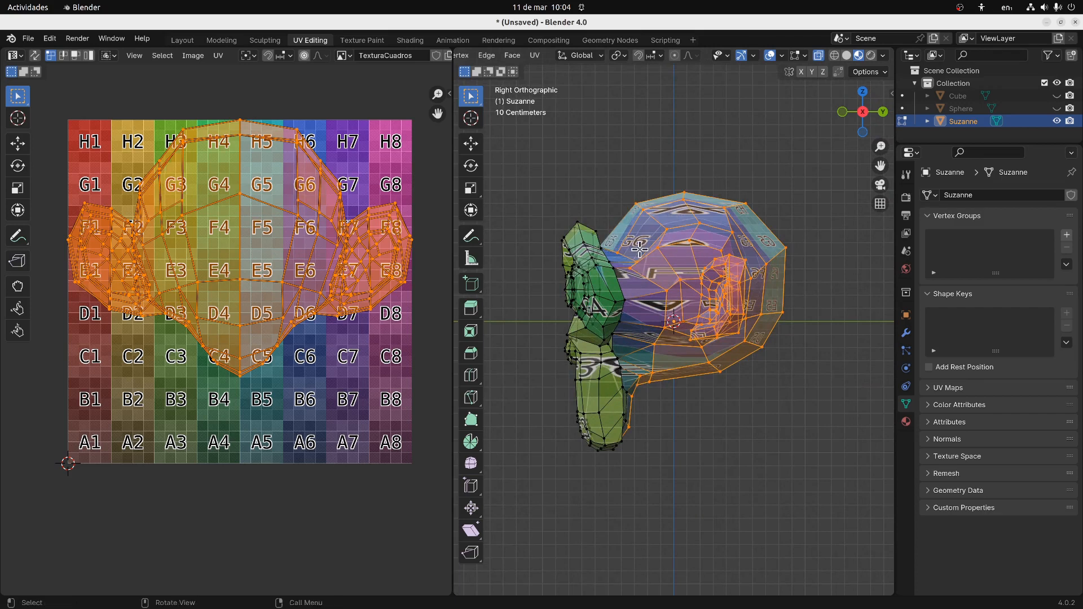
scroll(641, 249, down, 4)
scroll(658, 364, up, 3)
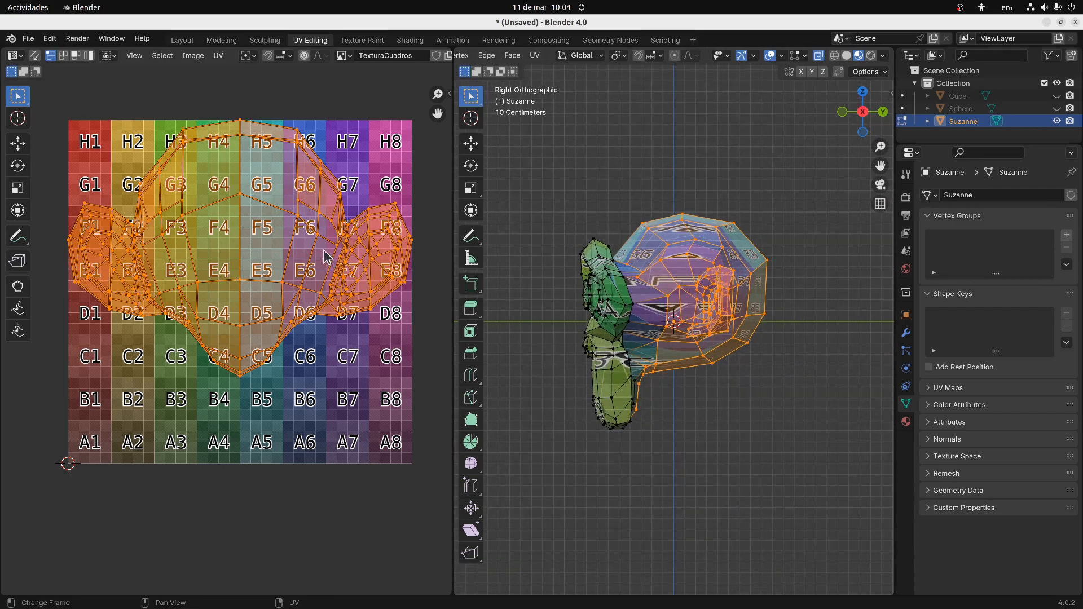
scroll(650, 277, up, 2)
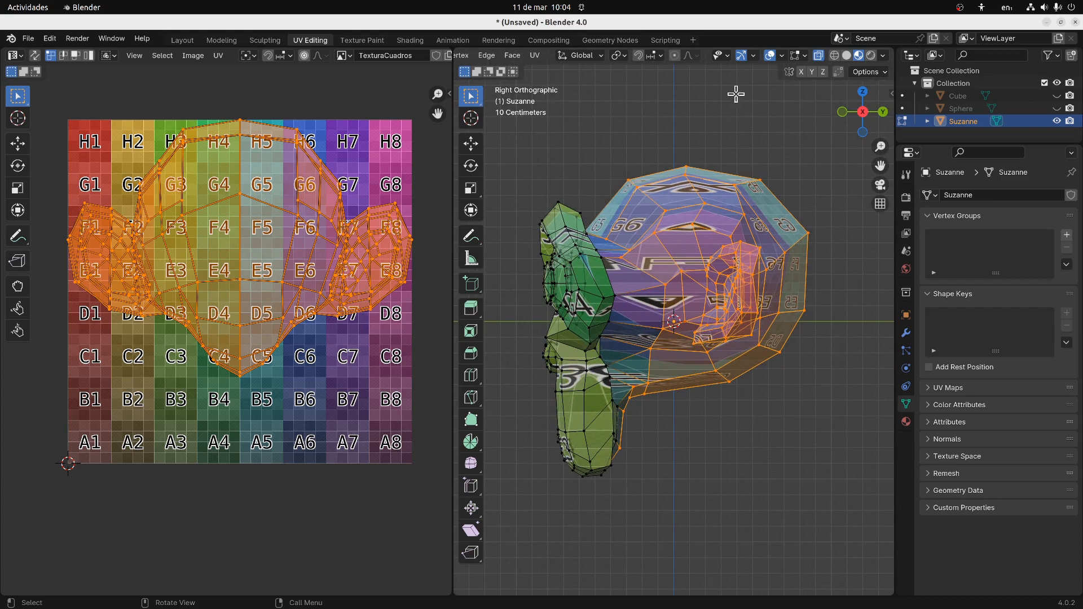
scroll(697, 124, down, 1)
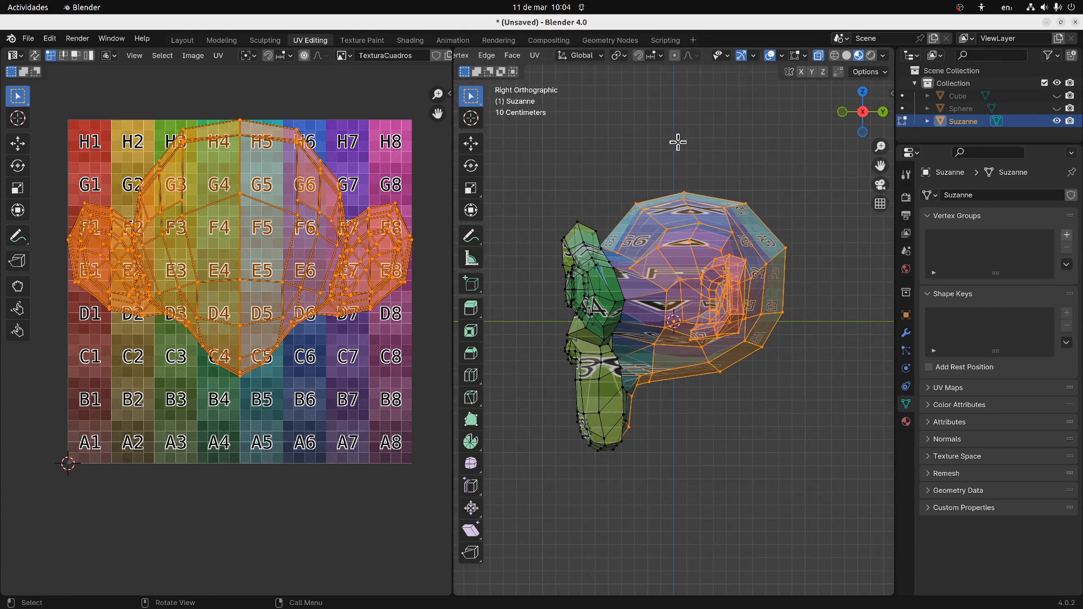
click(535, 56)
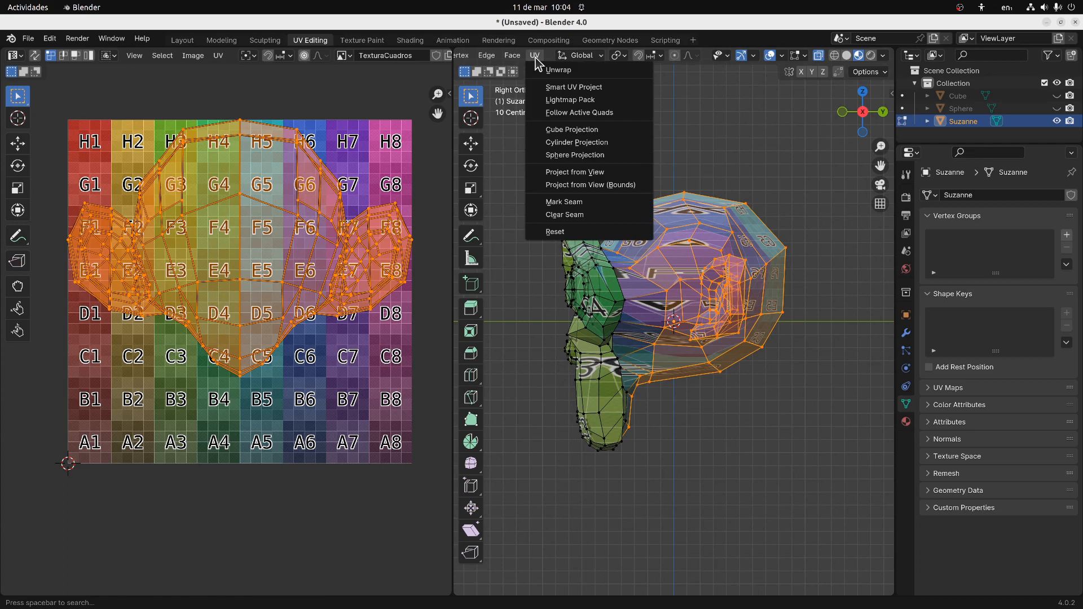
click(557, 173)
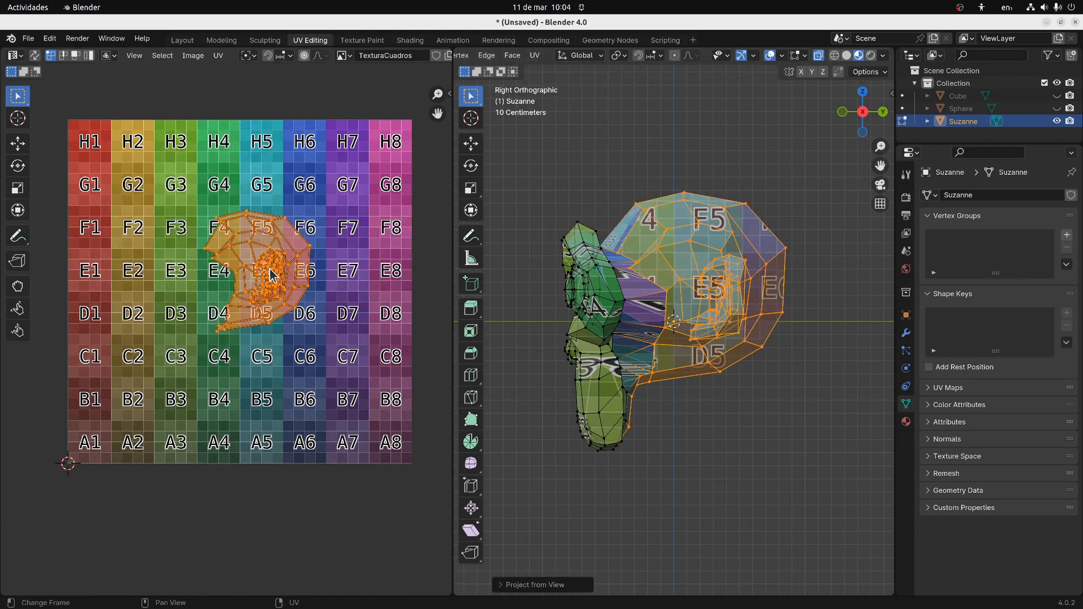
Move the back-of-head UV island up over tiles H3 to F4 and check the texture on the model
key(g)
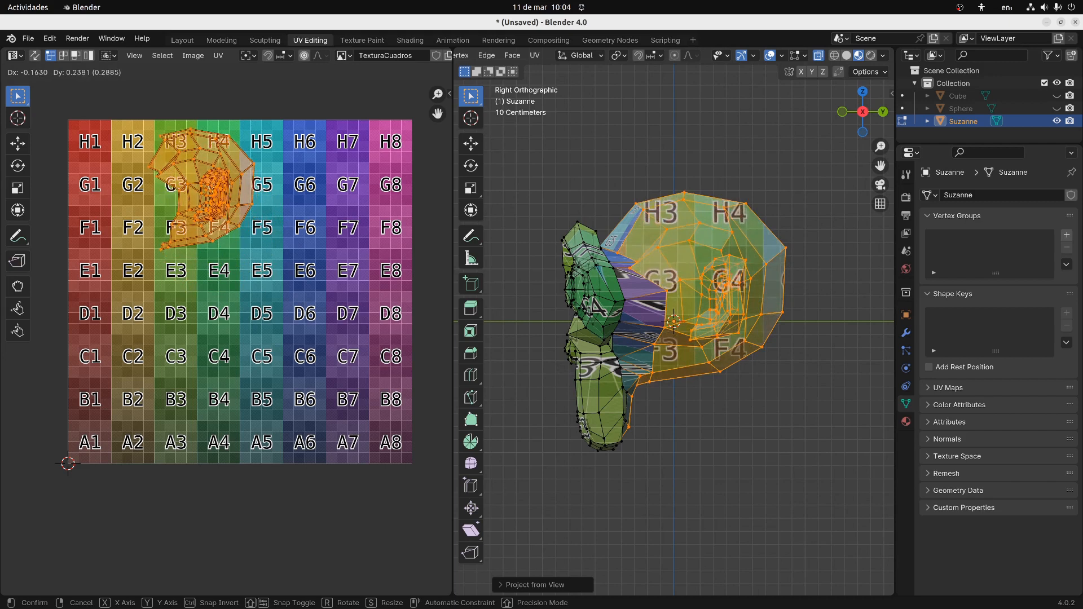
key(Return)
key(KP_5)
middle_drag(558, 193, 687, 232)
middle_drag(634, 254, 497, 217)
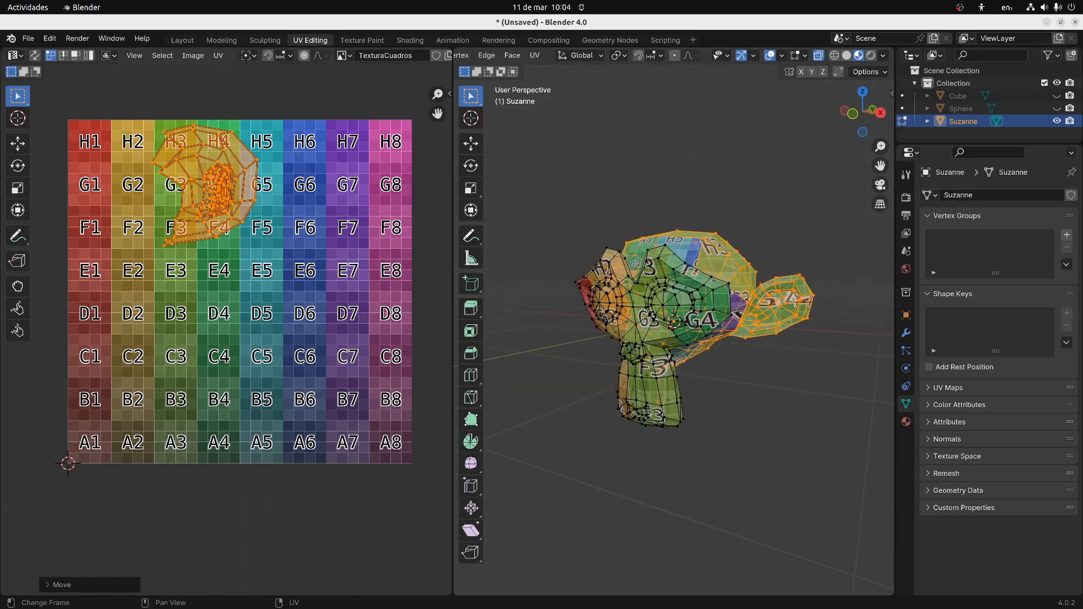
Shift the back-of-head UV island around the H3 to F4 tiles and scale it down slightly
key(g)
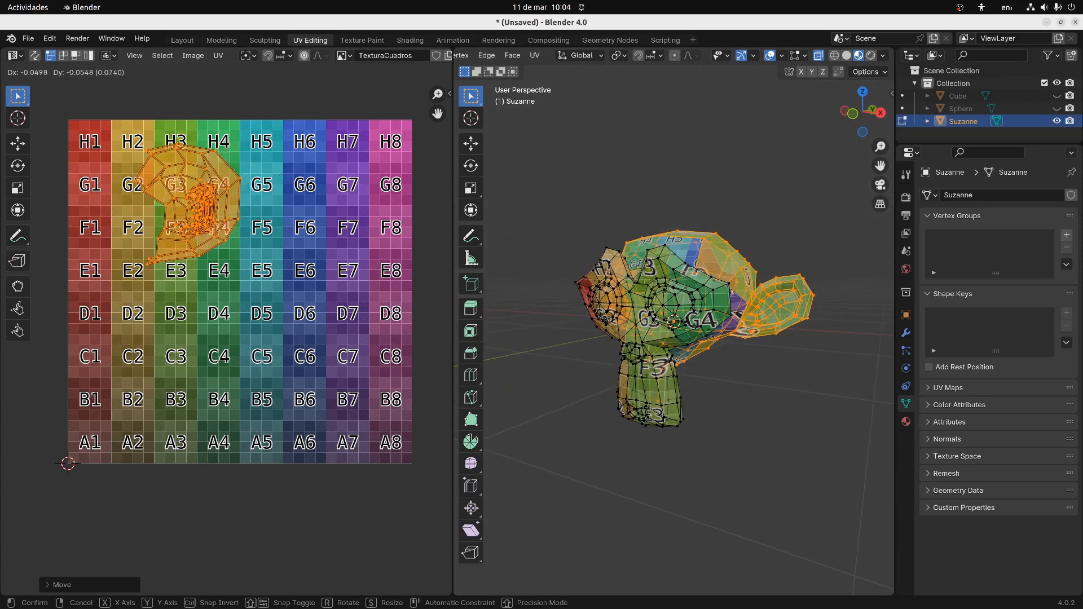
click(199, 239)
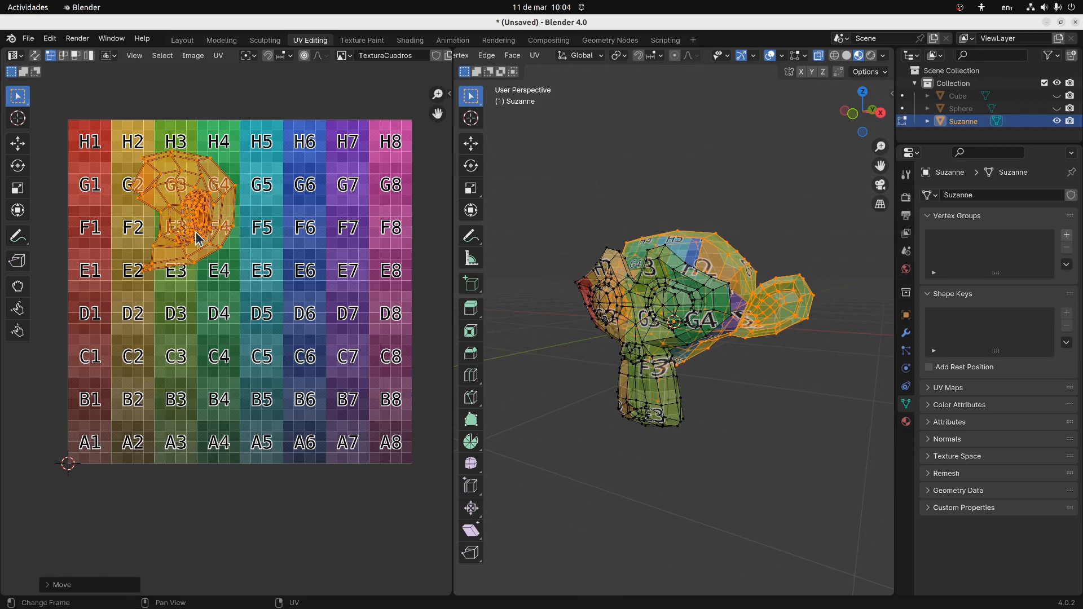
key(g)
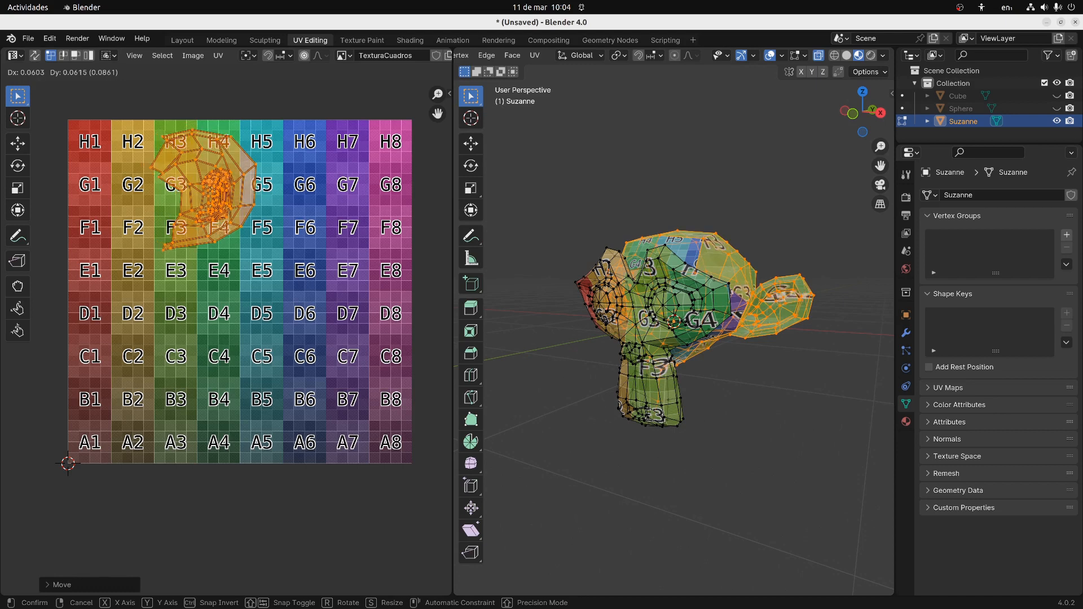
click(235, 217)
key(s)
click(286, 205)
Examine the complete UV layout with the whole mesh selected, restore the back-of-head selection, and inspect the texture from both sides
middle_drag(708, 211, 671, 218)
key(a)
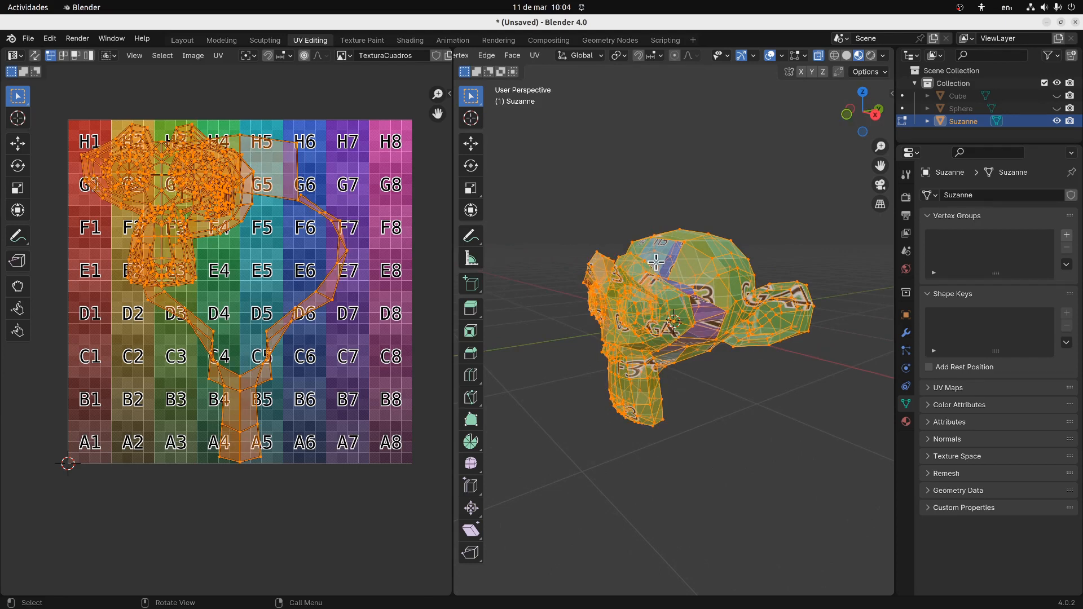
key(shift+l)
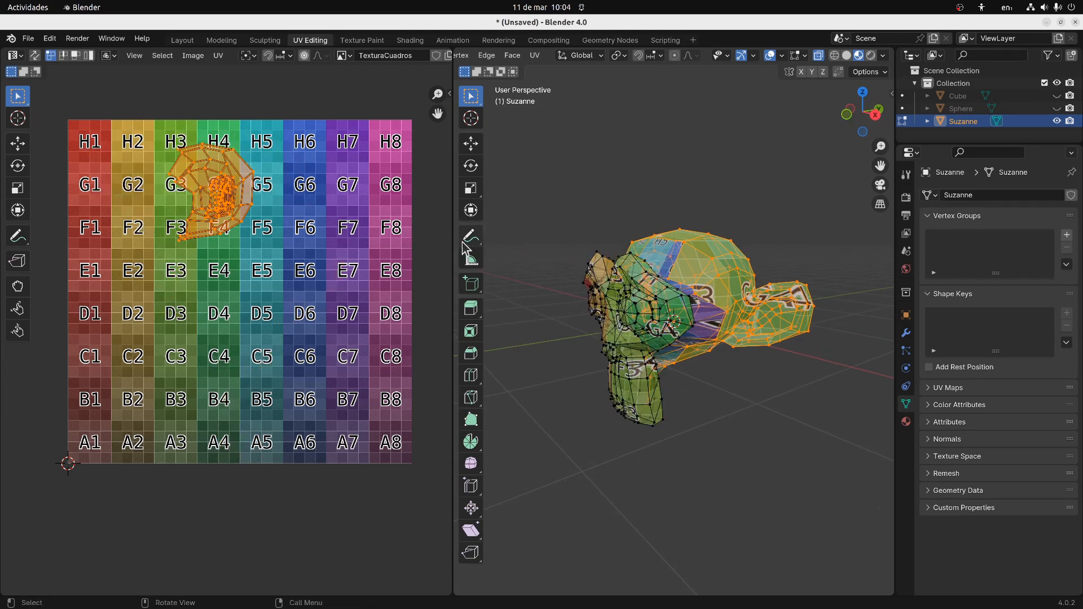
middle_drag(571, 239, 688, 241)
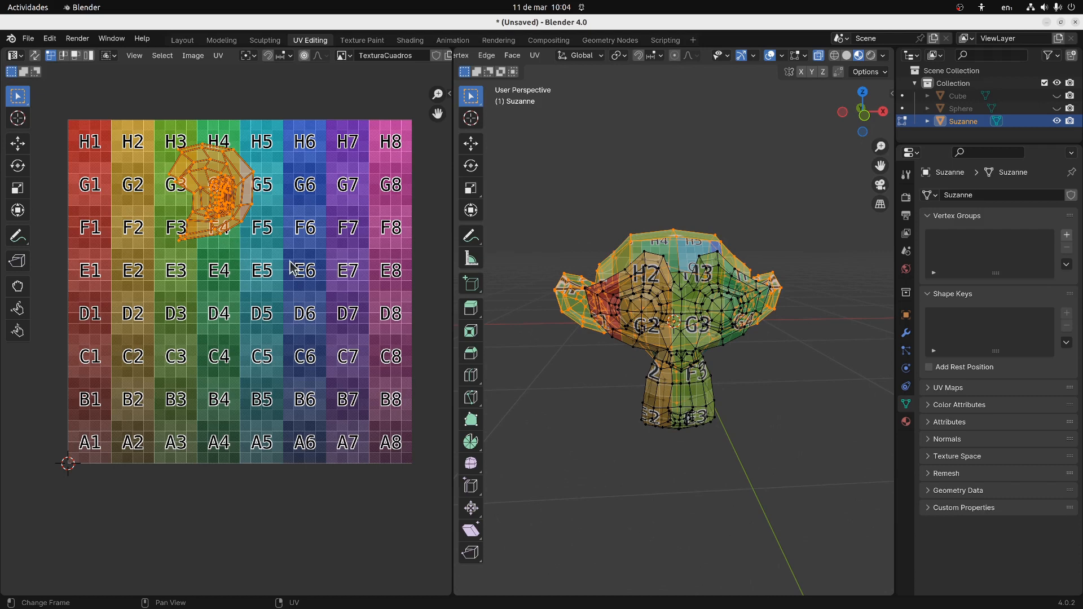
middle_drag(508, 316, 582, 350)
middle_drag(662, 321, 611, 291)
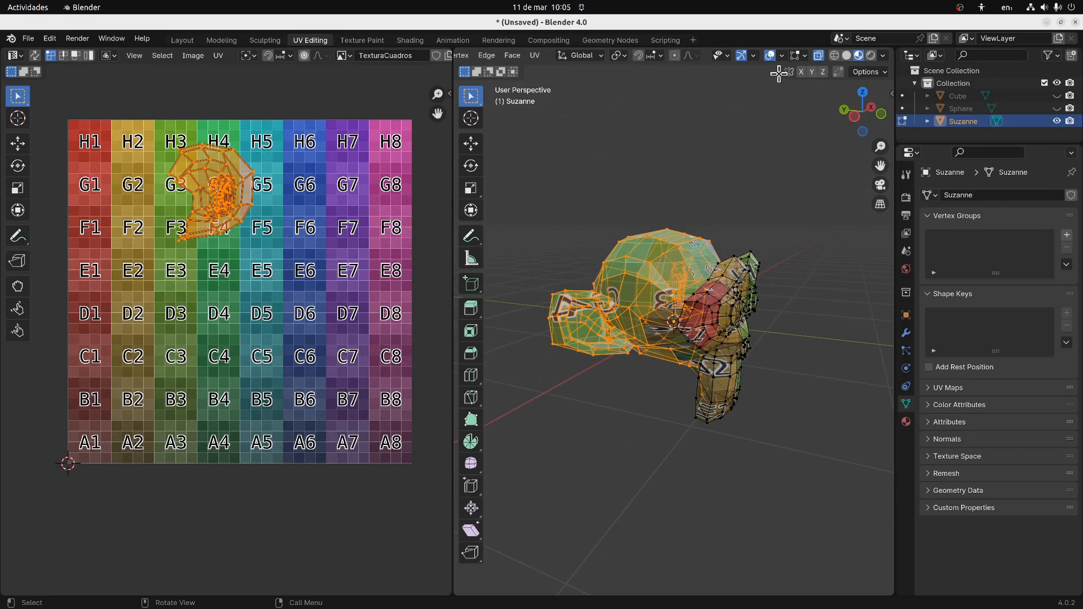
Clear the mesh selection and examine the projected checker texture on the front of the head
scroll(734, 57, left, 5)
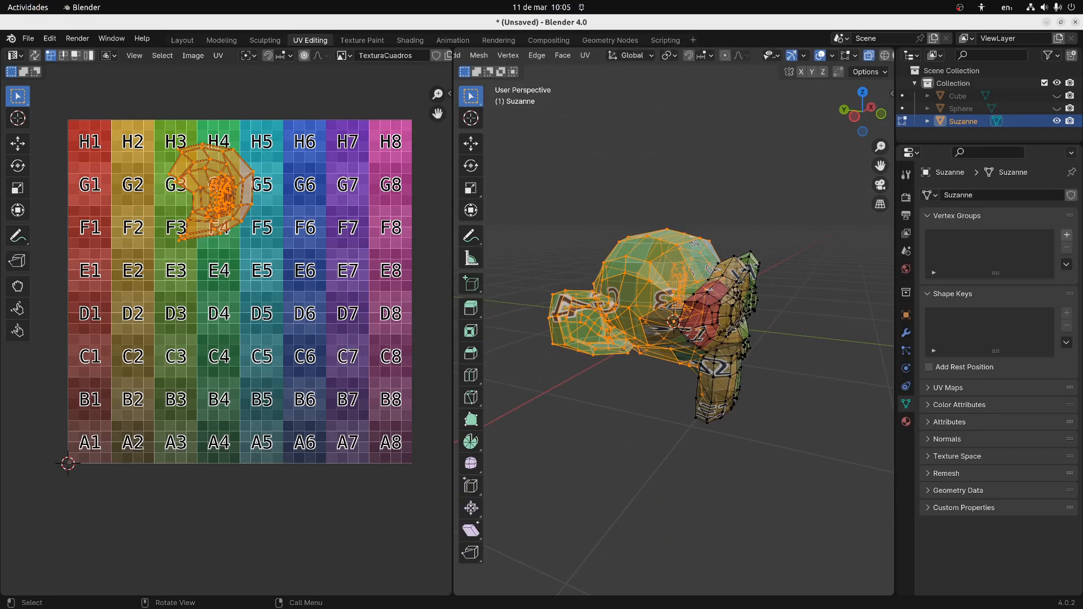
click(649, 56)
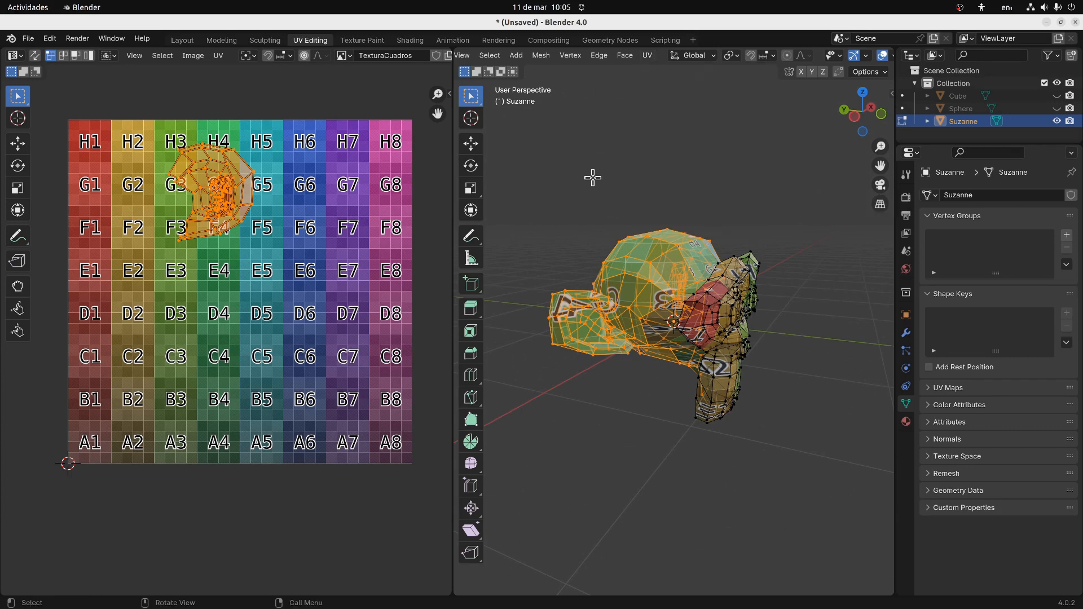
middle_drag(592, 178, 622, 157)
key(alt+a)
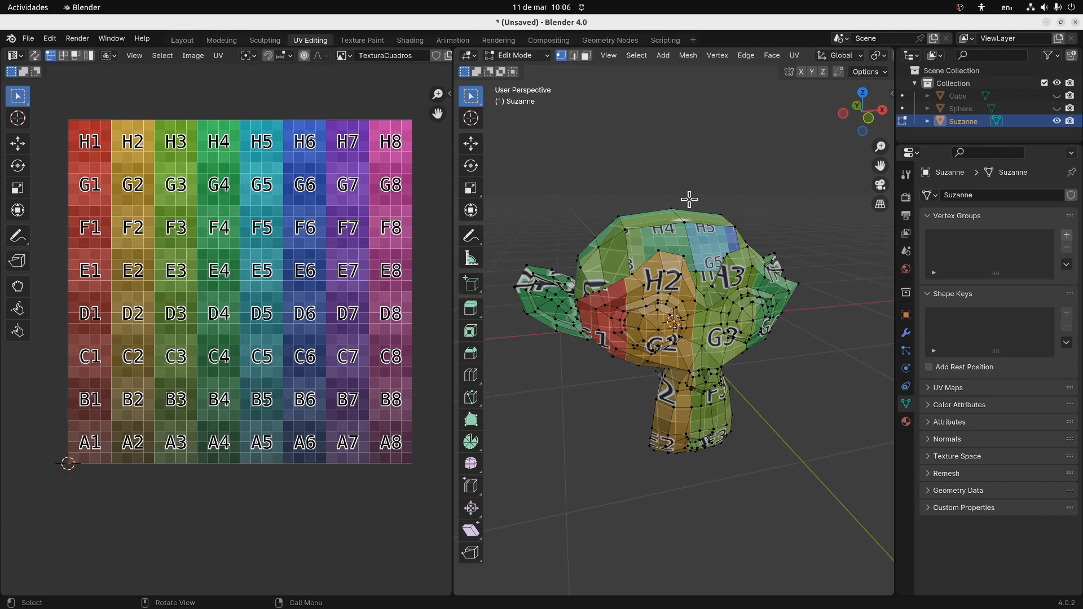
middle_drag(682, 241, 688, 224)
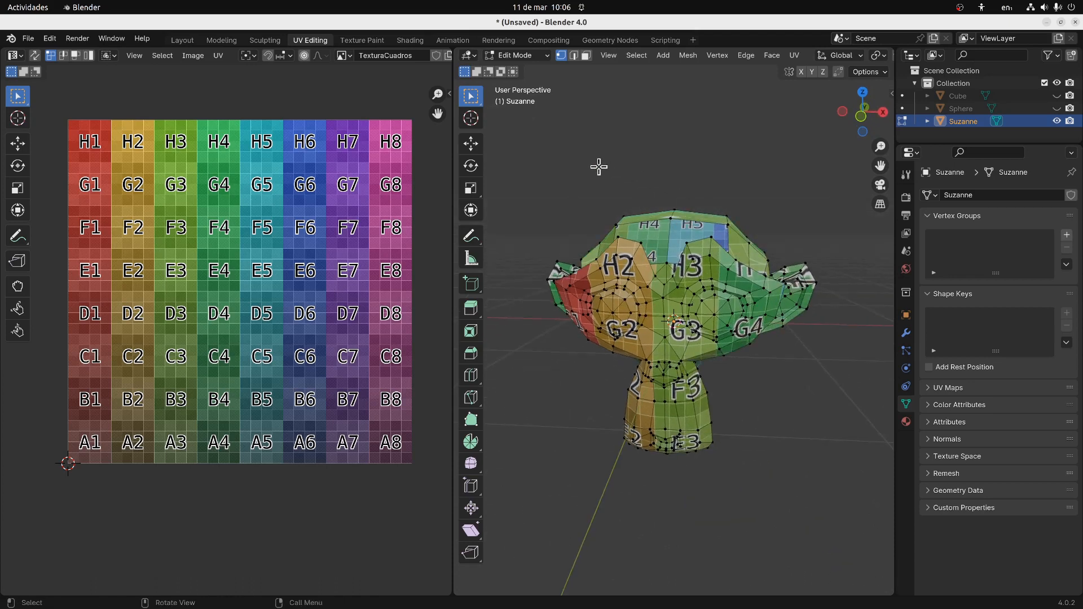
Select the whole Suzanne mesh and apply the standard Unwrap without marking any seams
key(a)
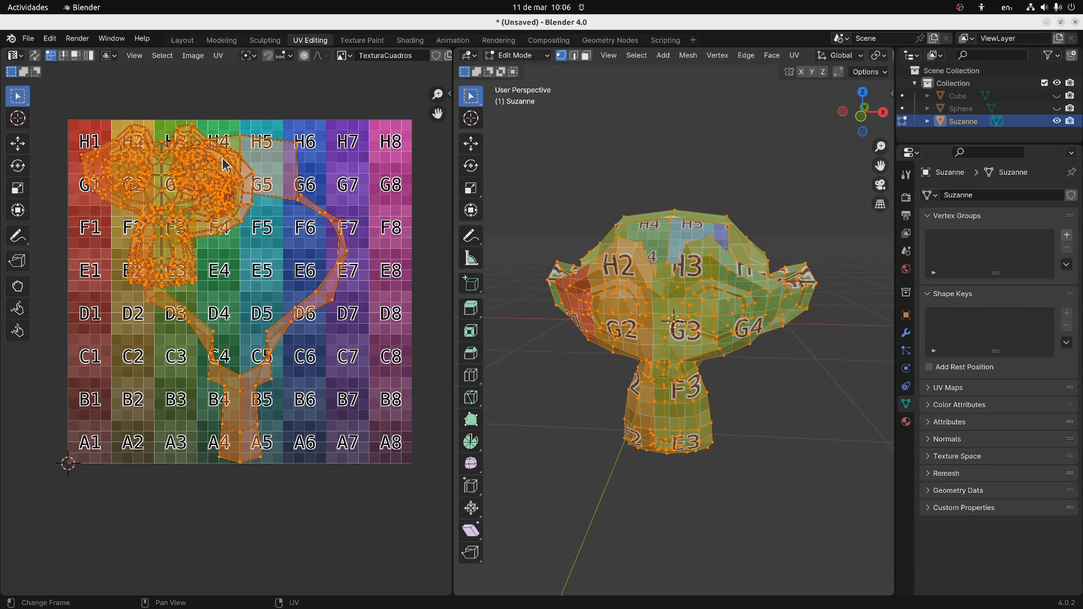
mouse_move(774, 239)
middle_down()
mouse_move(616, 235)
mouse_move(764, 237)
middle_up()
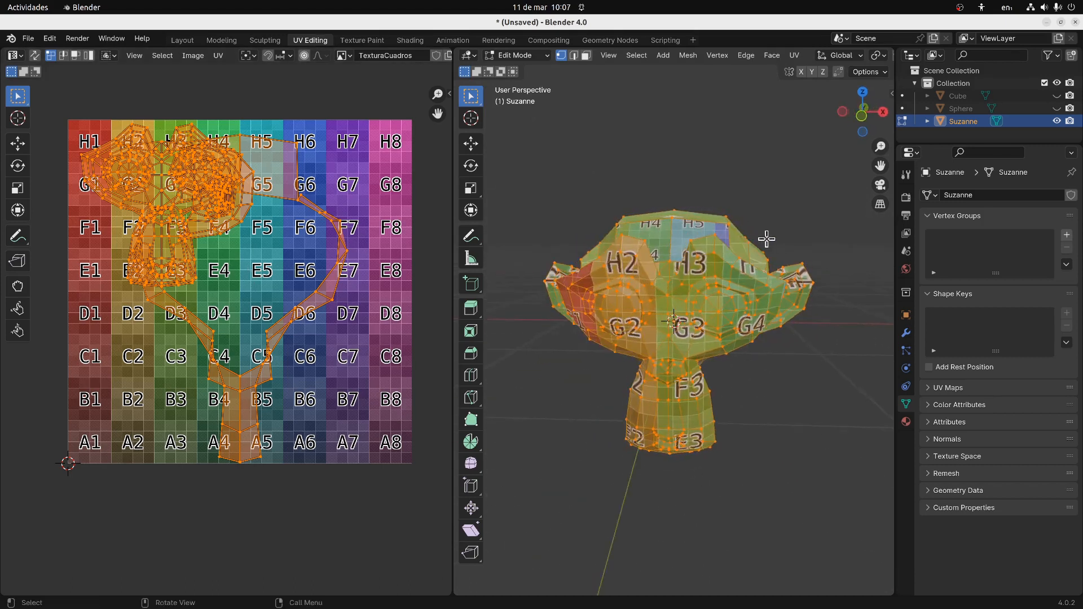
click(794, 56)
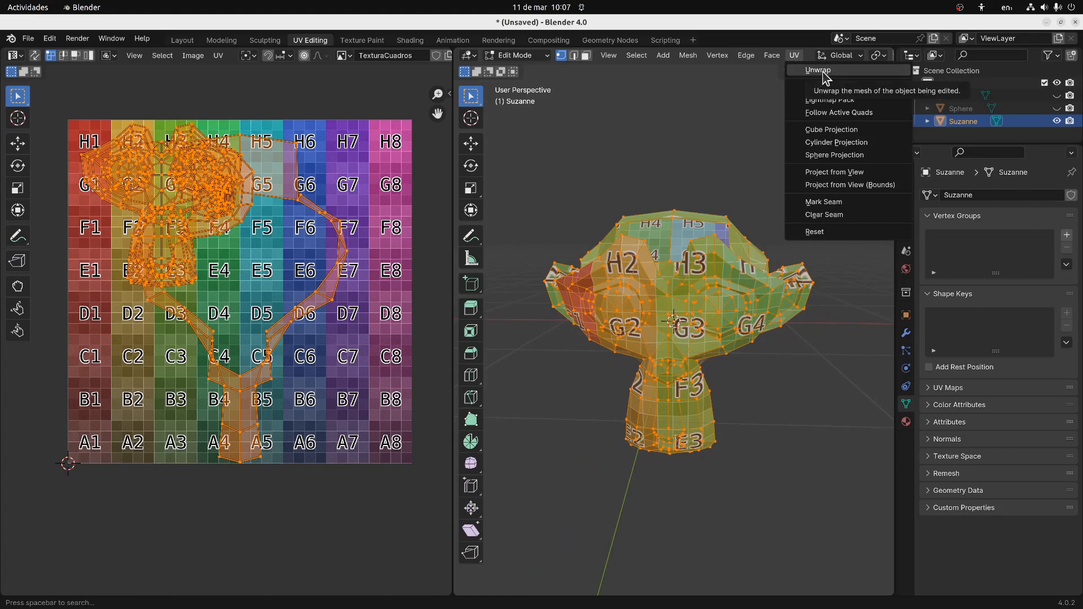
click(793, 57)
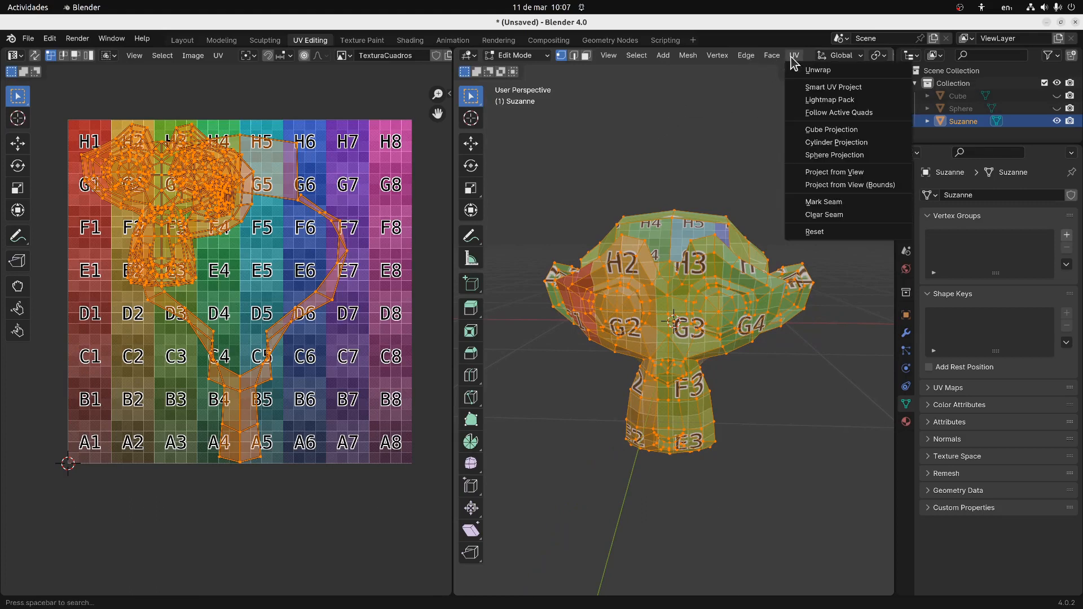
click(809, 70)
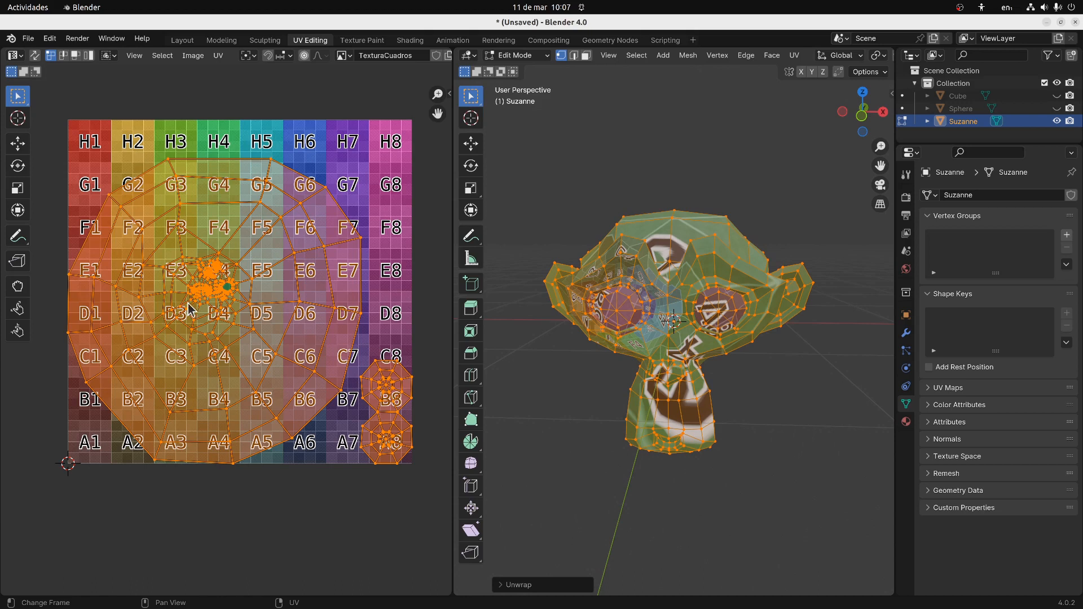
Clear the selection and inspect the unwrapped checker texture from the side and front of the head
middle_drag(554, 179, 640, 196)
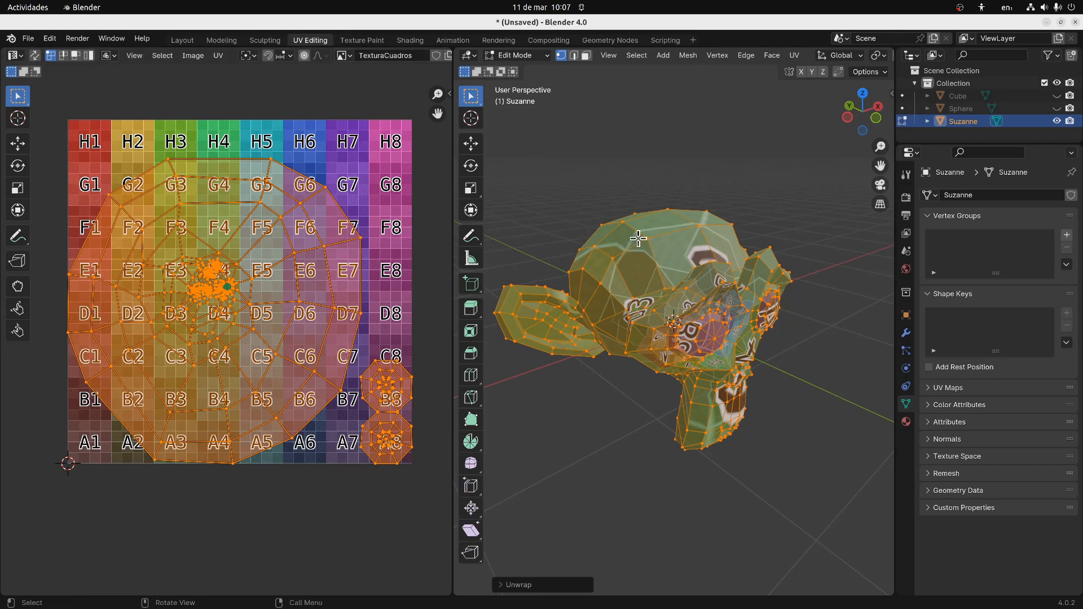
click(671, 154)
middle_drag(726, 162, 700, 170)
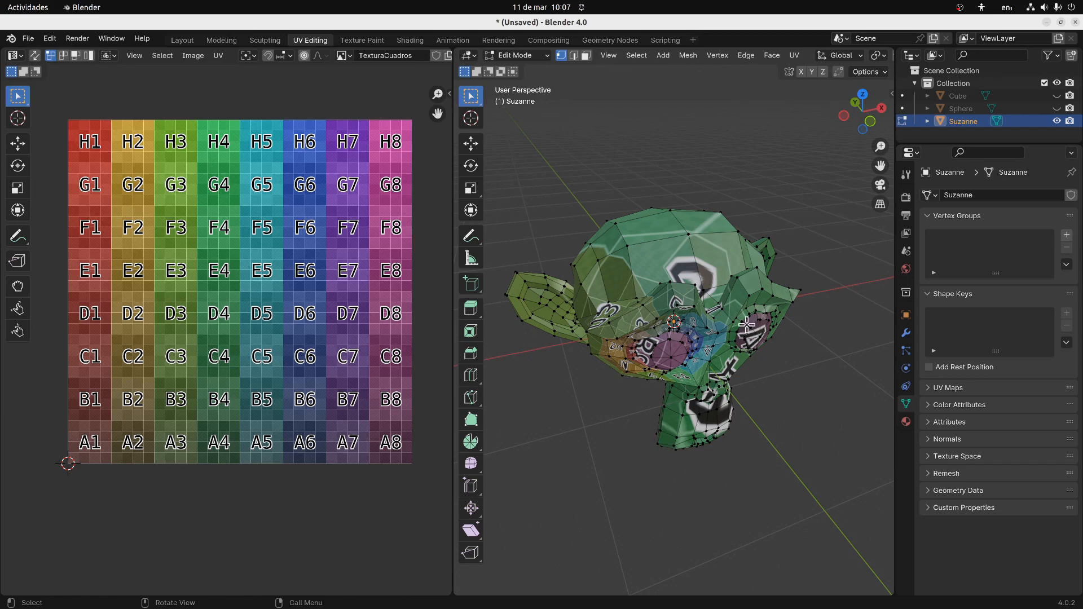
middle_drag(720, 176, 701, 165)
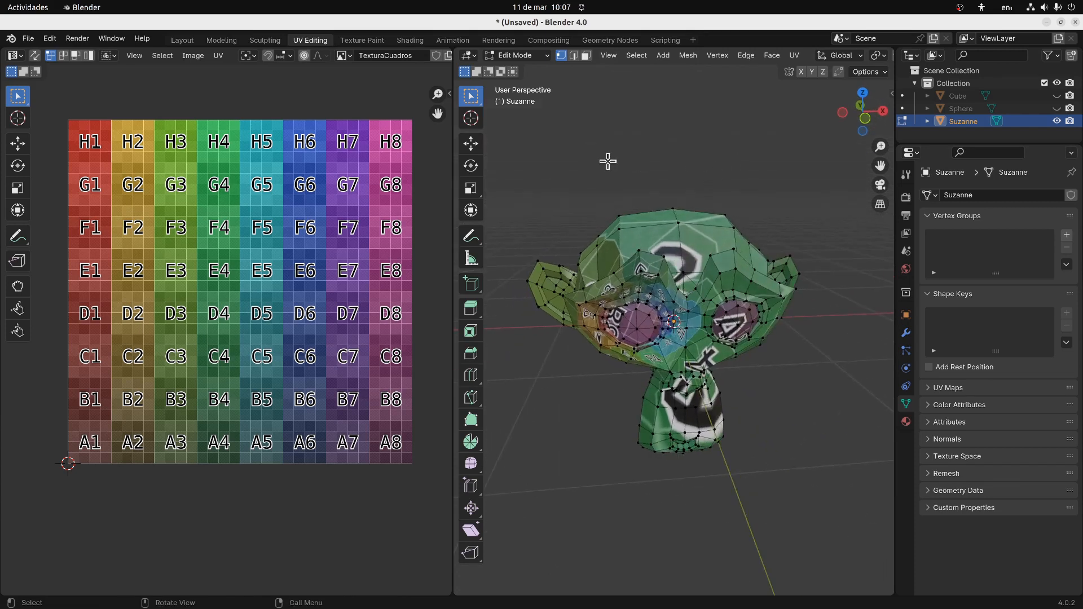
Switch to edge selection and select the edge loop that borders the face and jaw
click(575, 56)
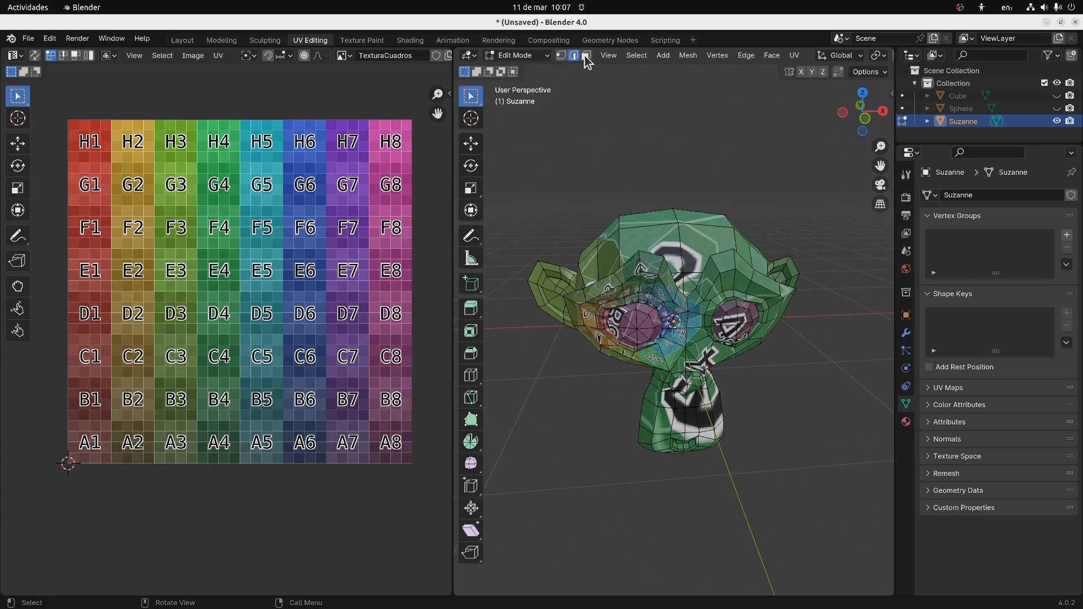
middle_drag(566, 111, 680, 163)
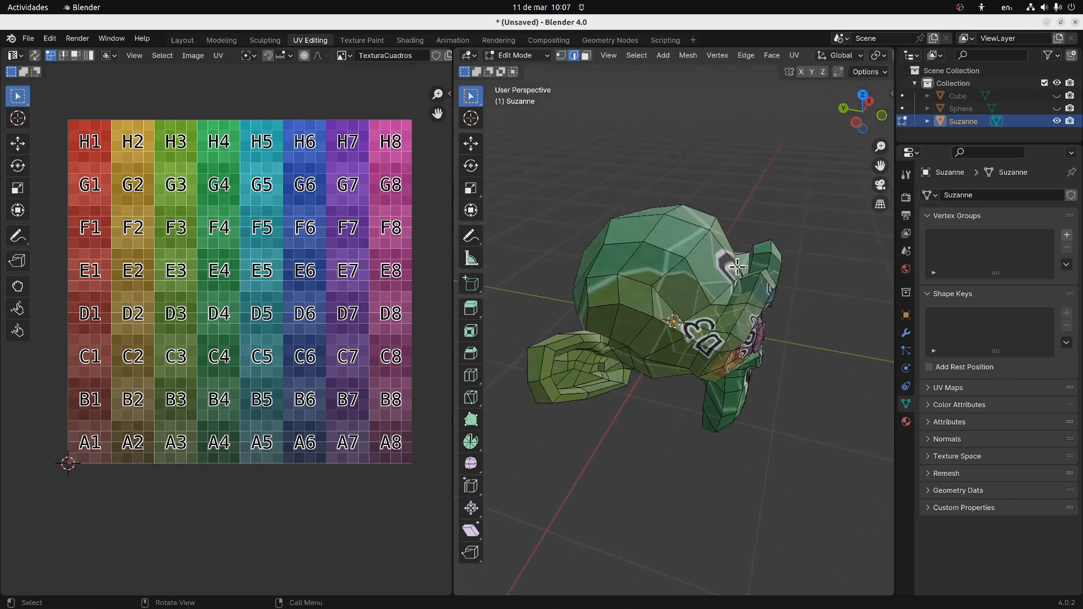
middle_drag(799, 285, 718, 263)
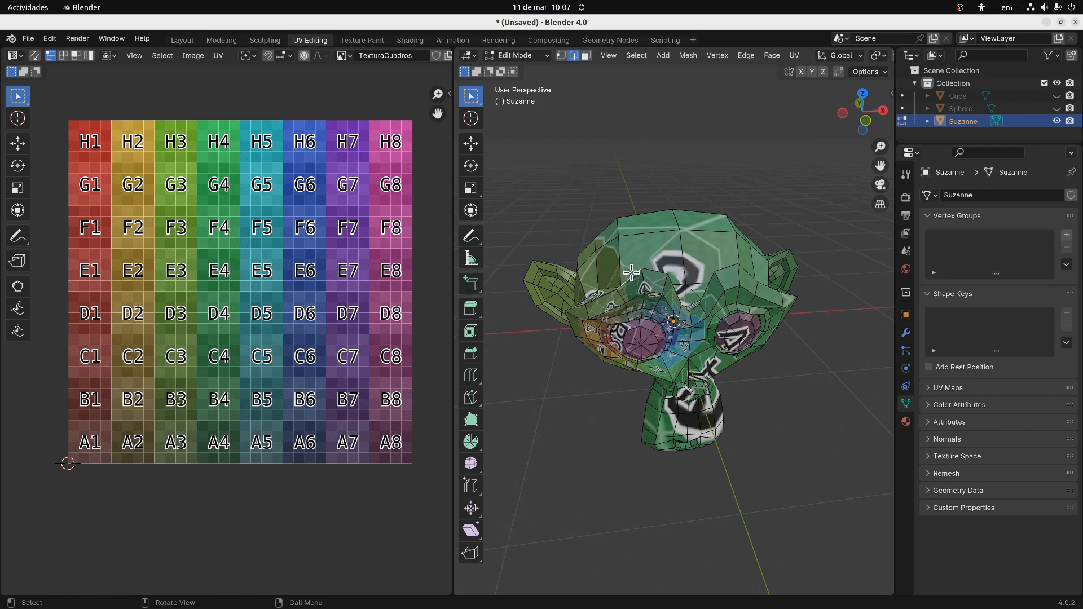
click(637, 55)
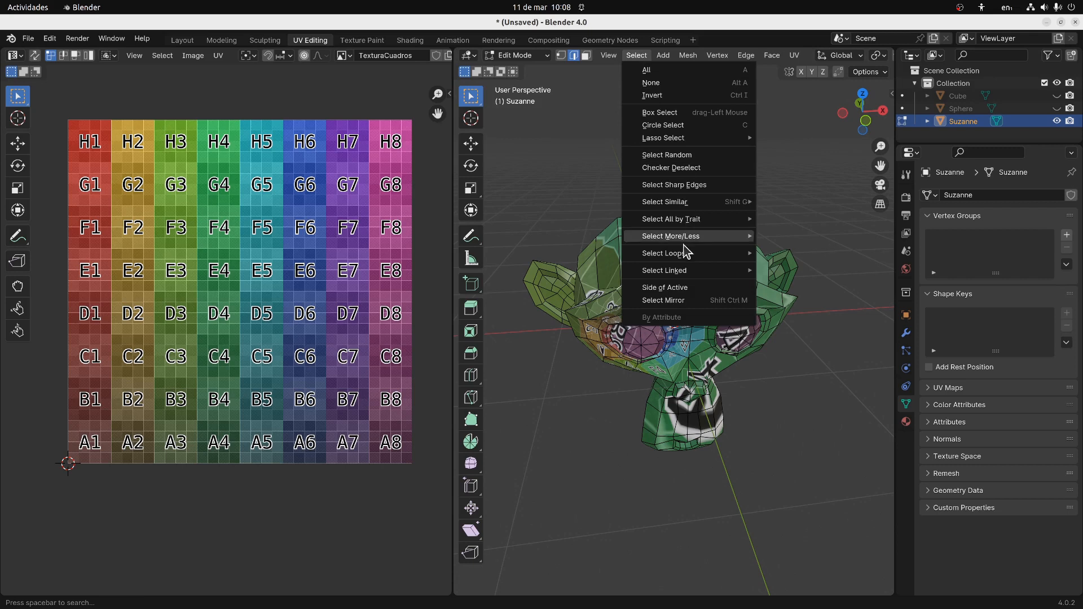
mouse_move(679, 261)
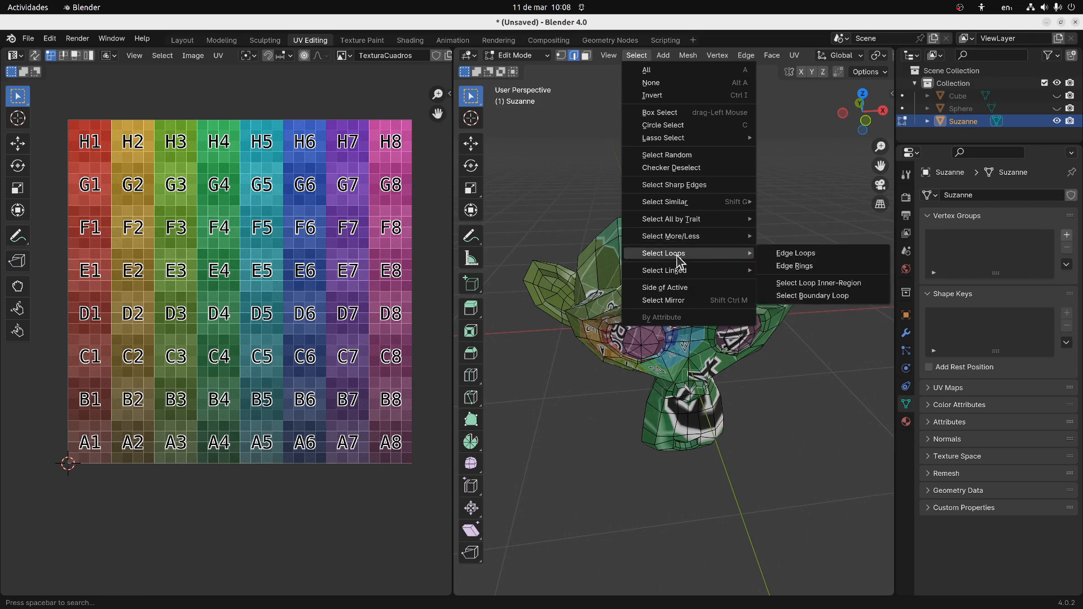
click(795, 255)
middle_drag(799, 239, 757, 232)
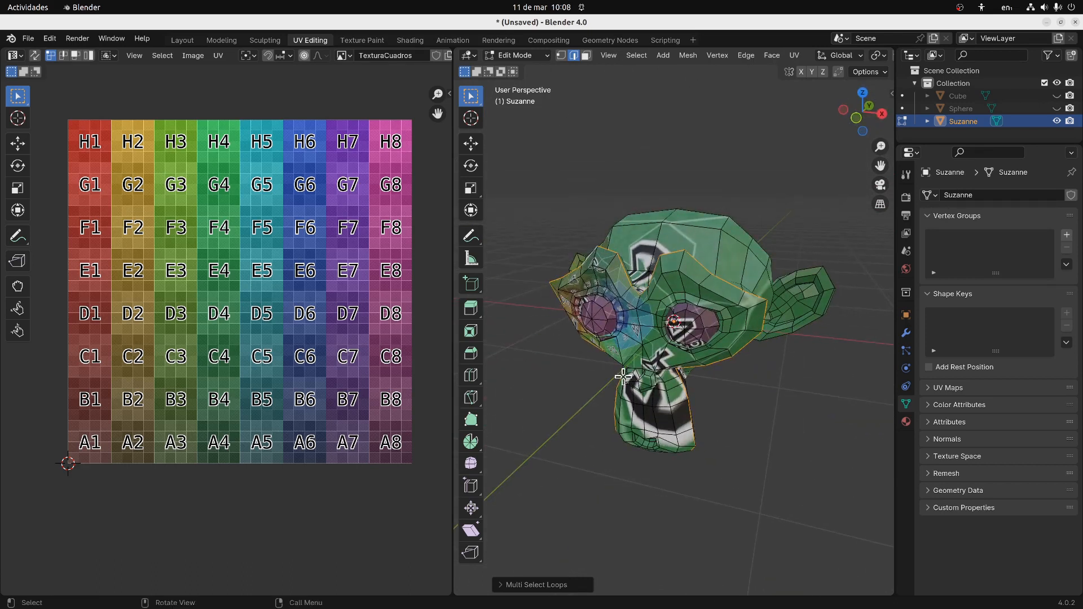
middle_drag(682, 219, 713, 206)
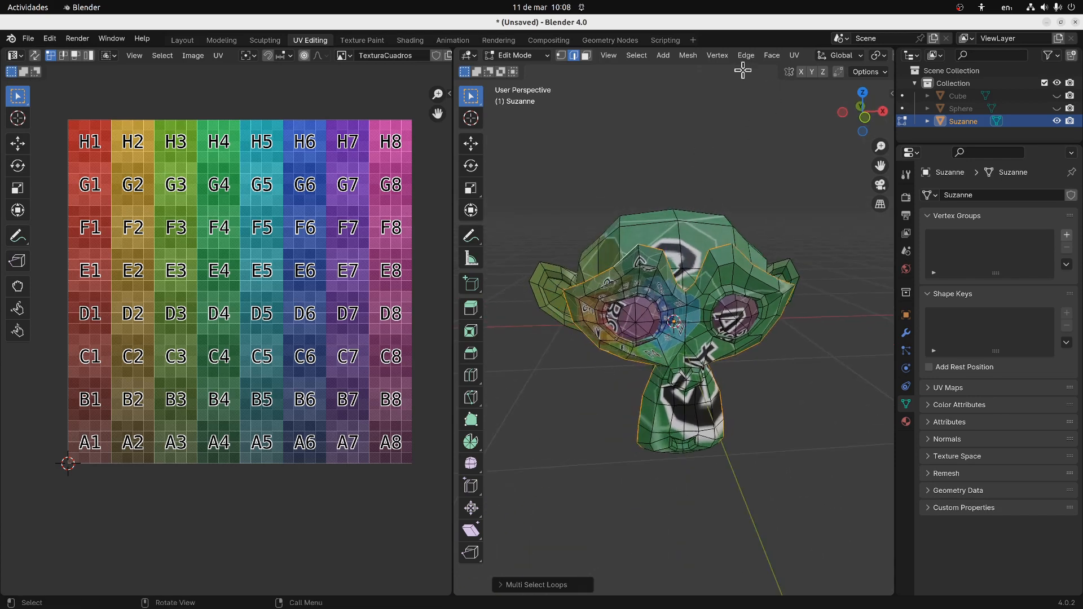
Mark the selected loop around the face as a UV seam and check it on the model
scroll(746, 61, down, 5)
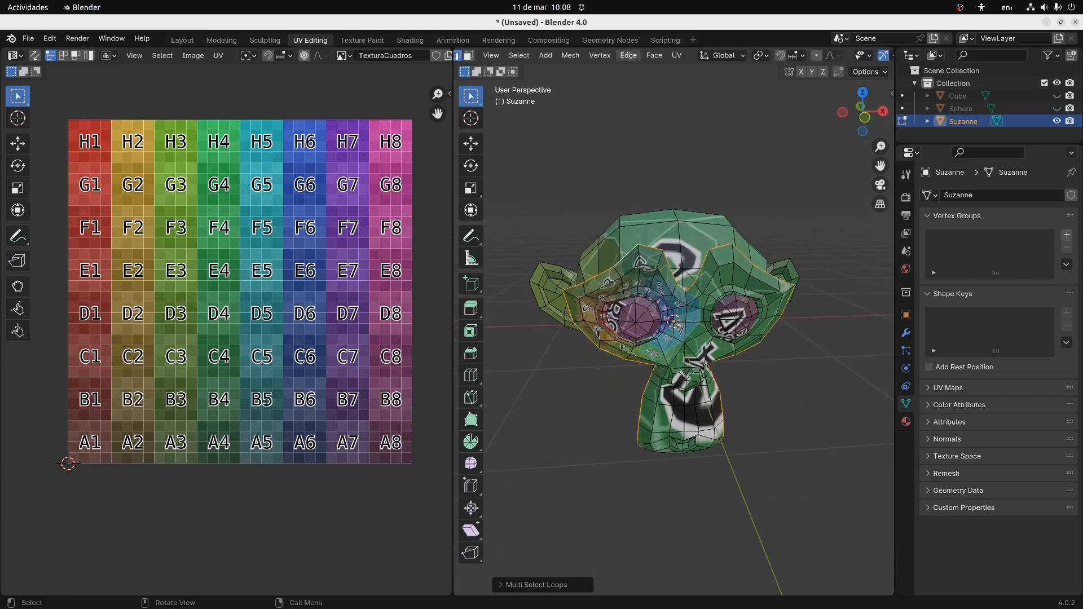
click(677, 56)
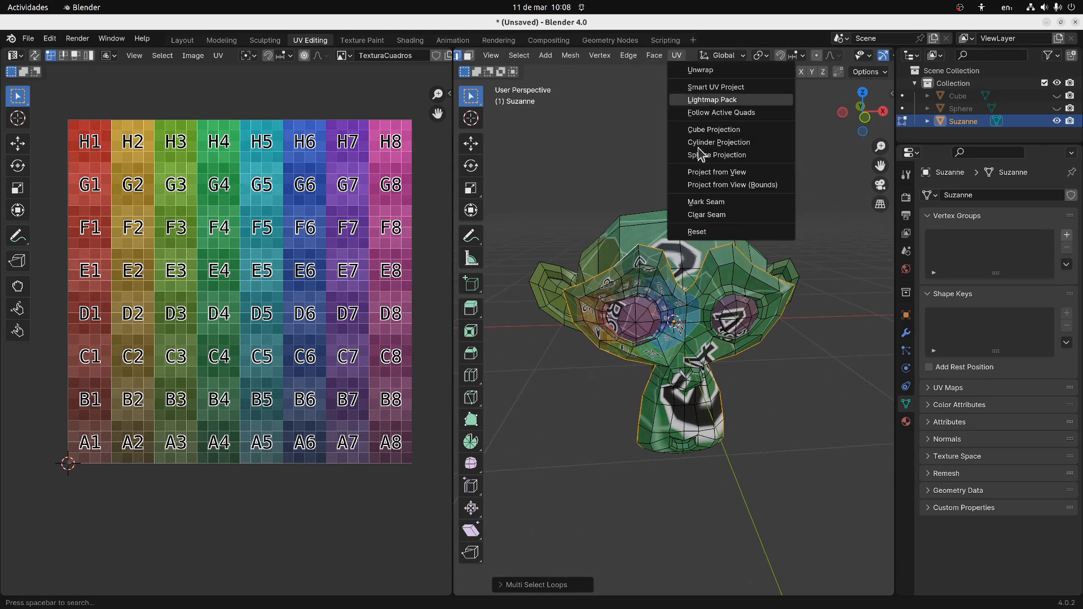
click(713, 204)
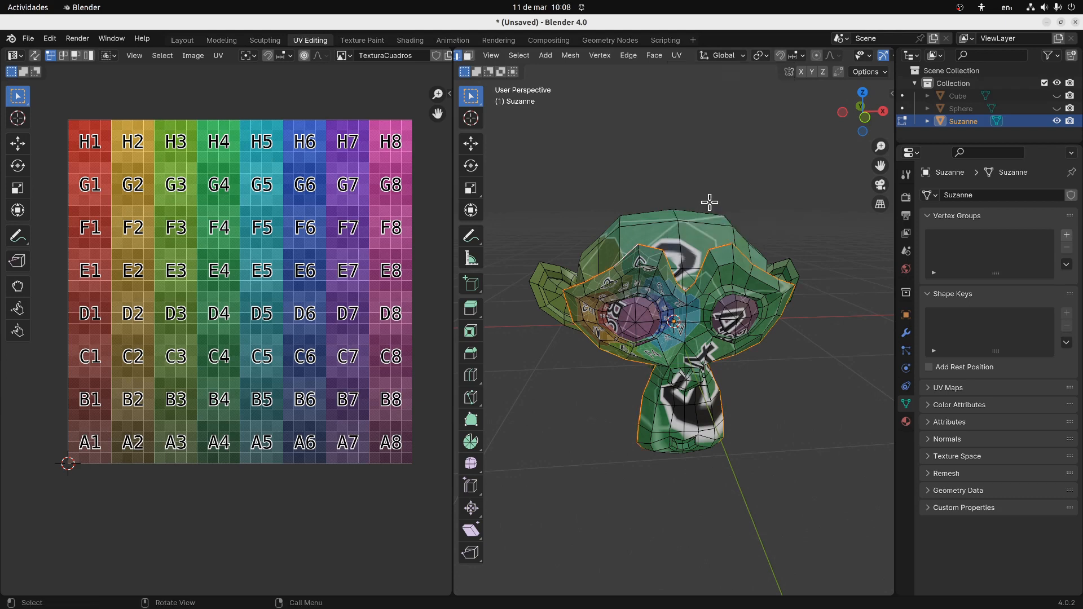
middle_drag(788, 171, 809, 198)
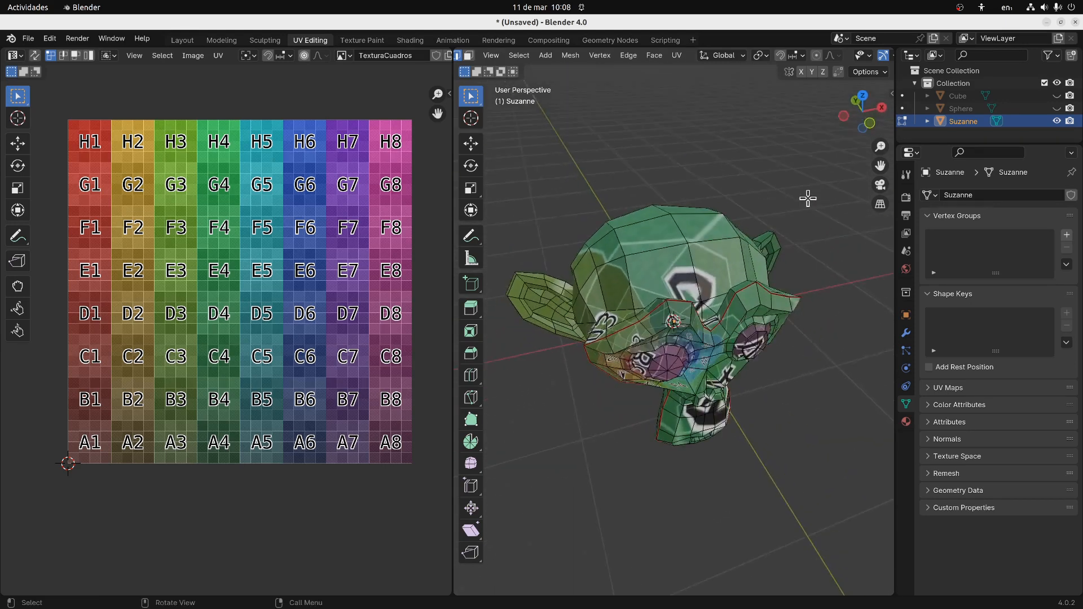
middle_drag(712, 266, 705, 245)
Unwrap the whole mesh using the marked seam and inspect the texture from both sides and the front
key(a)
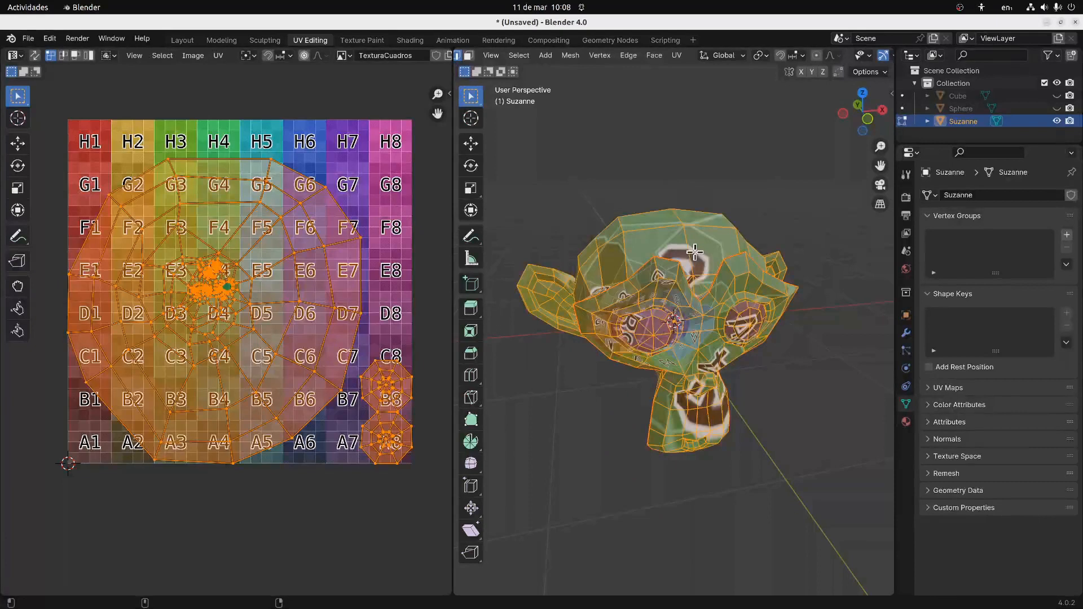
click(676, 56)
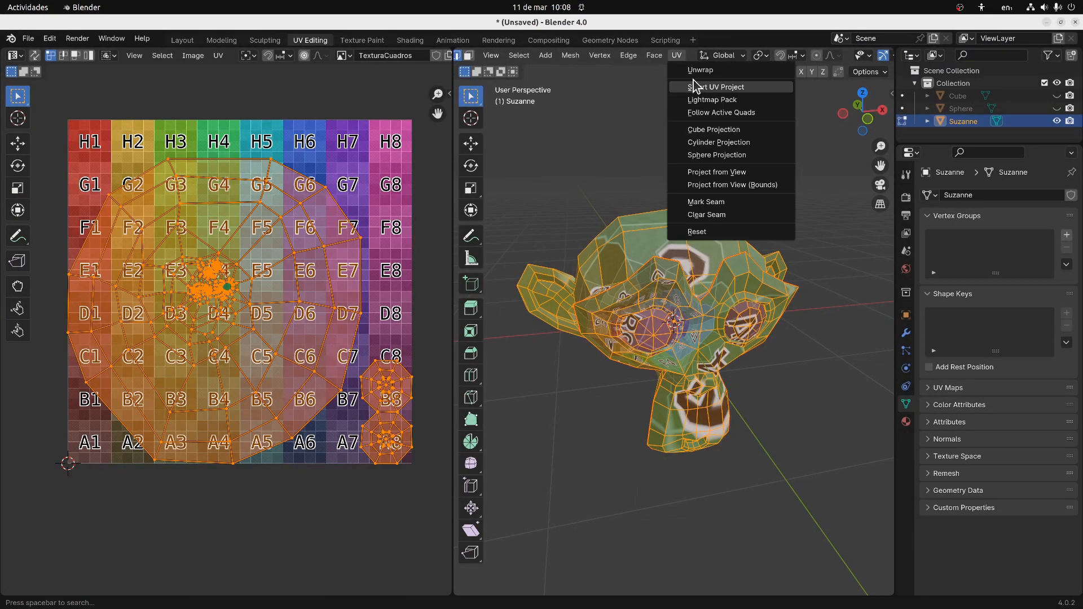
click(694, 71)
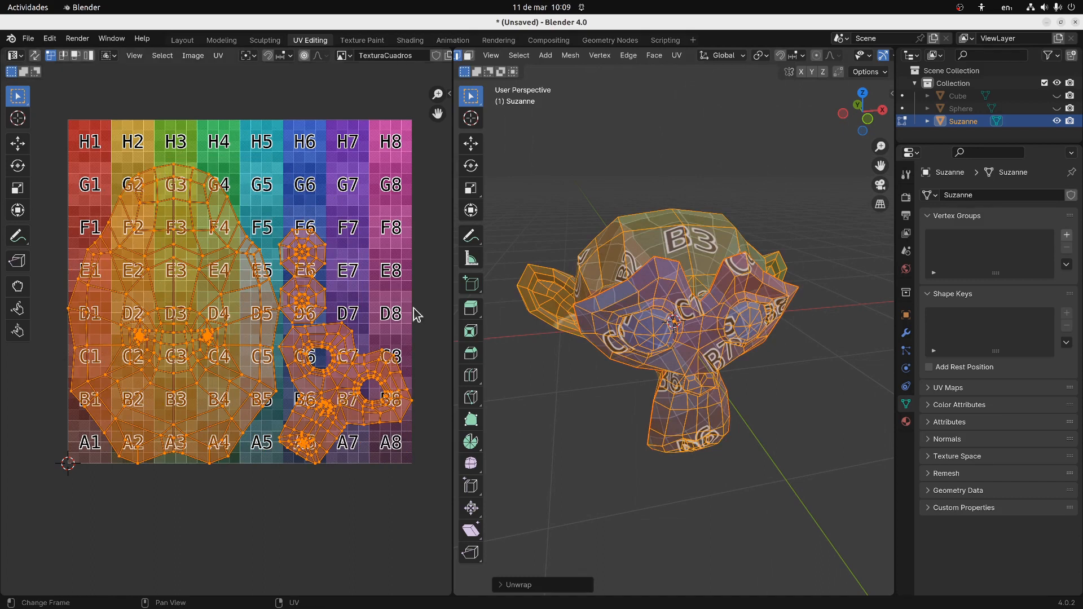
middle_drag(526, 303, 605, 298)
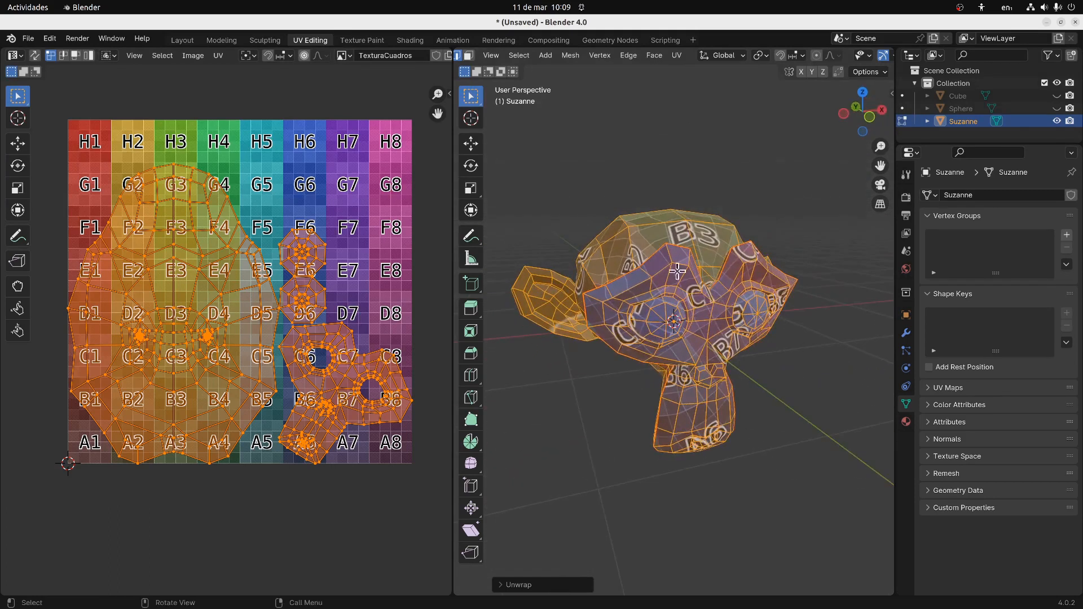
middle_drag(728, 297, 554, 337)
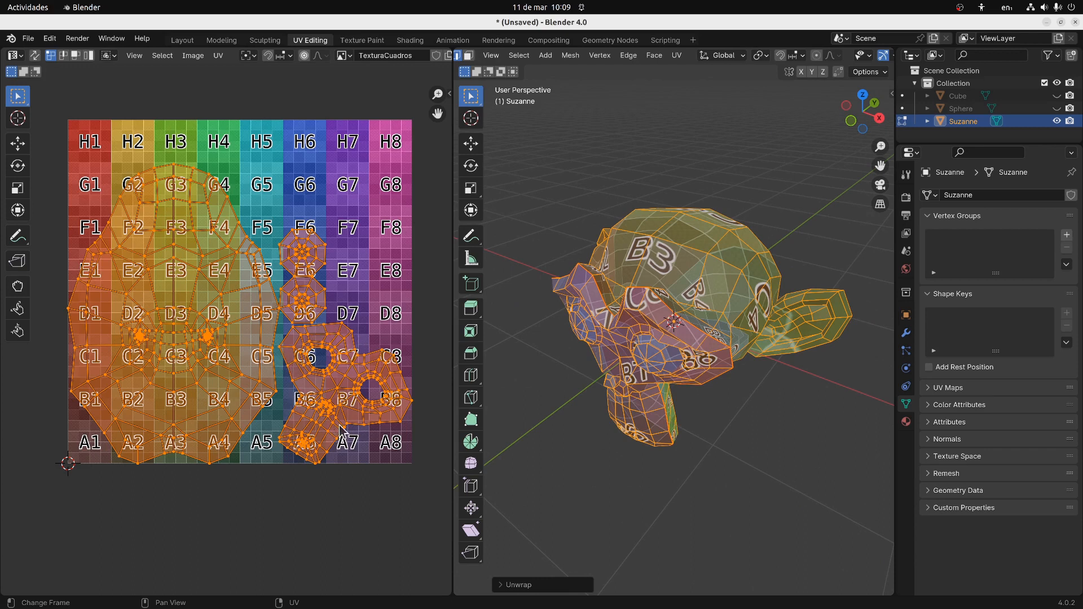
middle_drag(592, 335, 722, 297)
middle_drag(586, 287, 632, 277)
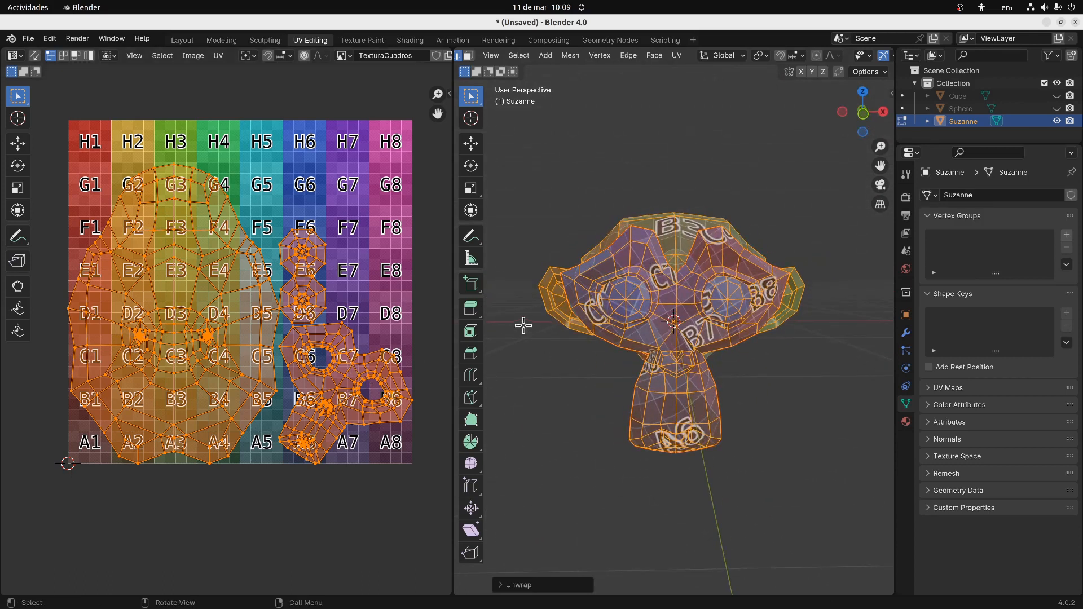
Select only the complete face island over tiles C6 to A8 in the UV layout
click(285, 333)
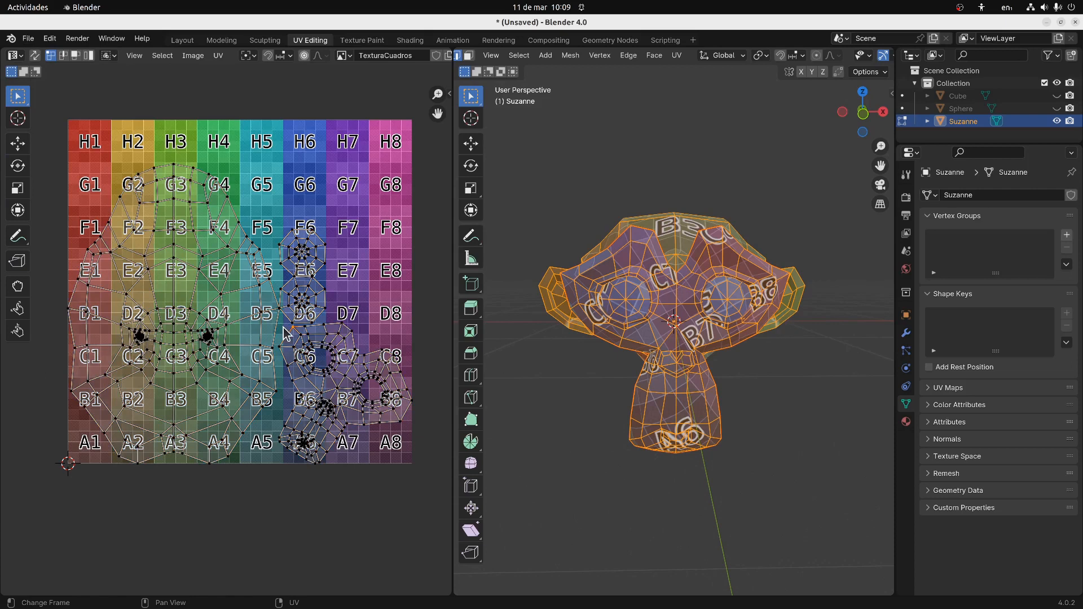
drag(284, 326, 418, 497)
shift+drag(273, 429, 320, 496)
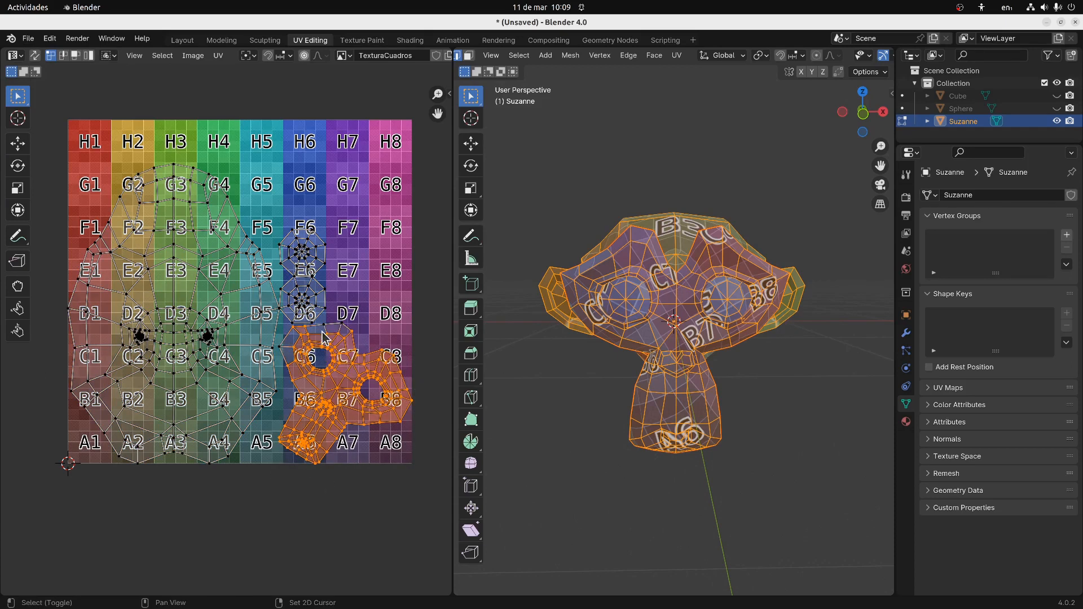
shift+click(276, 343)
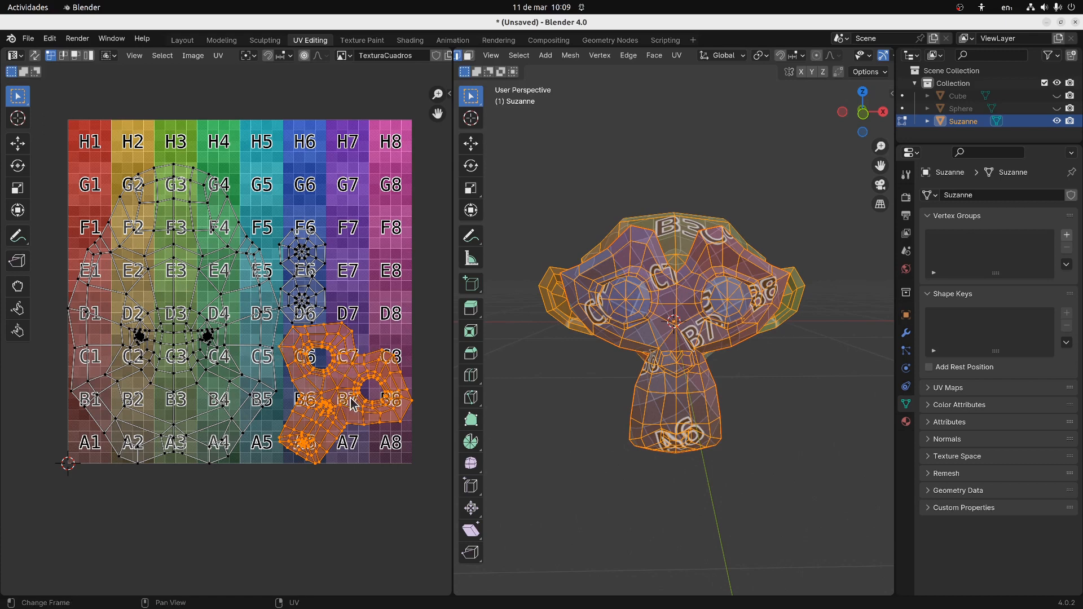
Scale down the face UV island and rotate it about -30° so the face stands upright
key(s)
click(371, 403)
key(r)
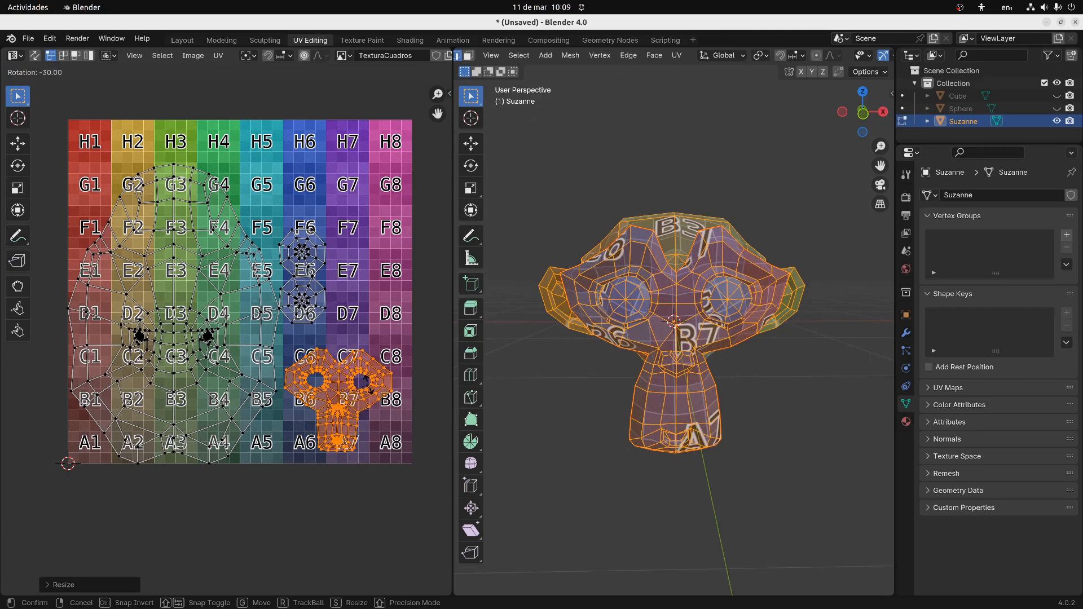
click(371, 388)
Move the face UV island out of the checker grid into the empty area beneath columns 6 to 8
key(g)
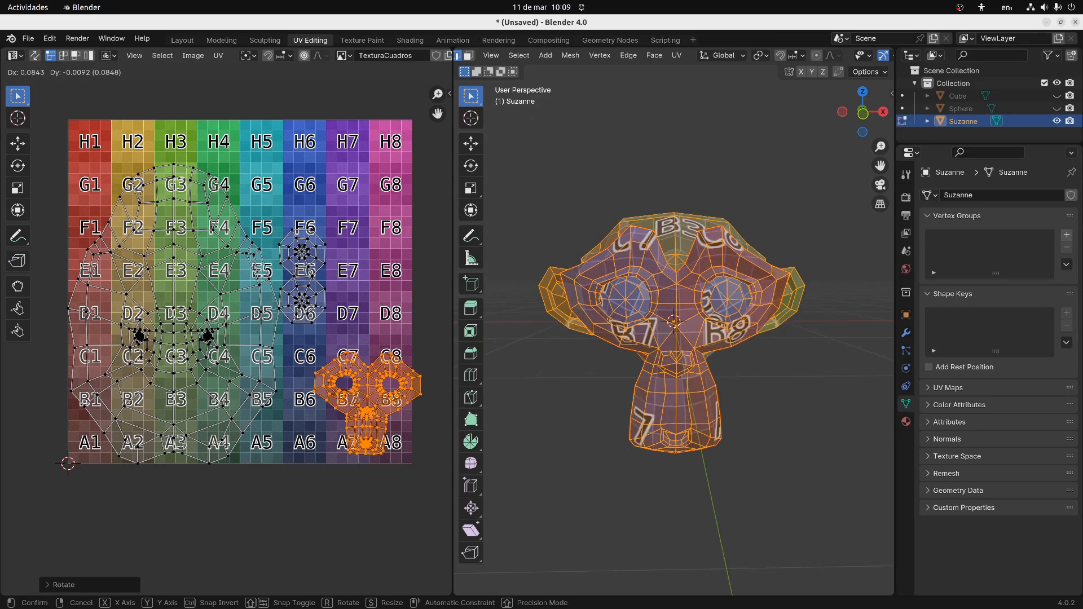
click(350, 407)
drag(350, 407, 357, 532)
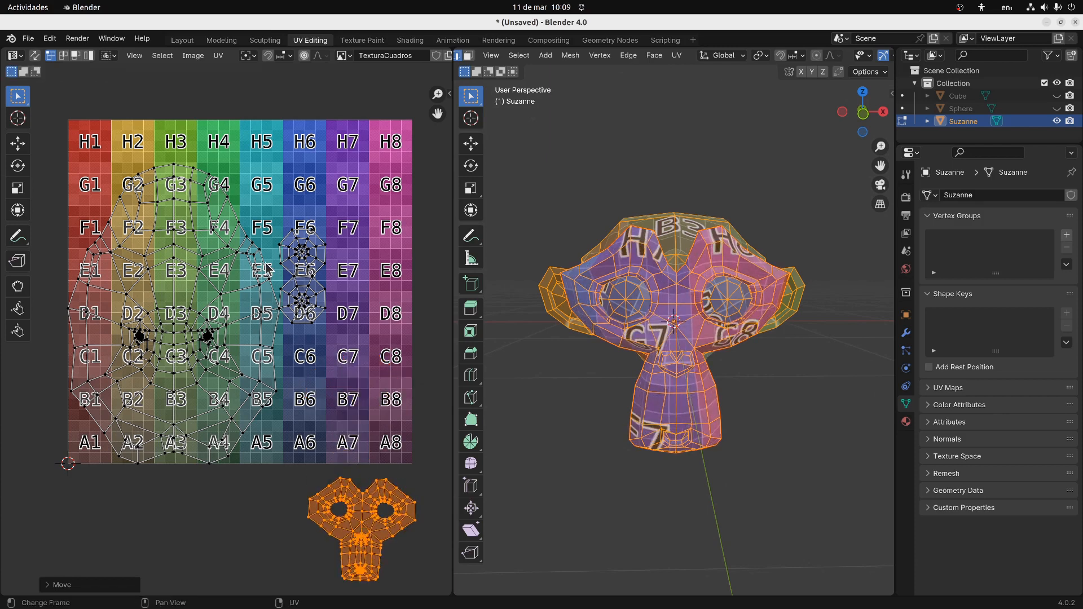
Select both eye UV islands over tiles D6 to F6, shift them to column 7 and rotate them -90° so they lie side by side
drag(279, 217, 339, 339)
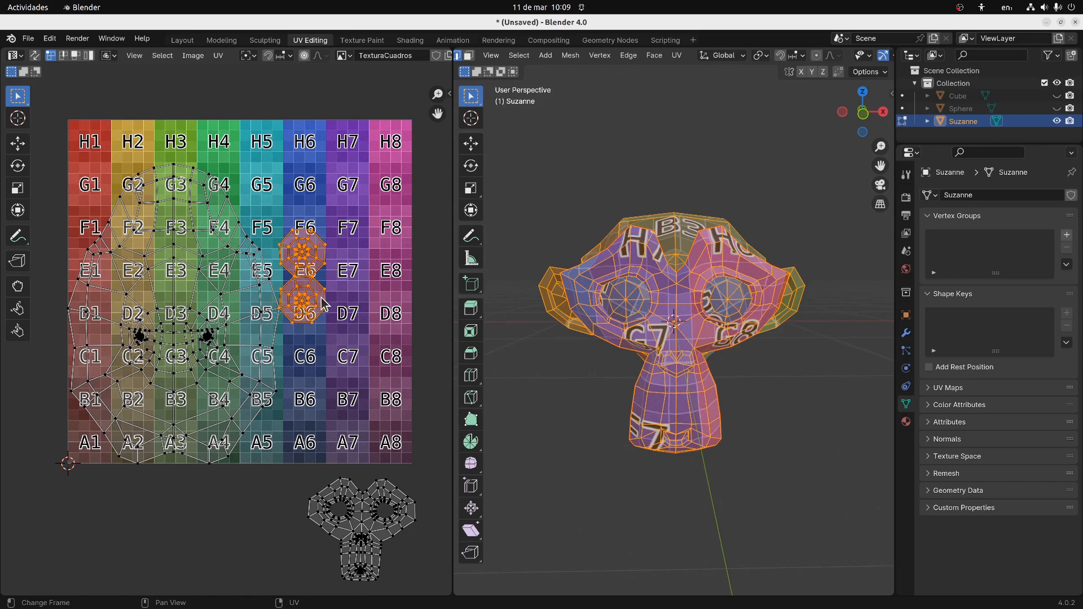
drag(323, 305, 372, 307)
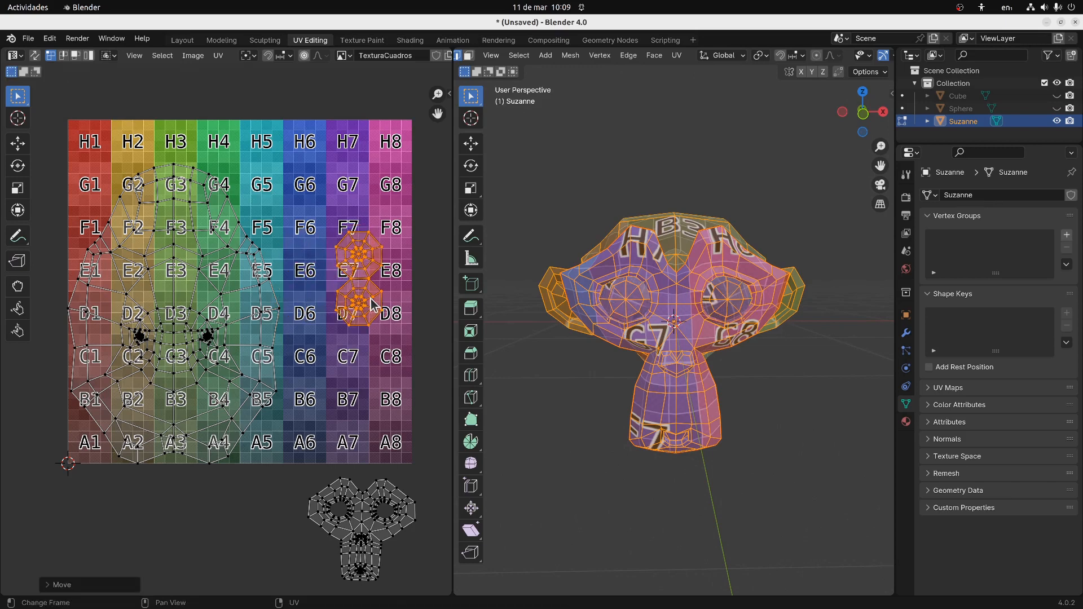
key(r)
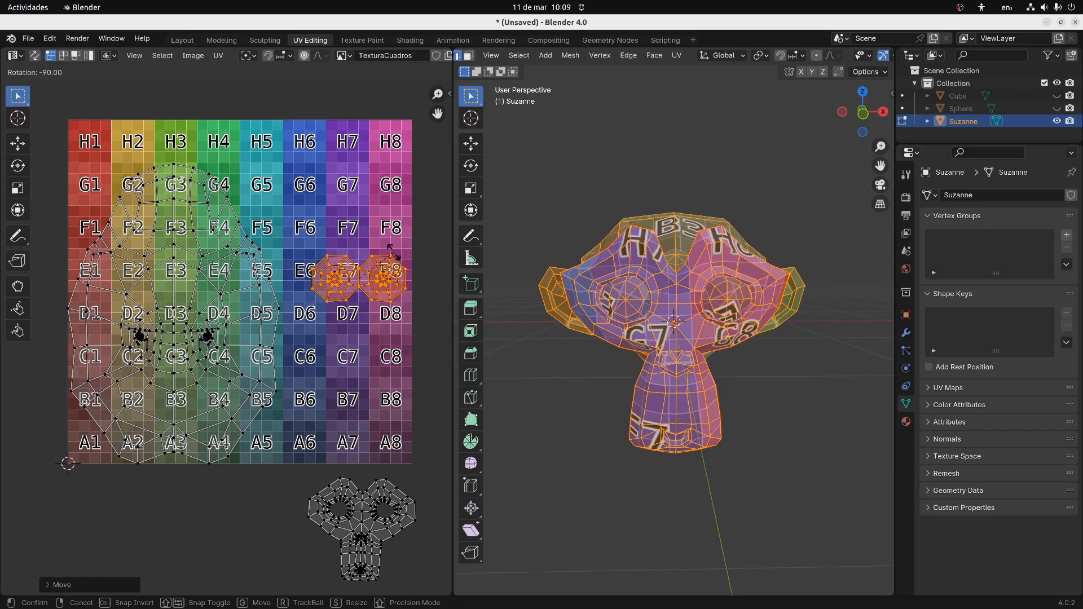
click(401, 268)
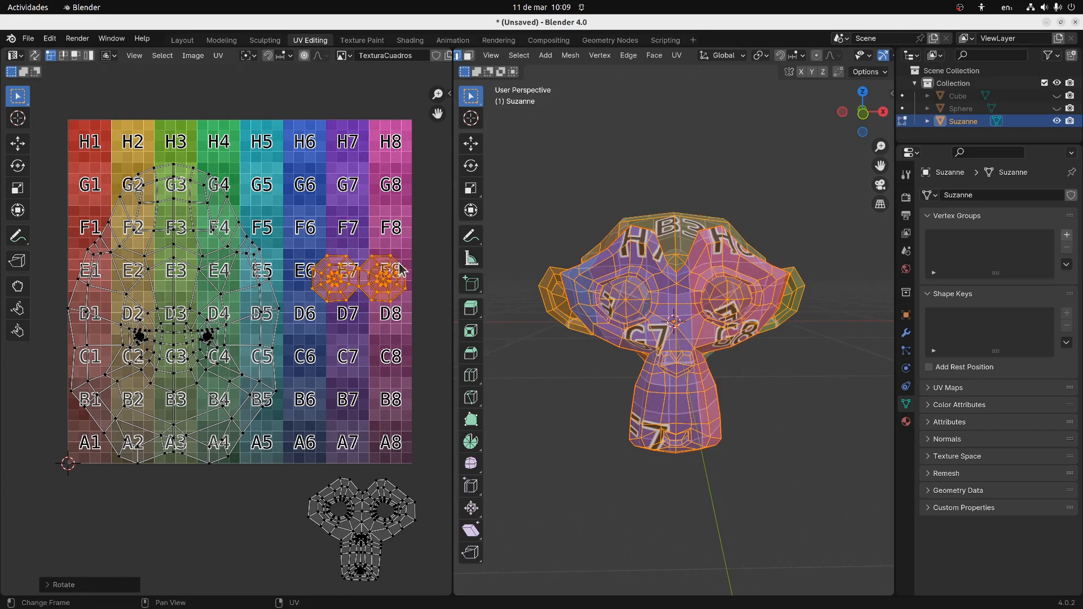
Move the two eye islands onto the face island below the grid and scale them down to about the size of its eye holes
key(g)
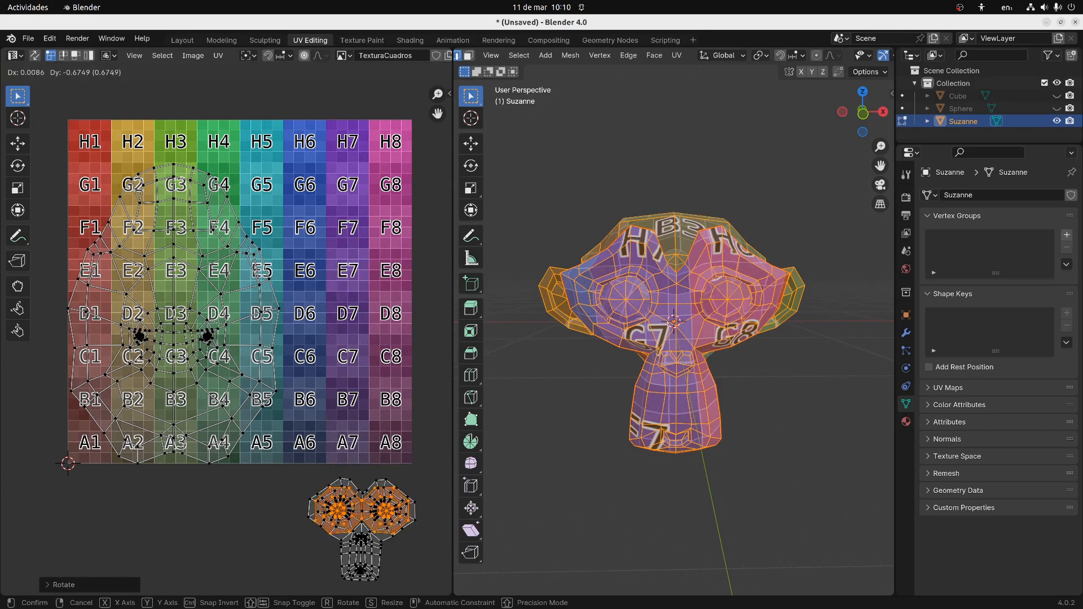
click(420, 495)
key(s)
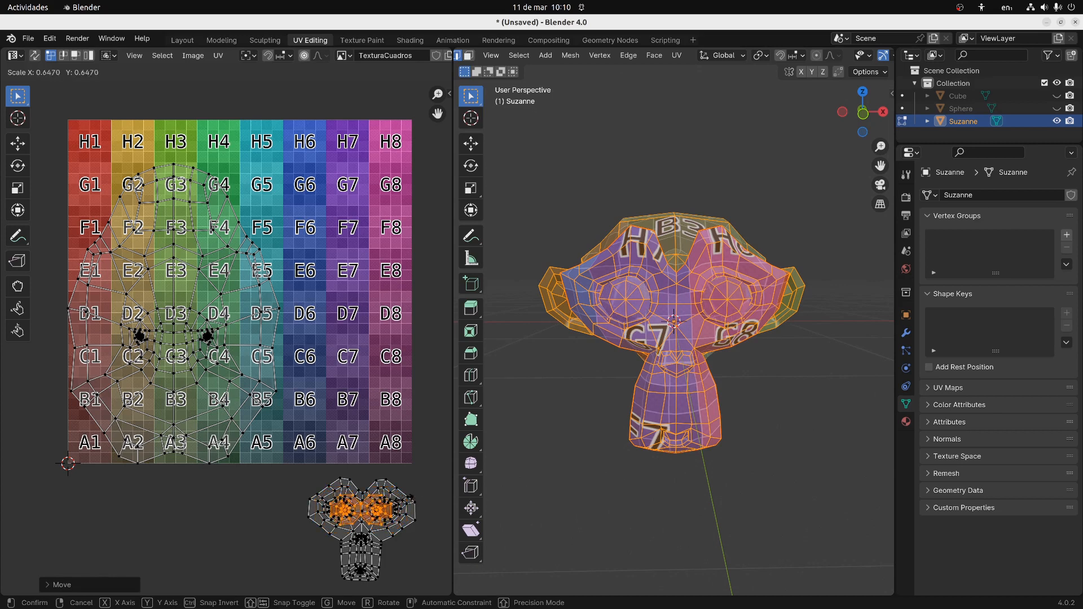
click(373, 504)
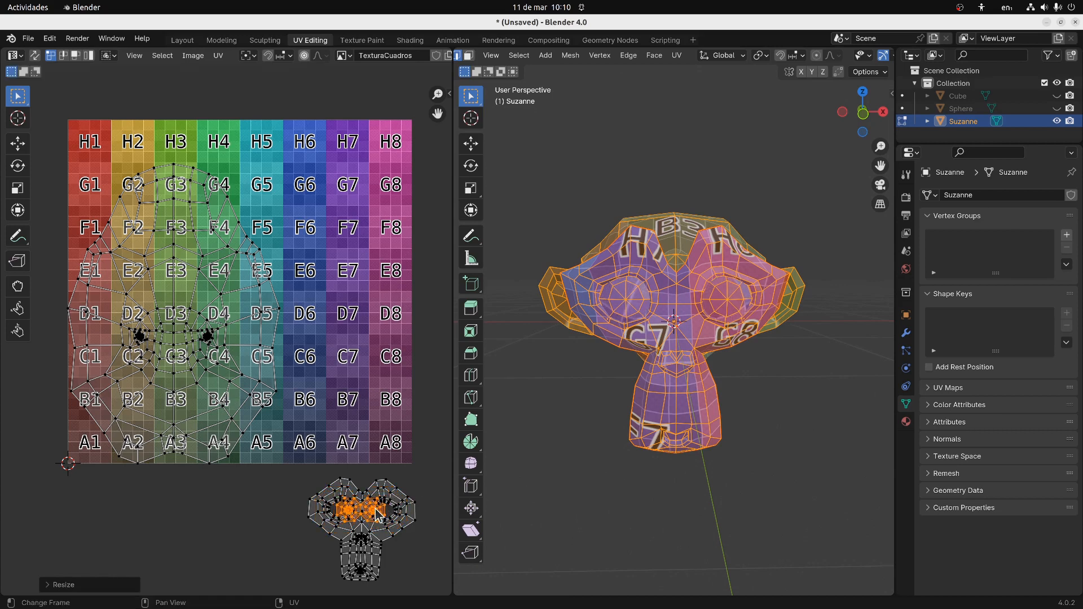
key(g)
click(370, 509)
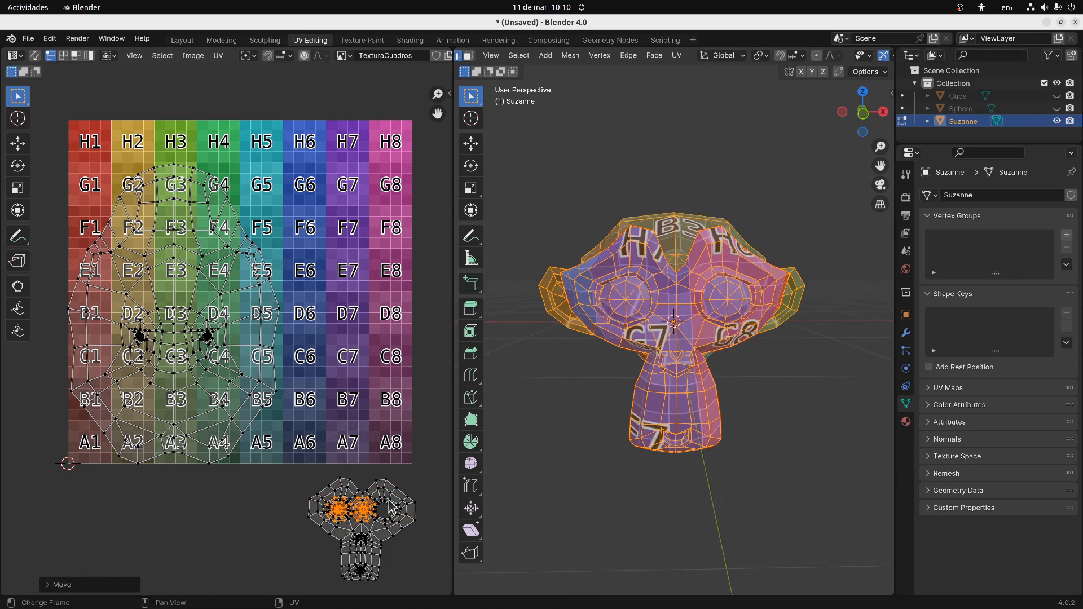
key(s)
click(366, 514)
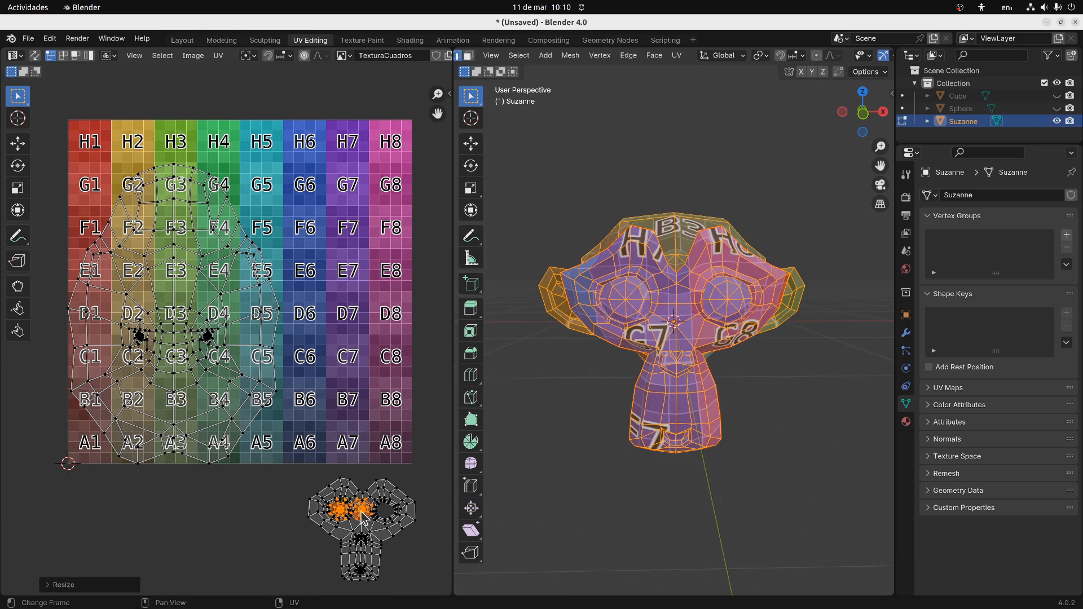
Place the eye islands beside the face island, beneath columns 5 and 6, and inspect the texture on the head from several angles
key(g)
click(289, 515)
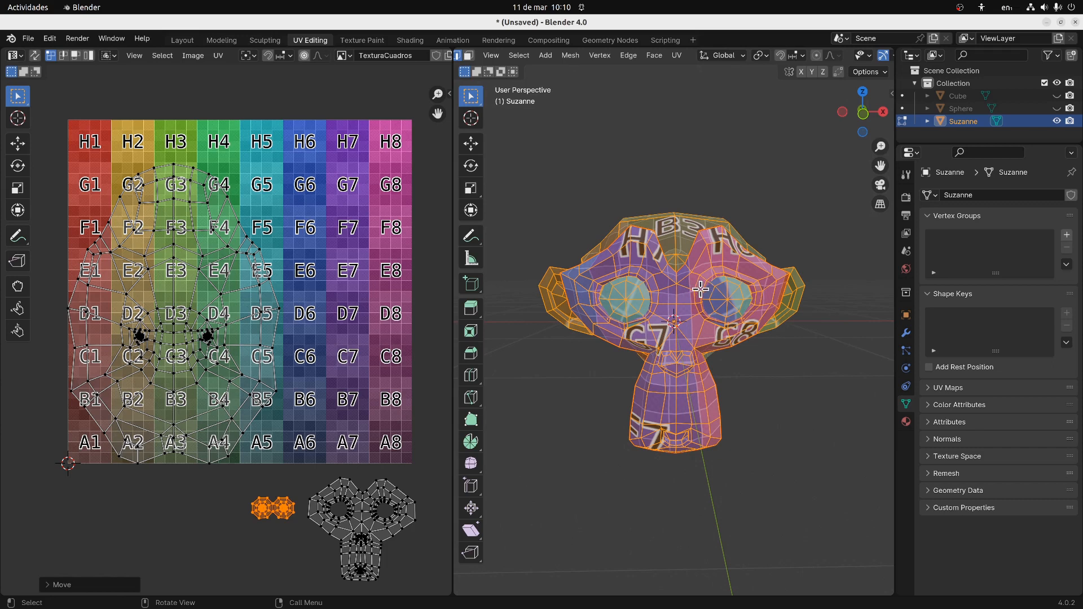
mouse_move(646, 322)
middle_down()
mouse_move(565, 332)
mouse_move(654, 334)
middle_up()
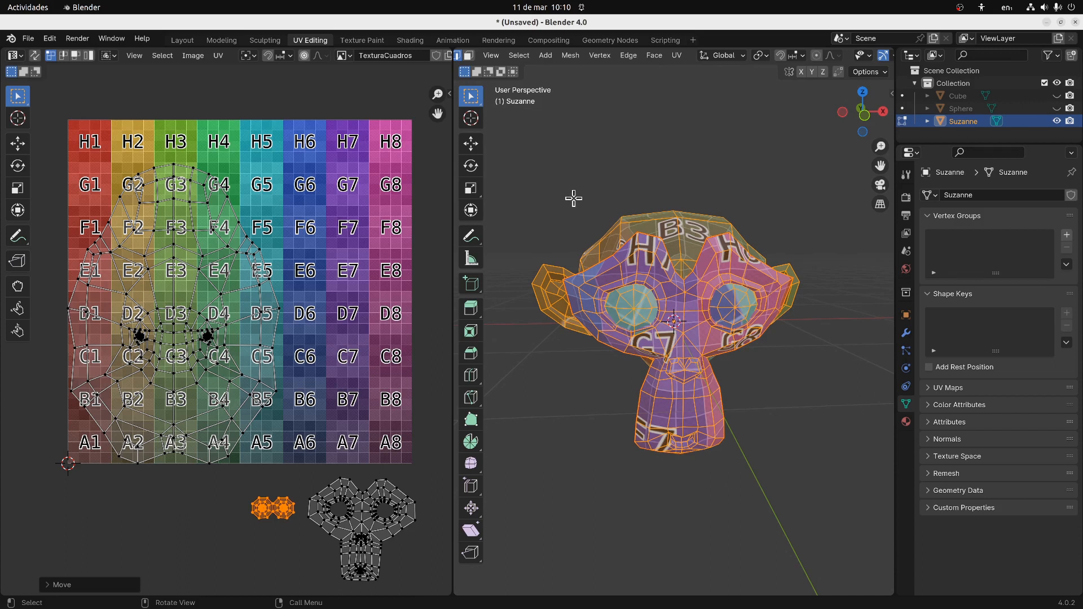
middle_drag(700, 232, 588, 242)
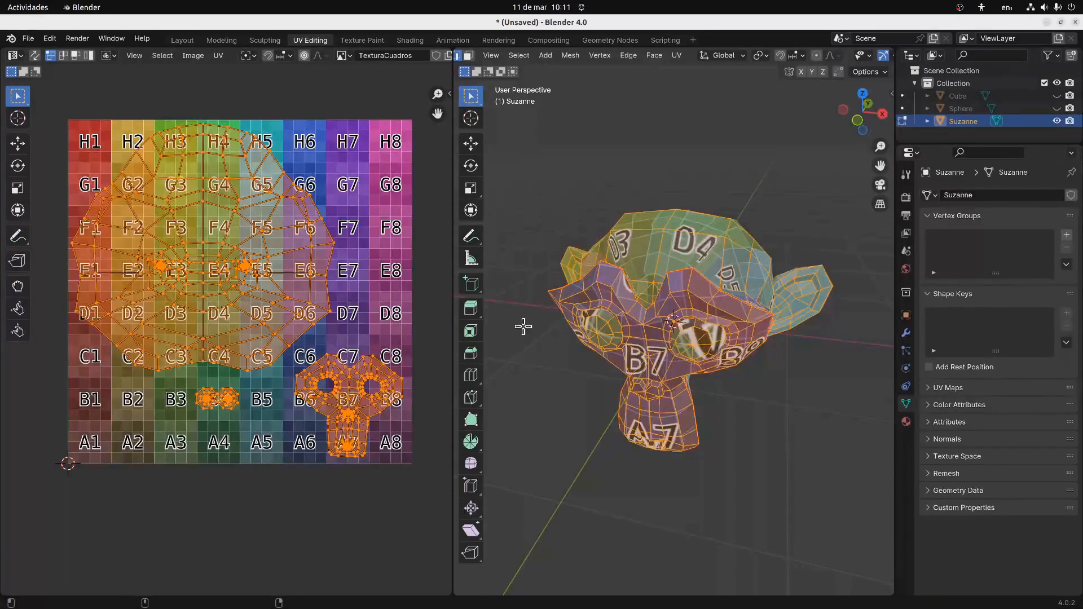
middle_drag(705, 289, 552, 259)
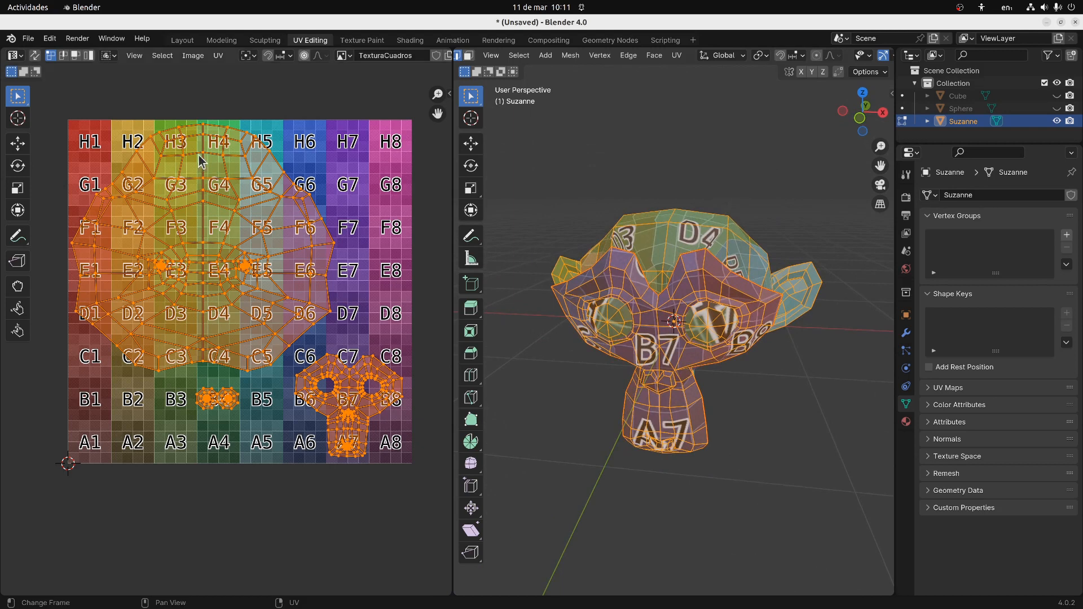
Export the UV layout as Suzanne.png, a 1024 × 1024 PNG image, into the Descargas folder
click(216, 55)
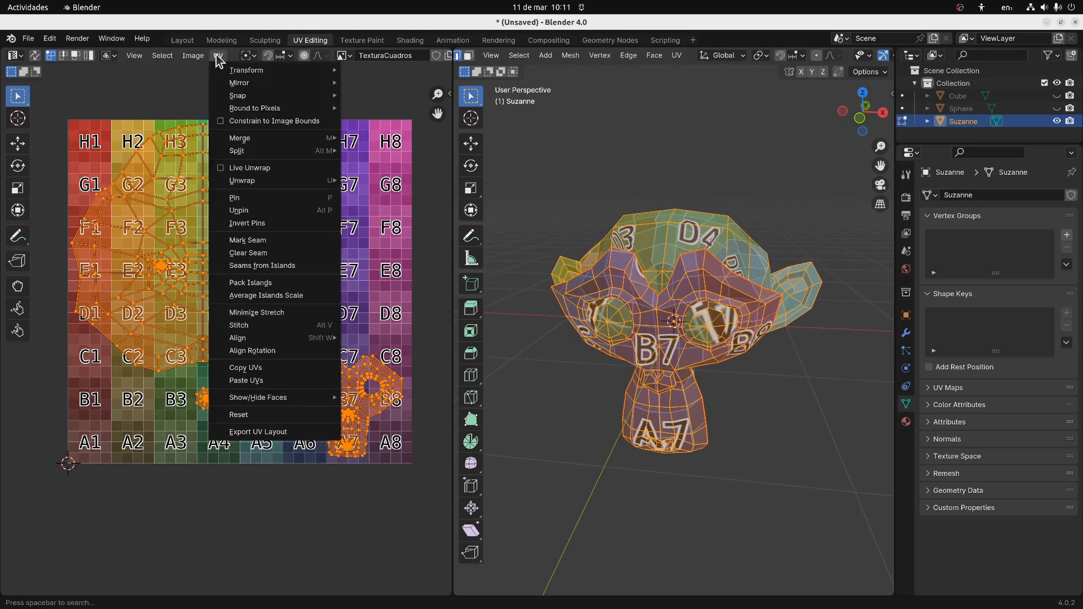
click(255, 432)
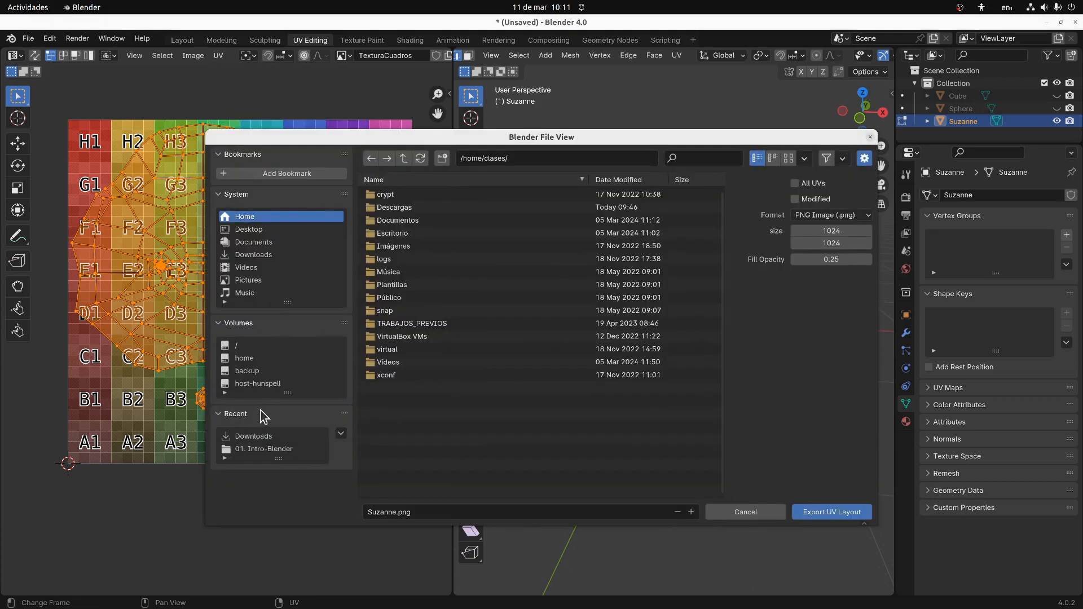
click(252, 255)
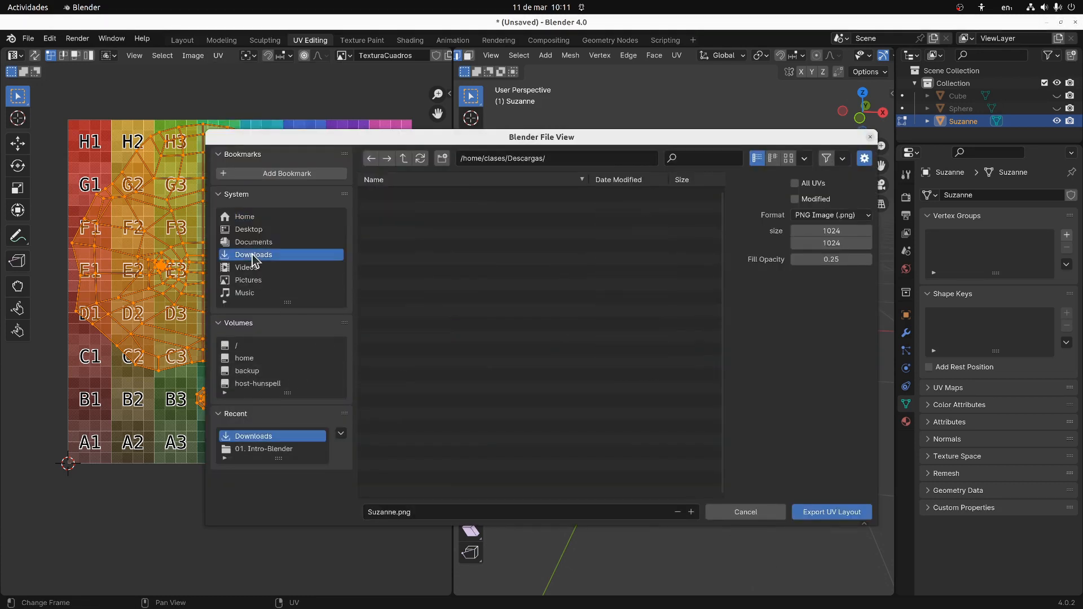
click(812, 511)
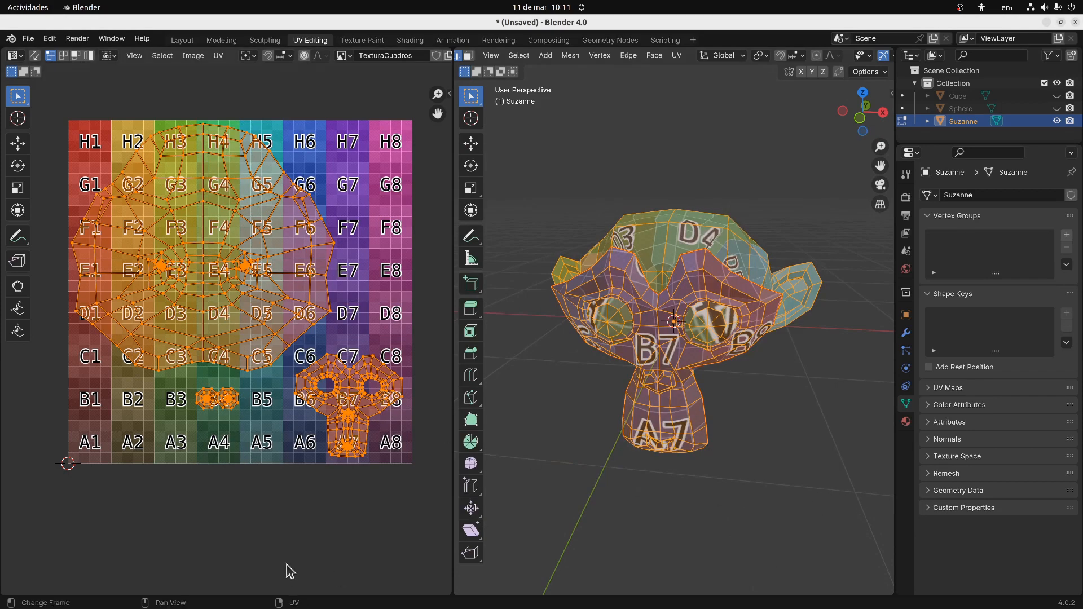
Switch to the file manager and open the exported Suzanne.png from the Descargas folder in GIMP
mouse_move(291, 606)
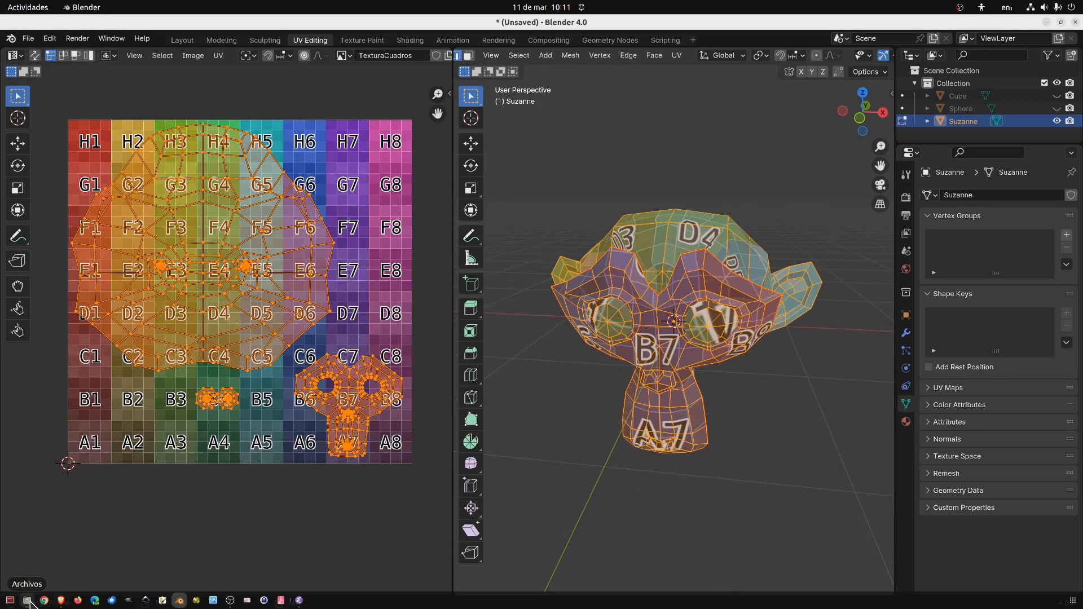
click(29, 603)
click(274, 293)
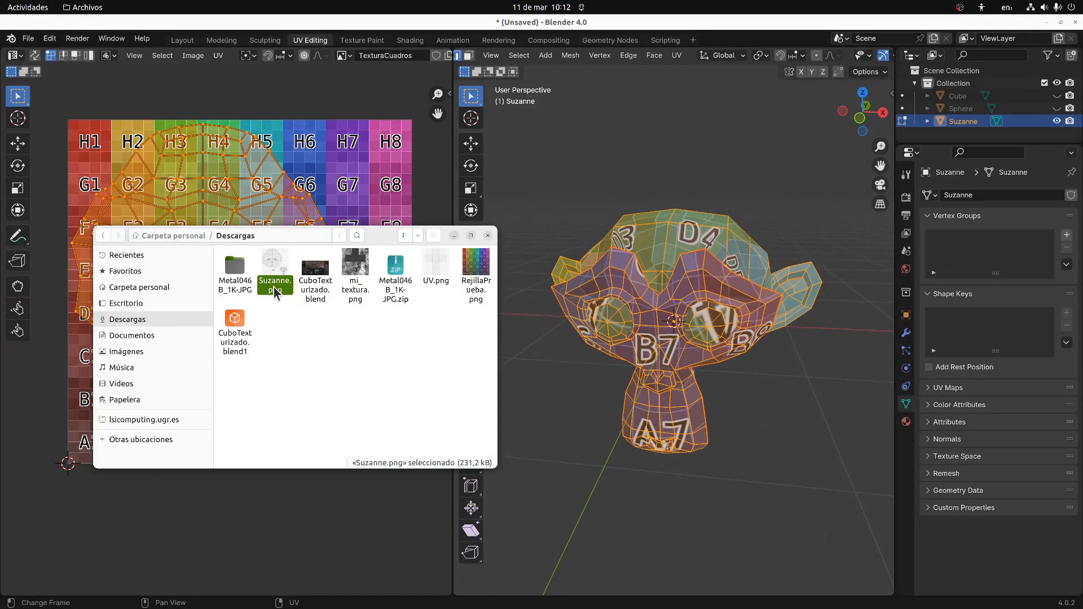
right_click(275, 292)
click(304, 305)
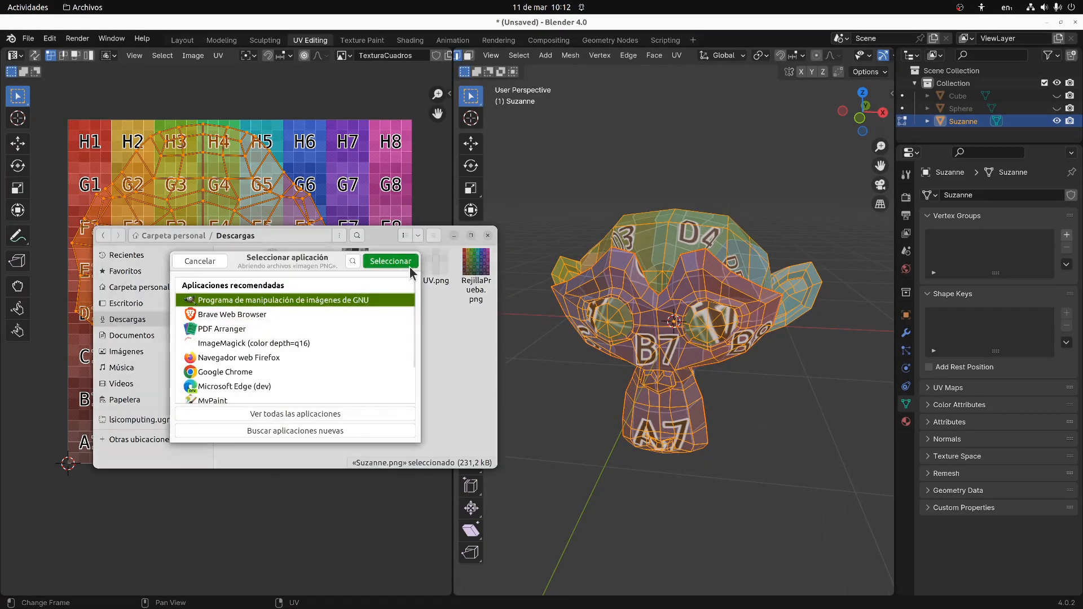
click(384, 261)
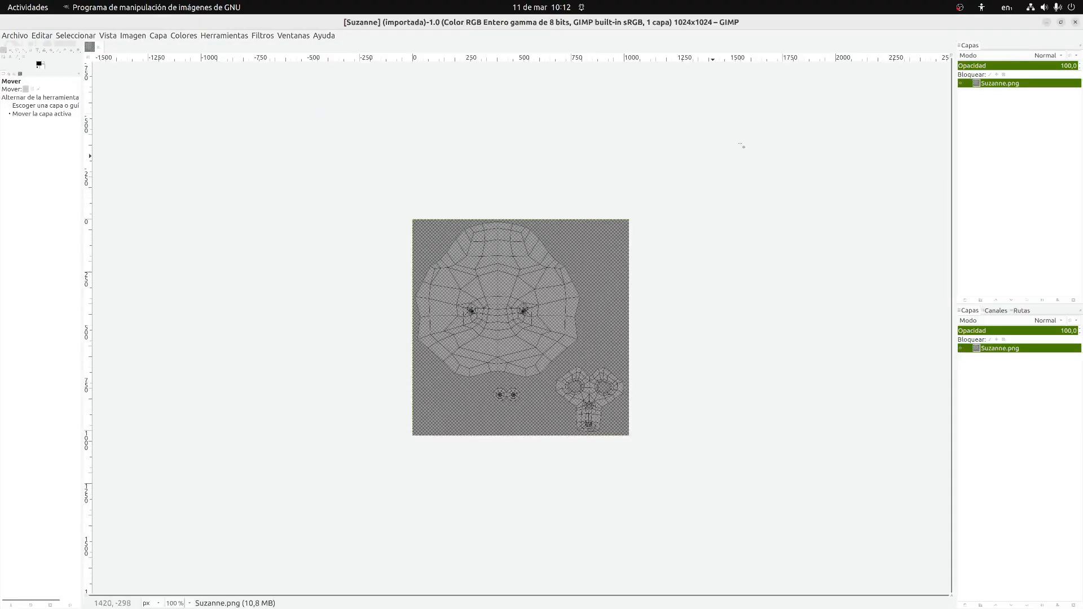
Add a new layer beneath the Suzanne.png wireframe layer and fill it with white
click(990, 75)
right_click(968, 111)
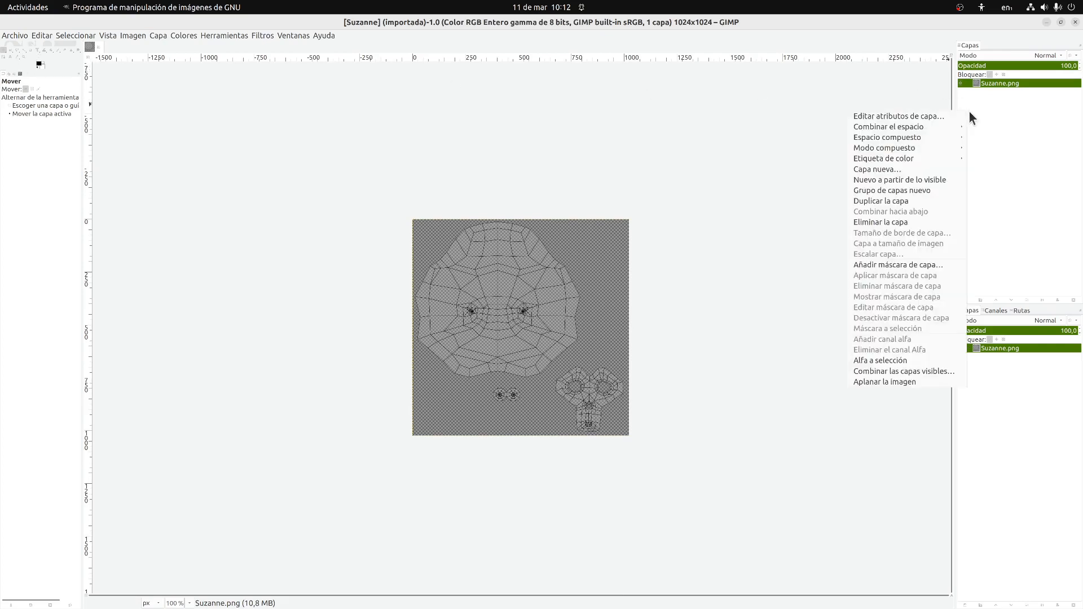
click(1004, 113)
click(970, 605)
click(1057, 594)
drag(993, 84, 995, 103)
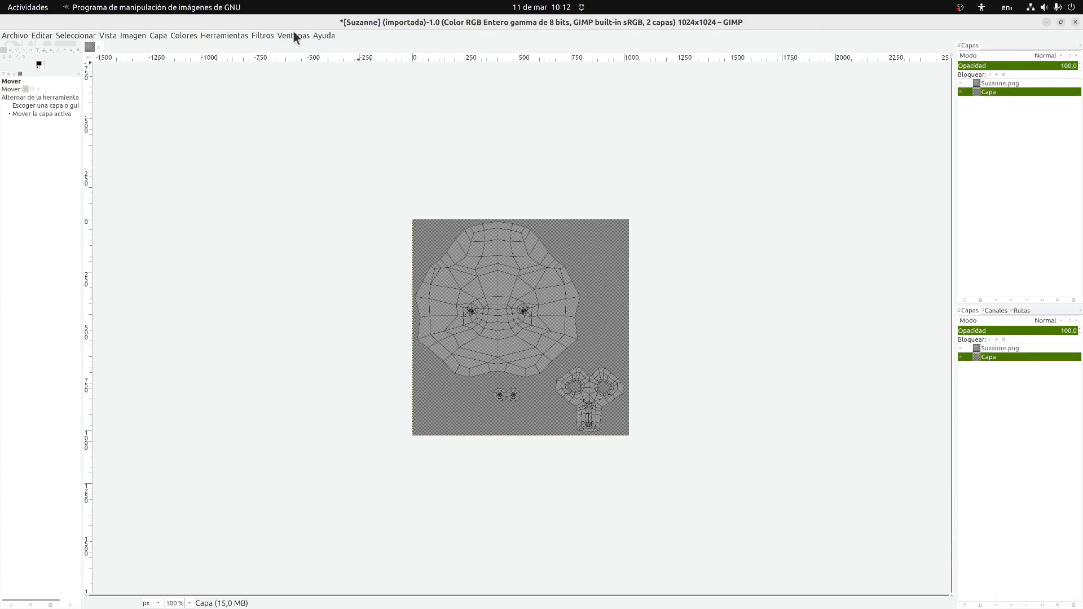
click(50, 51)
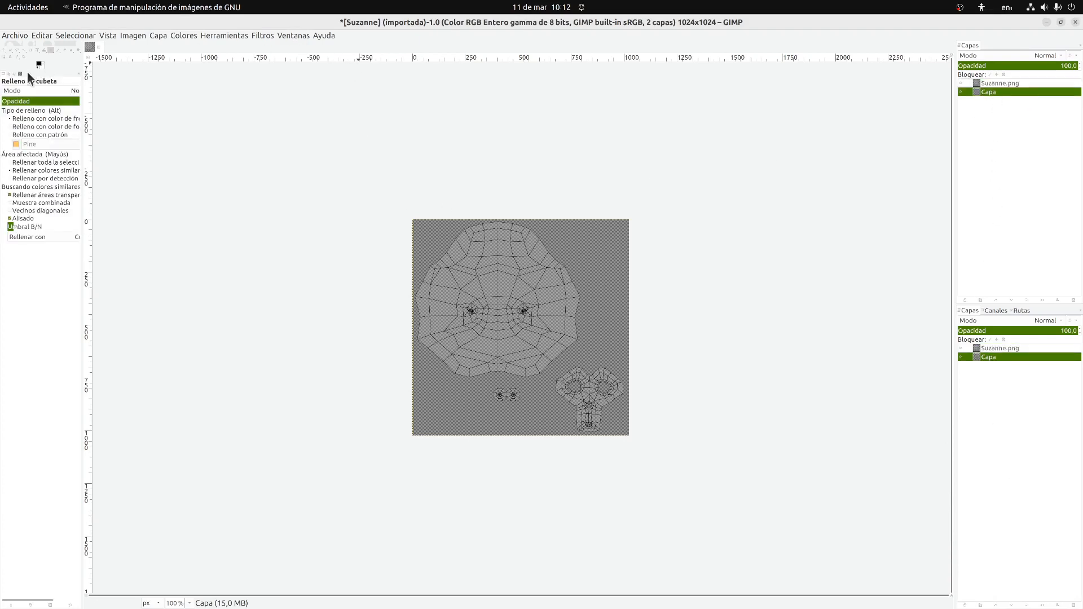
click(419, 251)
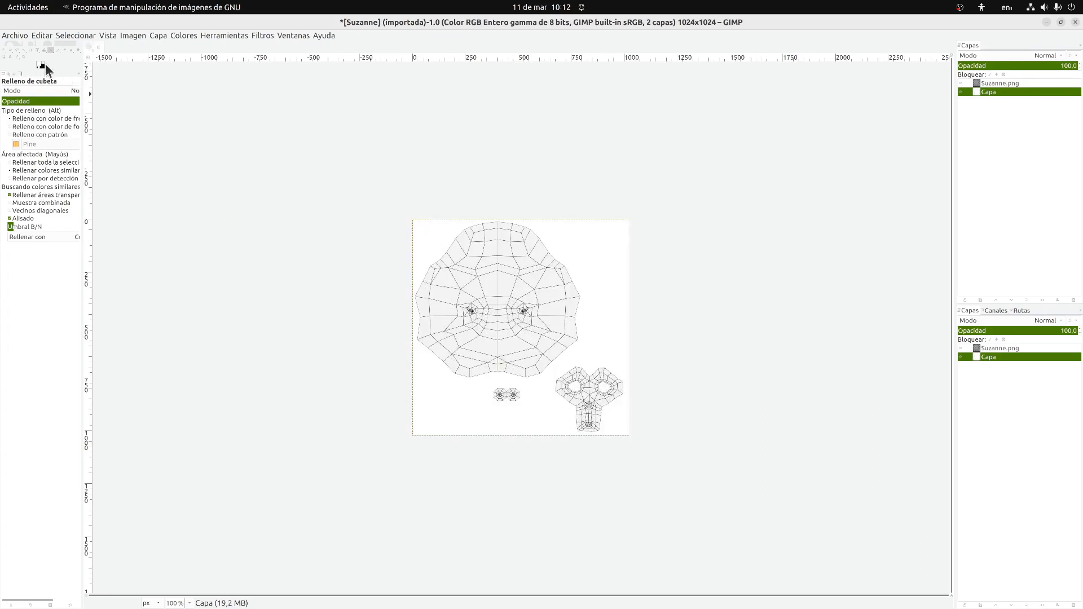
Brush the face island's eye holes, nose and mouth black, and paint the two small eye islands blue (0032ff)
click(57, 50)
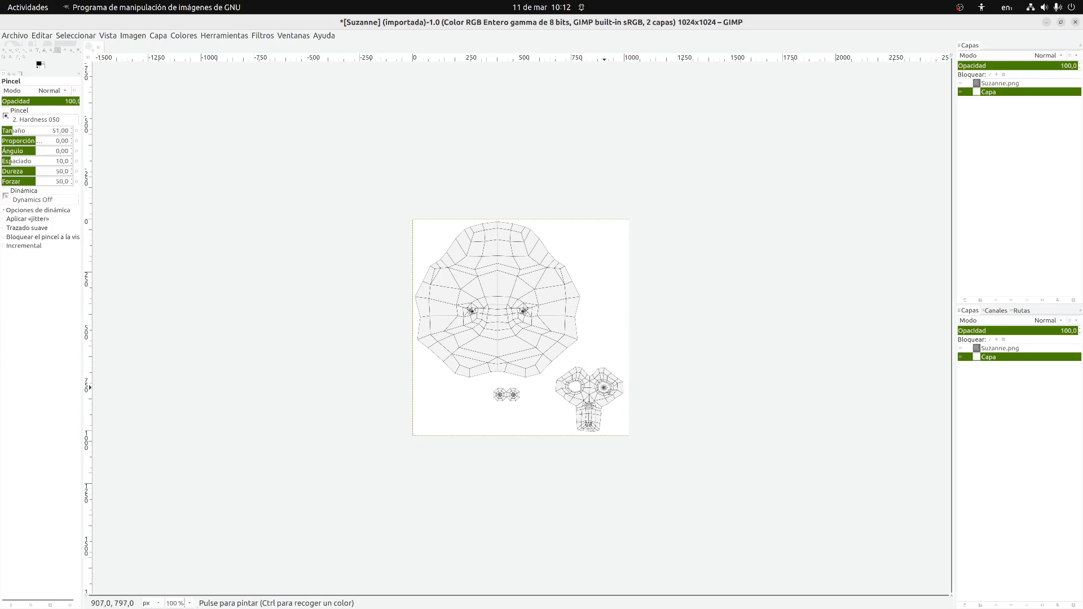
drag(605, 388, 603, 384)
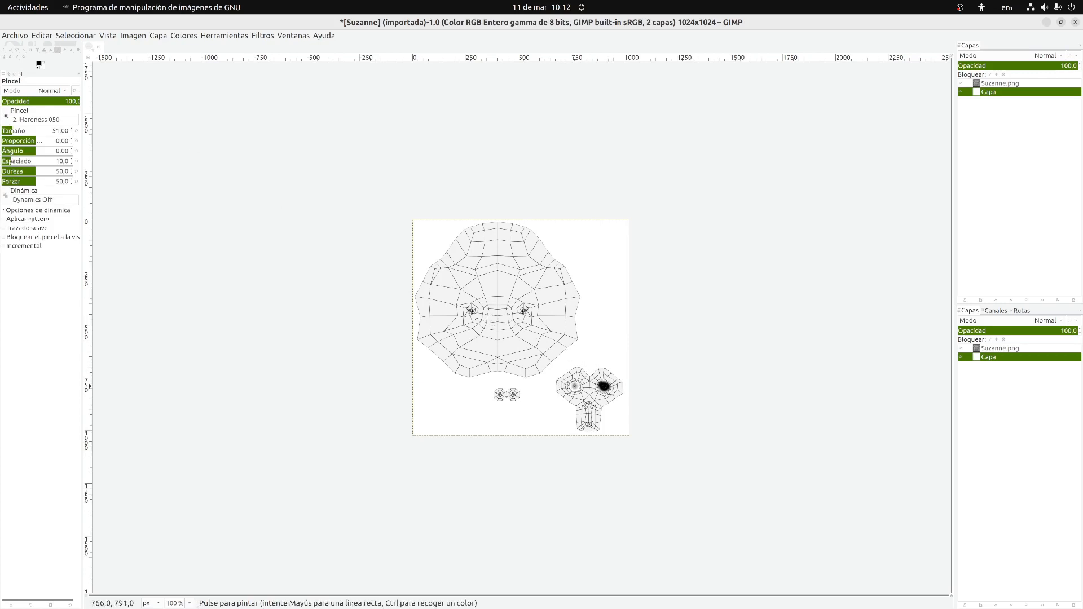
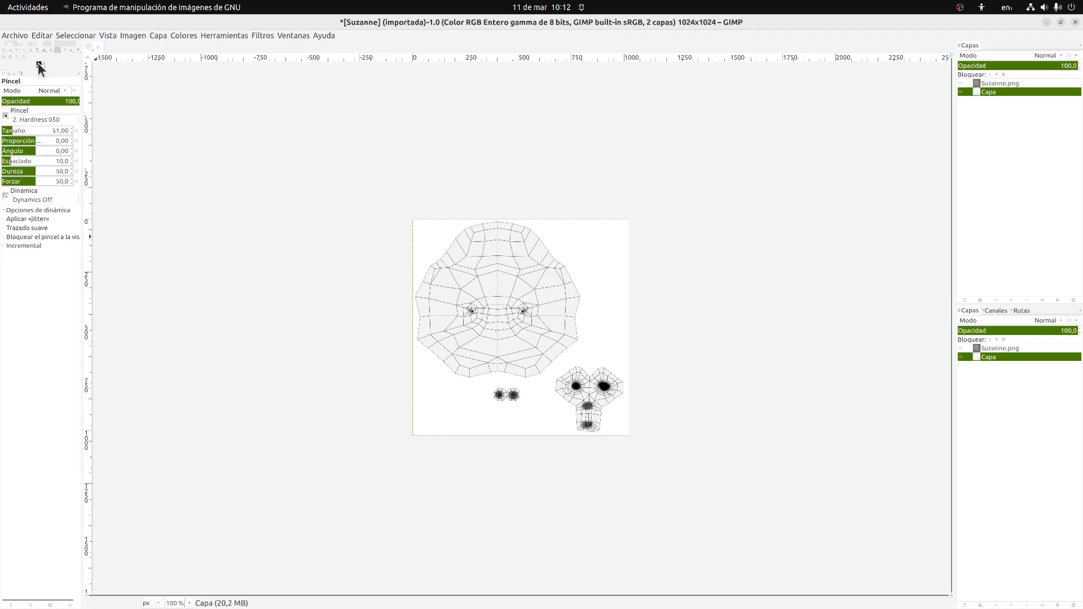
click(39, 65)
click(307, 75)
click(328, 78)
drag(307, 77, 326, 44)
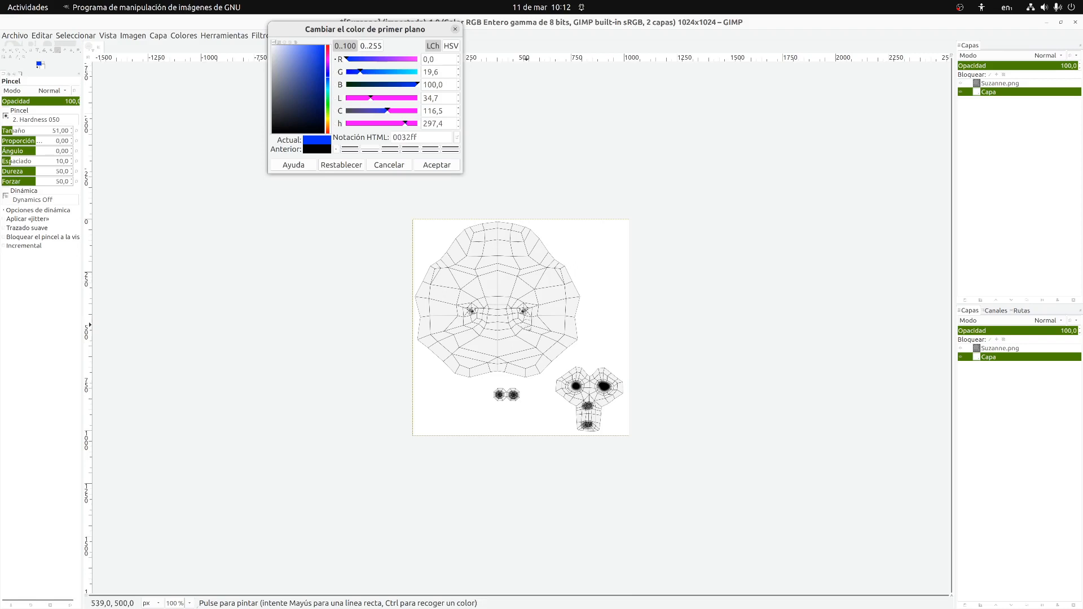
click(498, 395)
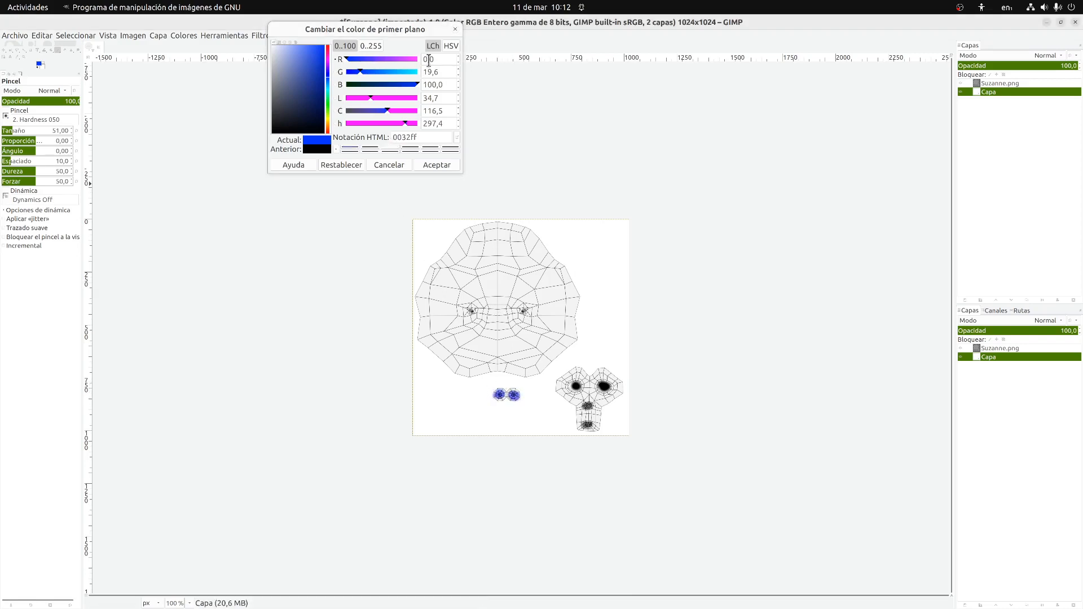
click(455, 29)
Overwrite Suzanne.png with the painted image and minimize GIMP to return to Blender
click(15, 35)
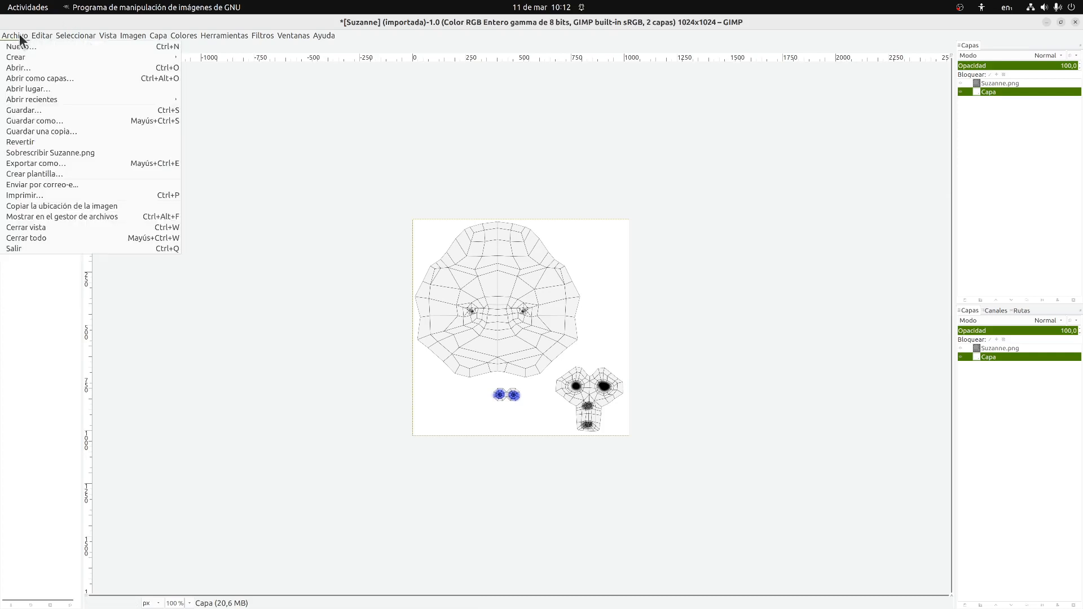
click(19, 35)
click(17, 36)
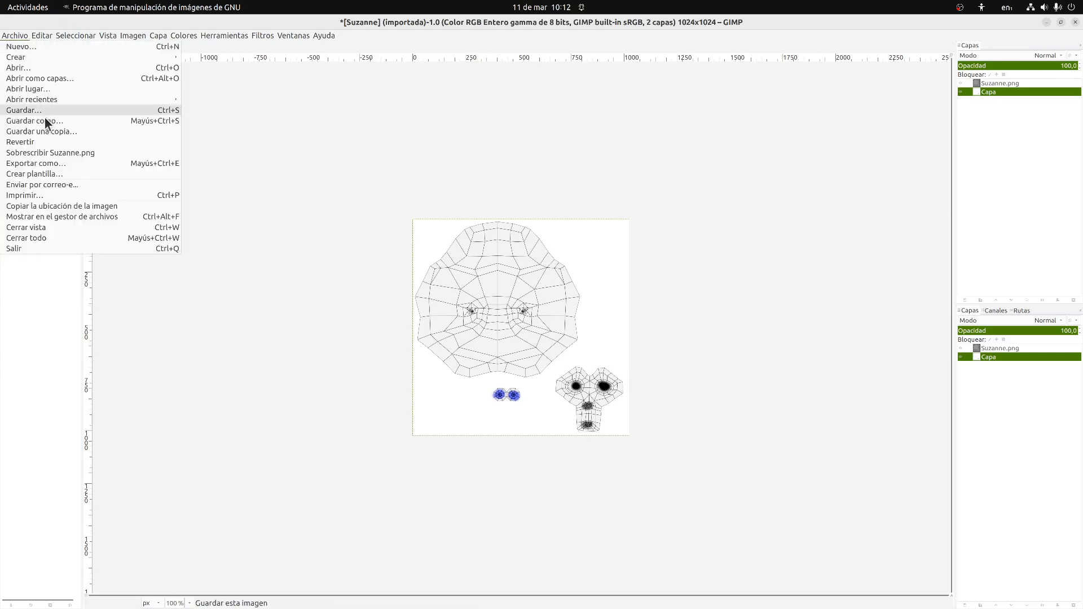
click(59, 154)
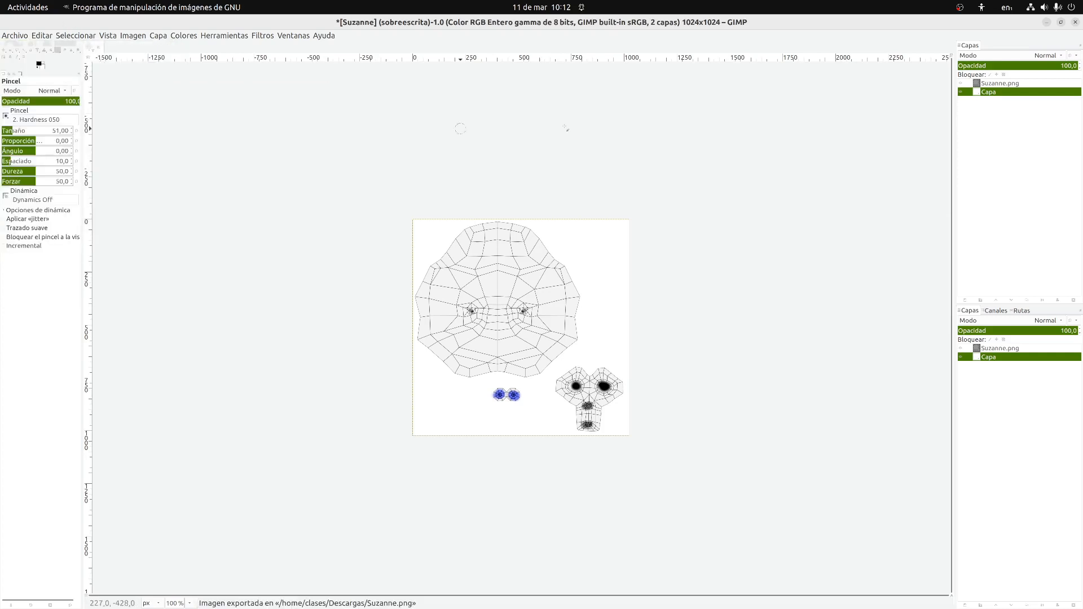
click(1047, 23)
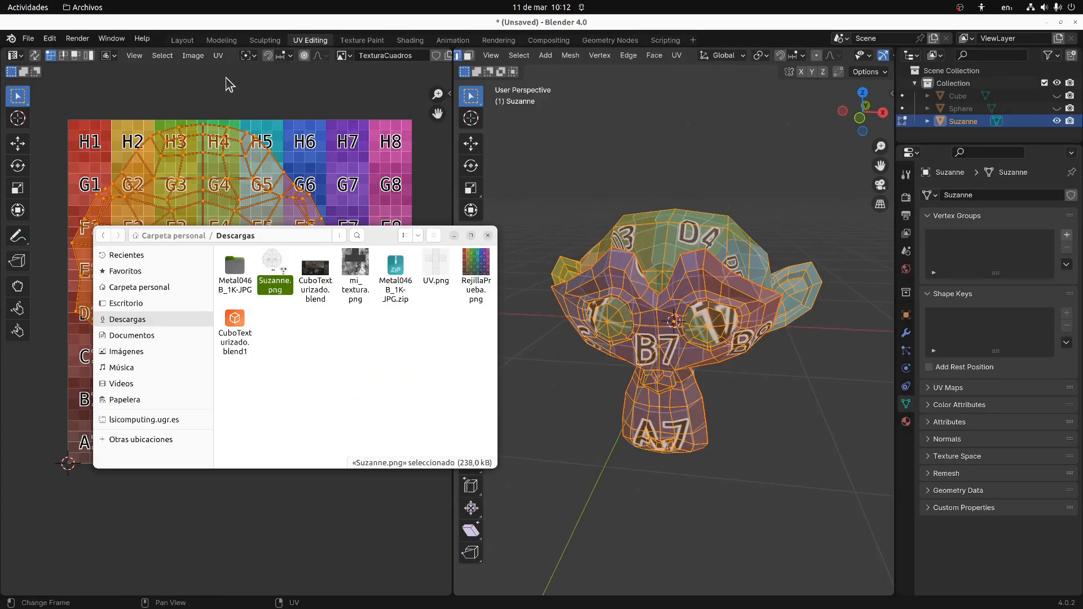
mouse_move(214, 602)
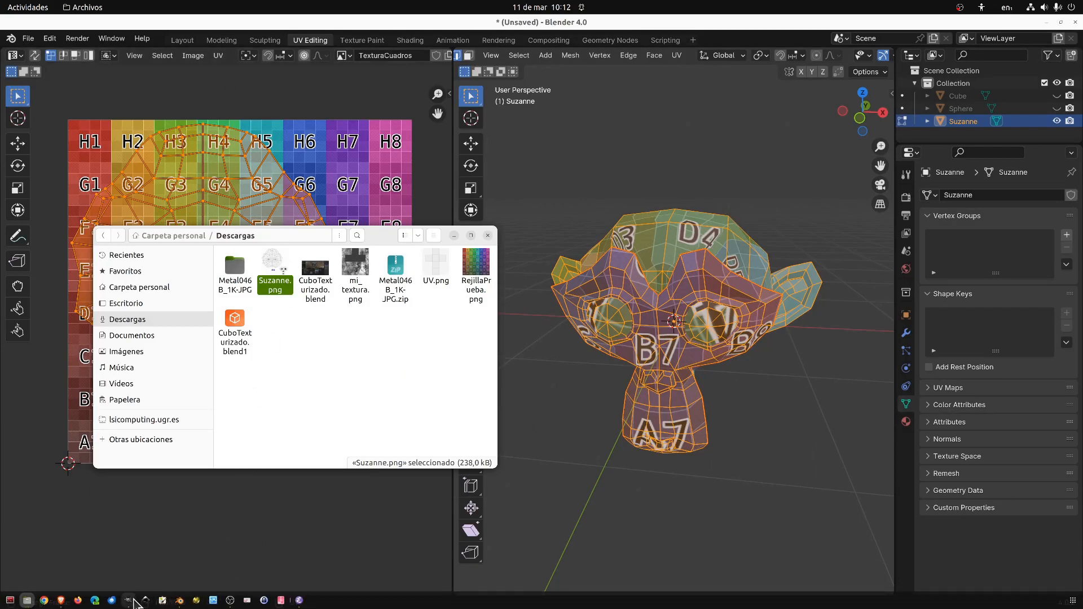
Hide the Suzanne.png wireframe layer in GIMP, overwrite Suzanne.png with the paint-only image and return to Blender
click(134, 602)
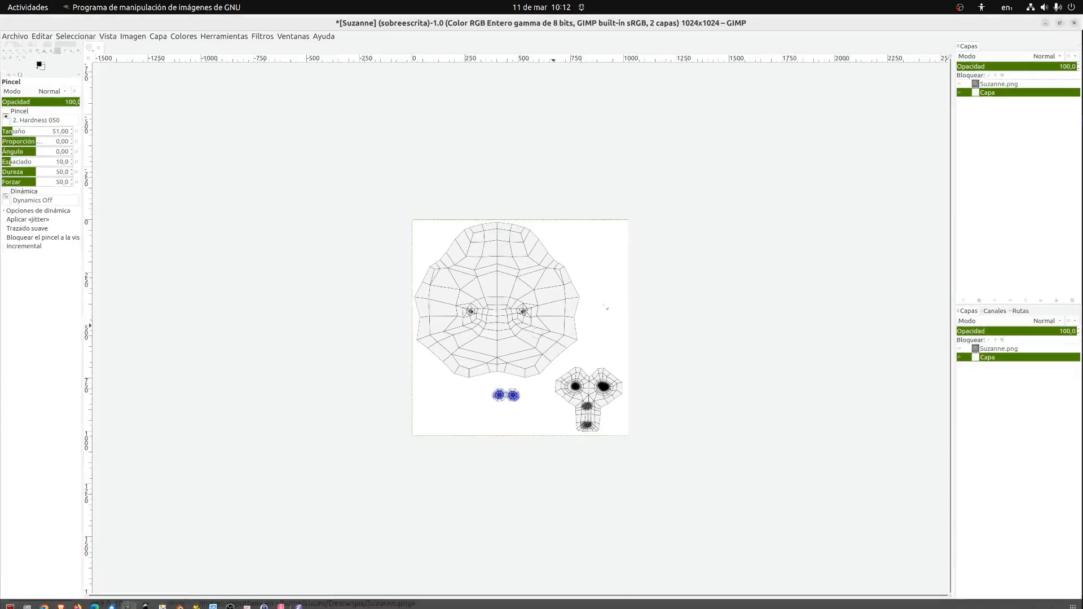
click(961, 83)
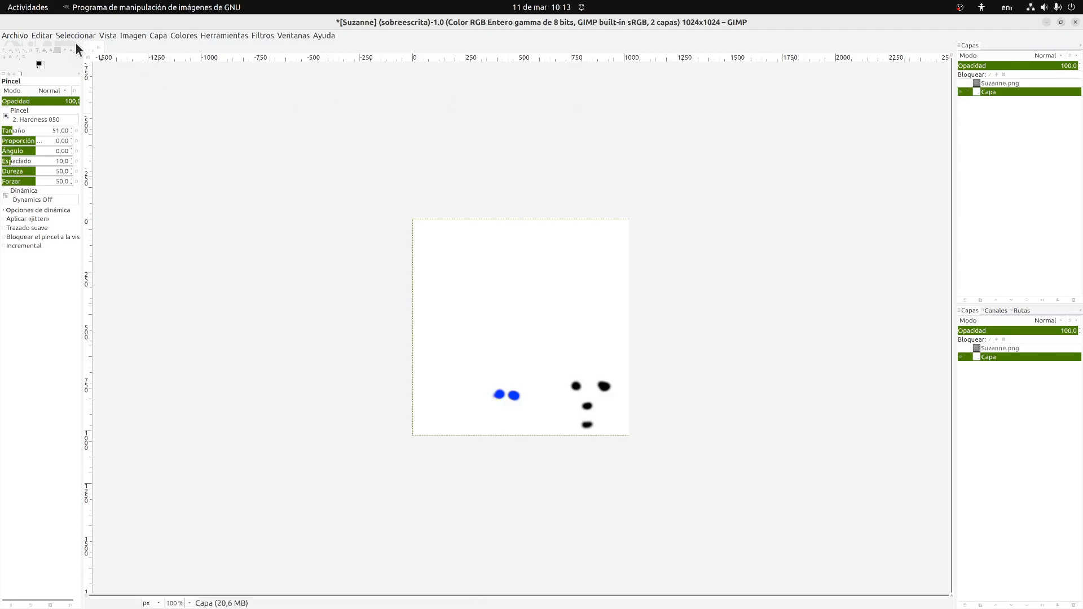
click(23, 35)
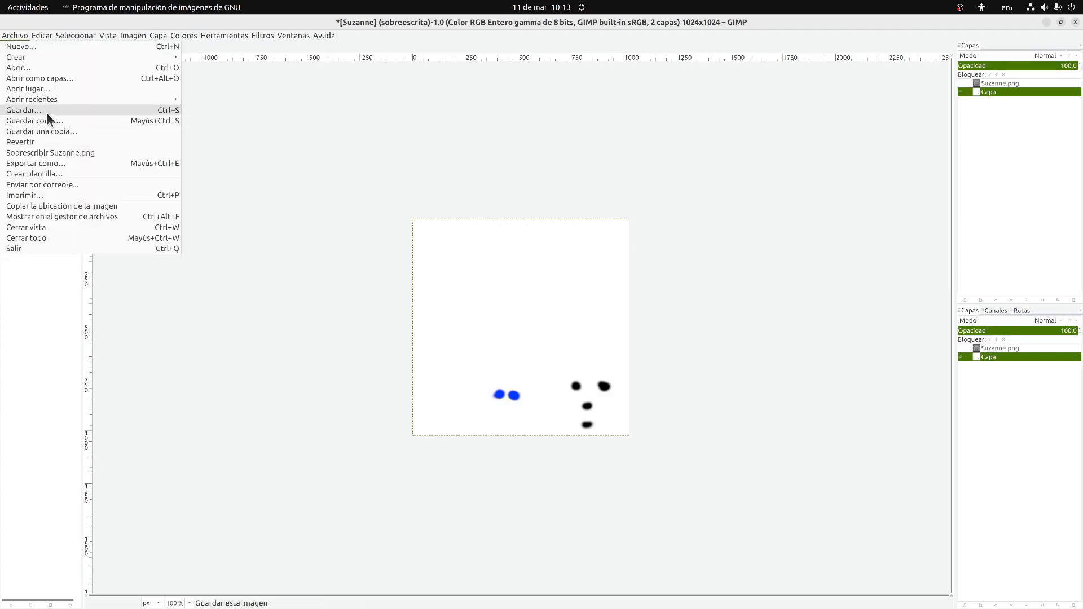
click(47, 156)
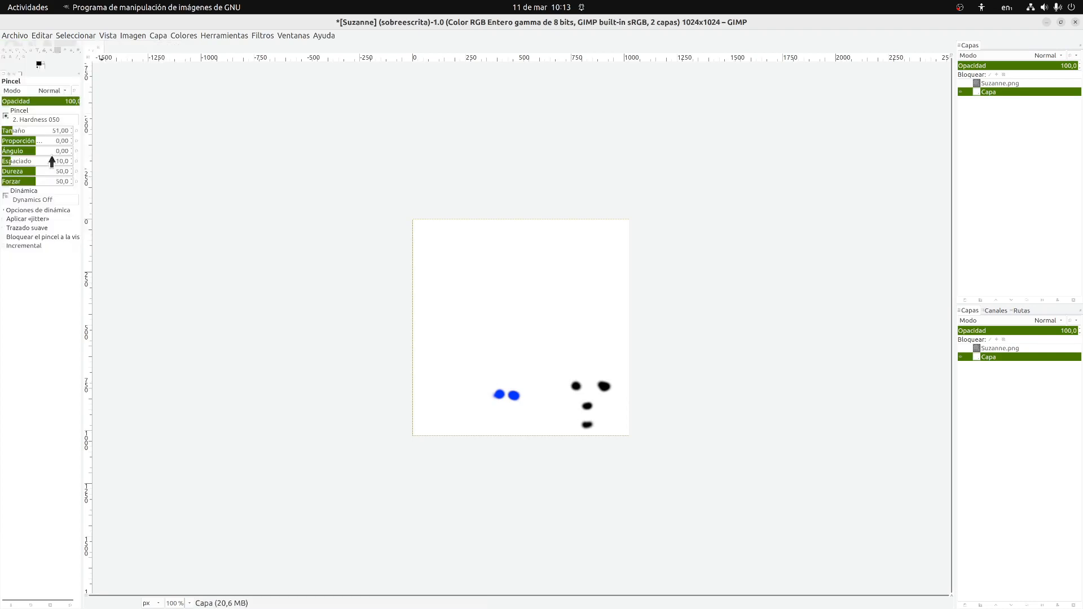
click(1047, 22)
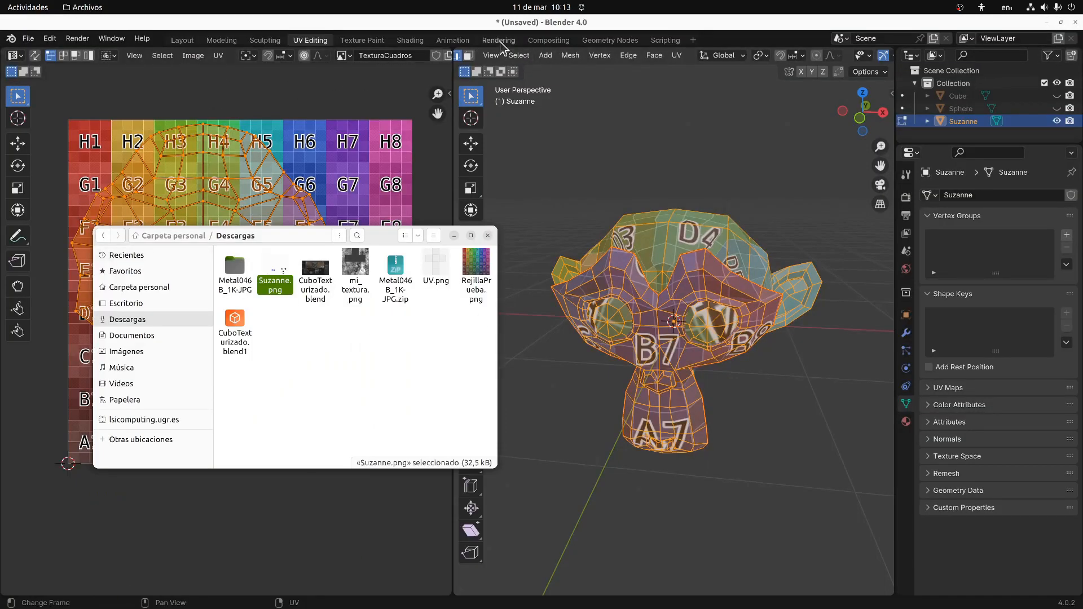
In the Shading workspace, load Suzanne.png from Downloads into the PruebaTextura image texture node and inspect the painted head
click(408, 42)
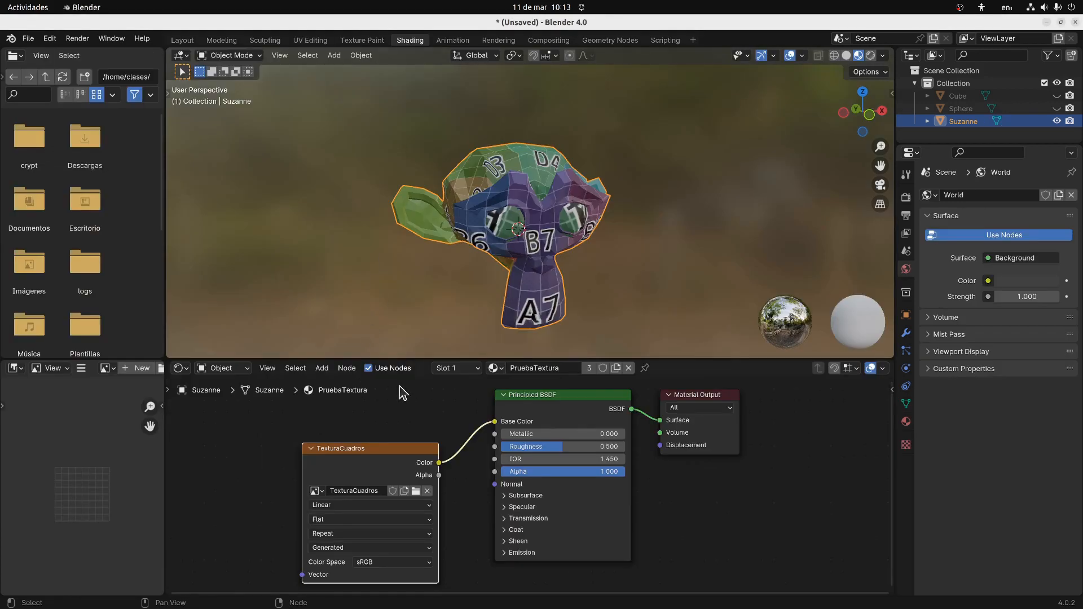
click(416, 491)
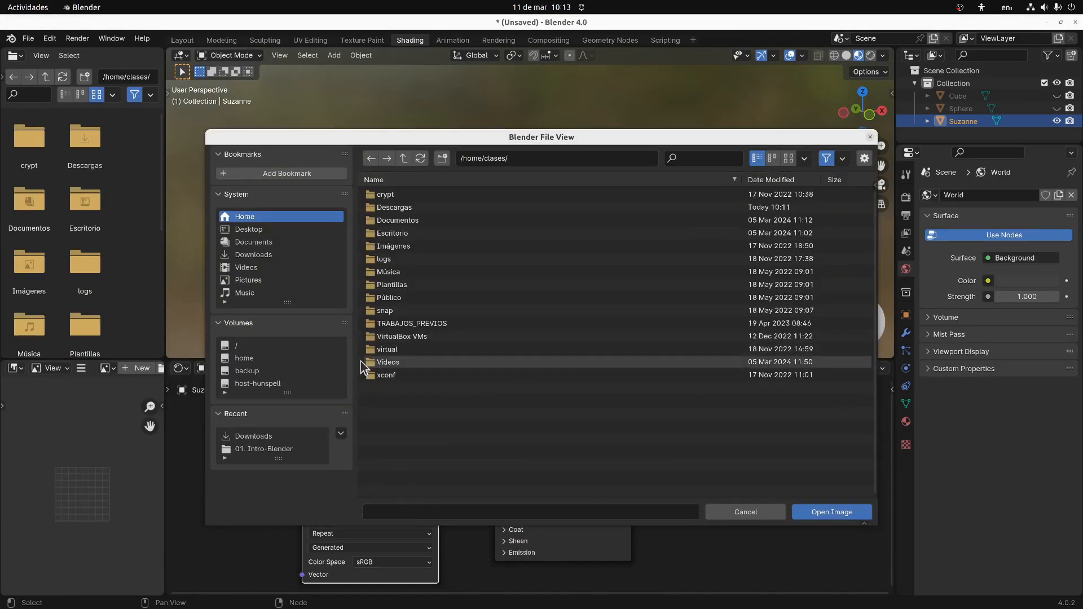
click(261, 256)
double_click(387, 232)
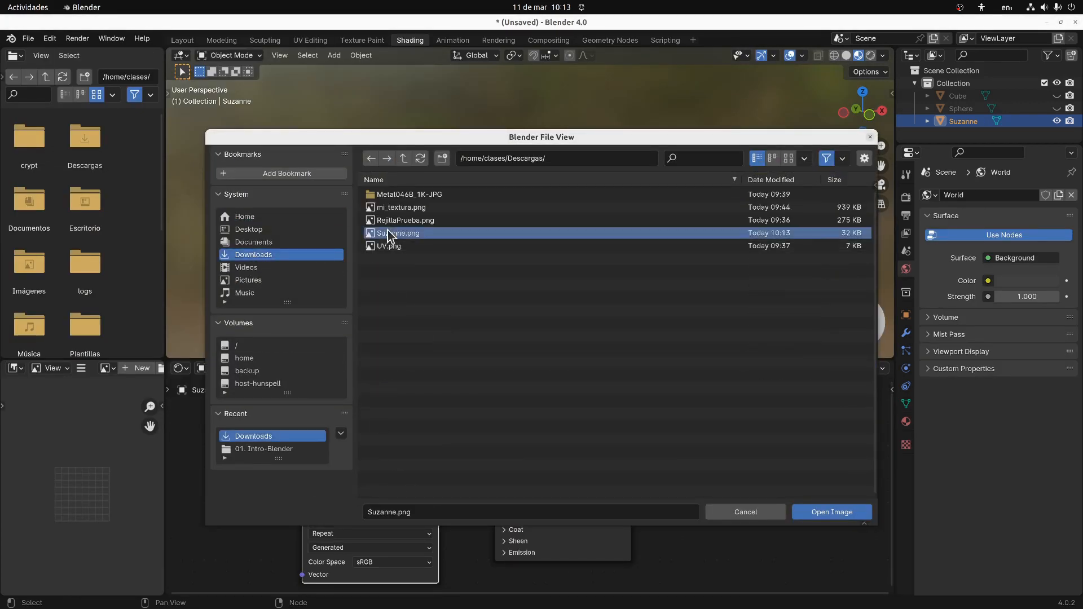
middle_drag(500, 255, 441, 241)
scroll(524, 231, down, 2)
middle_drag(525, 232, 457, 241)
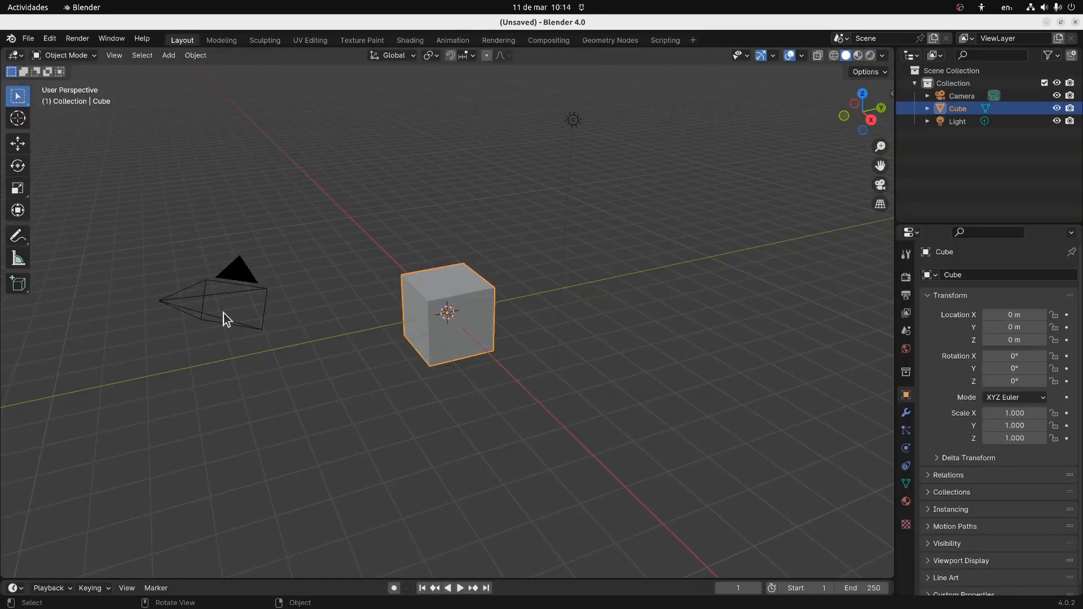
Delete the default camera and light from the new scene, keeping only the cube
click(217, 292)
key(Delete)
click(572, 120)
key(Delete)
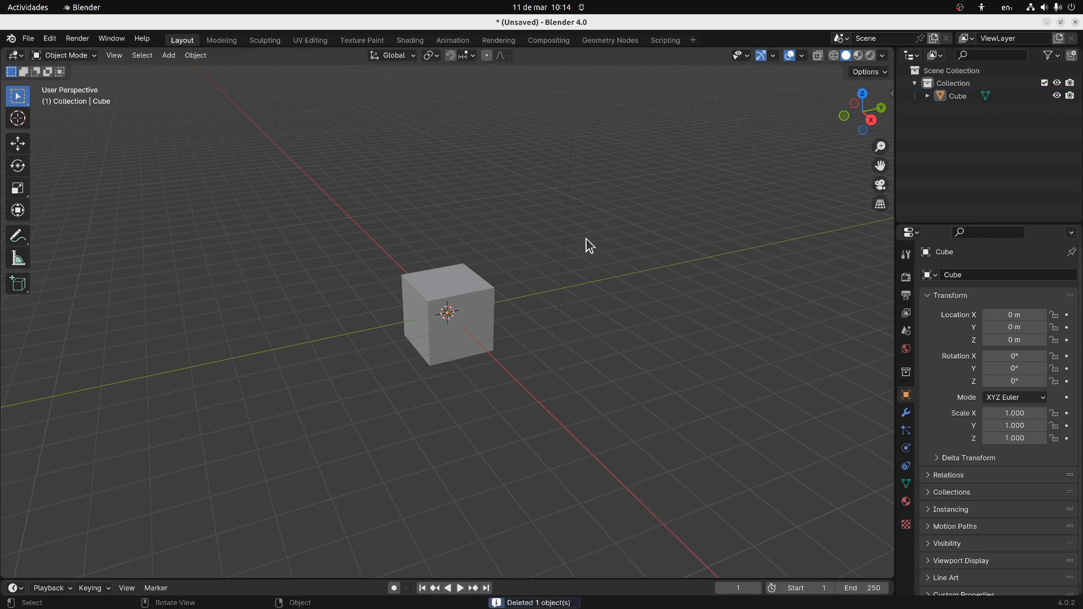
Enter Edit Mode on the cube and bring up its UV layout in the UV Editing workspace
middle_drag(584, 316, 457, 310)
scroll(437, 302, up, 3)
middle_drag(392, 313, 462, 307)
scroll(456, 303, up, 2)
scroll(456, 303, down, 2)
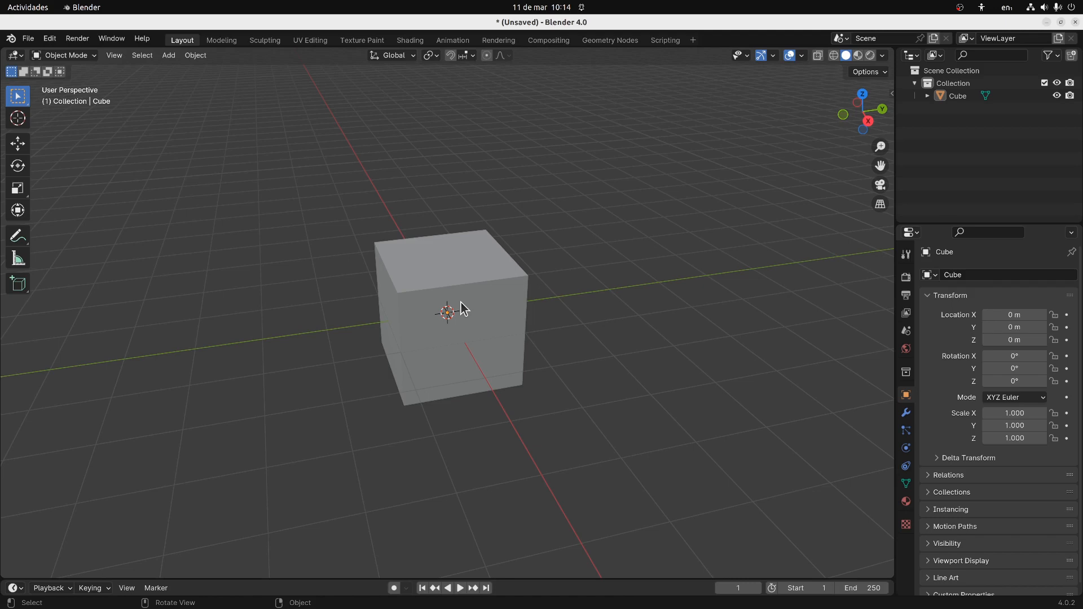
click(448, 295)
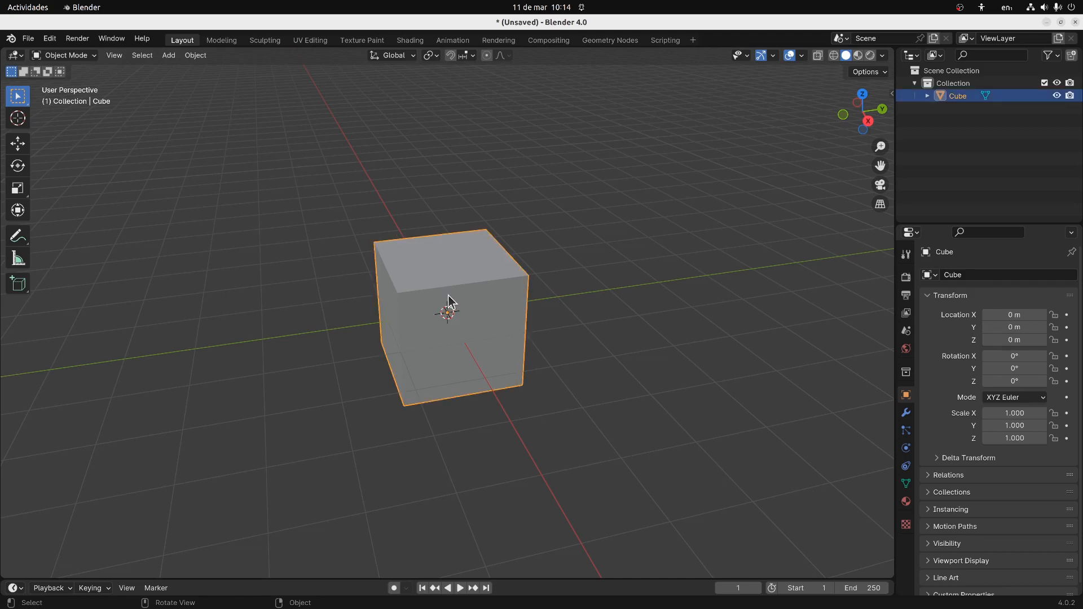
key(Tab)
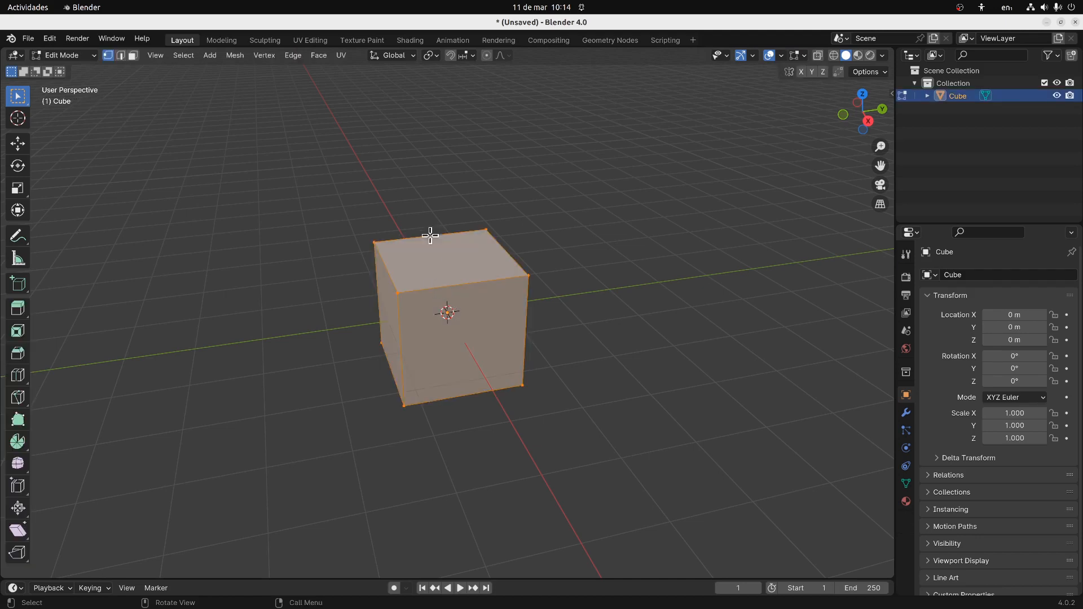
click(316, 42)
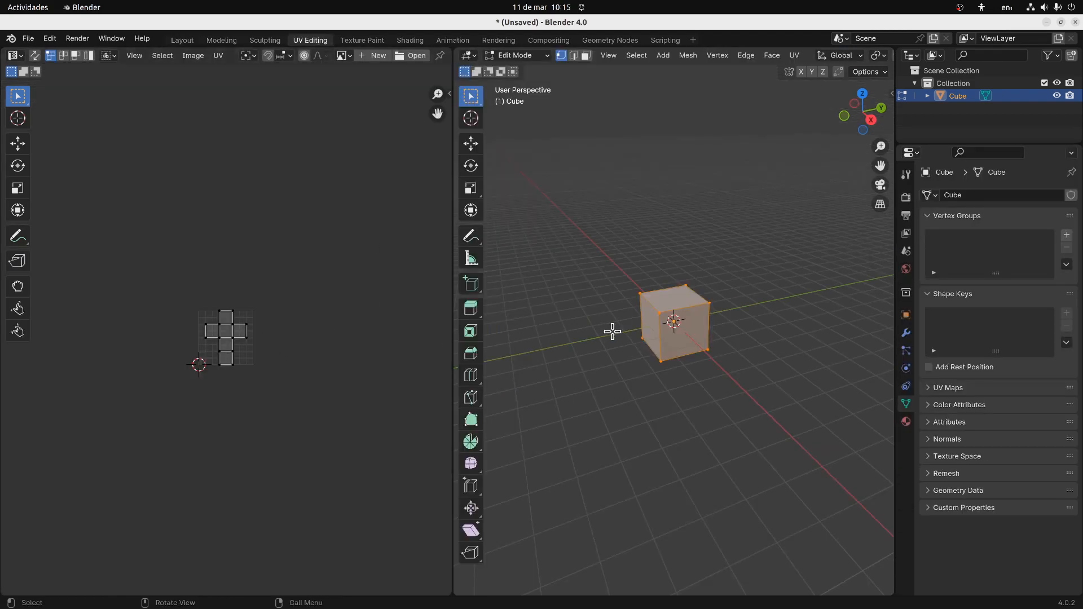
key(s)
key(2)
key(Return)
scroll(273, 345, up, 7)
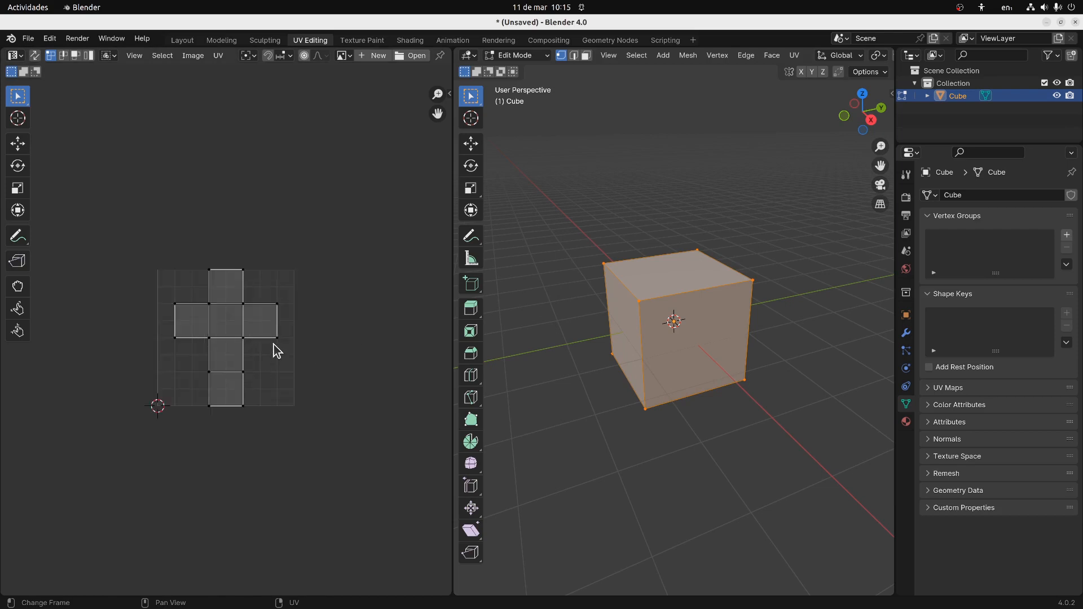
Create a new 1024 × 1024 px image named Rejilla with the Color Grid generated type in the UV editor
click(368, 56)
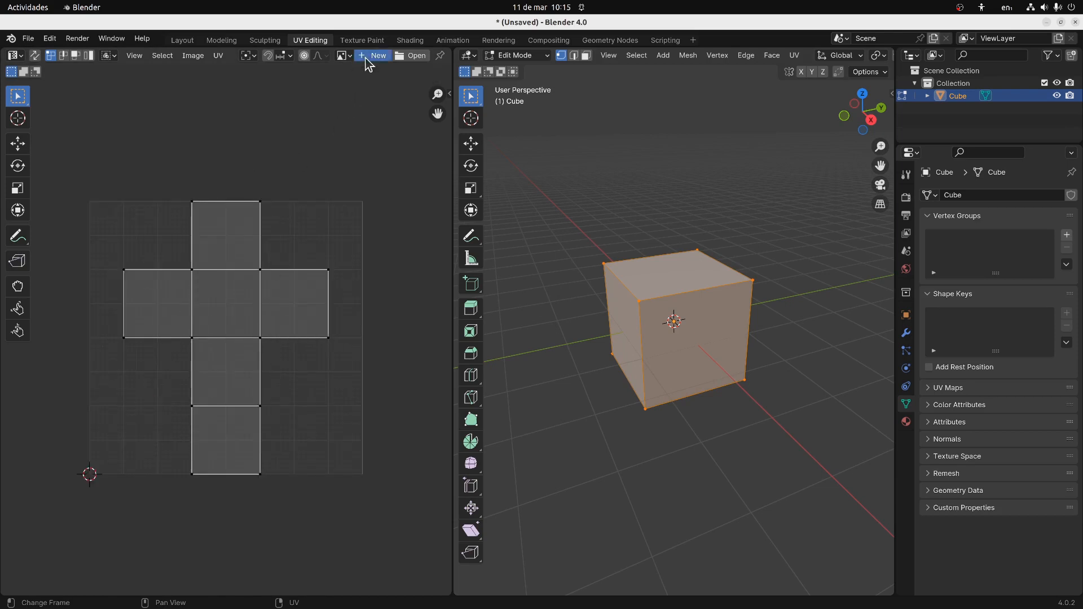
click(367, 149)
click(379, 193)
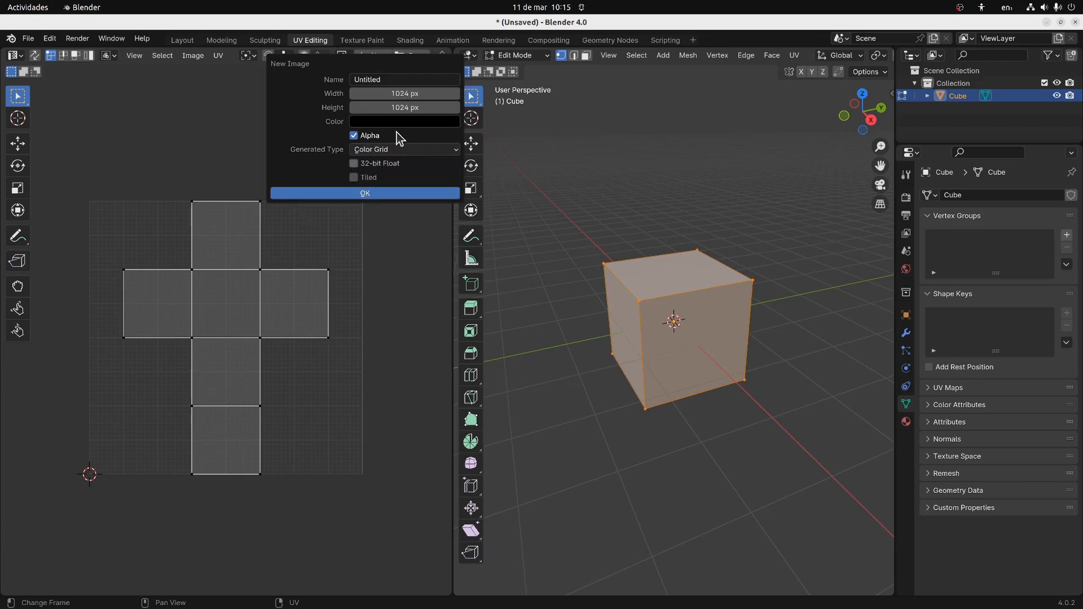
click(398, 80)
key(BackSpace)
text(Rejilla)
key(Return)
click(387, 193)
scroll(338, 237, down, 9)
scroll(324, 260, up, 1)
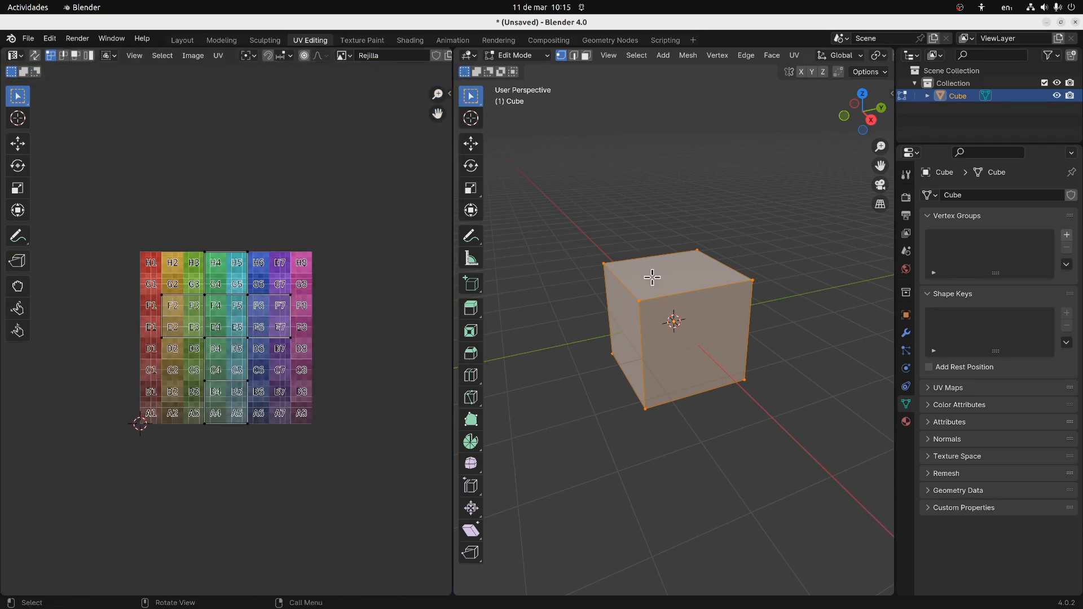
Feed the Rejilla image into the cube material's Base Color and show the cube in Material Preview in the UV Editing workspace
click(420, 41)
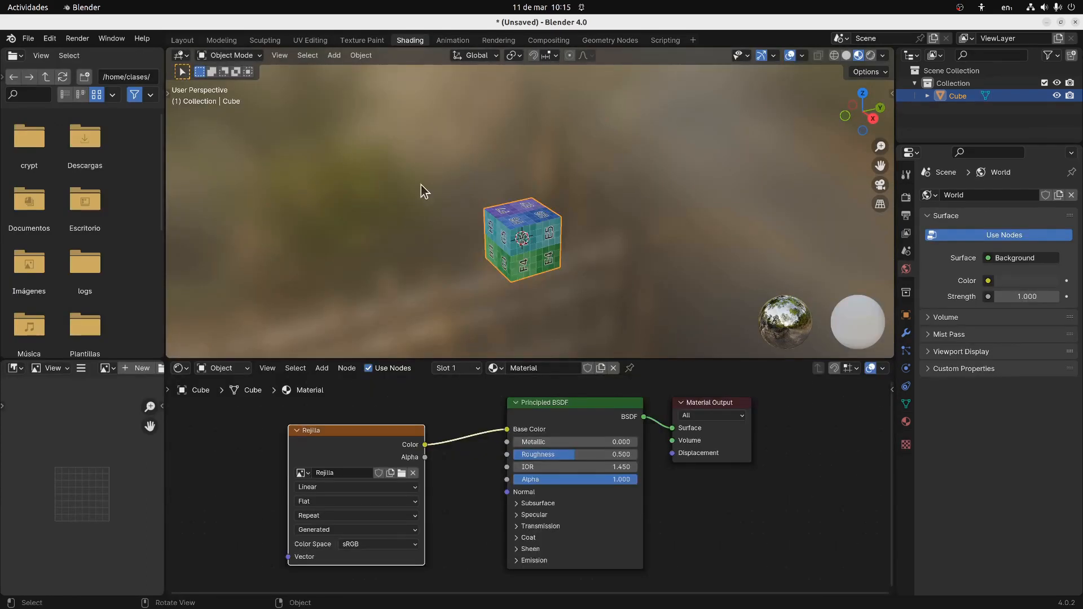
click(303, 42)
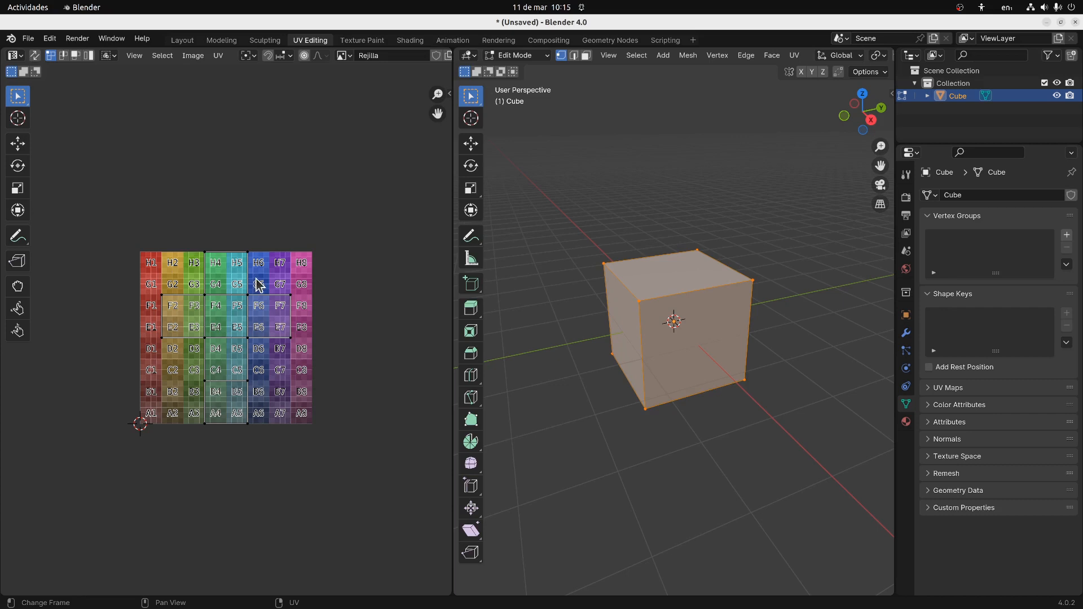
middle_drag(620, 261, 653, 259)
scroll(813, 57, down, 1)
scroll(733, 57, down, 5)
click(858, 56)
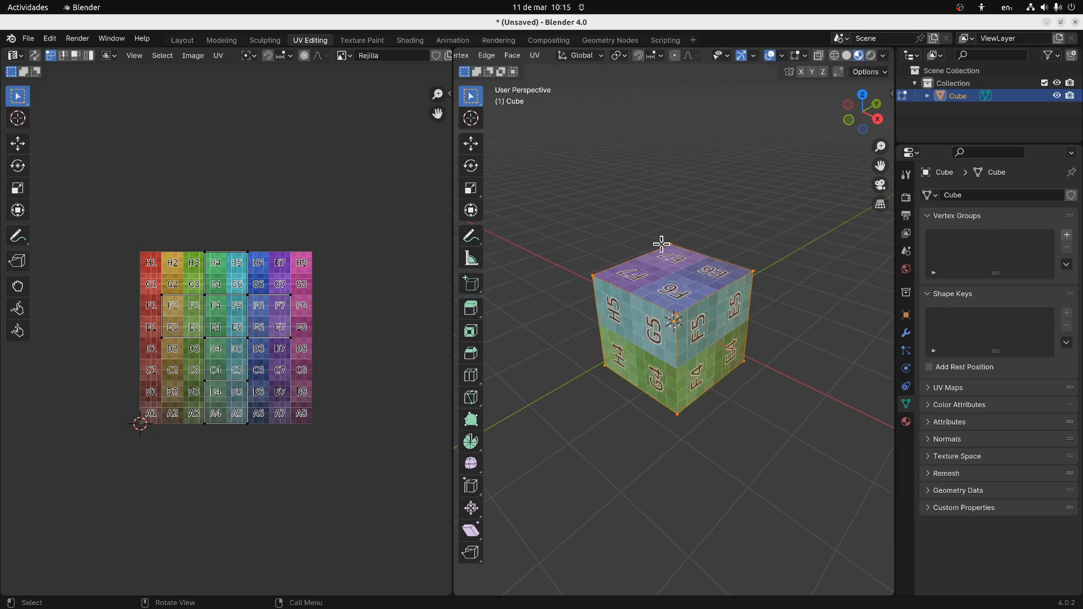
scroll(618, 273, up, 3)
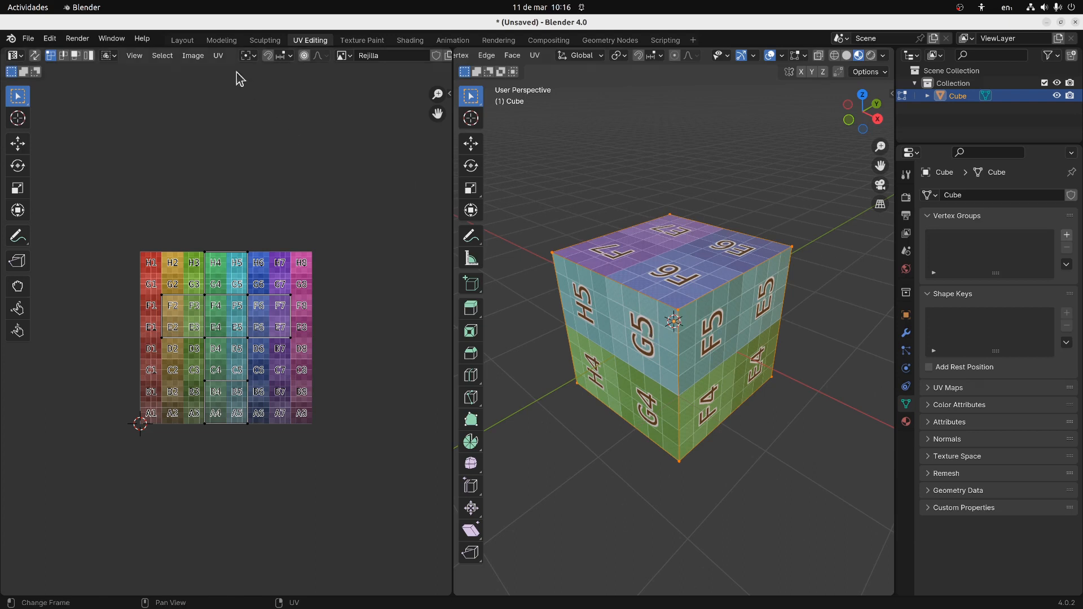
Back in the Layout workspace, extrude the cube's top face upward in Edit Mode and shrink it into a tapered section
click(182, 40)
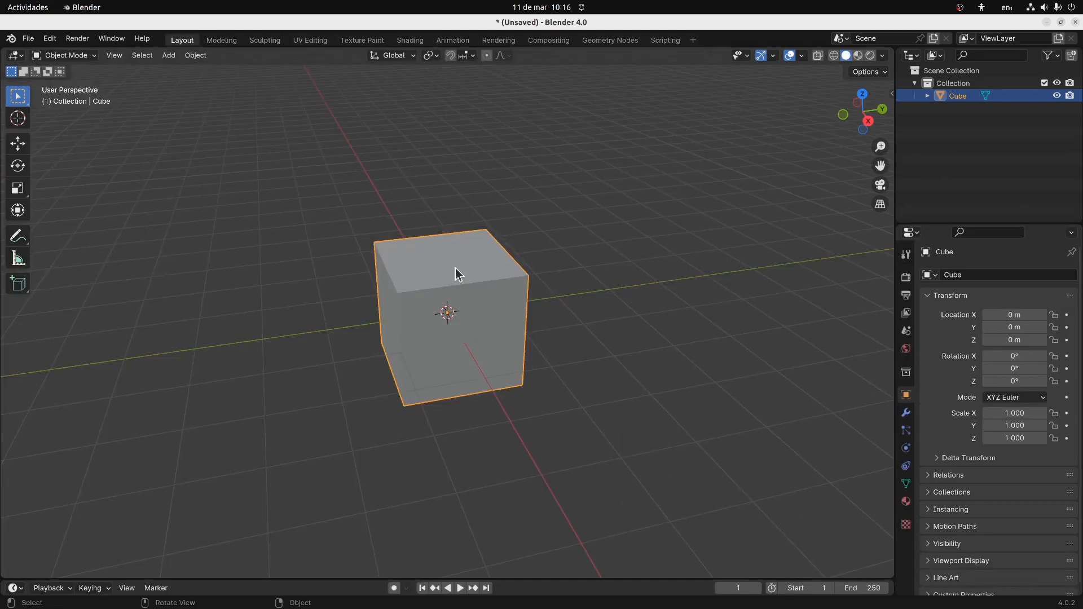
key(Tab)
key(alt+a)
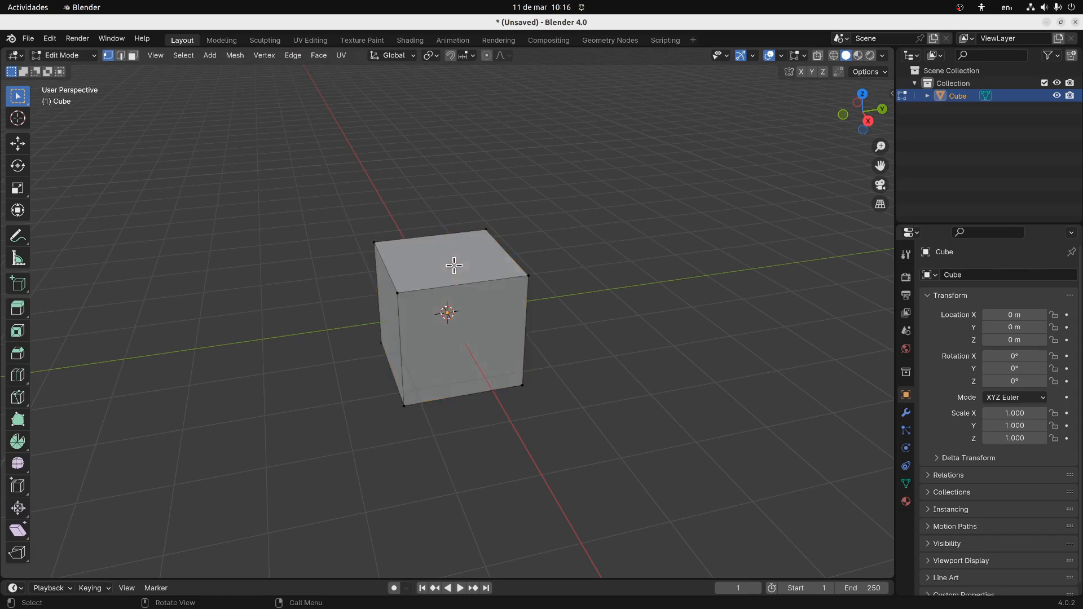
click(133, 55)
click(431, 249)
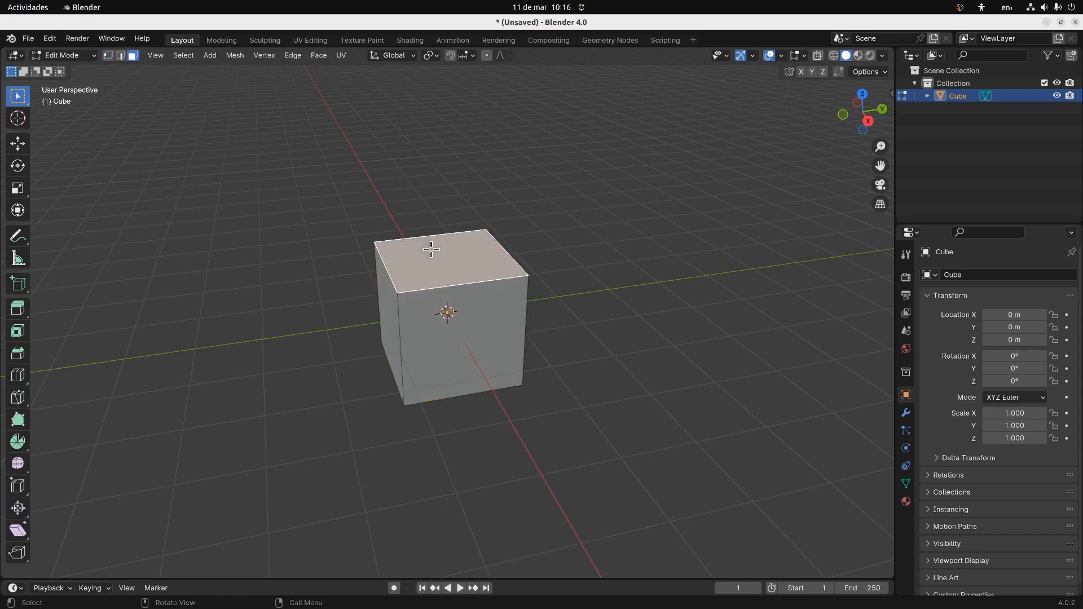
key(e)
click(426, 160)
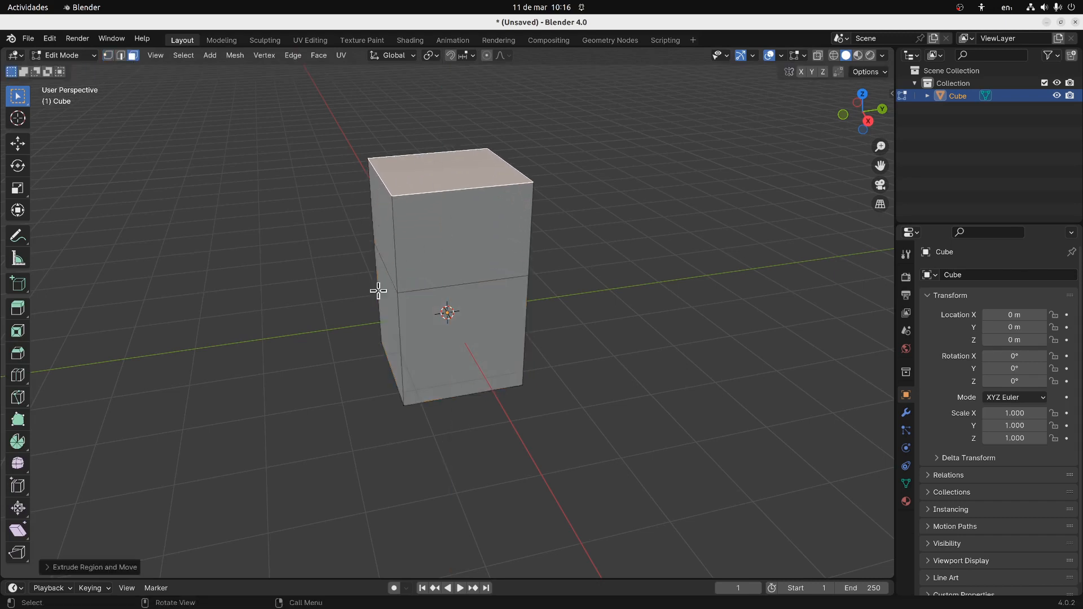
shift+scroll(426, 292, up, 4)
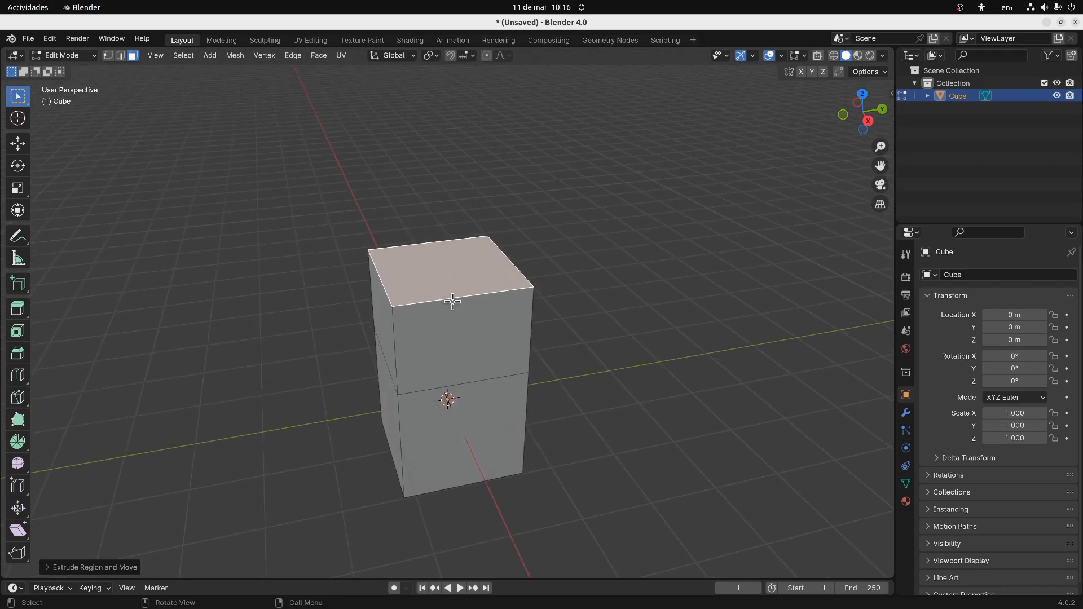
key(s)
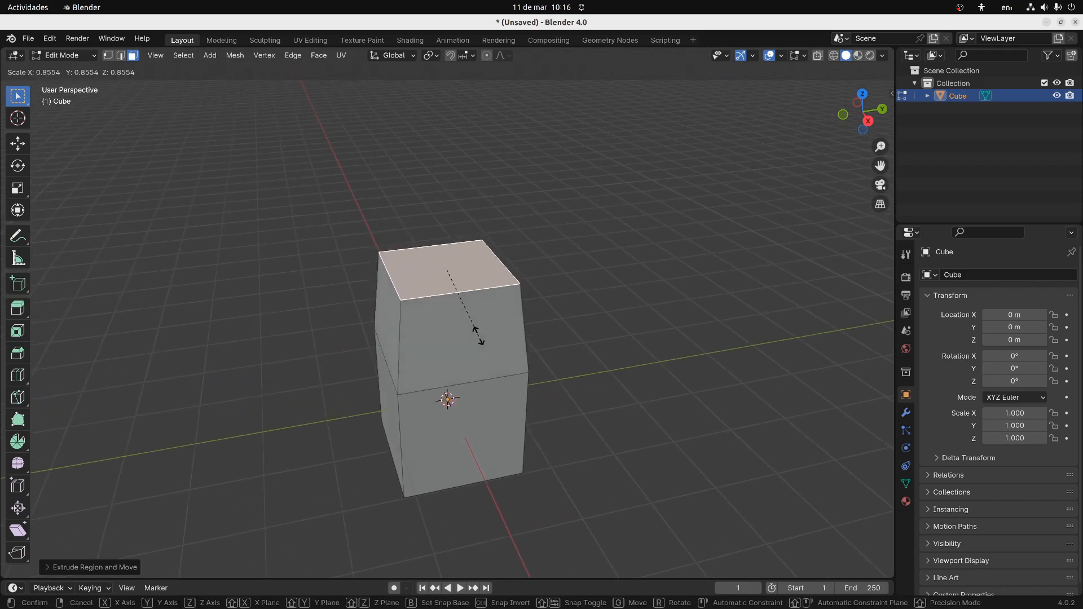
click(470, 322)
Extrude the narrowed top face upward and scale it up by about 1.48 to form a flared section
key(e)
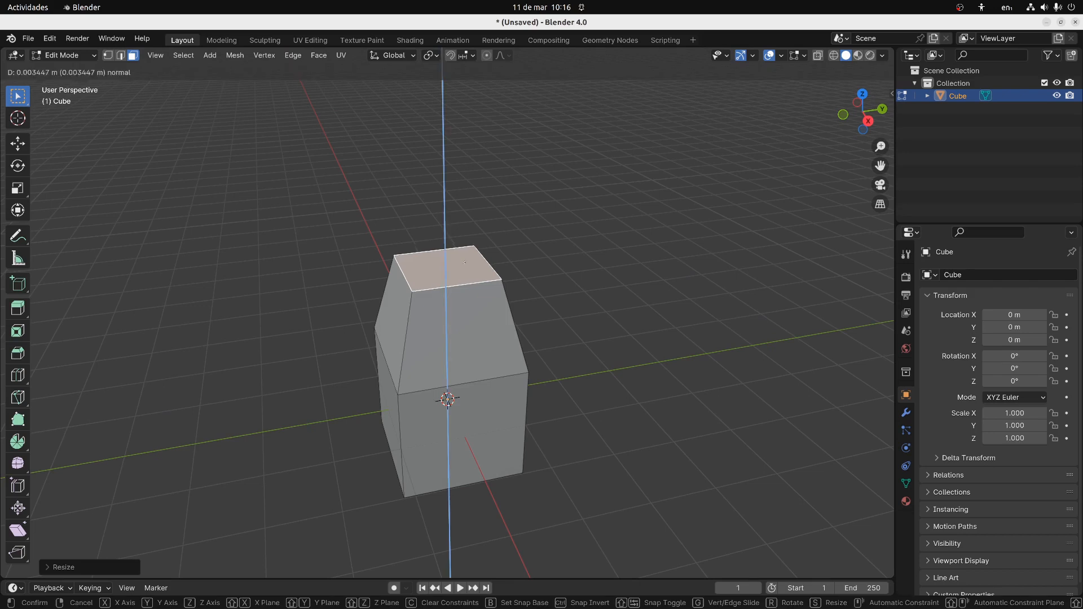
click(464, 185)
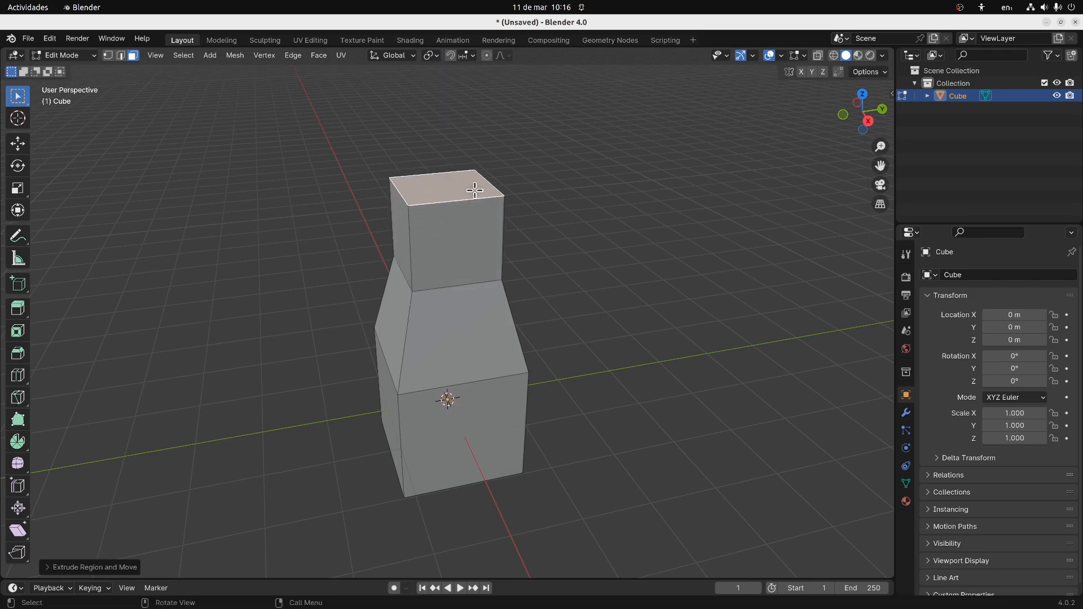
key(s)
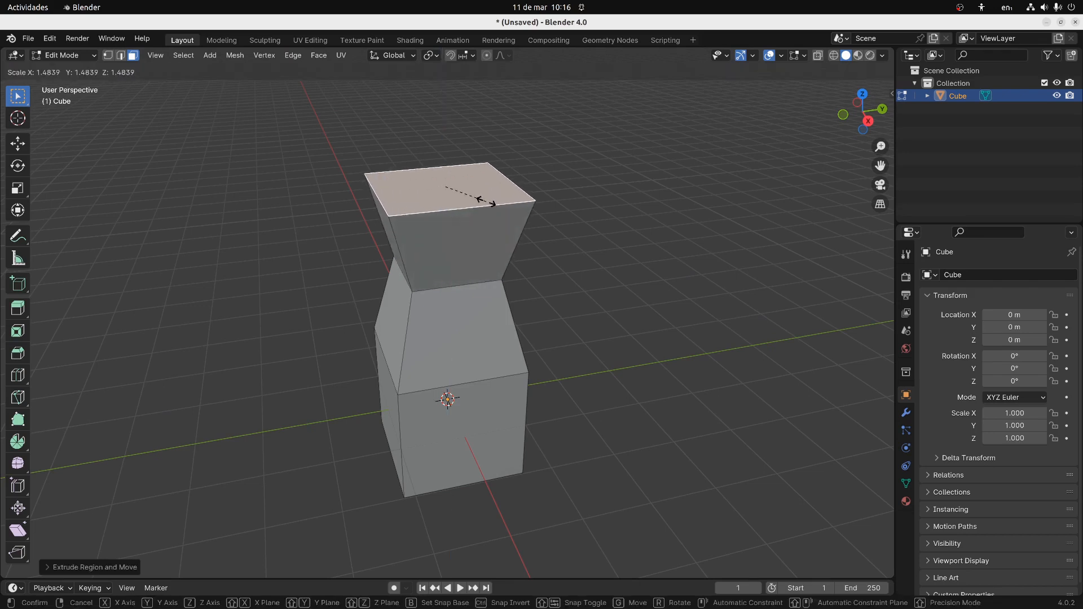
click(487, 201)
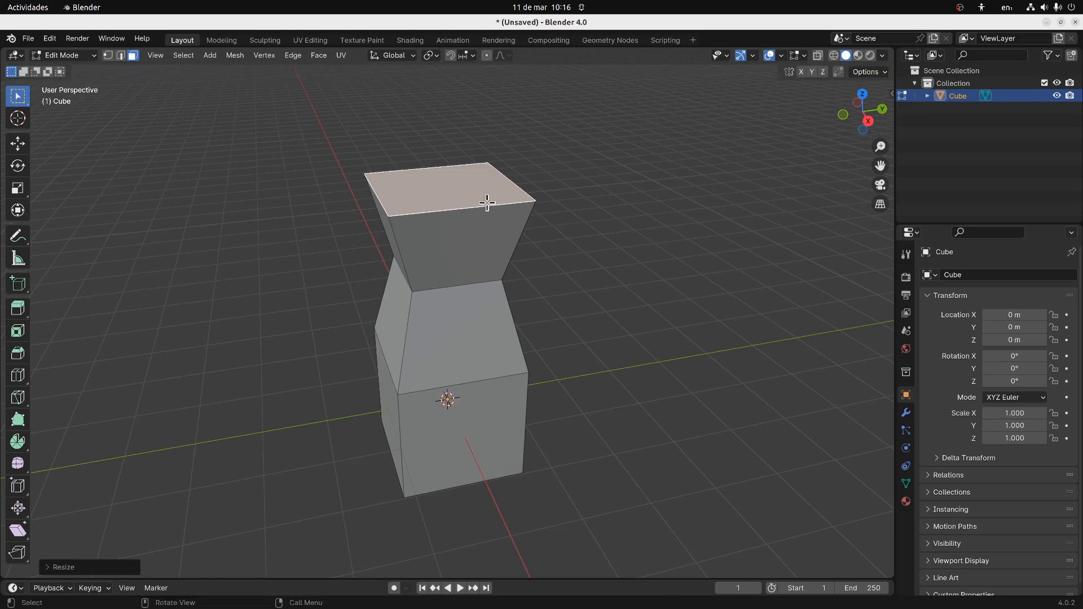
Extrude the widened top face into a straight block and finish it with an overhanging cap that has a short vertical rim
key(e)
click(479, 109)
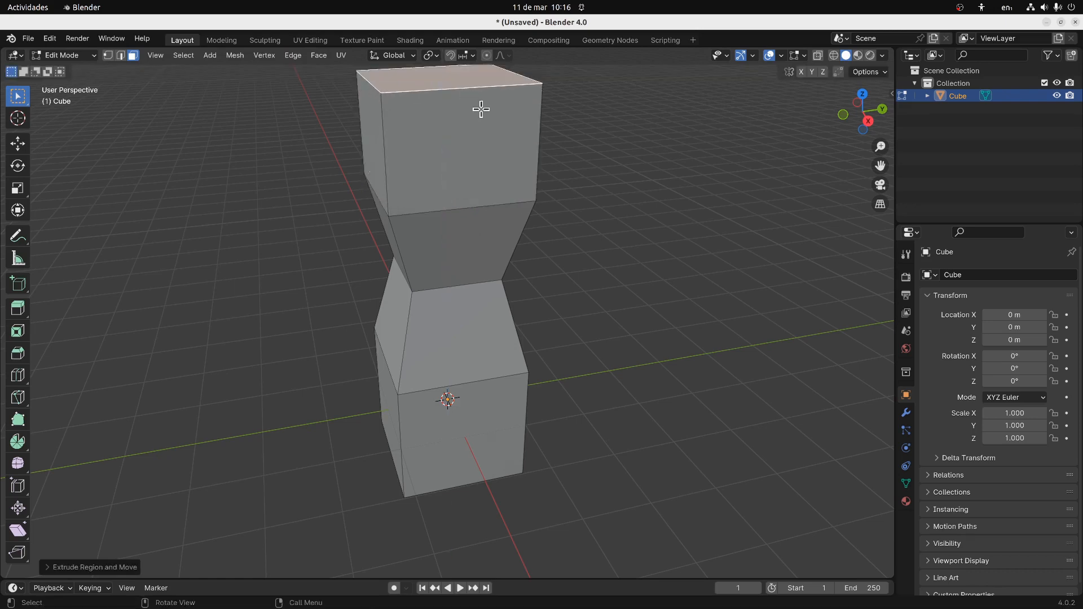
scroll(488, 135, down, 3)
middle_drag(491, 147, 436, 191)
key(e)
click(446, 182)
key(s)
click(455, 179)
key(e)
click(458, 172)
Extrude the pillar's bottom face downward and enlarge it into a flared base, with a final scale of about 1.15
middle_drag(446, 392, 441, 319)
key(e)
click(441, 317)
key(s)
click(446, 326)
middle_drag(446, 326, 458, 435)
key(e)
click(457, 432)
key(s)
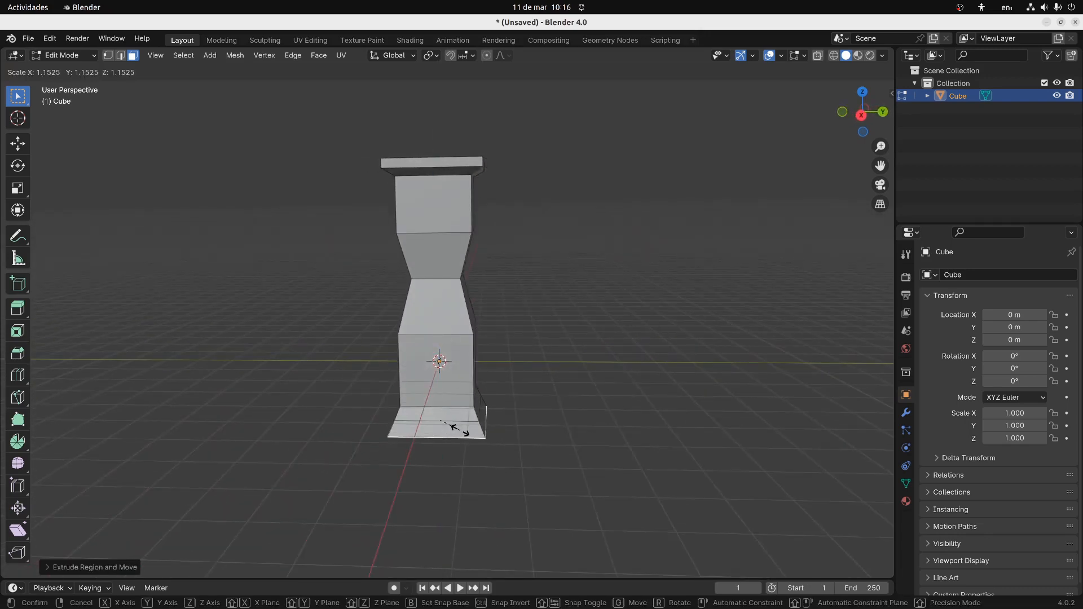
click(460, 427)
middle_drag(460, 427, 366, 415)
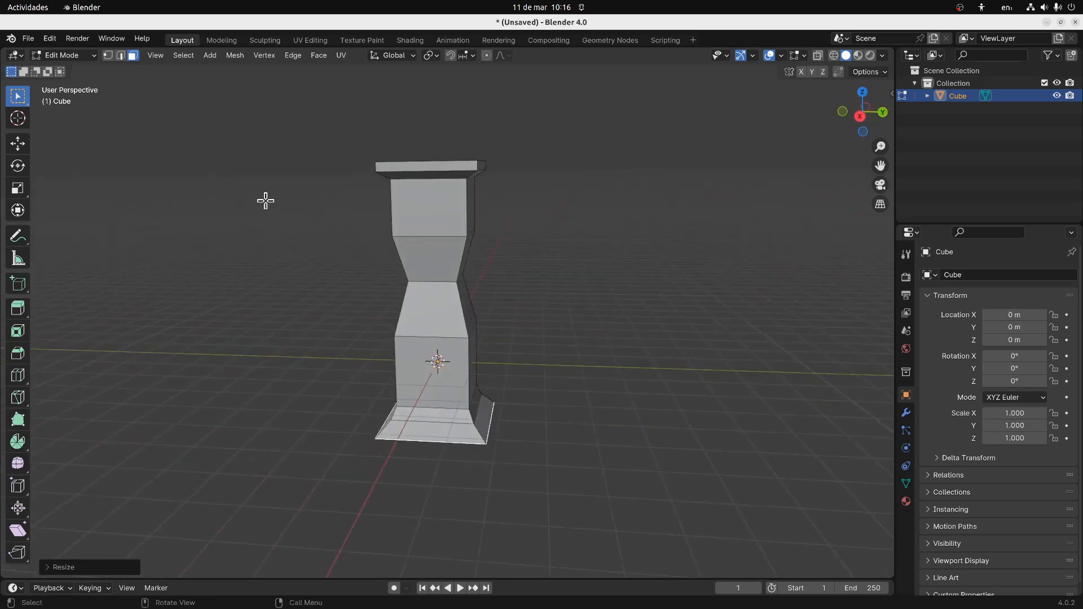
Switch to the UV Editing workspace and show the whole pillar in Edit Mode with all of its faces selected
click(307, 41)
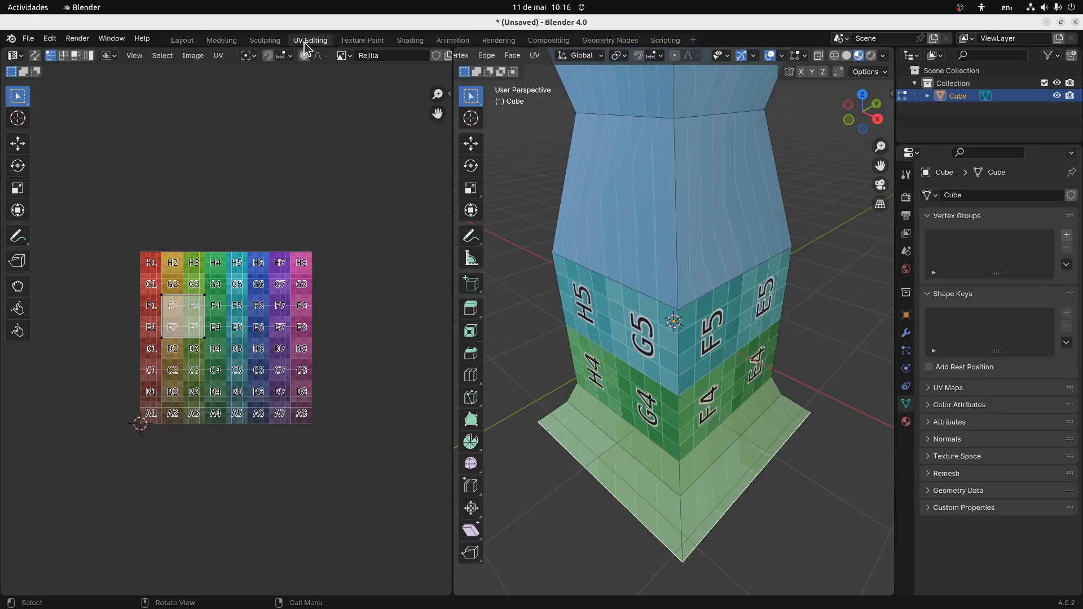
scroll(563, 173, down, 5)
middle_drag(600, 203, 502, 203)
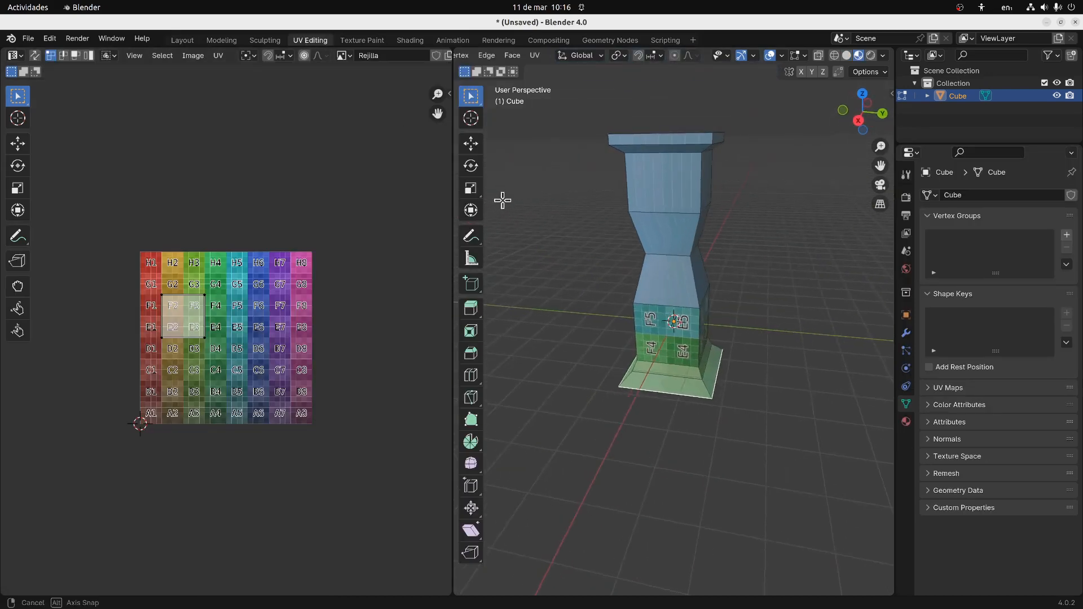
key(Tab)
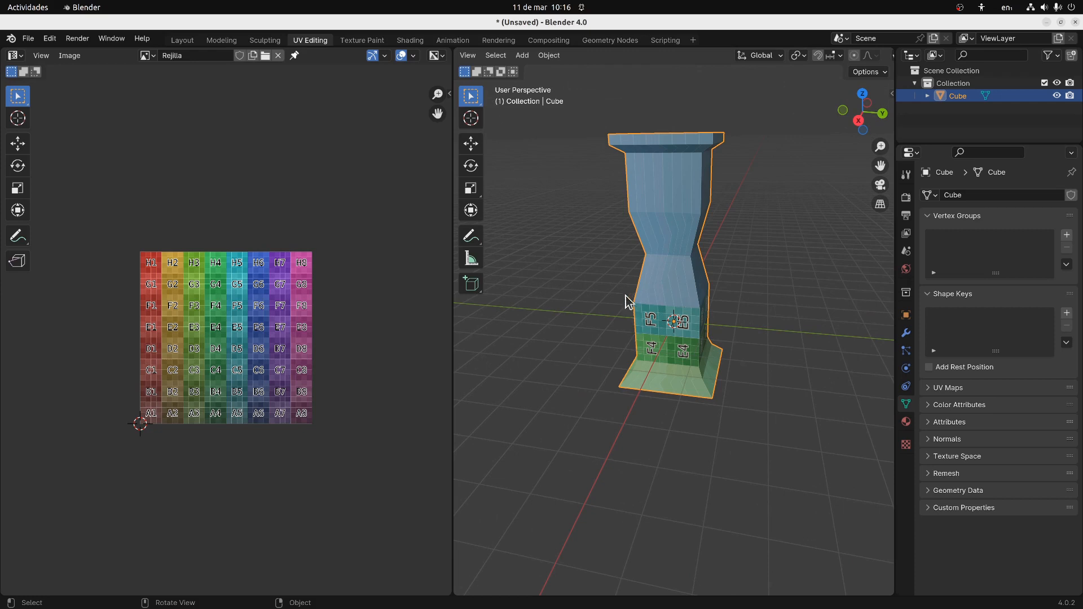
key(Tab)
key(Tab)
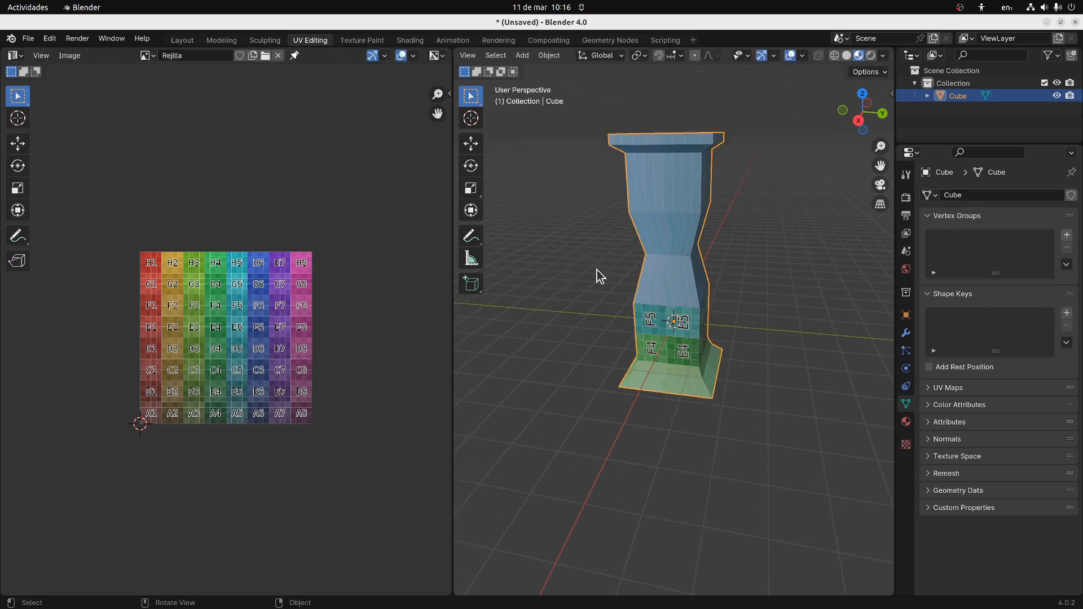
key(Tab)
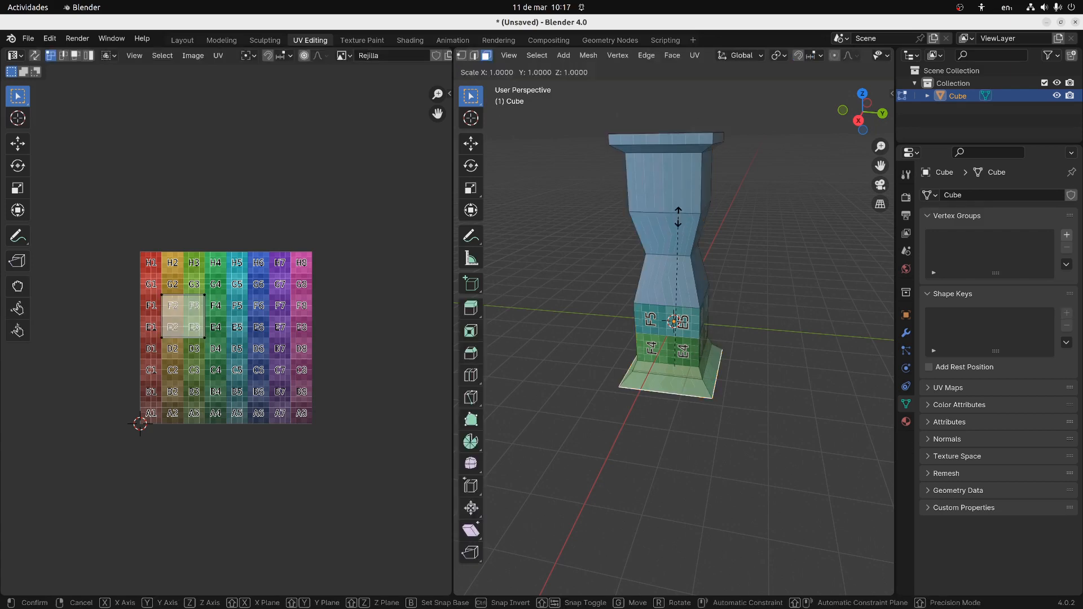
key(a)
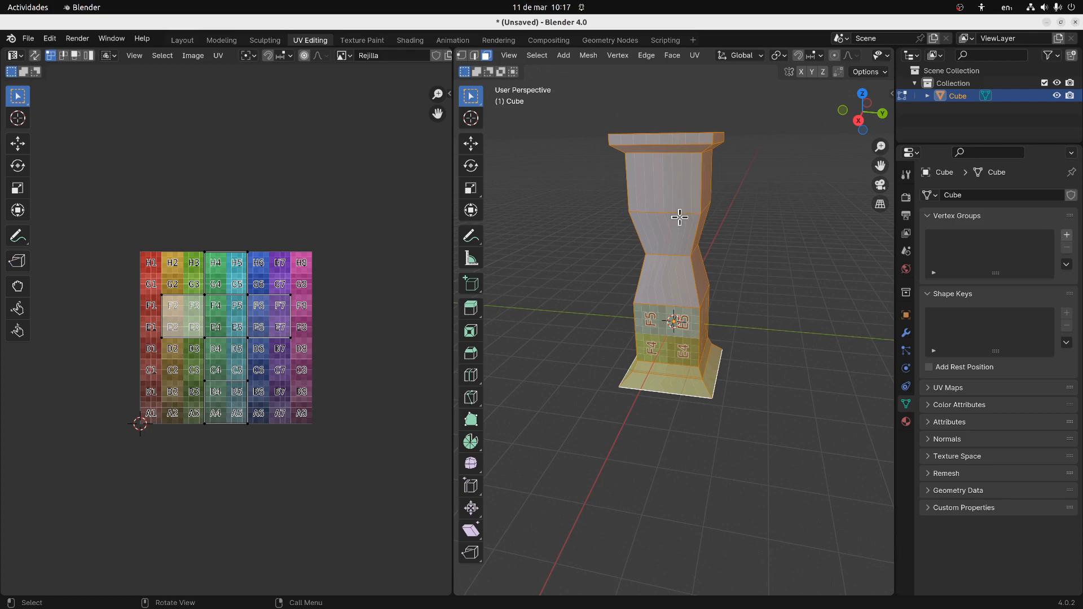
shift+middle_drag(633, 229, 645, 299)
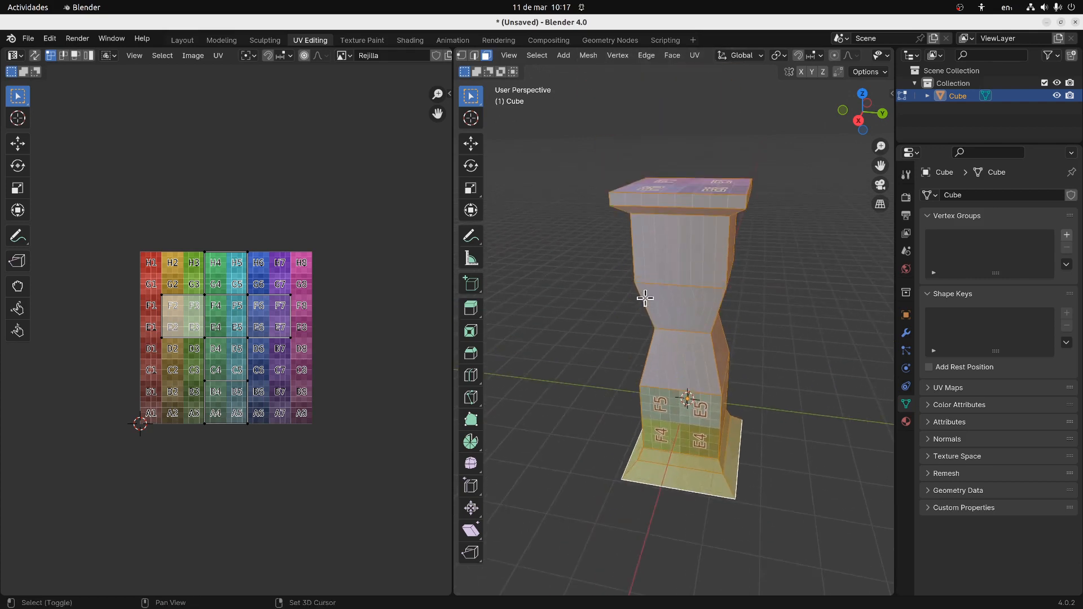
Select the column of faces on the pillar's positive X side, from the cap rim down to the flared base
click(639, 214)
click(645, 246)
click(667, 333)
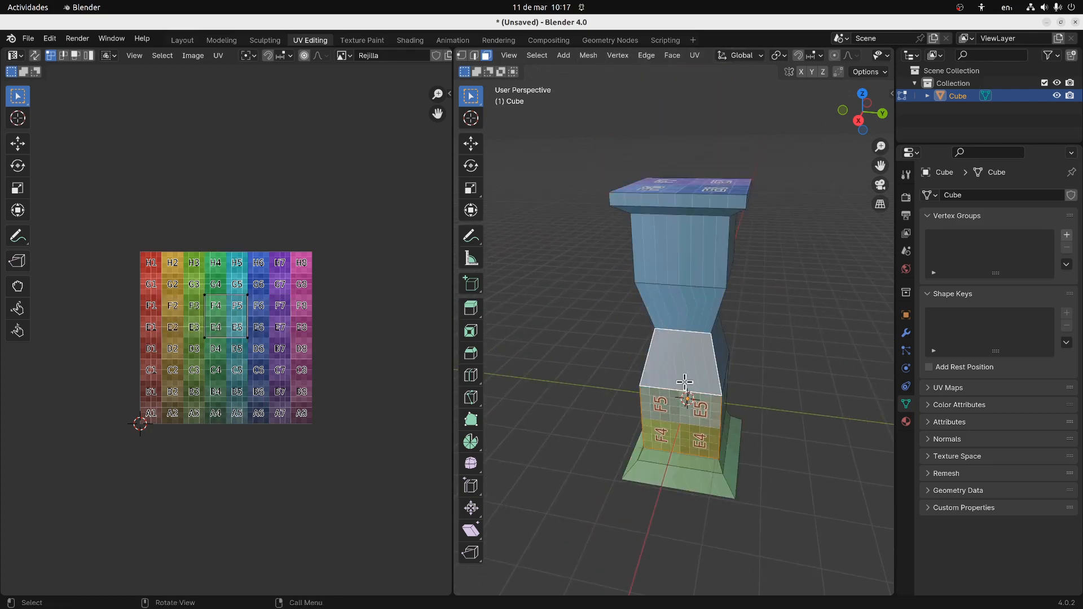
click(680, 244)
click(677, 180)
middle_drag(678, 179, 650, 172)
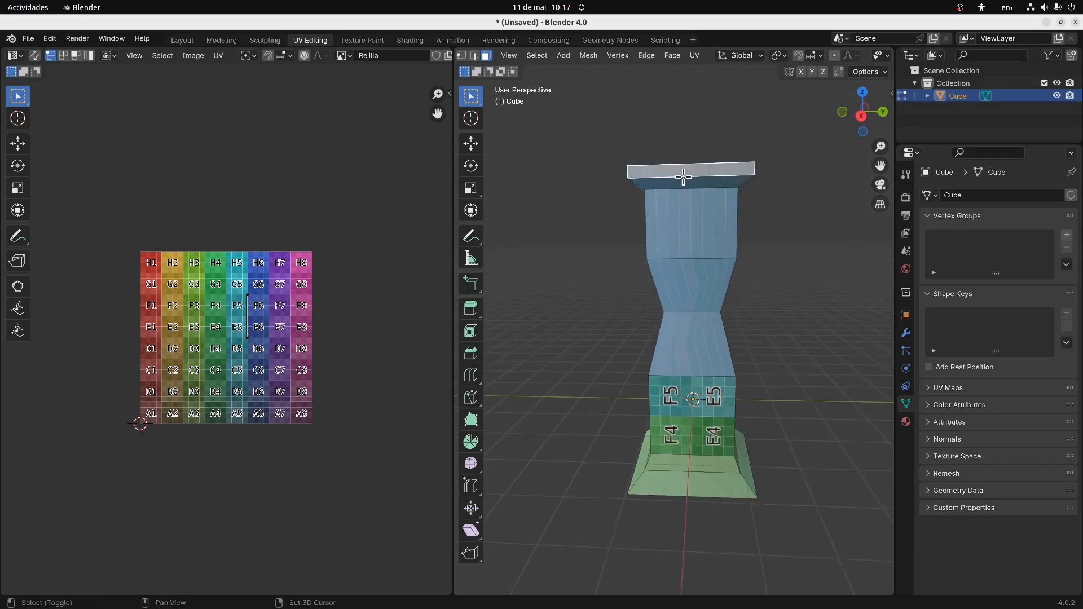
shift+click(689, 224)
shift+click(681, 302)
shift+click(682, 350)
shift+click(680, 423)
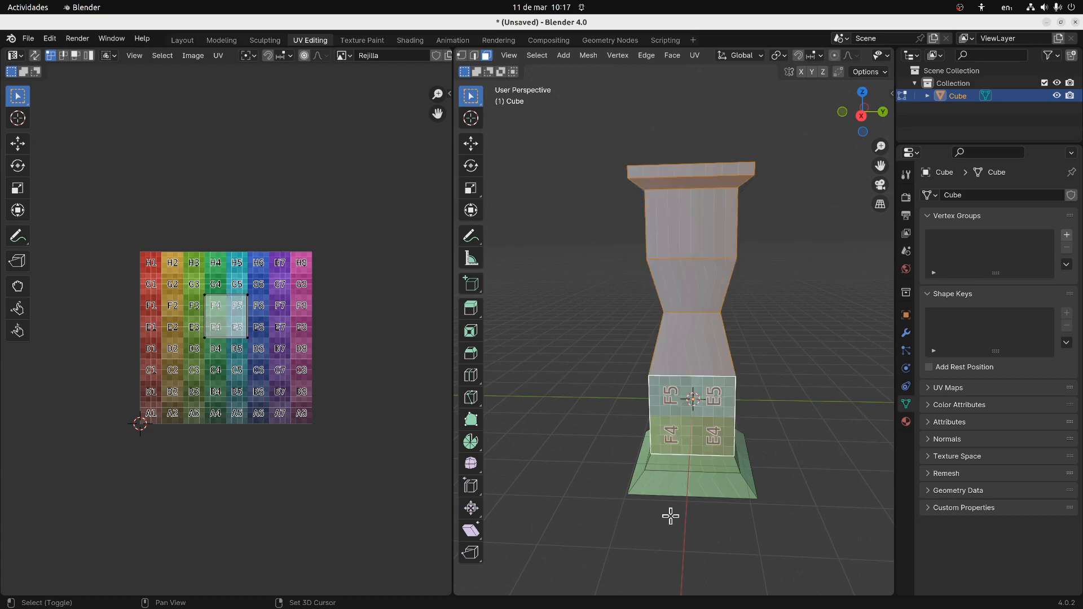
shift+click(679, 467)
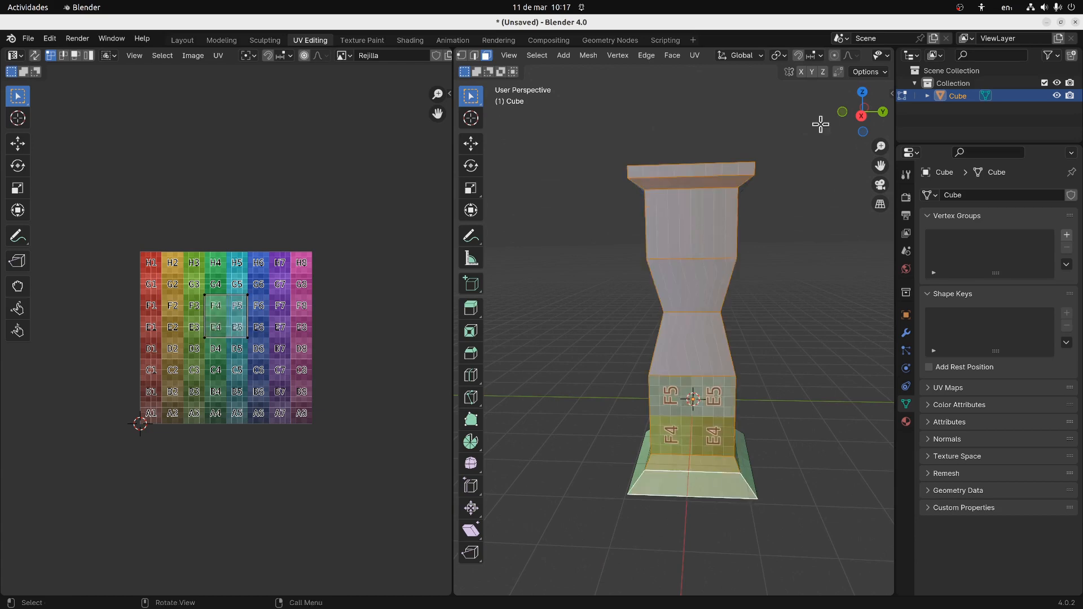
Project the selected faces with Project from View (Bounds) in the Right view and move their UVs beside the grid's left edge
click(861, 116)
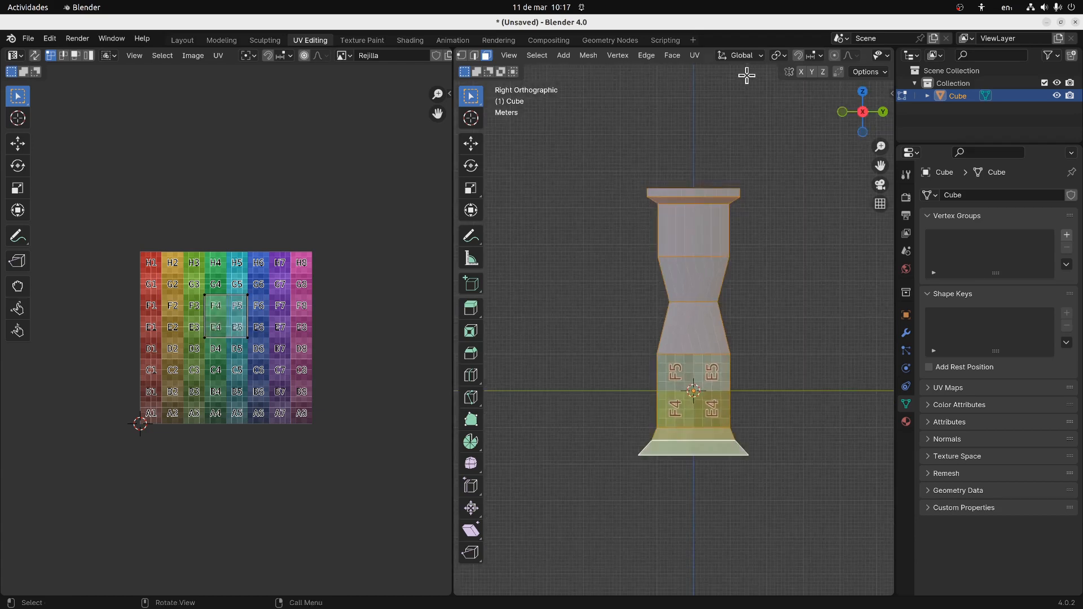
click(700, 57)
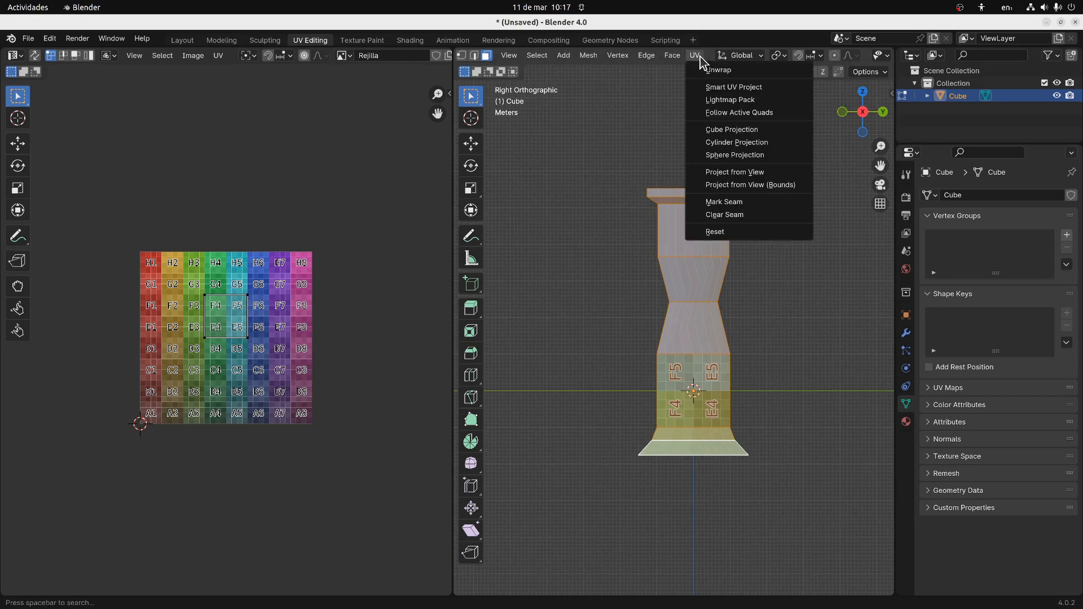
click(724, 185)
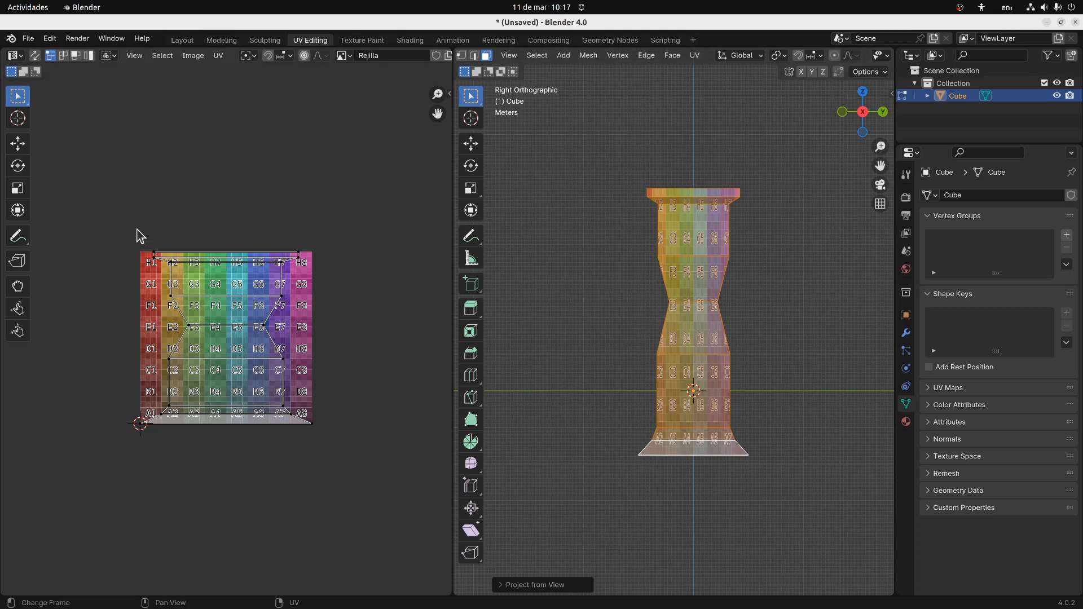
key(a)
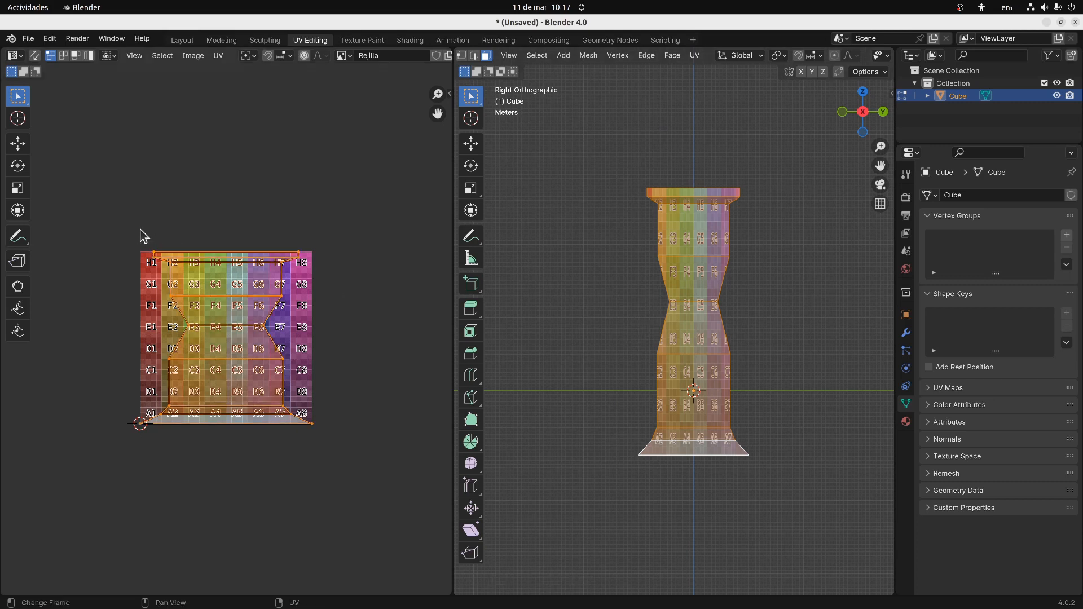
key(g)
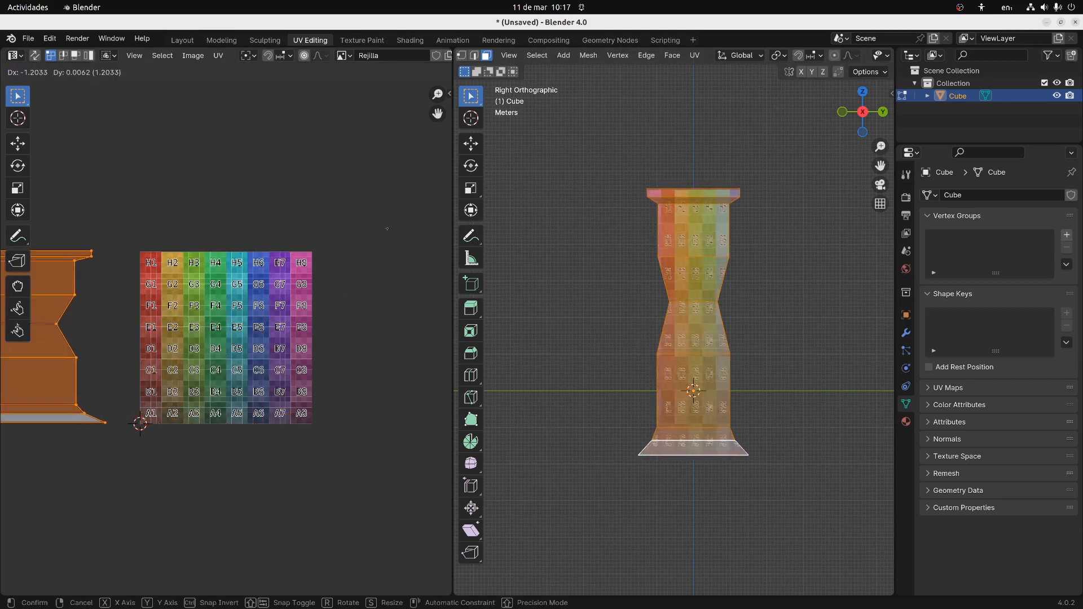
click(389, 235)
Select the column of faces on the pillar's back side, from the cap rim down to the flared base
middle_drag(783, 252, 655, 259)
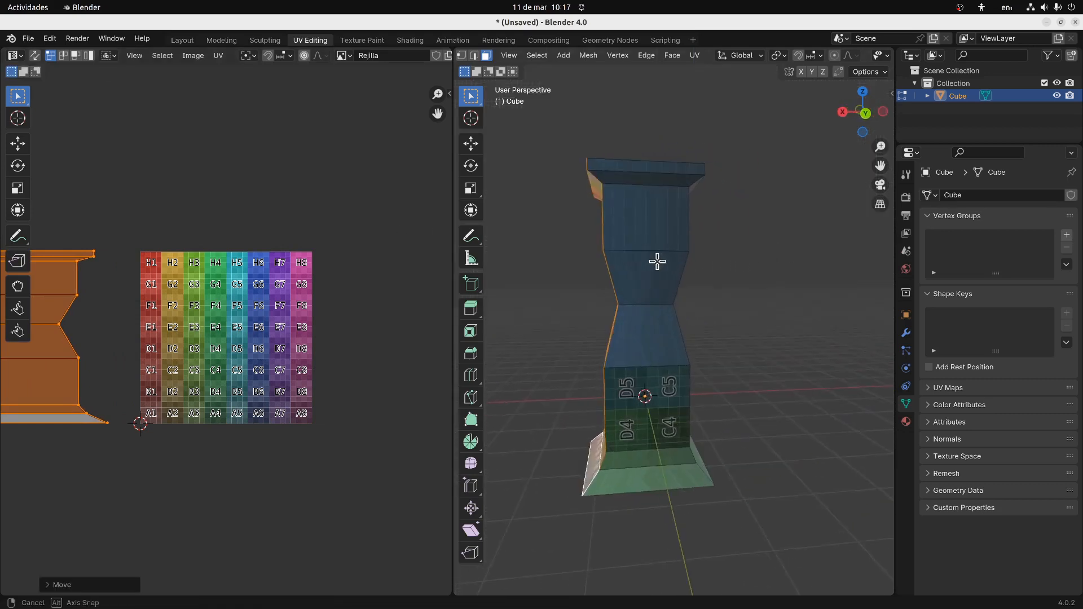
click(657, 170)
shift+click(652, 180)
shift+click(653, 217)
shift+click(650, 282)
shift+click(646, 337)
shift+click(635, 389)
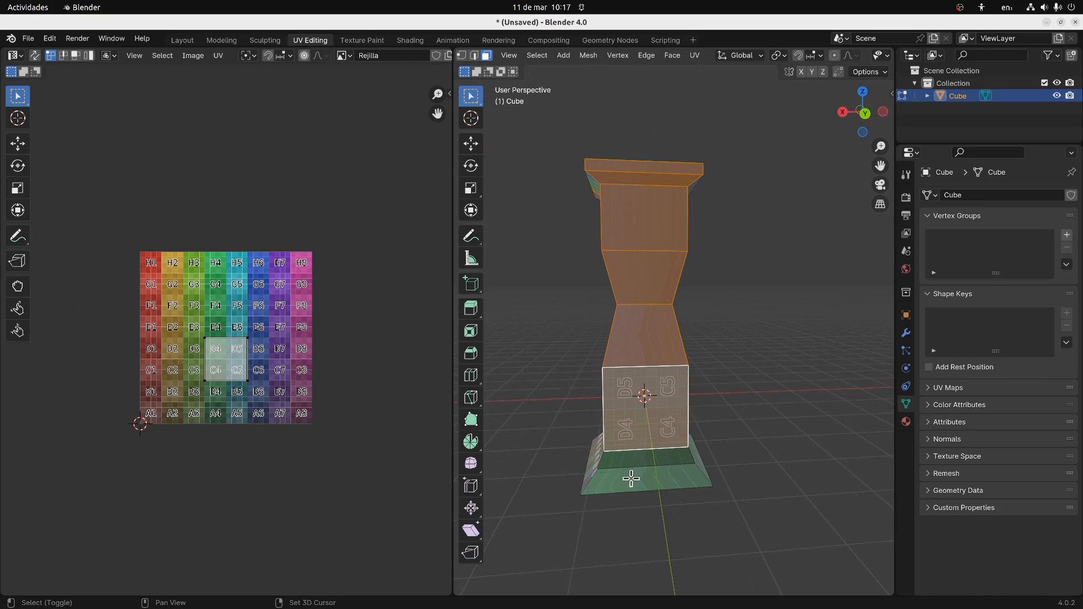
shift+click(632, 479)
Project the back faces with Project from View (Bounds) in the Back view and move their UVs above the color grid
click(865, 118)
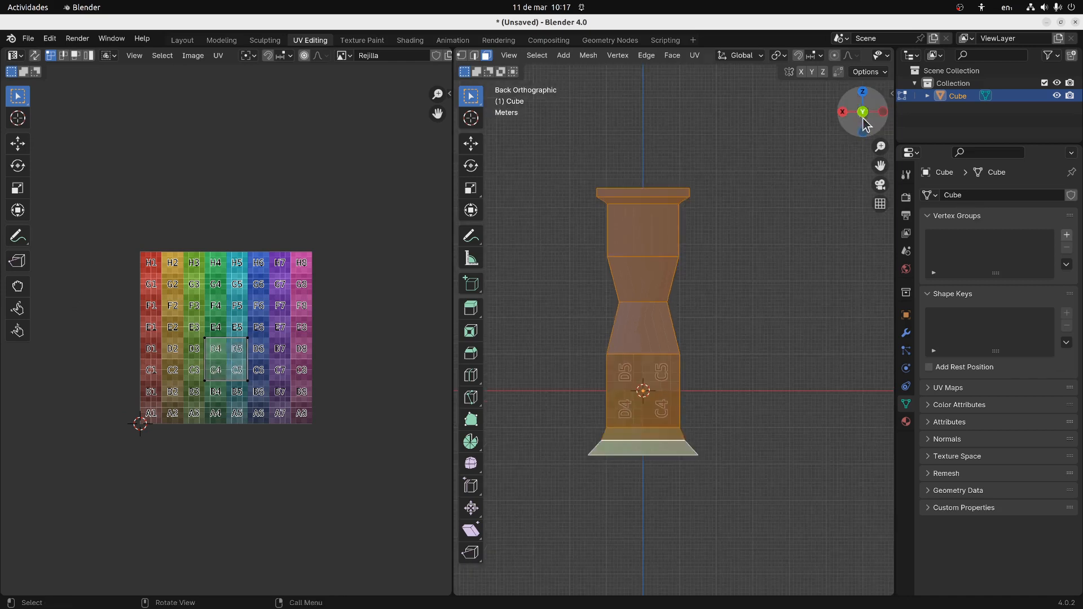
click(700, 57)
click(728, 185)
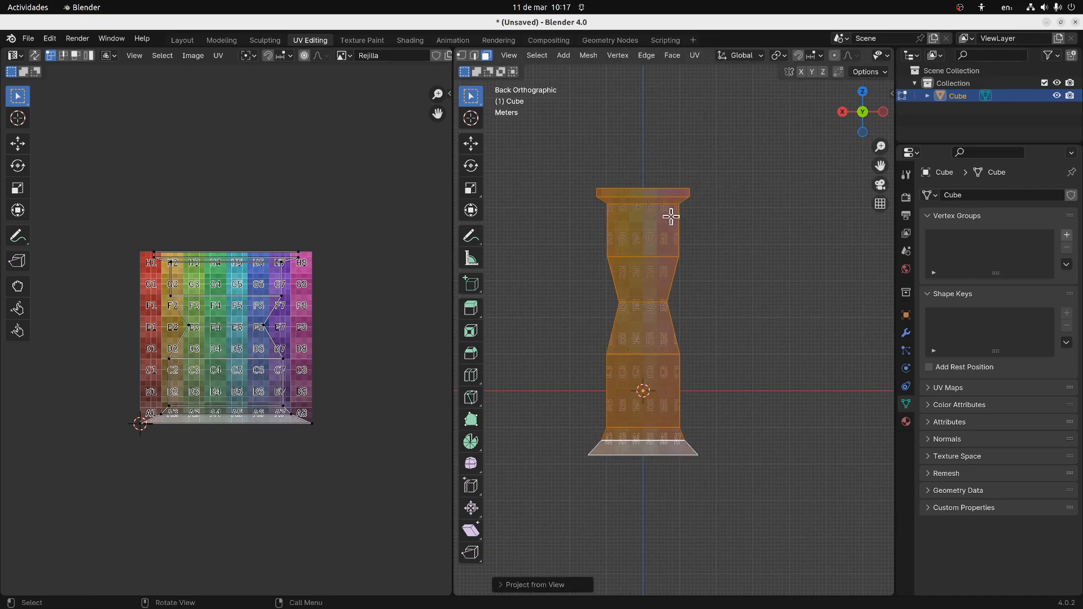
drag(140, 229, 323, 438)
key(g)
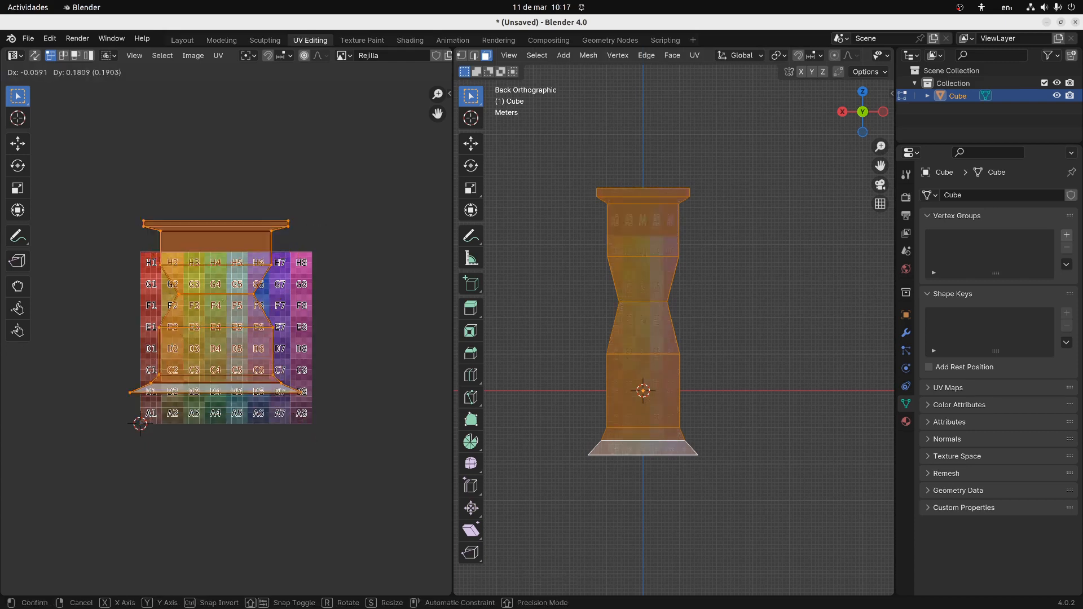
click(257, 199)
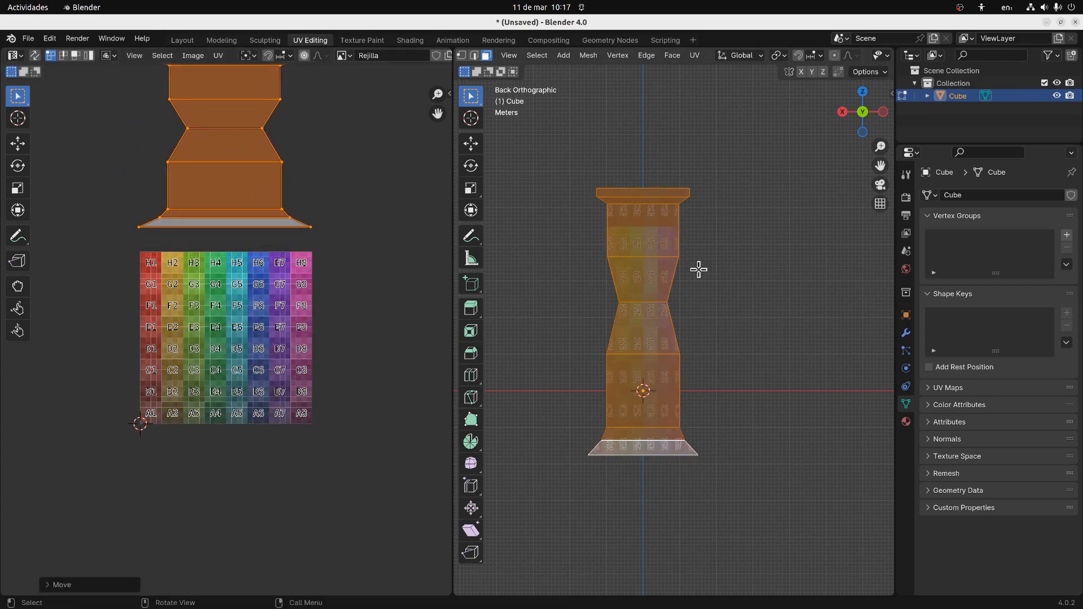
Select the column of faces on the pillar's negative X side, from the cap down to the flared base
middle_drag(699, 268, 542, 280)
click(630, 188)
shift+click(649, 217)
shift+click(651, 279)
shift+click(651, 327)
shift+click(652, 395)
shift+click(648, 445)
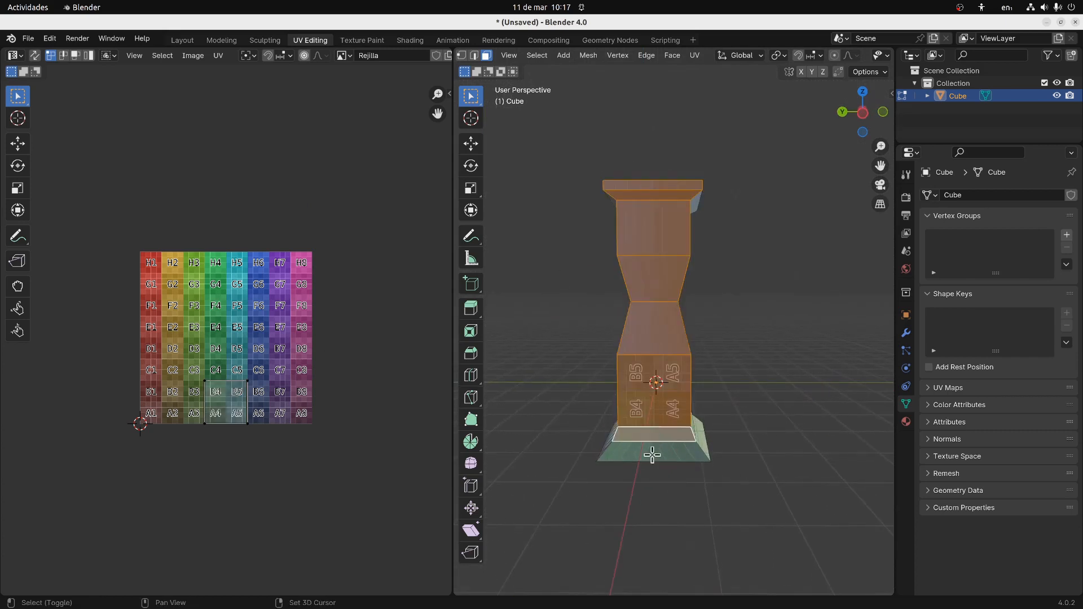
Project the negative X faces with Project from View (Bounds) in the Left view and move their UVs below the color grid
click(863, 112)
click(694, 55)
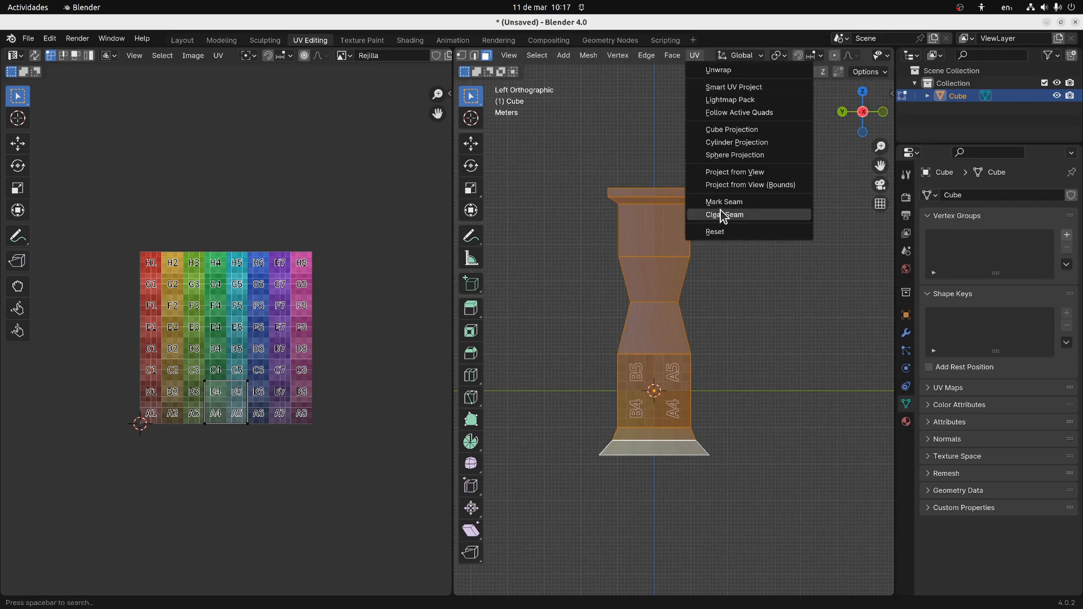
click(725, 172)
click(696, 55)
click(776, 185)
middle_drag(776, 235, 839, 140)
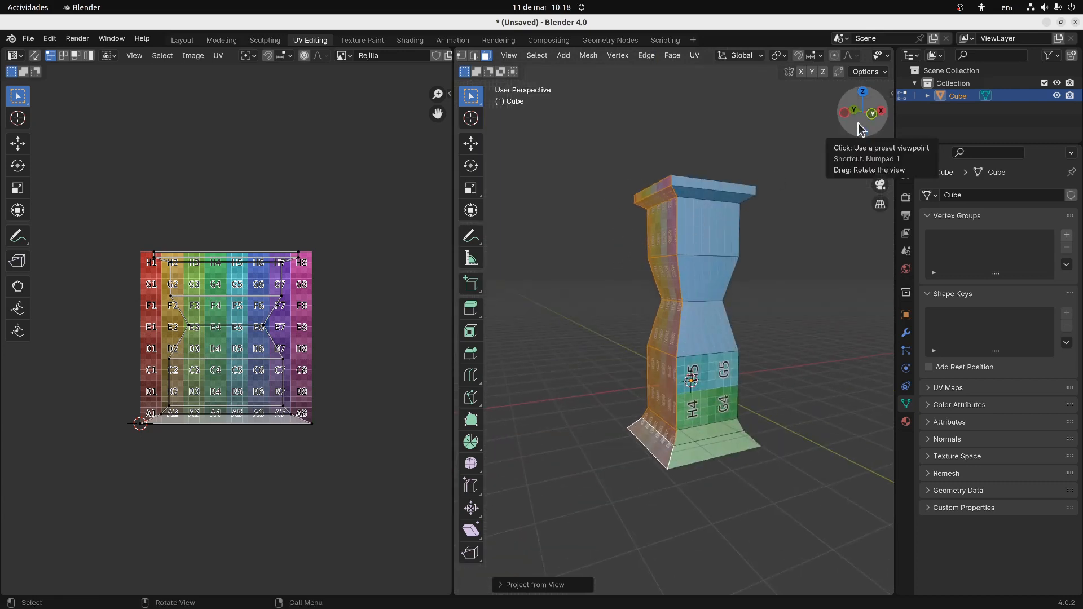
key(a)
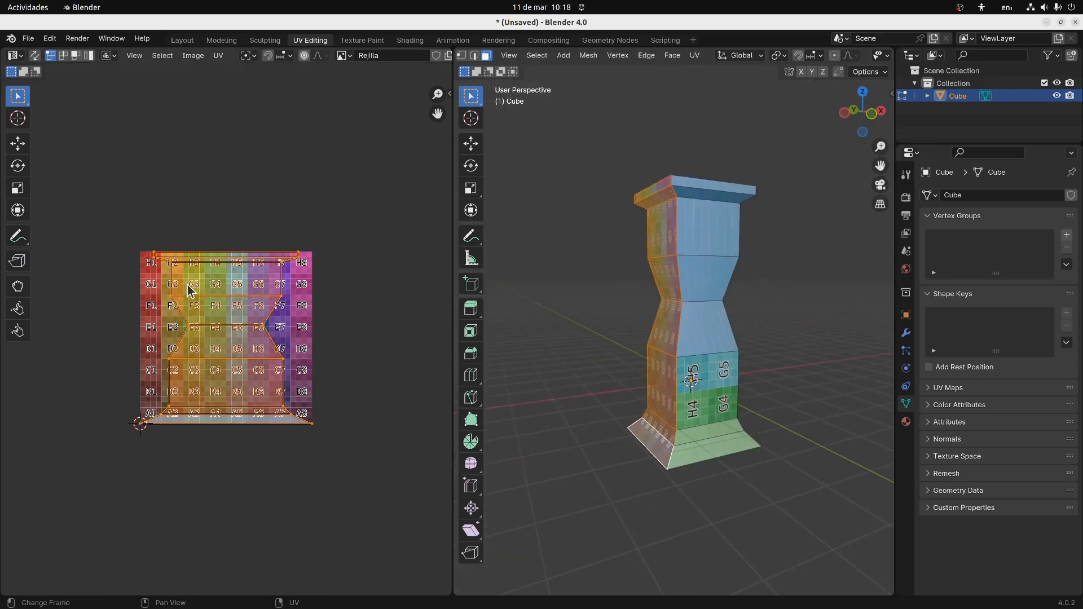
key(g)
click(193, 480)
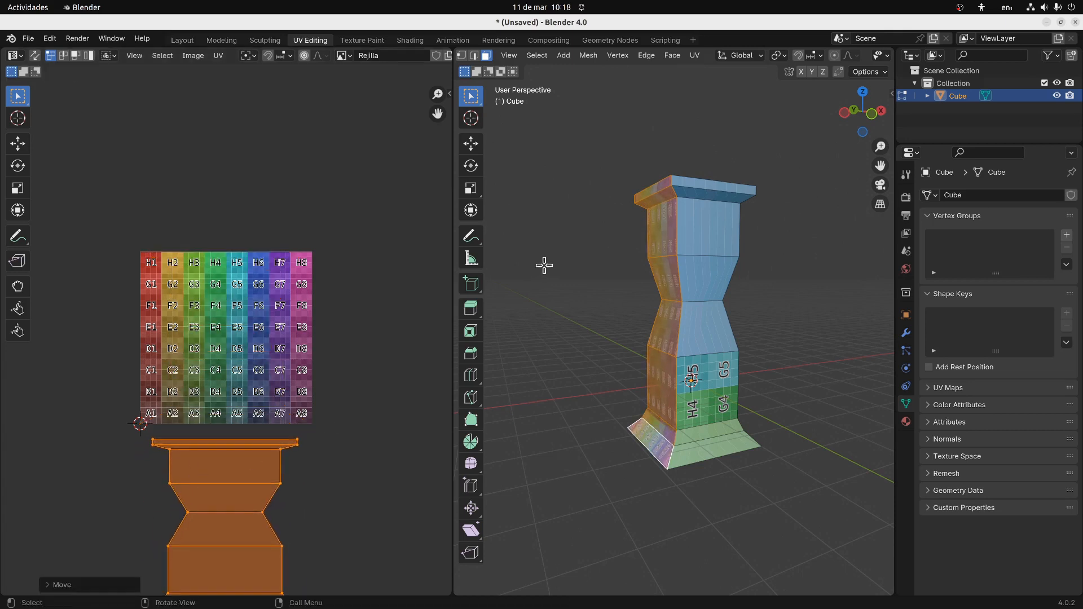
Select the column of faces on the pillar's front side, from the cap rim down to the flared base
click(707, 188)
shift+click(708, 196)
shift+click(710, 237)
shift+click(707, 293)
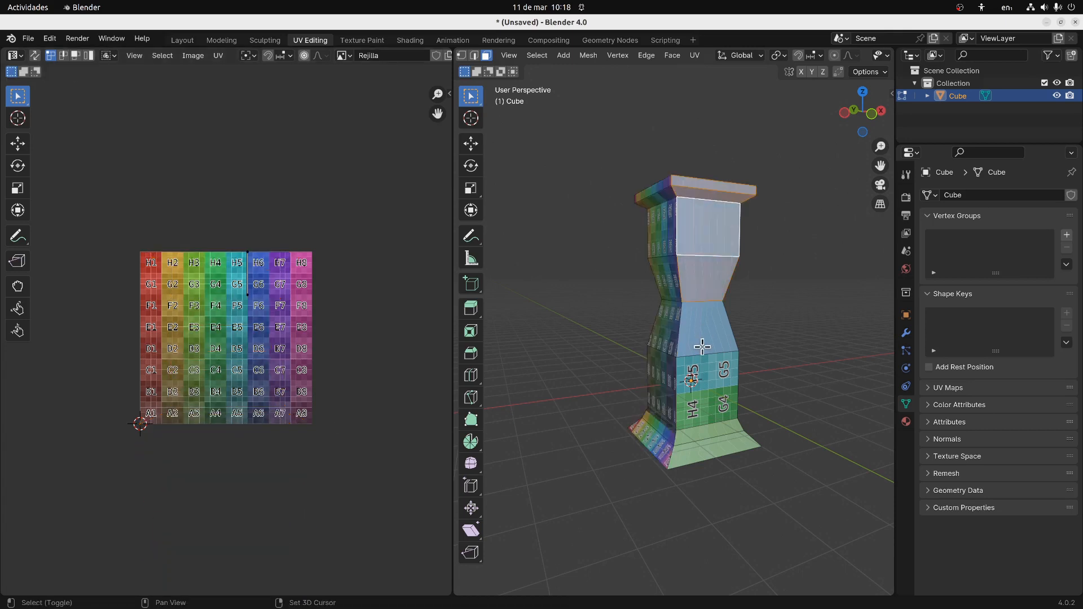
shift+click(702, 348)
shift+click(701, 382)
shift+click(702, 434)
shift+click(700, 456)
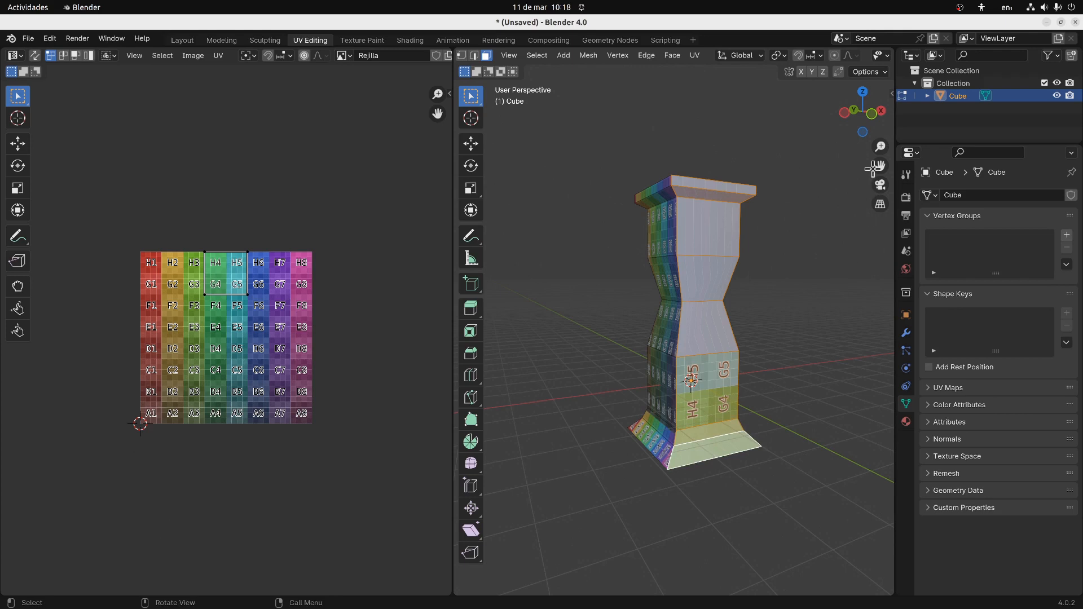
Project the front faces from the Front view, fitted to the image bounds, and move their UVs beside the grid's right edge
click(872, 113)
key(u)
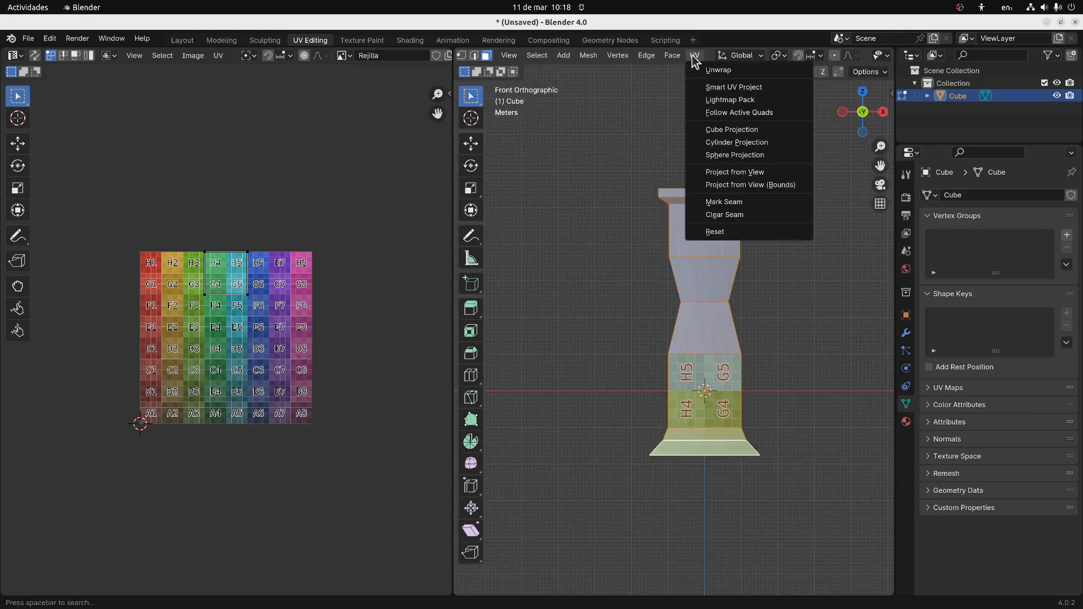
click(726, 172)
drag(138, 222, 364, 457)
drag(276, 404, 449, 398)
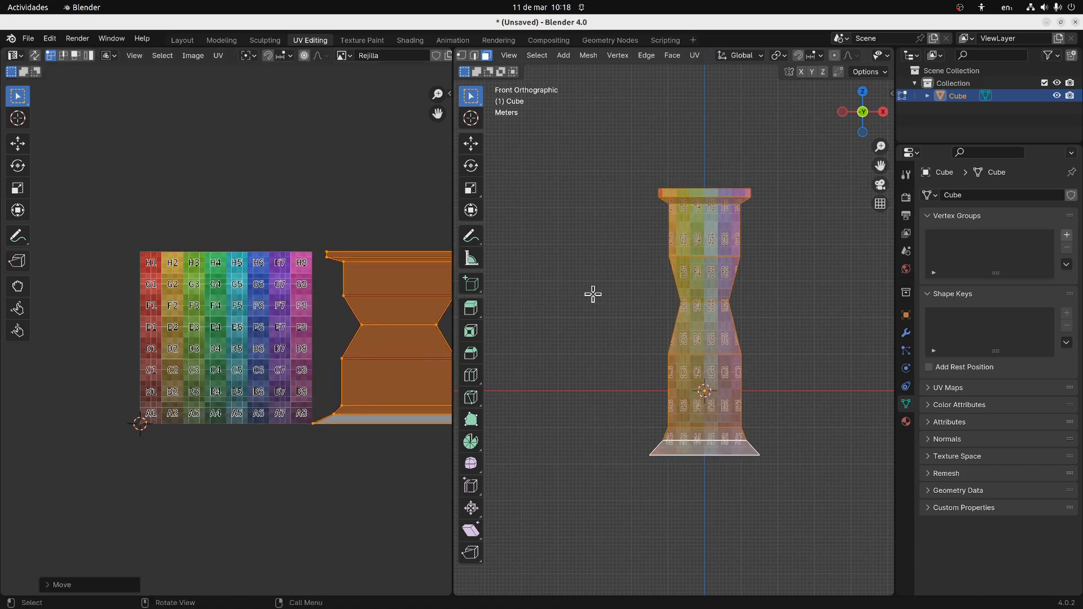
Select the pillar's top and bottom faces and move their UV squares clear of the color grid
middle_drag(593, 294, 647, 420)
click(712, 254)
middle_drag(692, 388, 662, 161)
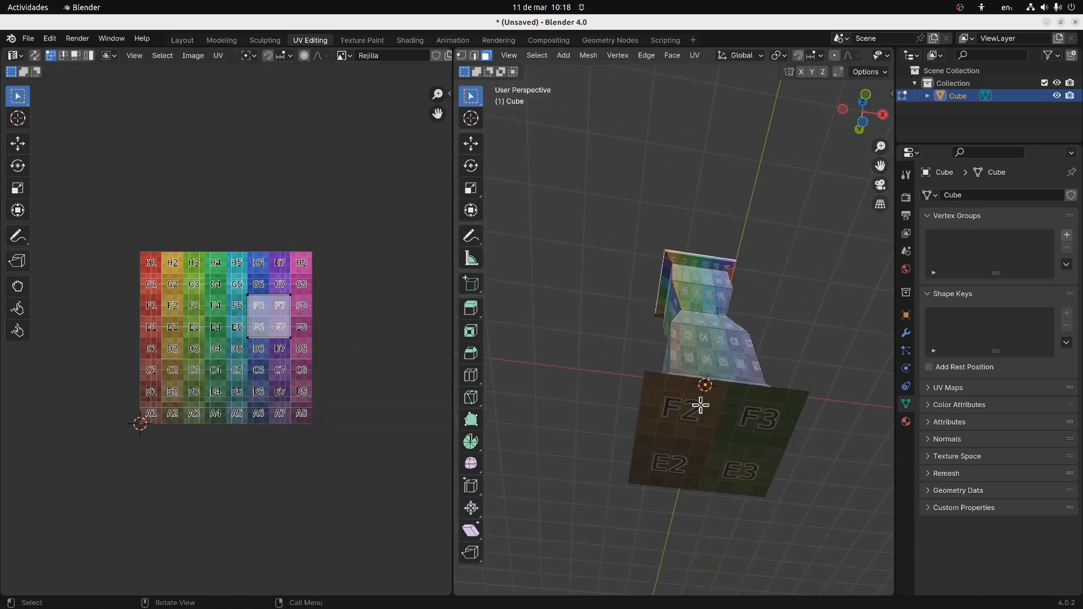
shift+click(699, 414)
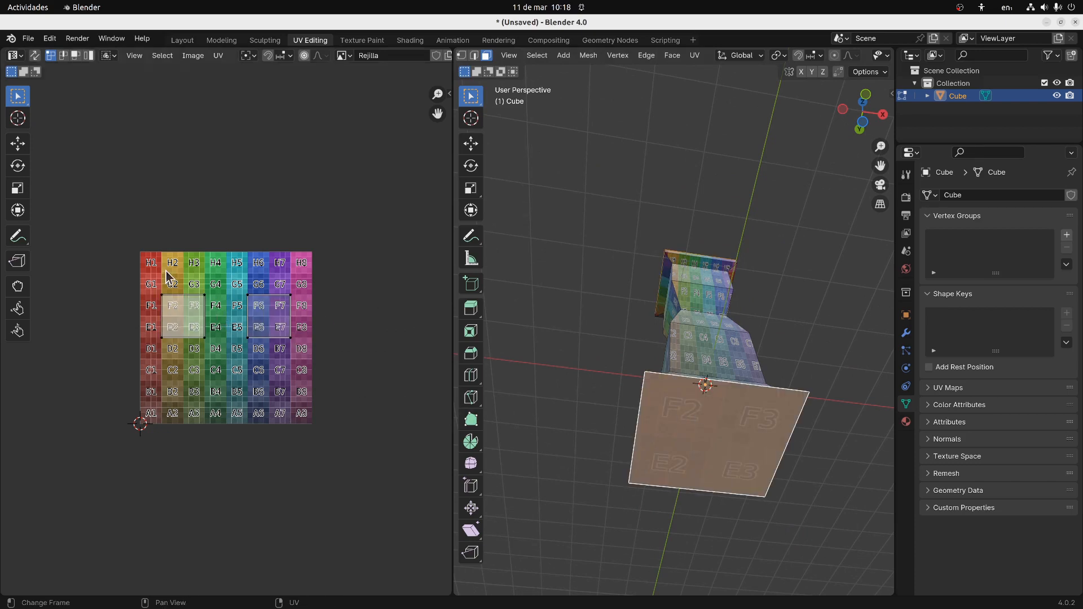
drag(146, 275, 307, 354)
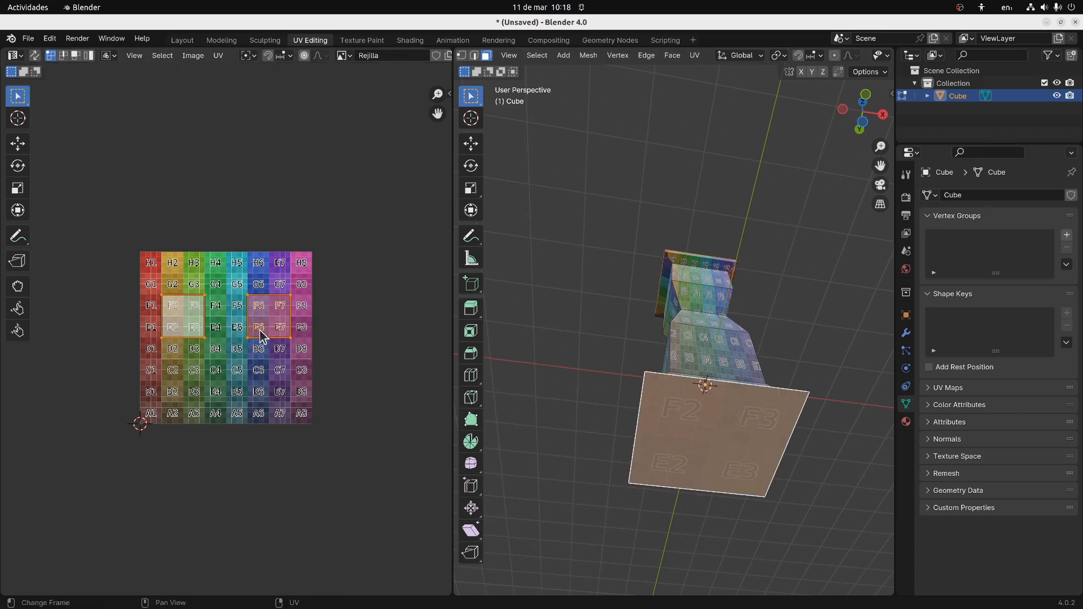
key(g)
key(x)
key(y)
key(x)
click(165, 174)
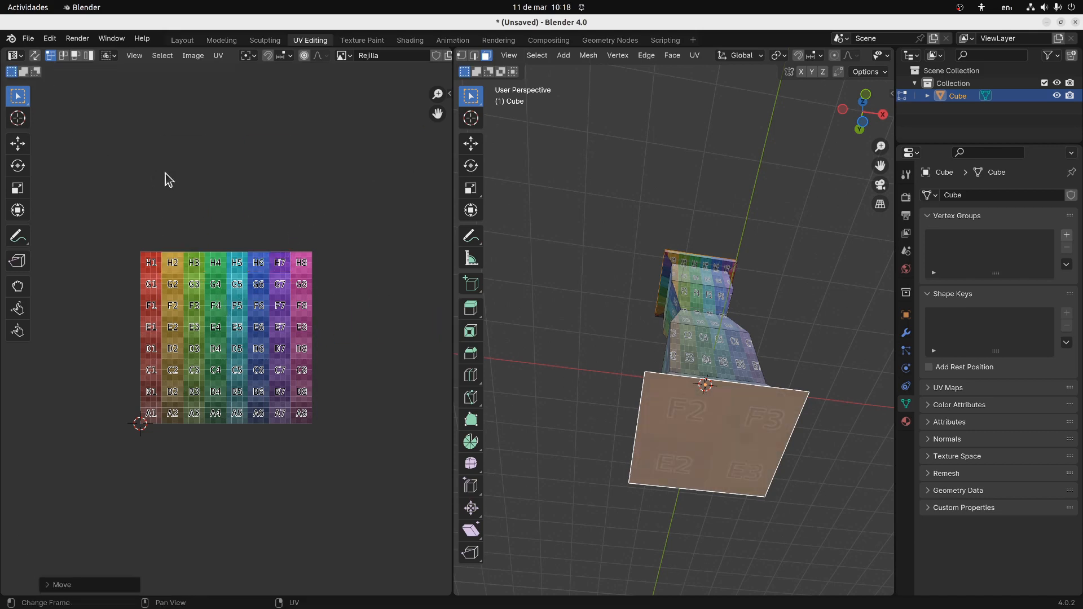
Move the top and bottom faces' UV squares farther out to the right of the color grid
middle_drag(418, 182, 154, 198)
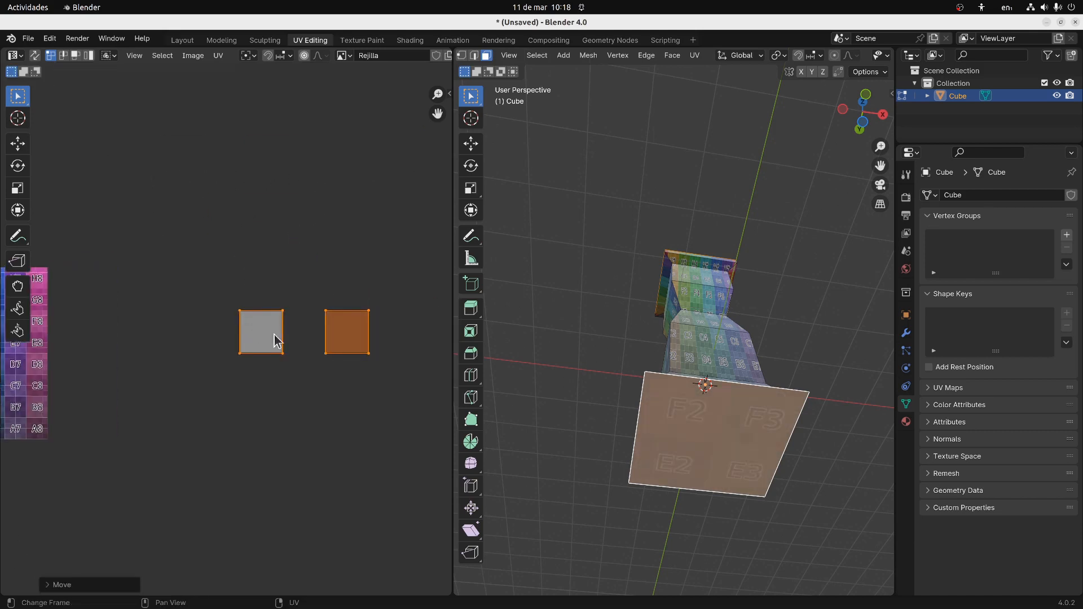
key(g)
click(351, 334)
scroll(295, 272, down, 7)
middle_drag(296, 272, 390, 295)
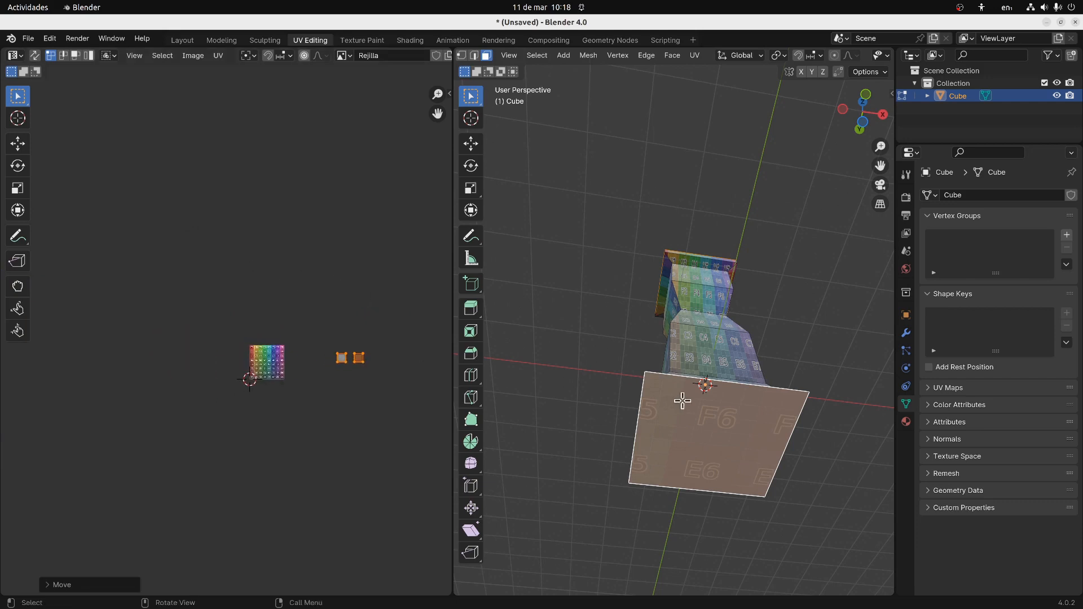
scroll(361, 378, up, 4)
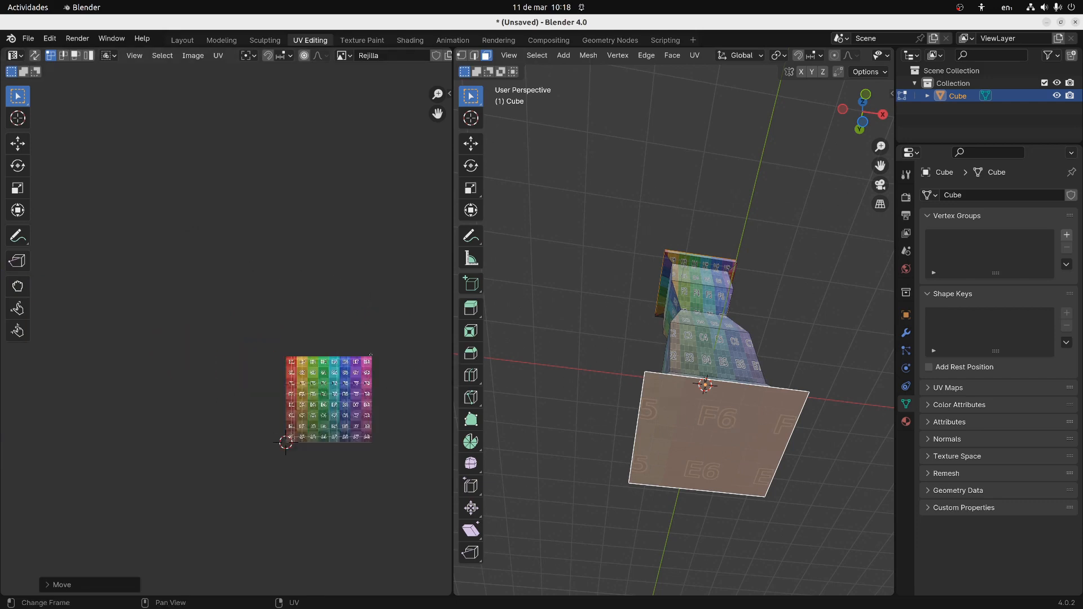
middle_drag(641, 290, 635, 350)
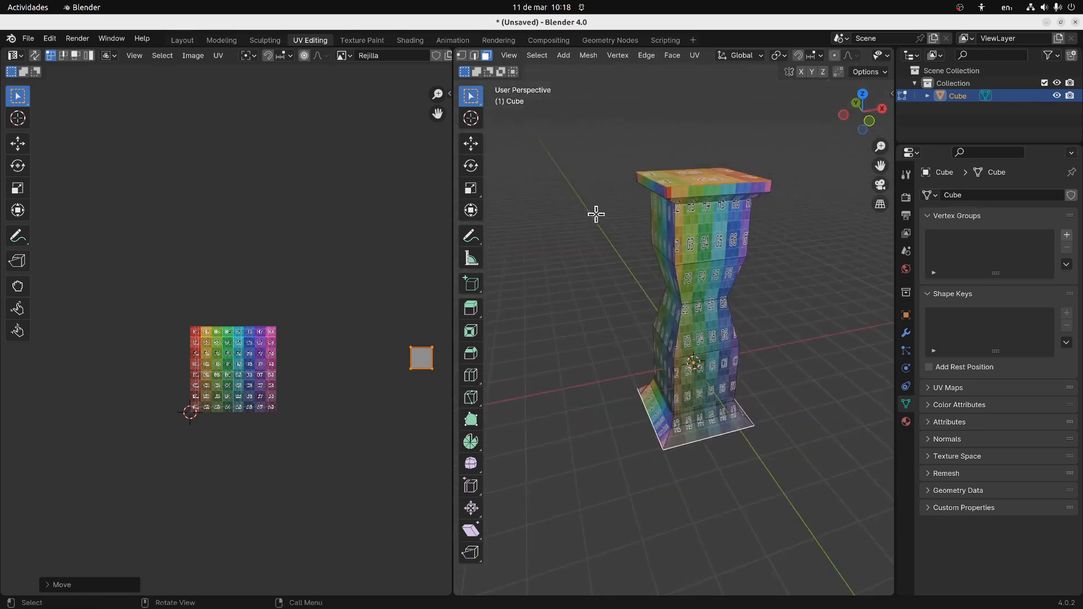
Select all faces, narrow the four side UV islands along X to about 0.6, and scale them uniformly to about half size
key(a)
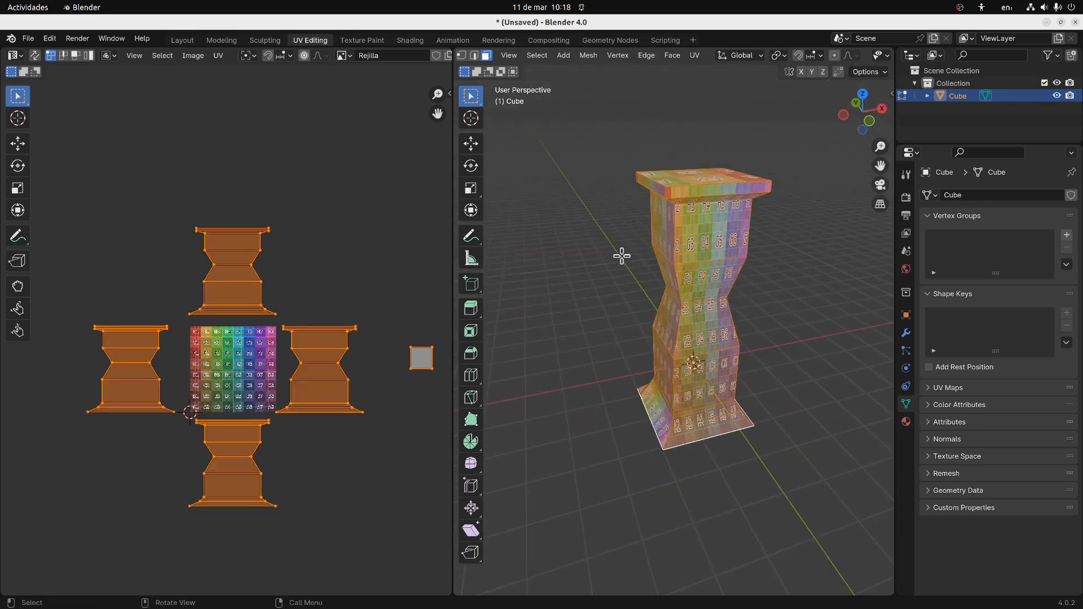
middle_drag(668, 340, 653, 374)
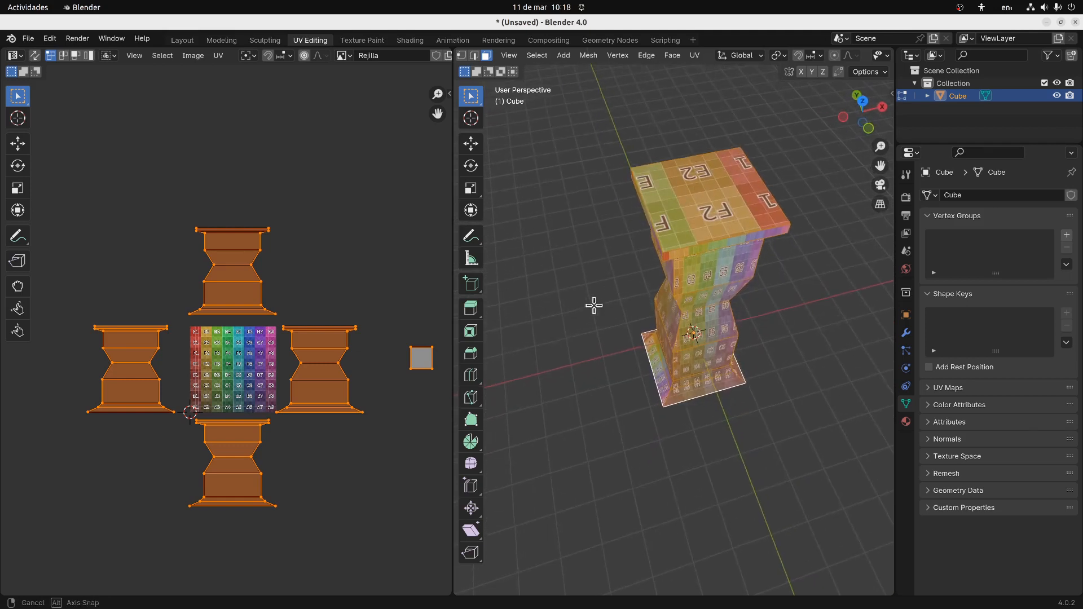
middle_drag(592, 311, 597, 277)
drag(87, 187, 393, 550)
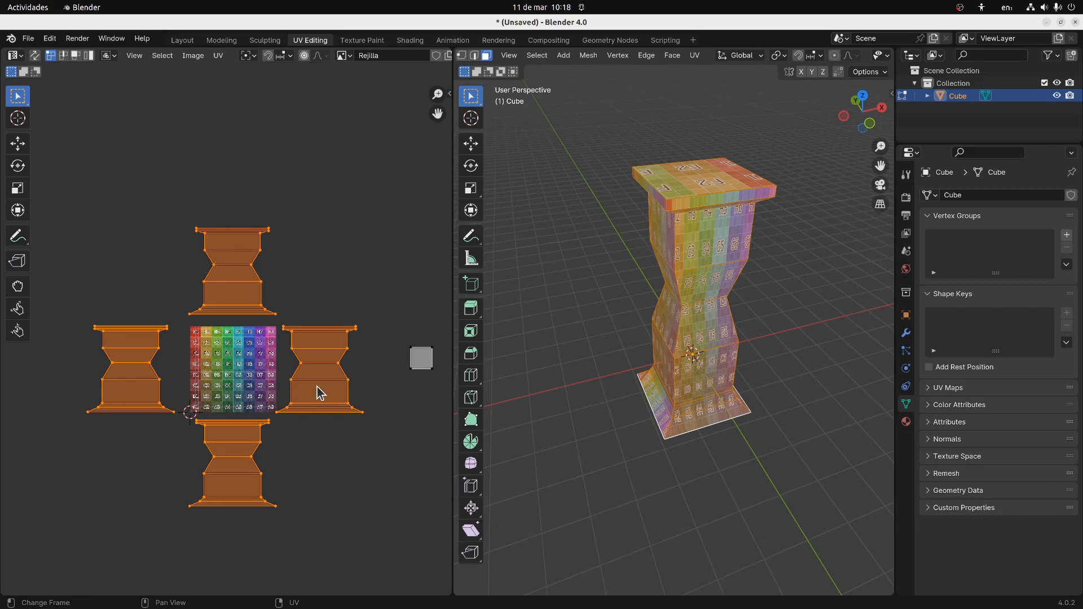
key(s)
key(x)
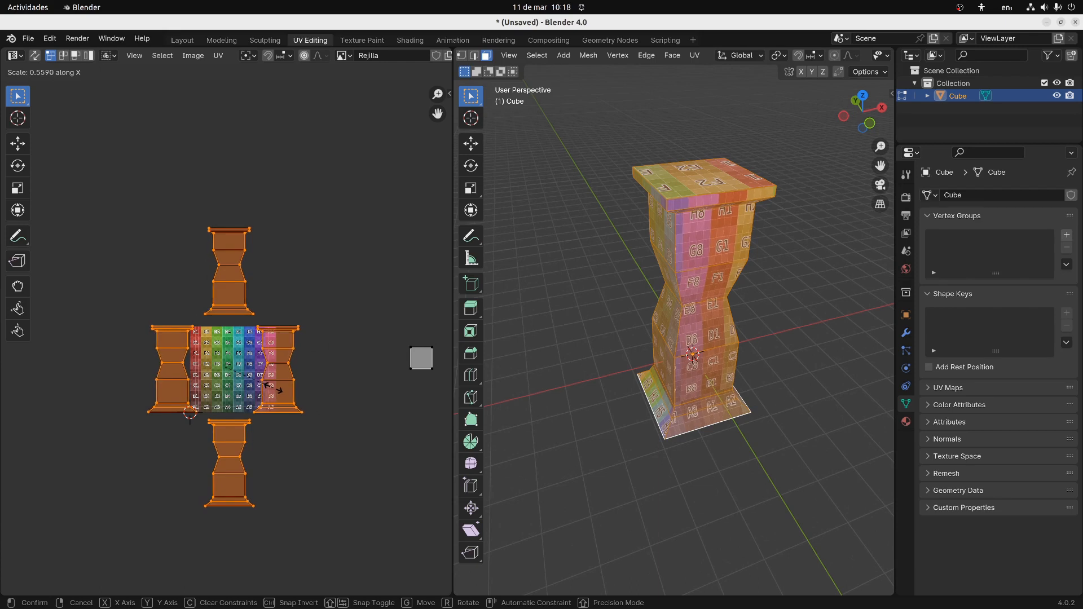
click(276, 393)
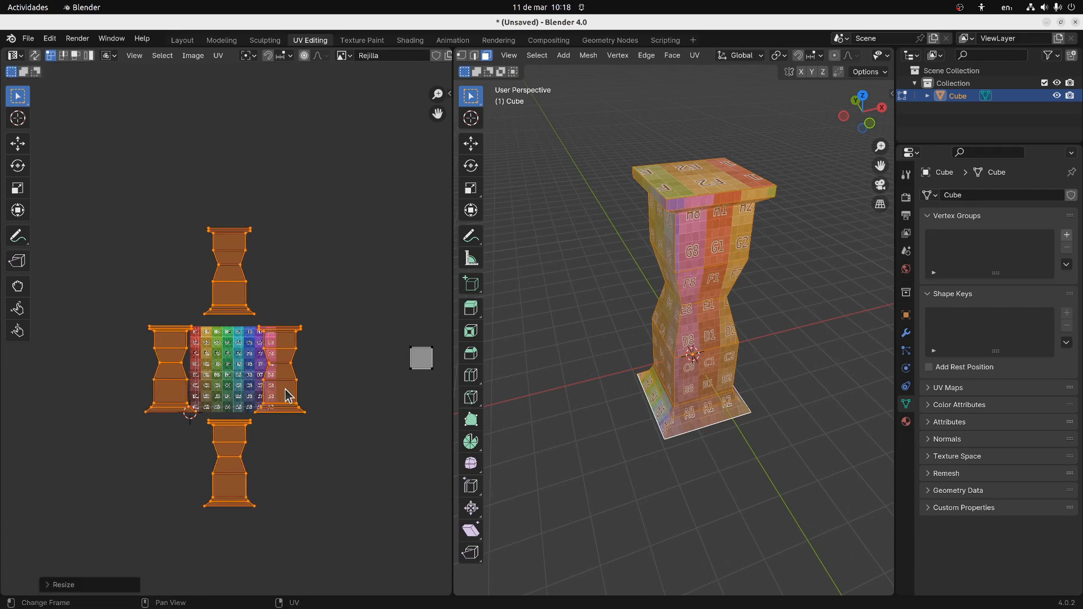
key(s)
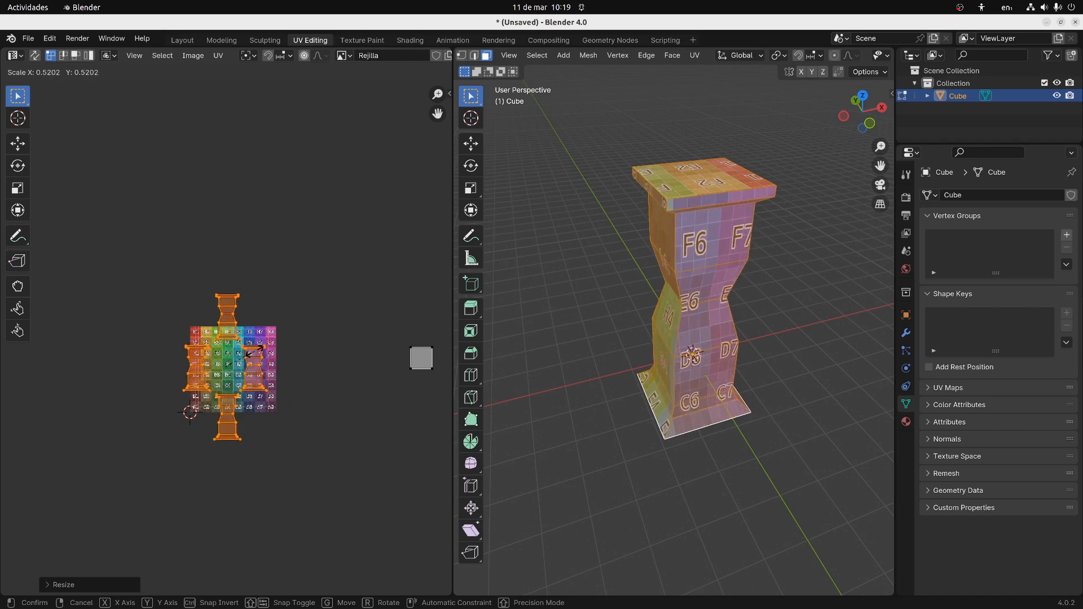
click(256, 359)
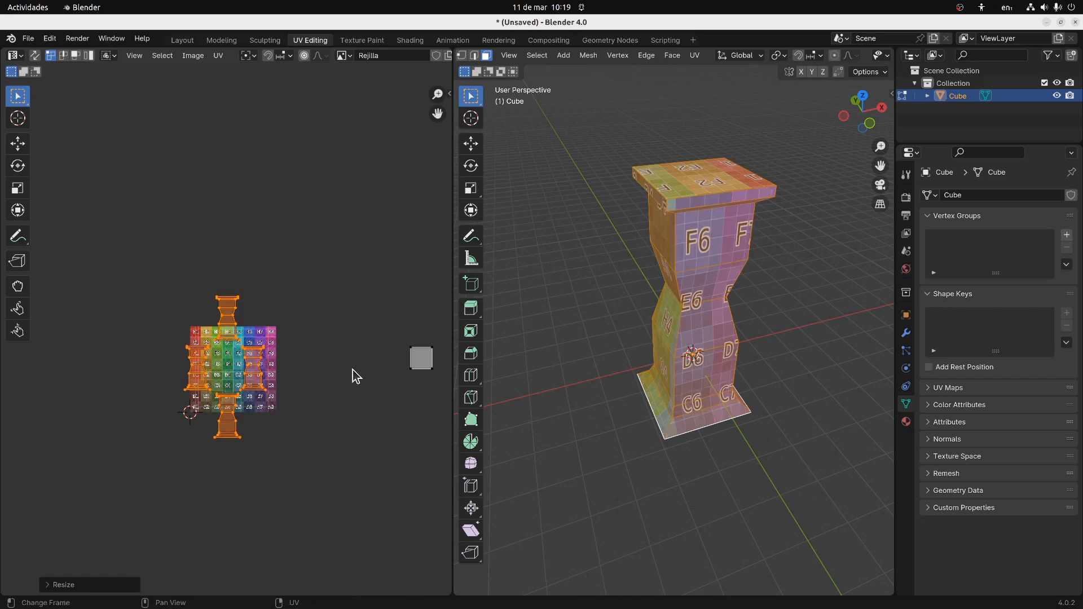
Move the two cap UV squares back to the color grid's upper right corner
middle_drag(386, 341, 236, 350)
drag(236, 350, 327, 406)
drag(227, 333, 337, 416)
key(g)
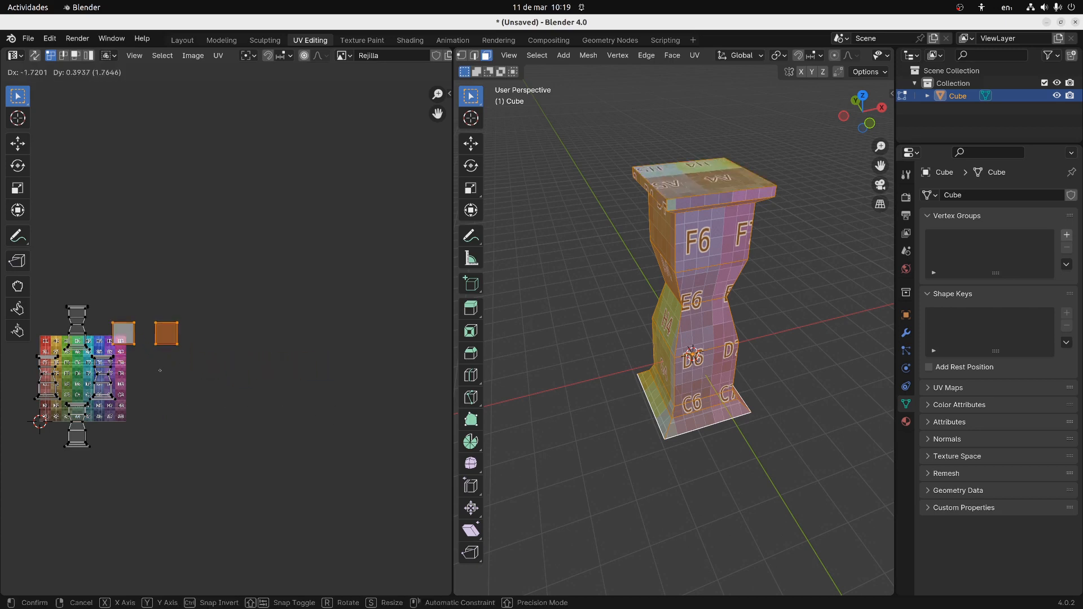
click(165, 377)
Select the four side UV islands and move them along X until they lie left of the color grid
scroll(350, 439, up, 4)
middle_drag(350, 439, 320, 242)
drag(66, 106, 245, 511)
shift+click(246, 242)
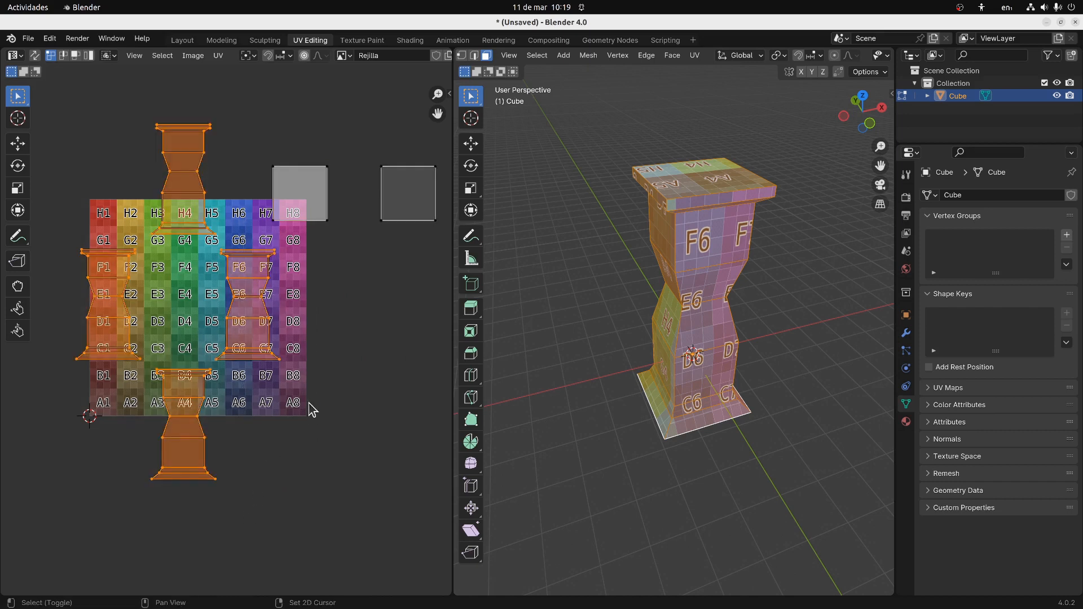
key(g)
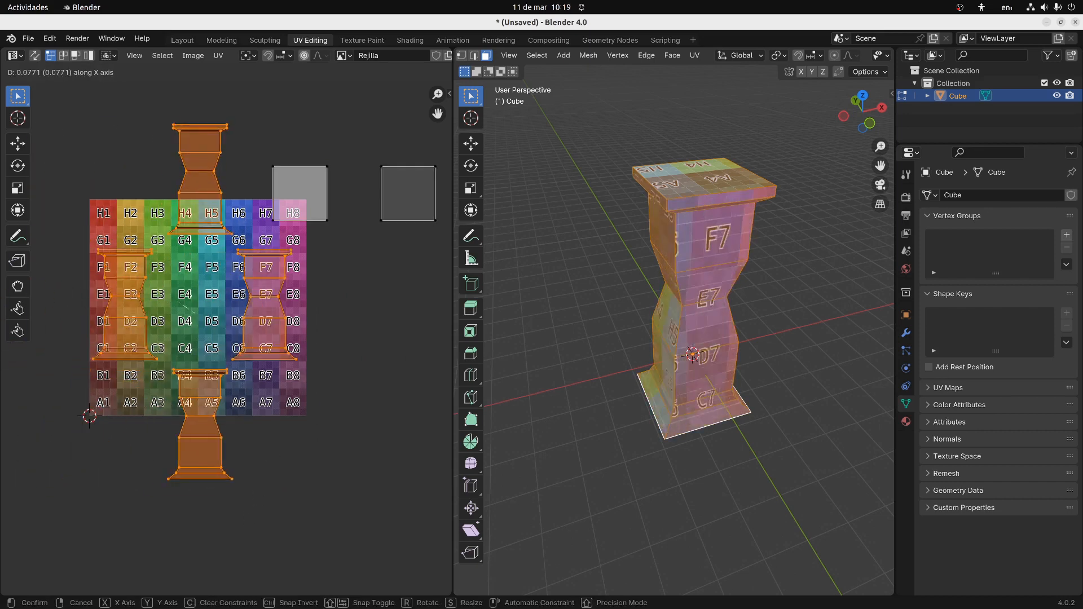
key(x)
click(113, 339)
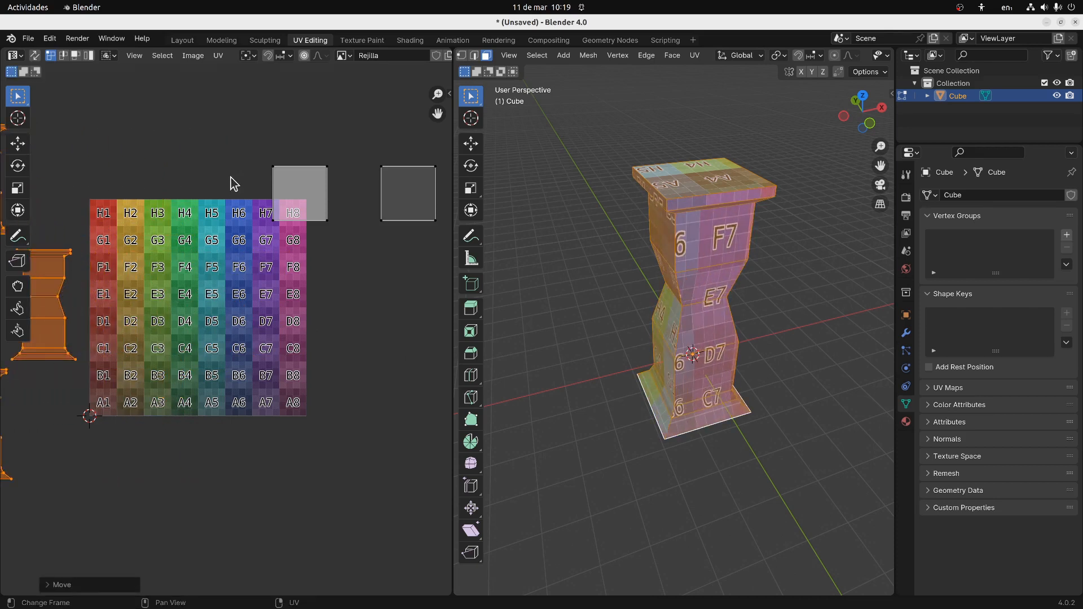
Move the leftmost side island farther left to make room for a row
key(KP_Decimal)
drag(85, 230, 175, 380)
key(g)
click(56, 368)
Lower the uppermost side island along Y to line up with the others and place it beside the leftmost island
drag(135, 103, 252, 268)
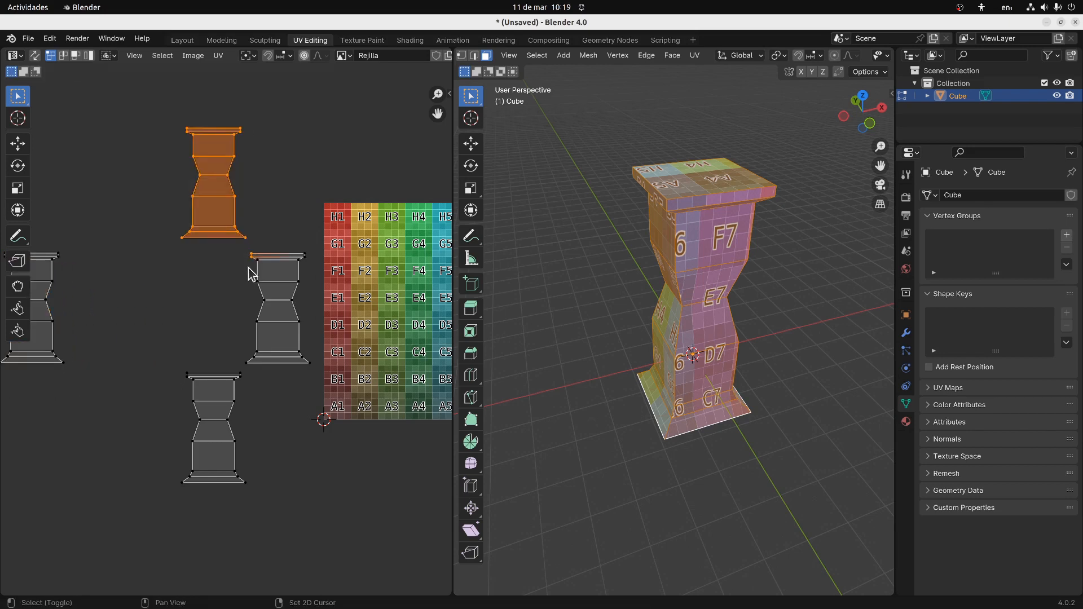
middle_drag(237, 249, 255, 275)
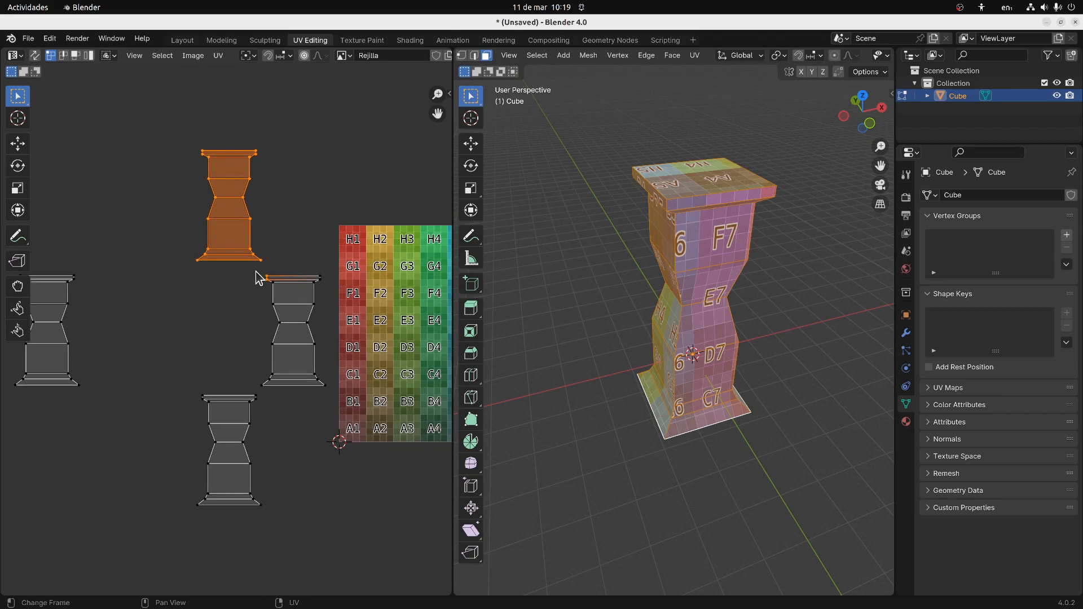
drag(178, 126, 275, 268)
key(g)
key(y)
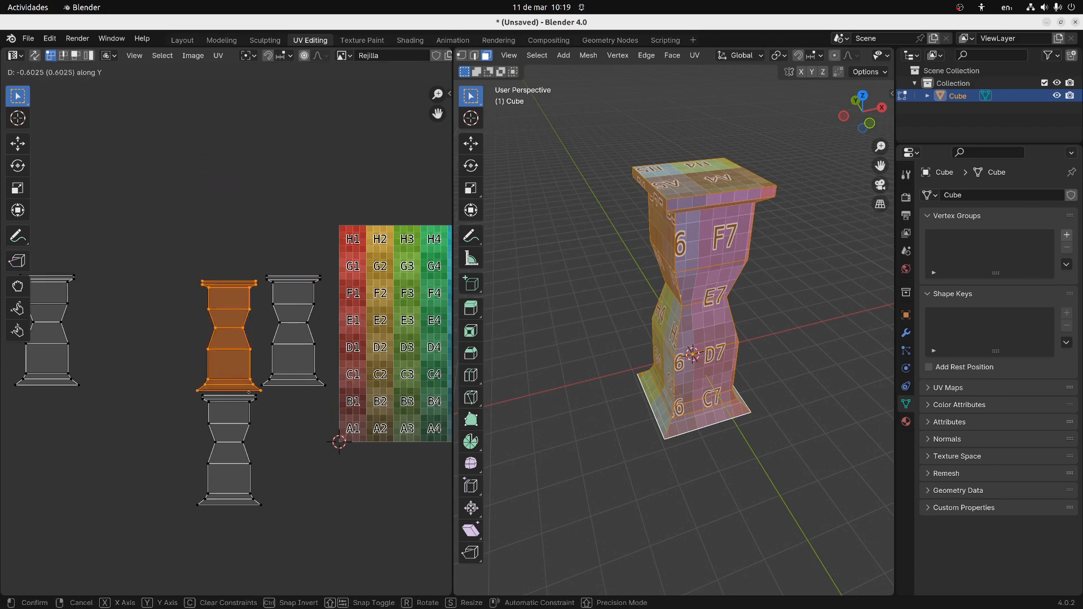
click(247, 386)
key(h)
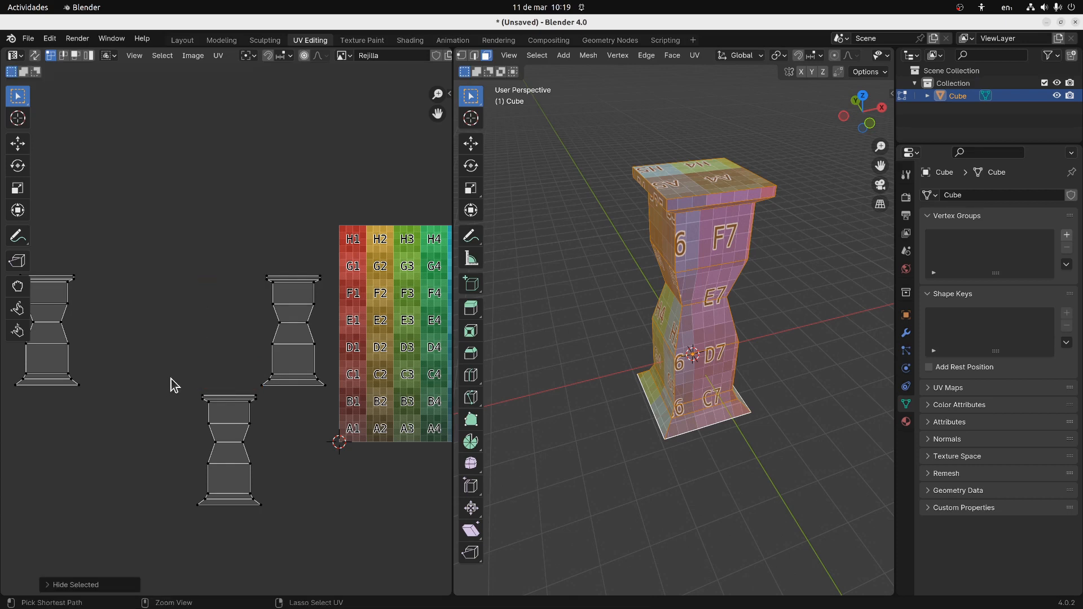
key(alt+h)
key(g)
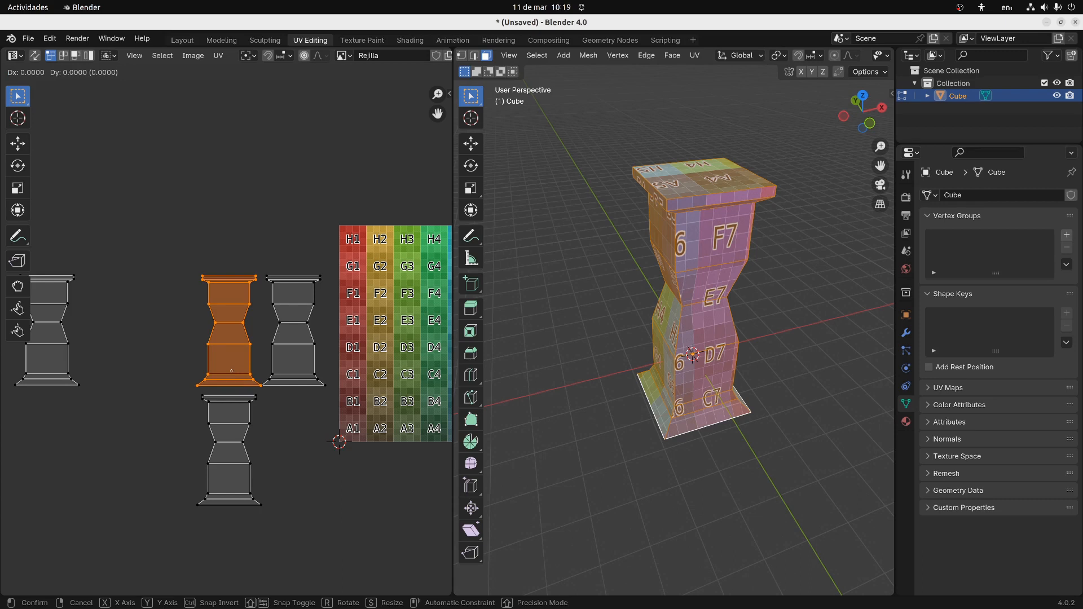
click(117, 365)
Raise the lowest side island along Y into the row and shift it along X beside the second island
drag(191, 380, 259, 515)
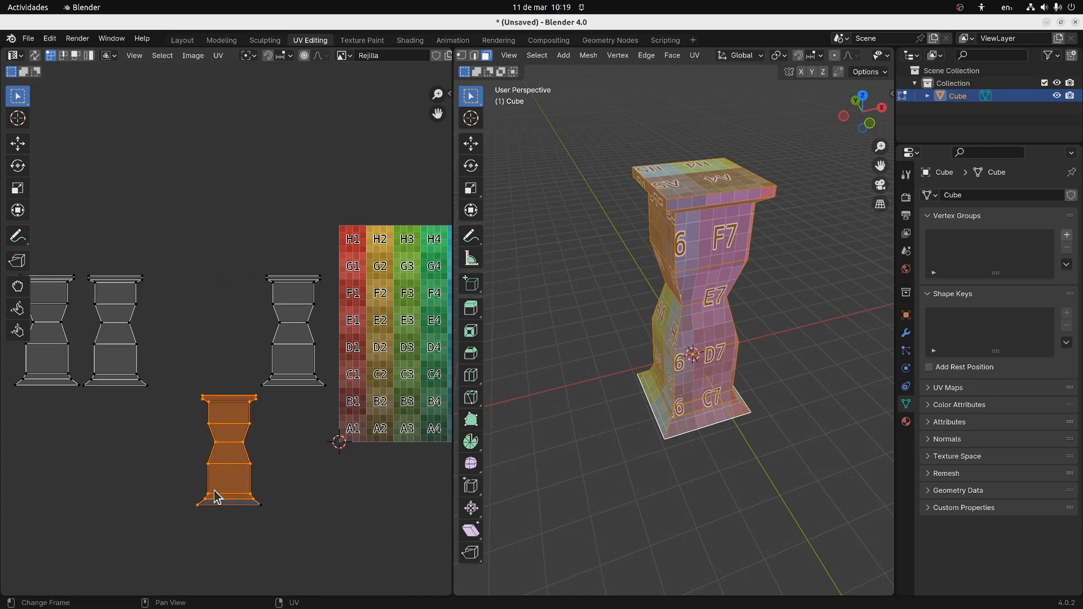
key(g)
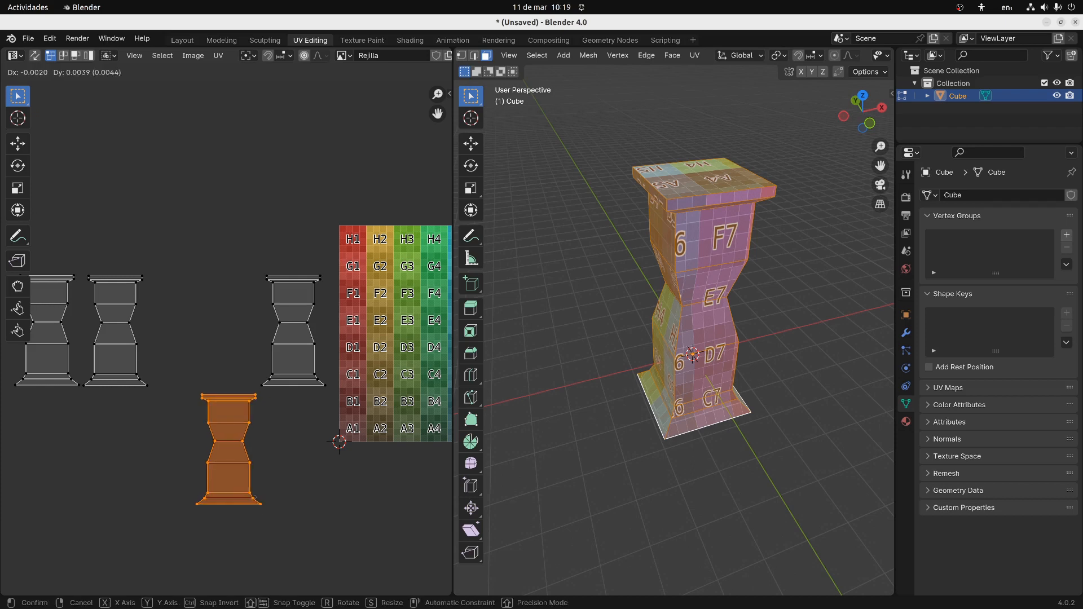
key(y)
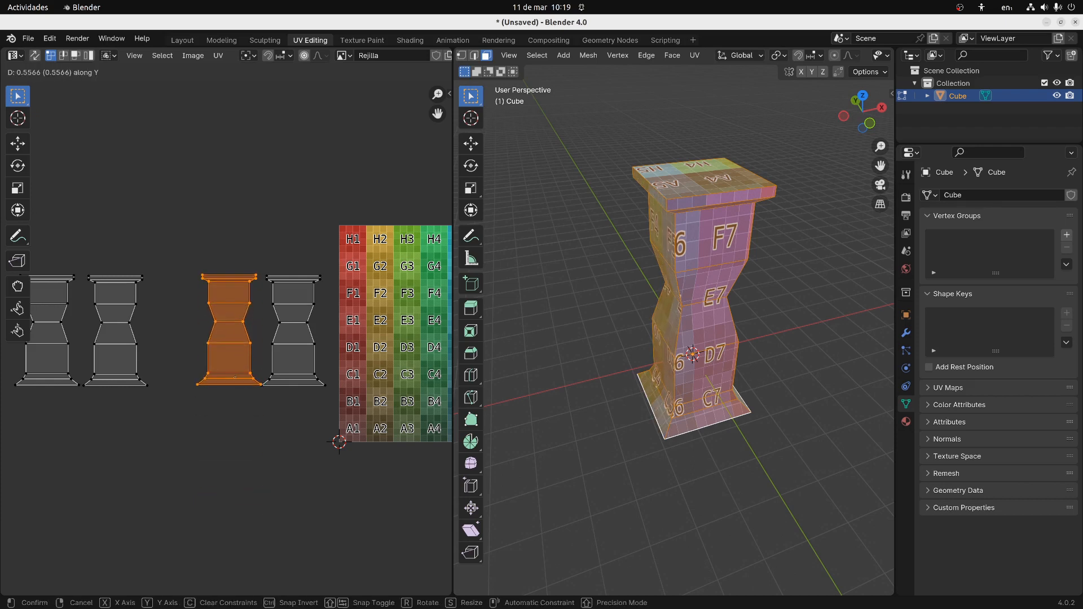
click(237, 387)
key(g)
key(x)
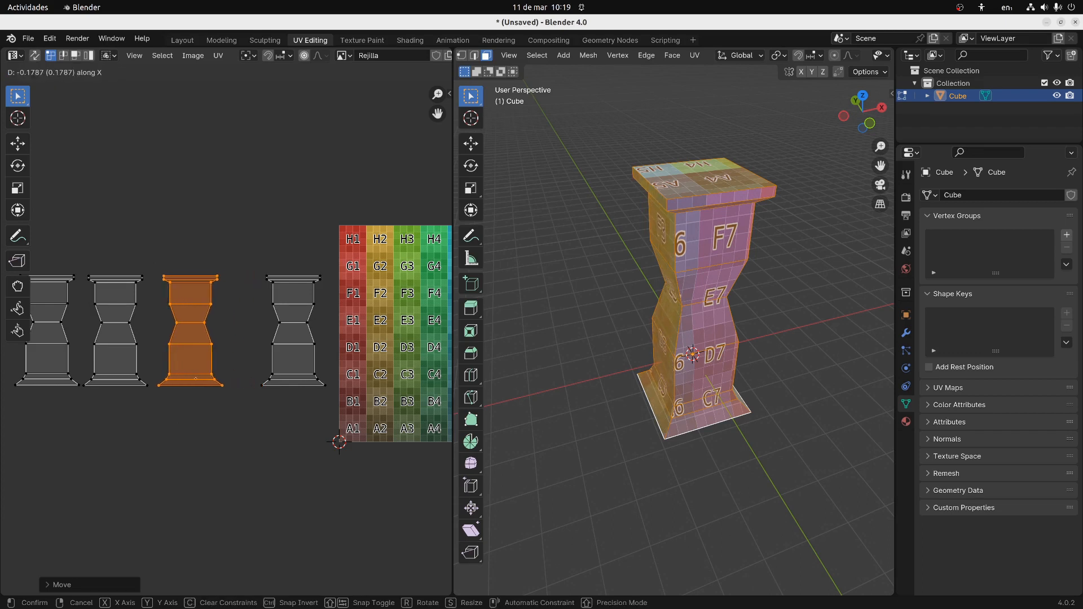
click(196, 378)
Shift the side island nearest the color grid along X to close the gap in the row
drag(259, 259, 322, 398)
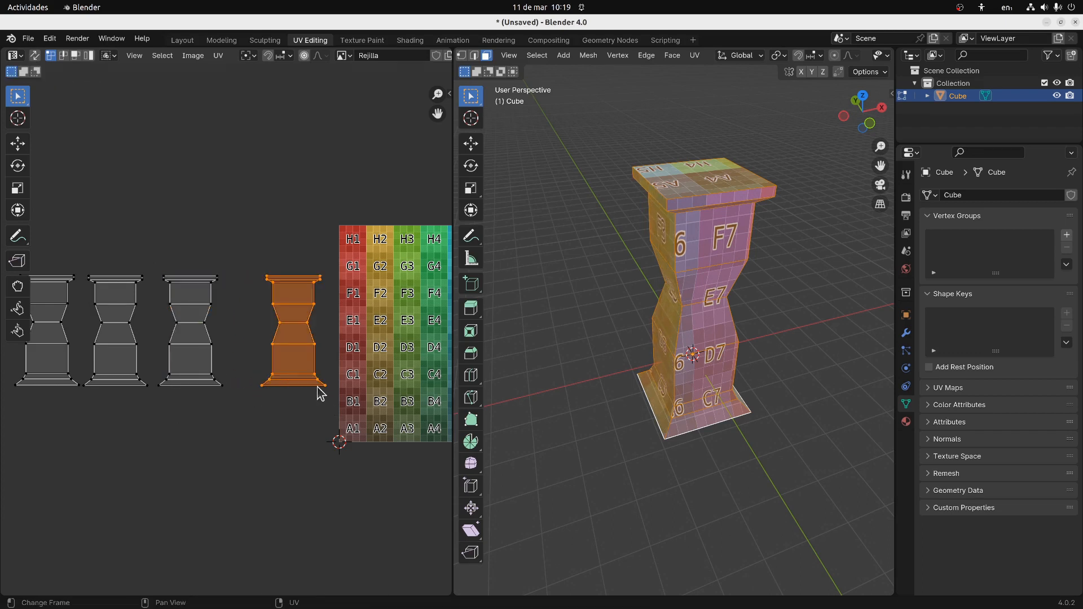
key(g)
key(x)
click(285, 384)
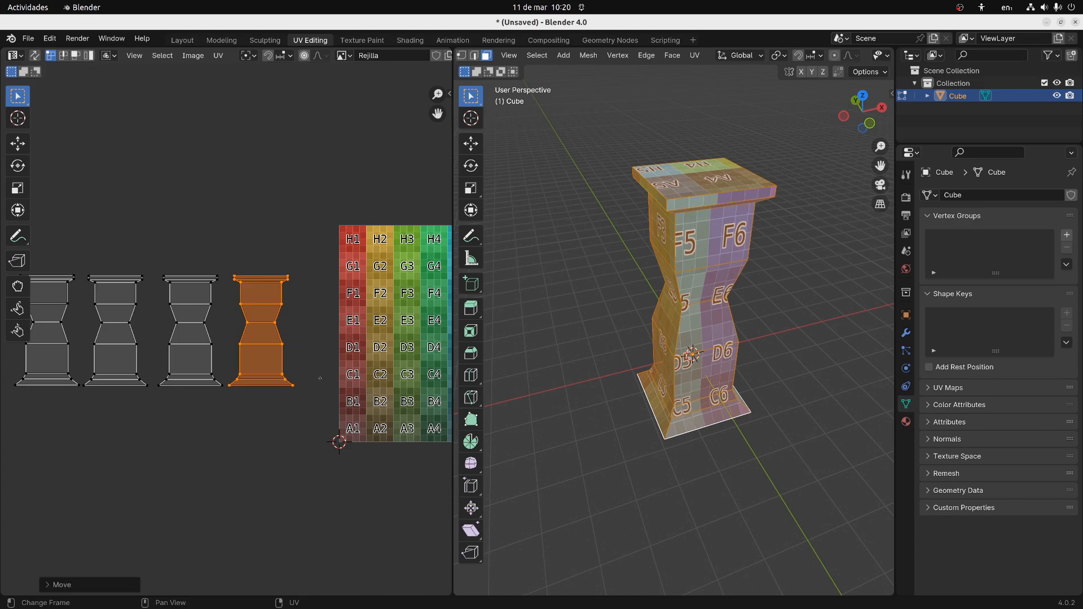
Move the two cap UV squares so one sits directly above the row's last side island, for a width comparison
middle_drag(287, 385, 126, 384)
scroll(319, 363, down, 2)
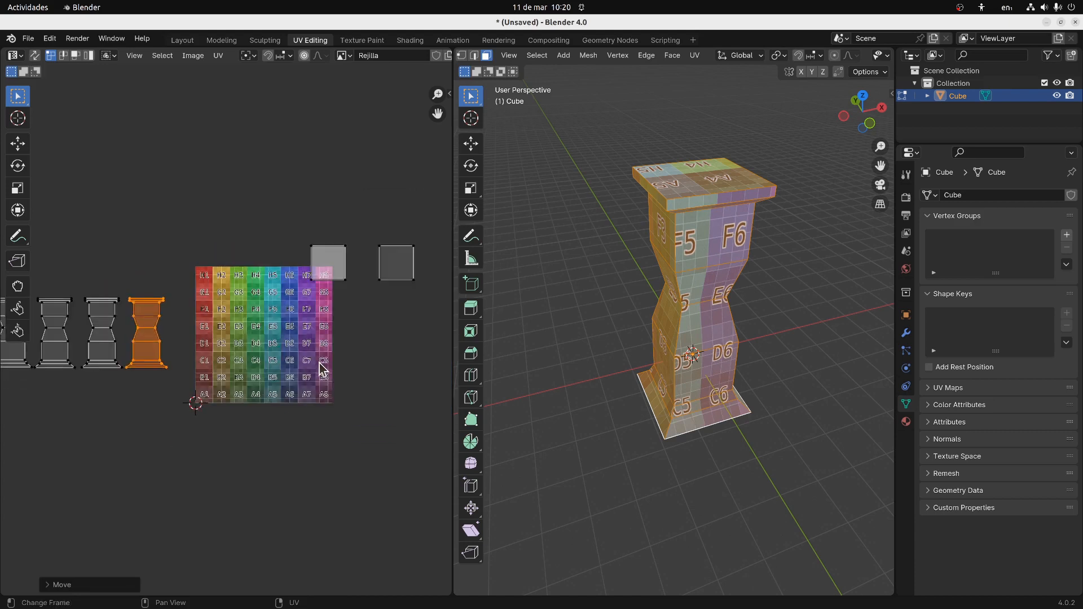
middle_drag(305, 305, 294, 337)
drag(282, 268, 408, 333)
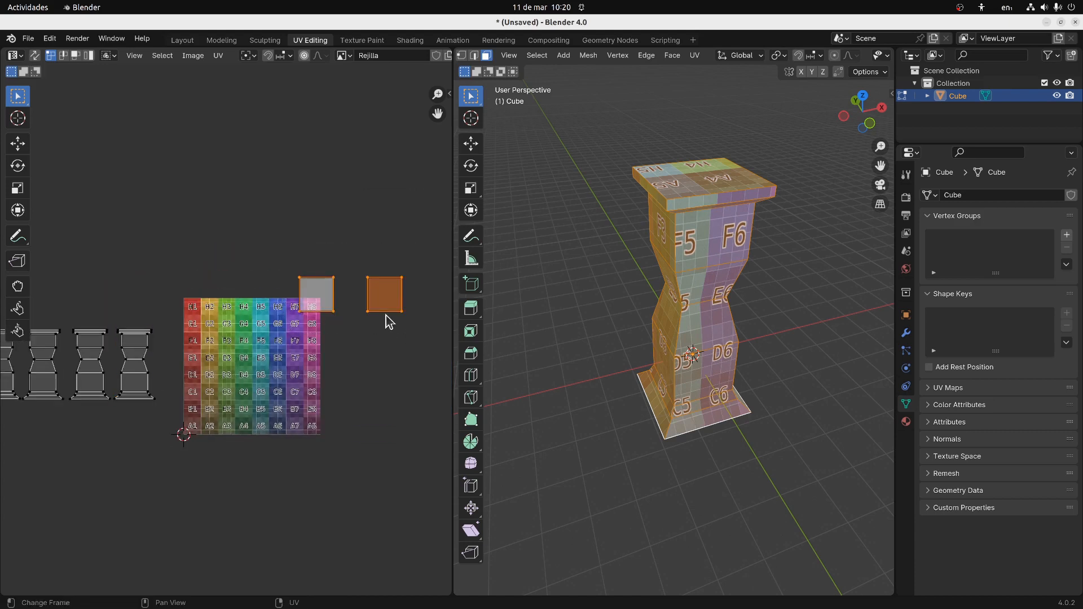
key(g)
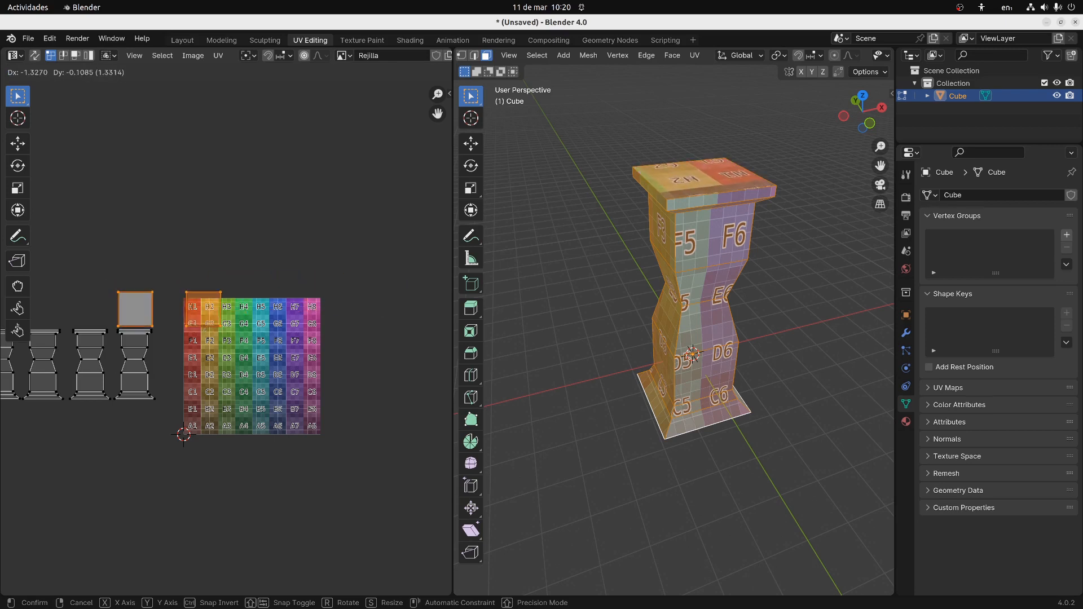
click(300, 403)
Select the four side islands and scale them up slightly so their cap edge matches the square's width
scroll(299, 403, up, 4)
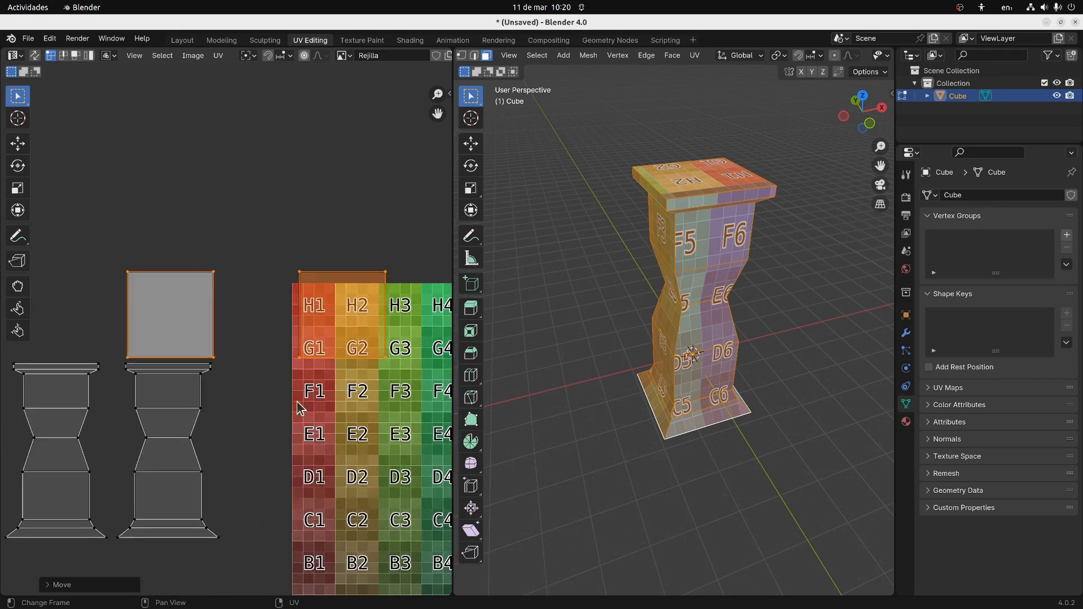
scroll(231, 404, down, 4)
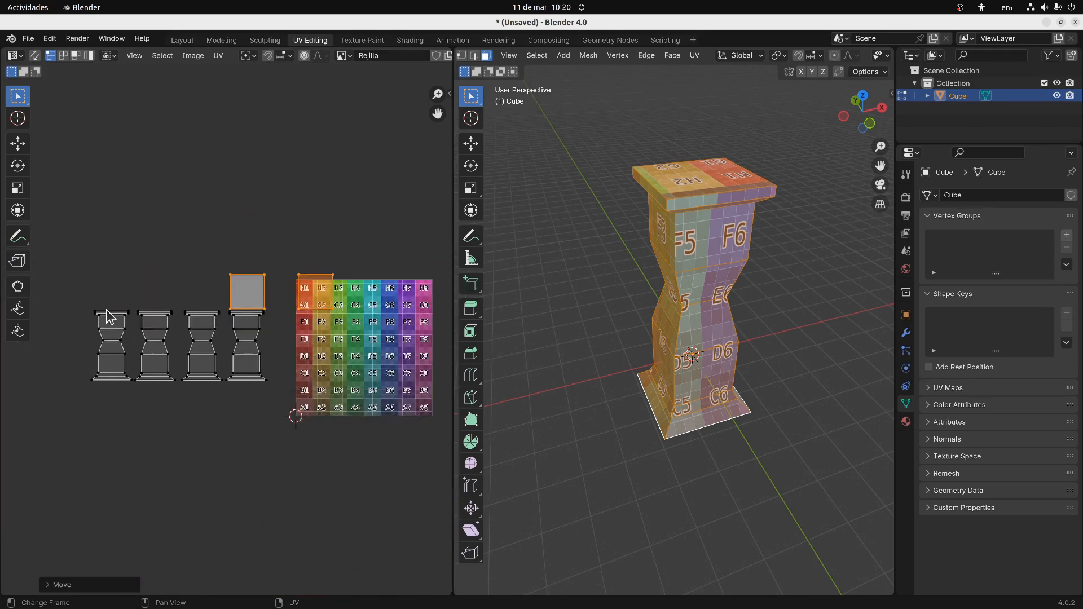
drag(85, 308, 280, 431)
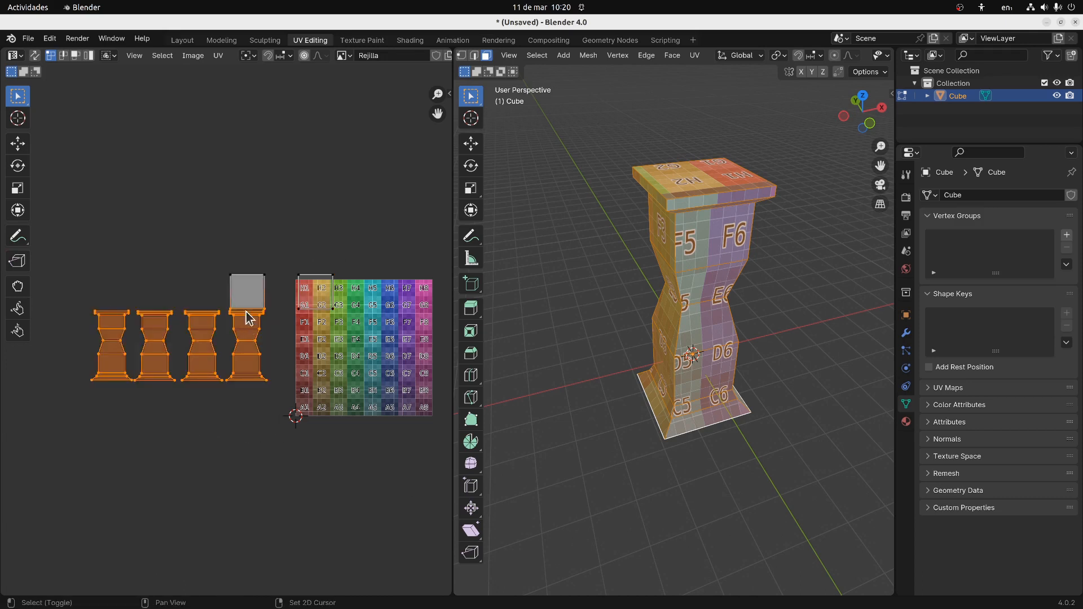
scroll(229, 339, up, 4)
scroll(243, 299, up, 3)
shift+click(249, 193)
shift+click(420, 193)
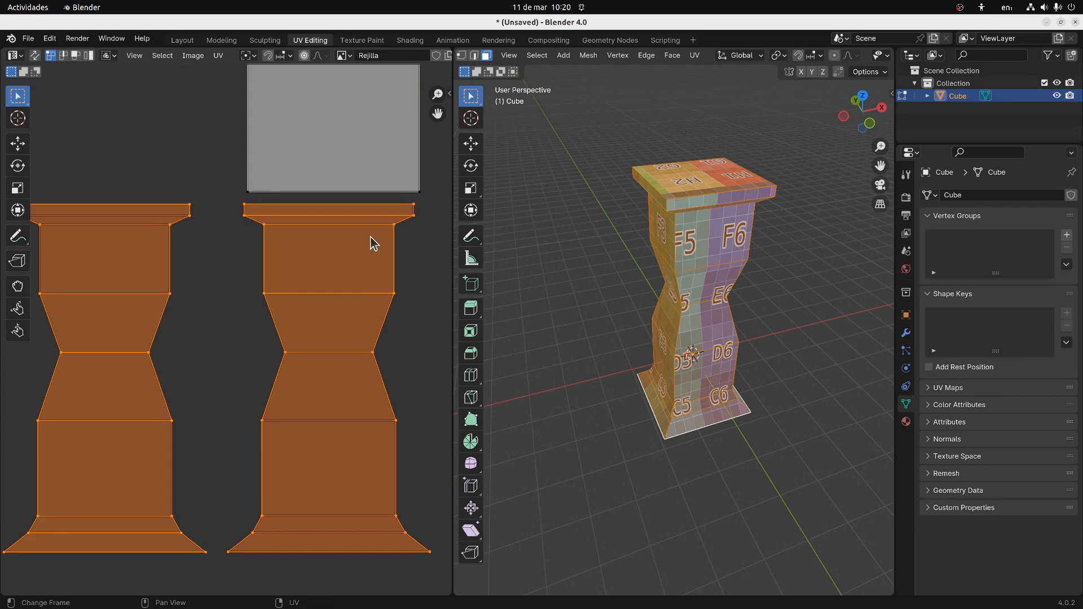
key(s)
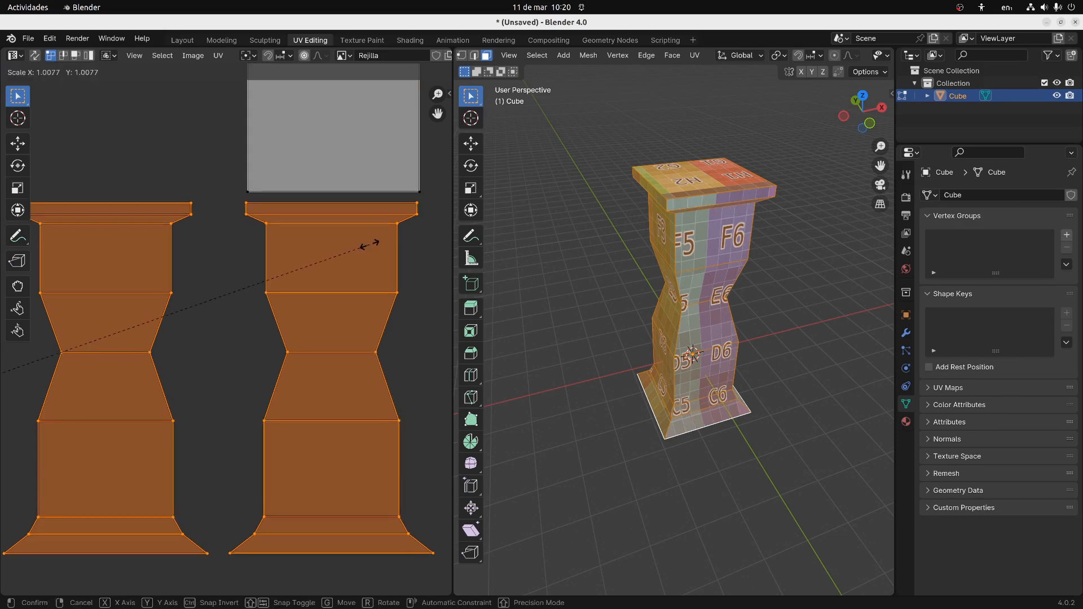
click(371, 245)
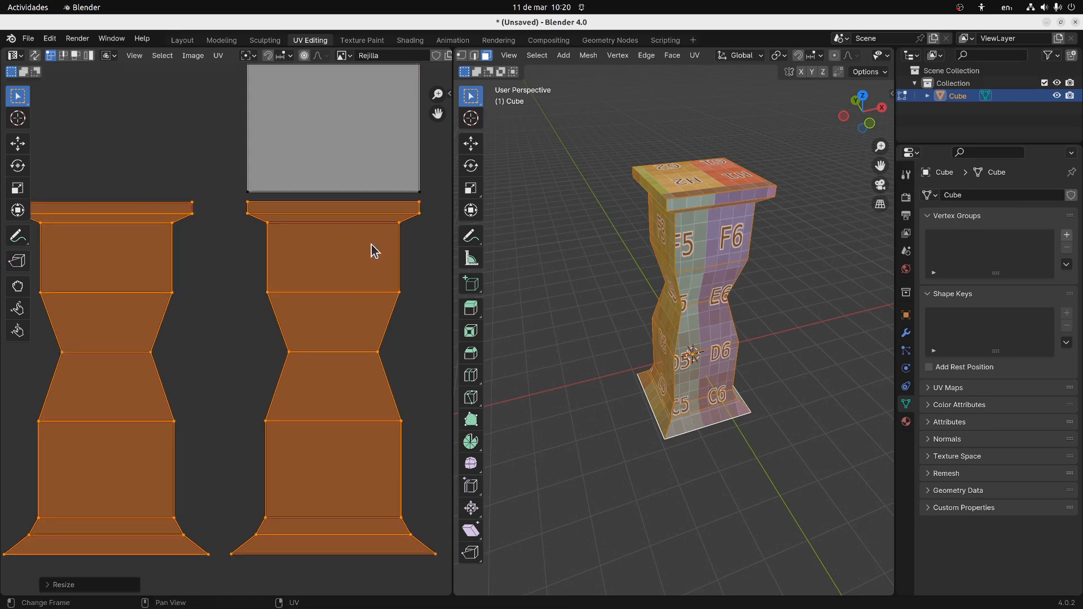
Move one cap UV square along X so it sits directly above the third side island in the row
scroll(295, 297, down, 6)
click(183, 261)
drag(301, 235, 360, 315)
key(g)
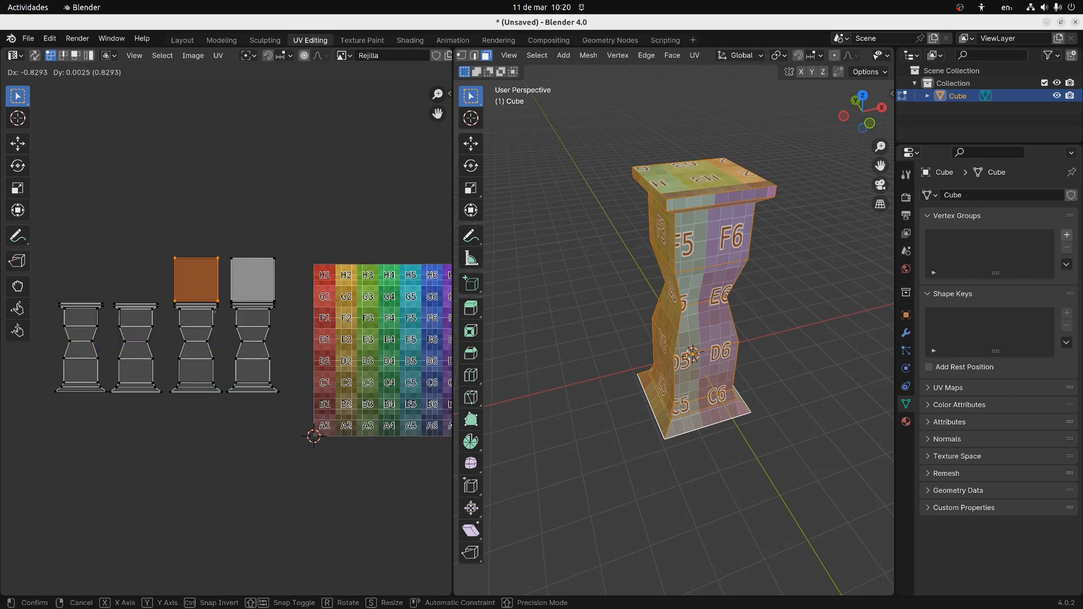
key(x)
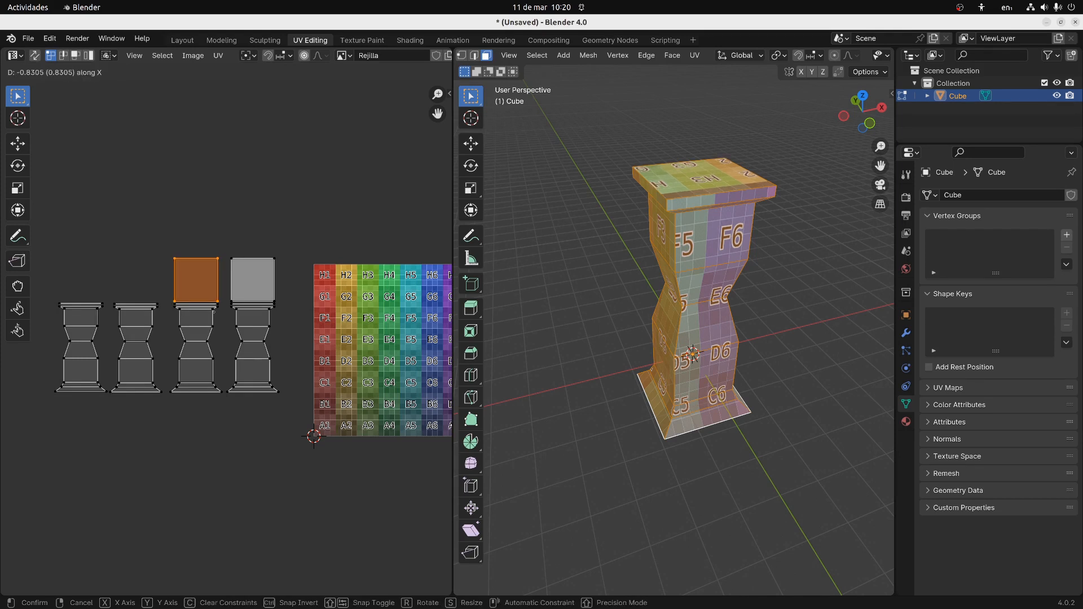
click(212, 312)
scroll(213, 316, up, 8)
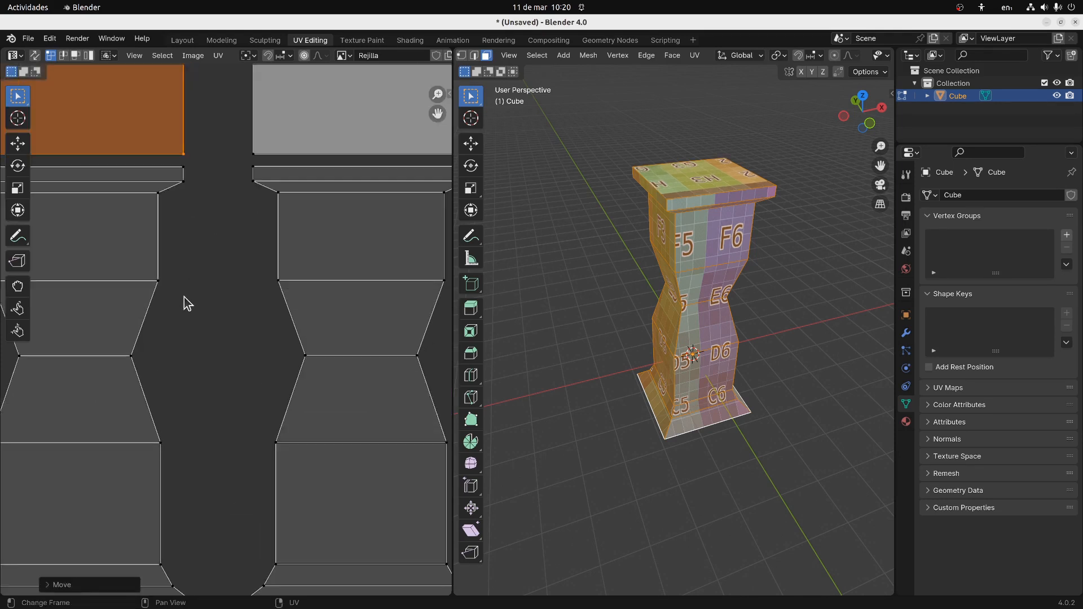
scroll(290, 314, down, 9)
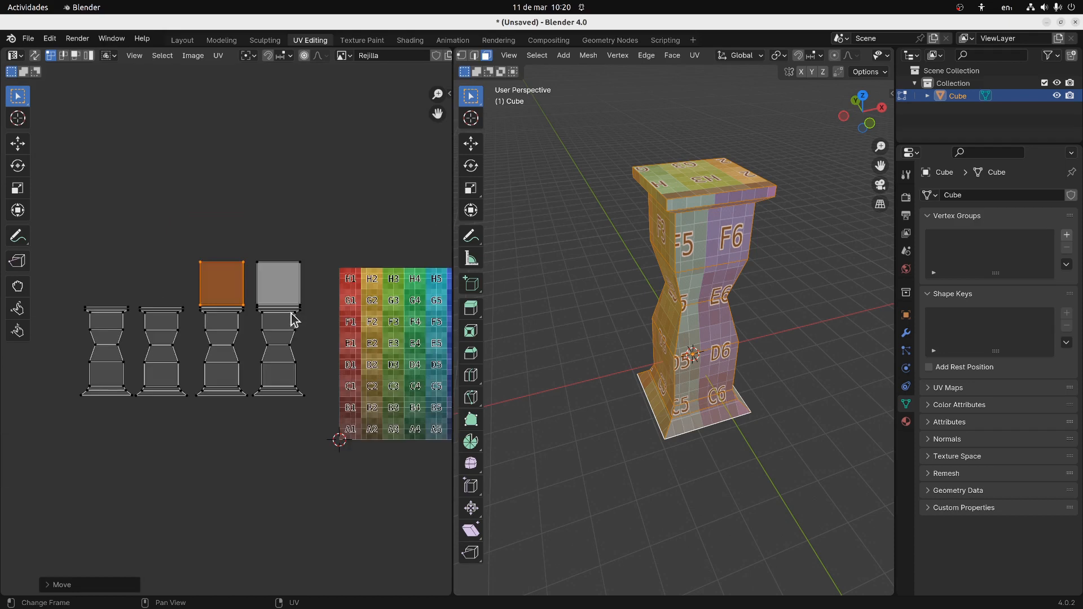
Select all side and cap islands, move them together onto the Rejilla color grid and scale them down uniformly
scroll(291, 313, down, 2)
drag(112, 270, 266, 390)
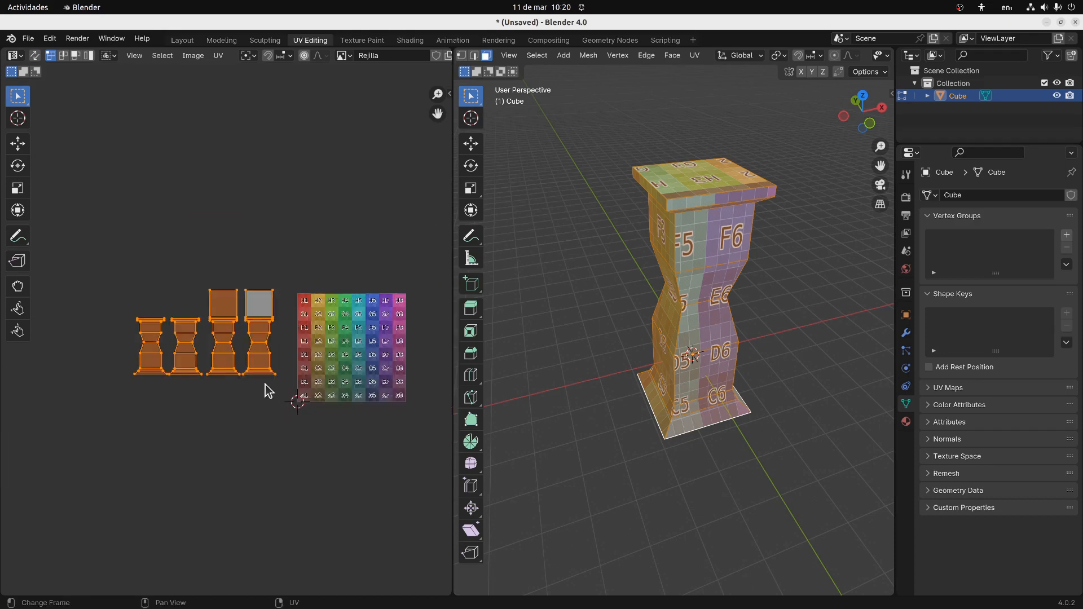
key(h)
key(alt+h)
key(g)
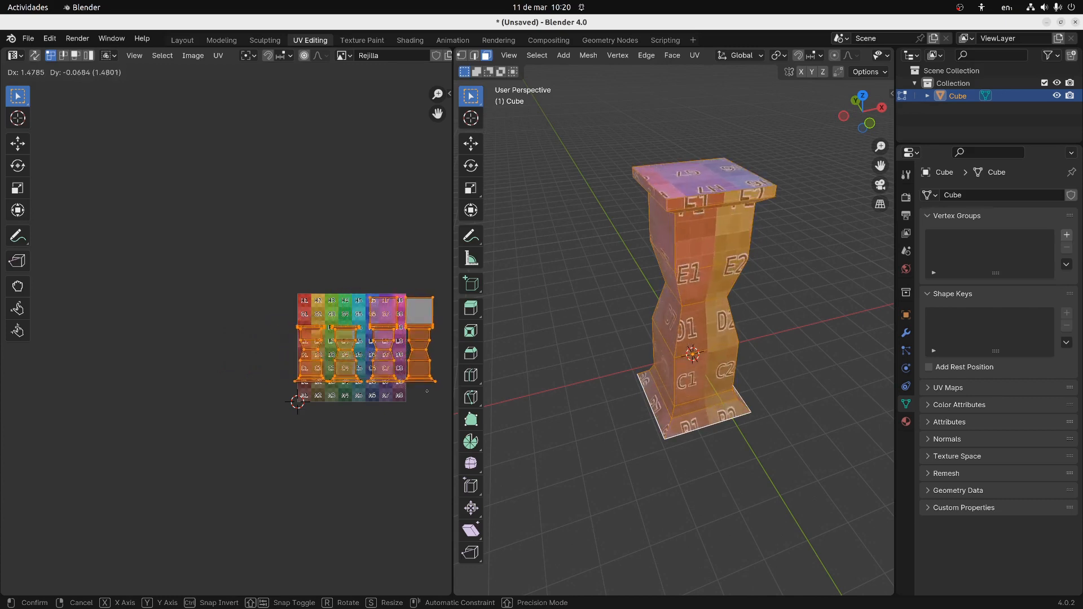
click(441, 400)
key(s)
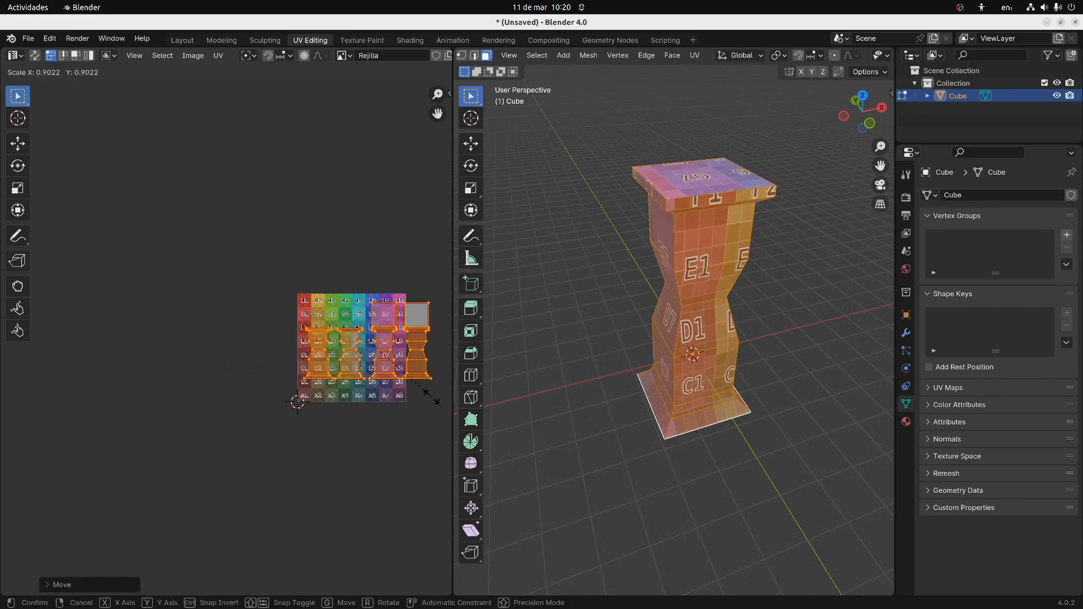
click(419, 393)
Reposition and slightly shrink the selected islands so they fit inside the grid, resting along its lower edge
key(g)
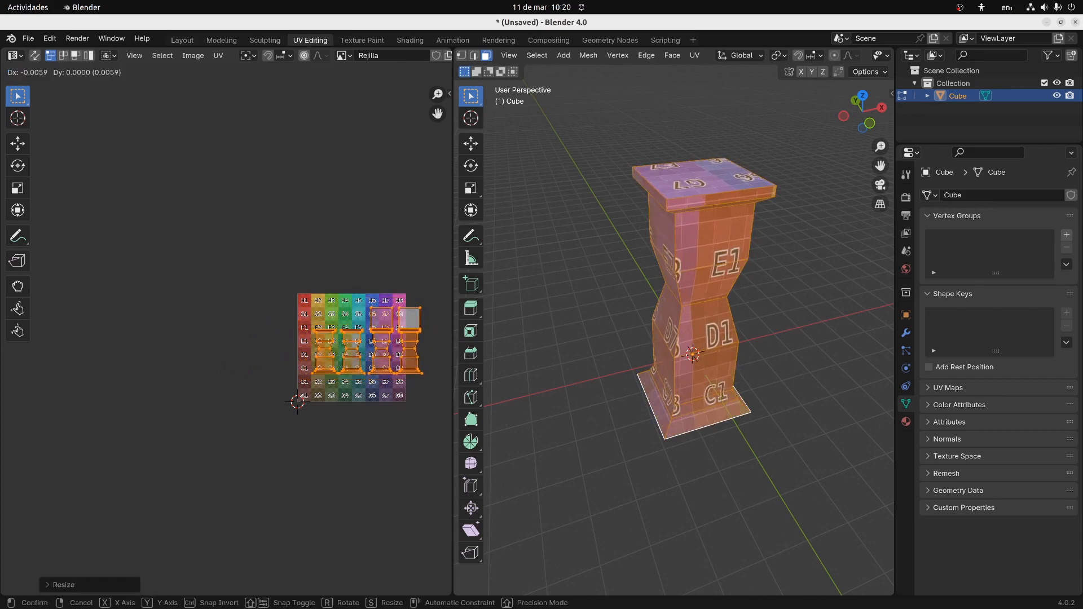
click(386, 407)
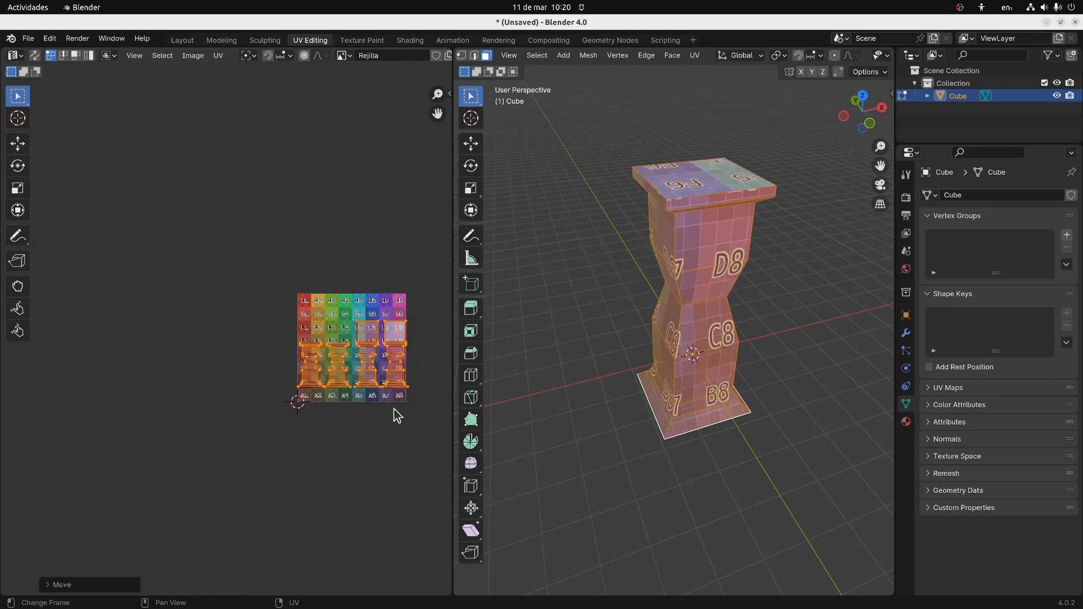
key(s)
click(388, 411)
key(g)
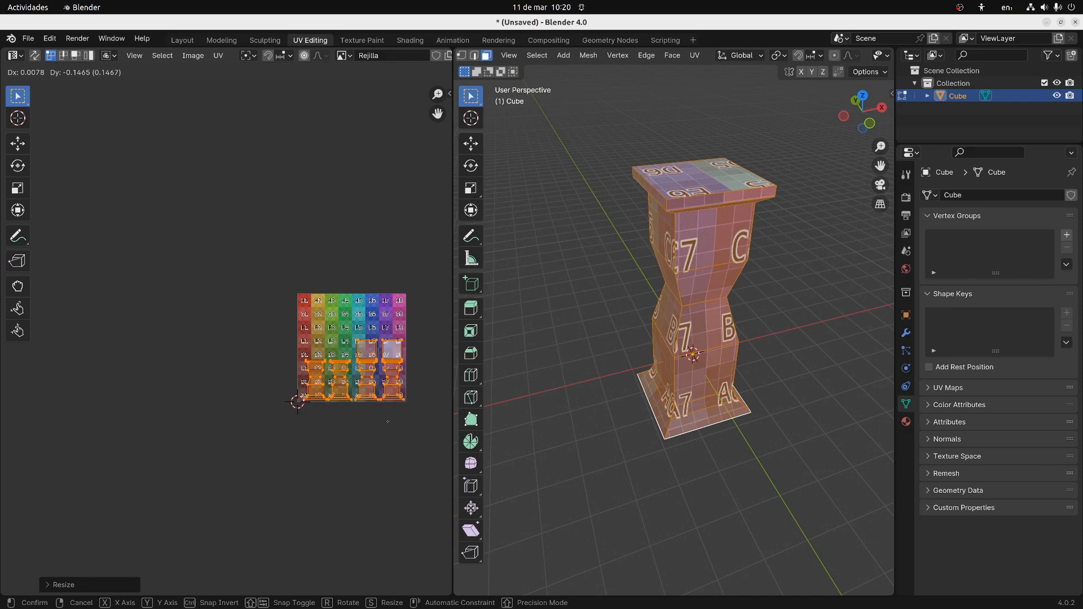
click(388, 422)
Examine how the grid texture falls on the pillar's sides and compare it with the UV islands
middle_drag(588, 384, 669, 362)
middle_drag(630, 235, 653, 246)
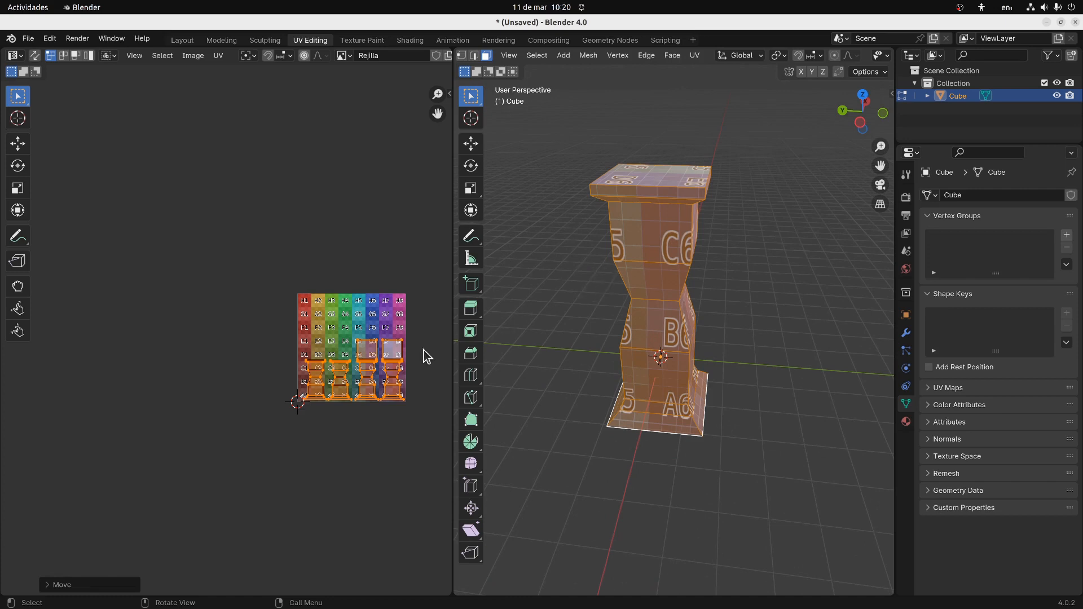
middle_drag(575, 290, 647, 287)
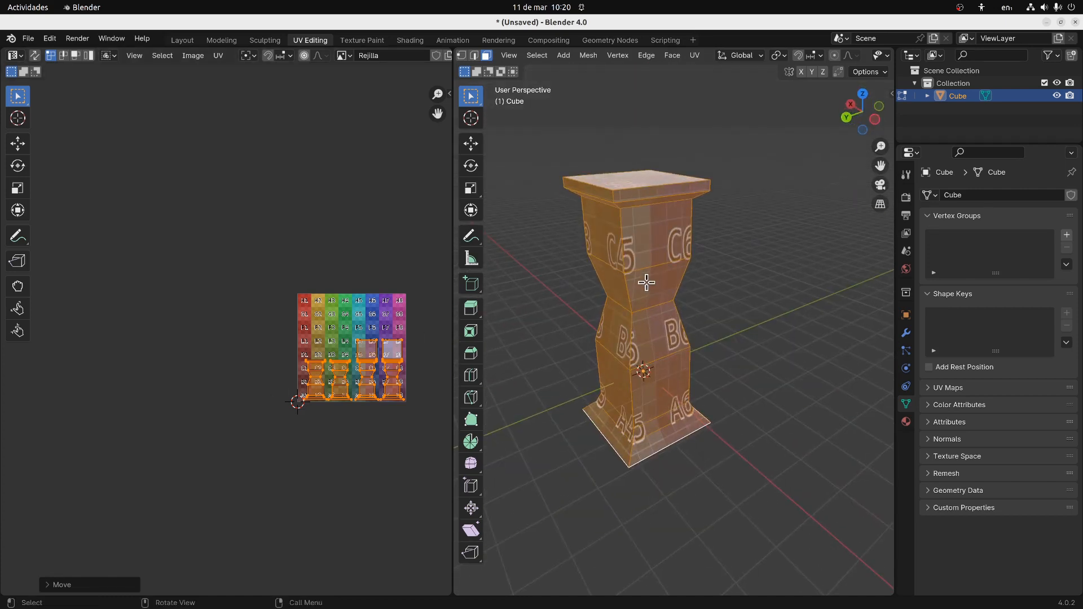
scroll(647, 283, up, 1)
middle_drag(616, 263, 620, 280)
scroll(409, 356, up, 4)
middle_drag(410, 356, 101, 328)
middle_drag(608, 326, 626, 305)
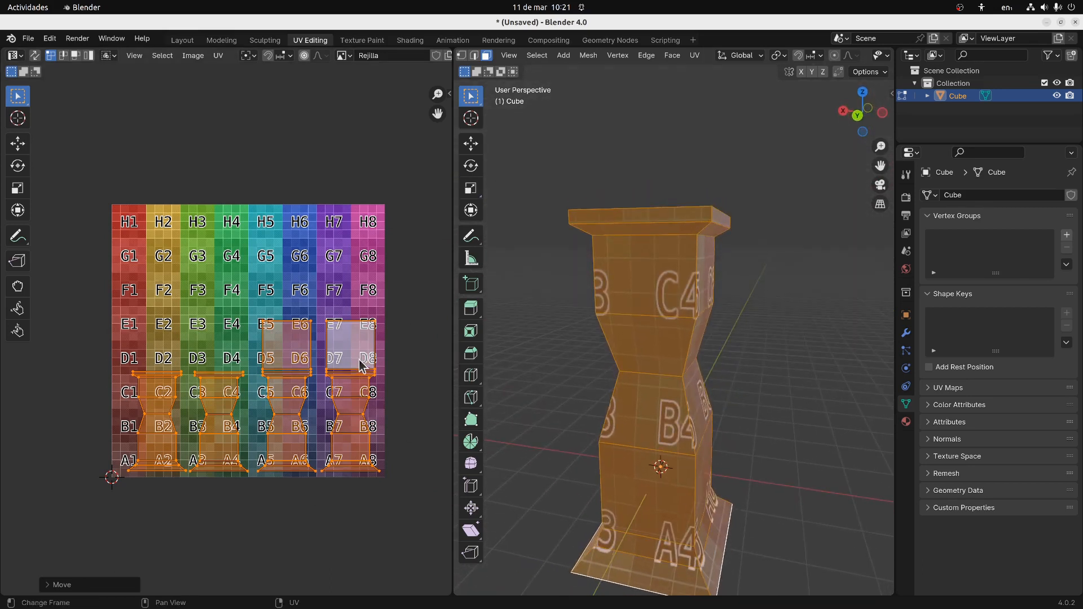
scroll(361, 364, up, 3)
middle_drag(448, 390, 358, 343)
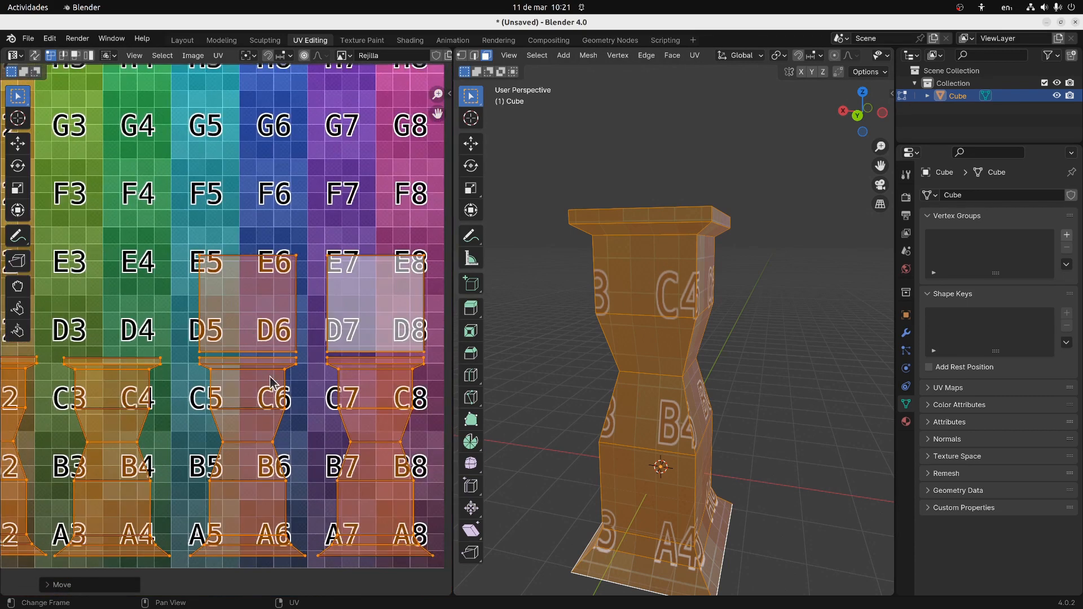
middle_drag(112, 370, 206, 372)
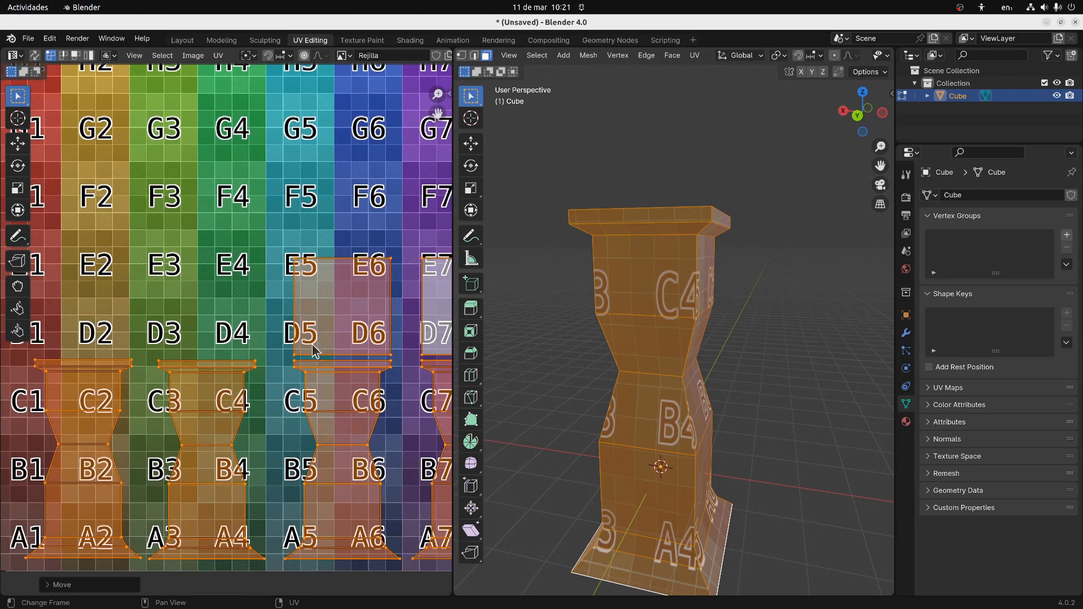
scroll(625, 277, down, 2)
mouse_move(626, 287)
middle_down()
mouse_move(638, 324)
mouse_move(631, 281)
middle_up()
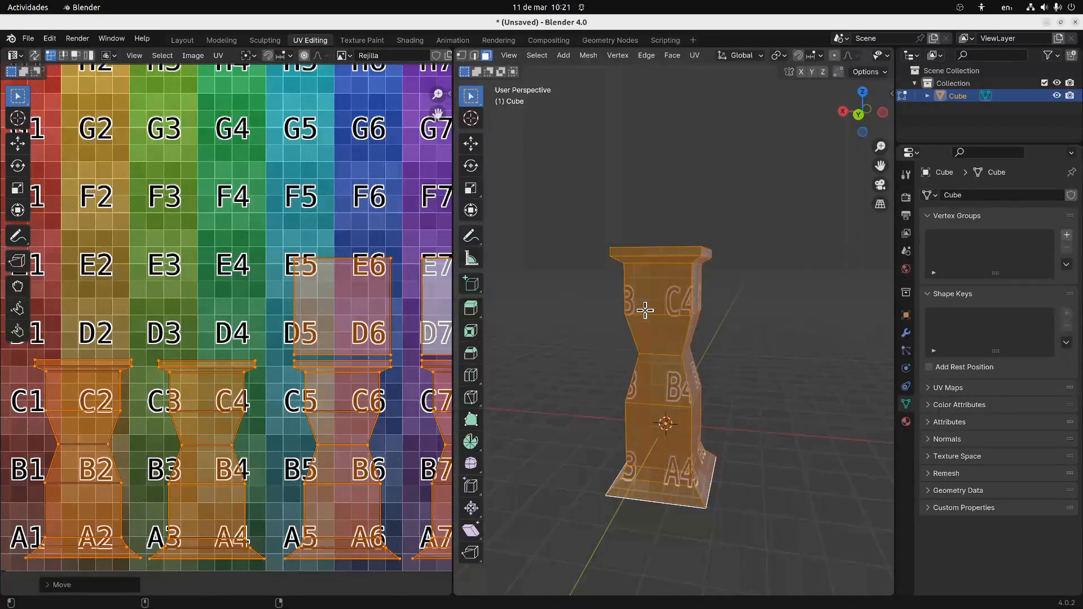
Switch to the Layout workspace, return the pillar to Object Mode and add a Subdivision Surface modifier
click(182, 40)
key(a)
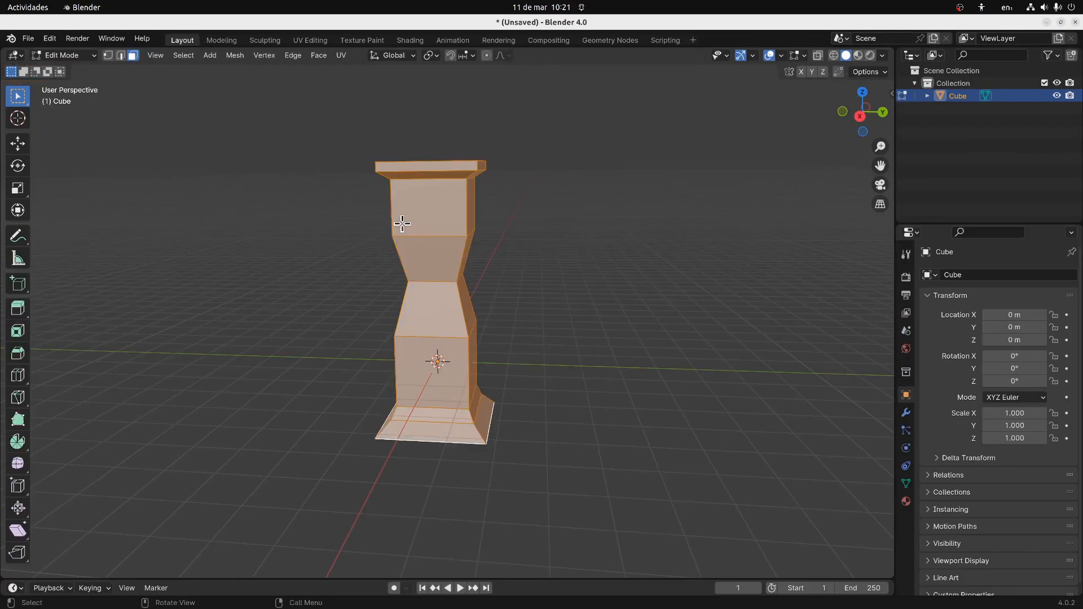
scroll(402, 225, down, 4)
middle_drag(401, 224, 465, 273)
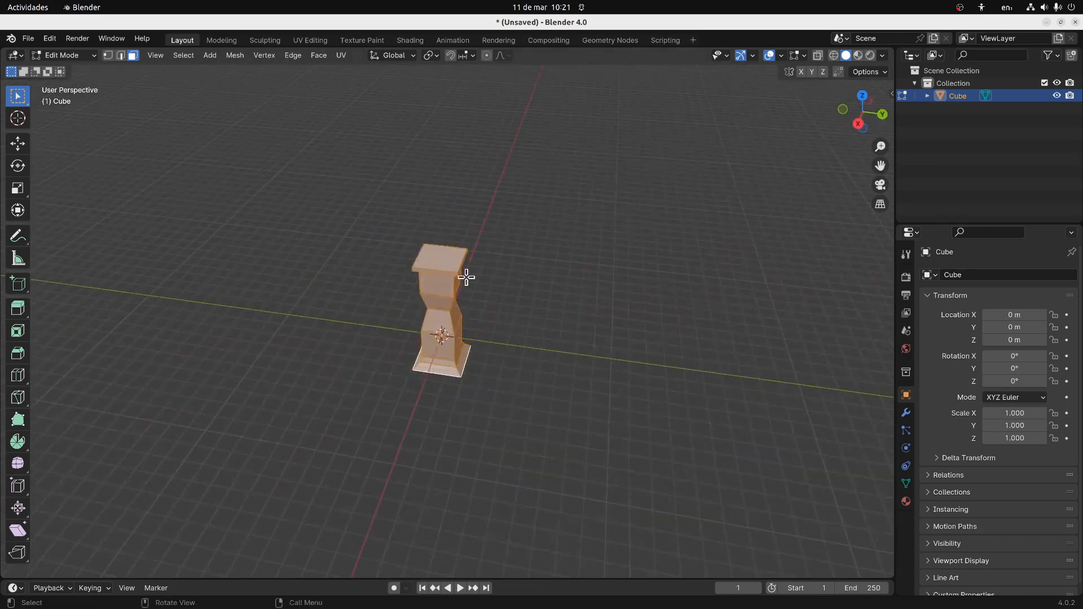
key(Tab)
click(906, 412)
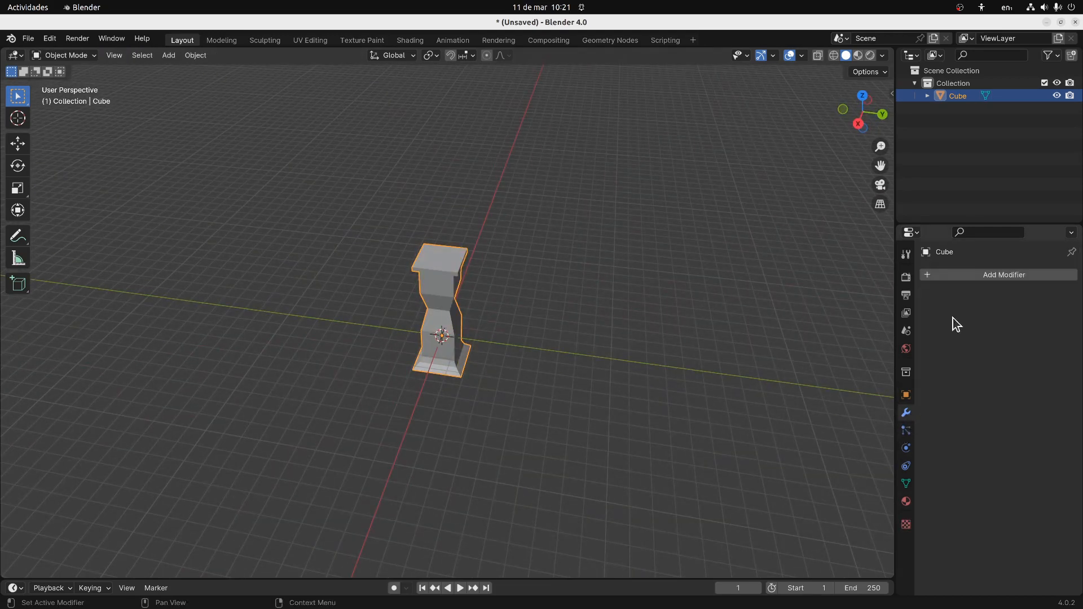
click(957, 275)
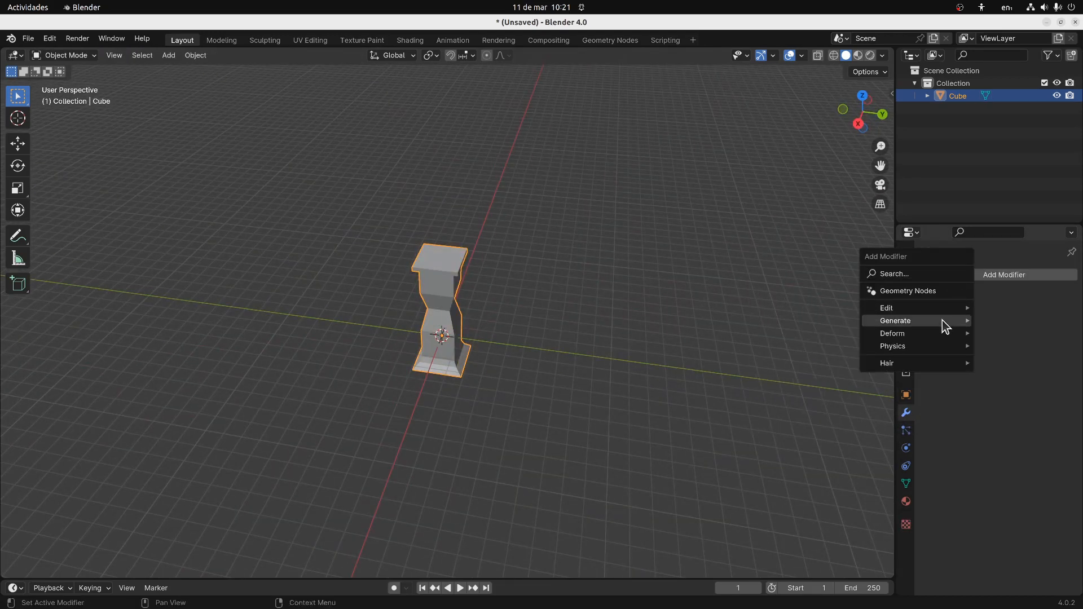
mouse_move(943, 321)
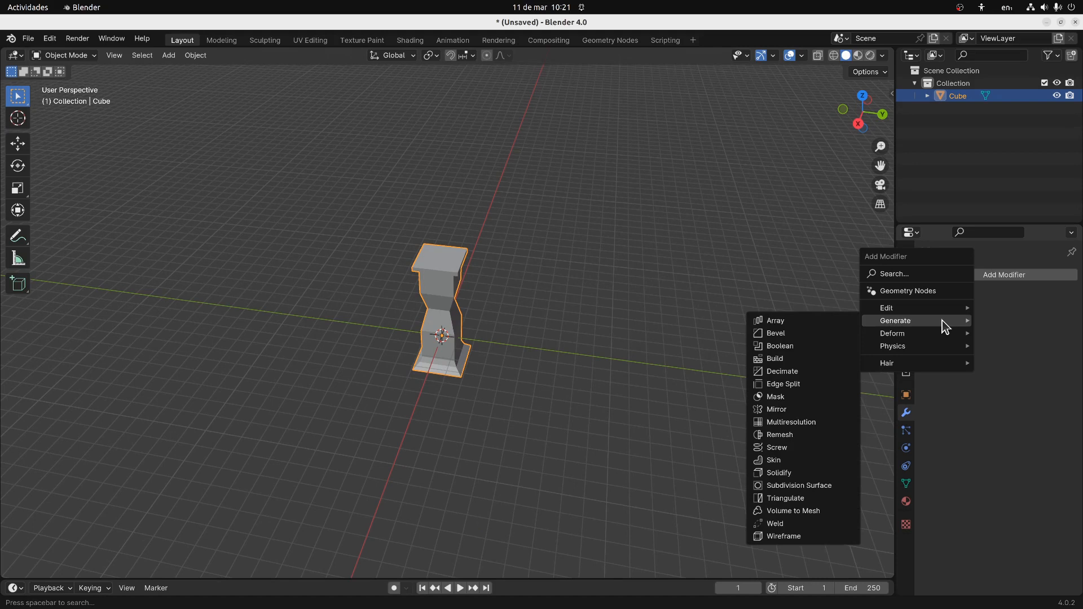
click(822, 484)
Set the subdivision's viewport level to 2 and shade the pillar smooth
middle_drag(617, 377, 594, 334)
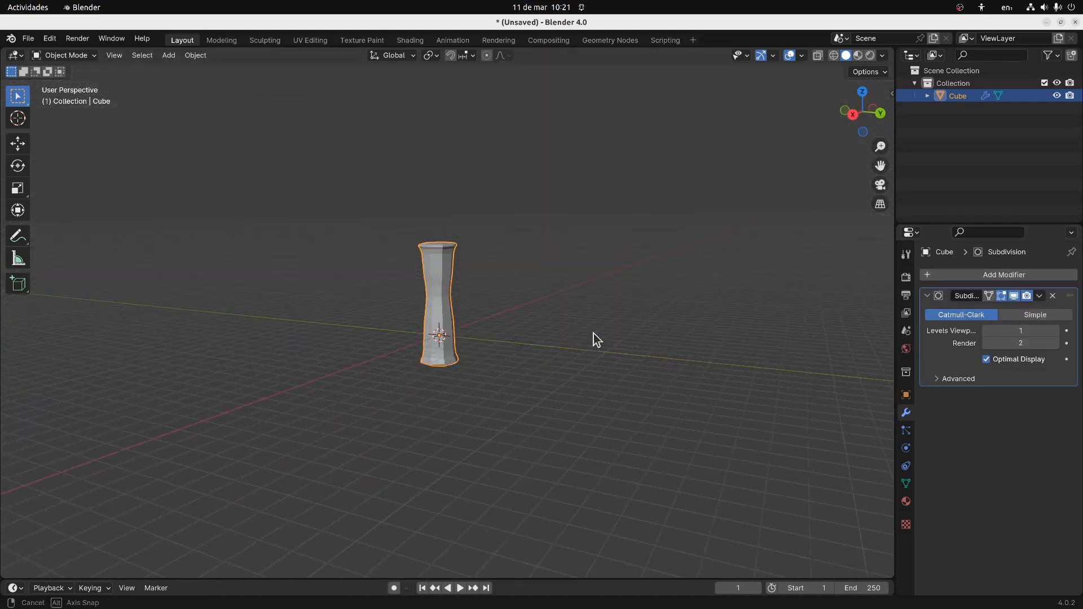
click(1055, 331)
middle_drag(680, 365, 446, 338)
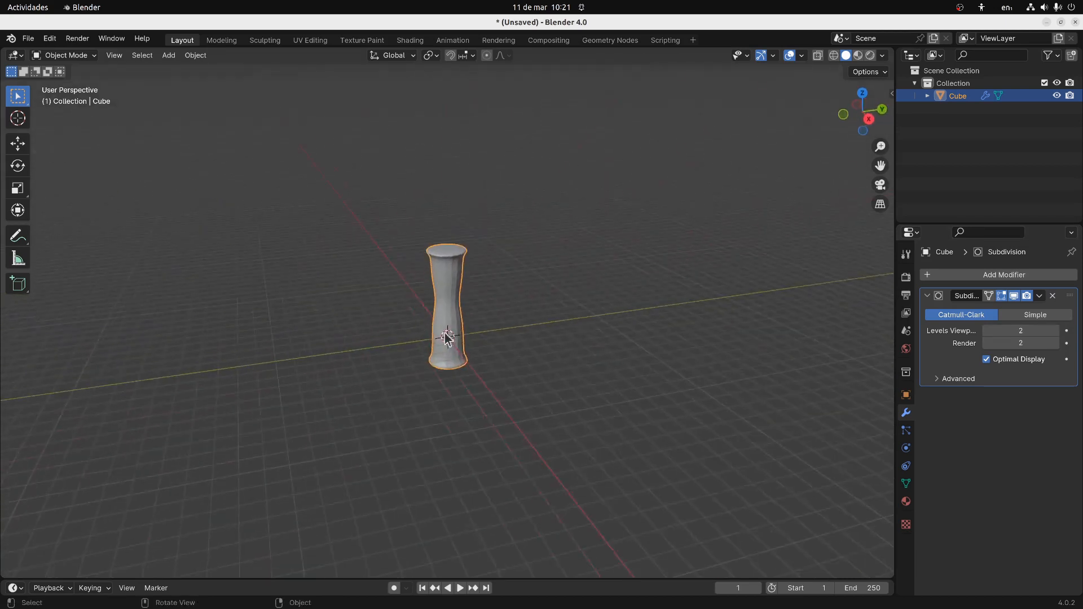
right_click(442, 282)
click(431, 282)
middle_drag(593, 298, 543, 286)
scroll(445, 280, up, 4)
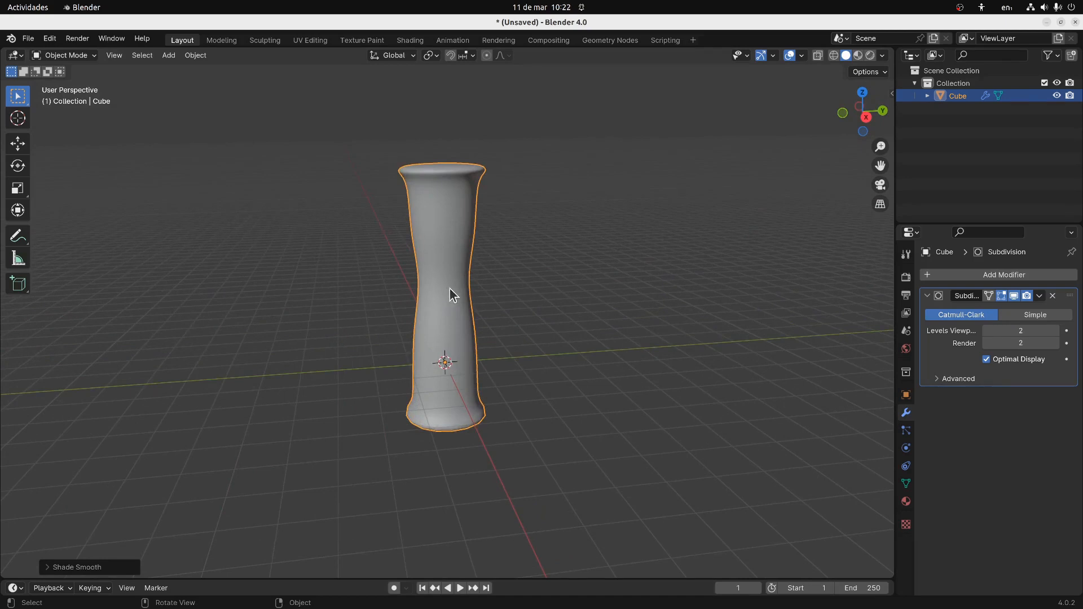
Apply the Subdivision Surface modifier and enter Edit Mode to show the pillar's subdivided mesh
click(1040, 296)
click(1014, 310)
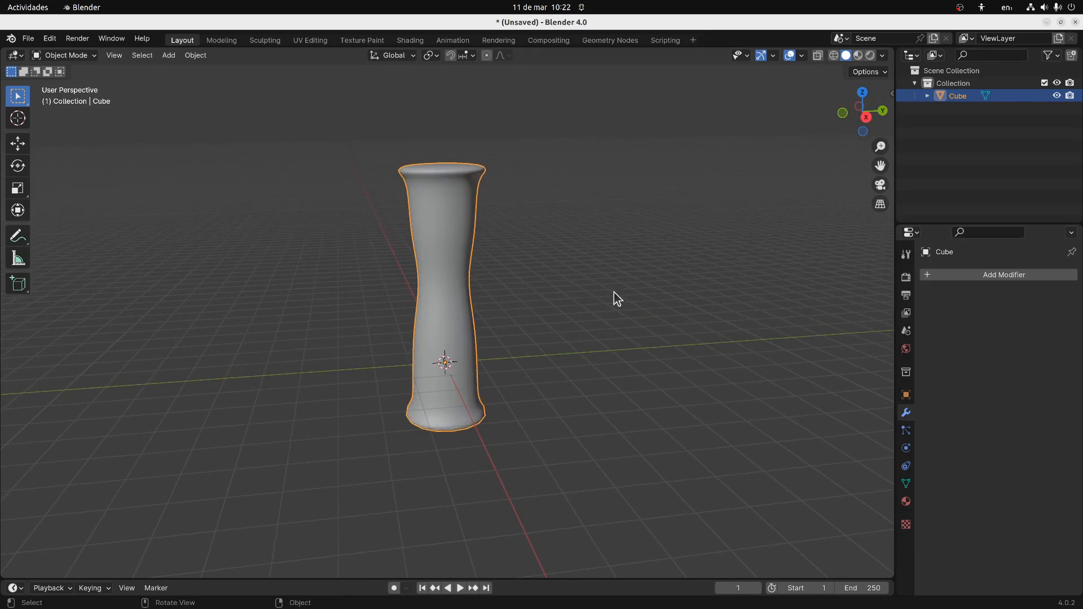
key(Tab)
middle_drag(515, 203, 471, 205)
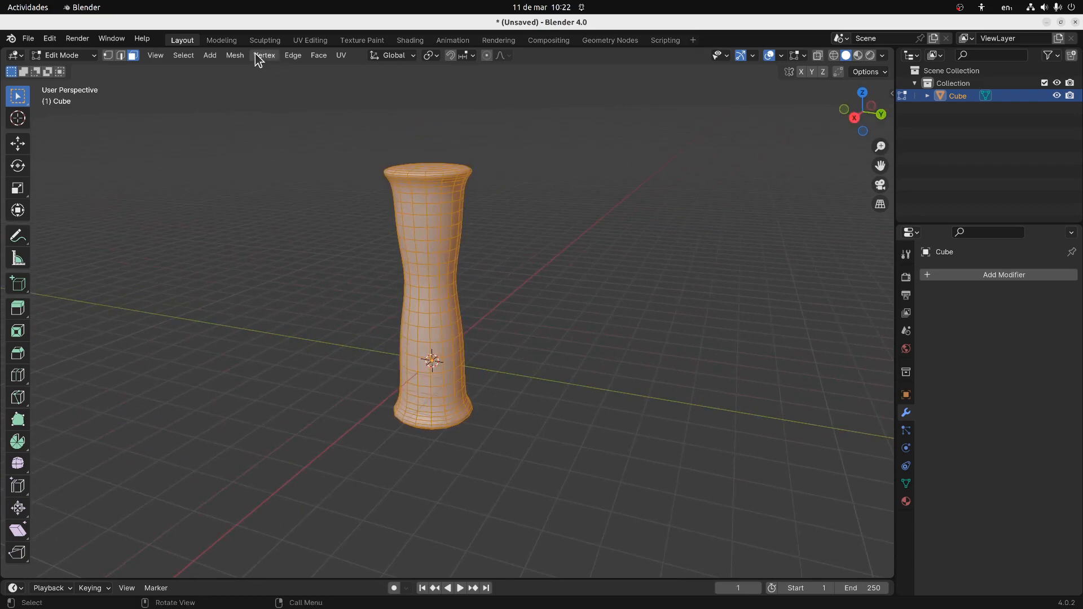
Examine the subdivided pillar's UV islands and grid texture in the UV Editing workspace
click(310, 41)
middle_drag(587, 193, 589, 230)
scroll(658, 354, up, 5)
middle_drag(784, 261, 612, 282)
scroll(608, 232, down, 3)
scroll(607, 232, down, 2)
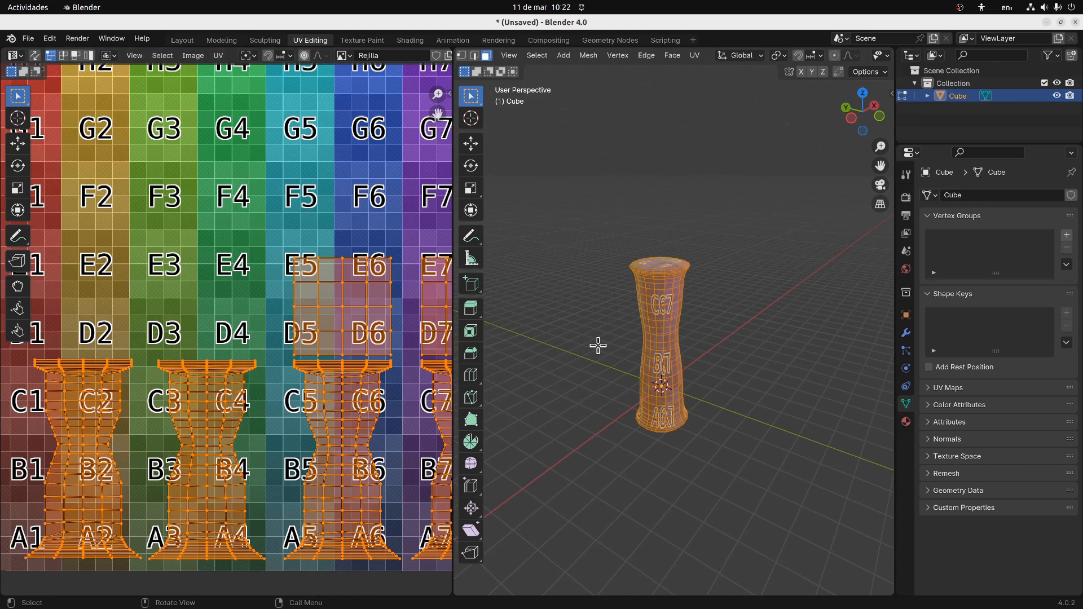
Leave Edit Mode and undo the pillar's subdivision and smooth shading
key(Tab)
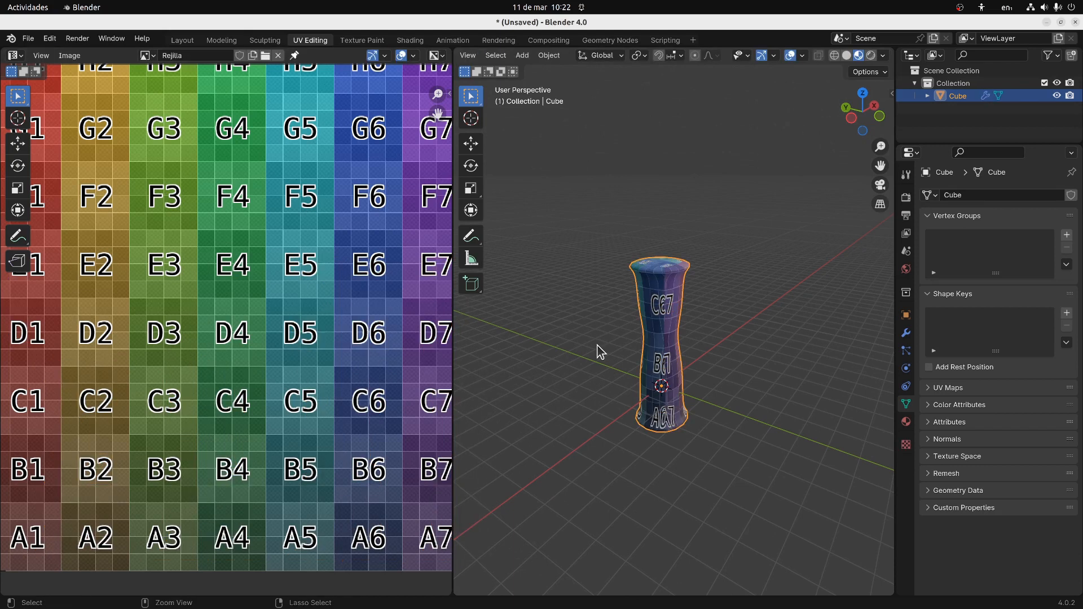
key(ctrl+z)
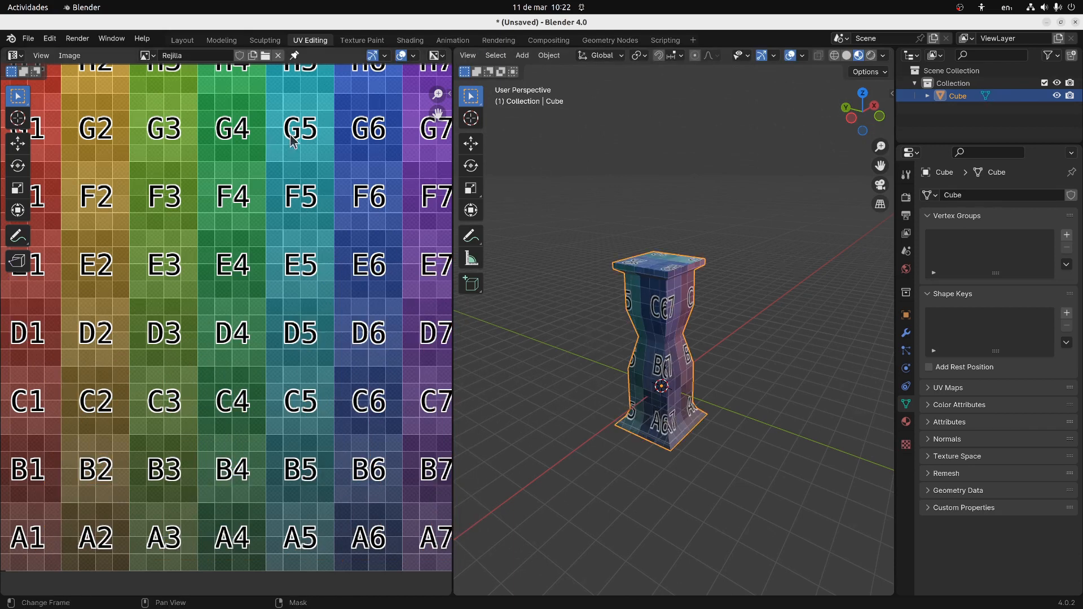
Add a Bezier curve to the scene in the Layout workspace and hide the Cube pillar from the viewport
click(196, 39)
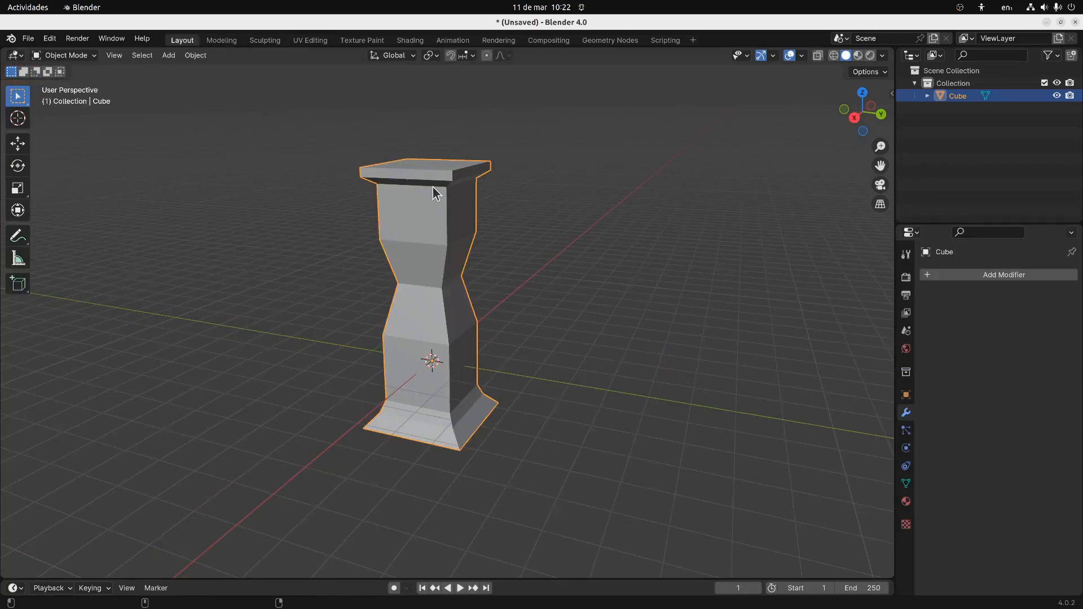
click(171, 56)
mouse_move(183, 79)
click(303, 86)
middle_drag(441, 198, 460, 306)
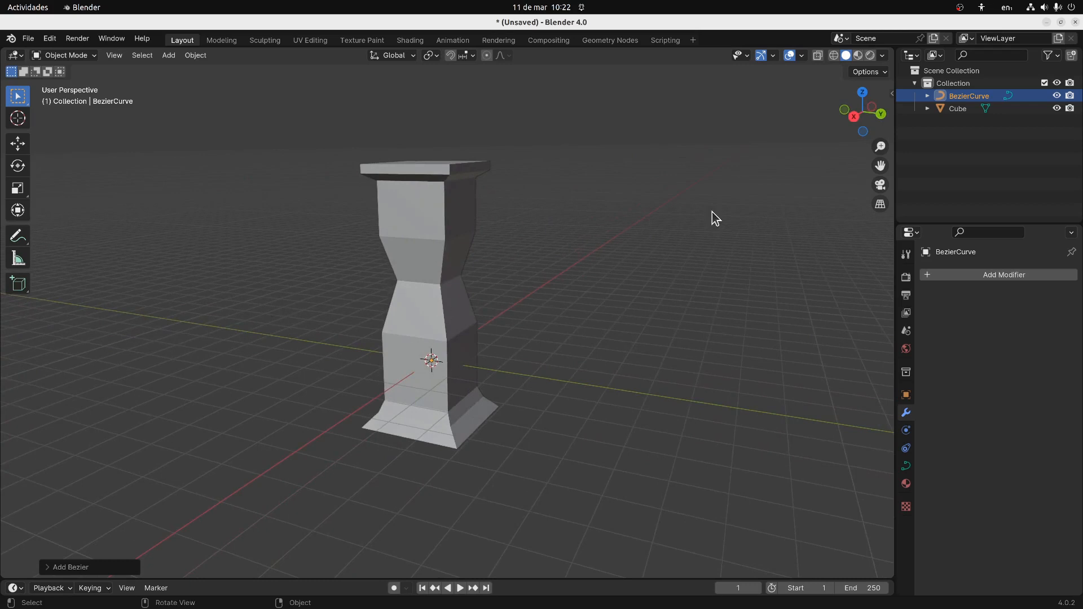
click(1057, 108)
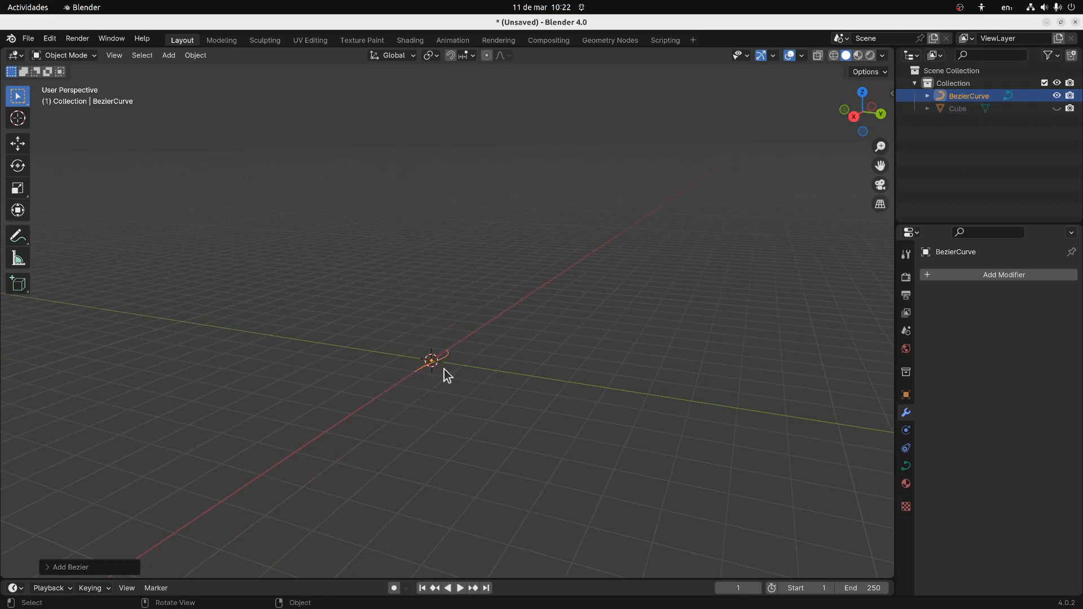
key(r)
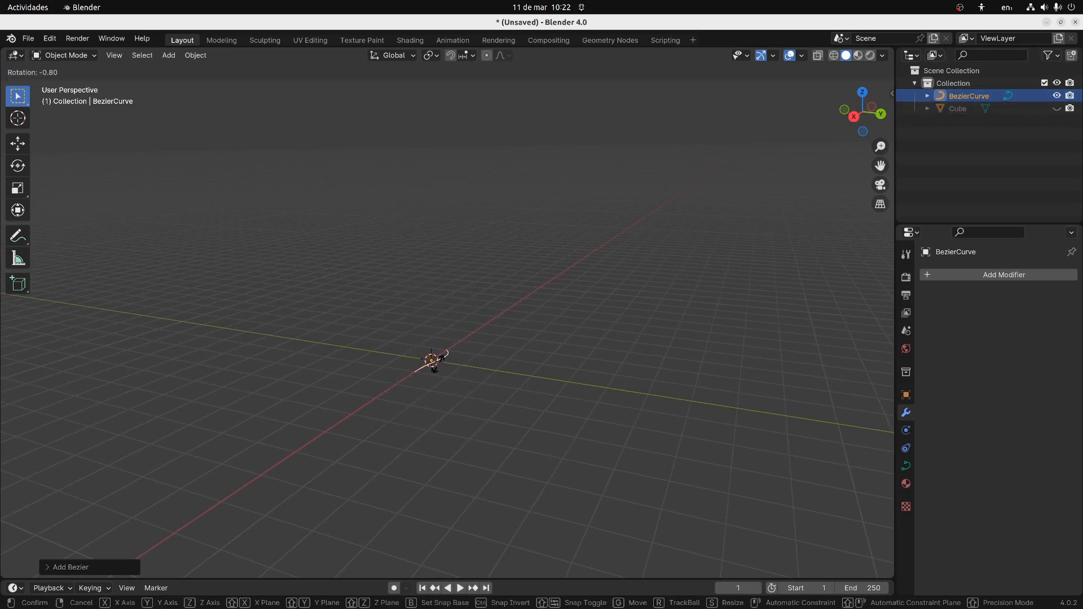
text(90)
key(BackSpace)
key(BackSpace)
text(r90)
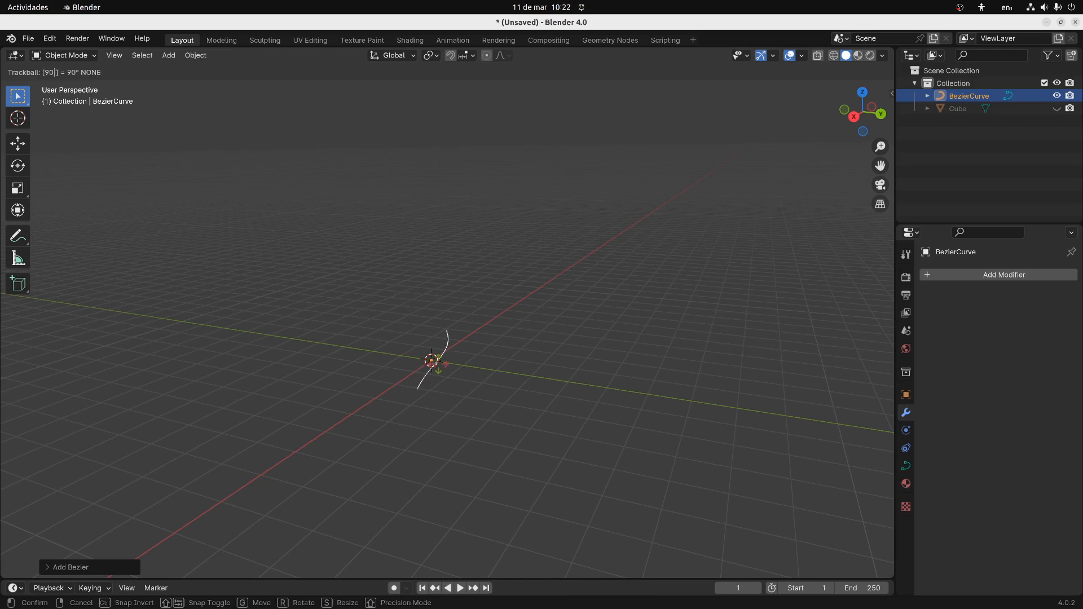
key(Return)
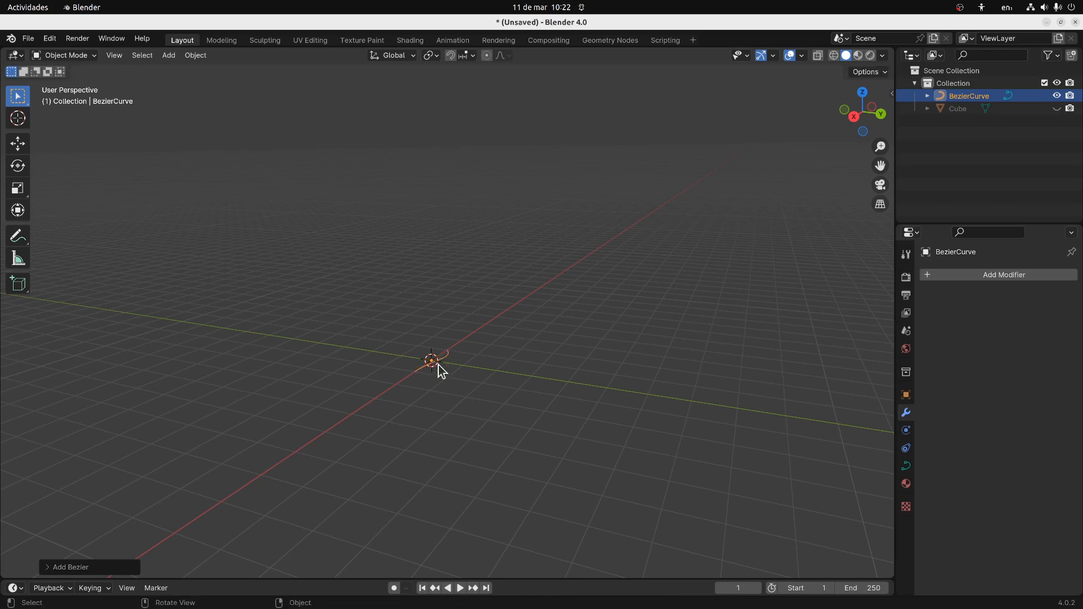
Rotate the Bezier curve 90° about the X axis and -90° about the Y axis
text(rx90)
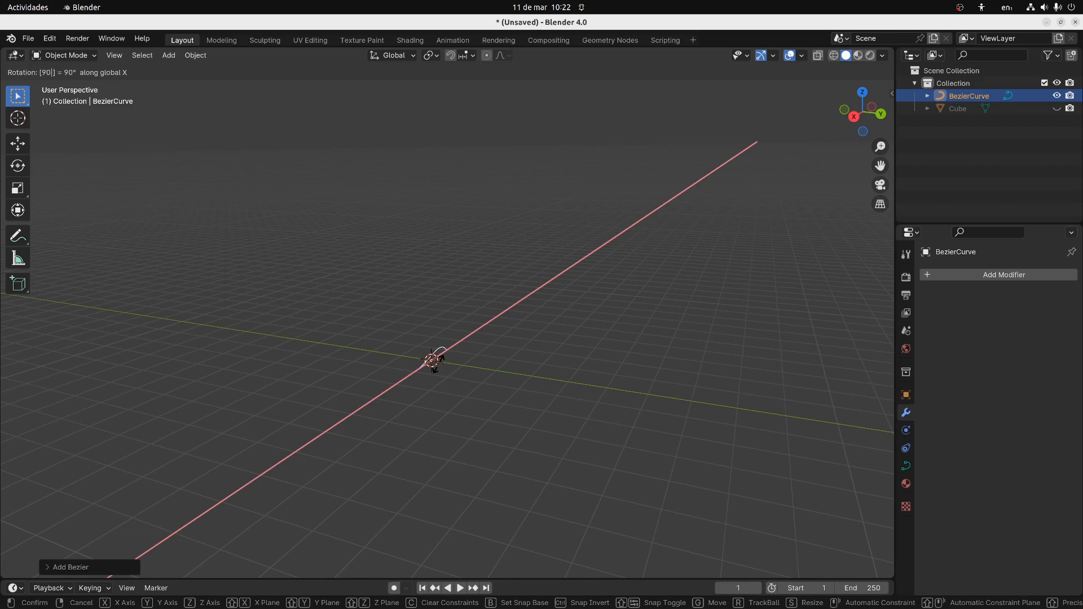
key(Return)
middle_drag(423, 364, 542, 410)
key(r)
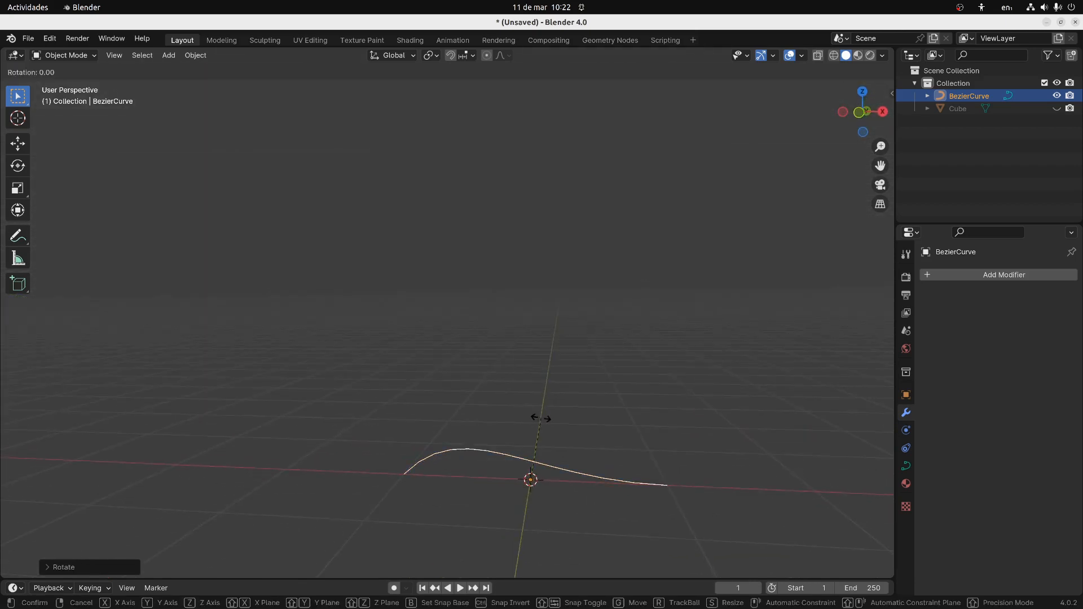
text(y90)
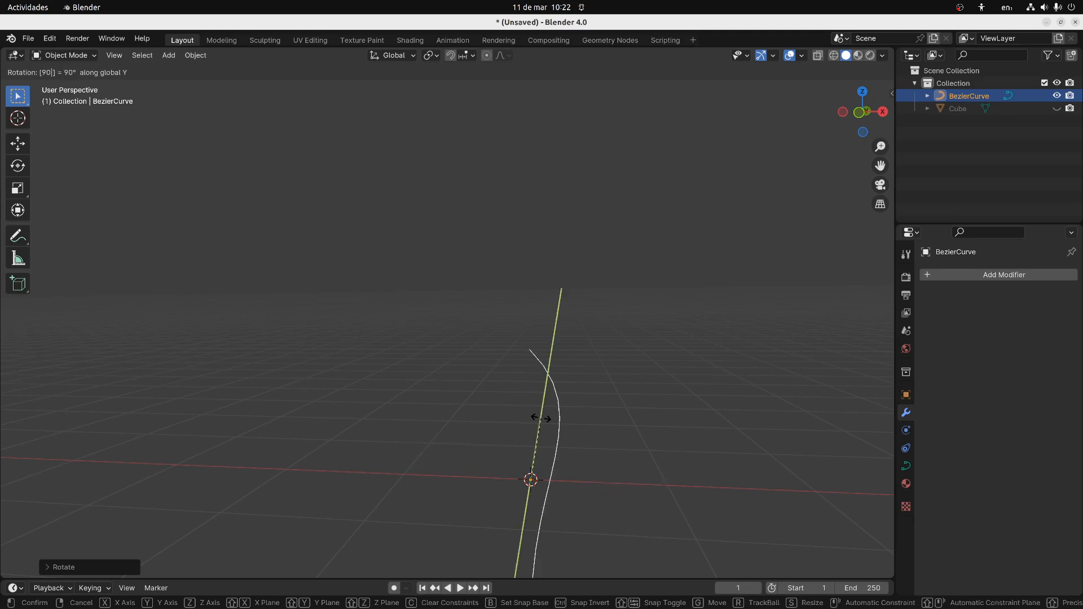
key(minus)
key(Return)
middle_drag(543, 418, 485, 337)
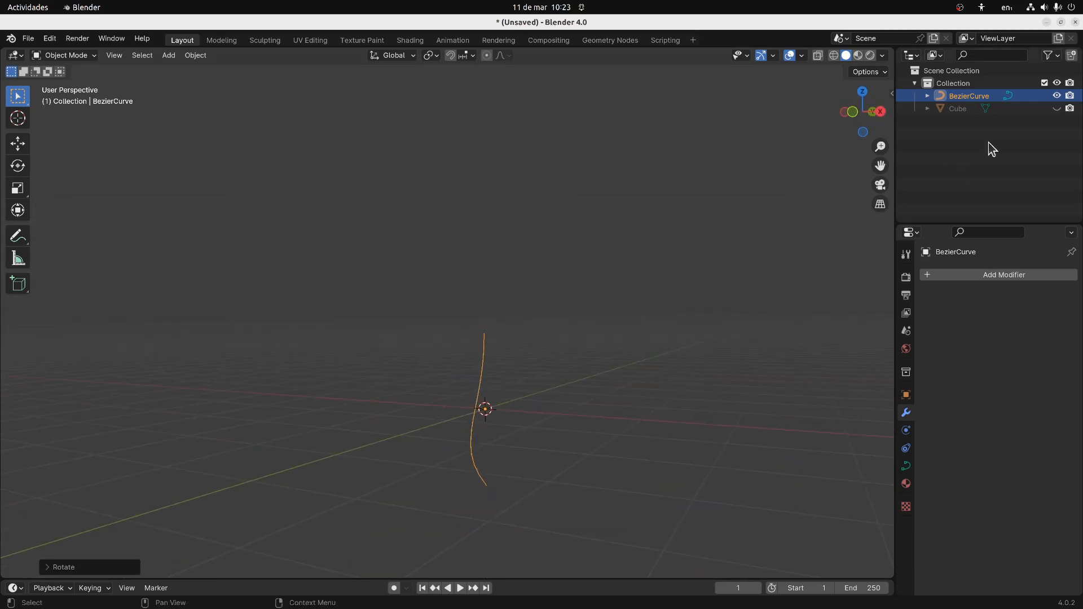
In Edit Mode, raise the Bezier curve's upper control point about 1.9 m along the Z axis
key(Tab)
click(483, 339)
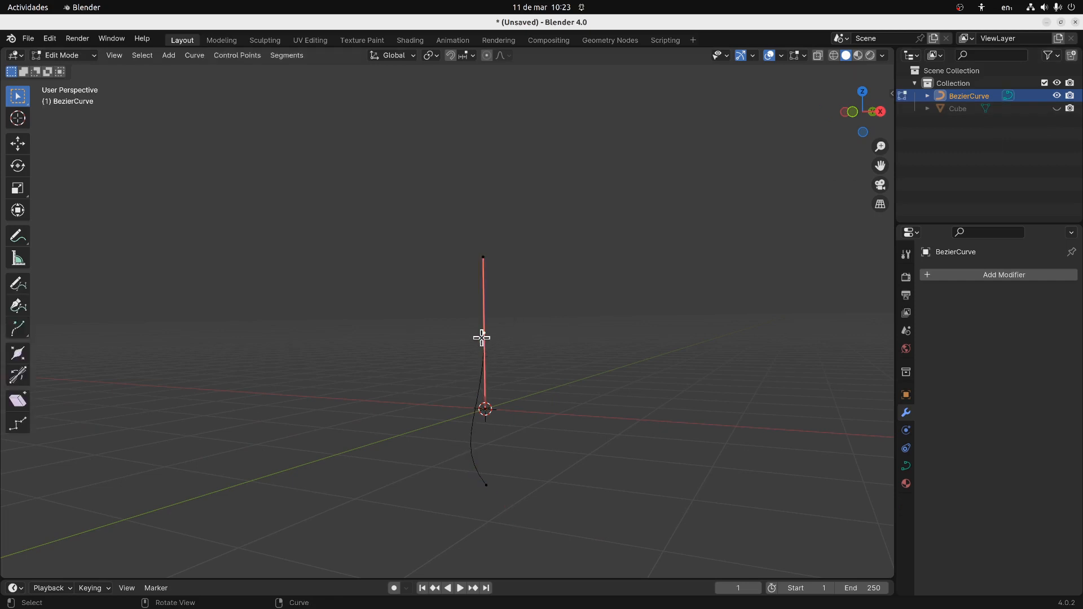
key(g)
key(z)
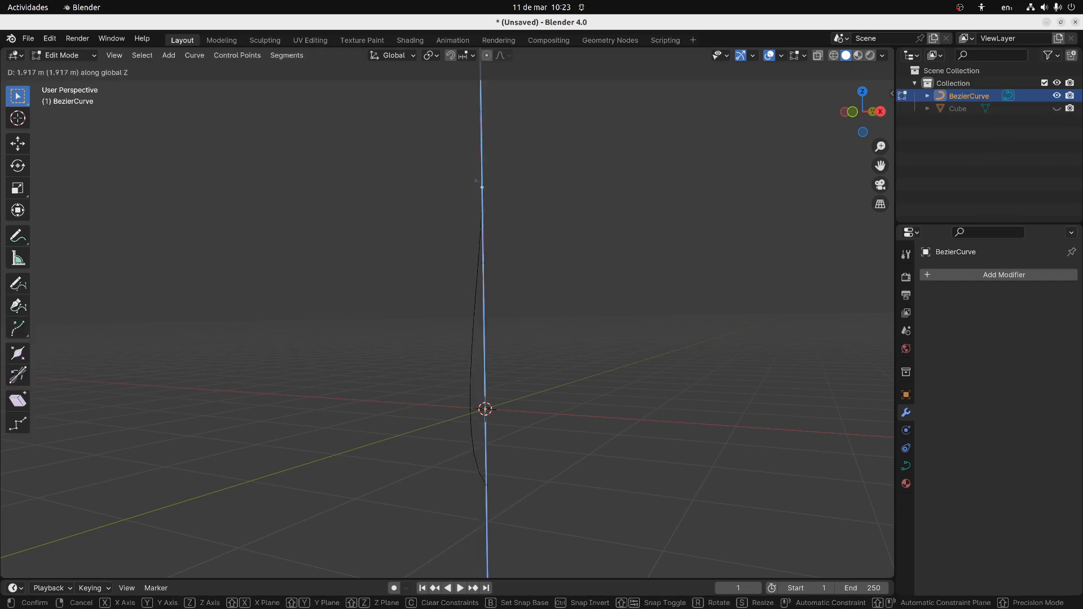
click(483, 178)
Hide the Bezier curve, leave Edit Mode, and show and select the Cube pillar
click(1057, 95)
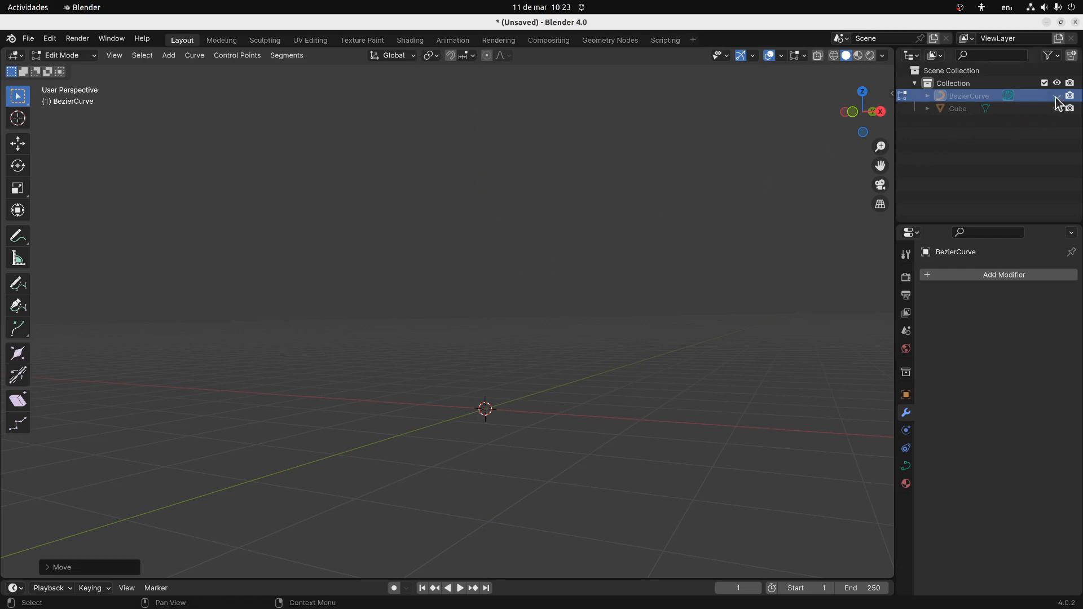
click(1057, 108)
key(Tab)
scroll(624, 266, down, 4)
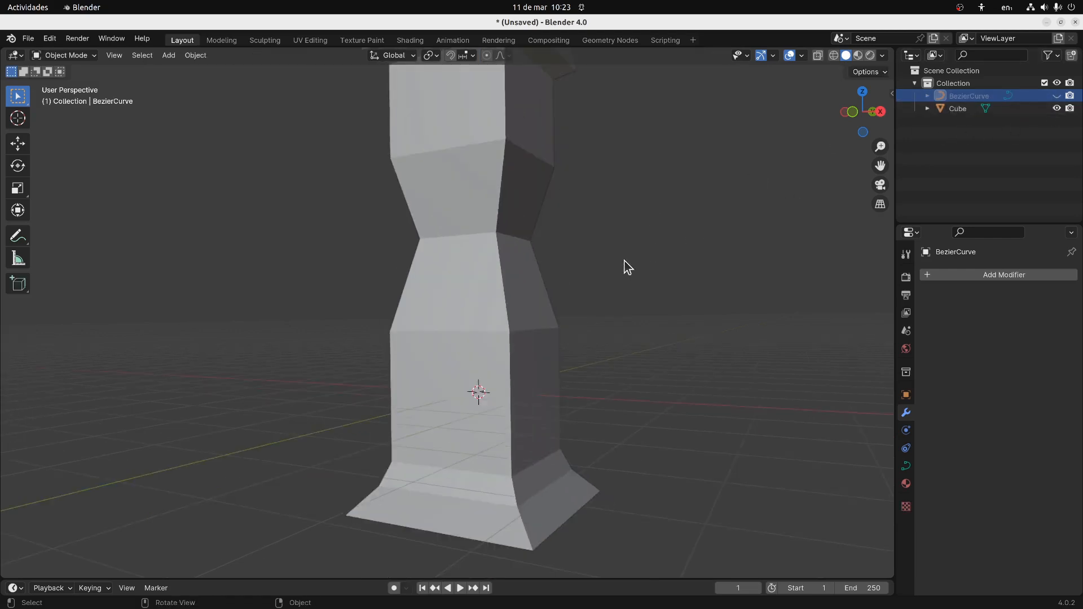
key(a)
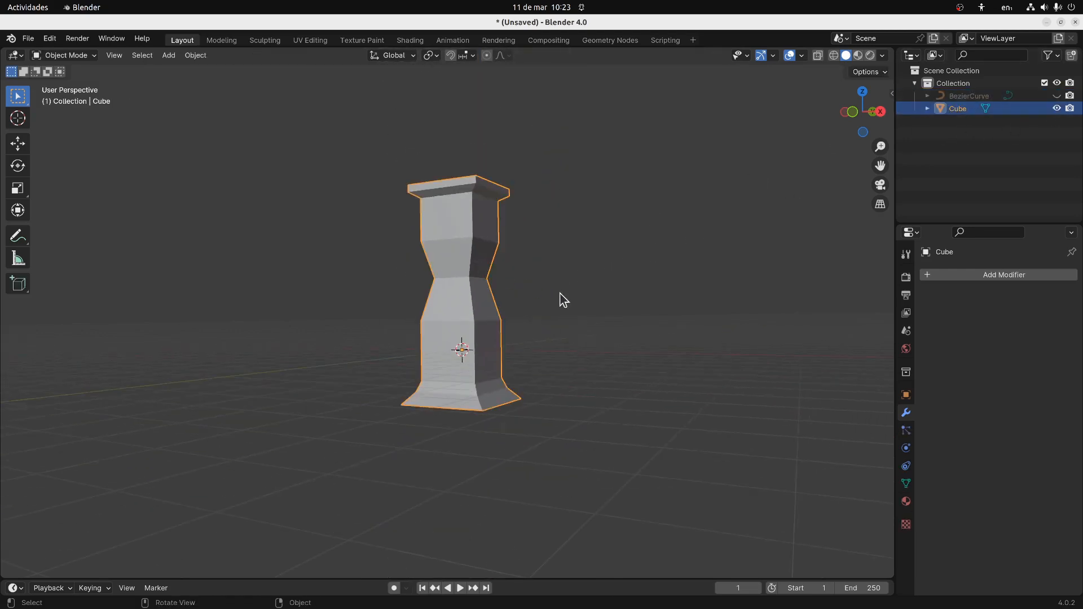
Add a Curve deform modifier to the pillar with BezierCurve as the curve object
click(971, 275)
mouse_move(946, 273)
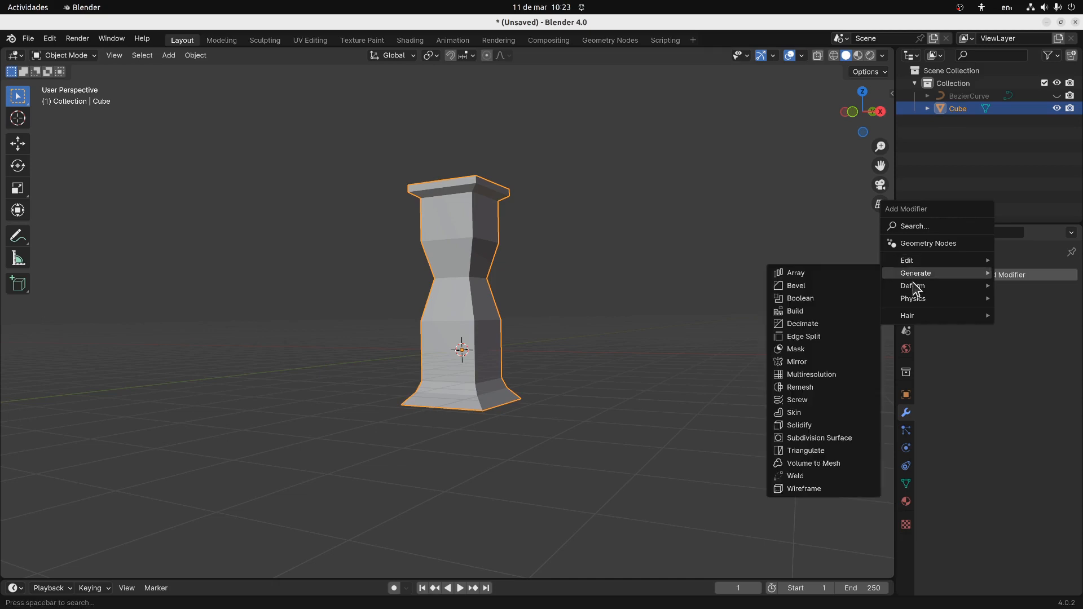
mouse_move(910, 287)
click(818, 313)
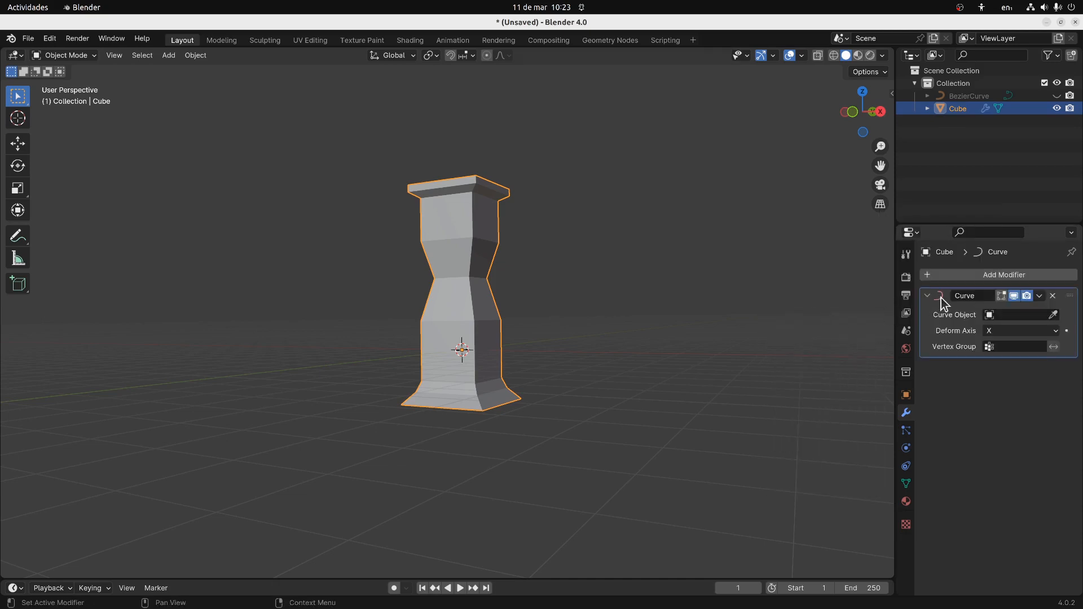
click(1053, 316)
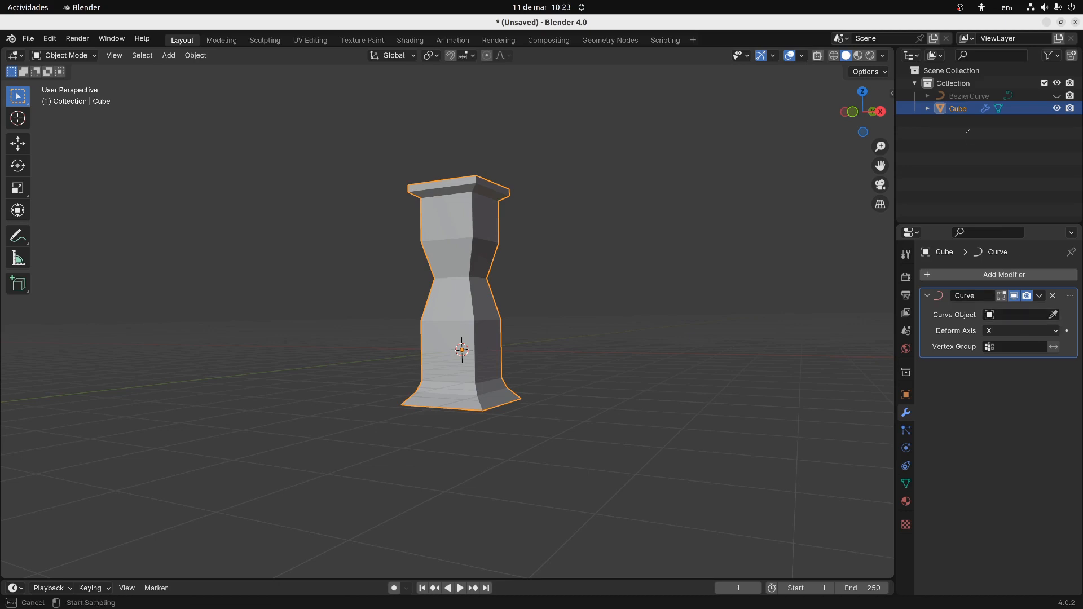
click(967, 97)
middle_drag(649, 305, 530, 313)
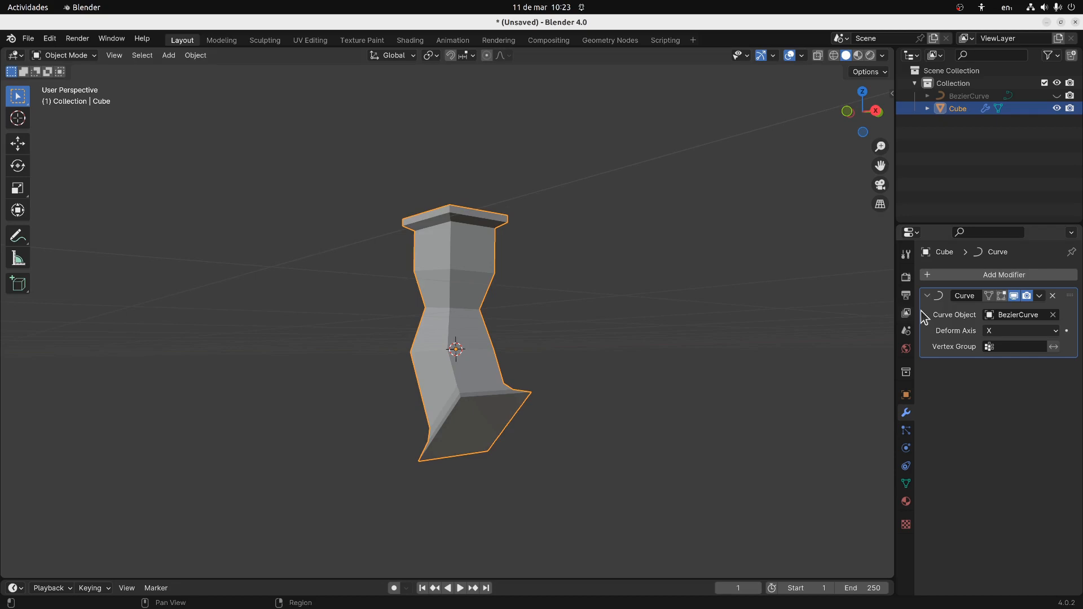
Apply the pillar's Curve modifier and check the bent mesh in Edit Mode
click(1040, 295)
click(988, 314)
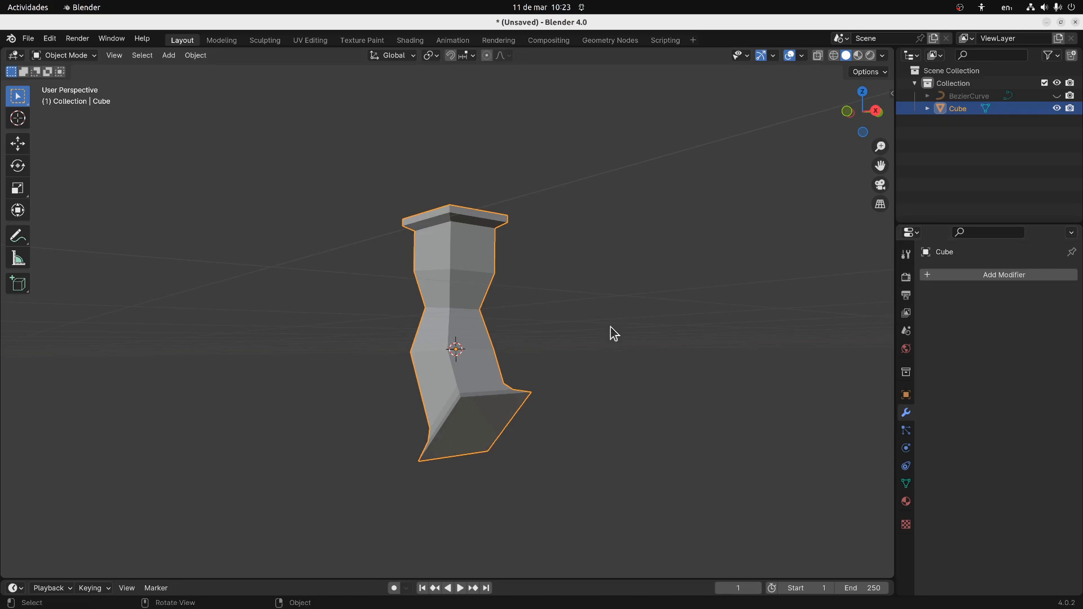
key(Tab)
middle_drag(416, 338, 448, 337)
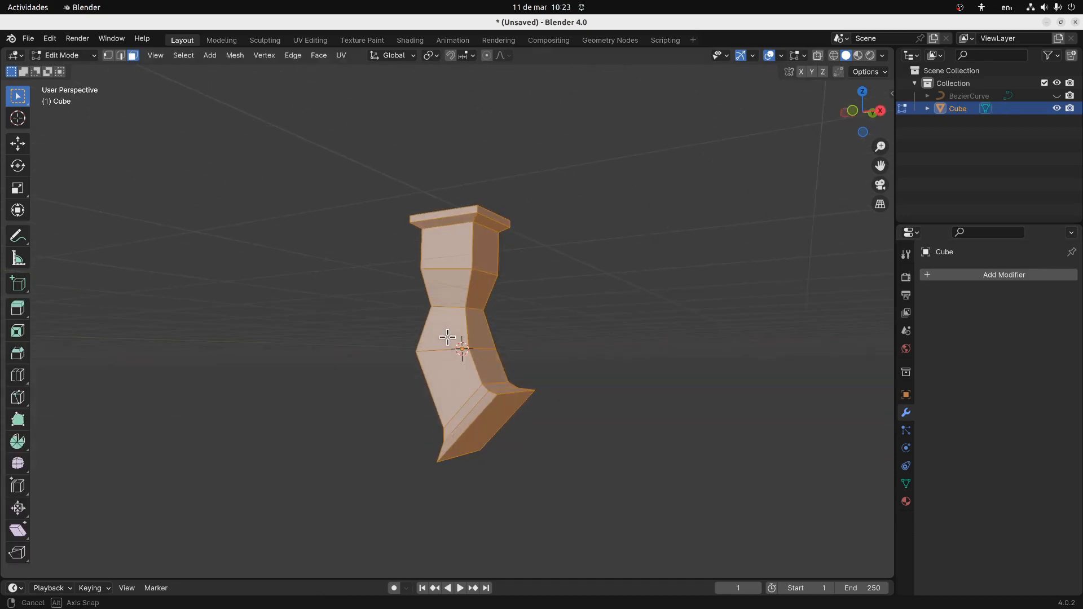
key(Tab)
Examine how the Rejilla grid texture follows the bent pillar in the UV Editing workspace
click(310, 40)
middle_drag(695, 363, 671, 439)
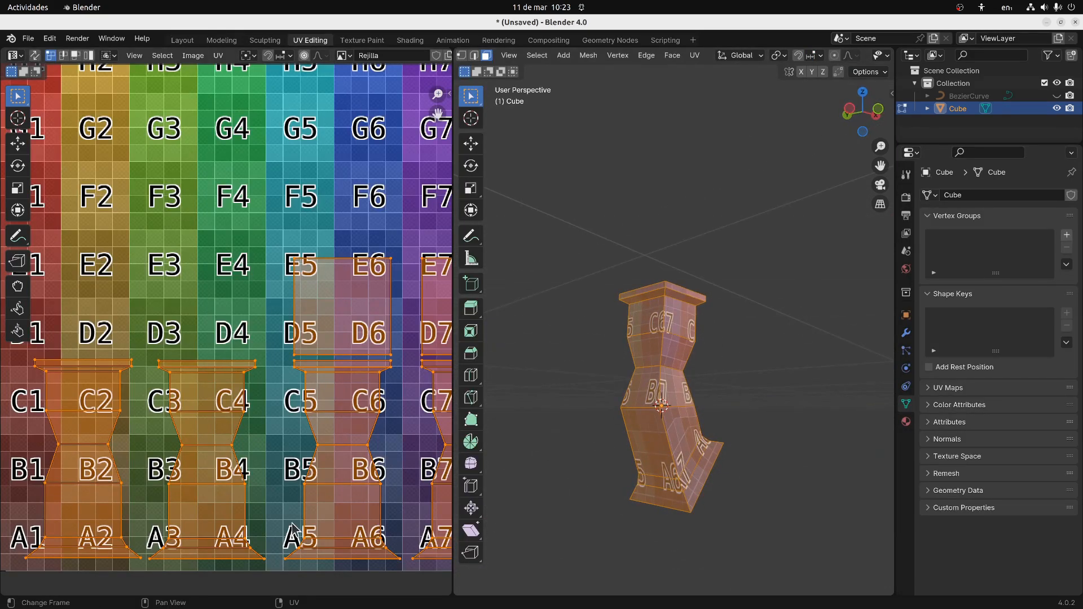
middle_drag(624, 388, 492, 394)
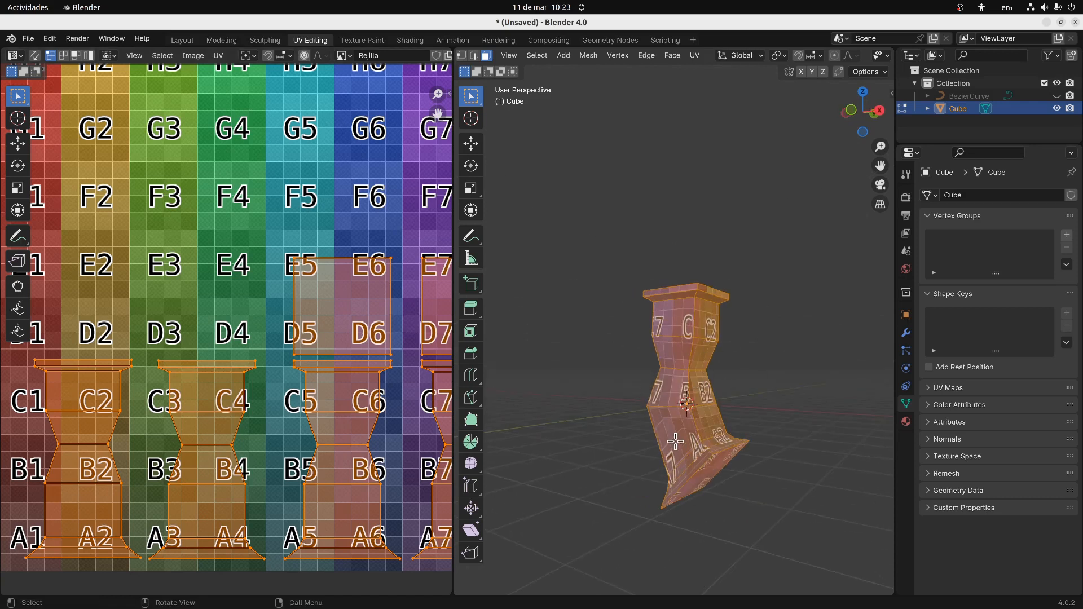
scroll(617, 317, down, 2)
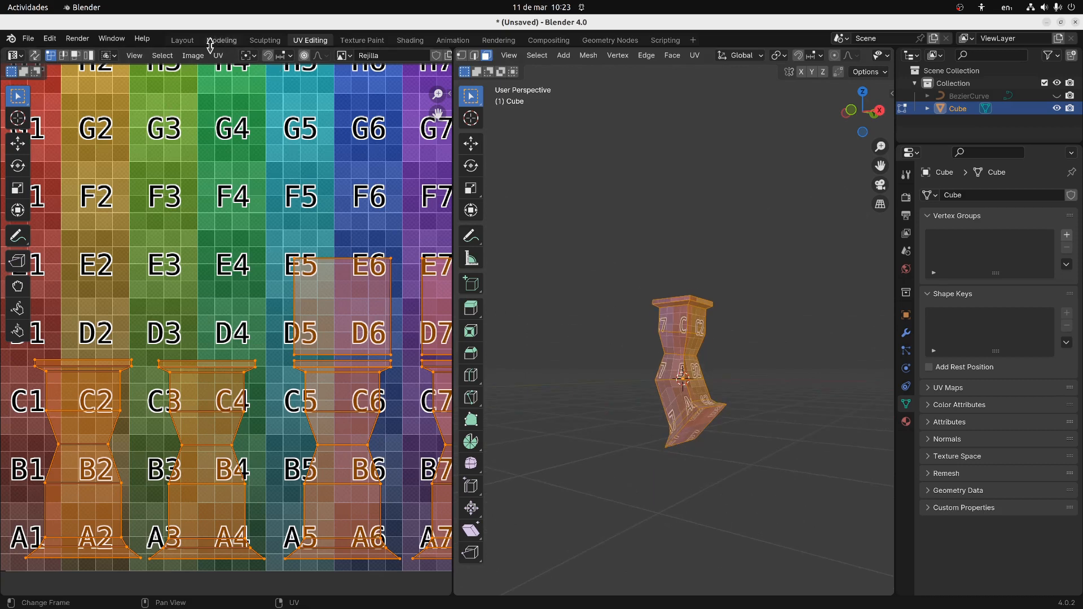
Return to the Layout workspace in Object Mode and undo applying the pillar's Curve modifier
click(185, 40)
middle_drag(487, 279, 553, 287)
key(Tab)
key(Tab)
key(Tab)
key(ctrl+z)
key(ctrl+z)
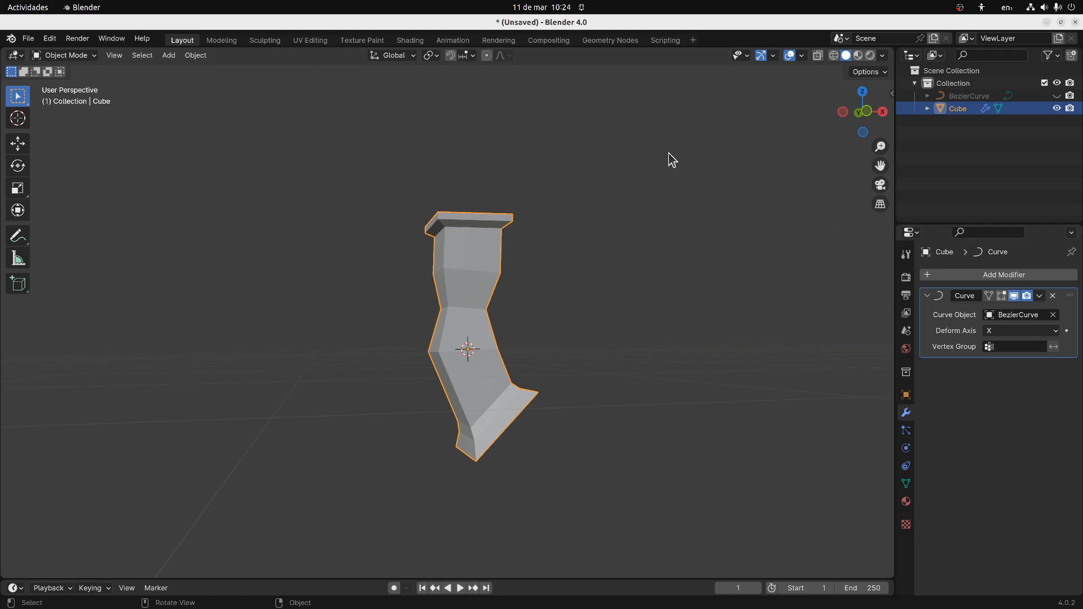
Compare the pillar's texture between Edit Mode and Object Mode with the unapplied Curve modifier in the UV Editing workspace
click(303, 43)
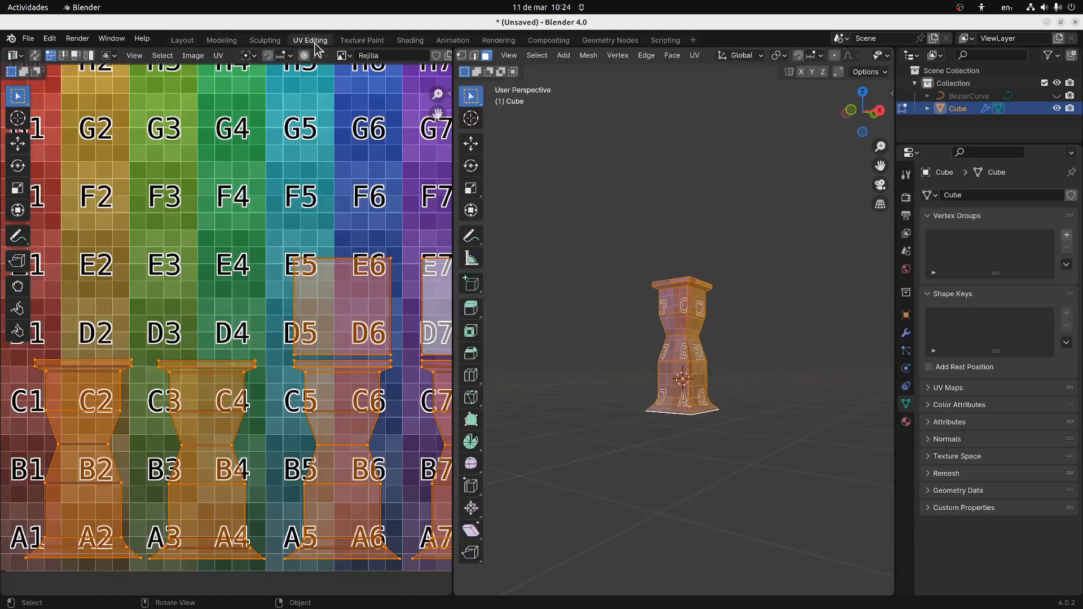
middle_drag(549, 232, 711, 365)
key(Tab)
key(Tab)
key(Tab)
key(Tab)
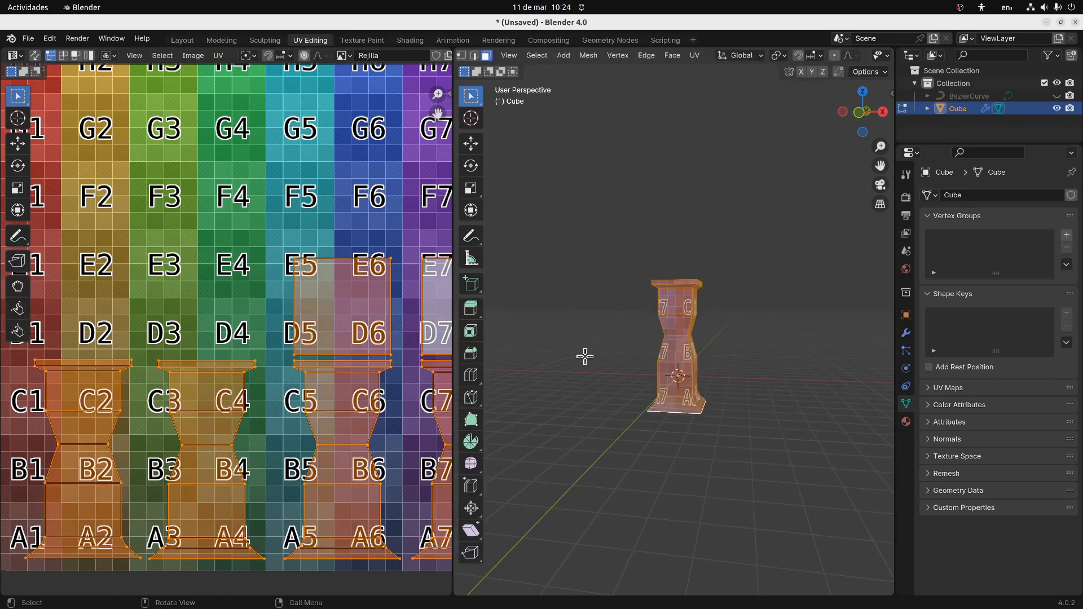
key(Tab)
middle_drag(726, 398, 685, 351)
middle_drag(663, 393, 703, 390)
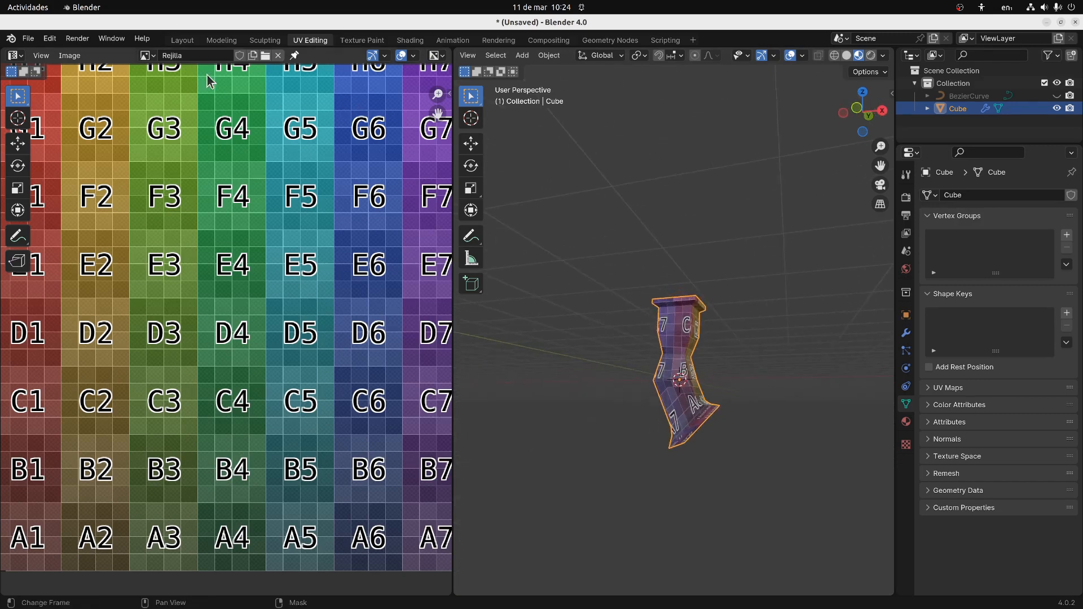
Remove the Curve modifier from the pillar in the Layout workspace
click(184, 41)
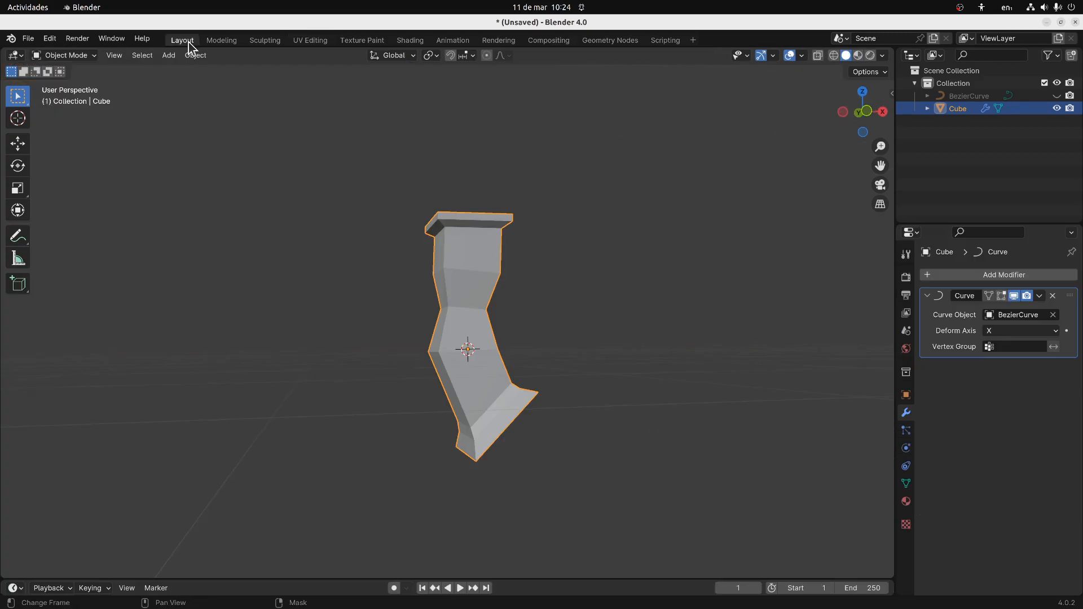
click(988, 277)
click(1053, 295)
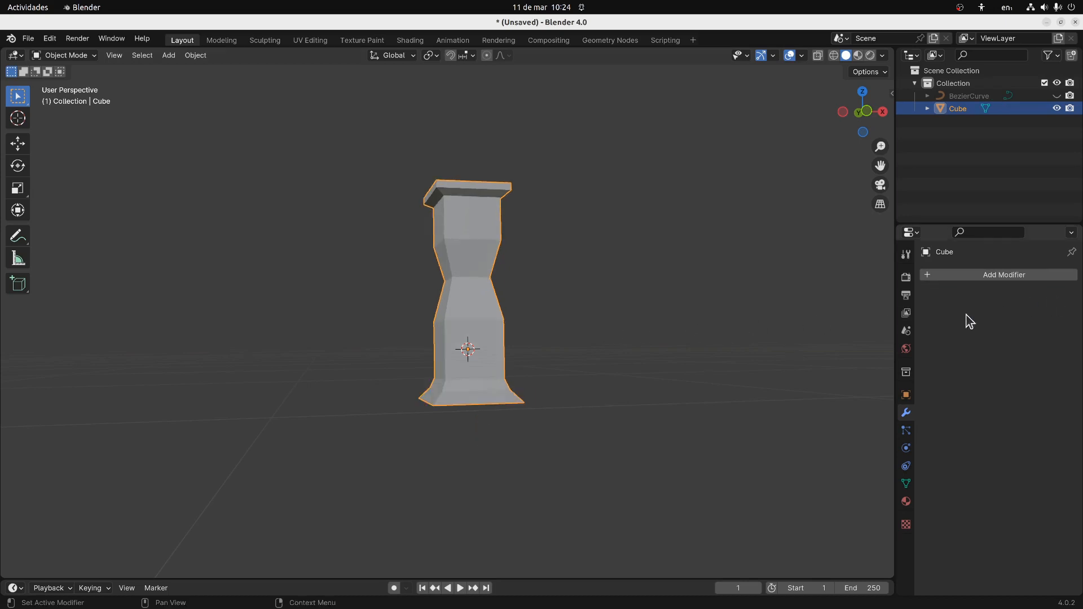
Add a Subdivision Surface modifier to the pillar with viewport and render levels set to 3
click(957, 277)
mouse_move(931, 270)
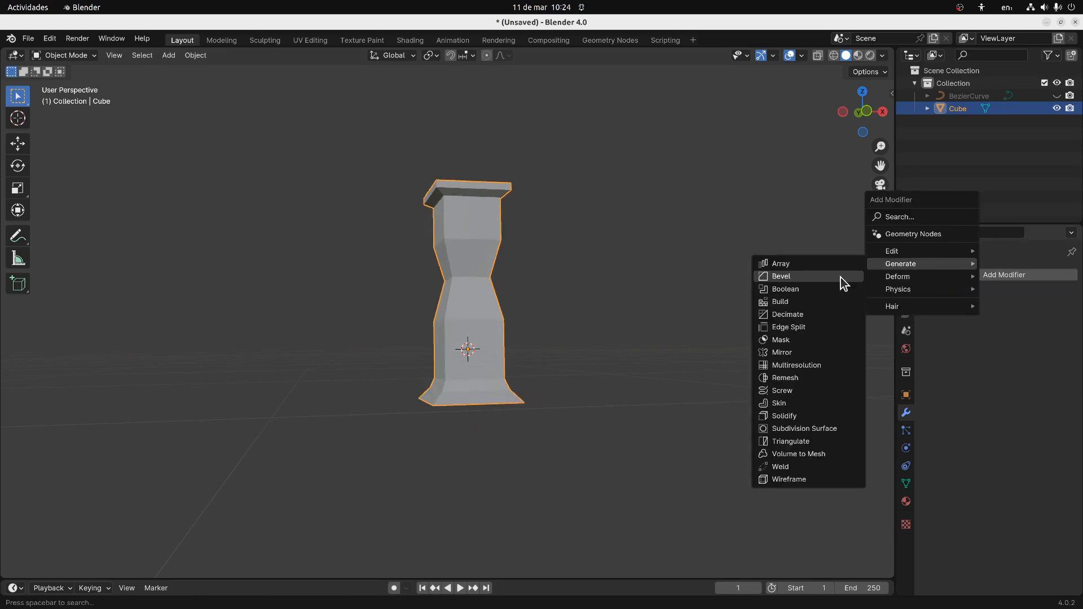
click(782, 434)
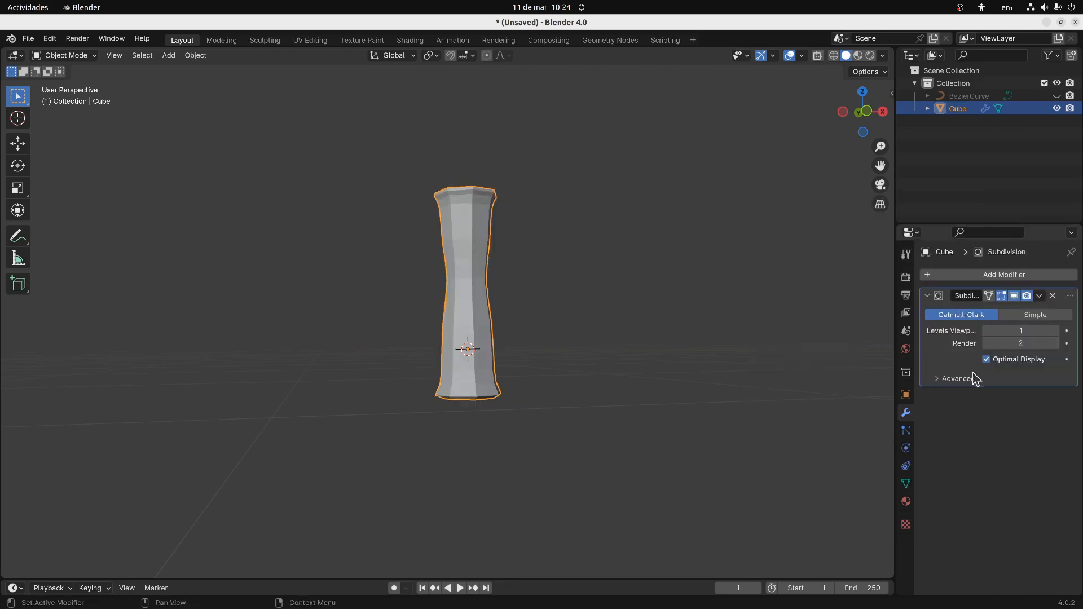
click(1056, 331)
click(1056, 331)
middle_drag(570, 342, 441, 204)
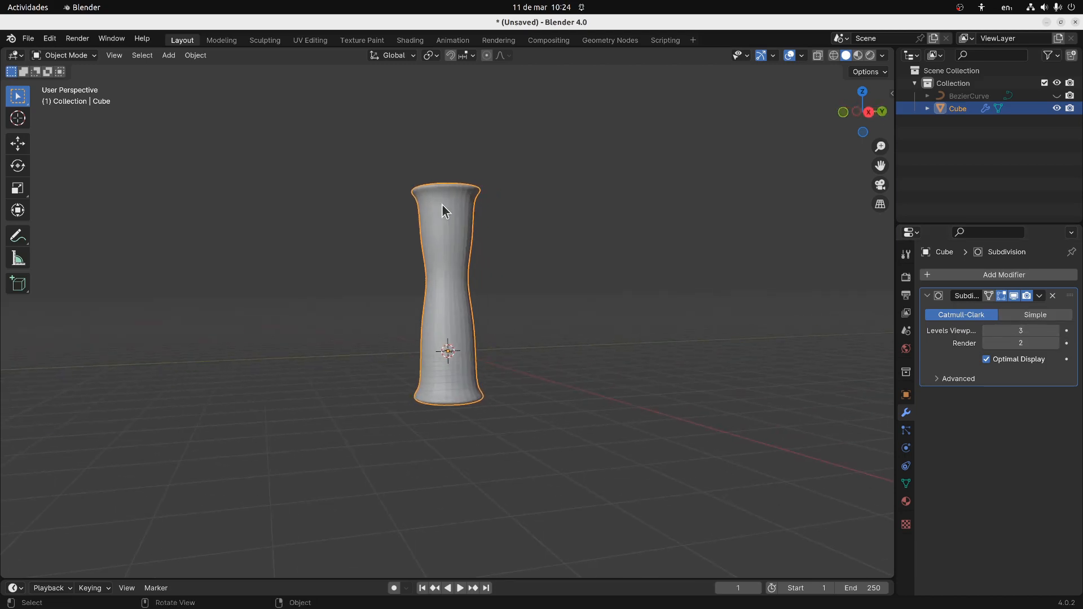
click(1056, 343)
In Edit Mode, select the faces around the pillar's narrow waist and scale them down
middle_drag(776, 360, 559, 361)
middle_drag(481, 313, 442, 333)
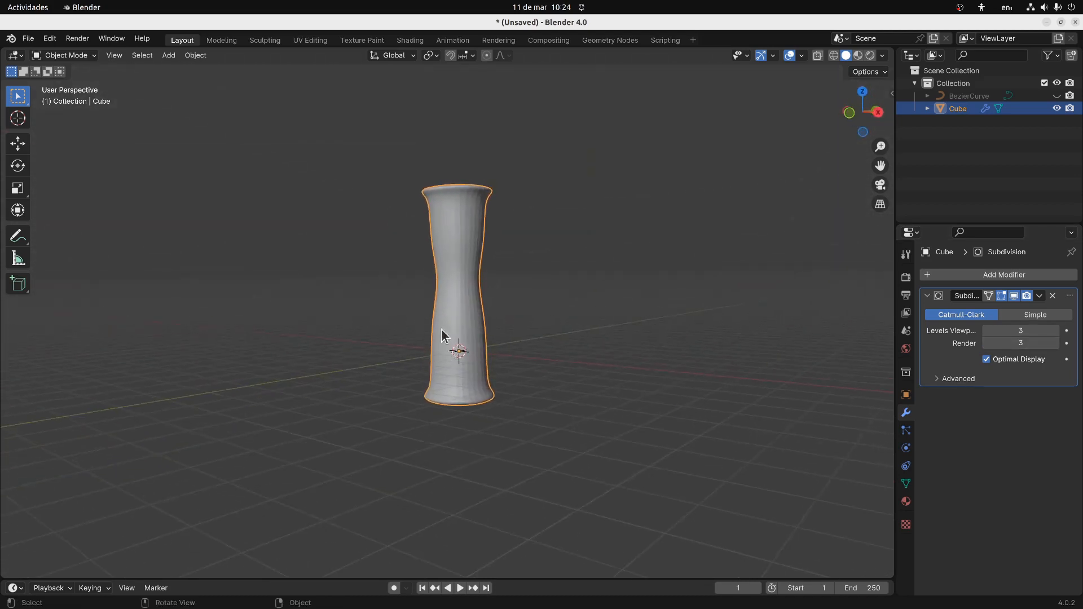
middle_drag(506, 341, 542, 370)
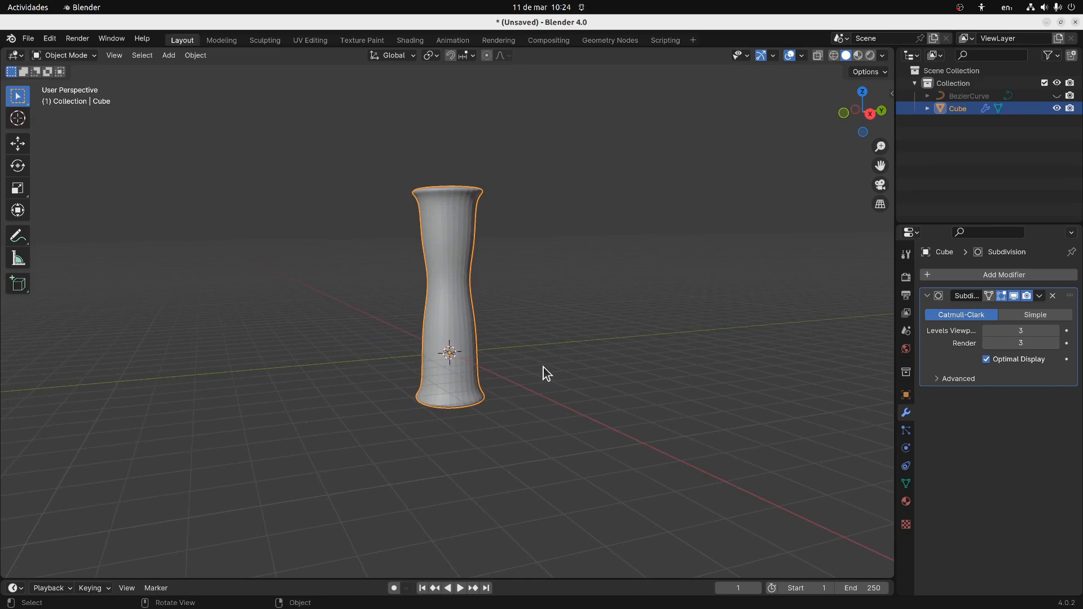
middle_drag(421, 261, 480, 274)
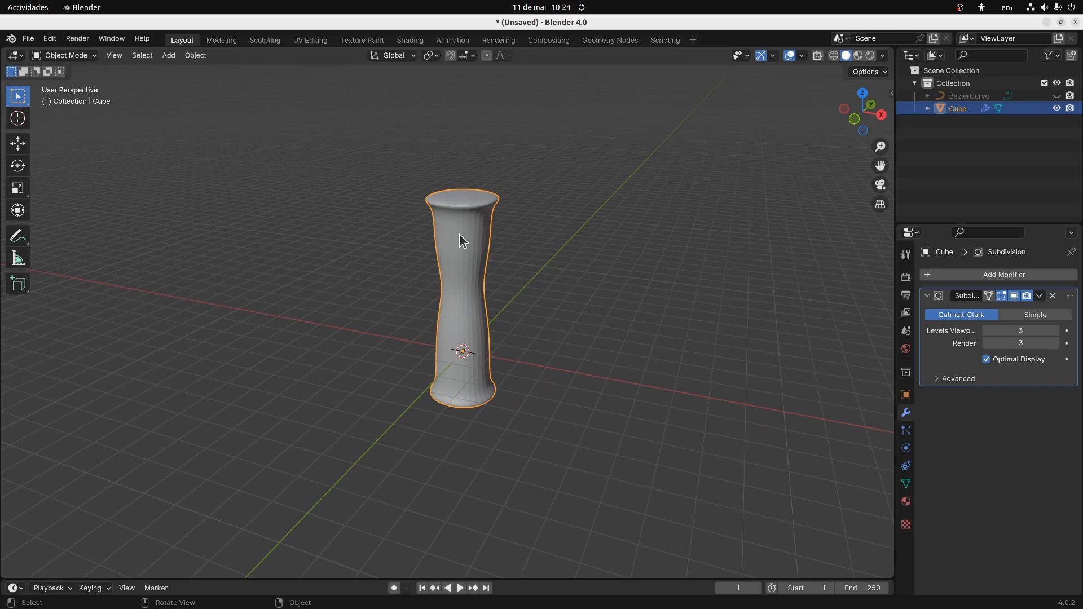
middle_drag(461, 286, 471, 259)
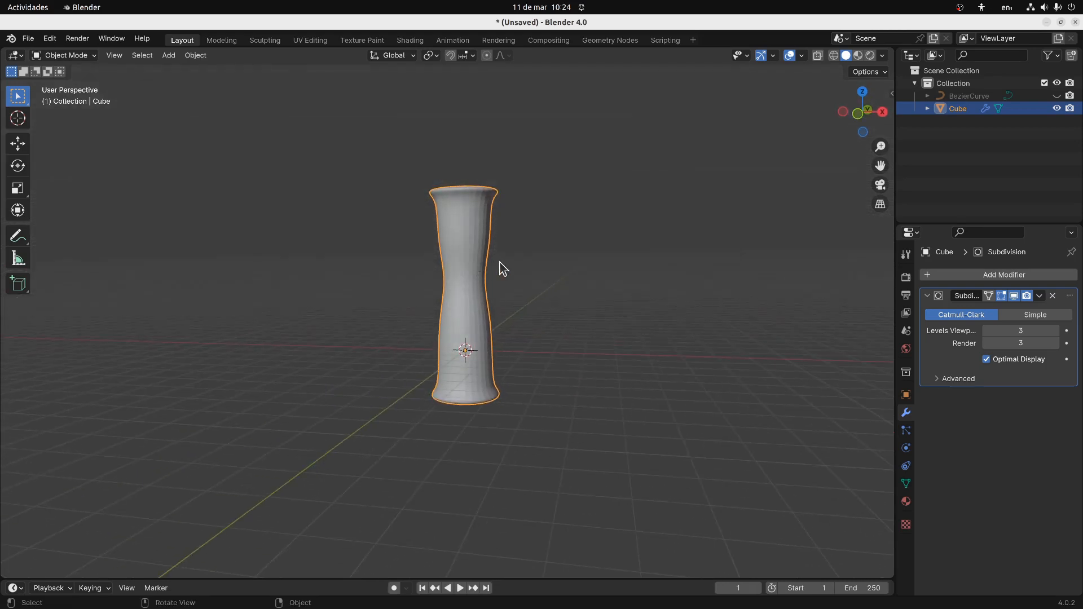
key(Tab)
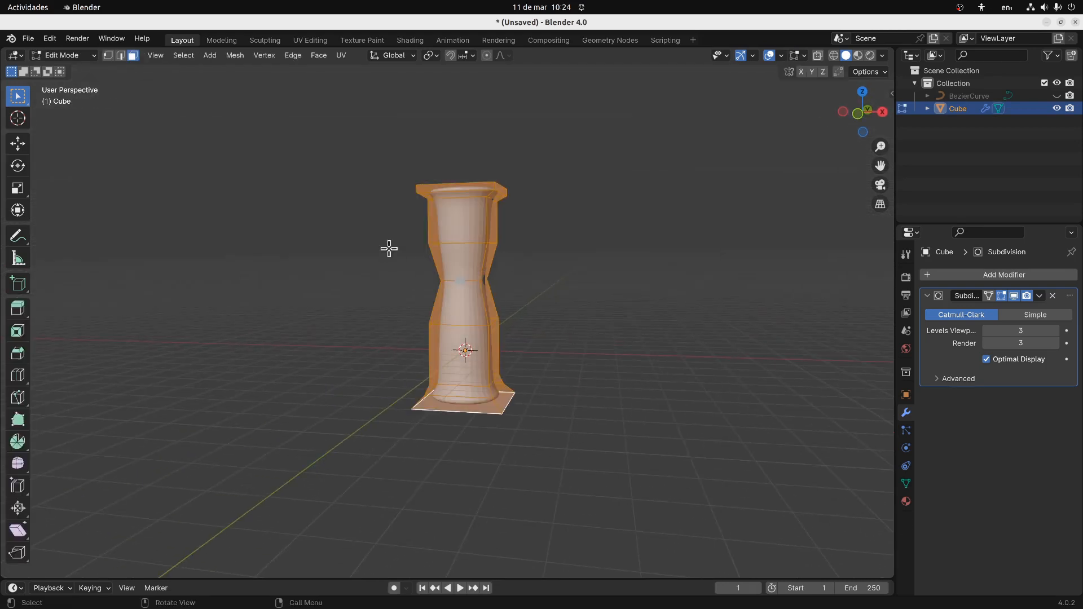
middle_drag(389, 246, 423, 261)
drag(431, 269, 542, 294)
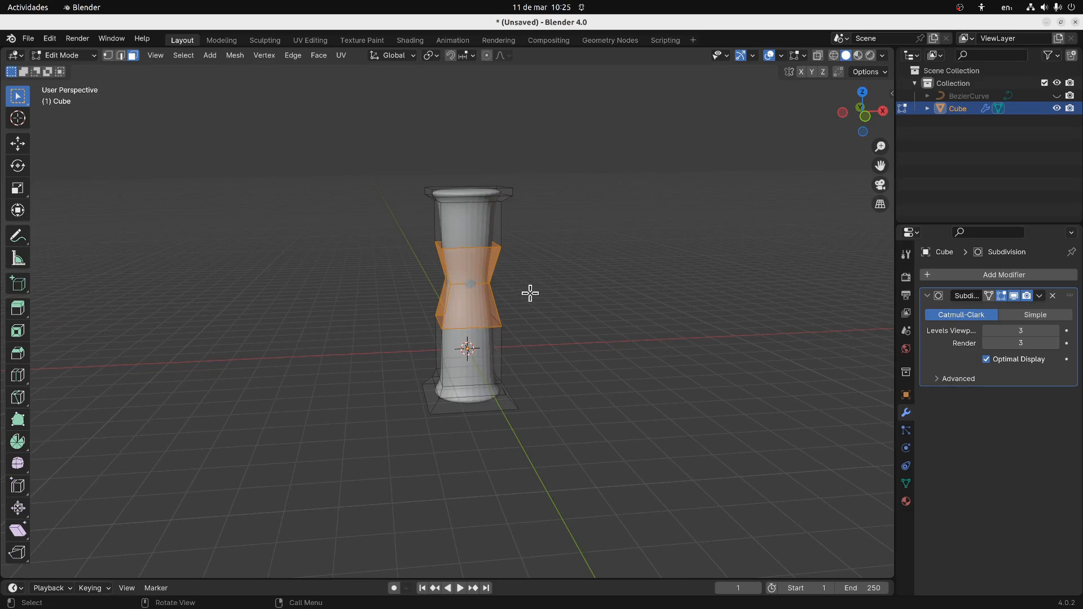
key(s)
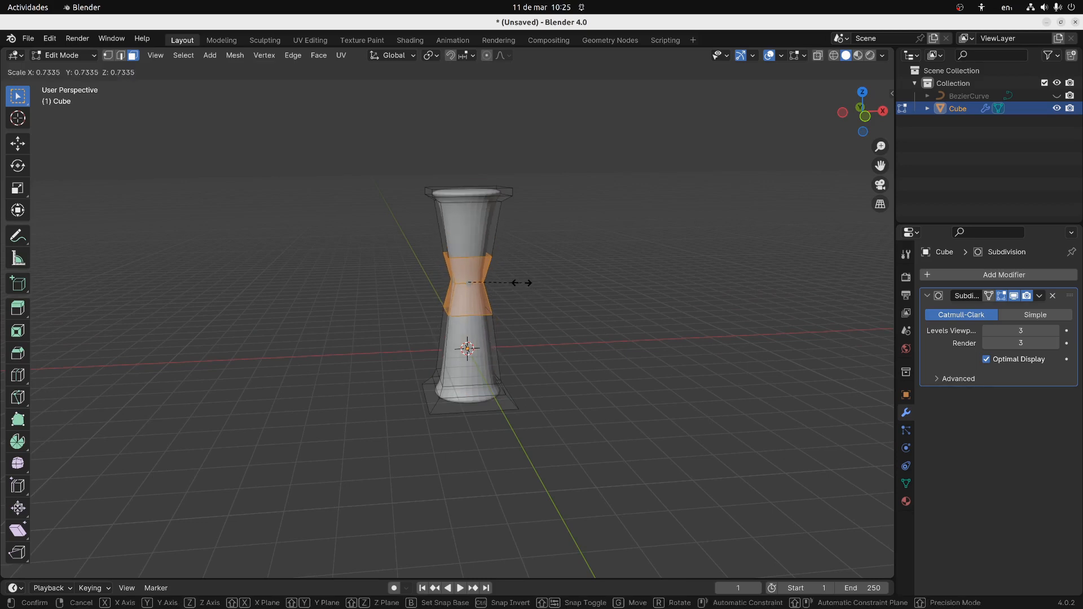
click(530, 285)
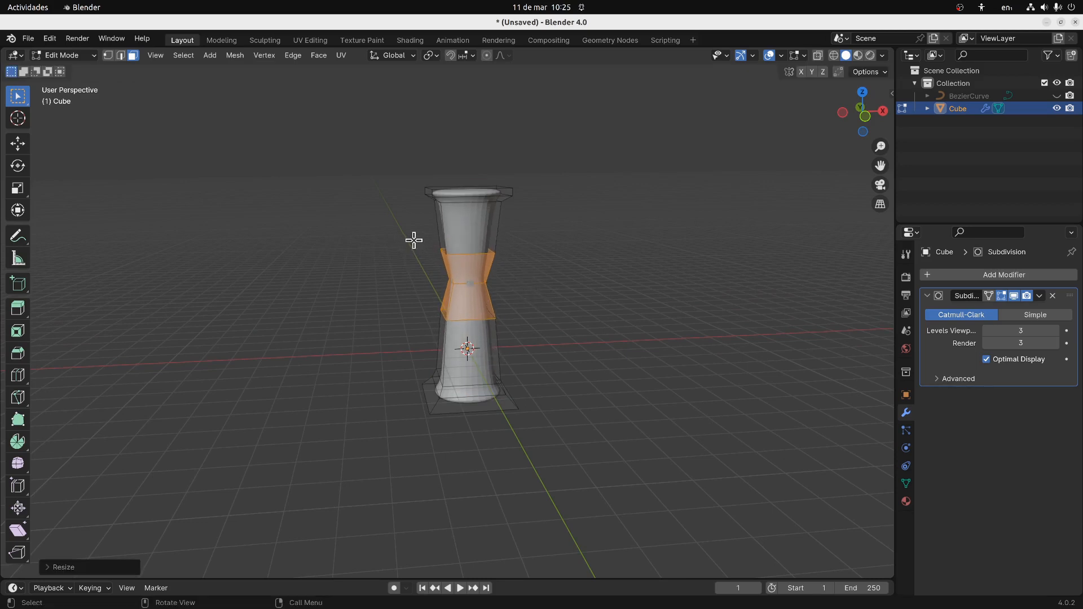
Select the faces of the pillar's upper shaft down to the waist and scale them up slightly
drag(415, 242, 525, 271)
key(s)
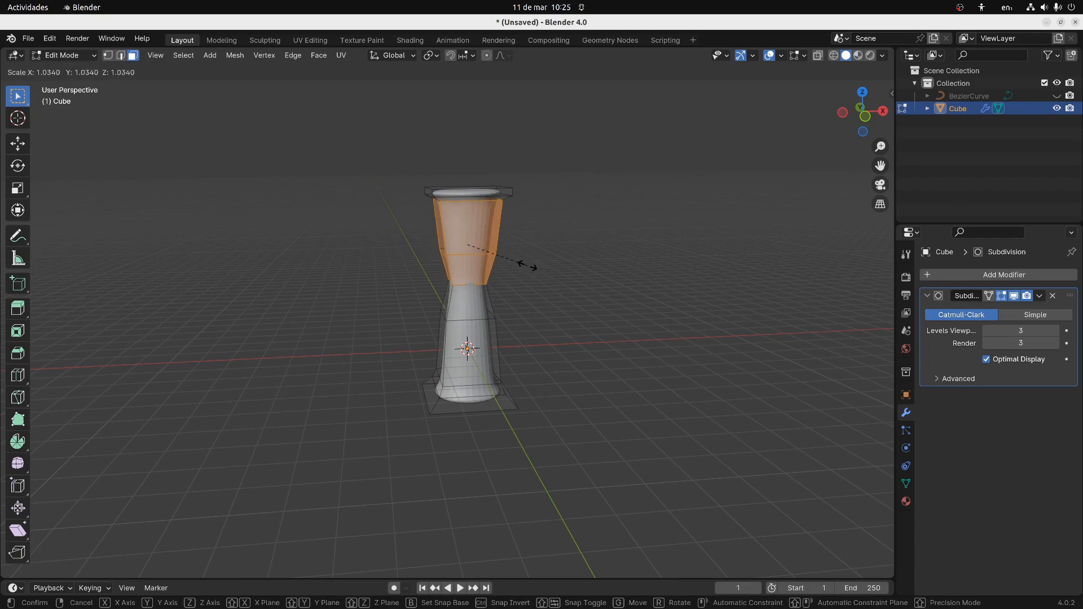
click(531, 263)
mouse_move(512, 272)
middle_down()
mouse_move(527, 297)
mouse_move(522, 273)
middle_up()
Select only the faces of the pillar's top rim and scale them up slightly
drag(401, 160, 548, 217)
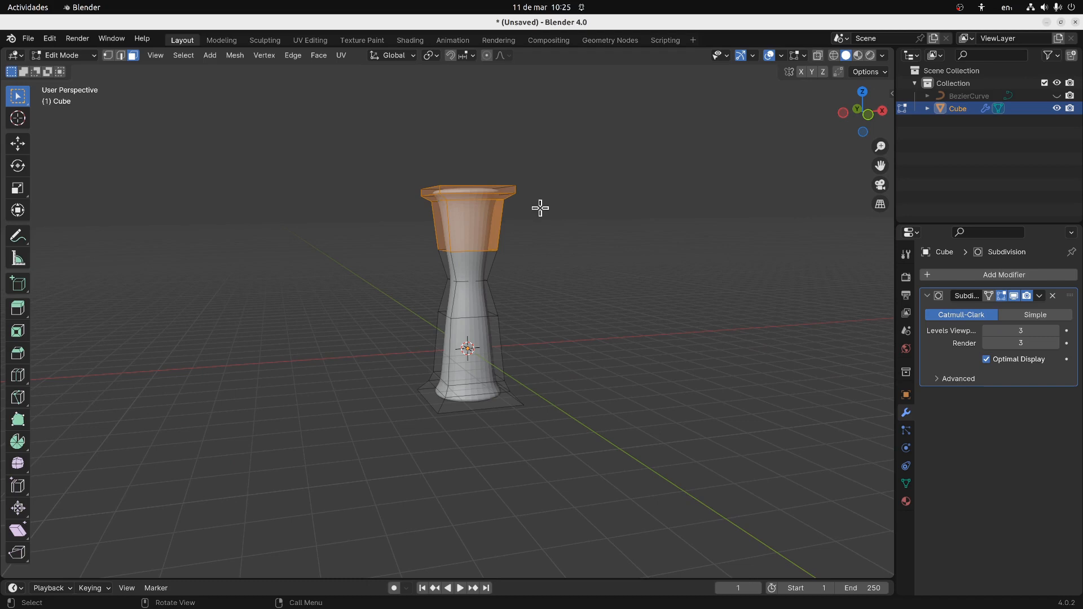
click(418, 167)
drag(397, 163, 539, 197)
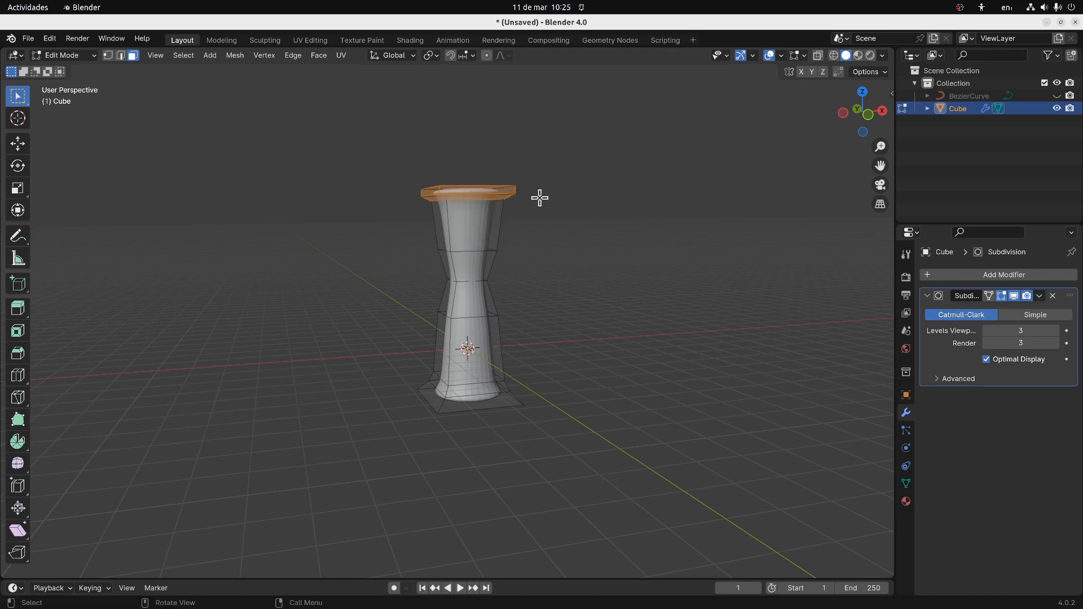
key(s)
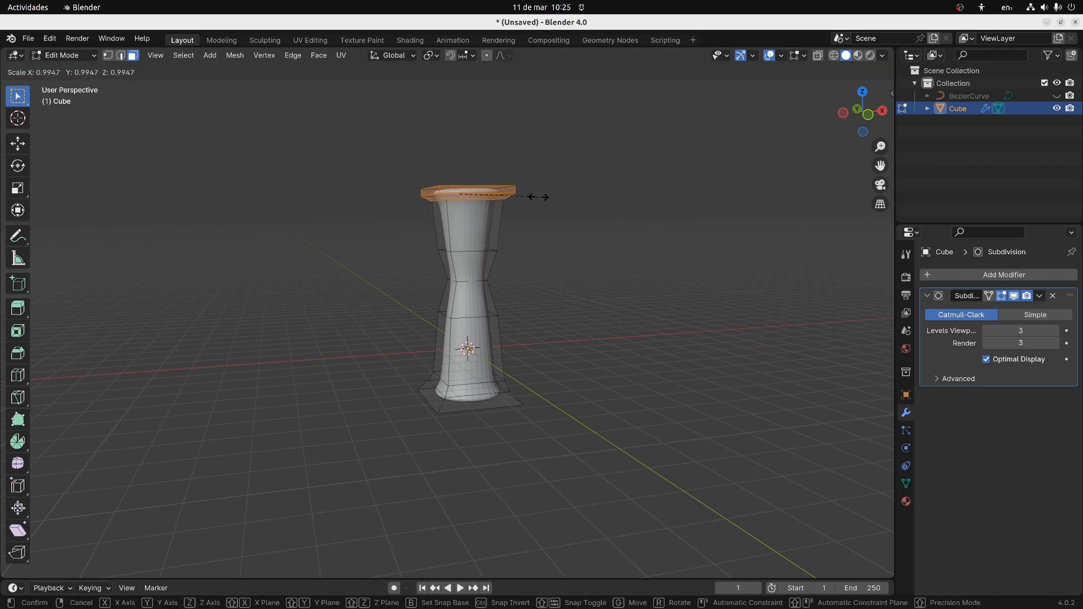
click(537, 198)
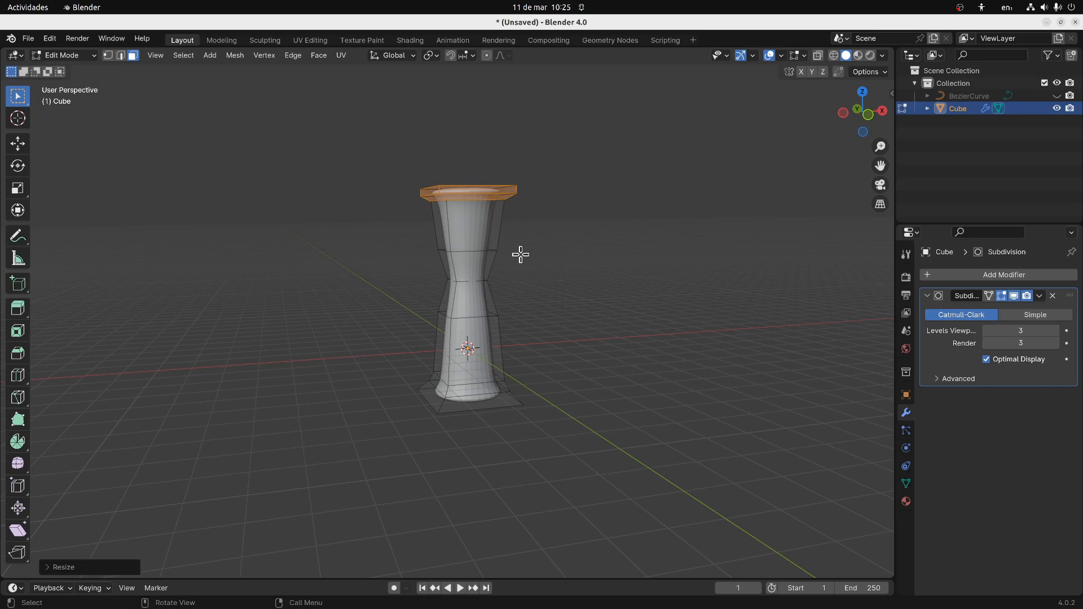
click(388, 383)
middle_drag(406, 397, 381, 388)
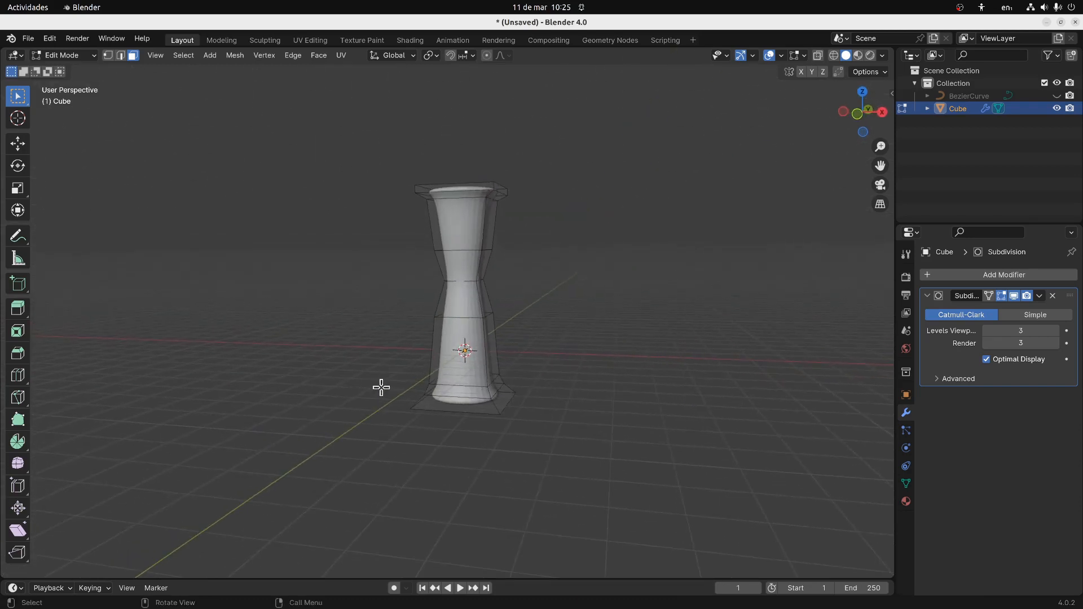
drag(409, 360, 513, 389)
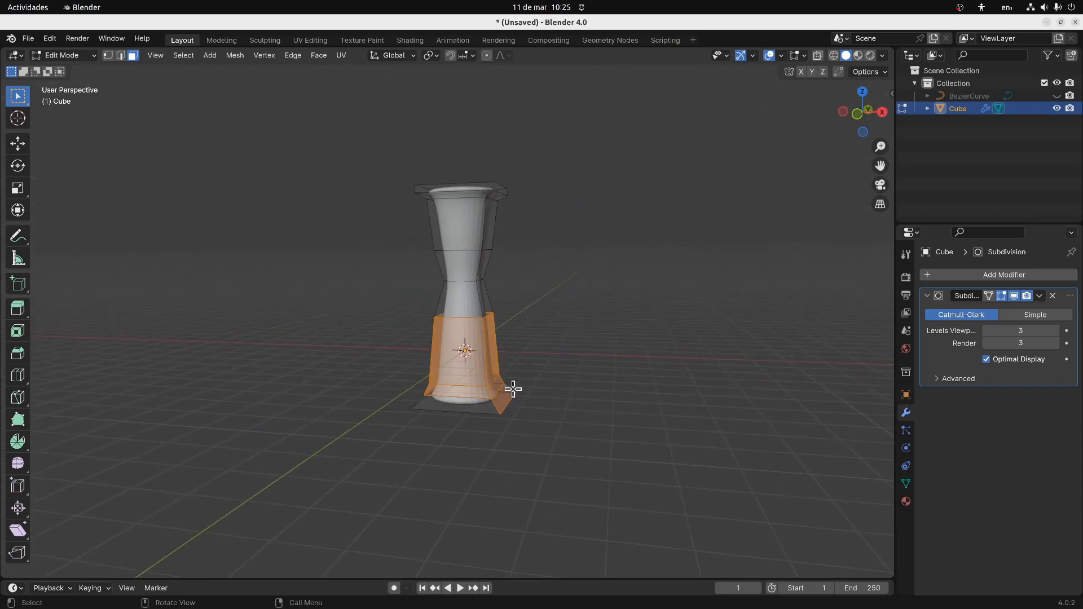
click(410, 370)
drag(399, 356, 501, 389)
middle_drag(496, 390, 545, 351)
click(392, 355)
drag(388, 352, 514, 380)
click(410, 369)
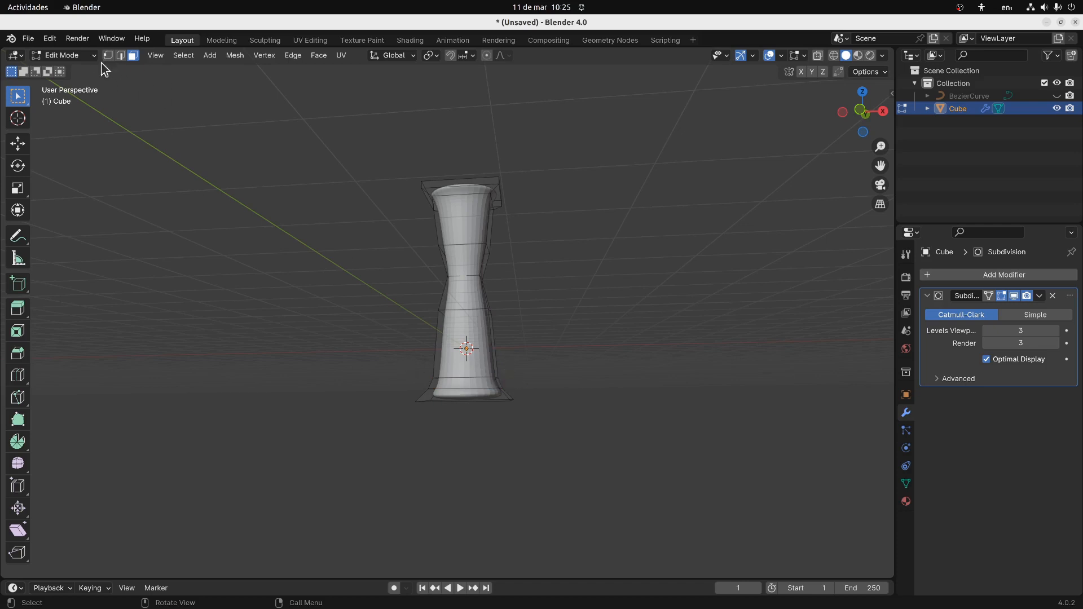
In vertex selection mode, select the vertices just above the pillar's base, scale them inward and raise them along Z
drag(391, 350, 508, 382)
key(s)
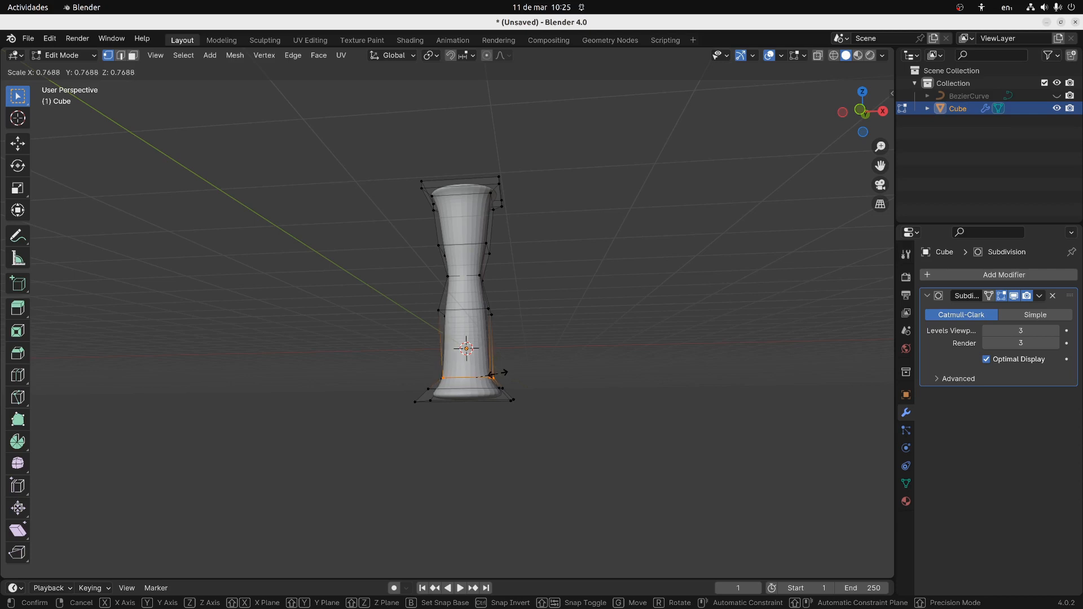
click(501, 375)
key(g)
key(z)
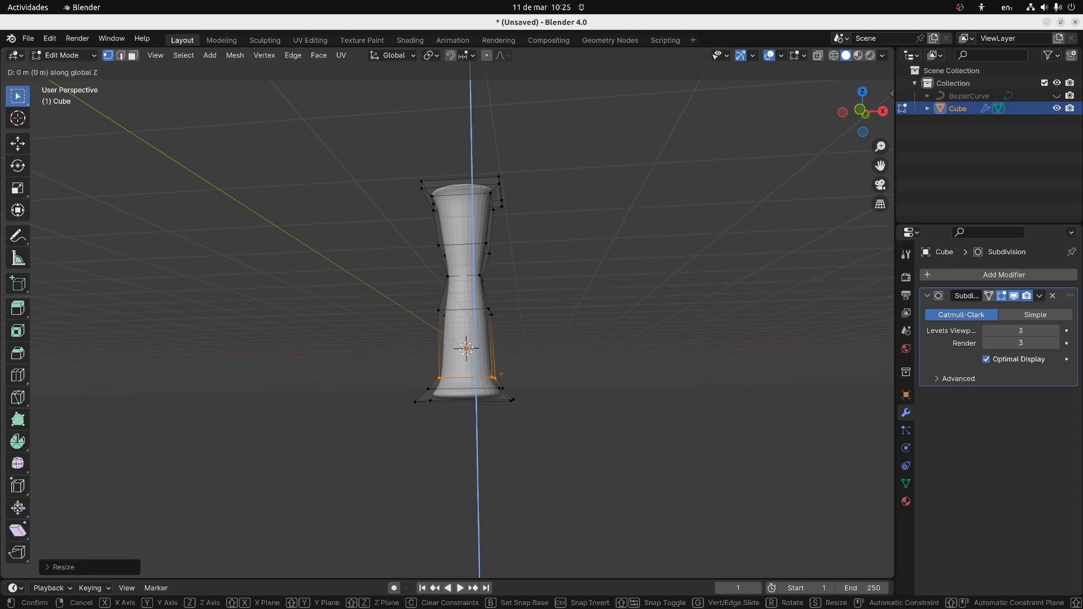
click(503, 354)
Raise the edge above the pillar's waist about 0.75 m along Z and return to Object Mode
middle_drag(361, 251, 484, 265)
alt+click(483, 270)
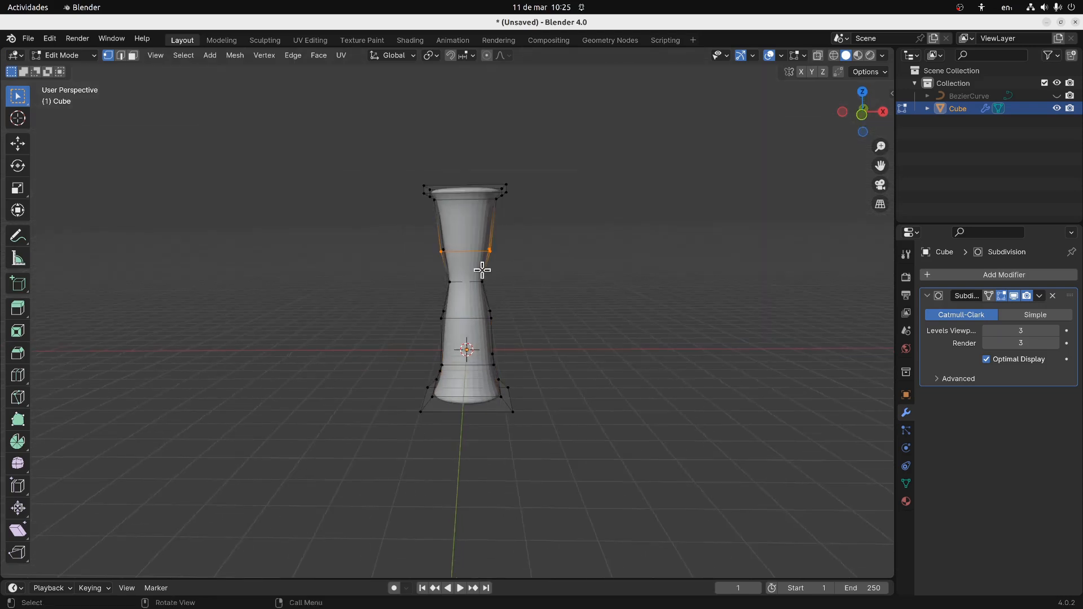
key(g)
key(z)
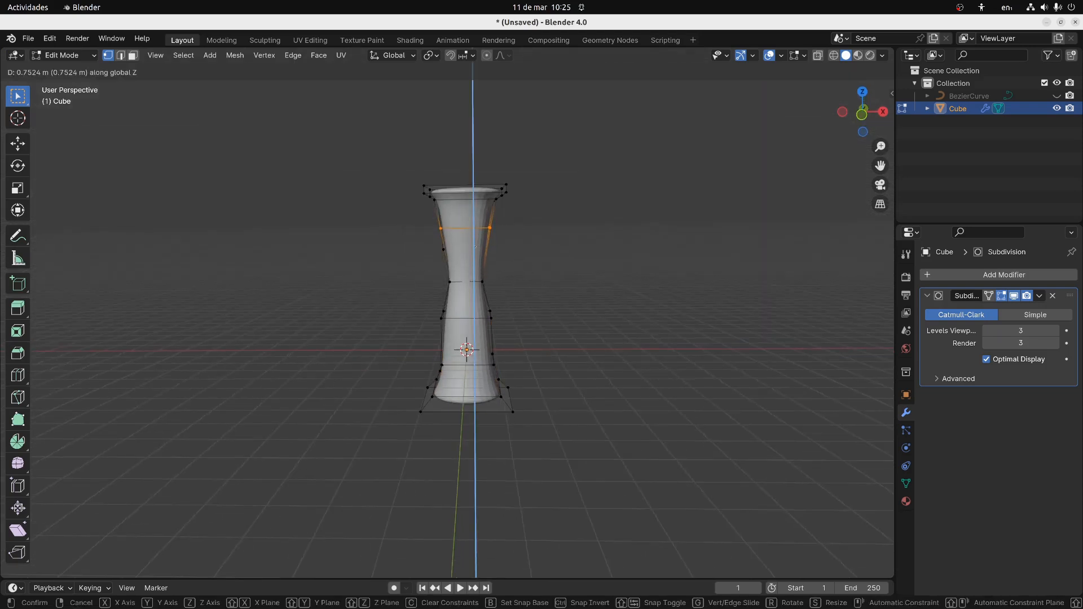
click(476, 247)
click(407, 310)
middle_drag(348, 310, 274, 219)
key(Tab)
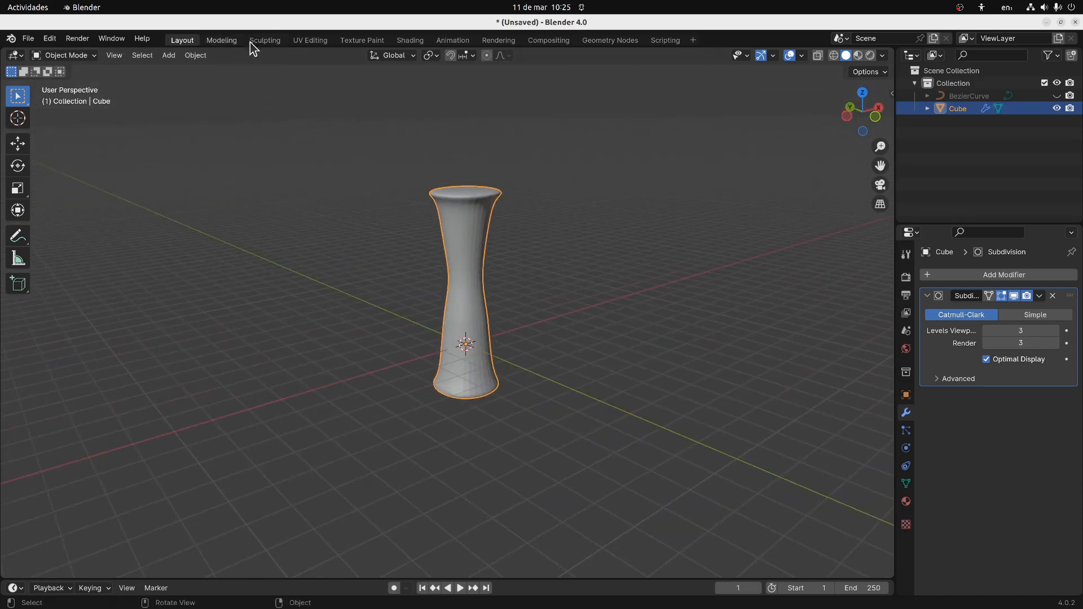
Inspect the grid texture on the reshaped pillar from several sides in the UV Editing workspace
click(310, 40)
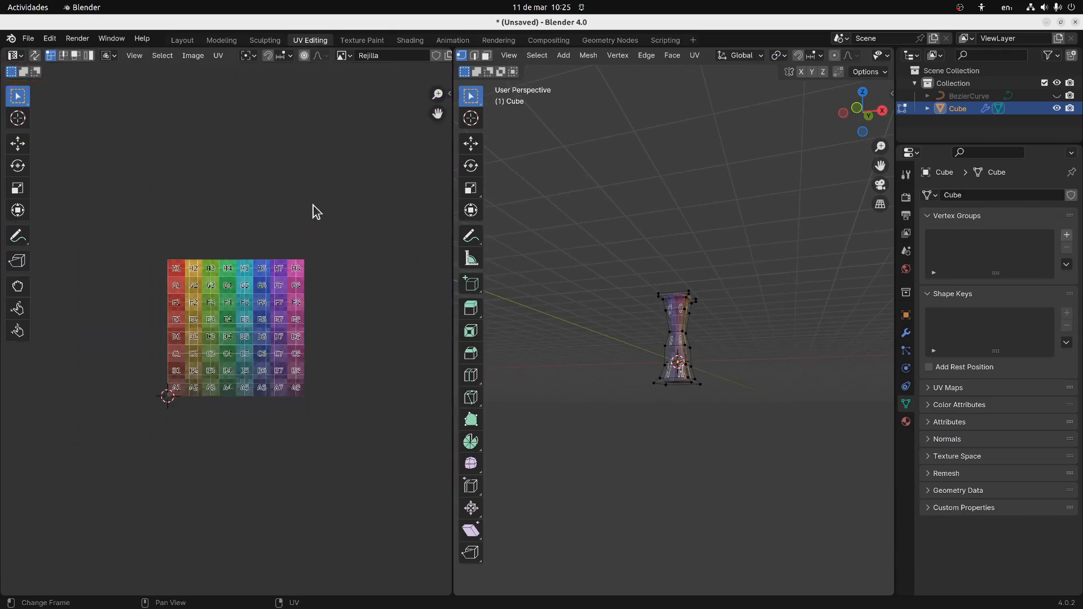
middle_drag(592, 326, 559, 346)
scroll(615, 339, up, 7)
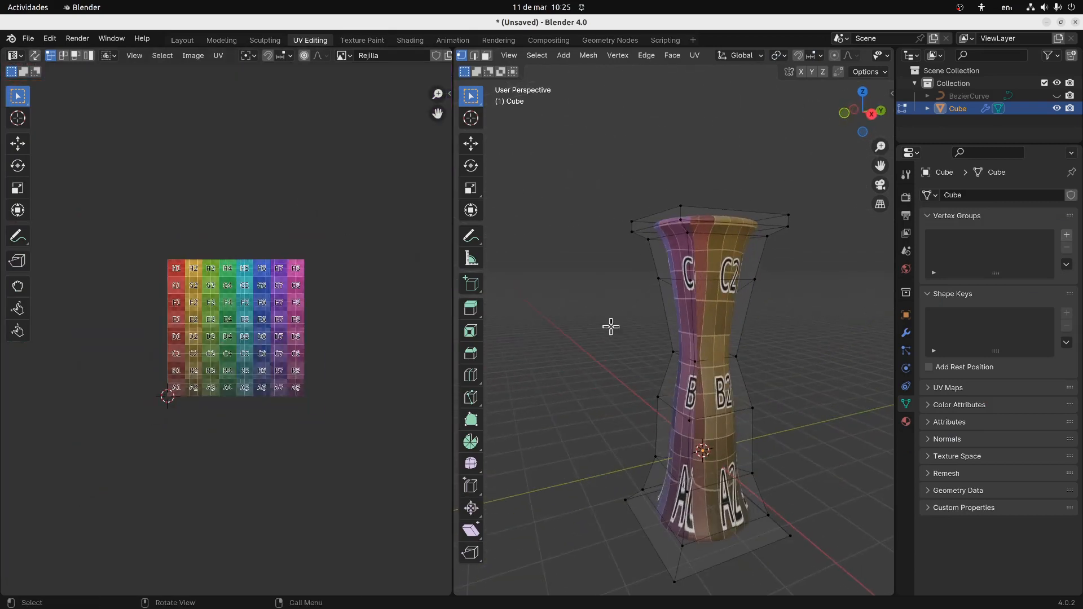
mouse_move(624, 221)
middle_down()
mouse_move(574, 230)
mouse_move(607, 231)
middle_up()
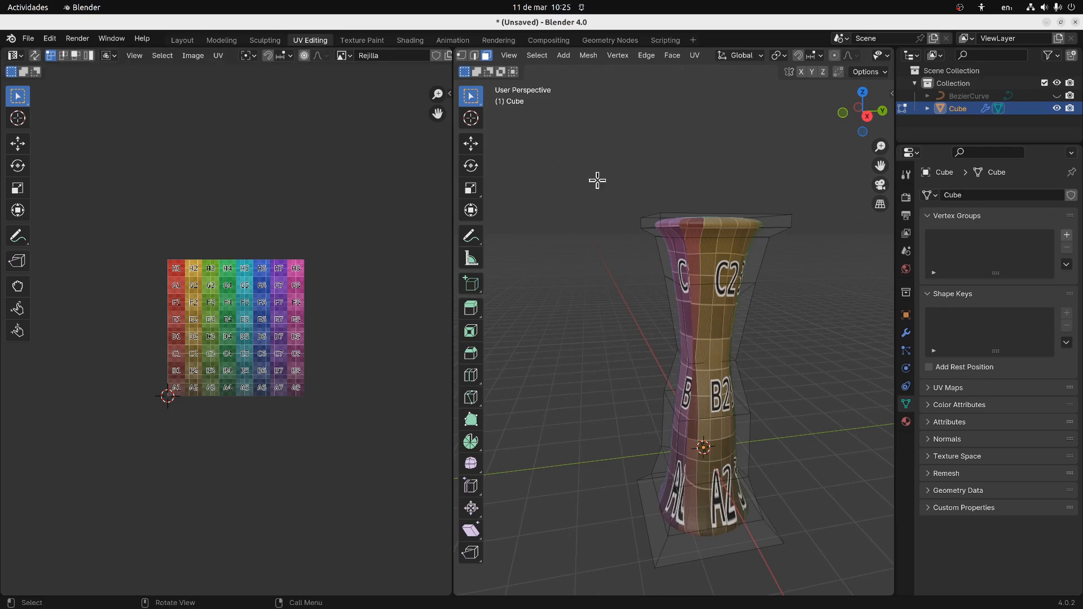
Select all the pillar's faces and export their UV layout as Columna.png to the Downloads folder
key(a)
scroll(270, 266, up, 1)
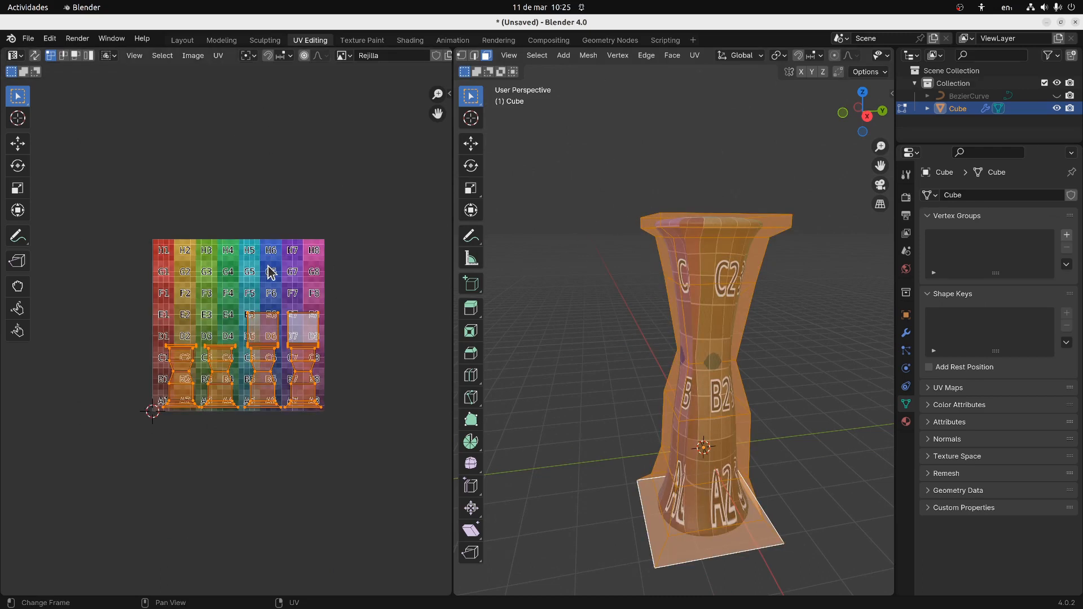
click(218, 55)
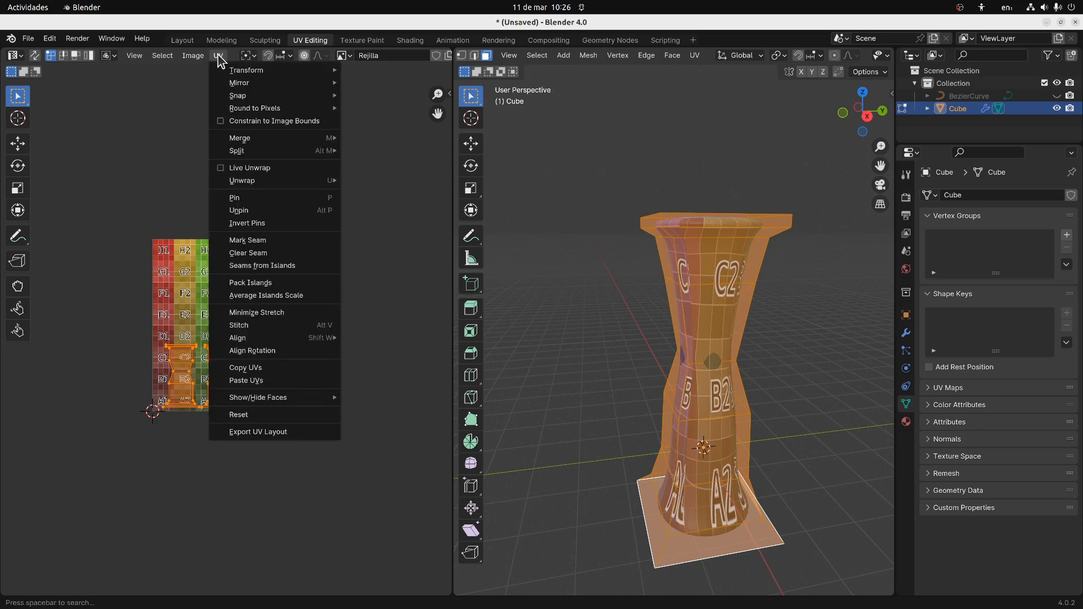
click(236, 431)
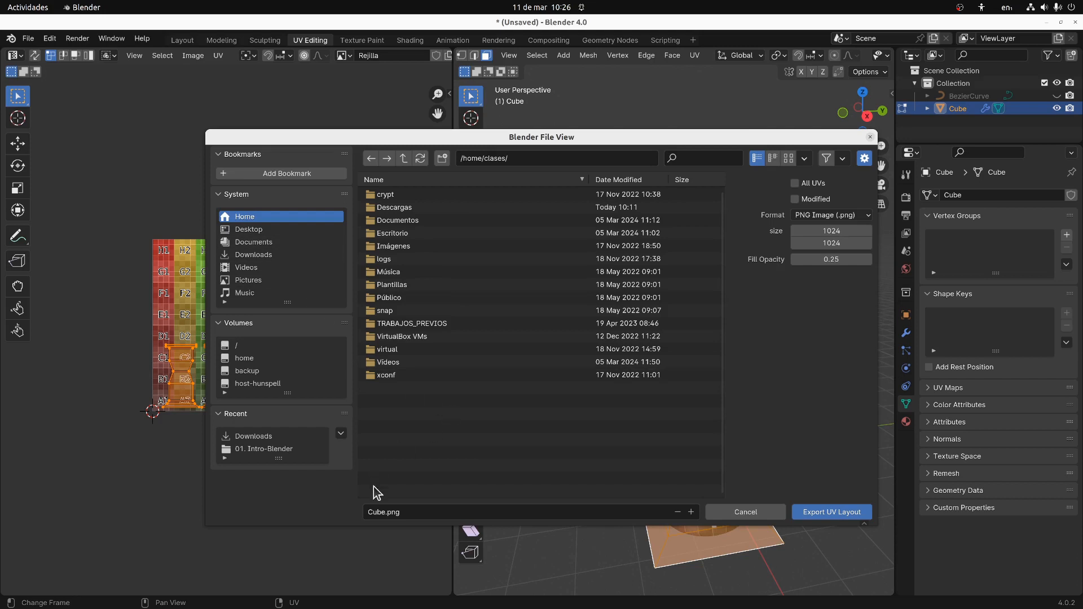
click(385, 508)
key(BackSpace)
key(Delete)
key(Delete)
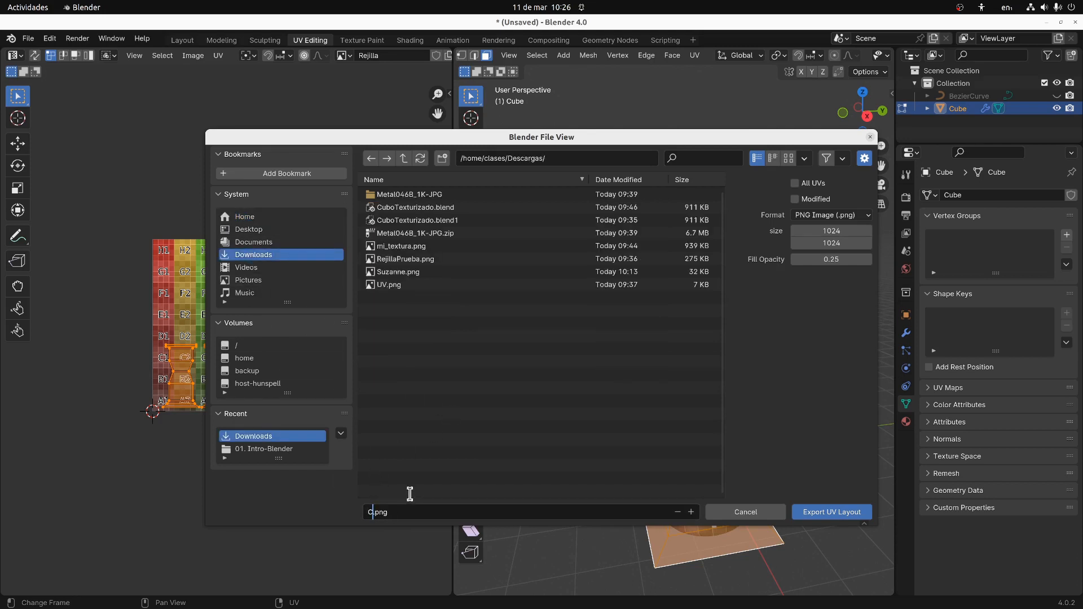
text(olumna)
click(413, 501)
click(815, 512)
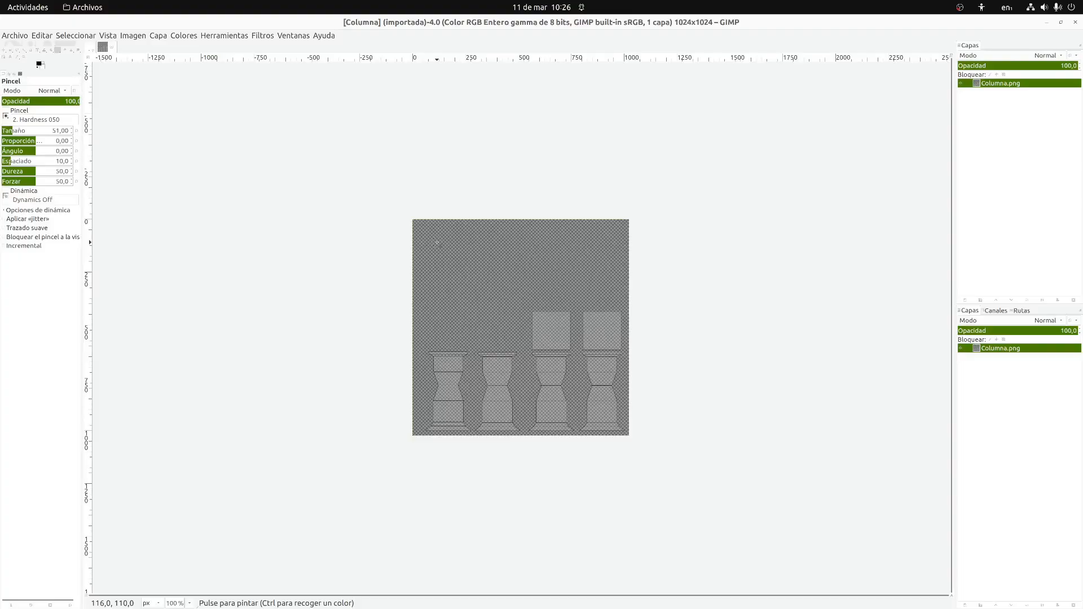
Add Metal046B_1K-JPG_Color.jpg from the Metal046B_1K-JPG folder to the Columna image in GIMP as a layer below Columna.png, viewed at 200%
mouse_move(169, 608)
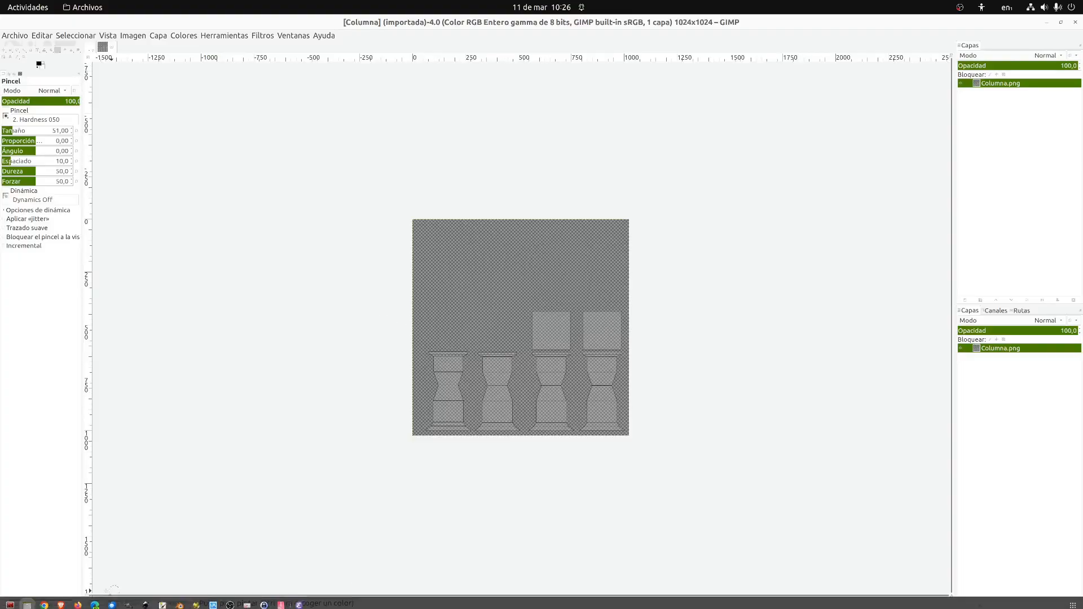
click(32, 602)
click(32, 561)
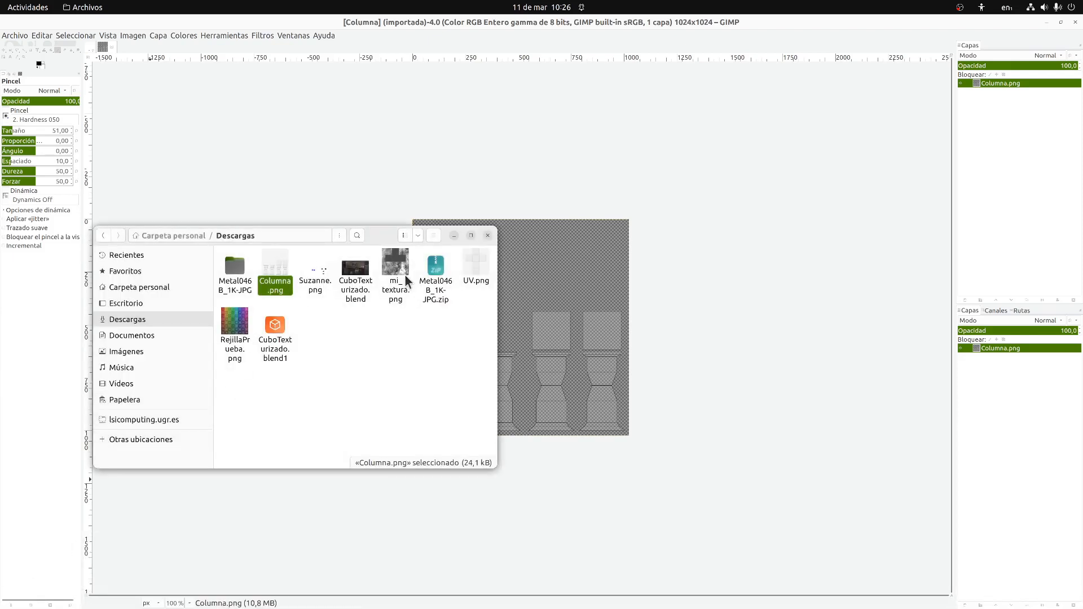
click(235, 277)
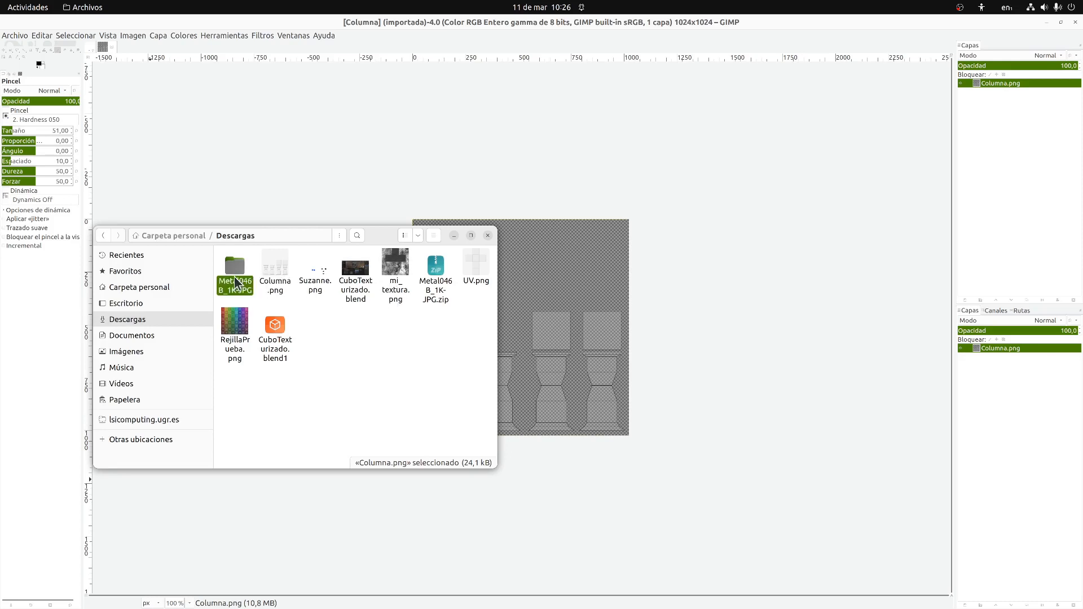
double_click(235, 277)
drag(350, 286, 1004, 138)
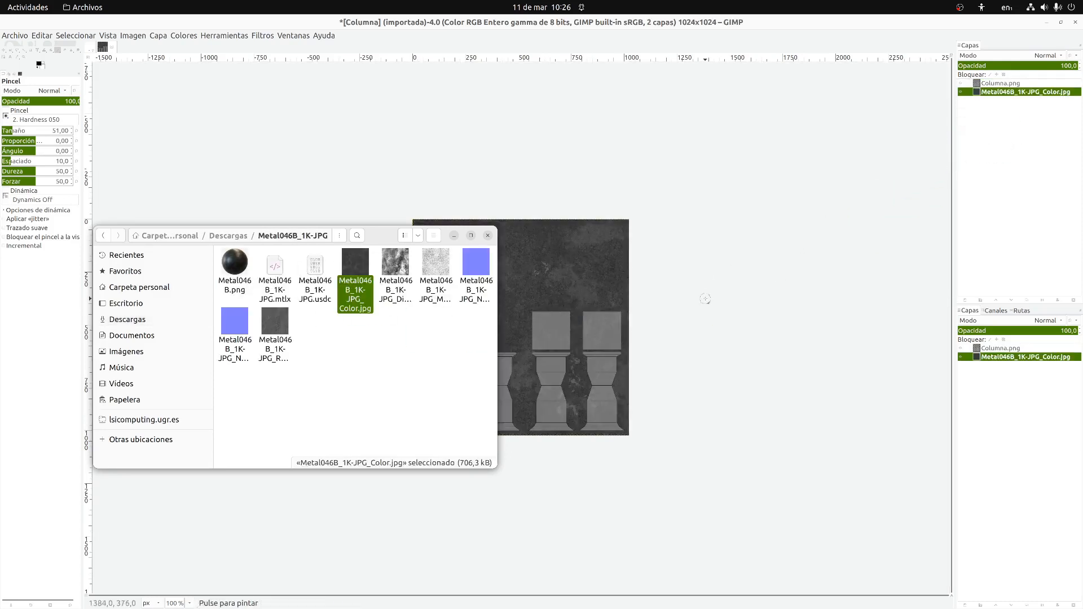
click(733, 293)
key(2)
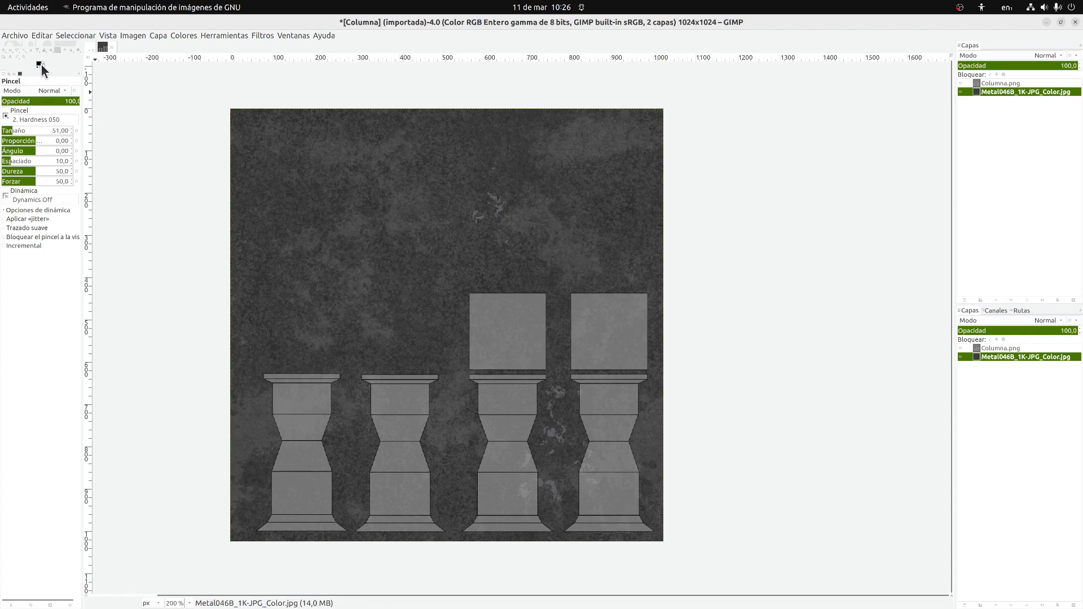
Set a Clone source on the metal layer's light marks and inspect that layer with the Columna.png layout temporarily hidden
click(71, 52)
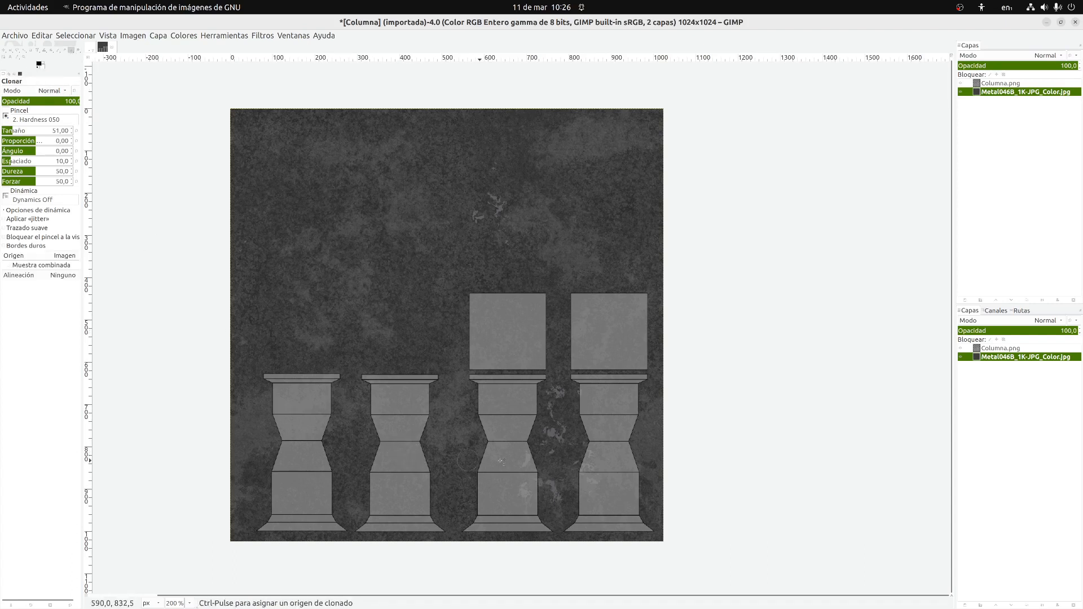
ctrl+click(558, 395)
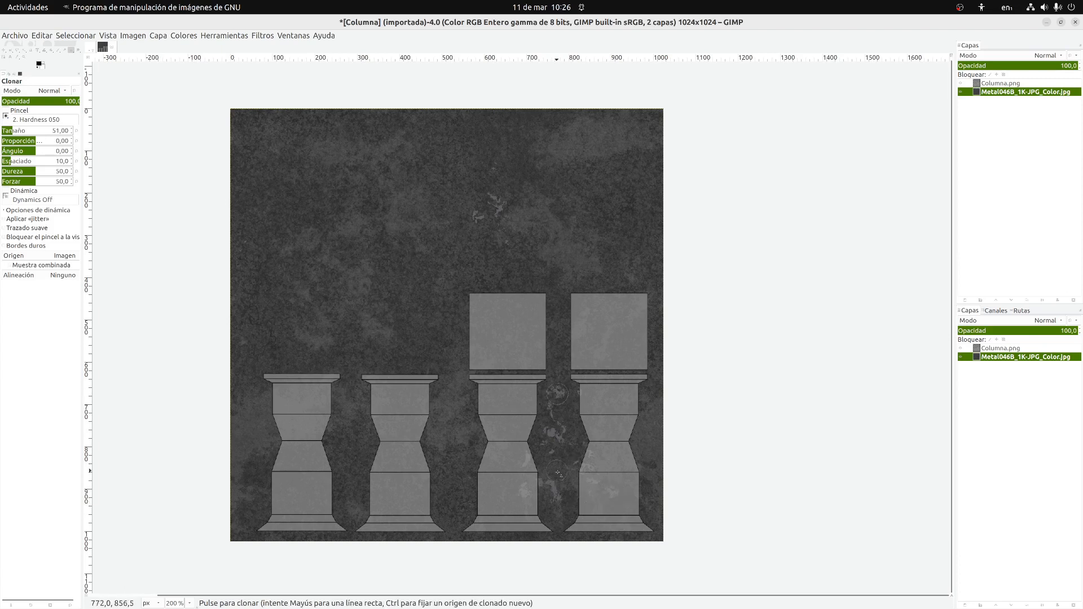
click(961, 83)
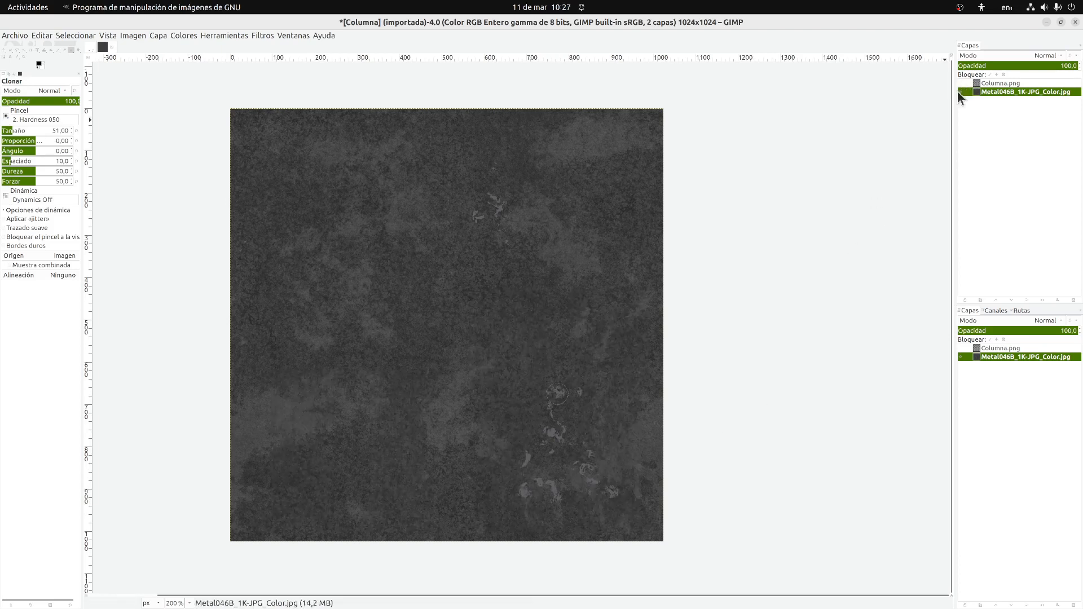
ctrl+scroll(636, 417, up, 1)
ctrl+scroll(636, 417, up, 1)
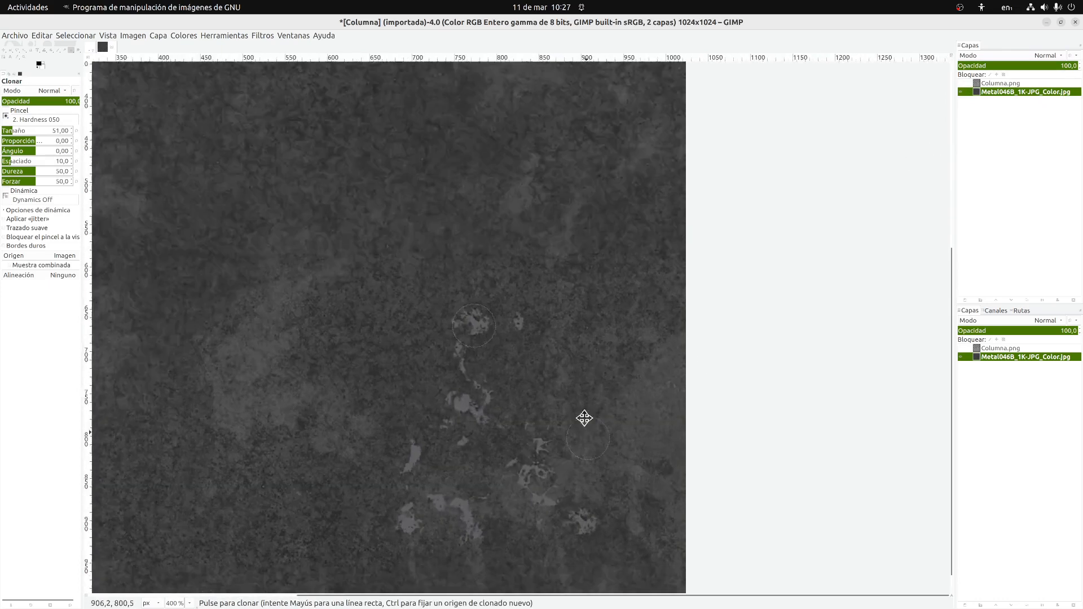
scroll(583, 418, down, 4)
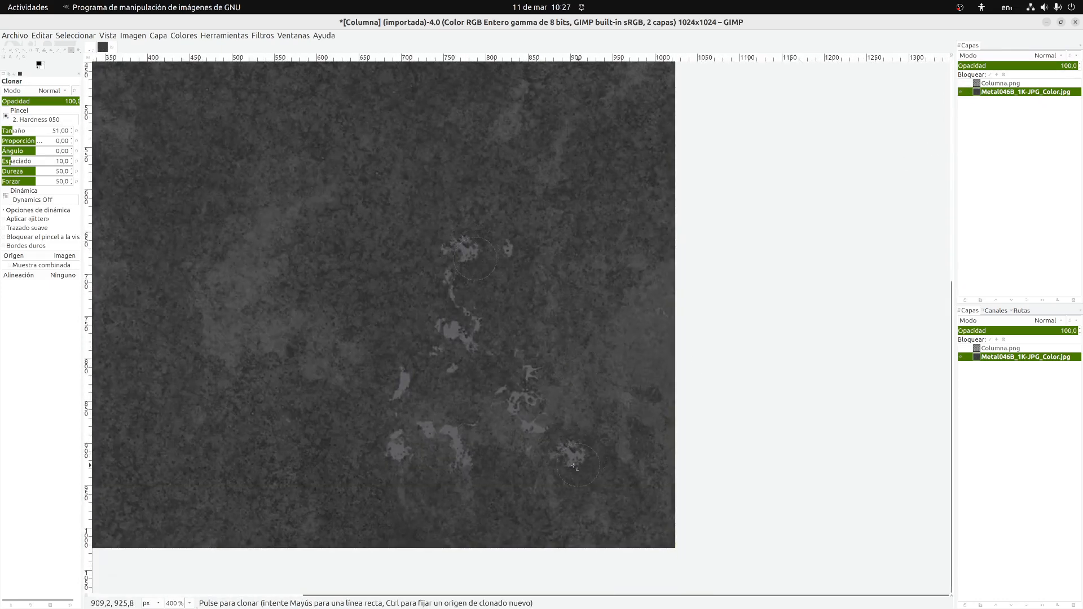
click(973, 85)
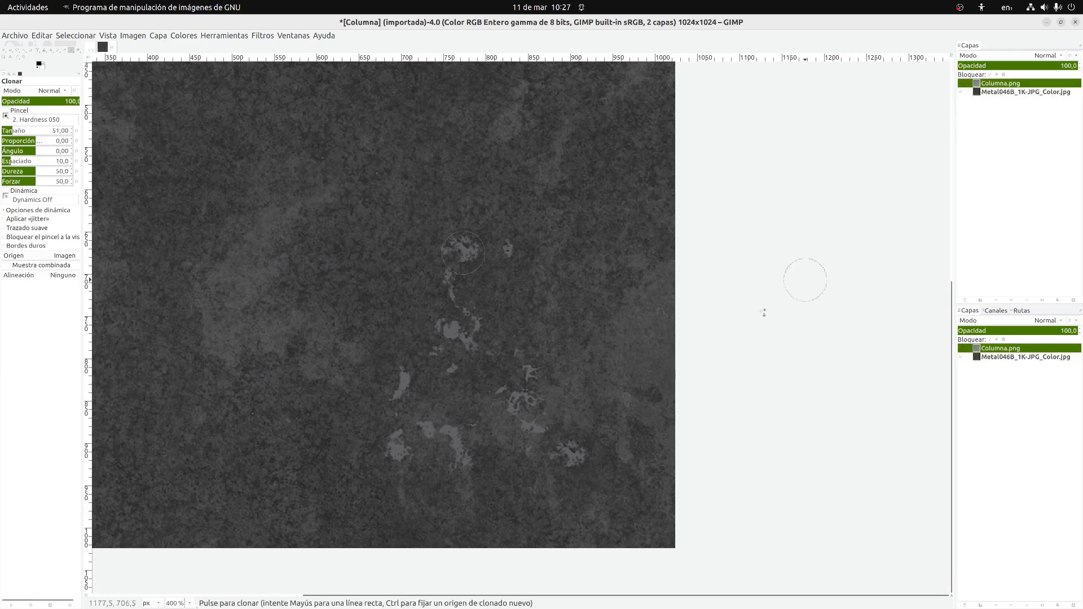
click(962, 83)
click(993, 92)
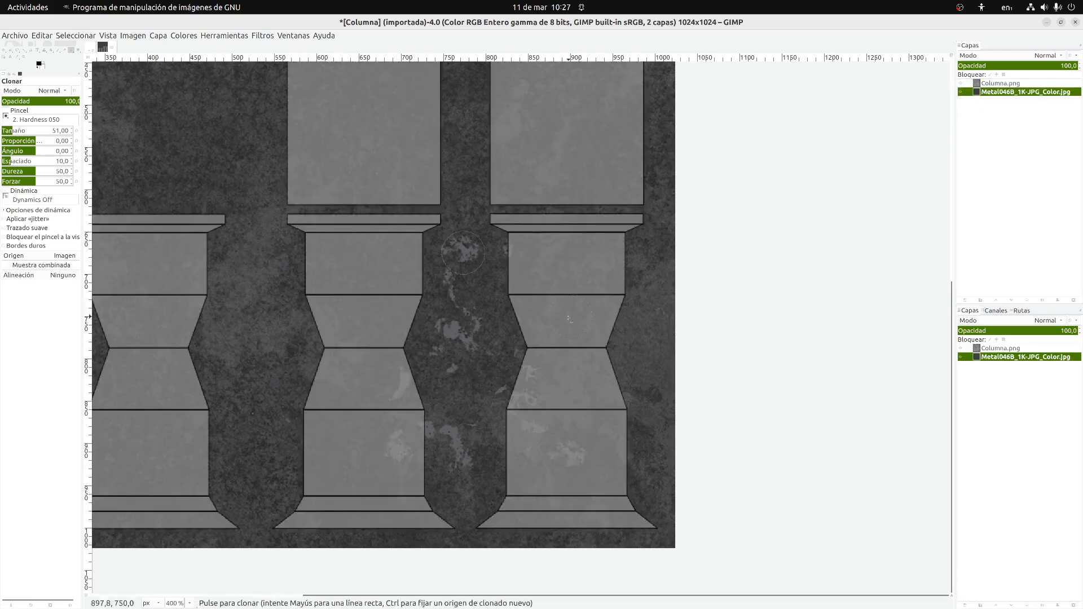
Clone the light marks onto the metal layer within the rightmost pillar island's upper block and the square cap islands
click(569, 265)
scroll(564, 270, up, 3)
ctrl+click(425, 378)
click(539, 240)
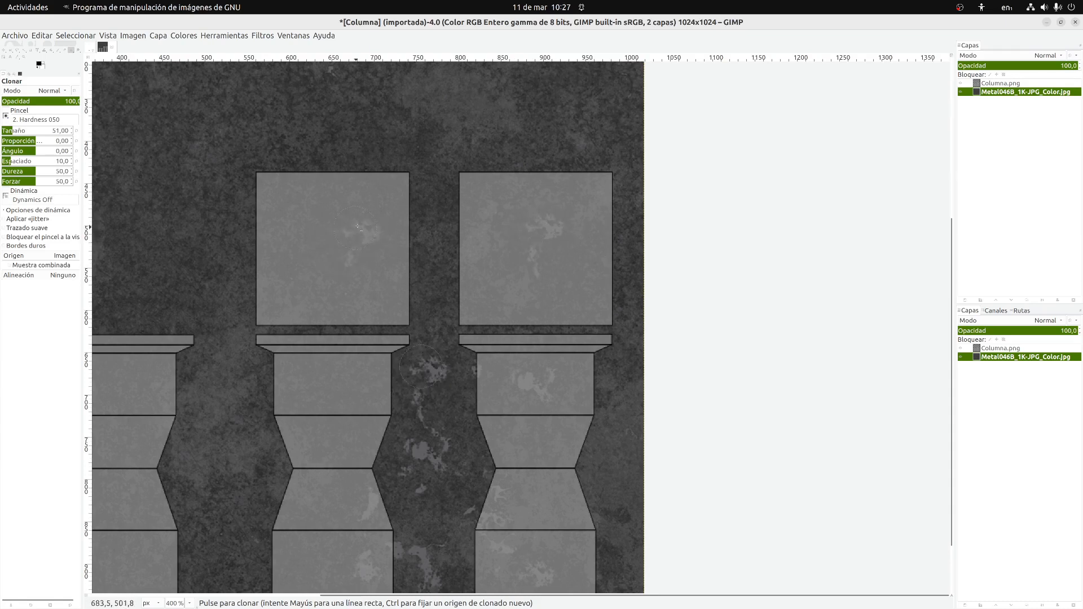
Clone the light mark from the third pillar island's lower block onto the leftmost island's lower and upper blocks
middle_drag(281, 295, 580, 133)
mouse_move(483, 285)
middle_down()
mouse_move(360, 288)
mouse_move(384, 289)
middle_up()
ctrl+click(610, 421)
middle_drag(153, 424, 380, 428)
click(363, 428)
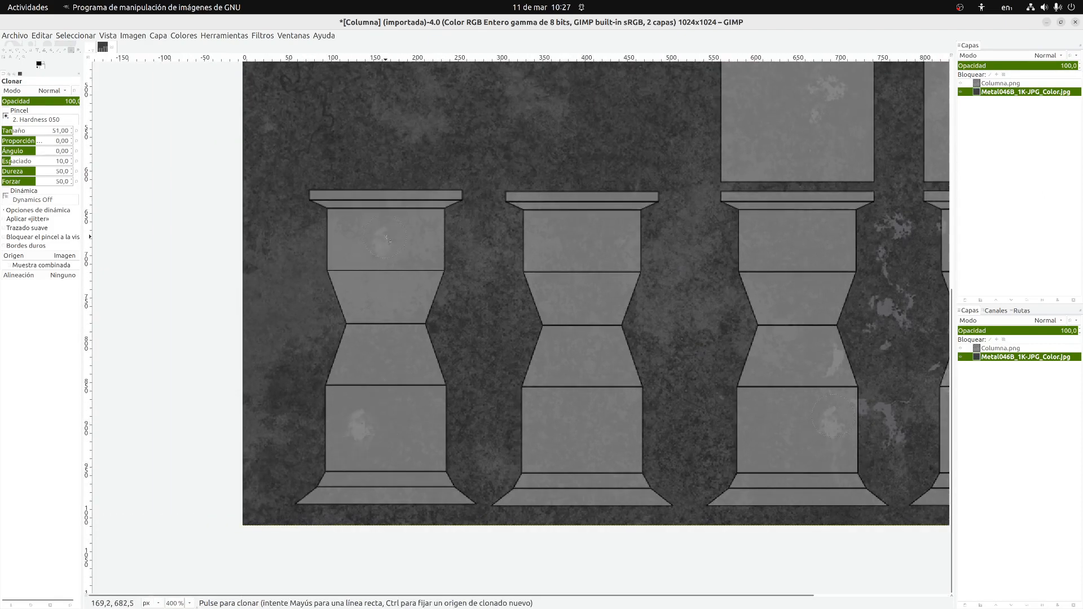
Clone the light marks onto the second pillar island's upper block and its lower waist section on the metal layer
click(579, 242)
middle_drag(821, 370, 627, 404)
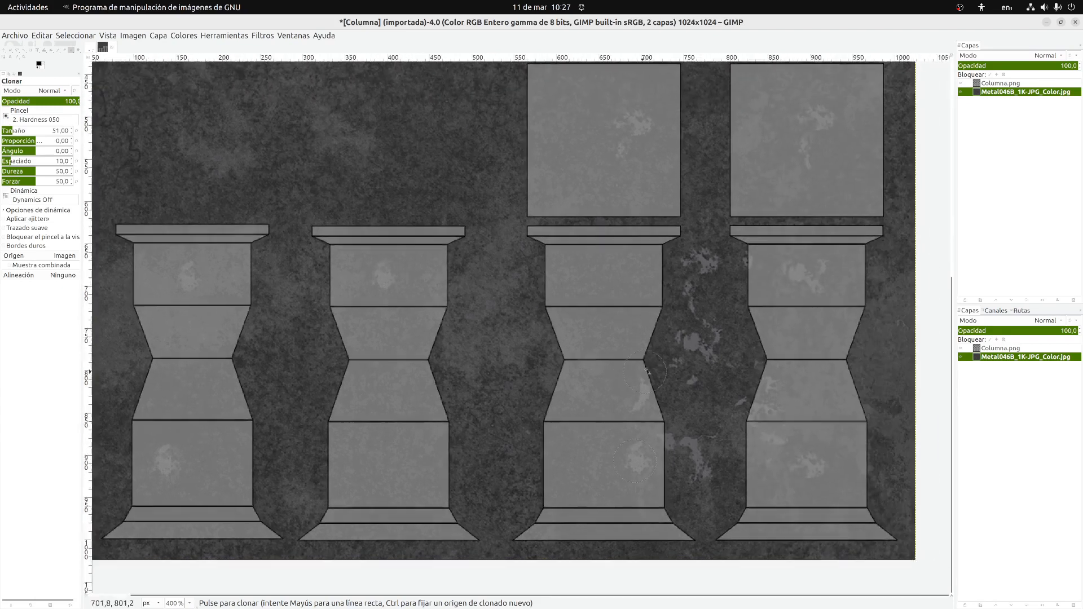
ctrl+click(711, 264)
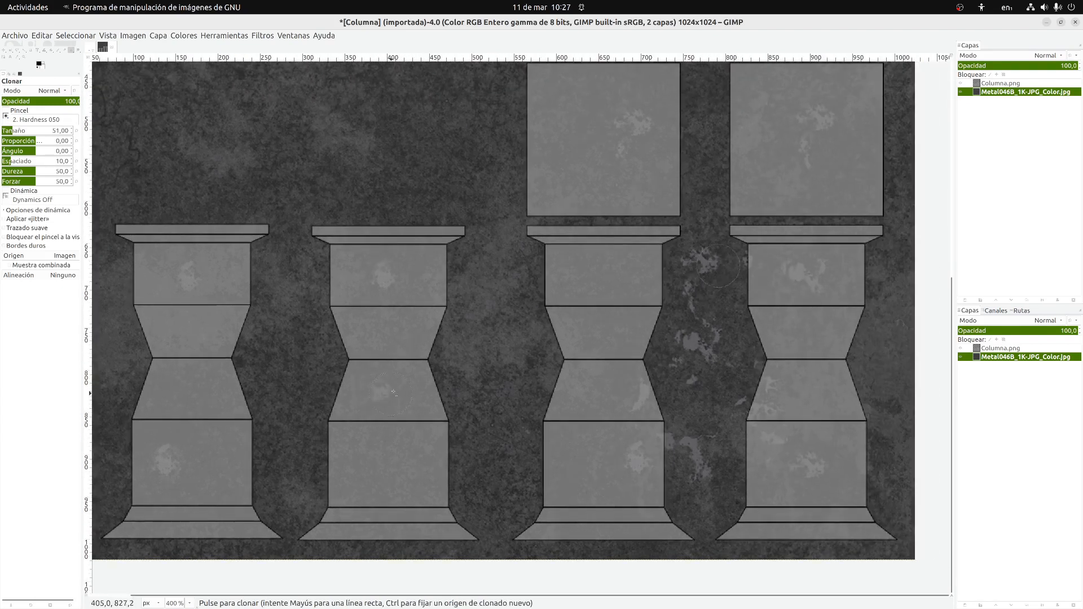
Clone dark metal over both side edges of the third pillar island and the left edge of the rightmost island
ctrl+scroll(477, 421, down, 2)
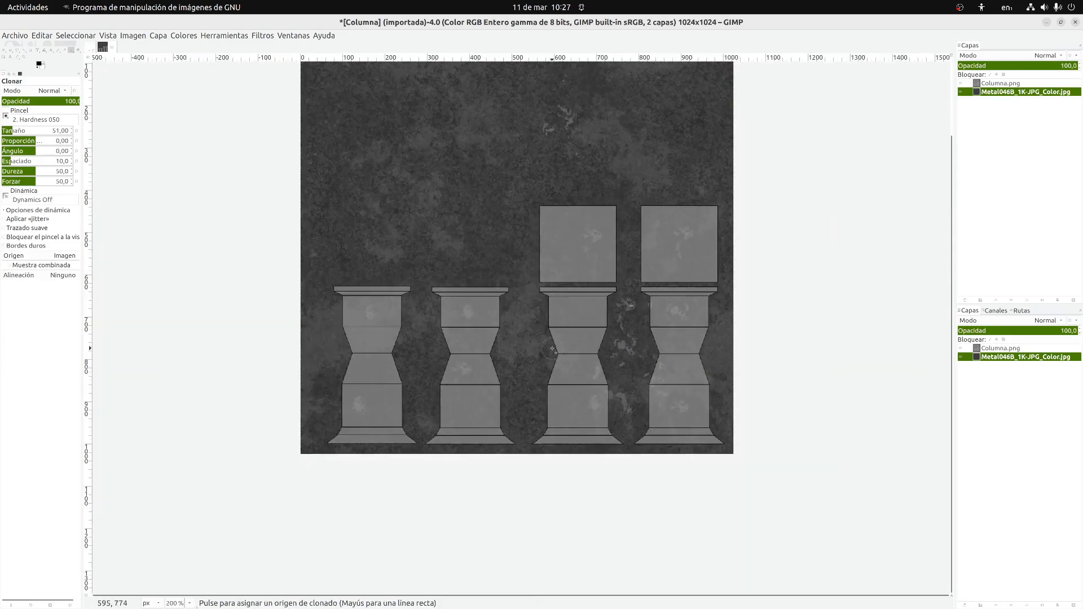
ctrl+scroll(685, 390, up, 4)
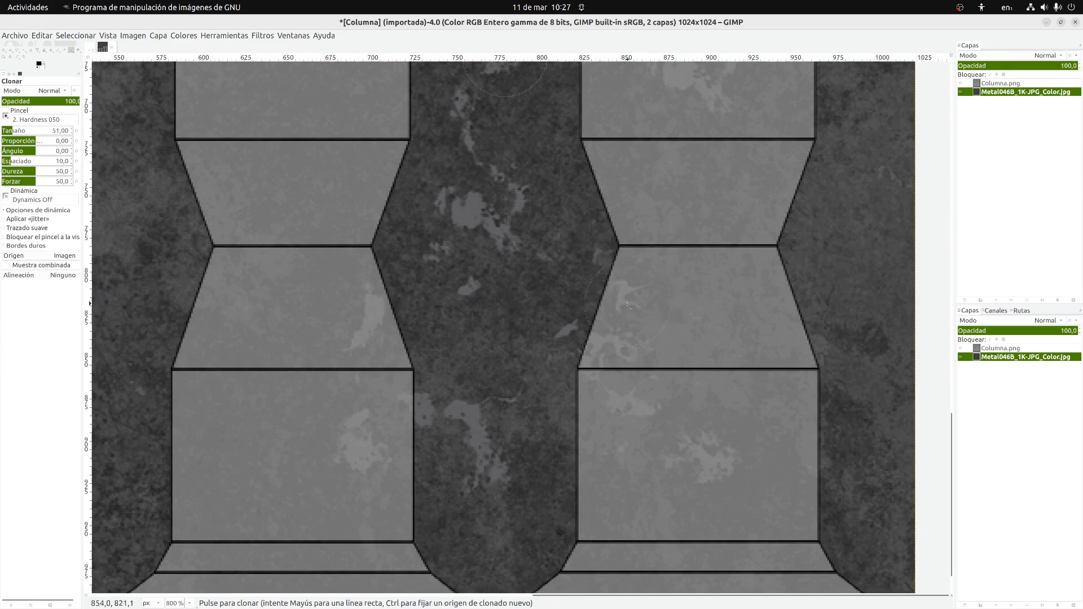
scroll(443, 389, left, 3)
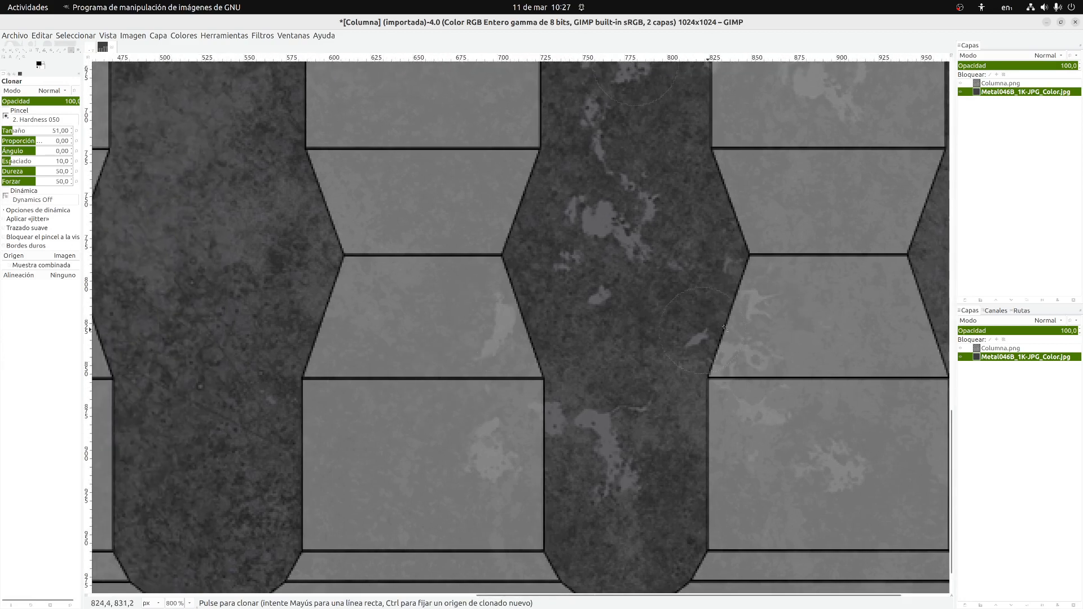
mouse_move(532, 395)
middle_down()
mouse_move(380, 394)
mouse_move(539, 380)
middle_up()
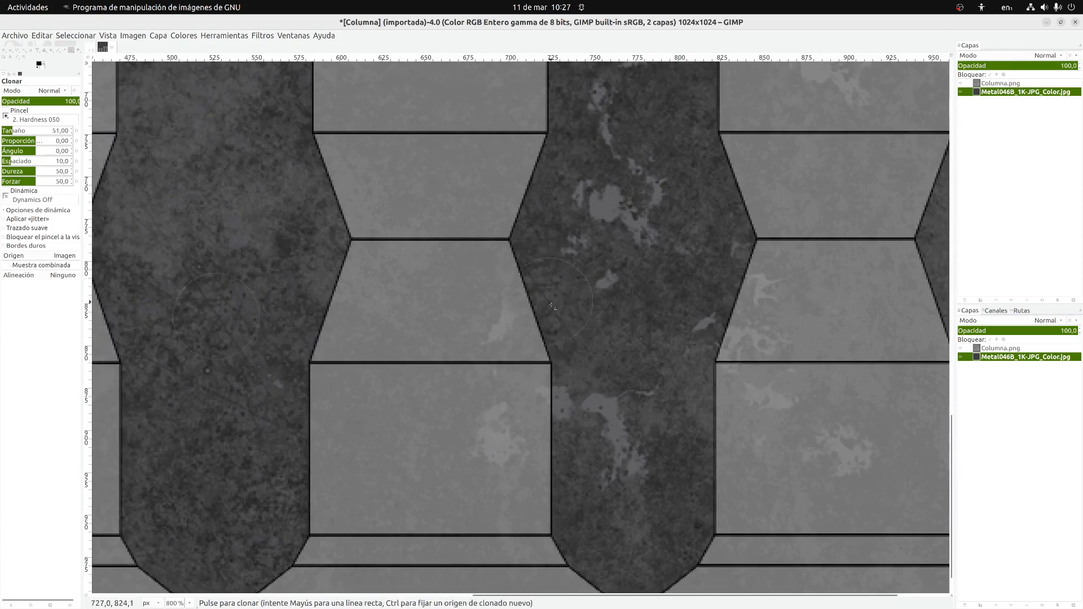
mouse_move(557, 402)
mouse_down()
mouse_move(567, 434)
mouse_move(544, 479)
mouse_move(524, 484)
mouse_up()
mouse_move(315, 296)
mouse_down()
mouse_move(307, 291)
mouse_move(295, 493)
mouse_up()
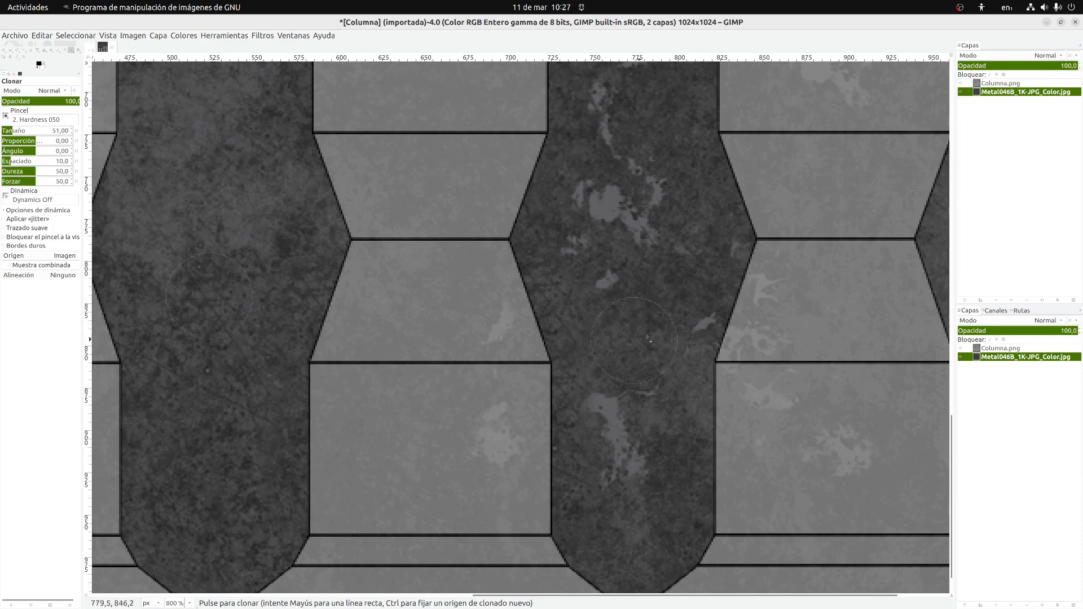
mouse_move(725, 263)
mouse_down()
mouse_move(694, 381)
mouse_move(704, 470)
mouse_up()
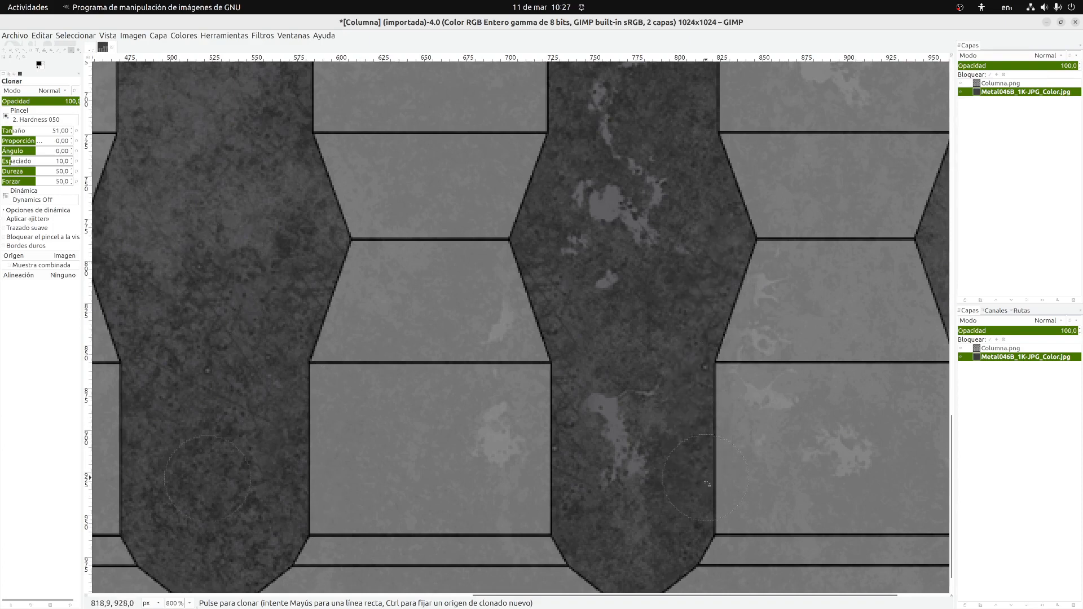
Clone dark metal down the right edge of the rightmost pillar island and the right edge of the second island
middle_drag(796, 381, 622, 384)
drag(771, 273, 801, 515)
middle_drag(392, 440, 686, 416)
middle_drag(384, 431, 599, 435)
mouse_move(437, 281)
mouse_down()
mouse_move(454, 302)
mouse_move(461, 486)
mouse_up()
middle_drag(321, 435, 634, 442)
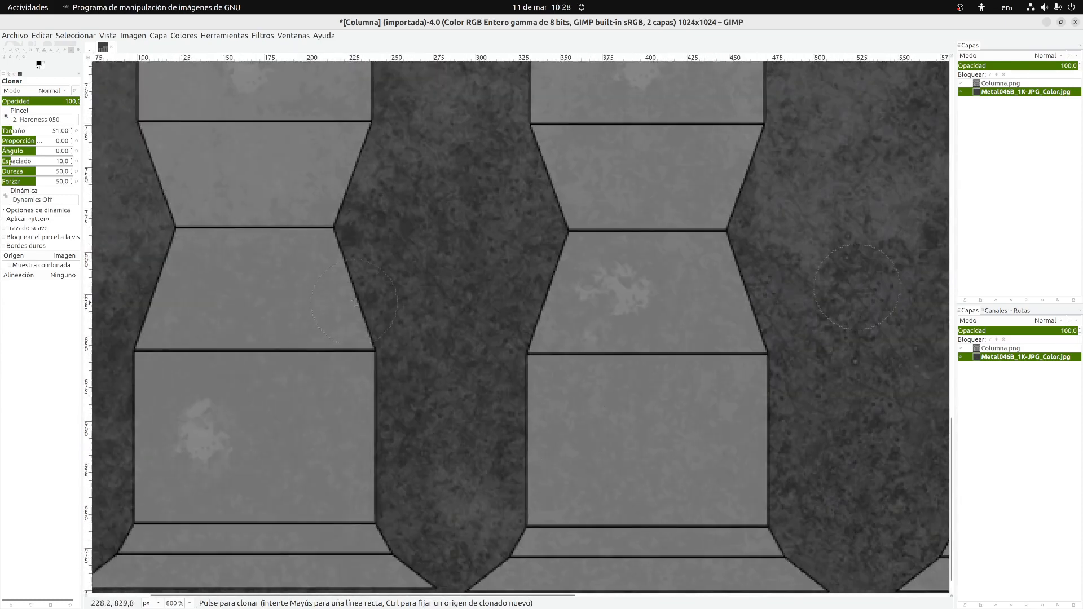
Set the Clone opacity to 38.1 and blend the metal along the edges of the second and third pillar islands
click(32, 102)
shift+scroll(519, 451, right, 5)
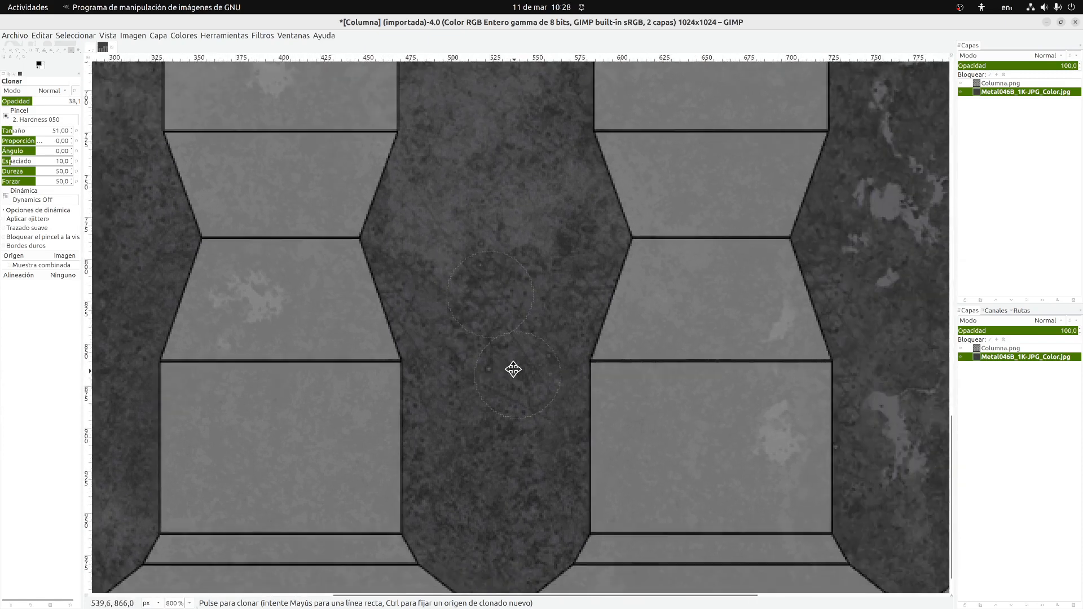
shift+scroll(488, 463, left, 2)
scroll(488, 462, down, 1)
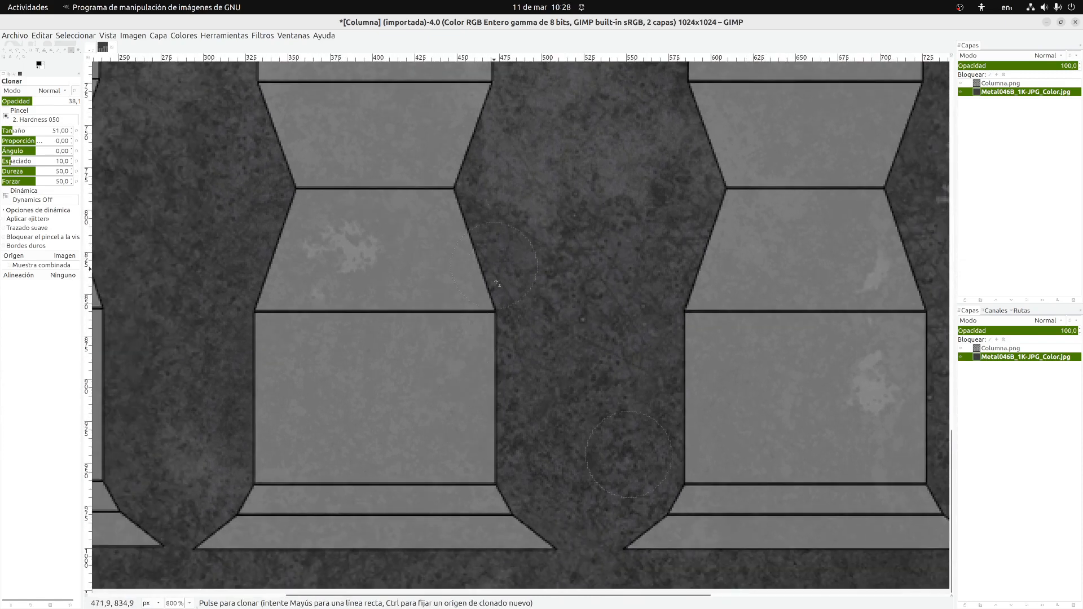
shift+scroll(745, 167, left, 1)
scroll(745, 167, down, 1)
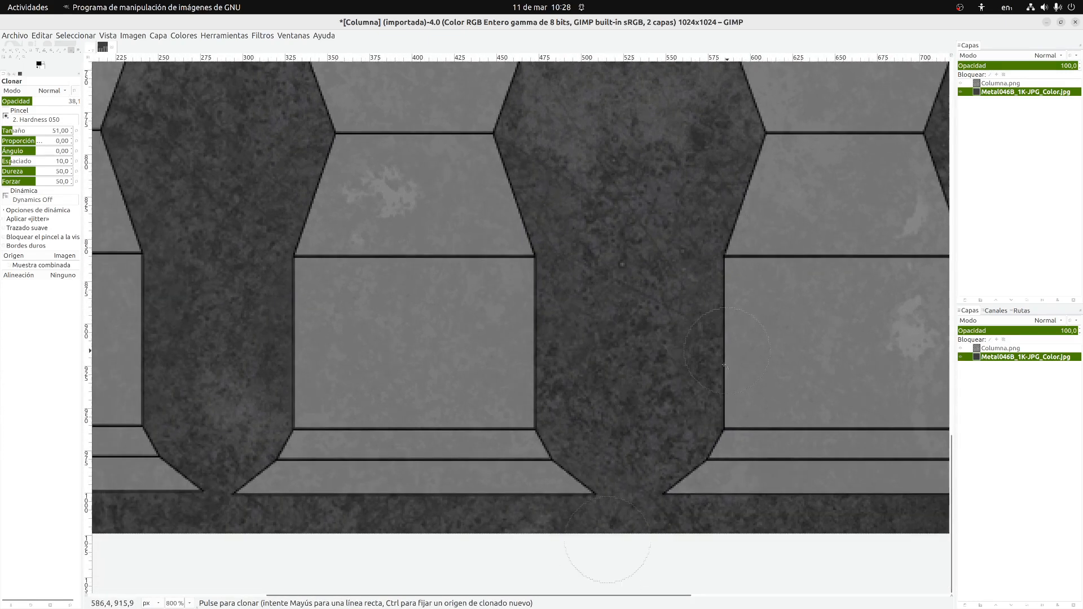
shift+scroll(632, 353, right, 3)
scroll(632, 353, up, 6)
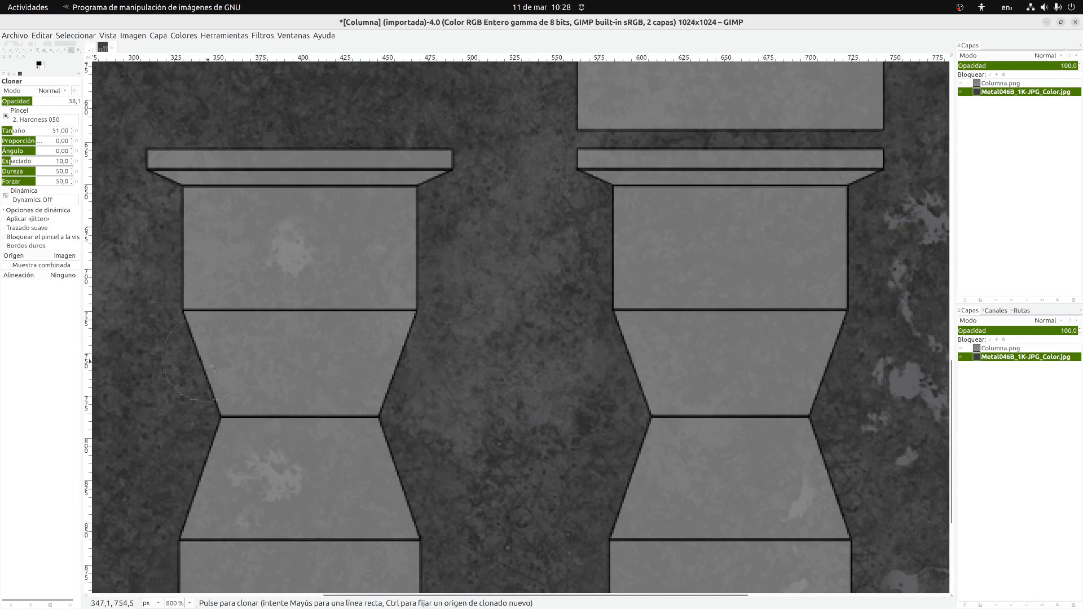
Blend the metal along the edges of the two leftmost pillar islands with the reduced-opacity Clone brush
scroll(200, 471, down, 5)
shift+scroll(200, 471, left, 4)
shift+scroll(290, 325, left, 2)
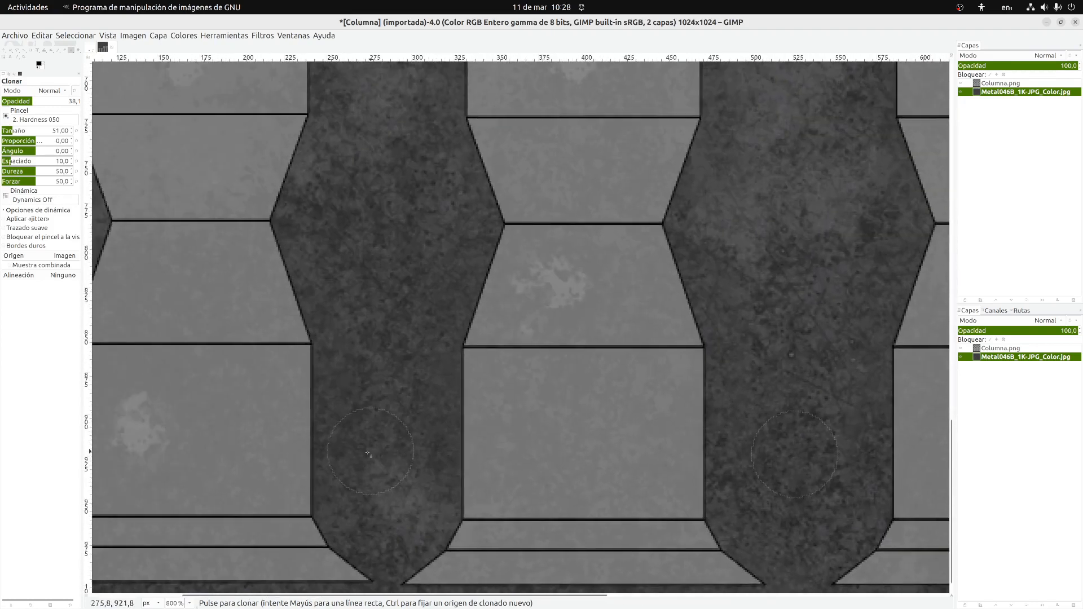
scroll(310, 251, up, 3)
shift+scroll(282, 197, left, 2)
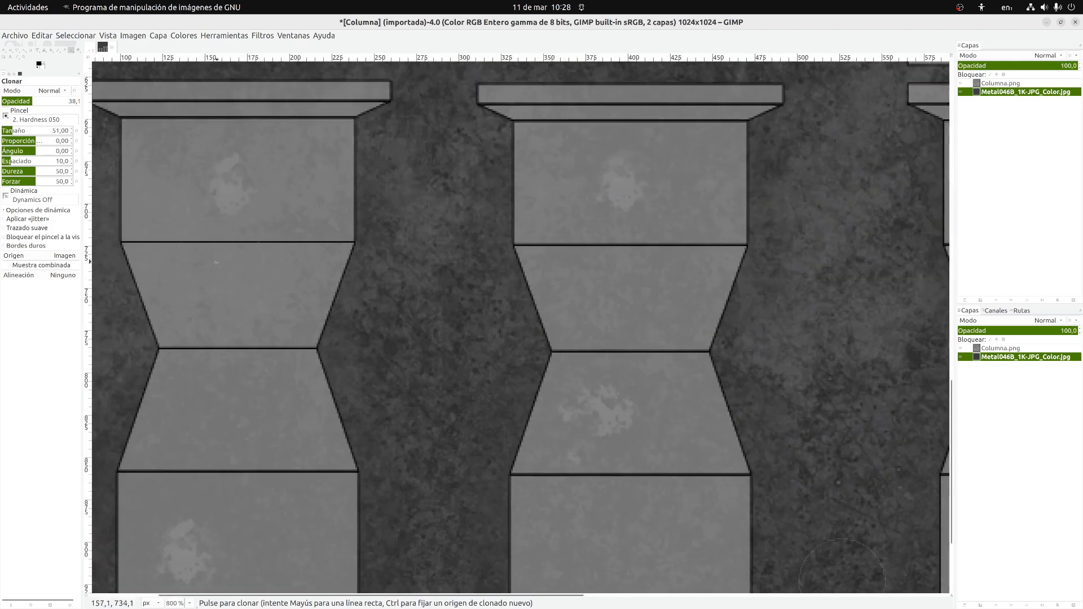
shift+scroll(260, 147, left, 2)
scroll(249, 413, down, 3)
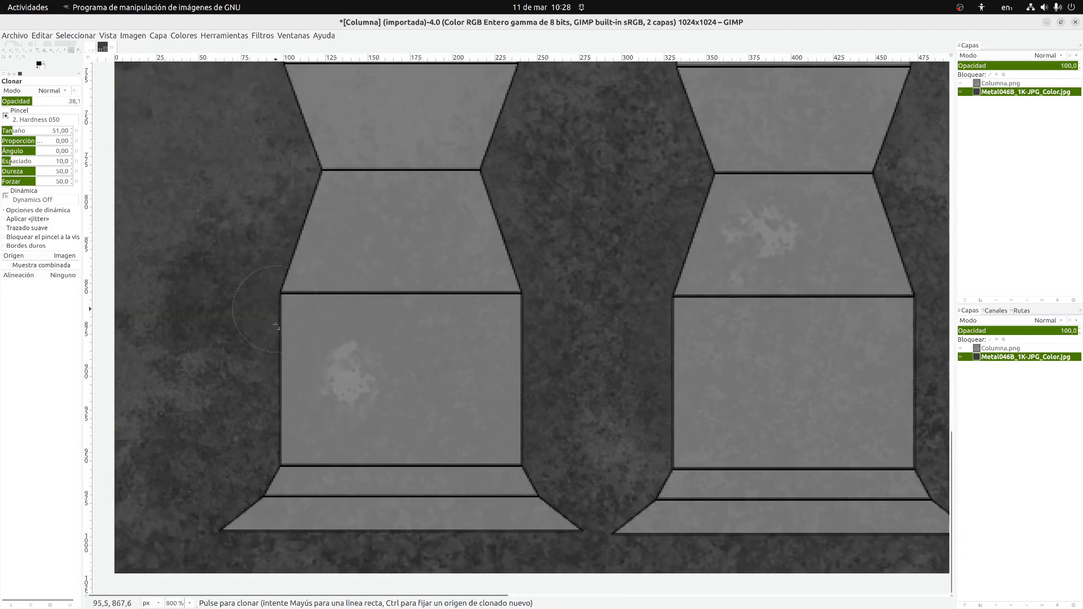
Blend the metal around the rightmost pillar island's edges with the reduced-opacity Clone brush and check the texture at 300%
shift+scroll(650, 346, right, 7)
shift+scroll(650, 346, right, 14)
scroll(499, 163, up, 2)
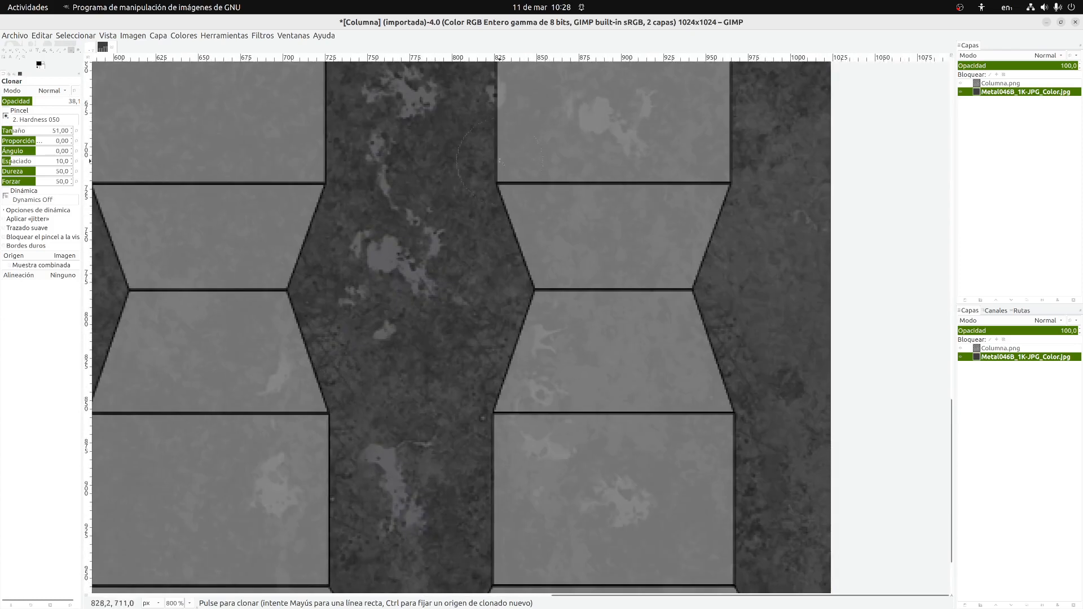
scroll(466, 416, down, 4)
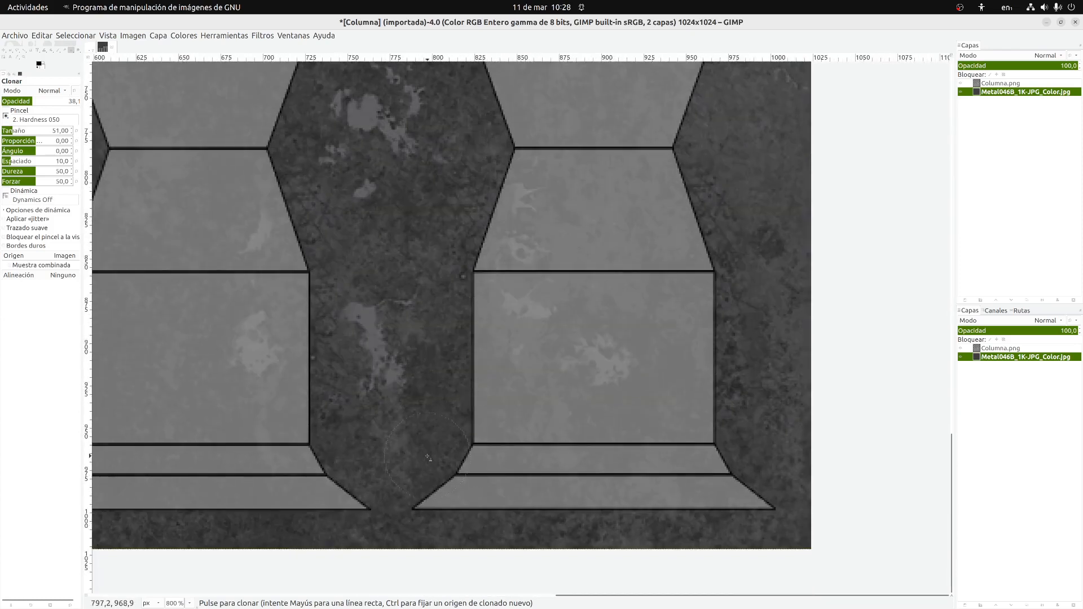
scroll(670, 240, up, 8)
shift+scroll(532, 371, right, 4)
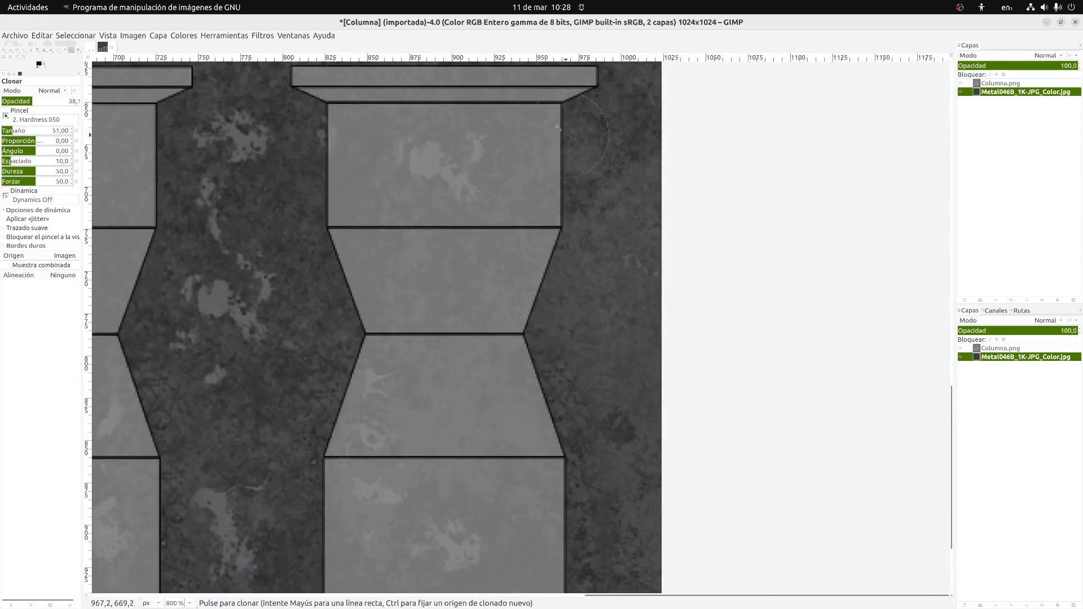
ctrl+scroll(467, 249, down, 4)
ctrl+scroll(418, 317, up, 1)
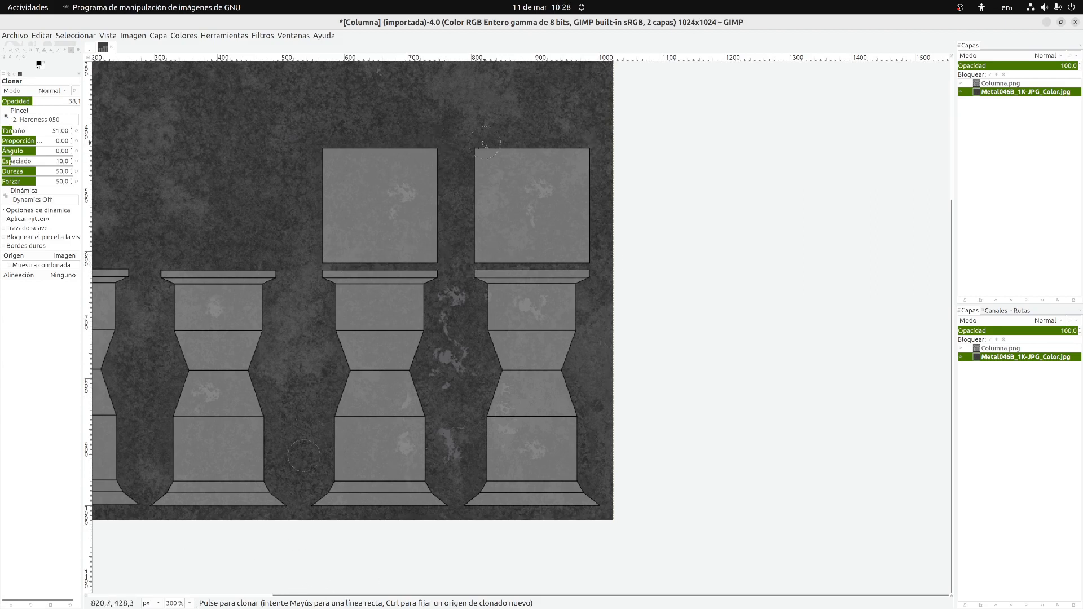
Preview the metal layer with the UV layout temporarily hidden, and overwrite Columna.png with the layout layer visible
click(961, 84)
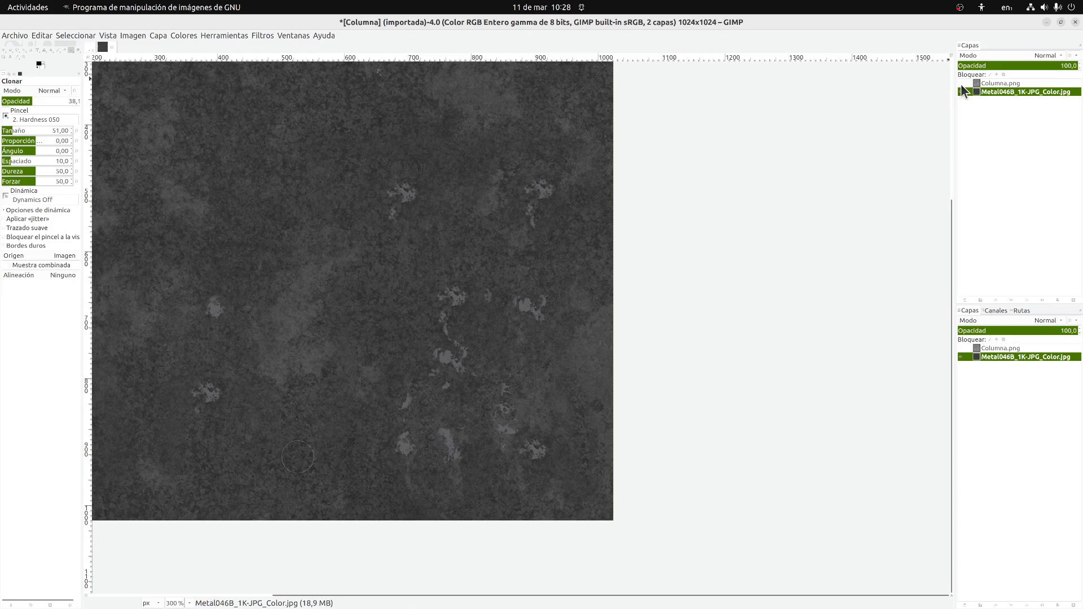
click(962, 84)
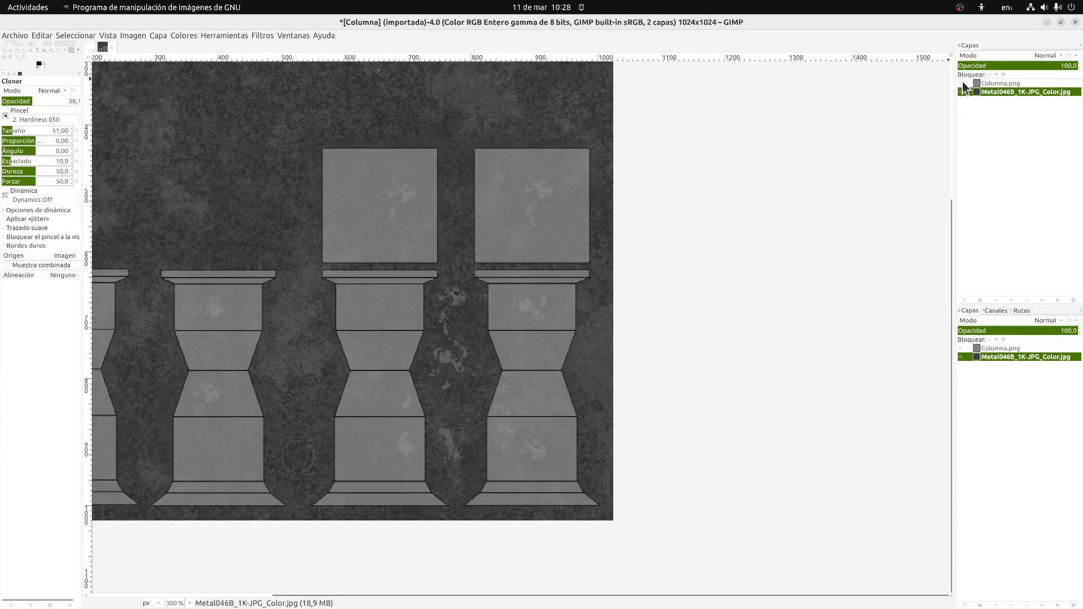
click(16, 36)
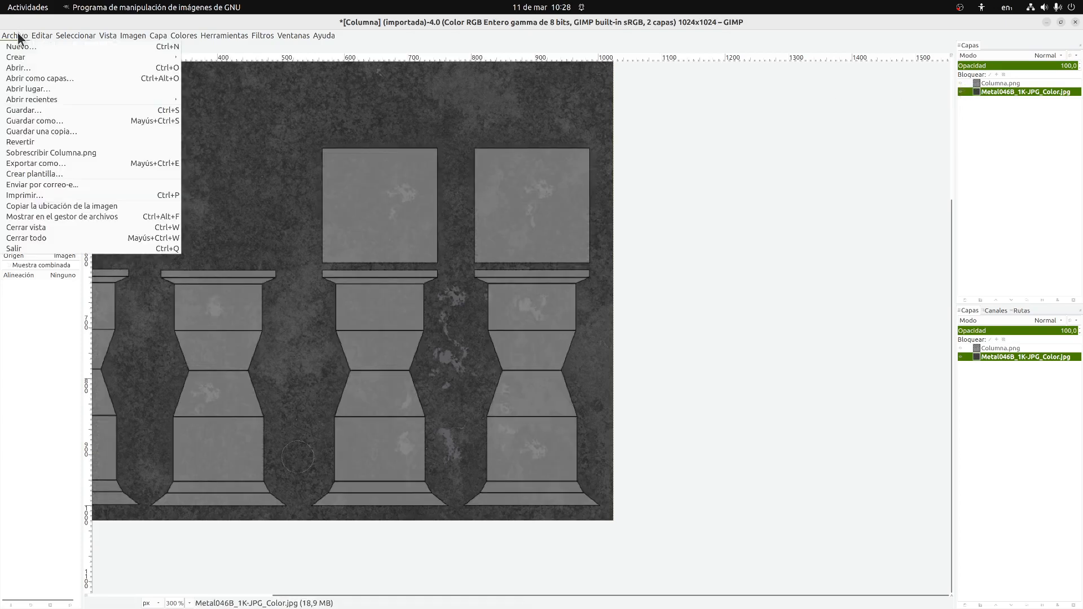
click(75, 153)
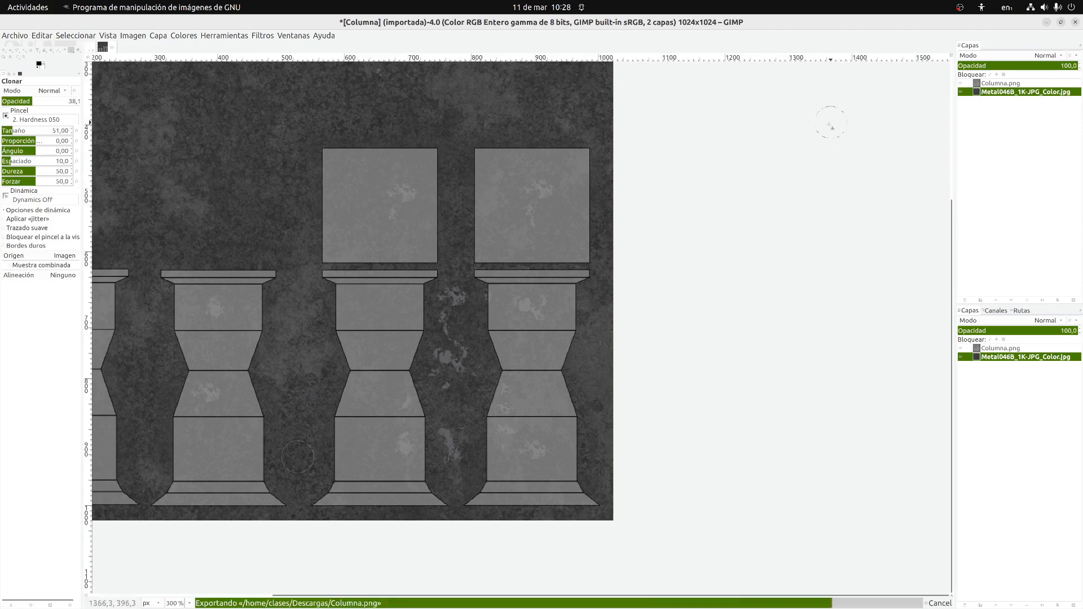
Return to Blender, put the texture folder window away and open the Shading workspace
click(1046, 22)
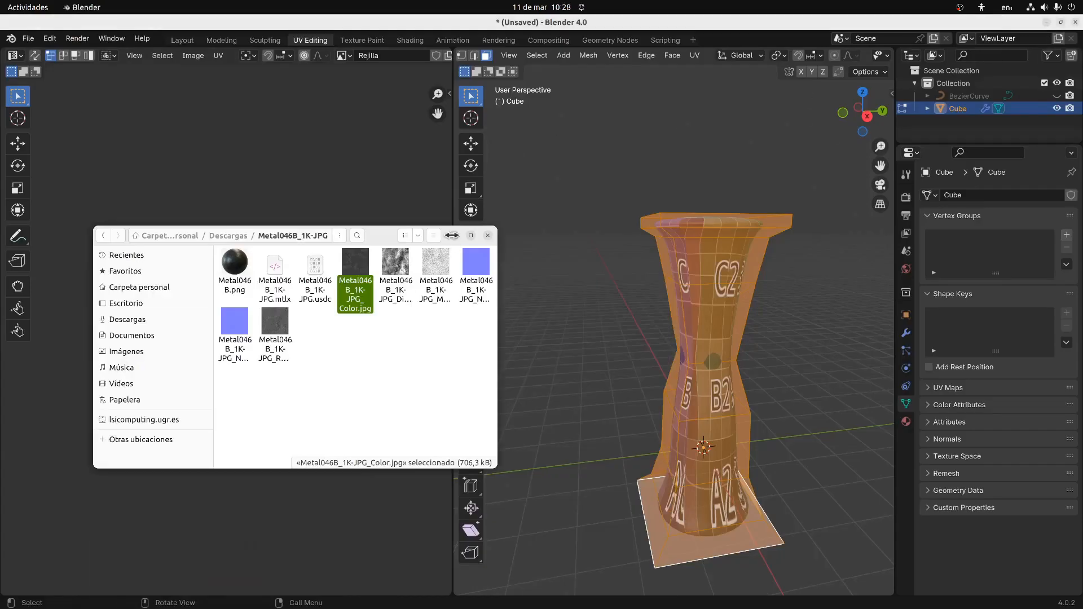
click(449, 234)
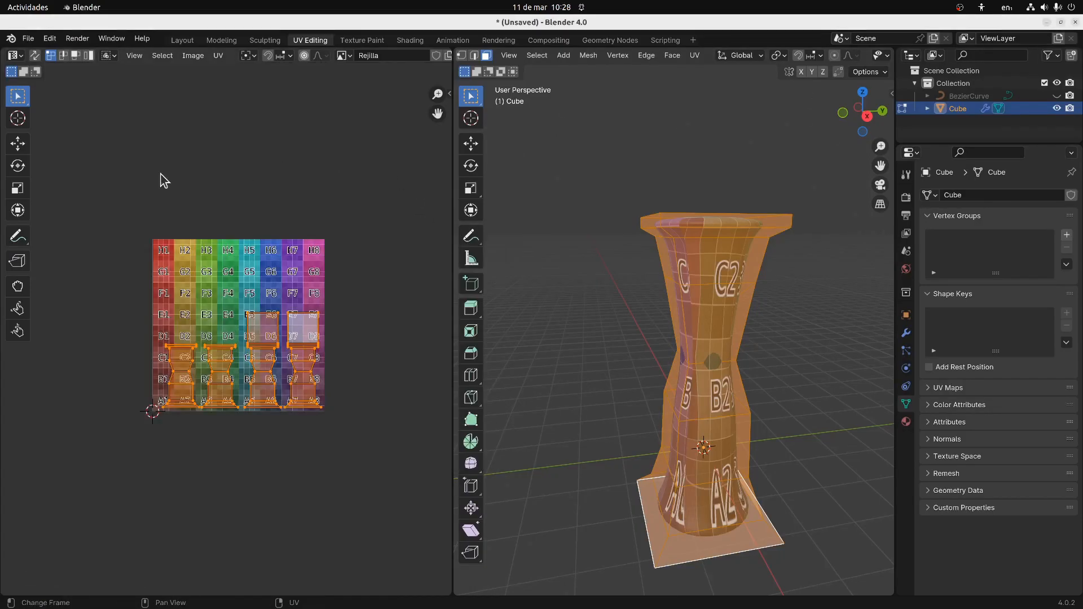
click(409, 41)
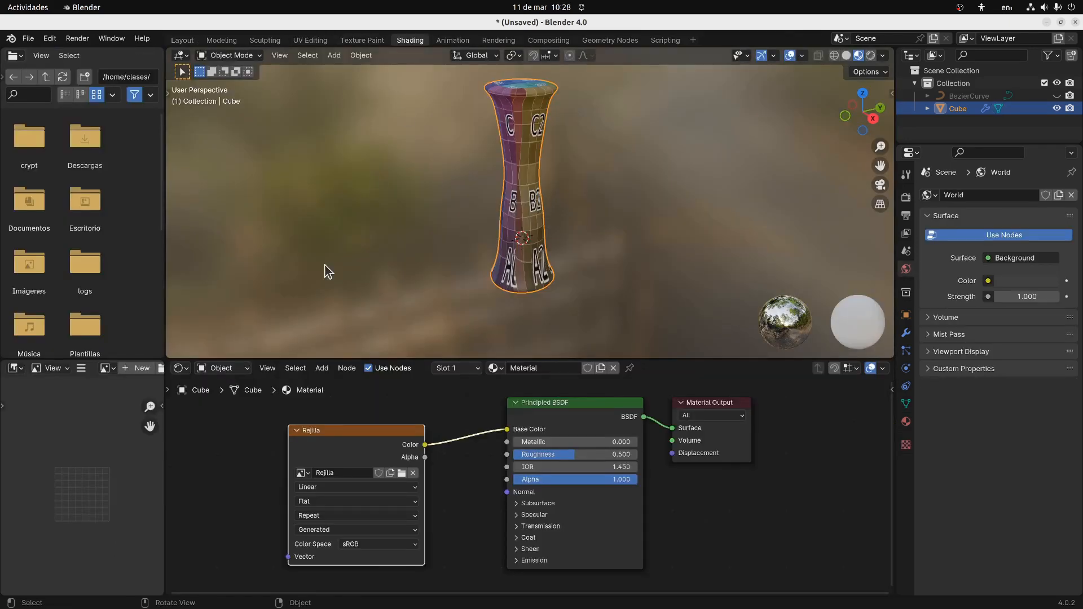
Load Columna.png from Downloads into the pillar material's image texture node in place of the Rejilla image
drag(350, 430, 344, 416)
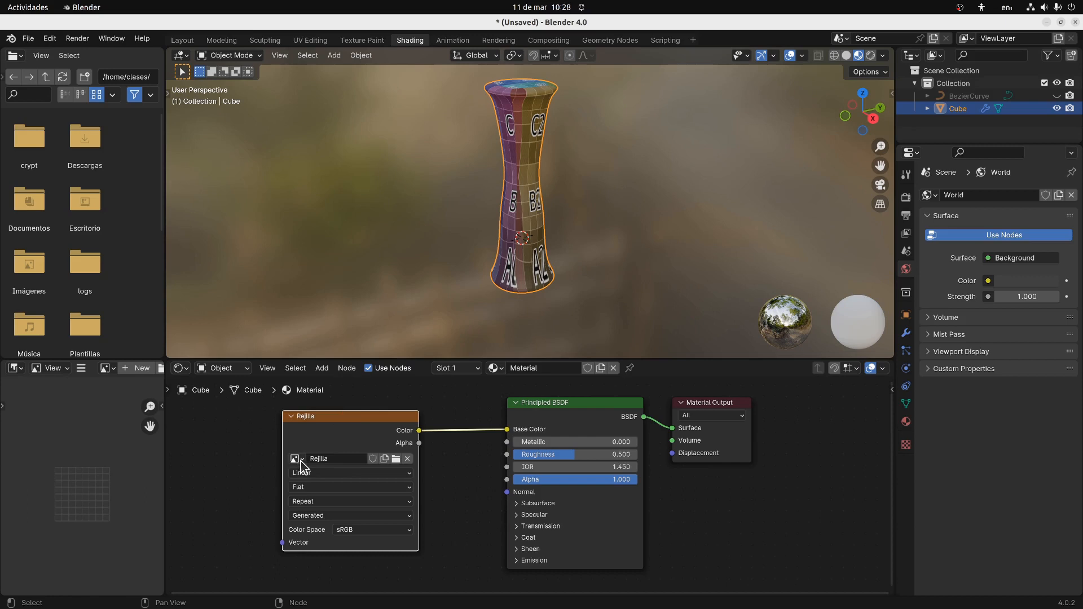
click(396, 458)
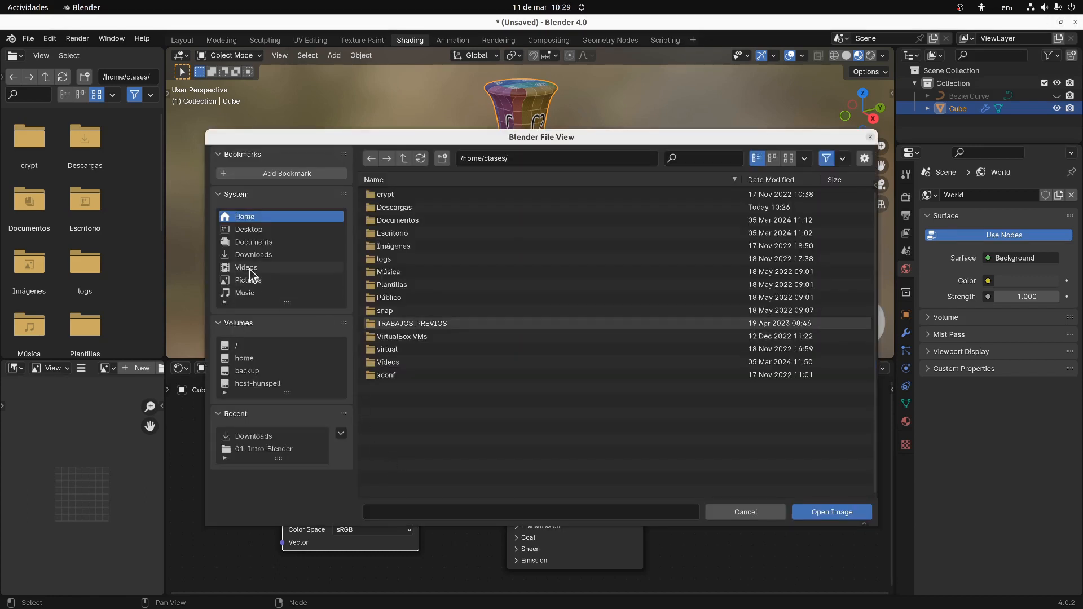
click(254, 255)
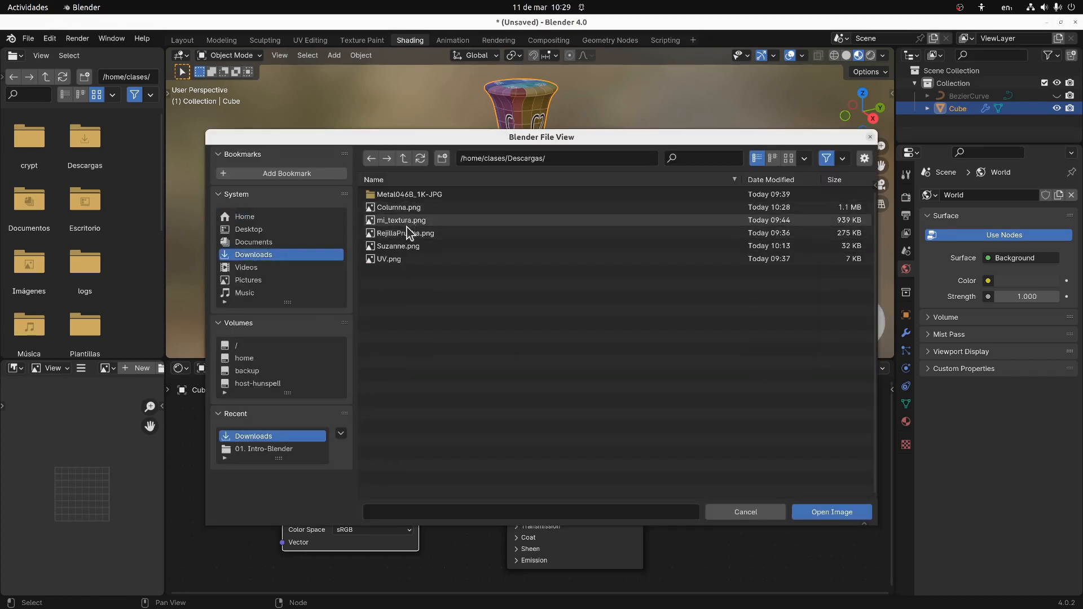
double_click(404, 207)
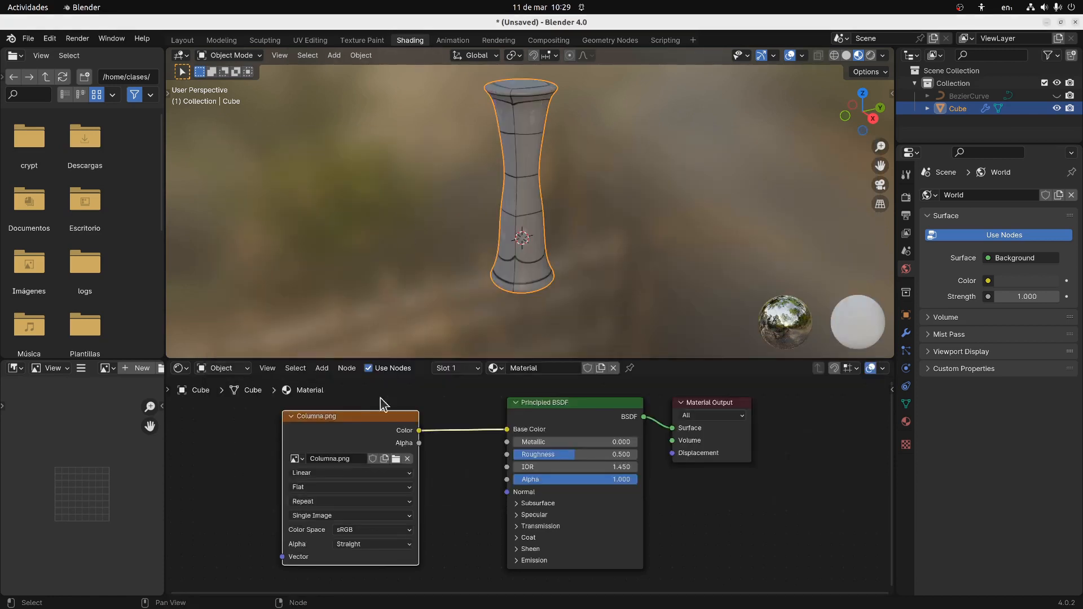
Examine the Columna.png texture on the pillar from several angles and up close along the UV seams
middle_drag(587, 230, 492, 201)
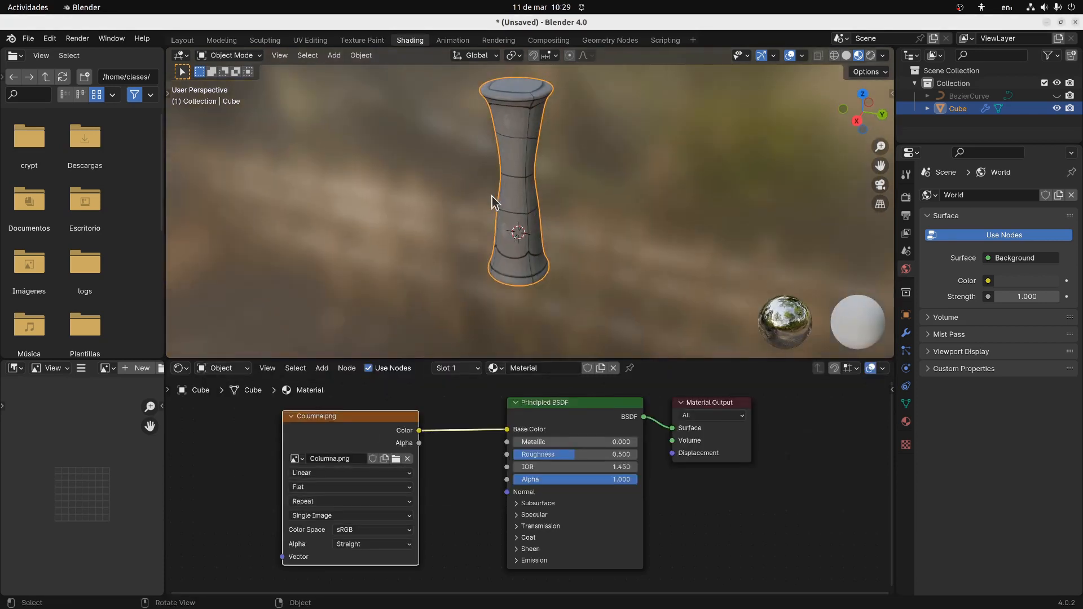
scroll(495, 204, up, 6)
scroll(550, 215, down, 5)
middle_drag(550, 215, 527, 235)
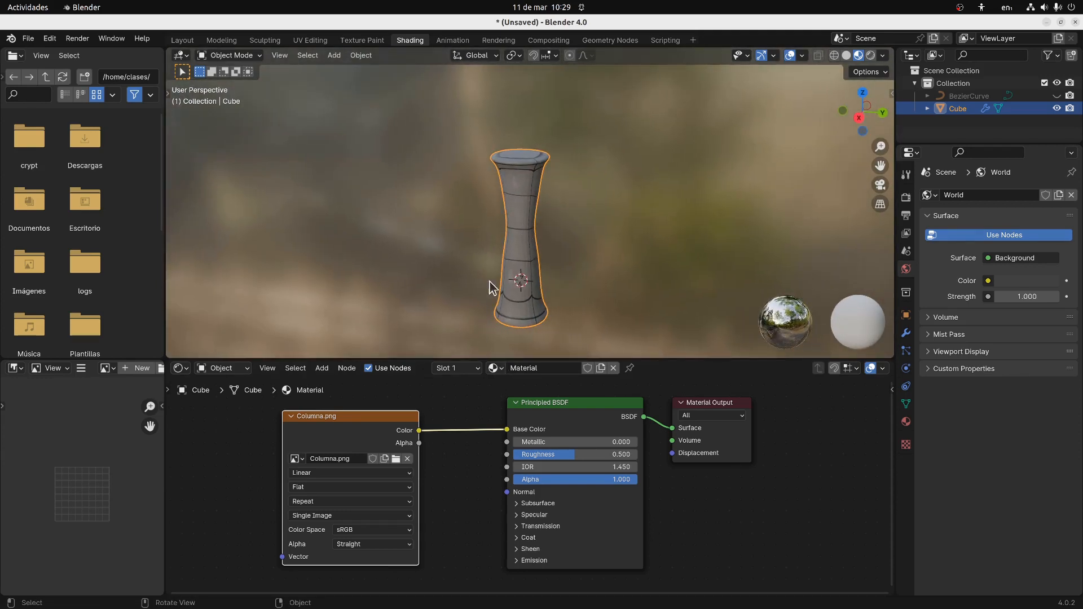
scroll(491, 280, up, 7)
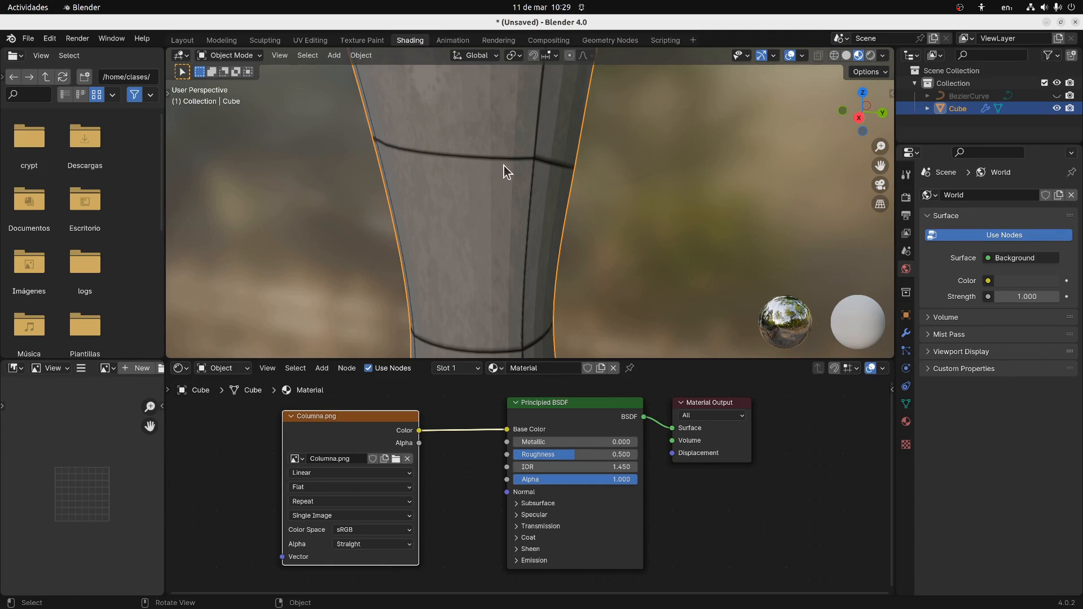
scroll(503, 166, down, 5)
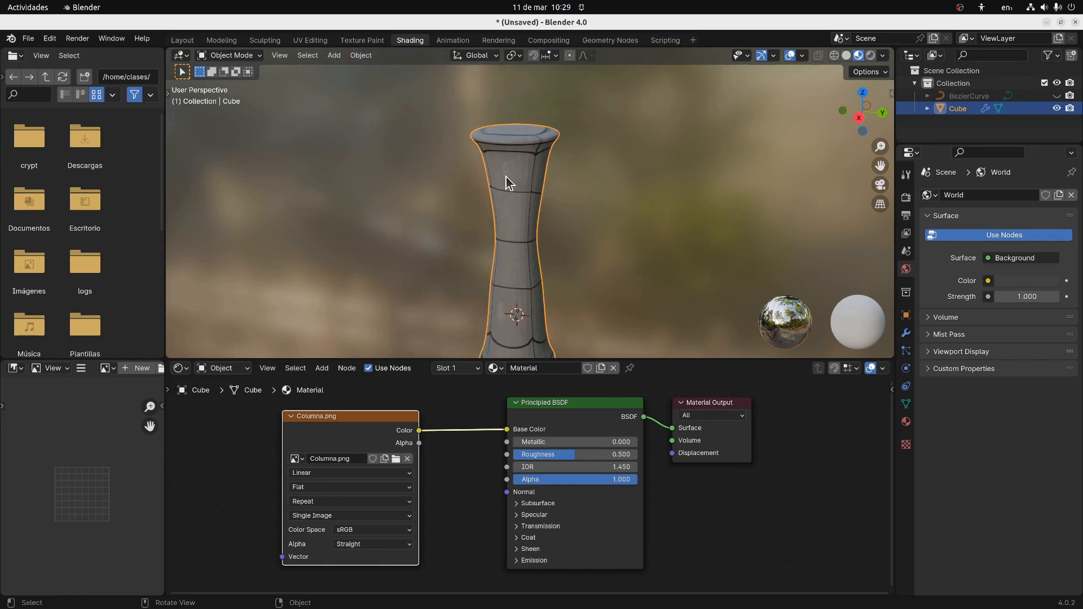
Switch to GIMP, hide the Columna.png UV layout layer and overwrite Columna.png with only the metal texture
key(alt+Tab)
key(super)
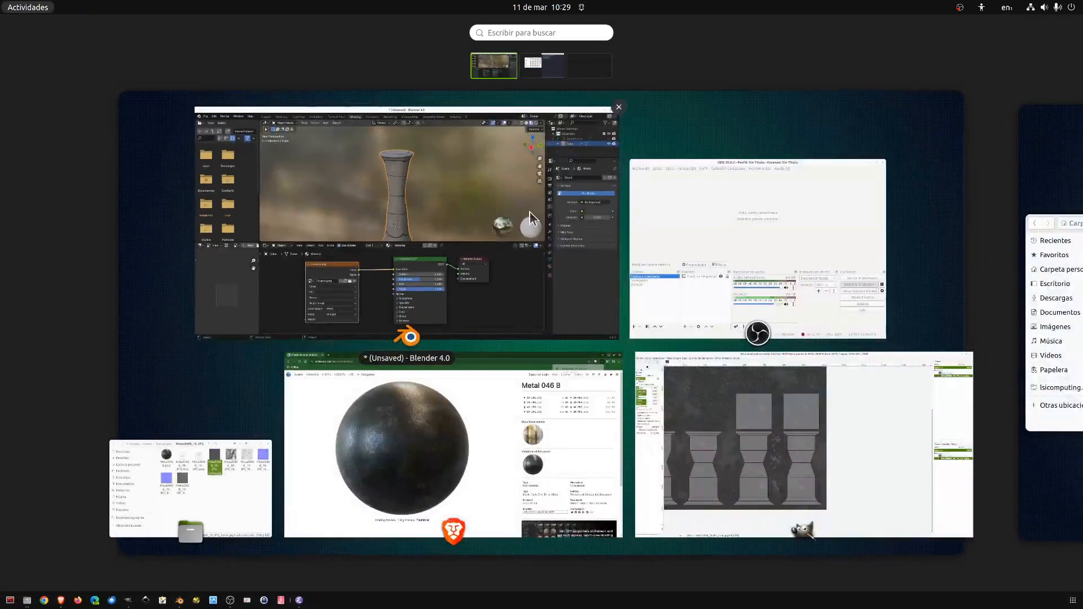
click(932, 374)
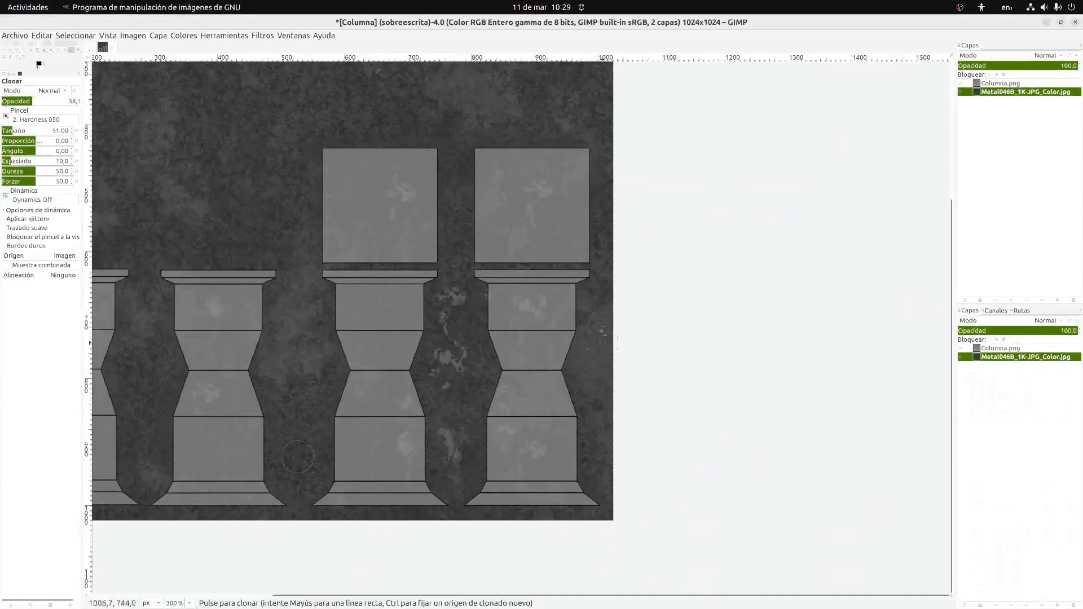
click(962, 83)
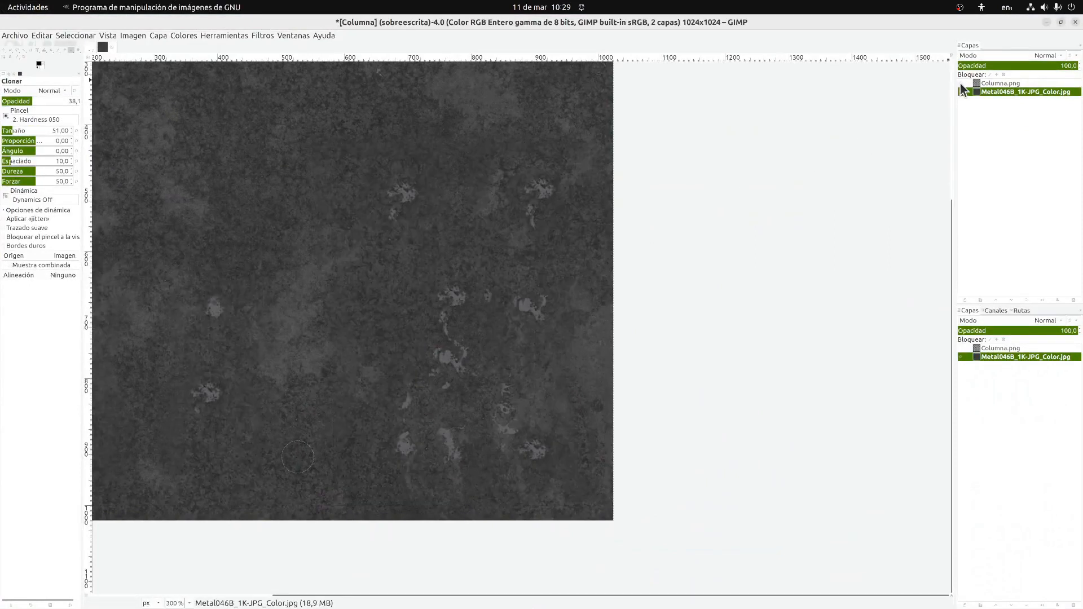
click(15, 35)
click(68, 153)
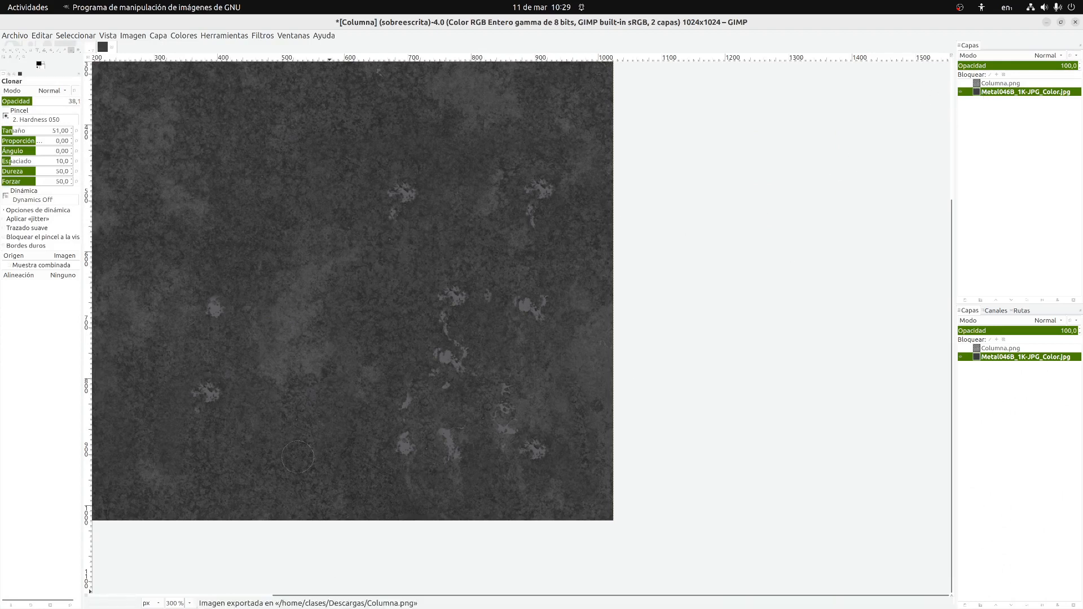
mouse_move(228, 605)
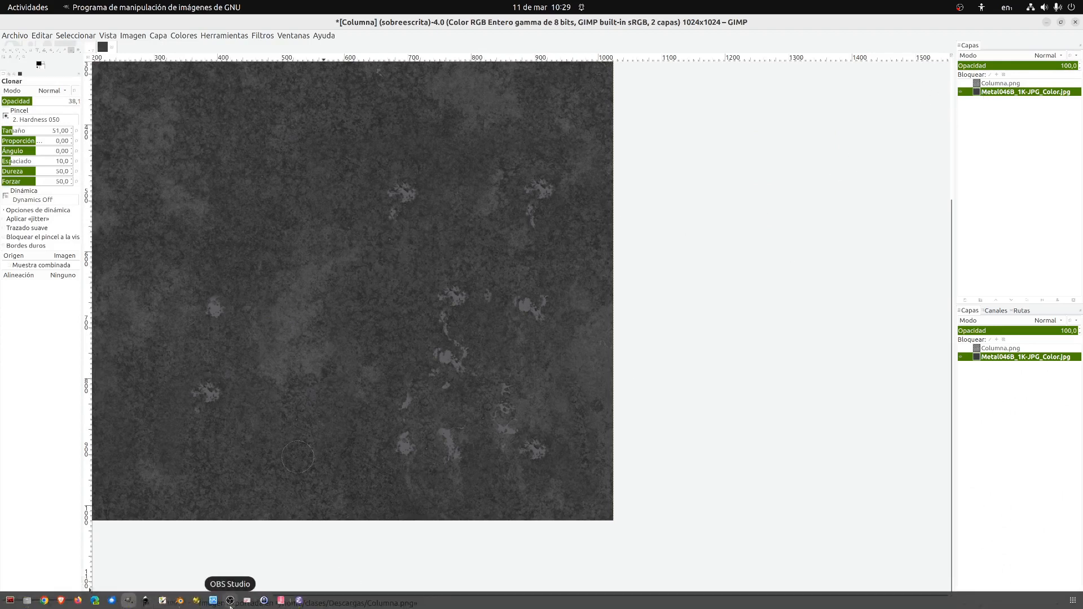
Return to Blender and reload Columna.png from Downloads into the pillar's image texture node after unlinking the old image
click(179, 603)
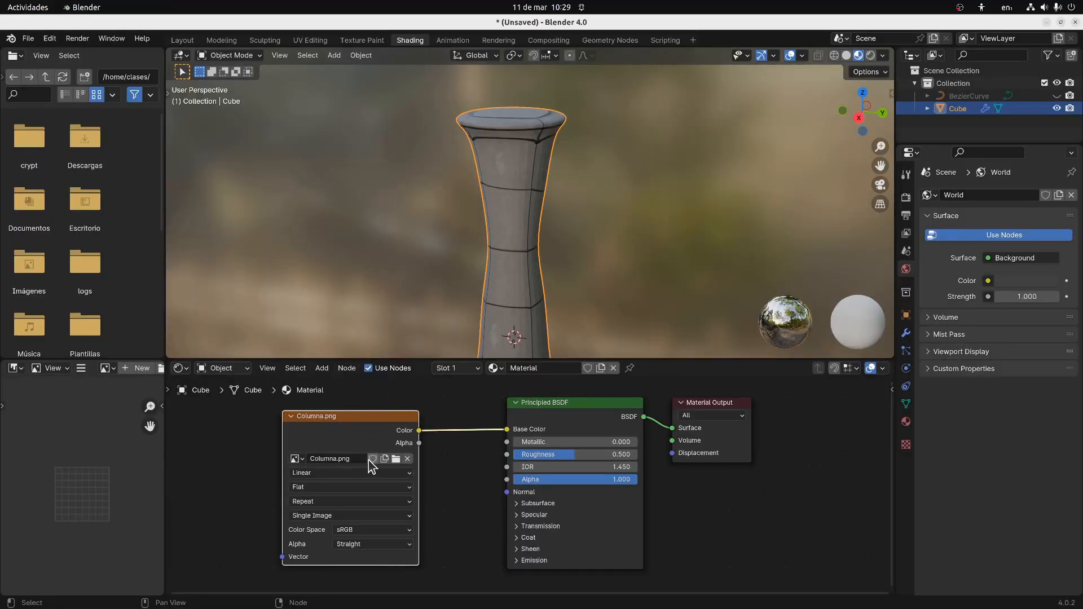
click(408, 459)
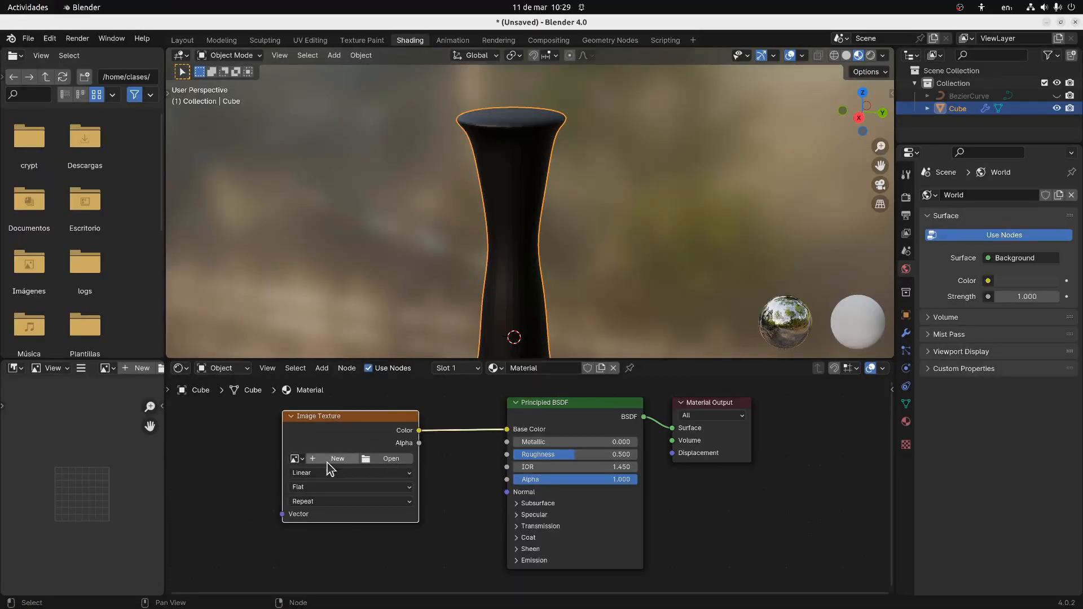
click(371, 460)
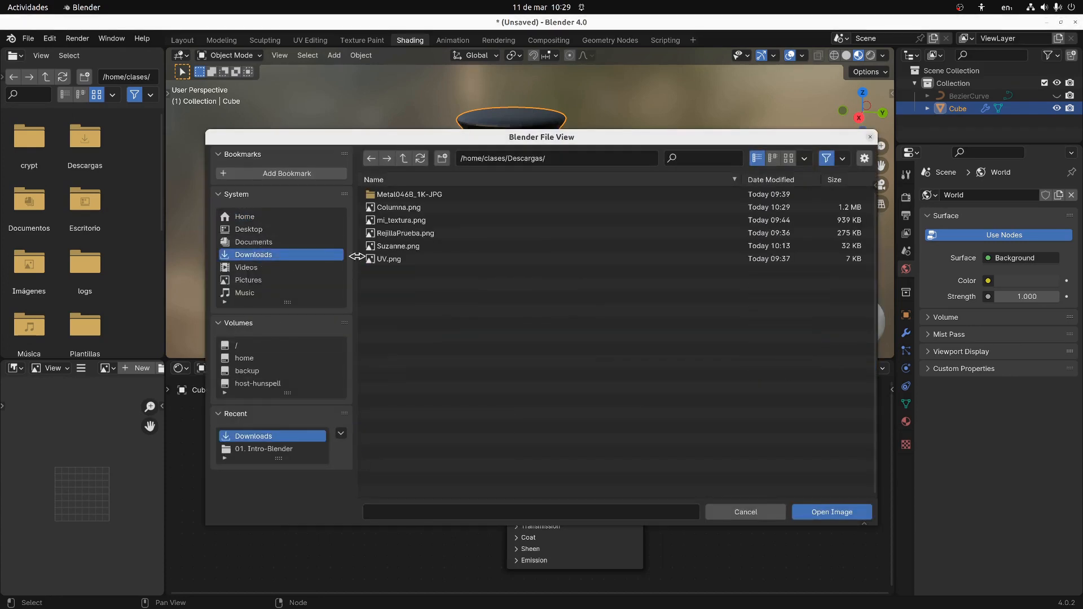
double_click(384, 207)
scroll(438, 271, down, 5)
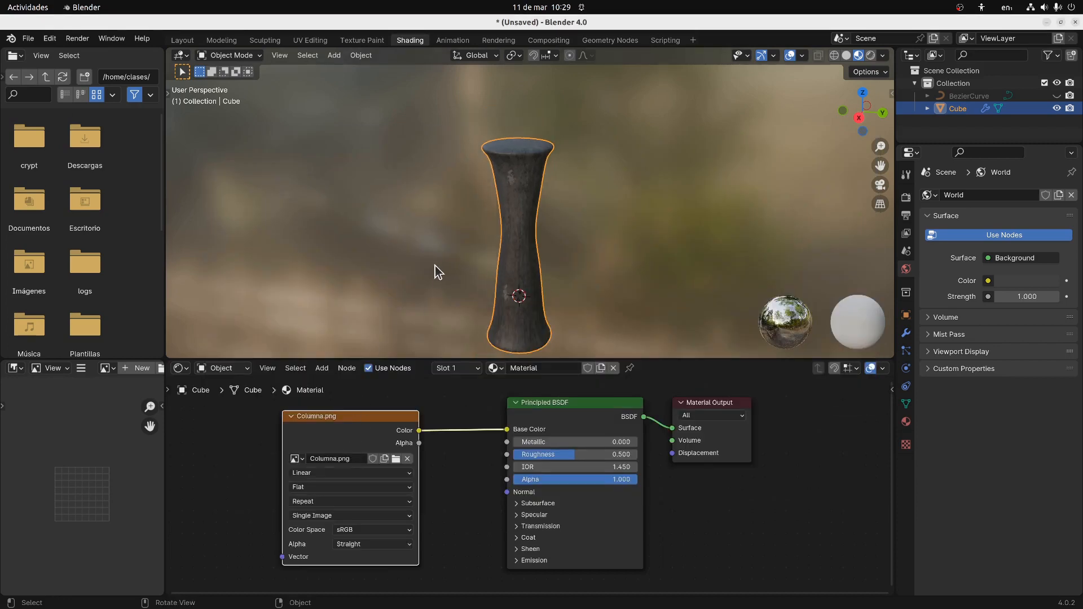
middle_drag(476, 268, 460, 222)
scroll(503, 203, up, 5)
scroll(511, 213, down, 2)
Move the Columna.png node away from the Principled BSDF and add a Bump node between them
drag(375, 421, 298, 428)
click(322, 368)
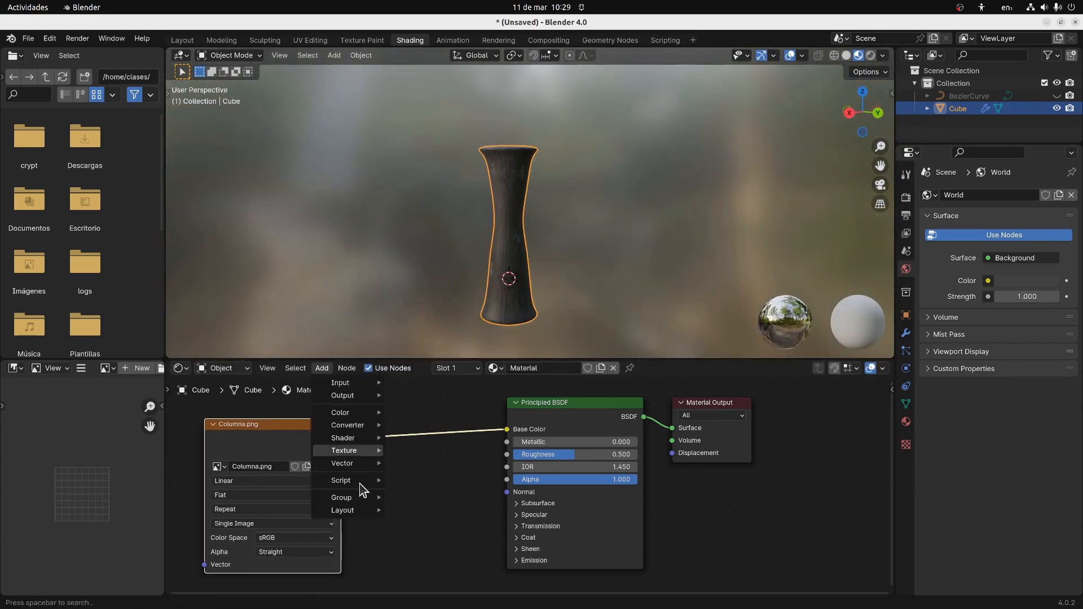
mouse_move(354, 452)
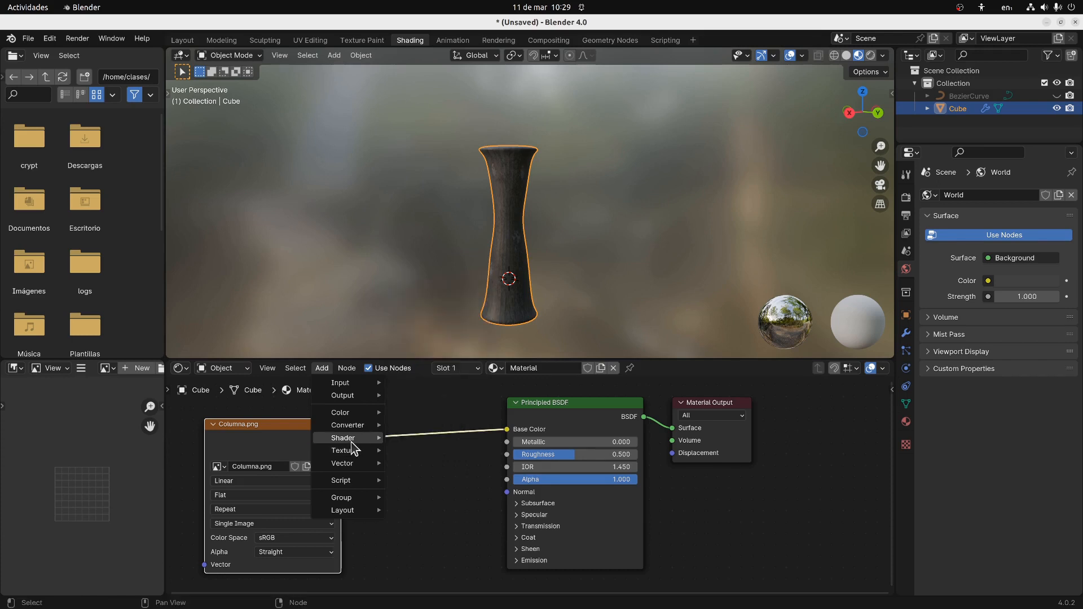
click(348, 368)
click(349, 364)
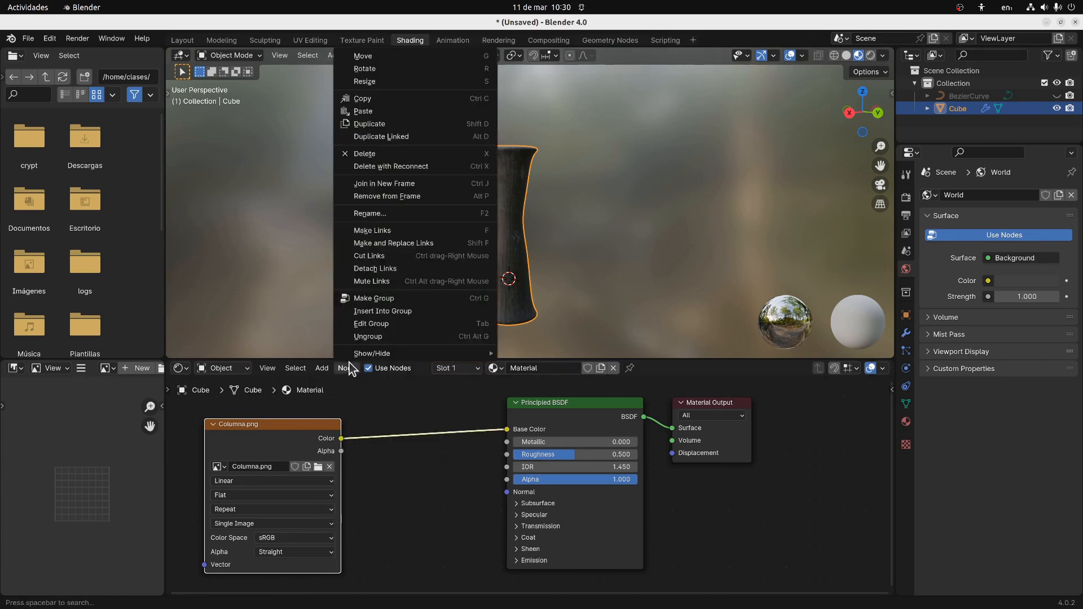
click(322, 368)
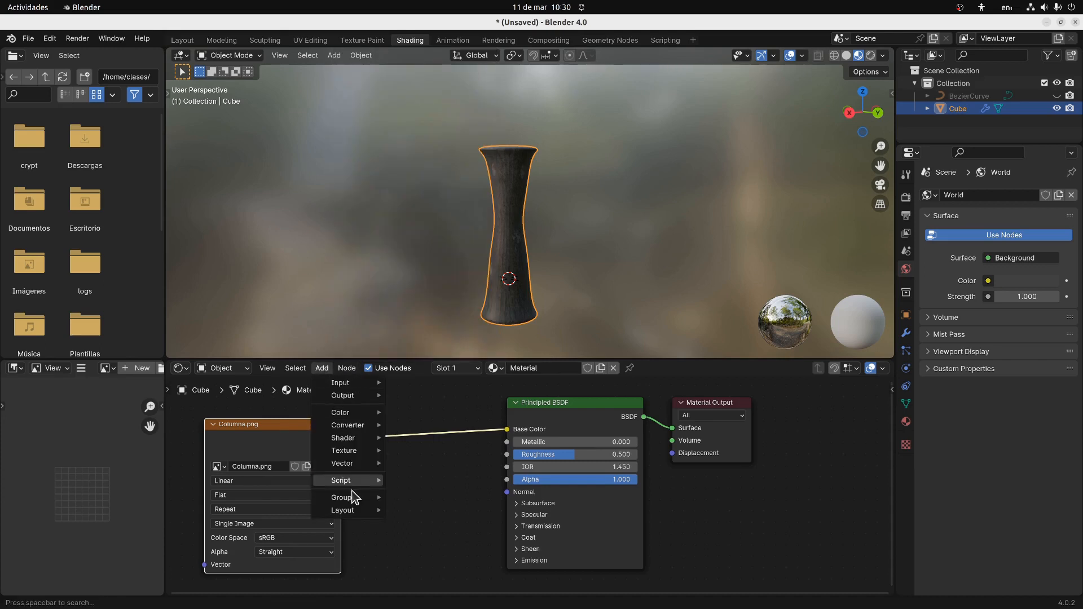
mouse_move(347, 463)
click(420, 463)
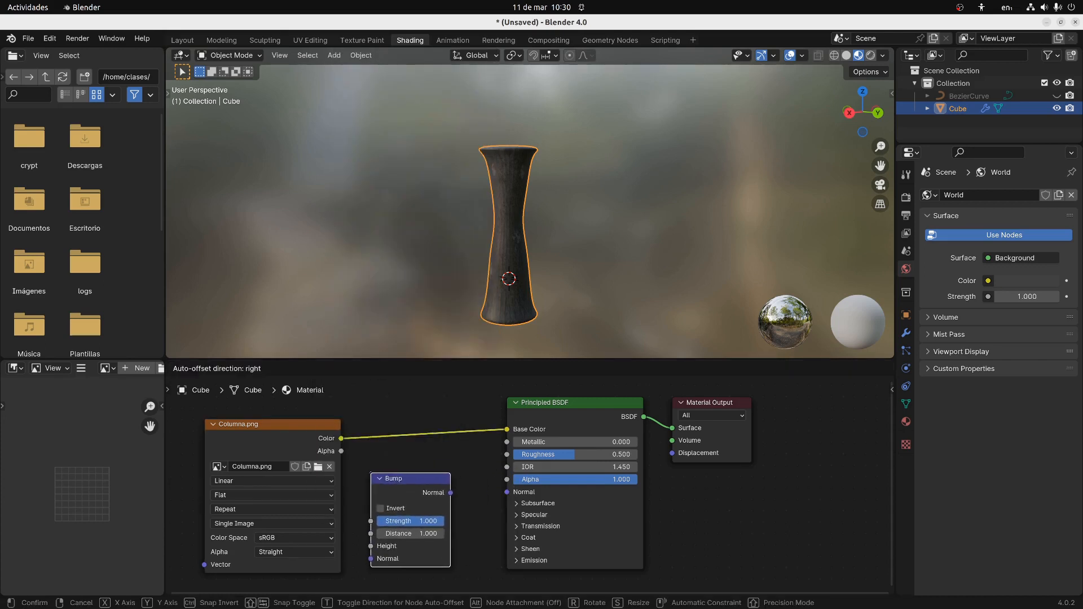
click(421, 462)
Connect the texture's Color to the Bump Height and the Bump Normal to the Principled BSDF, with Bump strength 0.175
drag(343, 439, 371, 546)
drag(451, 493, 507, 492)
drag(421, 521, 389, 522)
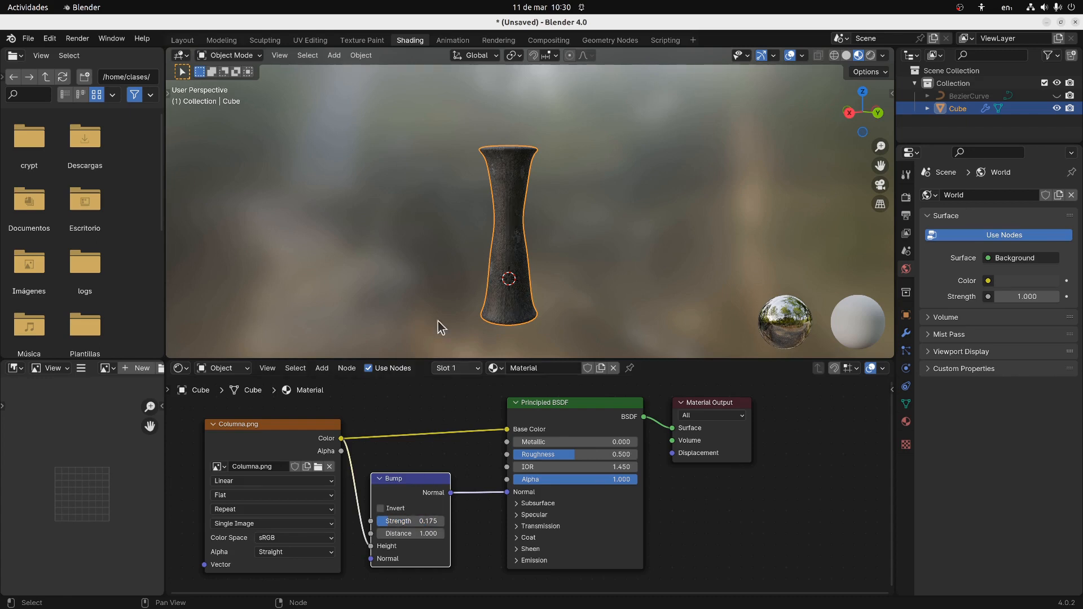
Shade the pillar smooth and check its metal surface from several sides
right_click(507, 225)
click(505, 219)
scroll(451, 231, up, 2)
mouse_move(380, 249)
middle_down()
mouse_move(532, 251)
mouse_move(522, 266)
mouse_move(559, 263)
mouse_move(425, 269)
mouse_move(486, 249)
mouse_move(331, 242)
mouse_move(686, 248)
middle_up()
scroll(531, 252, down, 3)
scroll(387, 248, down, 2)
scroll(563, 247, up, 2)
middle_drag(538, 254, 597, 245)
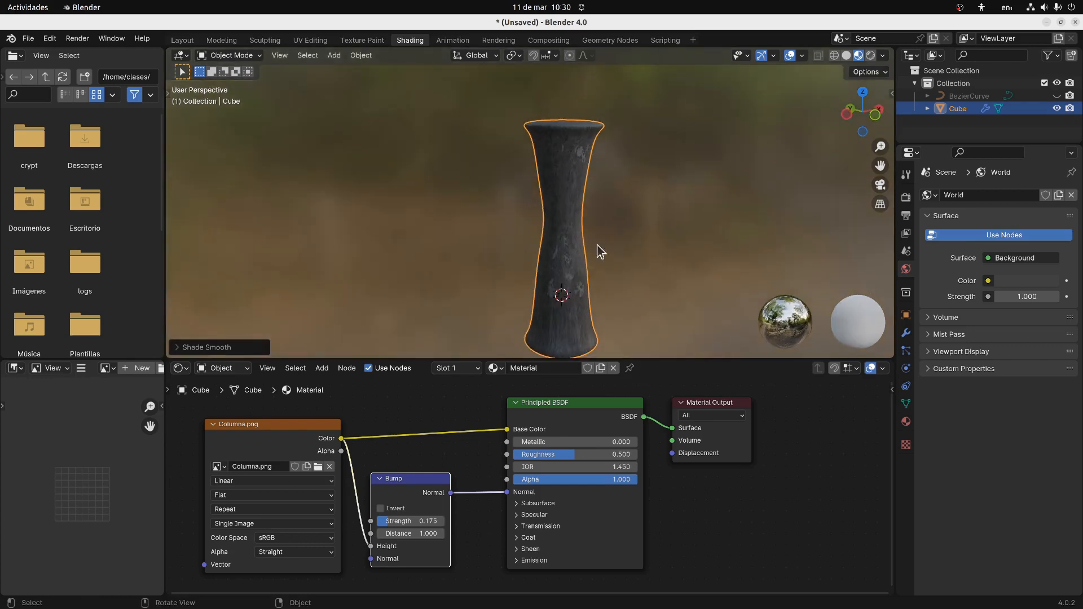
middle_drag(575, 302, 580, 204)
scroll(580, 204, up, 4)
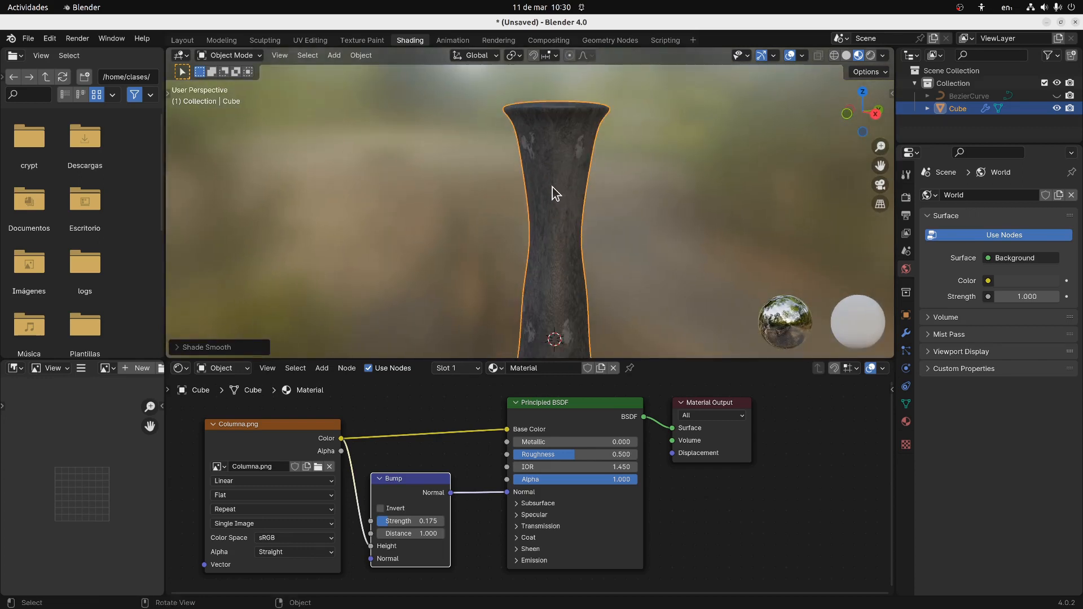
scroll(553, 187, down, 2)
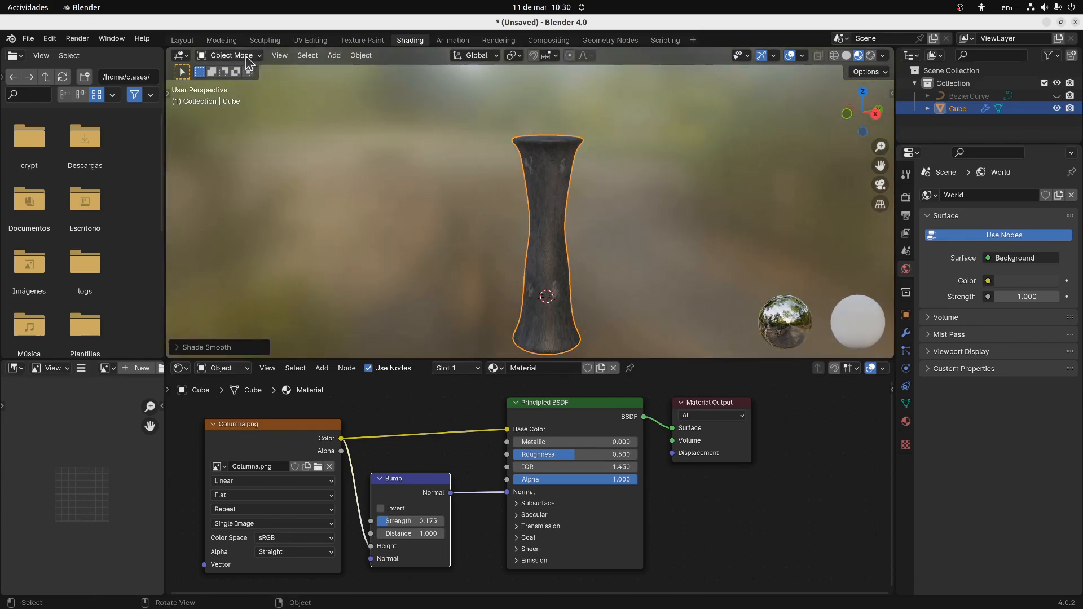
Open the Layout workspace, inspect the pillar's mesh cage in Edit Mode and apply the Subdivision modifier in Object Mode
click(193, 41)
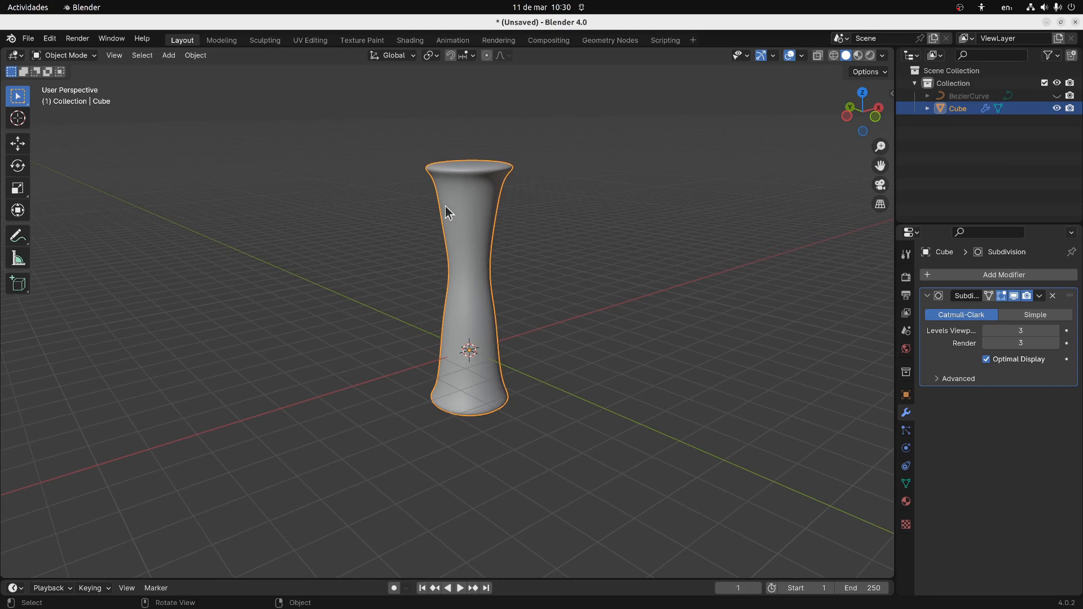
key(Tab)
middle_drag(435, 243, 525, 254)
middle_drag(435, 261, 692, 293)
click(1040, 295)
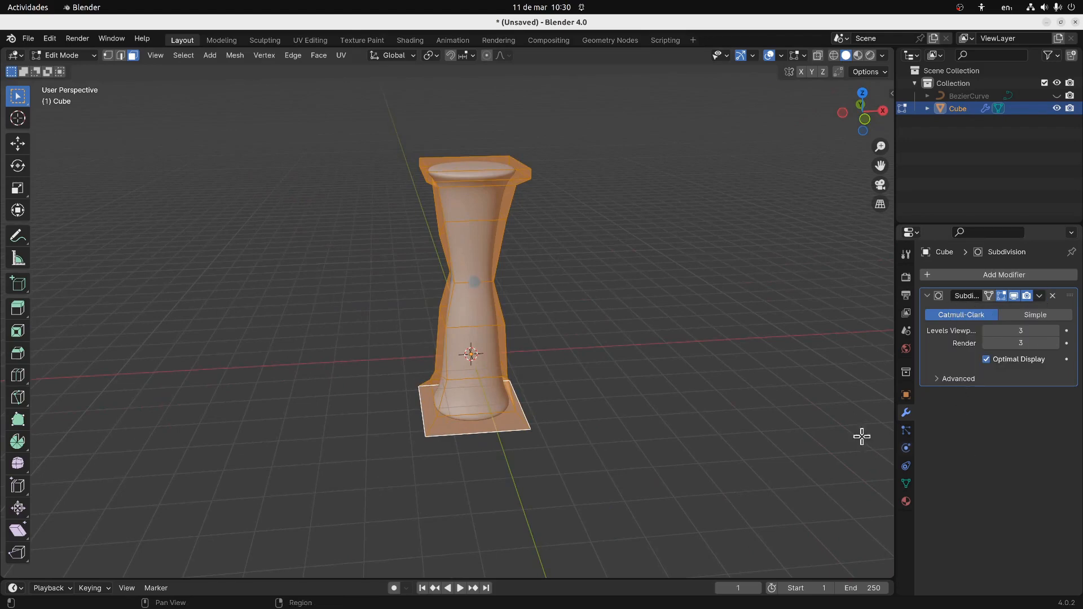
key(Tab)
click(1039, 296)
click(984, 315)
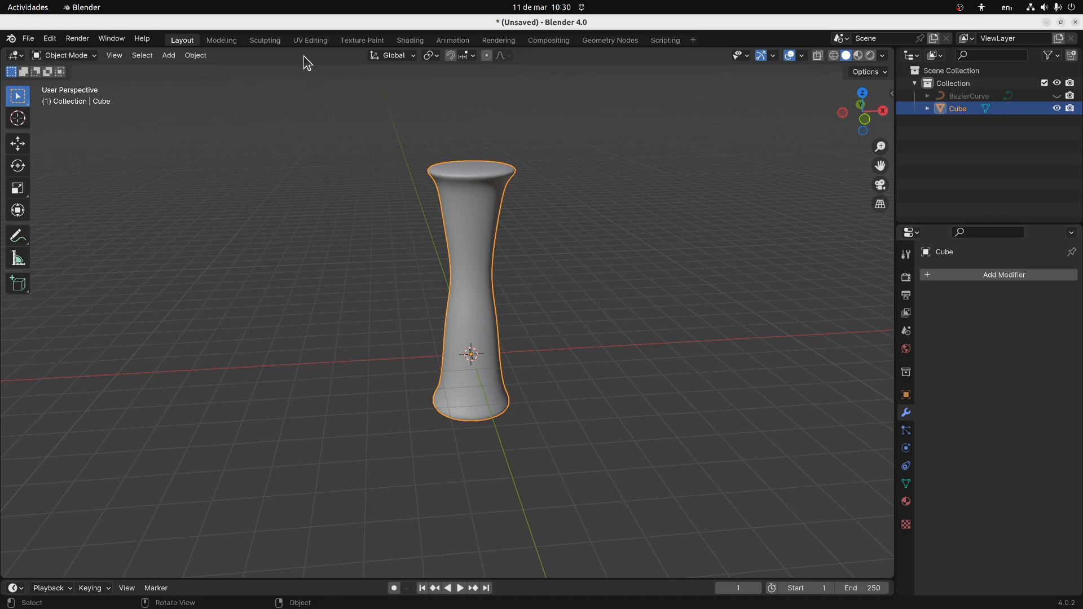
Open the UV Editing workspace and show Columna.png behind the pillar's UVs instead of the Rejilla image
click(310, 40)
scroll(225, 389, up, 4)
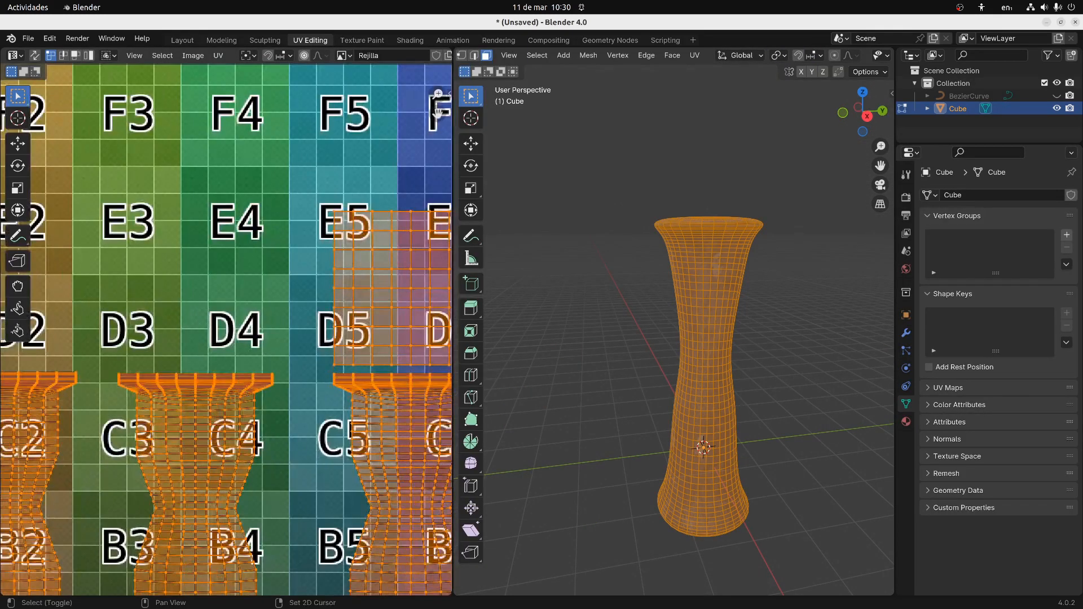
scroll(249, 399, down, 4)
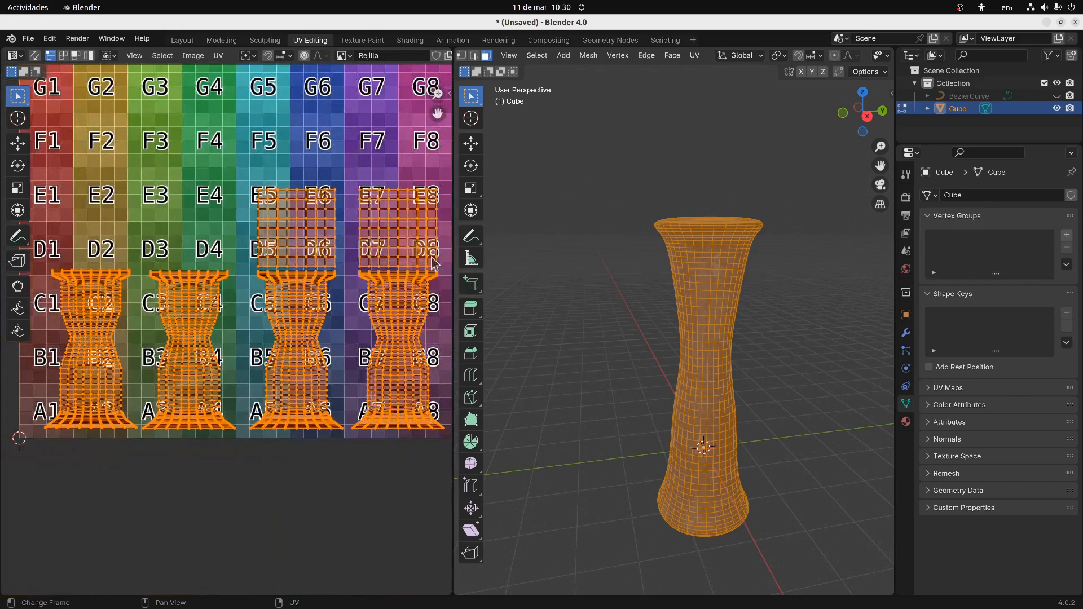
middle_drag(655, 367, 587, 364)
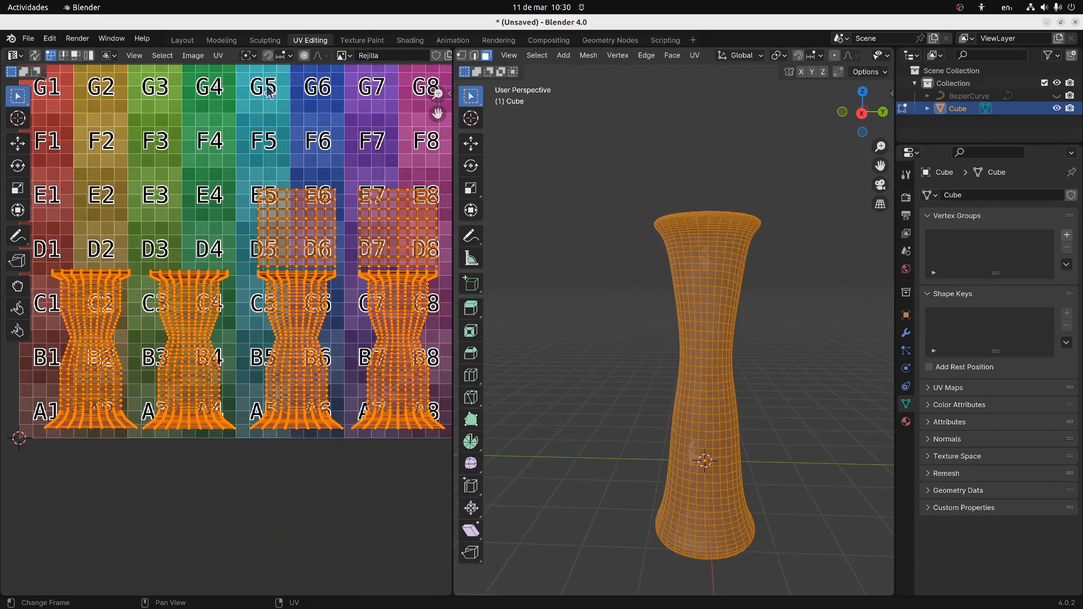
click(345, 56)
click(364, 75)
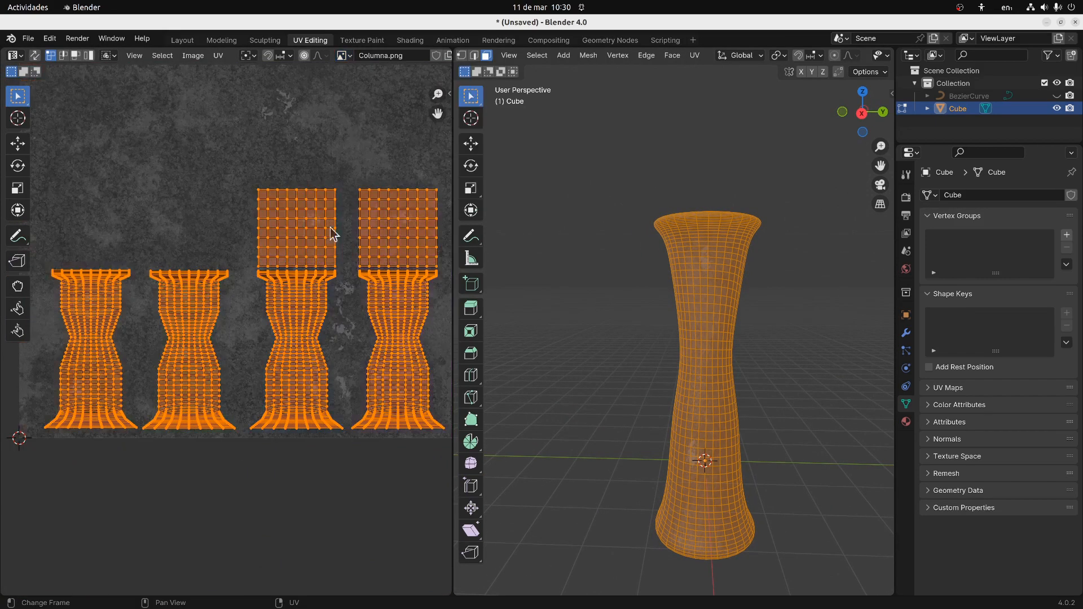
scroll(587, 354, up, 3)
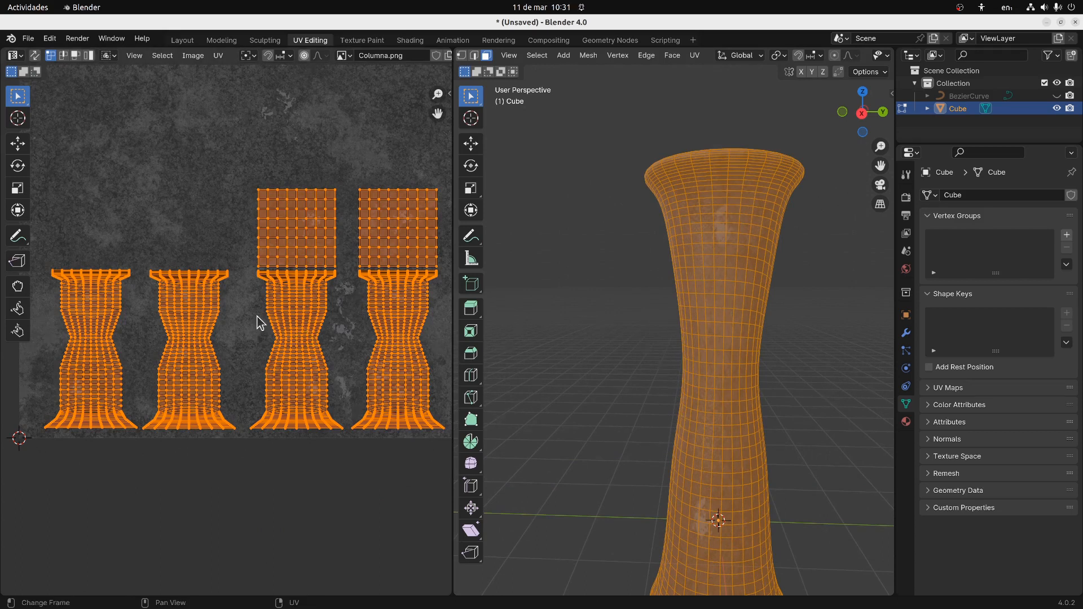
drag(252, 312, 331, 364)
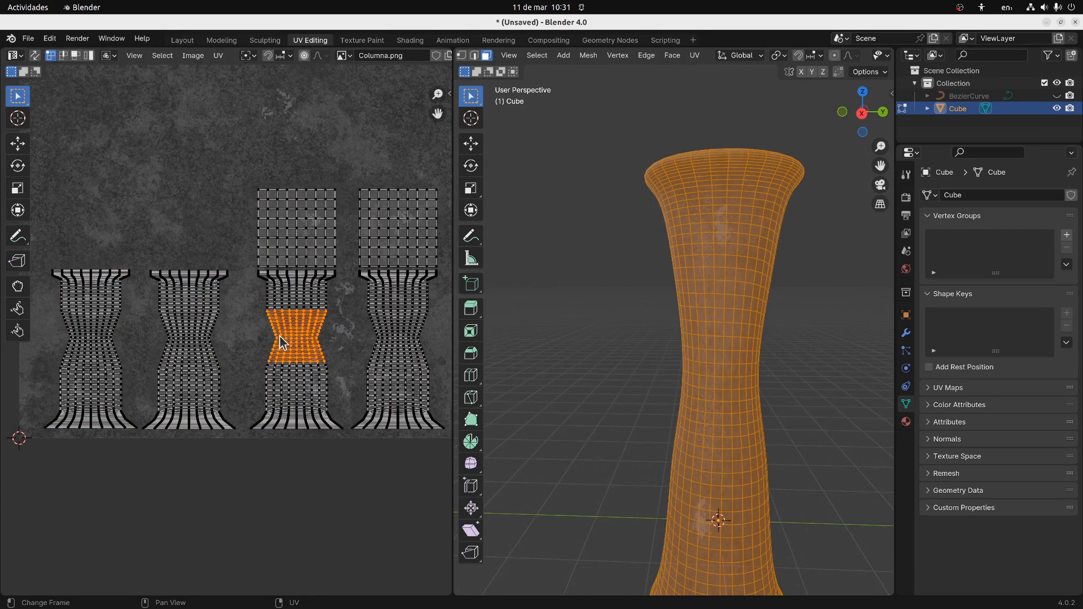
key(s)
right_click(281, 337)
middle_drag(609, 366, 759, 360)
key(s)
right_click(429, 353)
key(g)
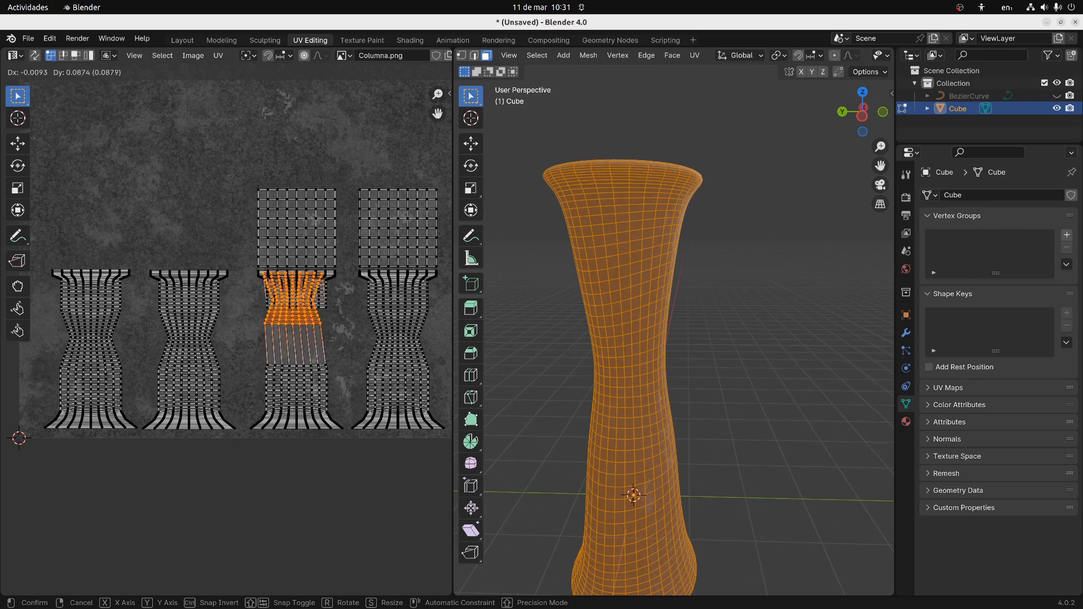
right_click(369, 322)
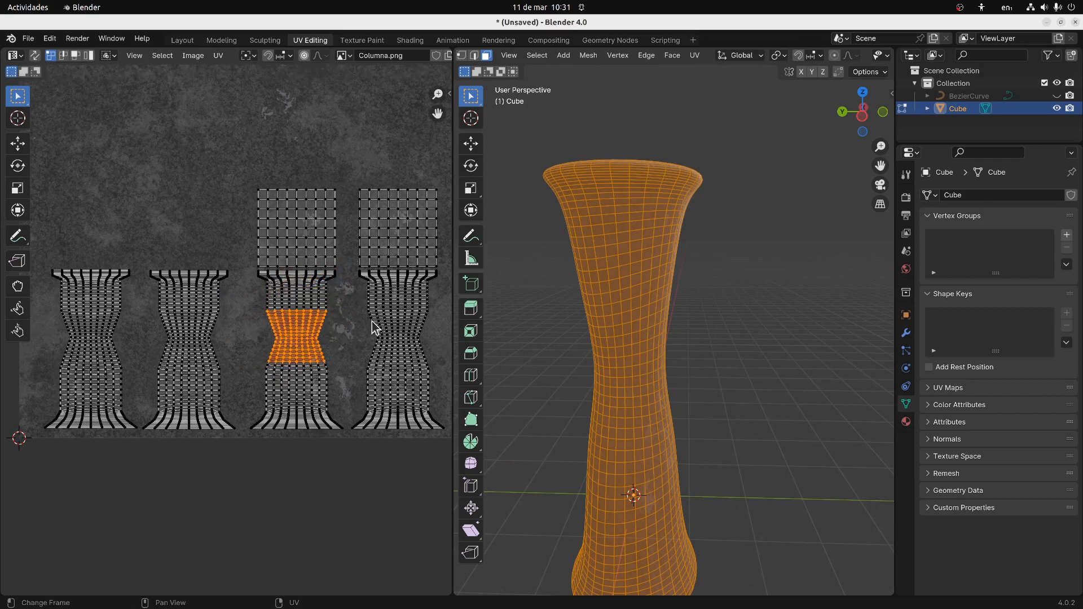
drag(370, 313, 422, 363)
middle_drag(661, 347, 734, 350)
key(g)
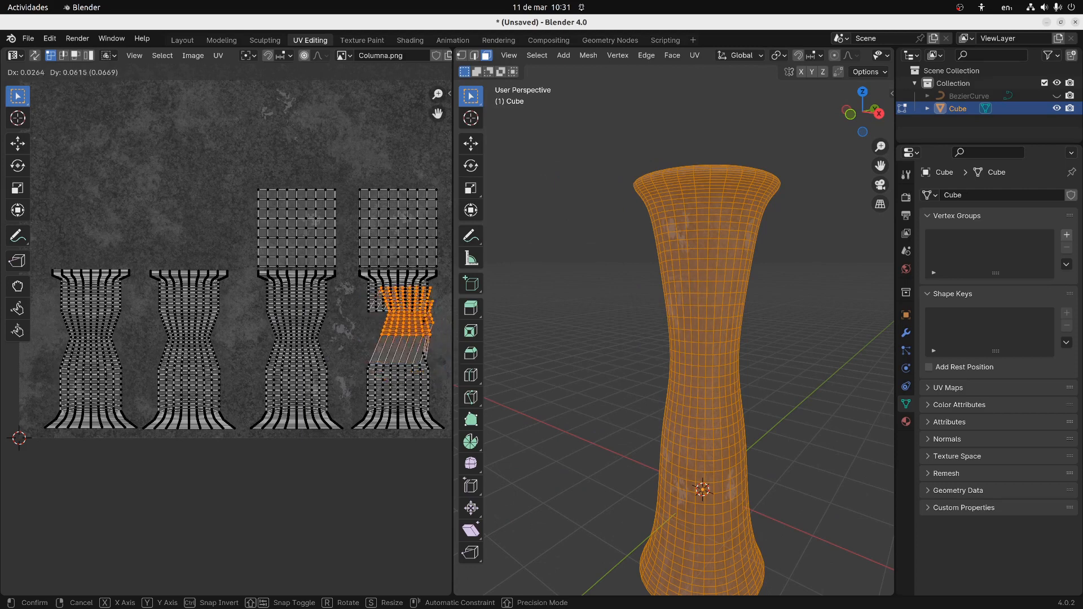
right_click(629, 297)
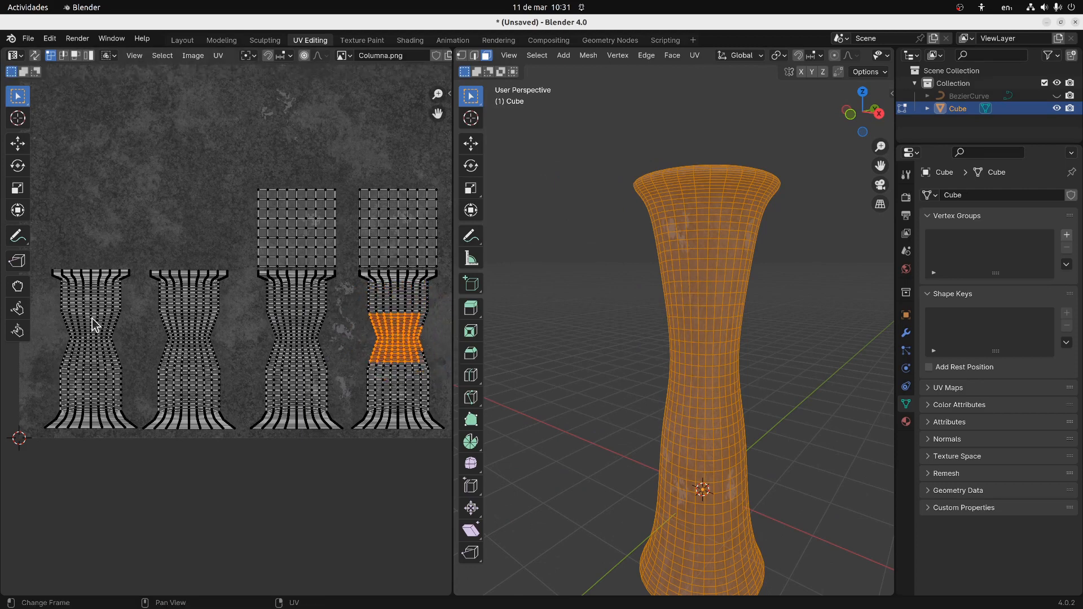
Select all the pillar's UVs and scale them along Y to a vertically flipped layout about three times as tall
scroll(315, 295, down, 5)
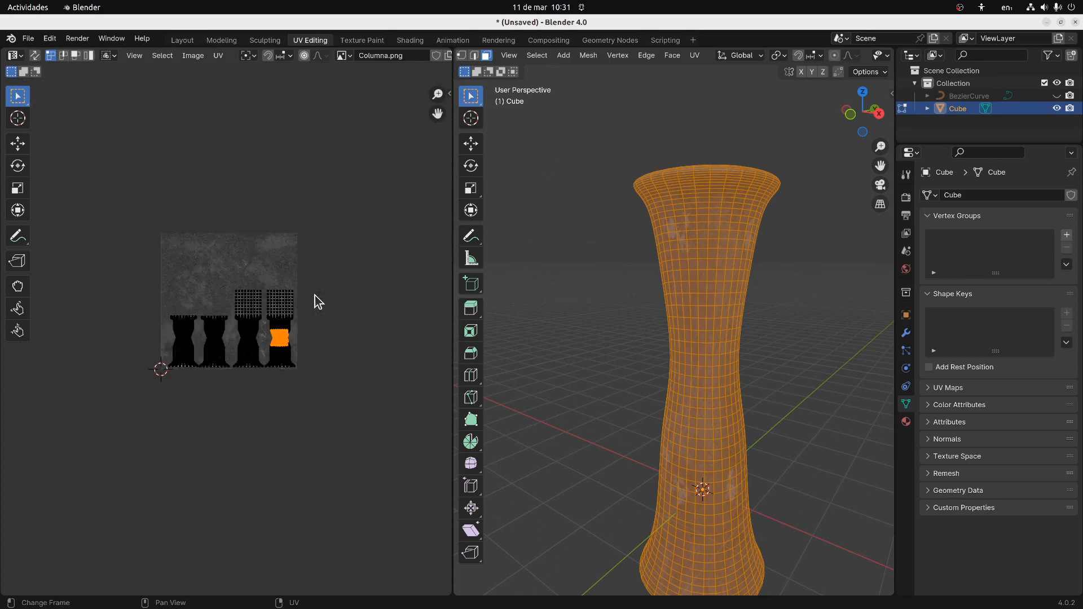
scroll(188, 279, up, 3)
drag(100, 227, 395, 439)
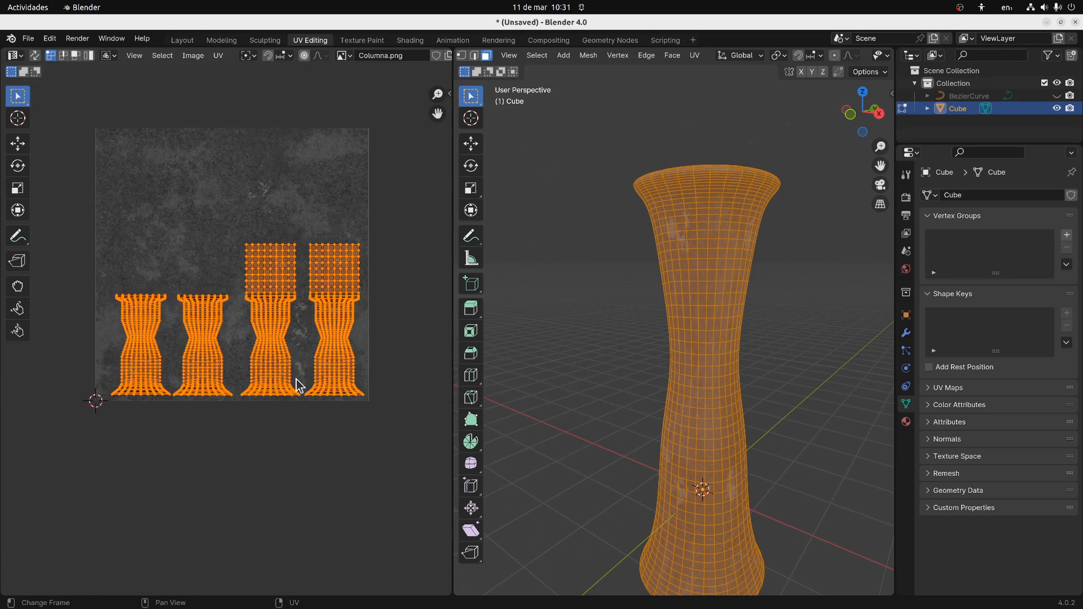
key(g)
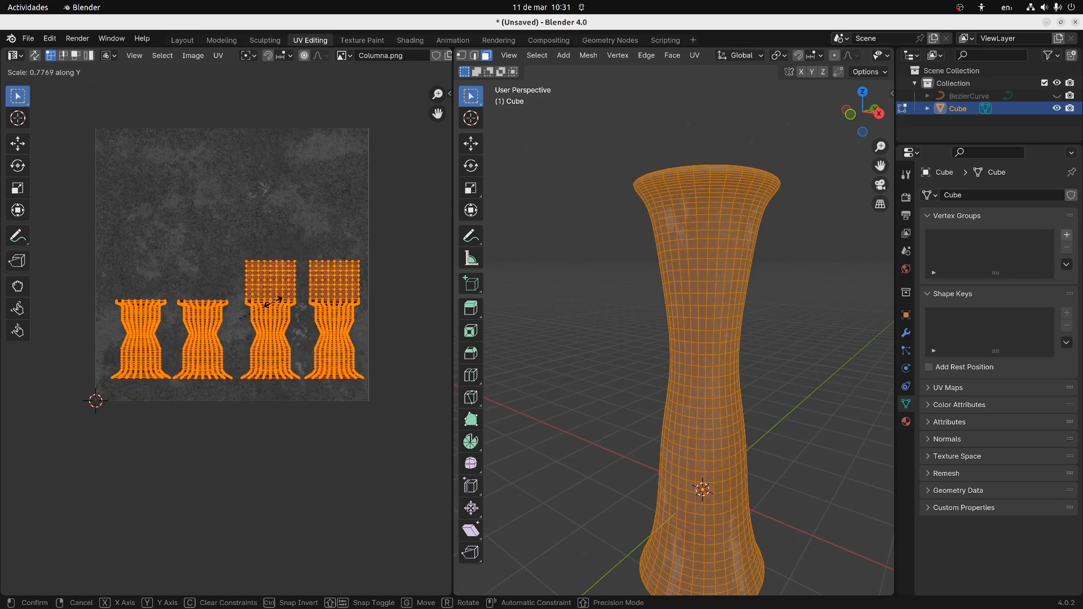
key(y)
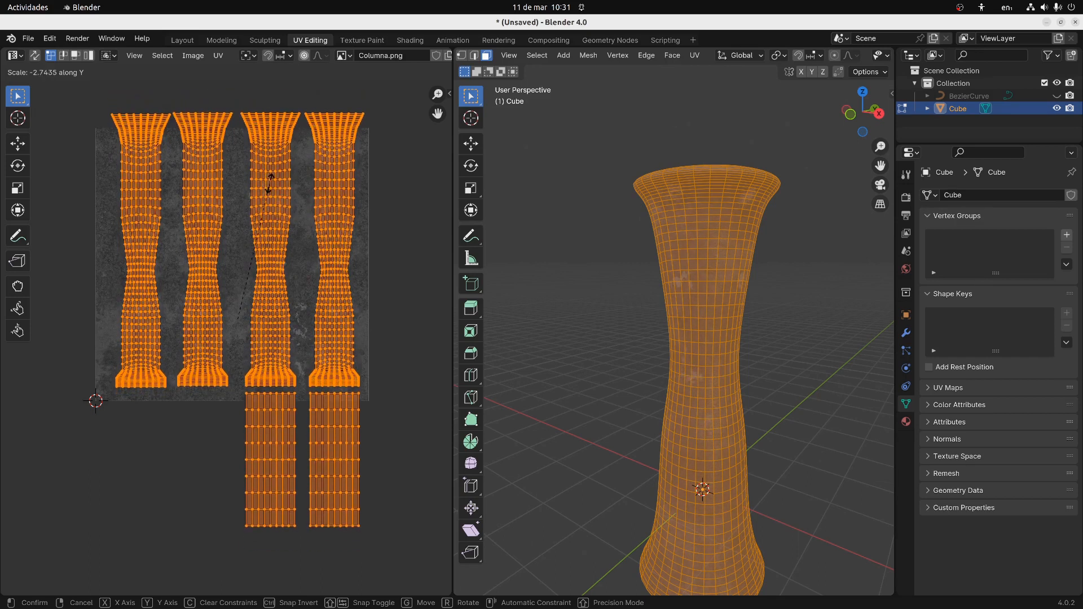
click(274, 178)
scroll(692, 353, up, 3)
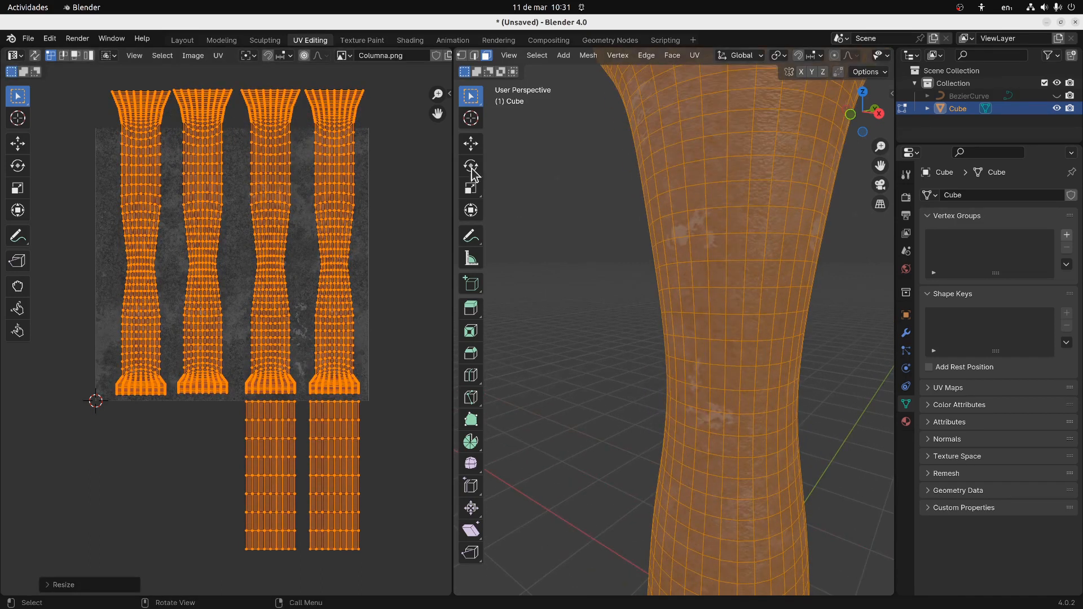
Open the Shading workspace and examine the metal texture on the pillar with the rescaled UVs
click(406, 43)
scroll(553, 178, up, 4)
mouse_move(554, 184)
middle_down()
mouse_move(442, 175)
mouse_move(523, 171)
mouse_move(604, 200)
mouse_move(600, 230)
mouse_move(598, 154)
middle_up()
scroll(578, 186, down, 4)
middle_drag(574, 192, 589, 231)
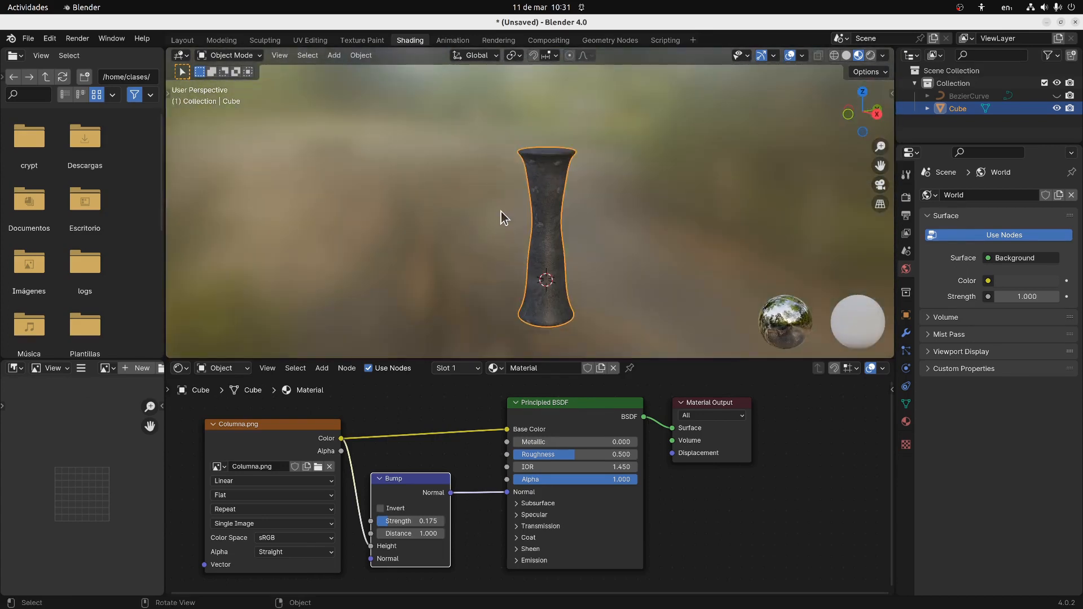